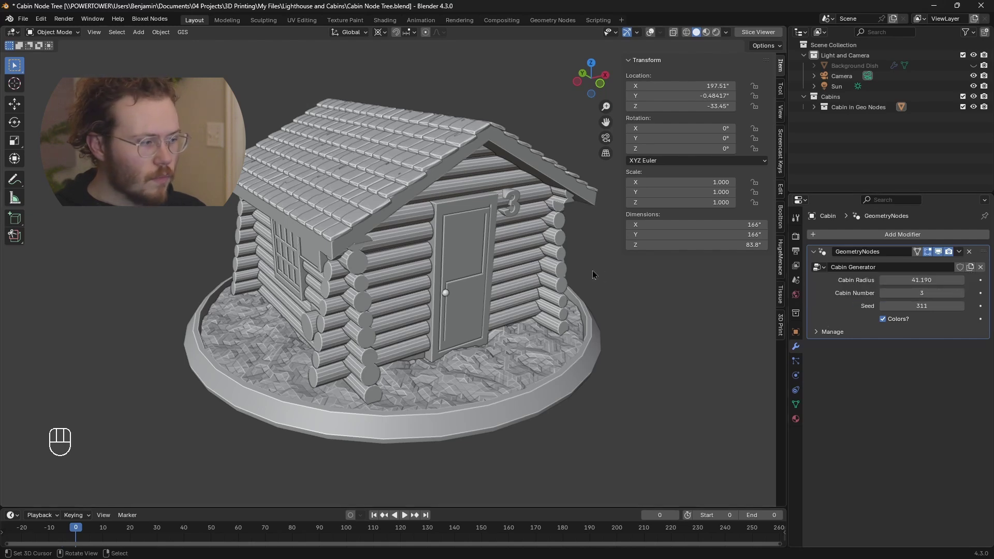
Display the cabin in the 3D viewport with Material Preview shading.
key(shift+alt+z)
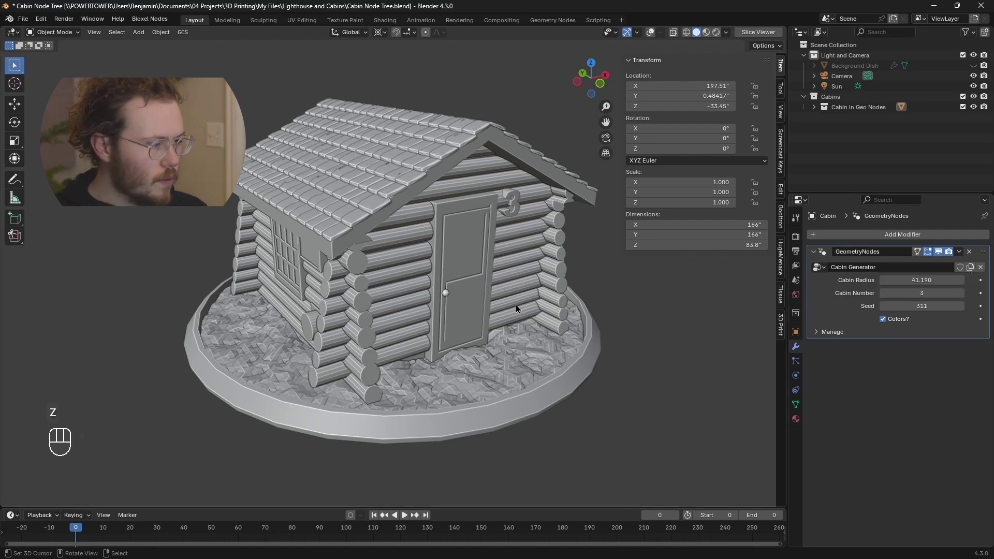
key(z)
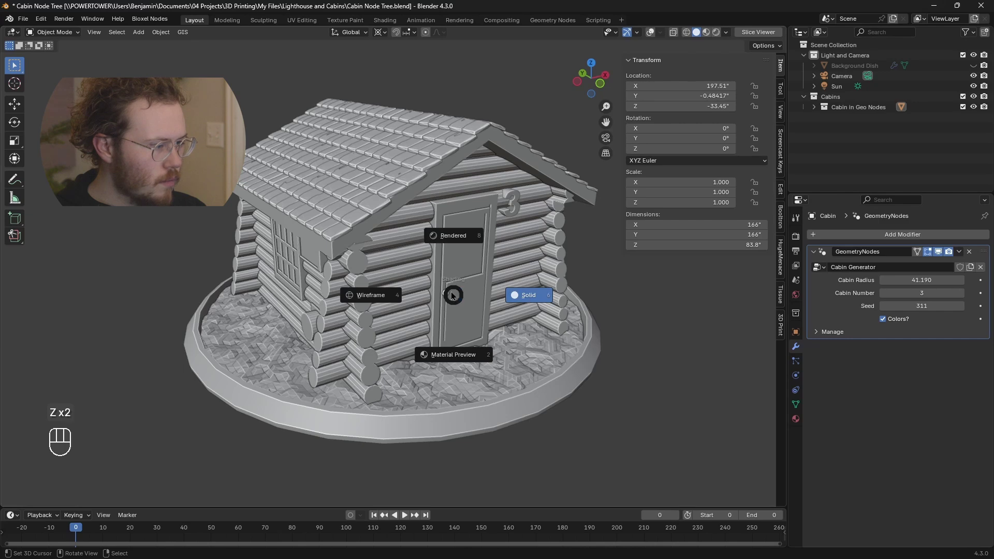
click(466, 369)
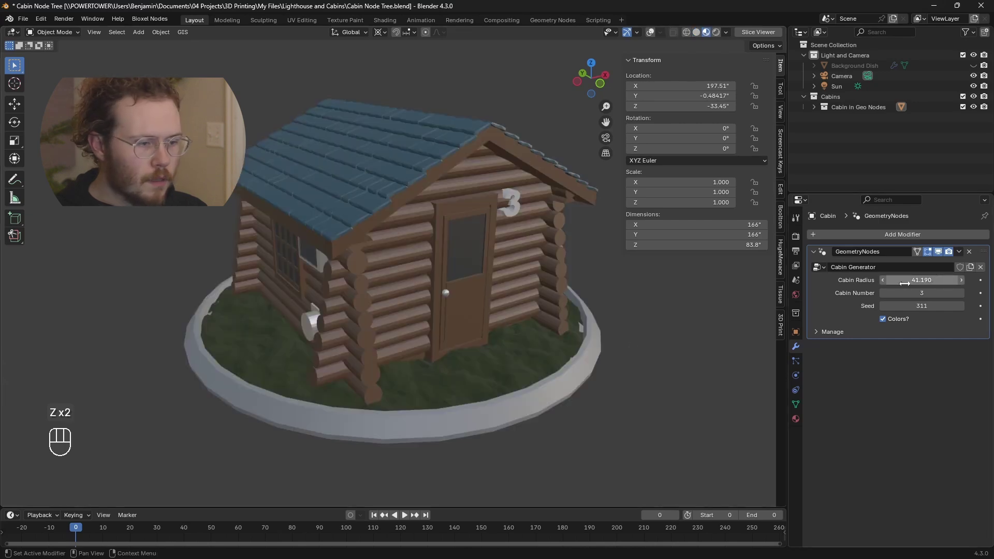
Toggle the Cabin Generator's Colors? option off and back on twice to compare the cabin with and without its materials.
click(883, 319)
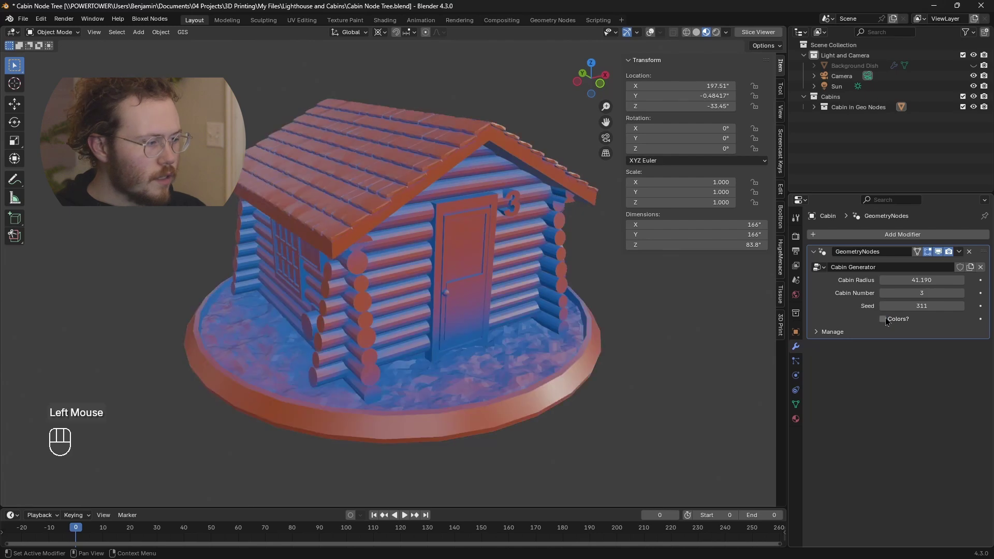
middle_drag(546, 291, 570, 311)
click(883, 319)
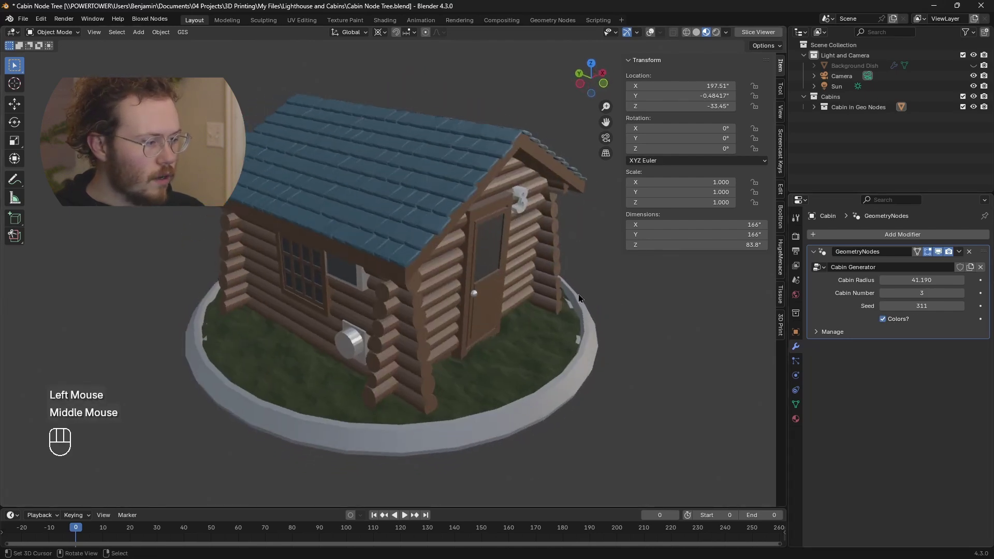
click(891, 320)
click(890, 319)
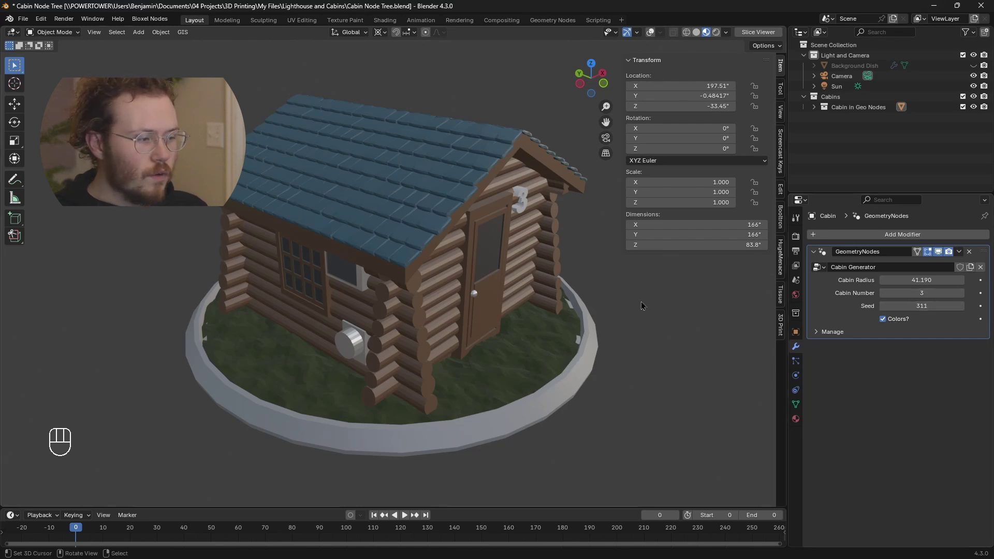
Vary the Cabin Generator's Seed, trying 336 and settling on 334.
middle_drag(642, 305, 638, 303)
drag(921, 306, 964, 306)
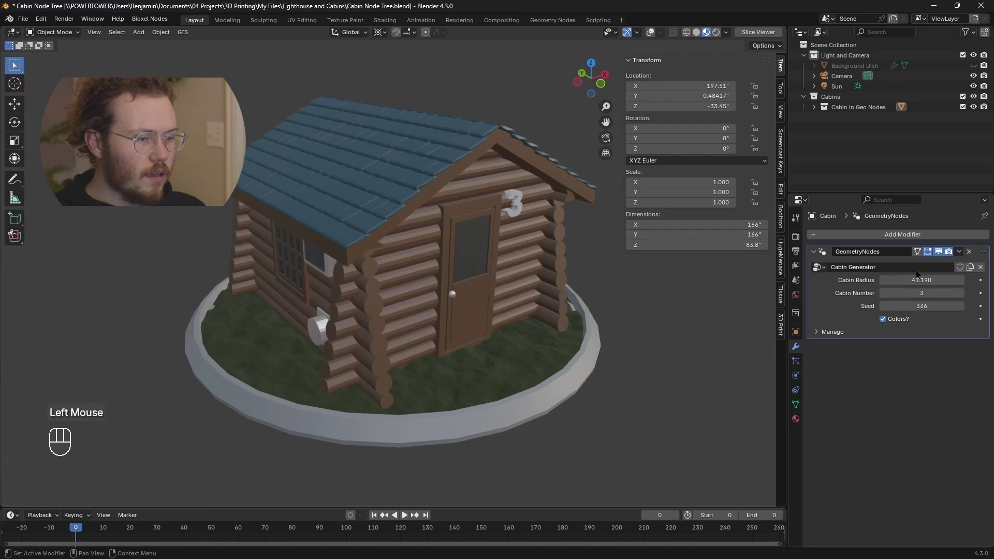
middle_drag(359, 136, 536, 213)
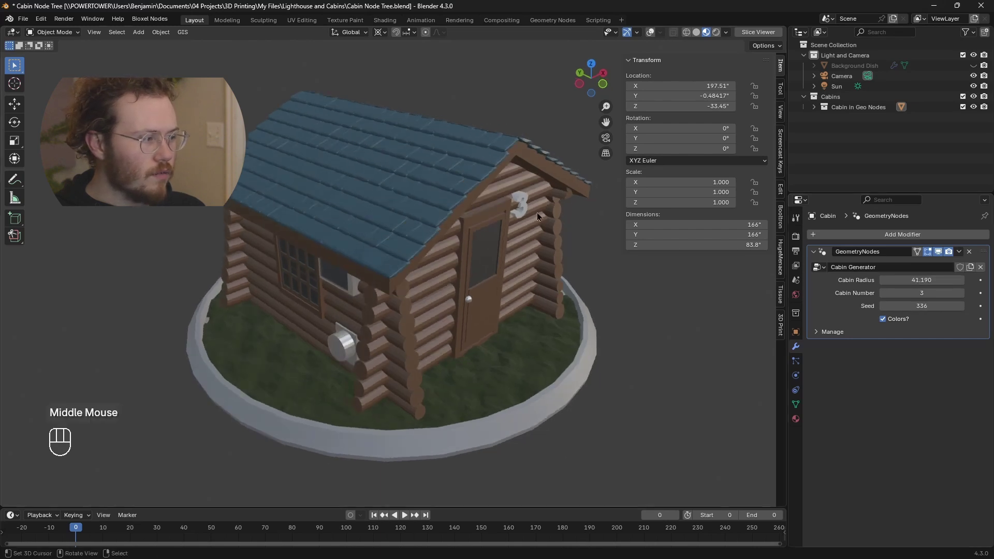
drag(919, 306, 914, 305)
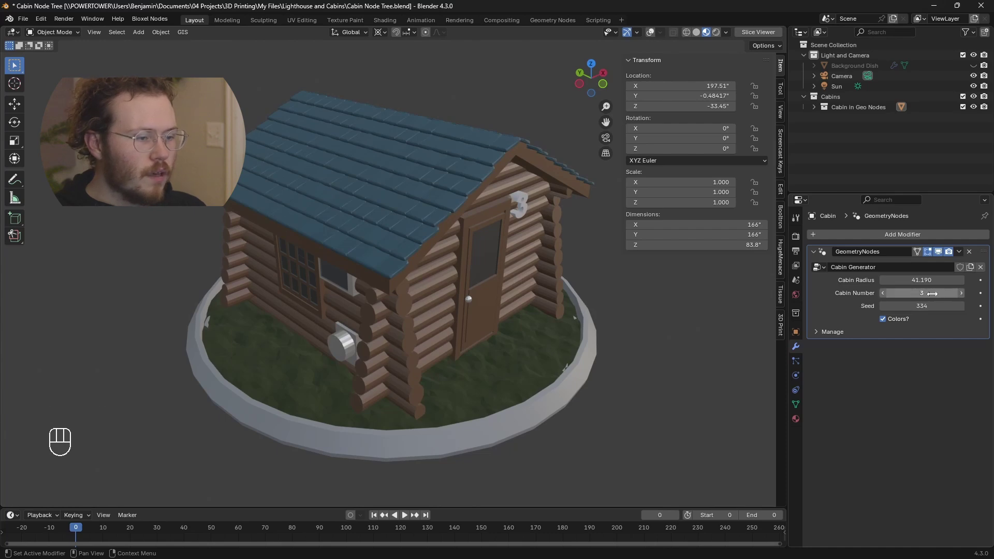
Try 52 as the Cabin Number and undo the change.
middle_drag(513, 227, 540, 223)
drag(889, 294, 956, 293)
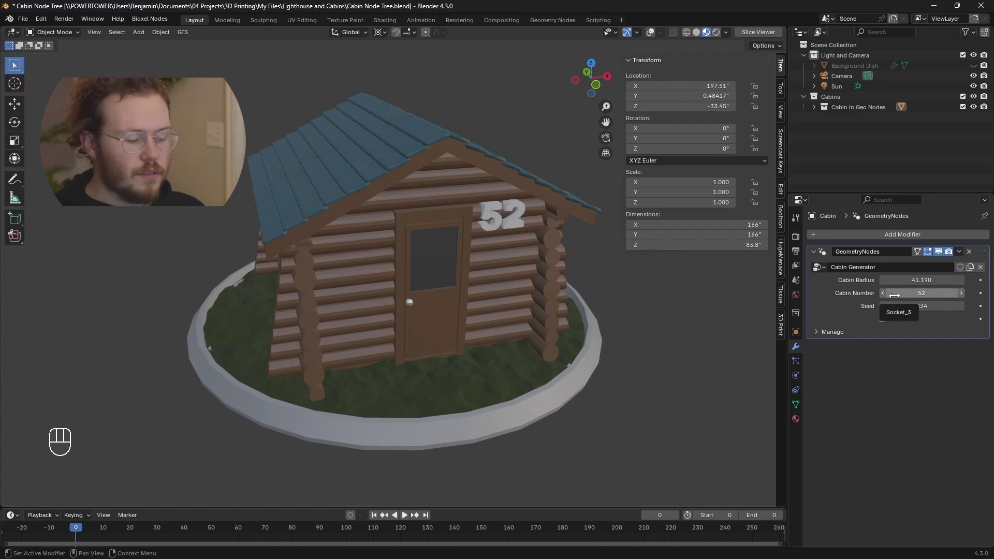
key(ctrl+z)
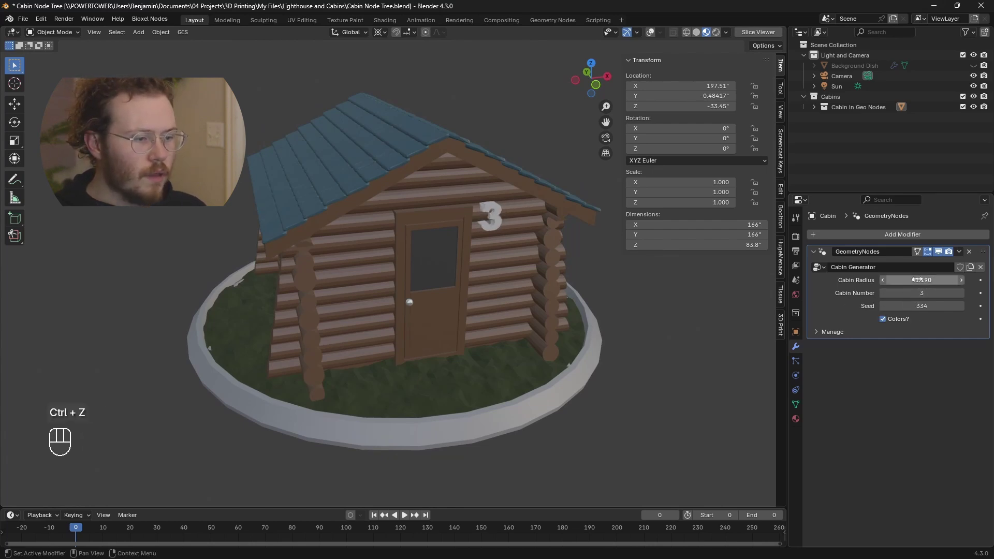
Reduce the Cabin Radius to 14.790.
scroll(452, 261, down, 2)
middle_drag(452, 260, 458, 263)
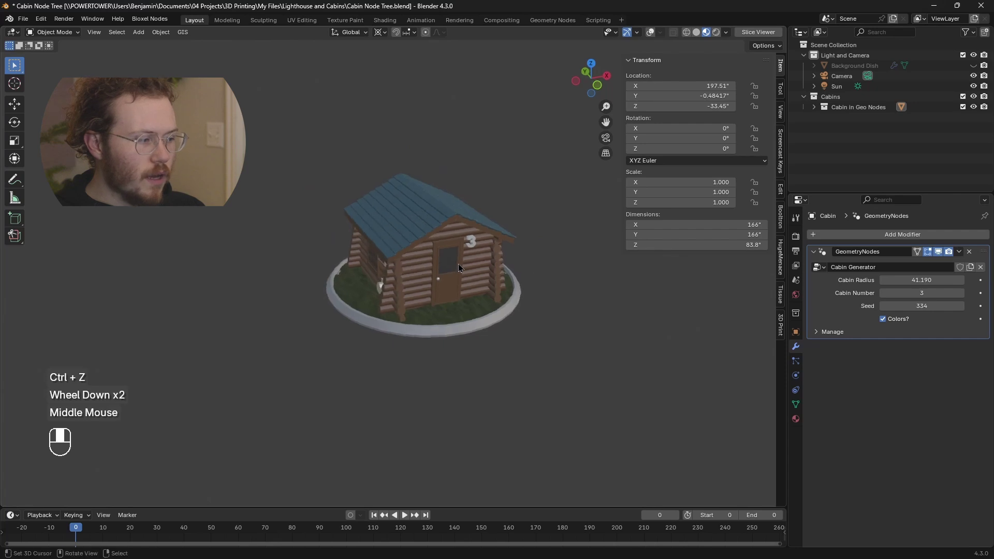
drag(922, 280, 877, 280)
scroll(523, 226, up, 3)
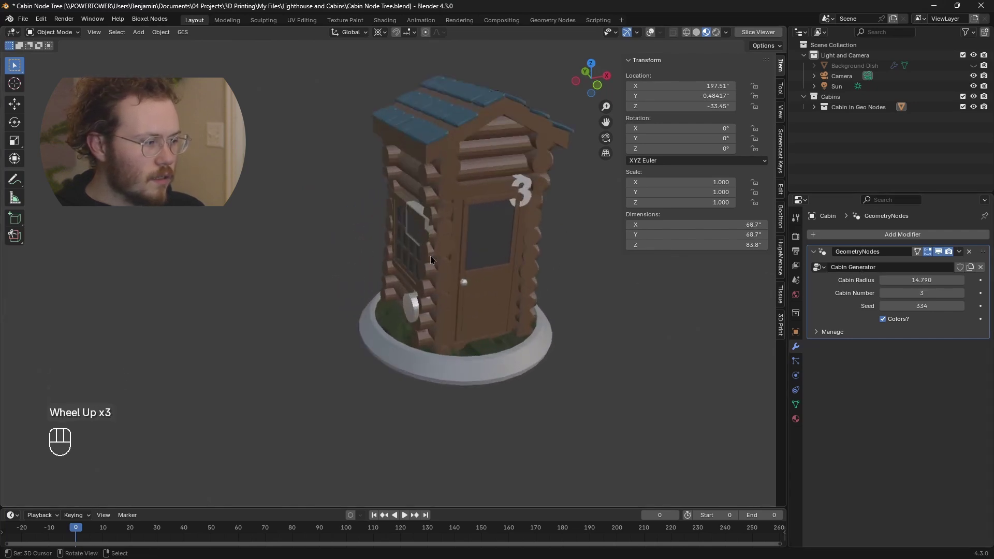
scroll(521, 227, down, 1)
Try a larger Cabin Radius and undo both radius changes.
mouse_move(521, 226)
middle_down()
mouse_move(571, 210)
mouse_move(437, 247)
mouse_move(340, 219)
mouse_move(507, 235)
middle_up()
drag(916, 280, 973, 280)
middle_drag(366, 331, 520, 275)
key(ctrl+z)
key(ctrl+z)
scroll(519, 279, down, 1)
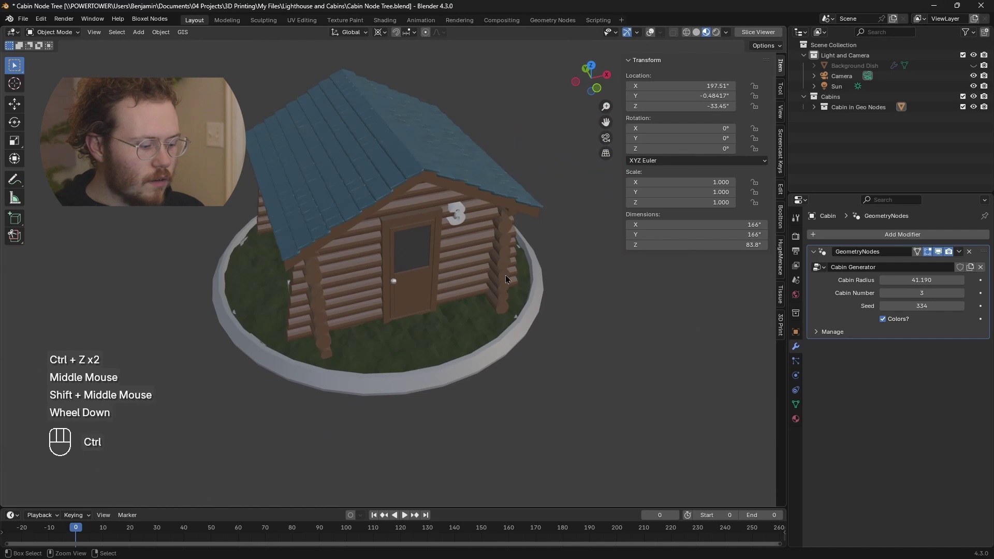
Step back through the earlier seed changes to a Seed of 245.
key(ctrl+z)
key(ctrl+z)
middle_drag(456, 279, 413, 257)
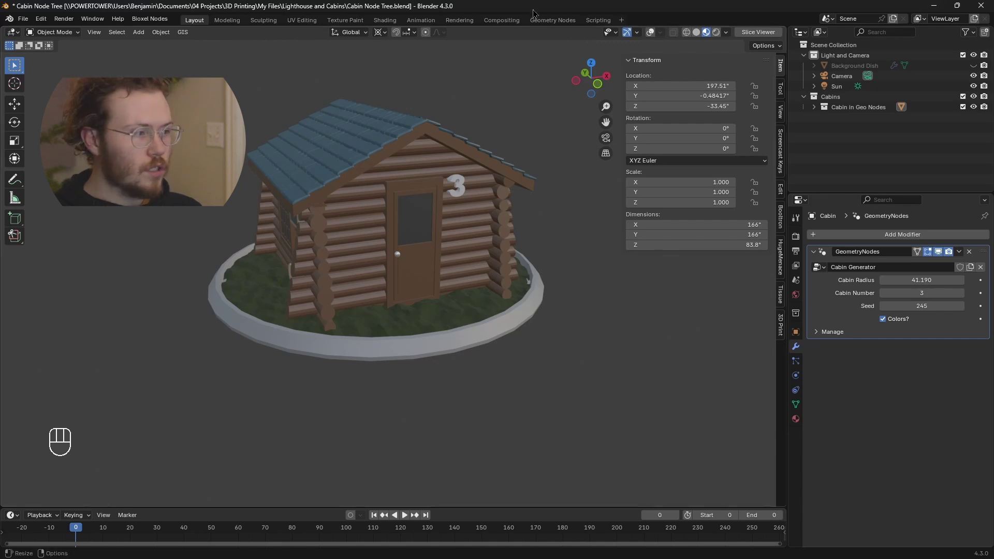
Switch to the Geometry Nodes workspace and bring the whole Cabin Generator node tree into view.
click(552, 20)
drag(473, 203, 440, 170)
middle_drag(457, 315, 497, 269)
scroll(496, 269, up, 1)
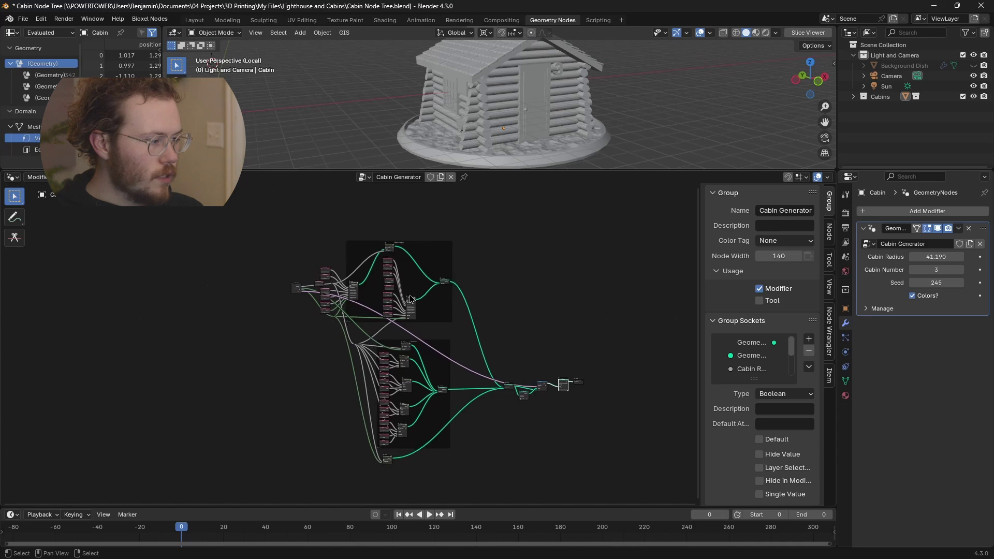
scroll(504, 310, down, 1)
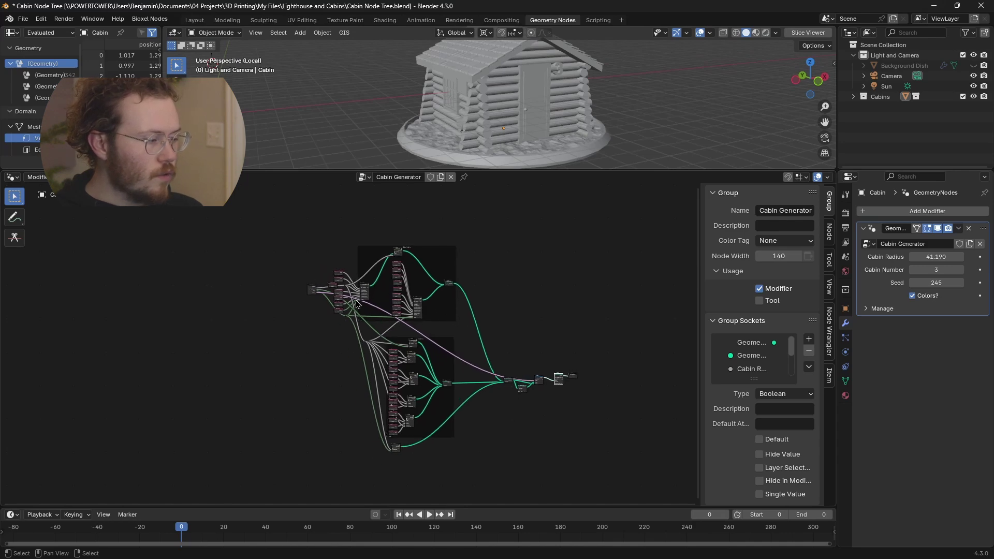
Examine the log wall and Roof Generator node groups together with the value nodes that feed them.
scroll(357, 304, up, 3)
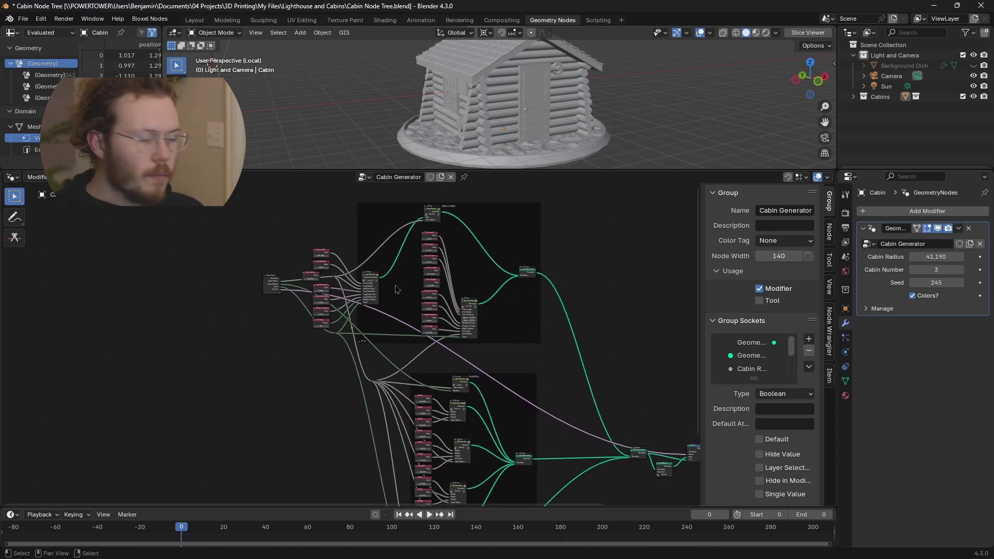
scroll(383, 280, up, 7)
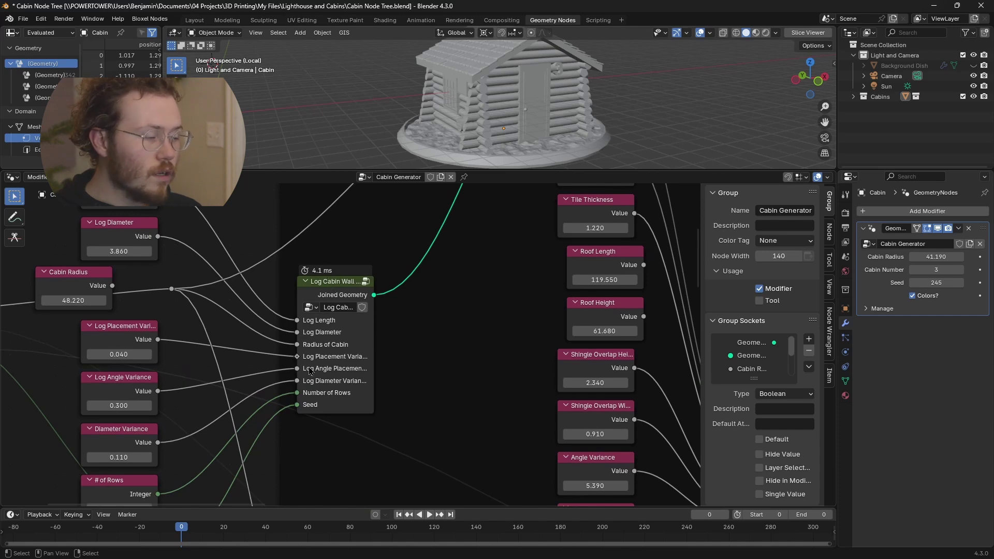
mouse_move(360, 384)
scroll(360, 383, down, 4)
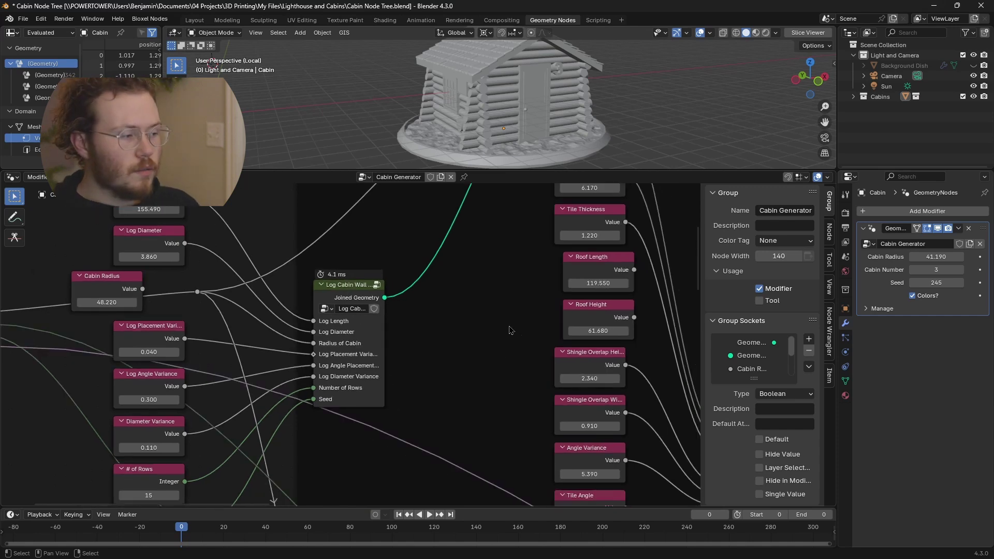
scroll(489, 428, up, 4)
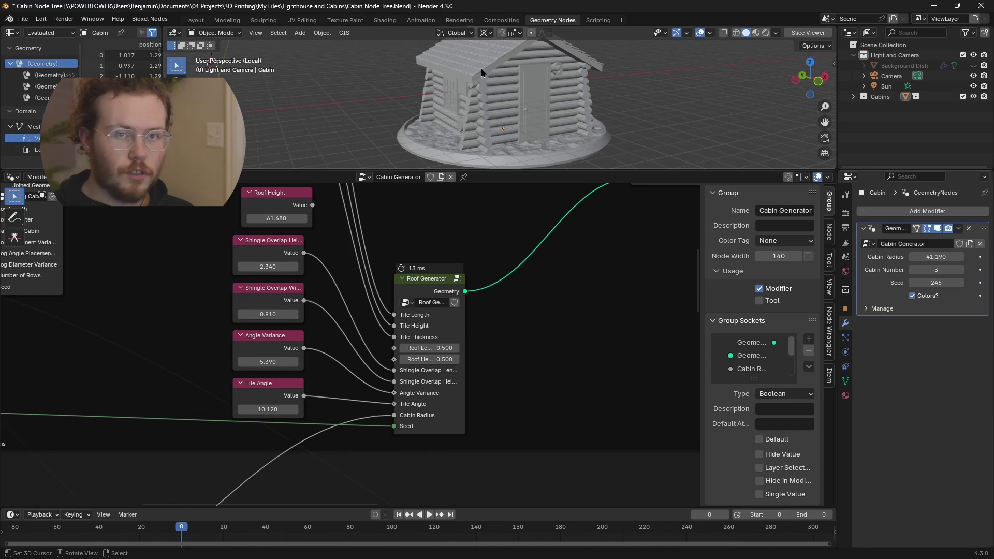
Examine the generator groups in the Greebles frame and the separate Grass Circle node group.
scroll(468, 211, down, 5)
middle_drag(434, 191, 506, 311)
scroll(497, 275, up, 2)
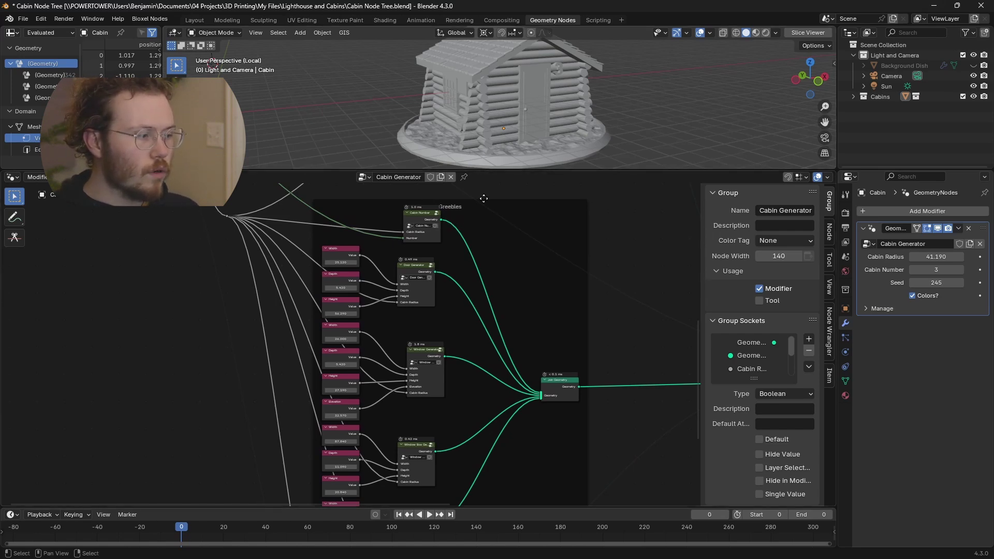
shift+scroll(453, 200, down, 10)
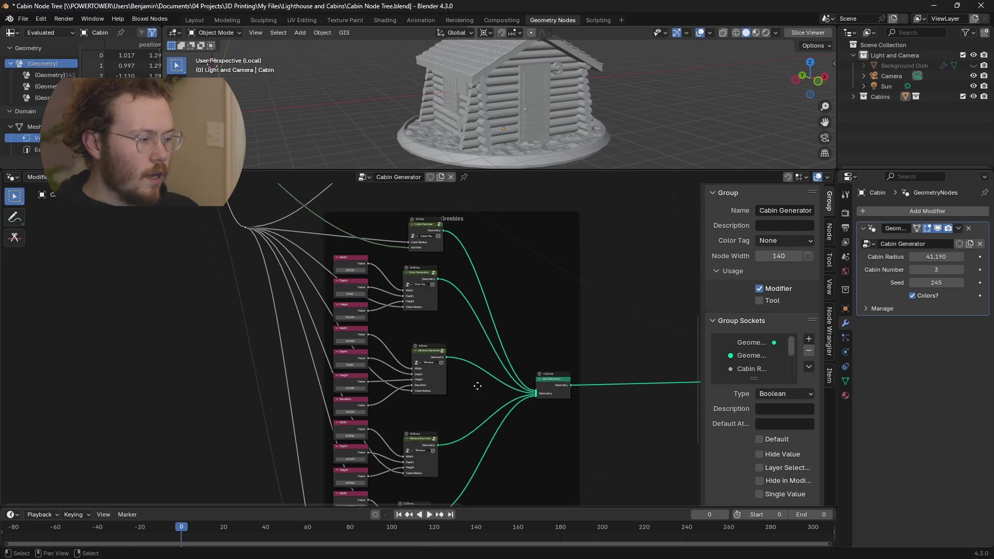
scroll(408, 343, up, 6)
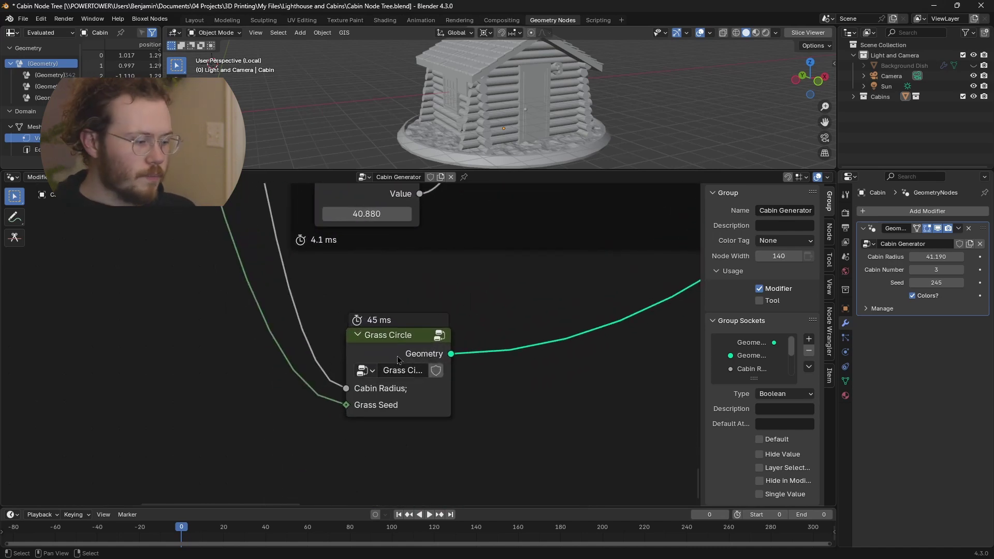
scroll(399, 361, down, 10)
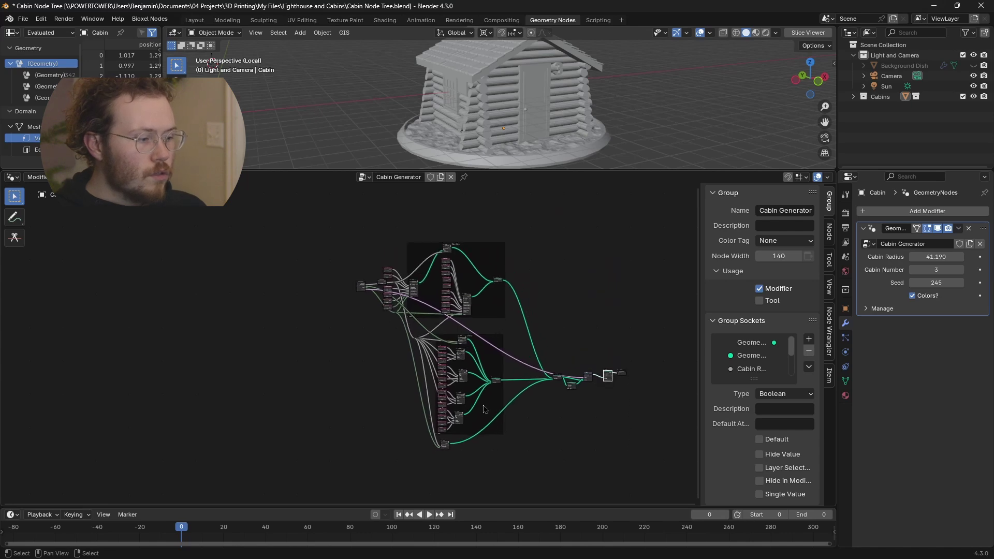
Set the viewport to Material Preview shading and preview the output of the Log Cabin Wall node group.
scroll(432, 288, up, 8)
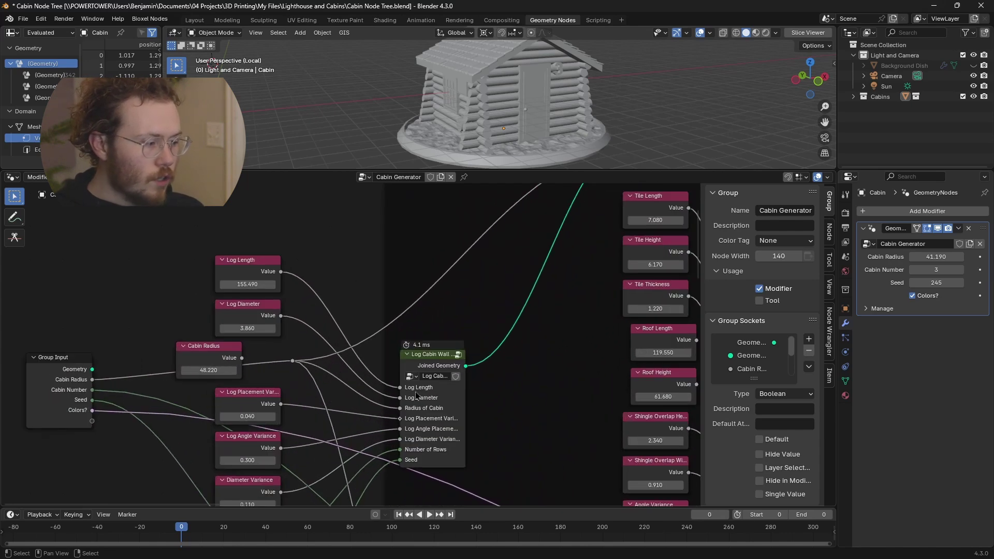
click(439, 357)
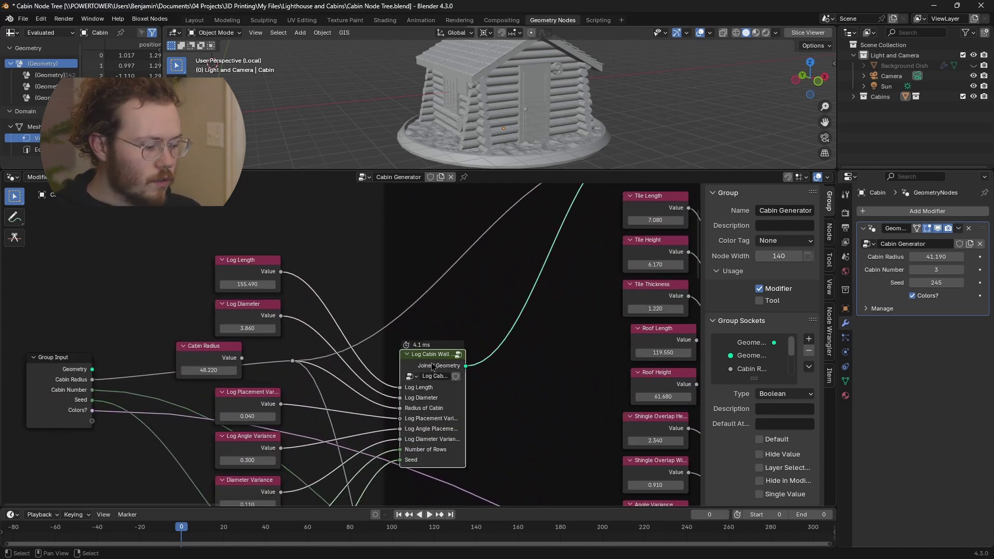
key(z)
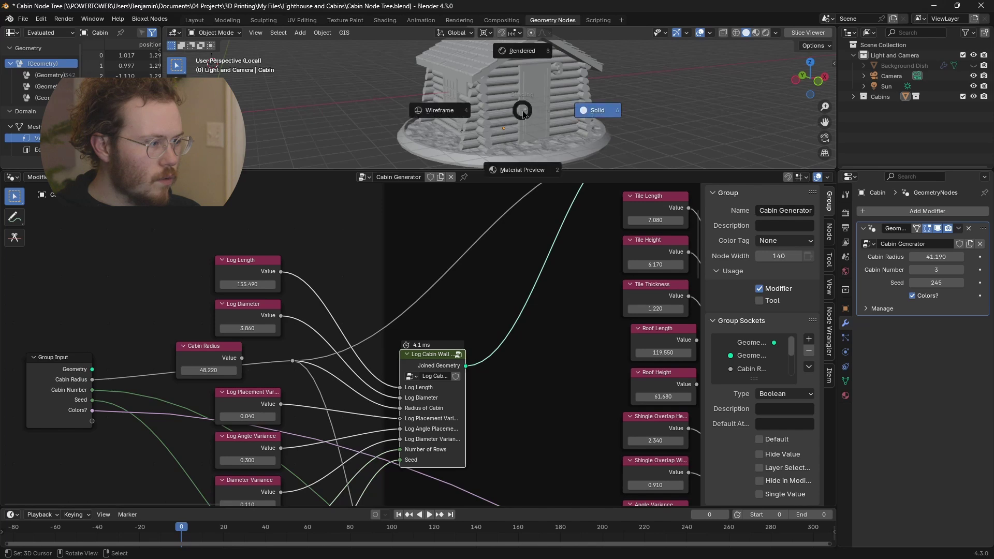
click(499, 290)
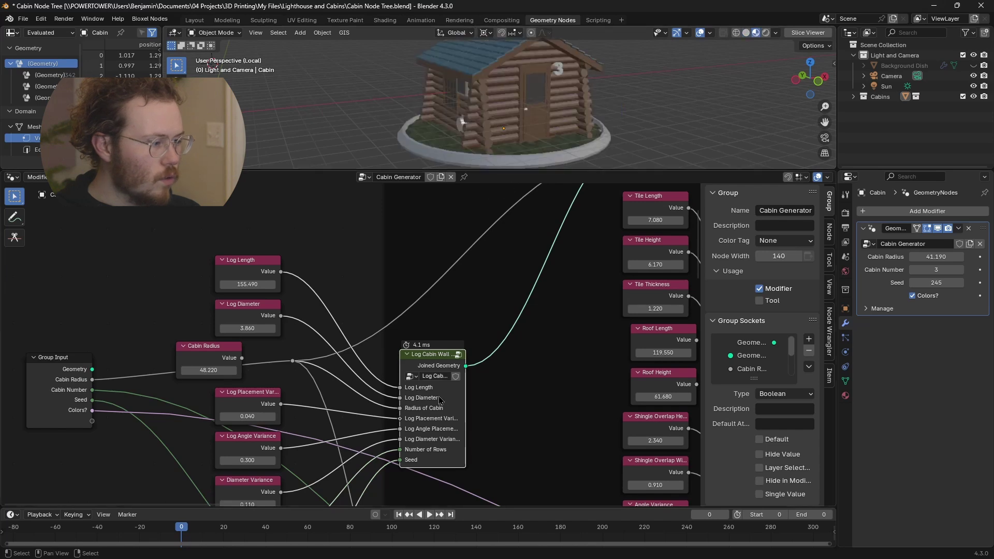
ctrl+shift+click(438, 365)
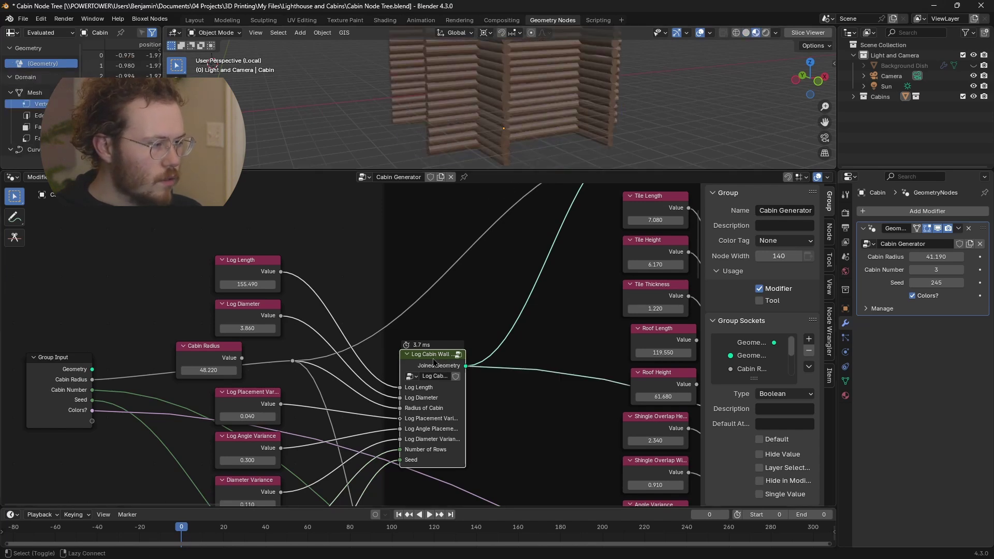
middle_drag(515, 144, 441, 313)
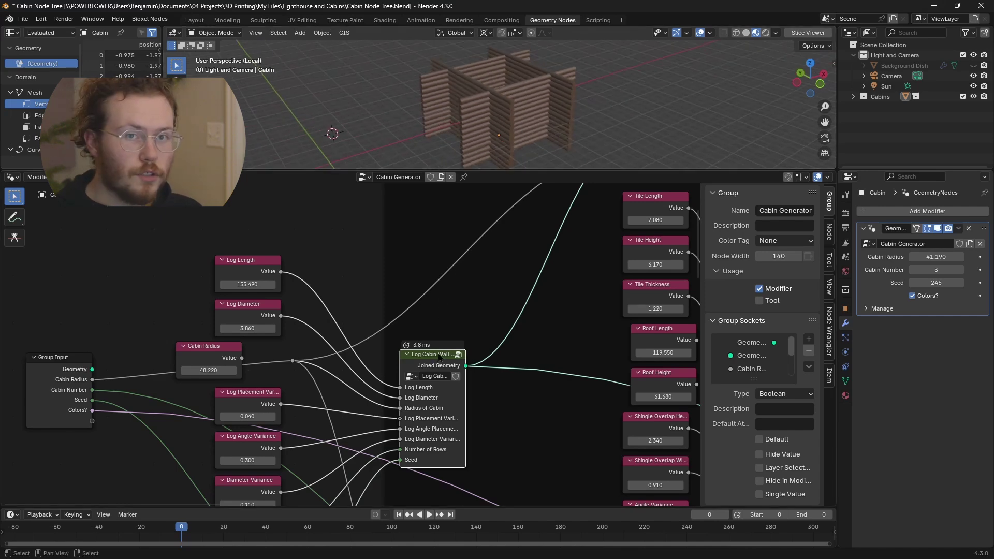
Open the Screencast Keys settings in the 3D viewport.
key(n)
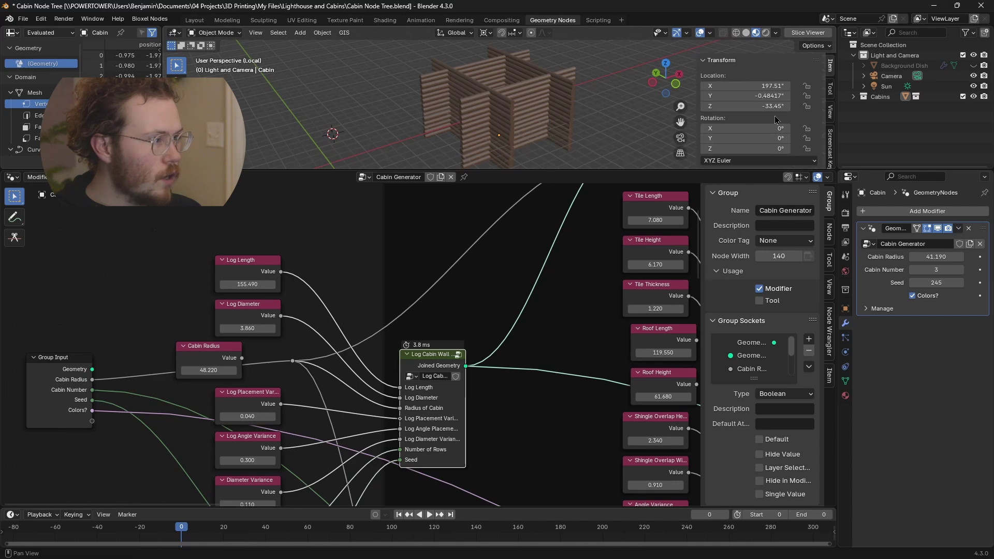
click(831, 115)
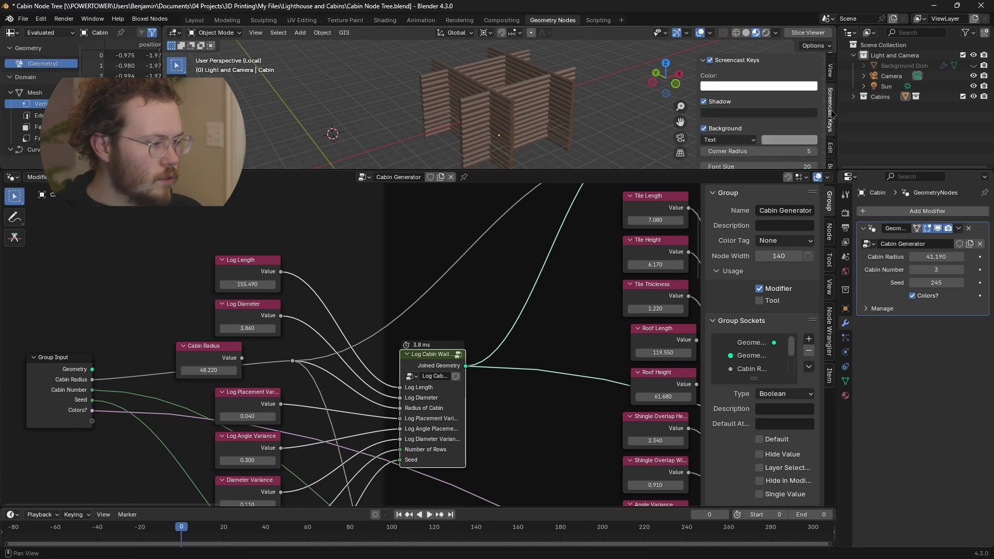
Preview the output of the NodeGroup node in the Main Cabin frame.
scroll(764, 116, down, 3)
scroll(764, 116, down, 3)
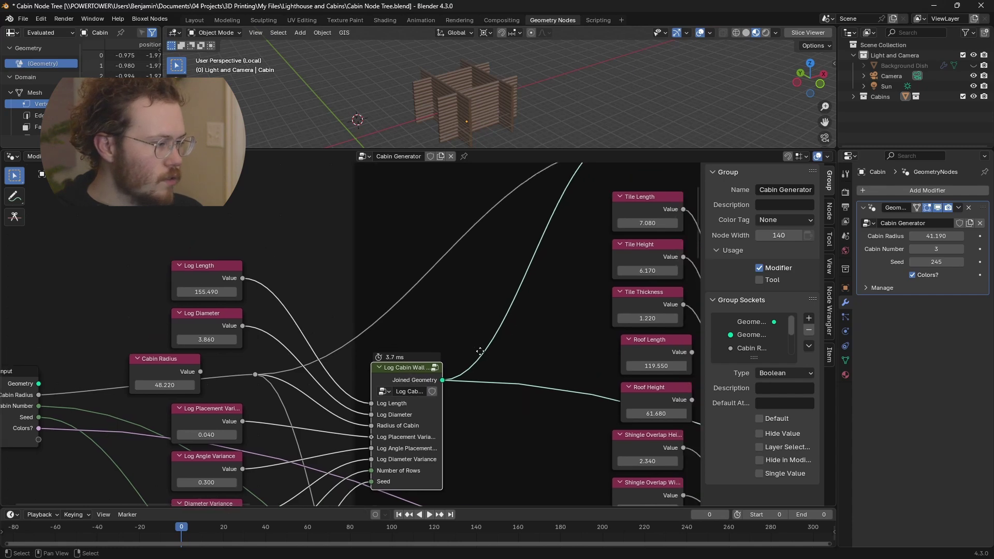
click(482, 237)
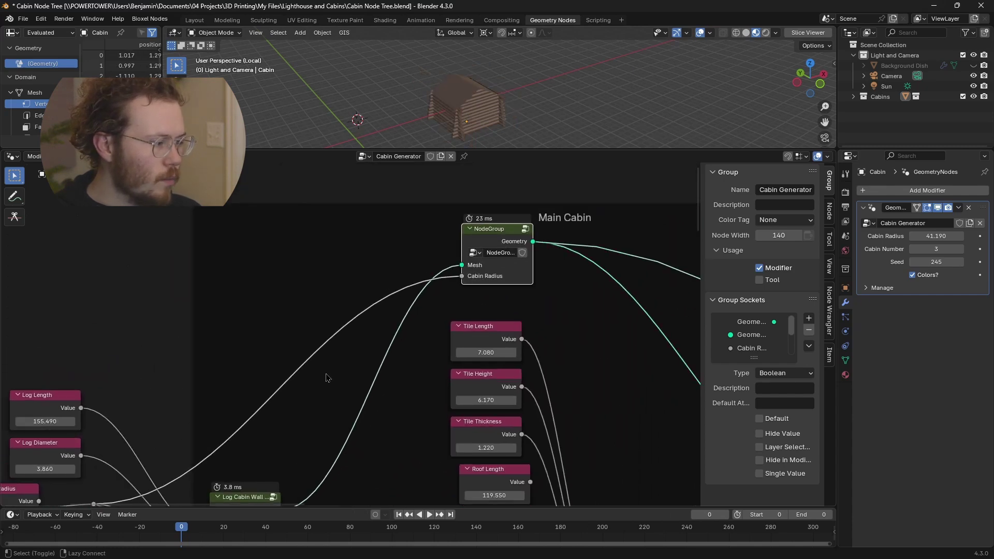
Preview the joined geometry output of the Log Cabin Wall Generator node group.
middle_drag(326, 377, 430, 274)
click(352, 403)
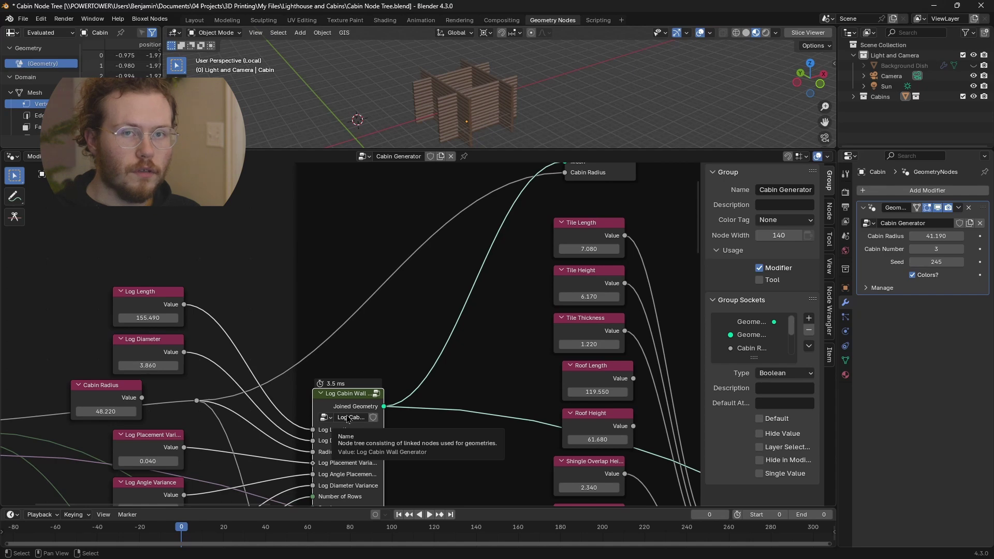
middle_drag(370, 346, 412, 286)
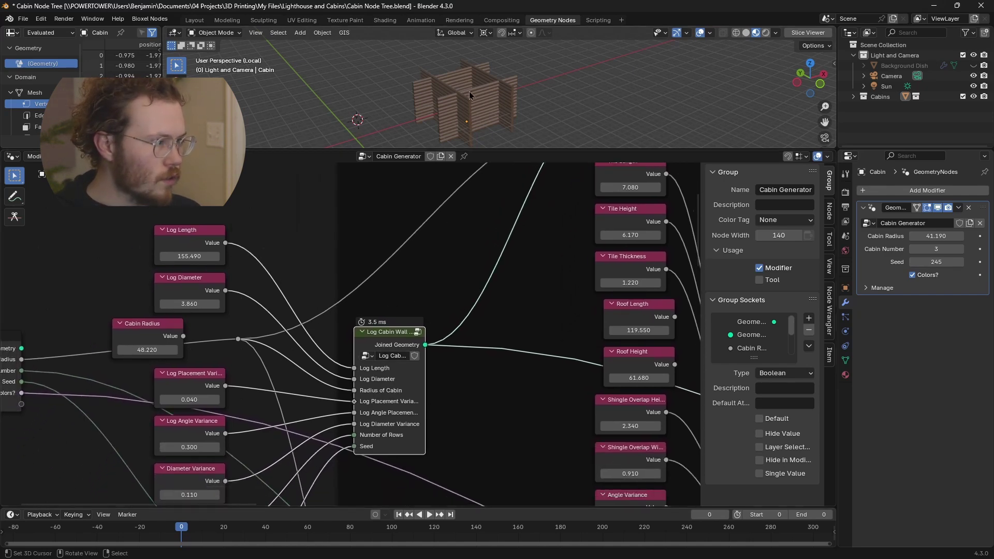
Examine the log walls in the viewport and the value nodes feeding the Log Cabin Wall Generator's inputs.
scroll(380, 362, up, 1)
scroll(380, 362, up, 1)
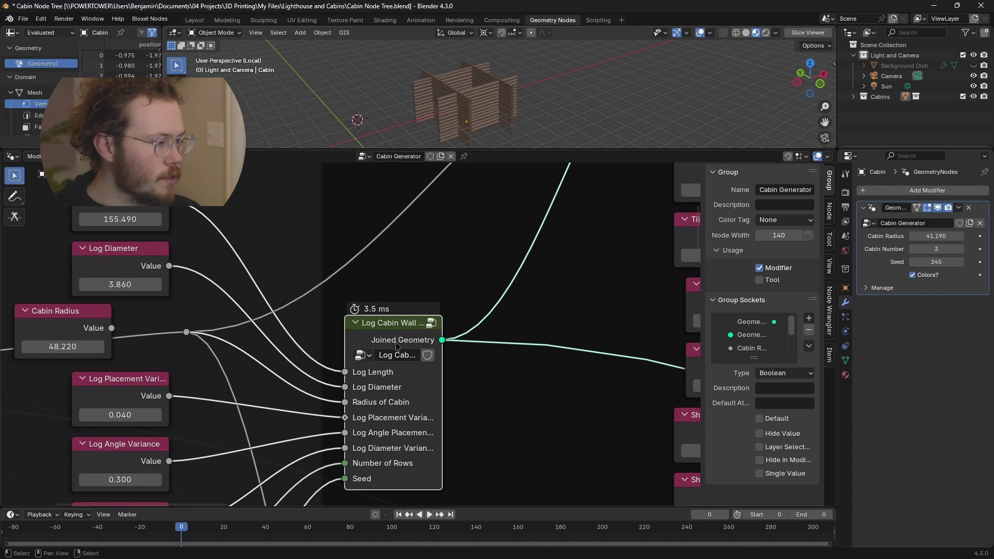
middle_drag(389, 328, 423, 268)
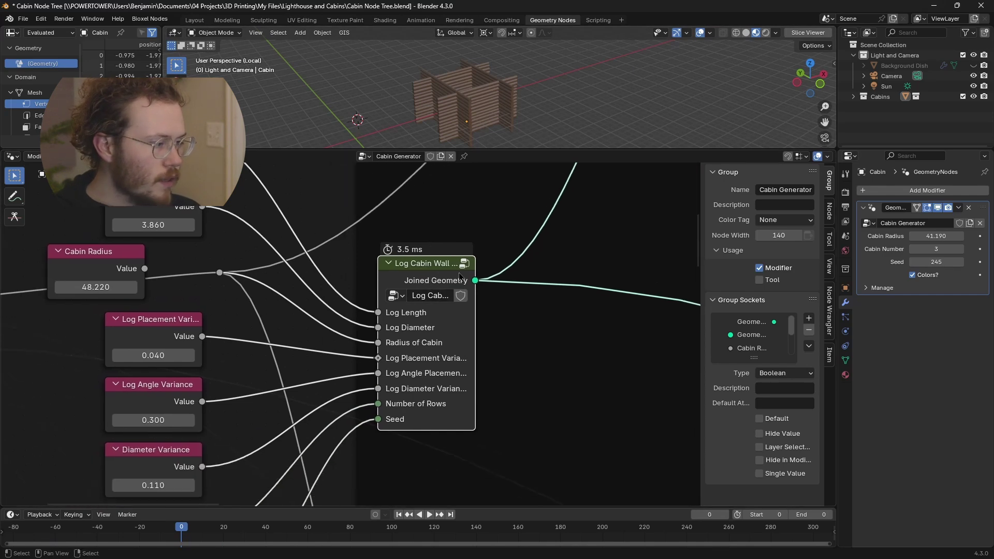
scroll(415, 303, up, 1)
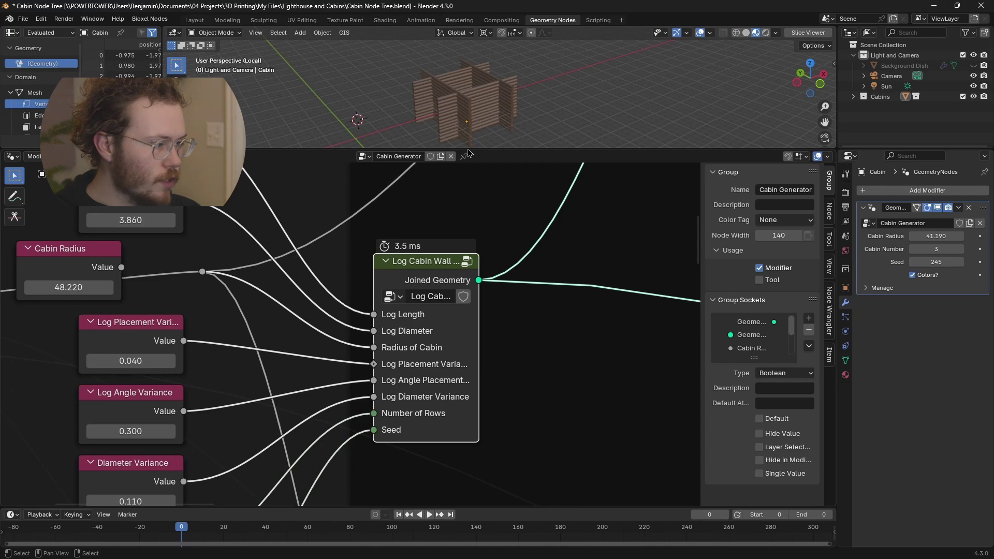
scroll(474, 102, up, 3)
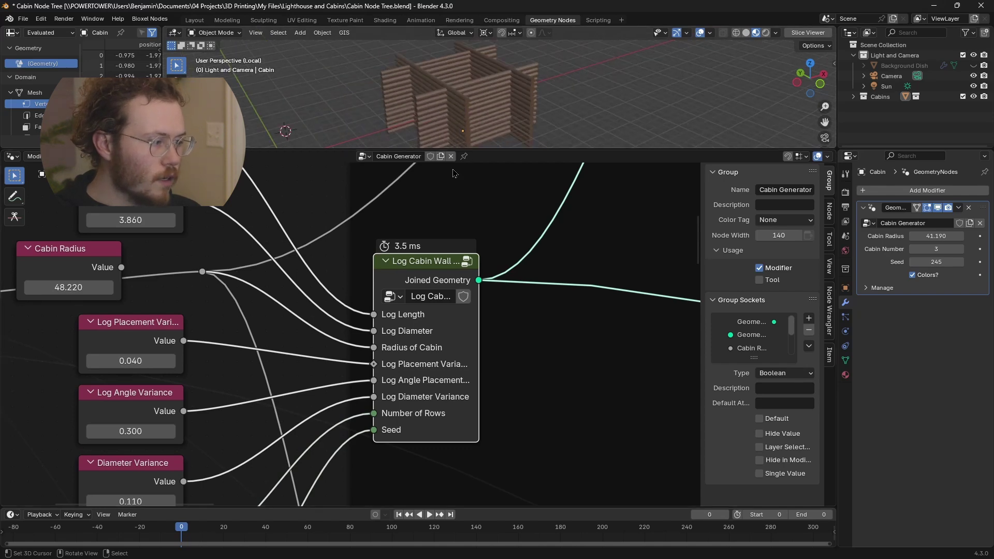
scroll(427, 298, down, 1)
middle_drag(389, 372, 437, 348)
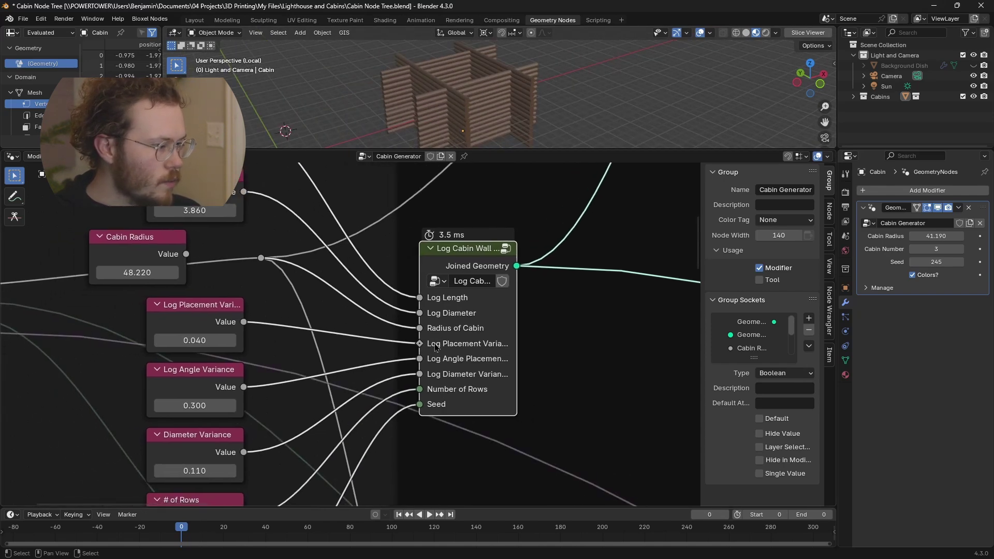
scroll(436, 348, down, 2)
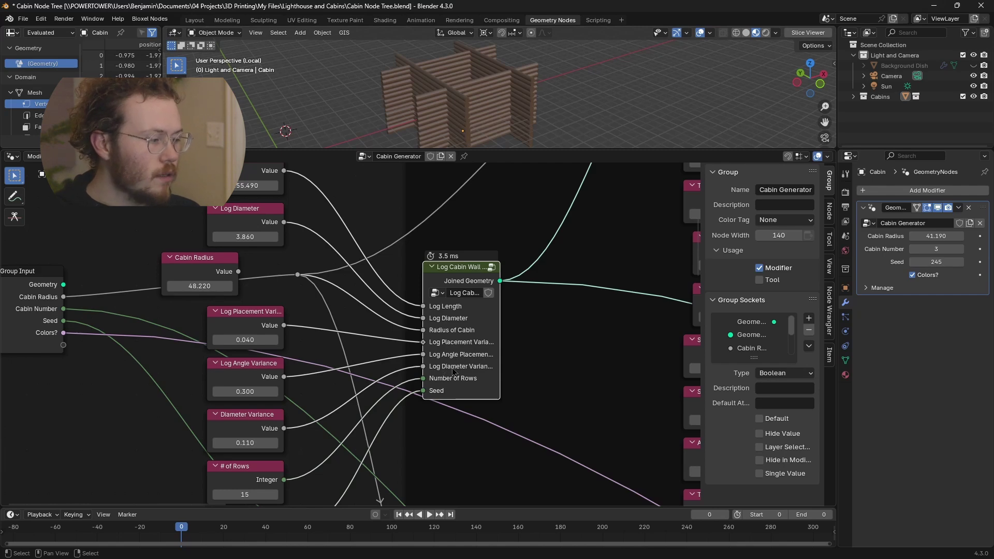
Widen the Log Cabin Wall Generator node so its input names fit, and open the node group for editing.
drag(499, 347, 515, 346)
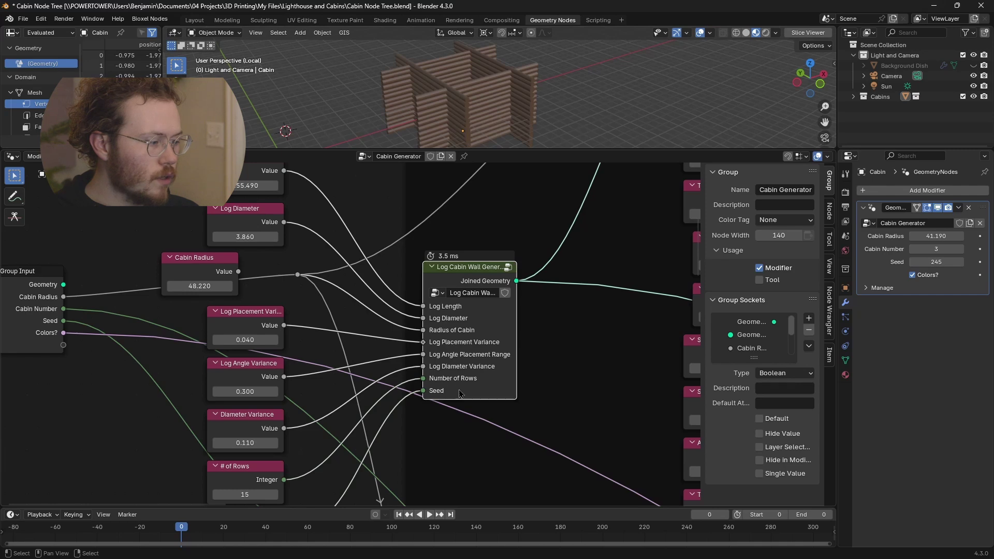
click(508, 268)
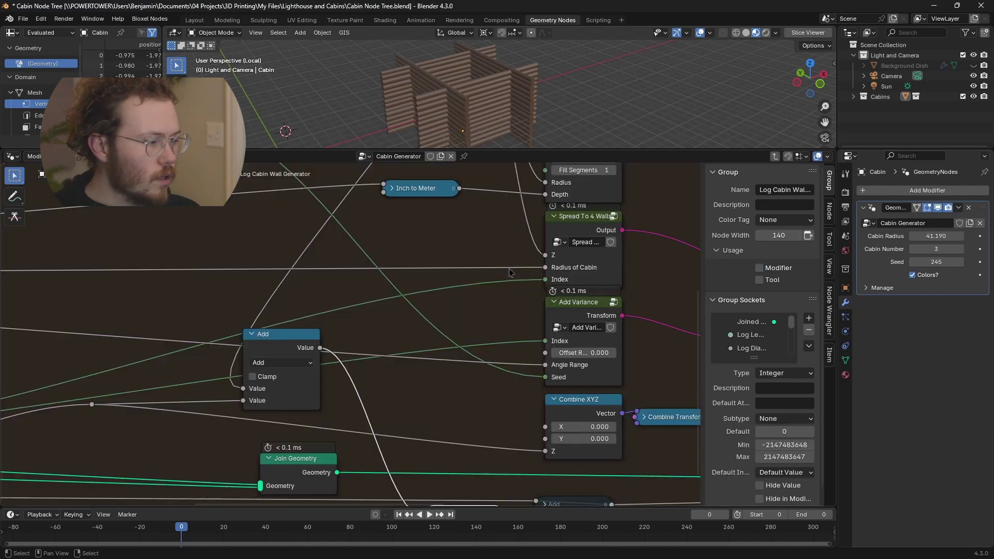
scroll(394, 314, down, 6)
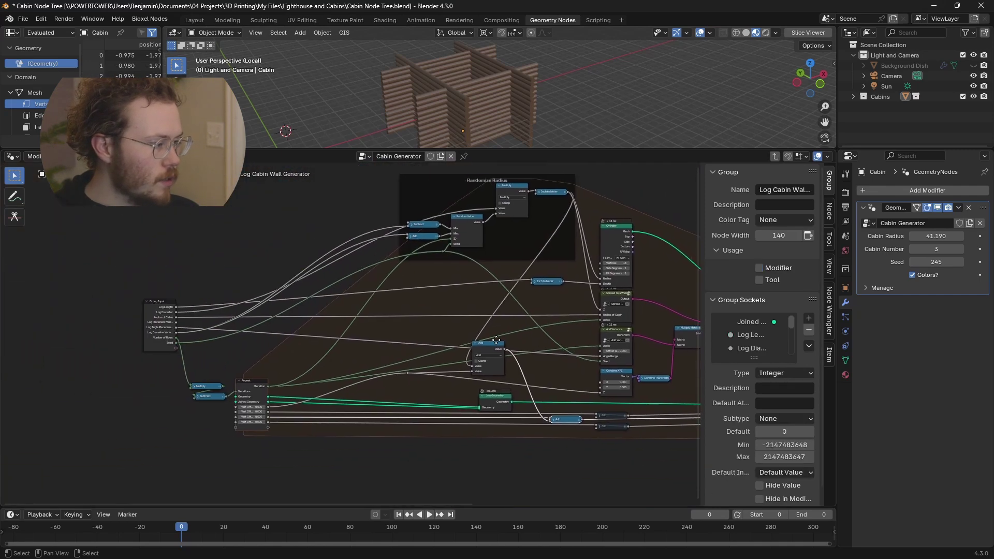
ctrl+scroll(443, 347, right, 1)
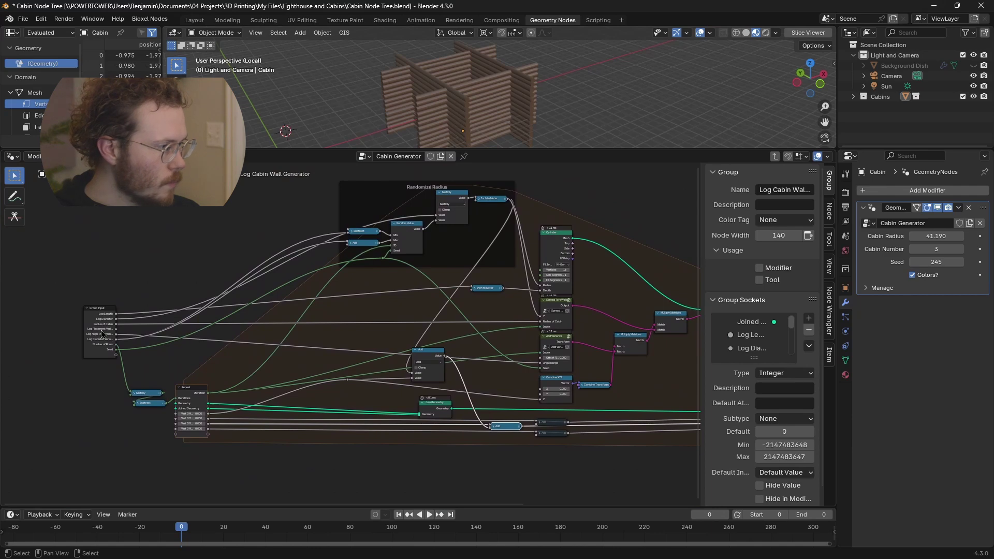
Examine the Repeat zone in the wall generator and the Multiply and Subtract nodes feeding its iterations.
scroll(102, 335, up, 5)
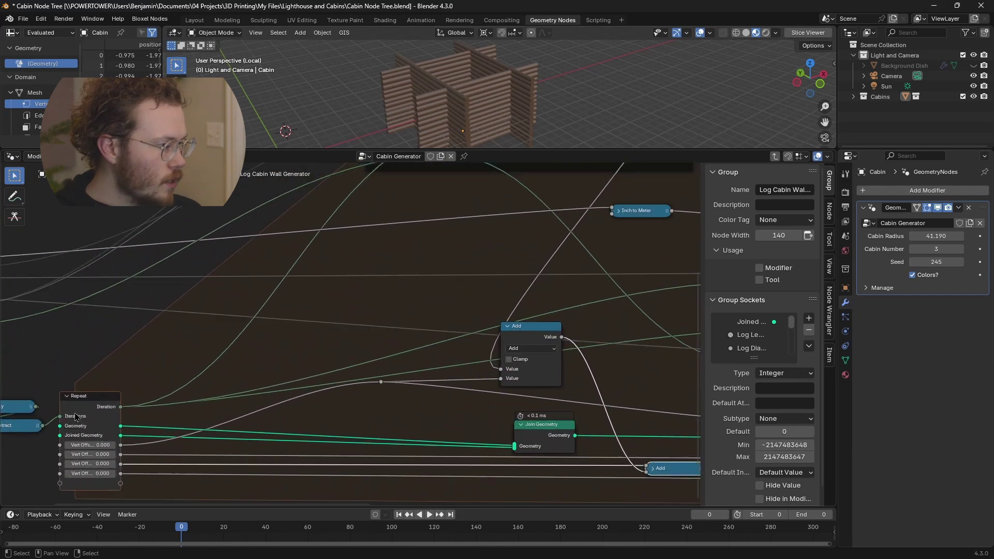
scroll(76, 417, up, 1)
middle_drag(151, 381, 224, 344)
scroll(194, 366, down, 6)
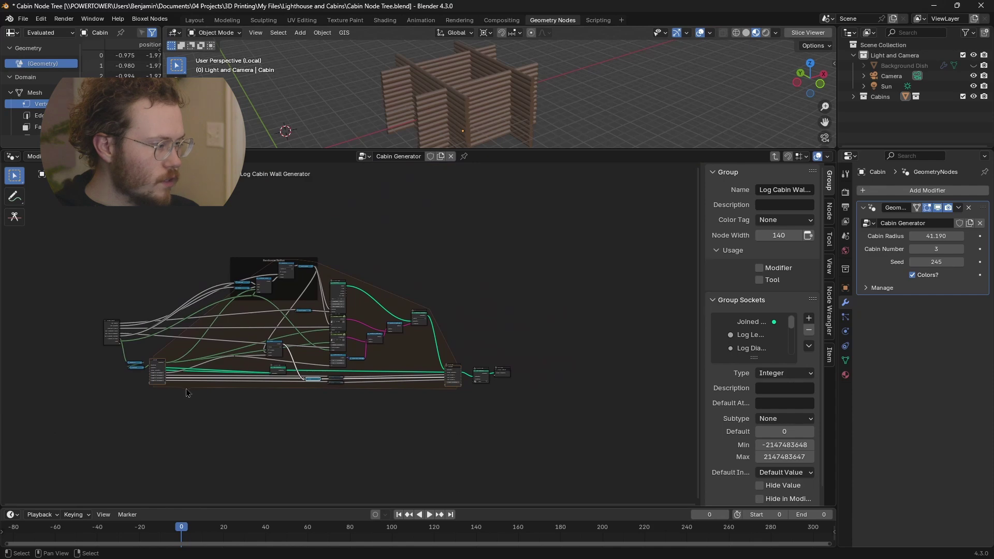
scroll(173, 365, up, 4)
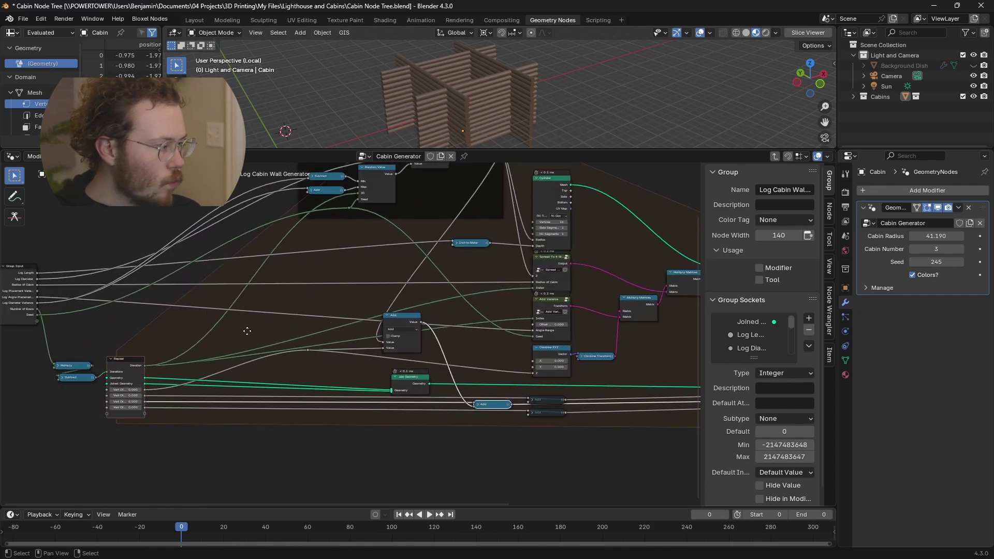
Disconnect the Subtract node from the Repeat zone's Iterations input and set the iterations to 11.
scroll(337, 319, up, 4)
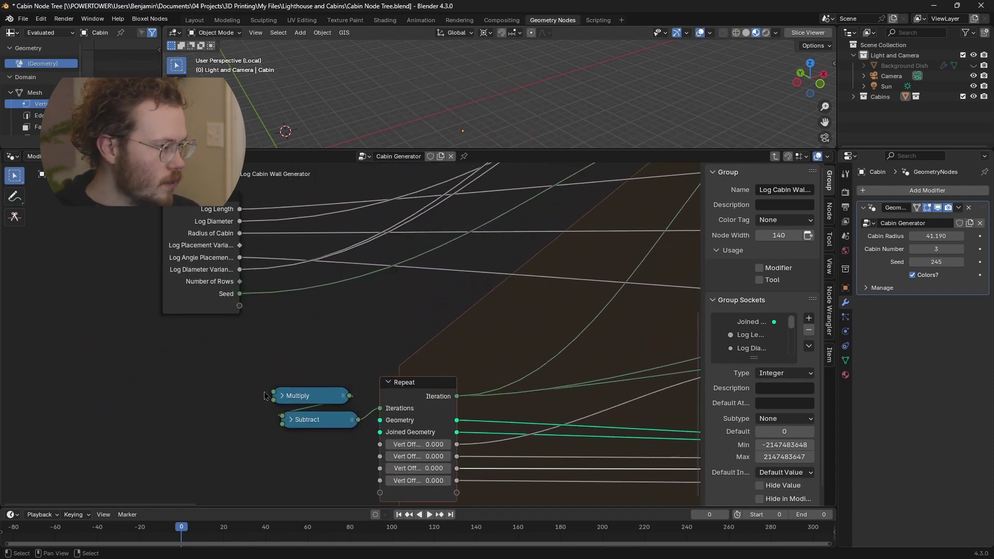
ctrl+right_drag(360, 377, 369, 439)
scroll(420, 409, up, 3)
drag(421, 410, 388, 409)
scroll(367, 351, down, 8)
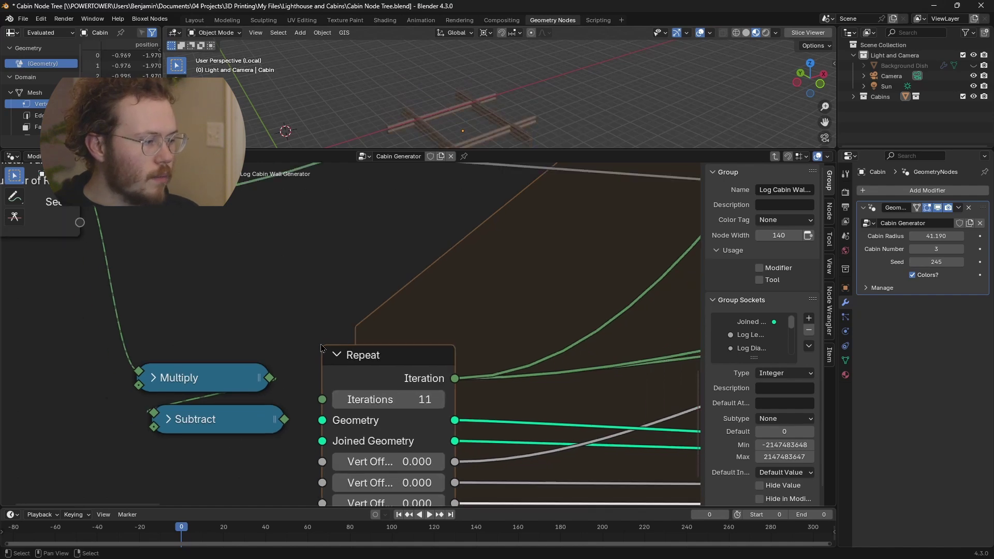
scroll(367, 351, down, 6)
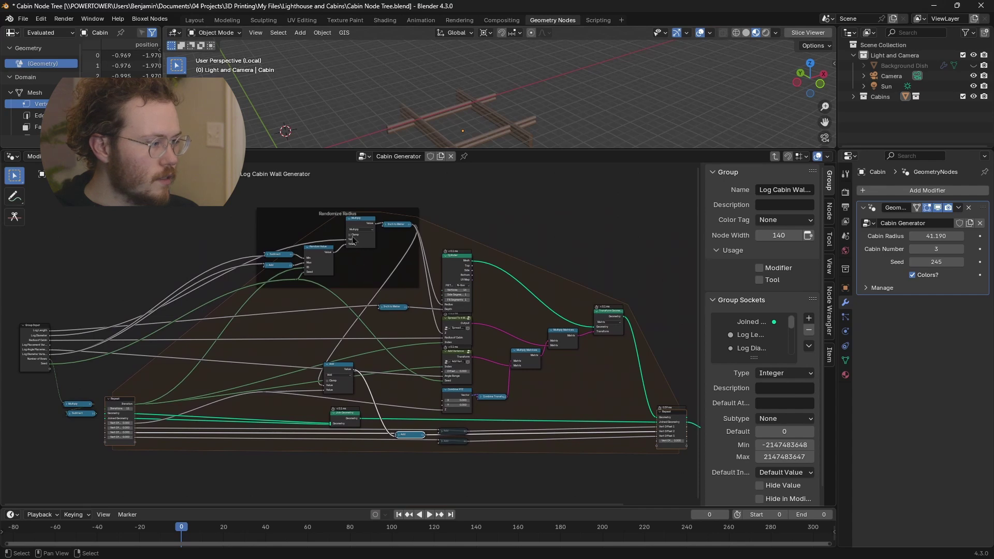
Preview the single log generated inside the wall generator's Repeat zone.
scroll(365, 231, up, 2)
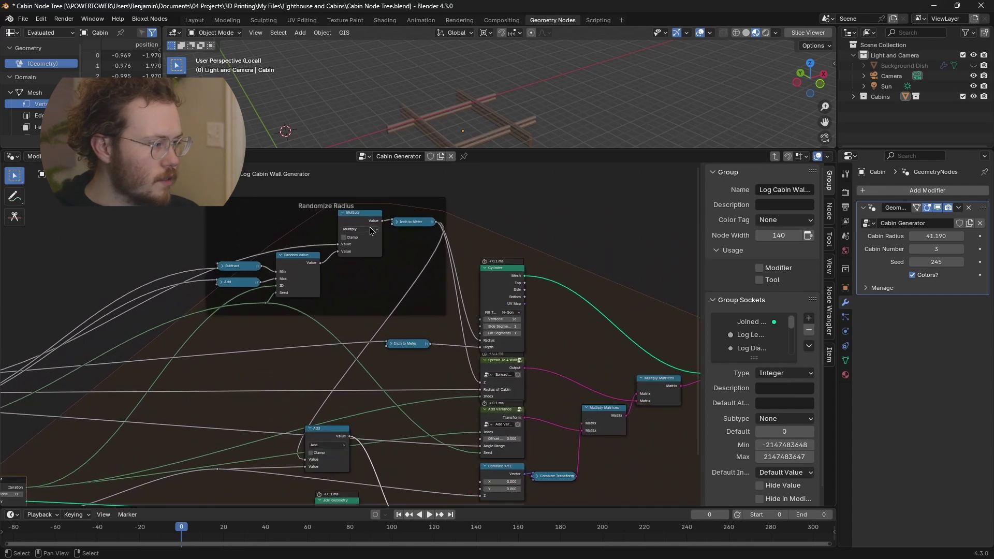
ctrl+shift+click(507, 287)
scroll(518, 306, down, 2)
scroll(528, 319, up, 2)
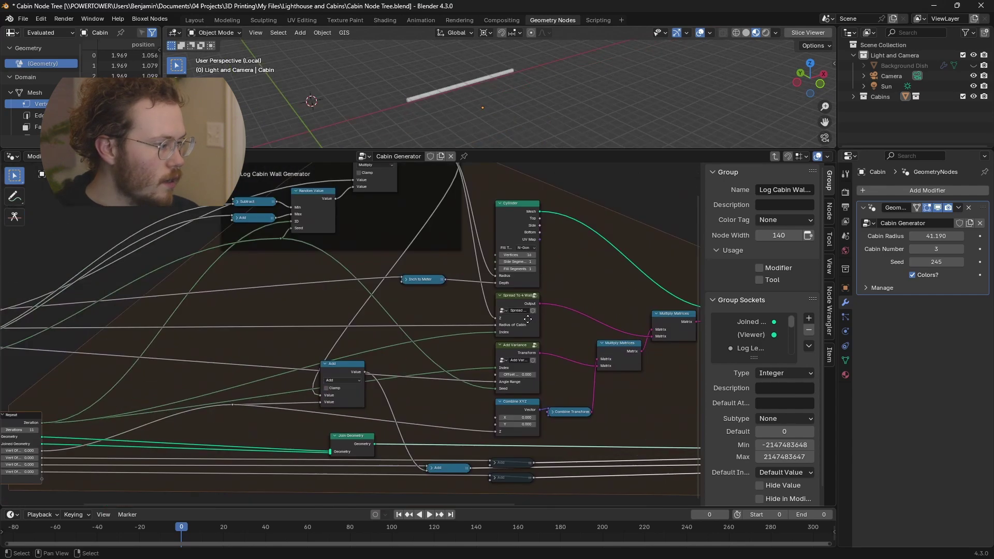
Vary the Repeat zone's Iterations value to check where each iteration places its log.
scroll(528, 319, down, 2)
scroll(450, 362, up, 2)
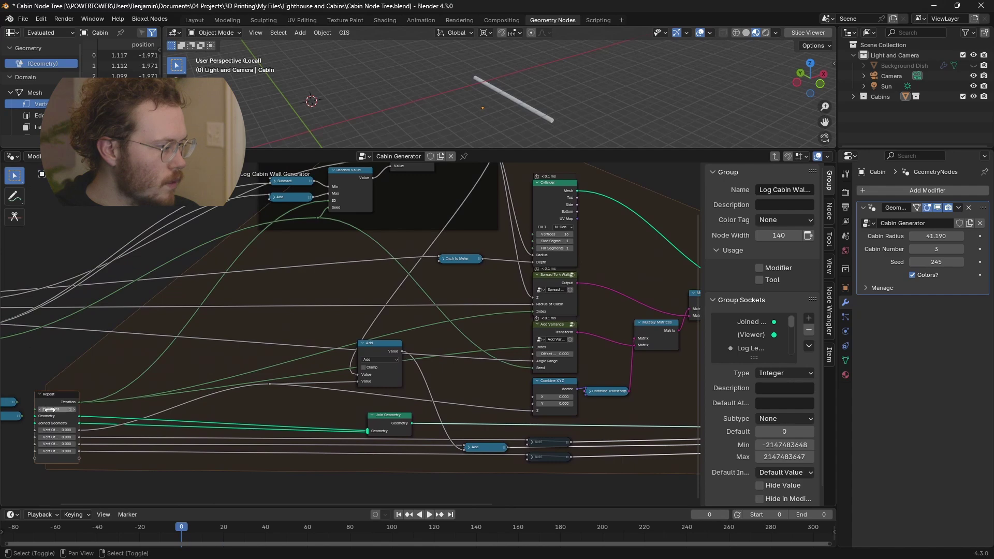
drag(50, 409, 127, 410)
middle_drag(432, 361, 221, 365)
middle_drag(222, 365, 204, 365)
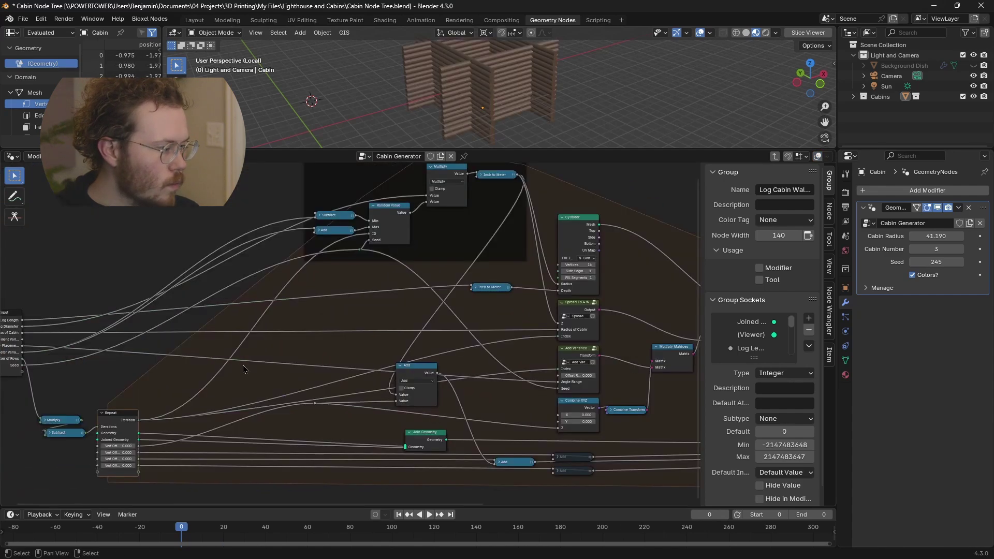
Examine the Randomize Radius frame and how it feeds the radius of the Cylinder node.
scroll(243, 369, up, 1)
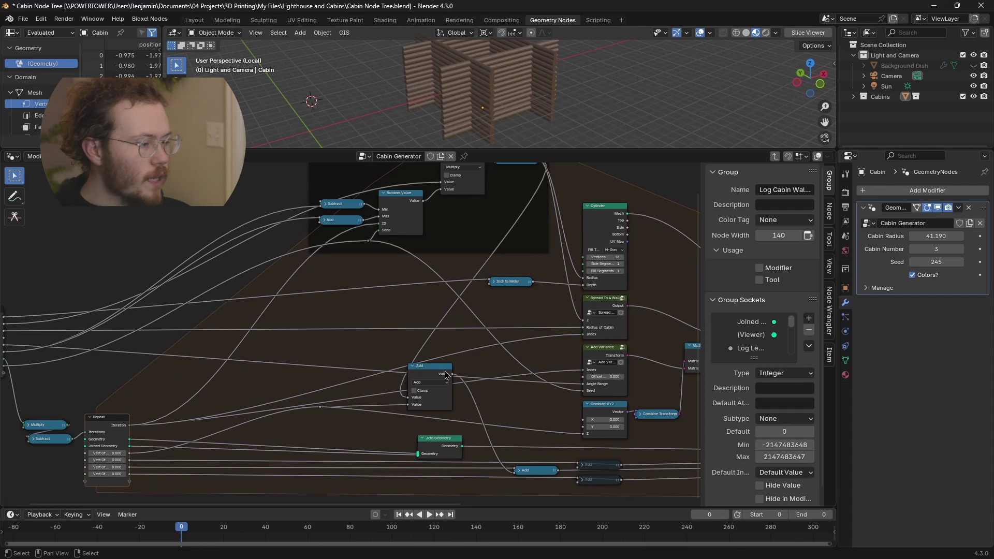
middle_drag(330, 380, 266, 383)
middle_drag(115, 341, 225, 357)
scroll(394, 259, up, 5)
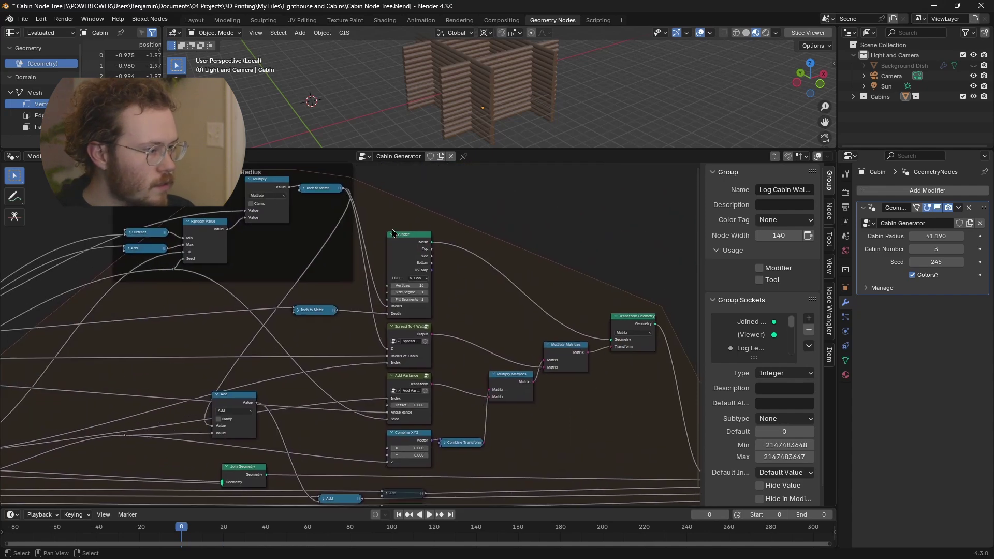
scroll(379, 288, down, 4)
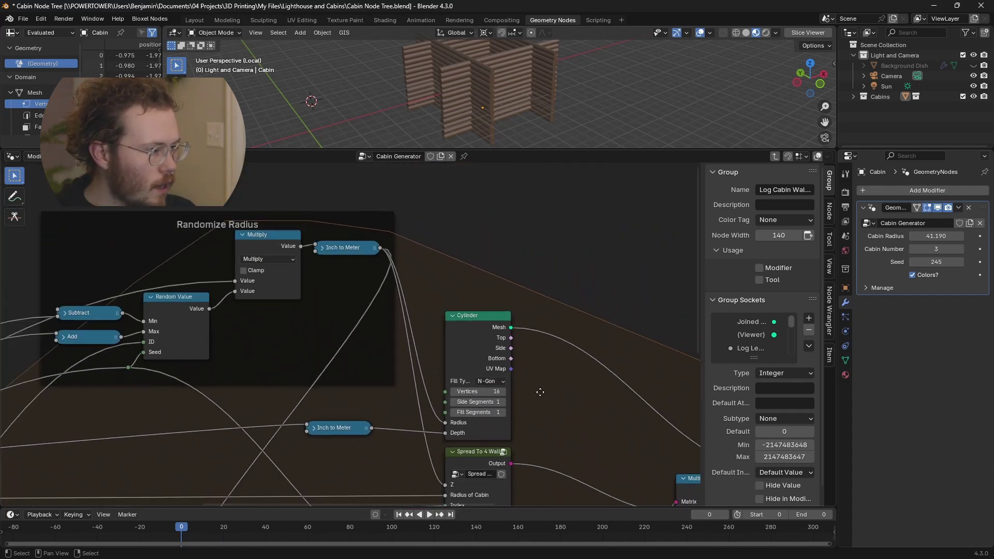
scroll(459, 352, up, 2)
scroll(546, 389, down, 3)
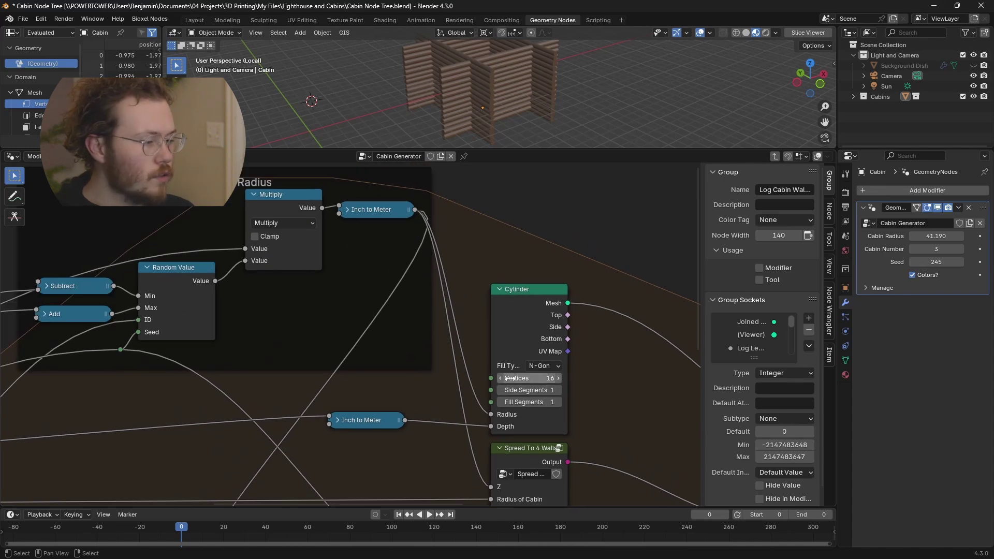
scroll(580, 413, down, 1)
middle_drag(580, 414, 469, 336)
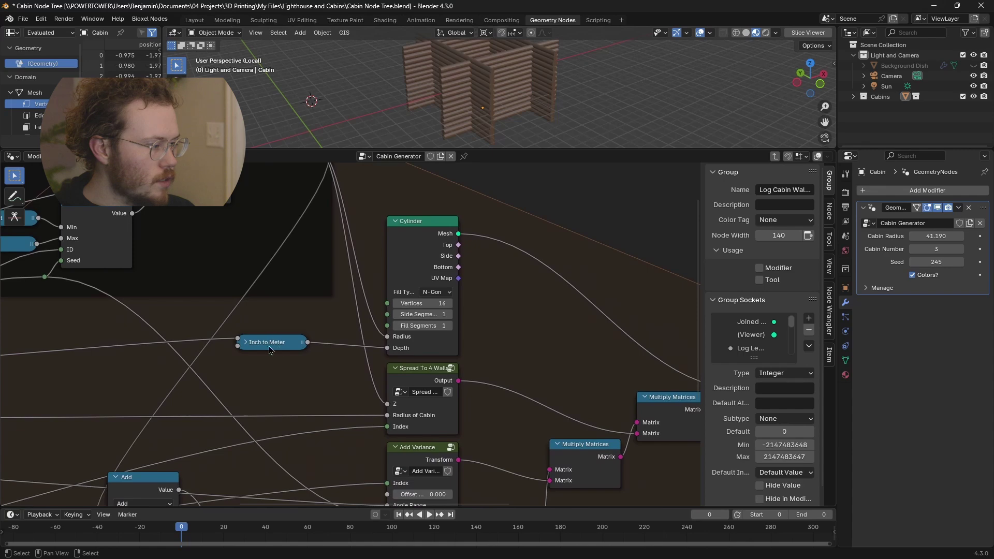
Expand the Inch to Meter node feeding the Cylinder's depth, inspect its exact divisor, and collapse the node again.
ctrl+scroll(447, 387, left, 4)
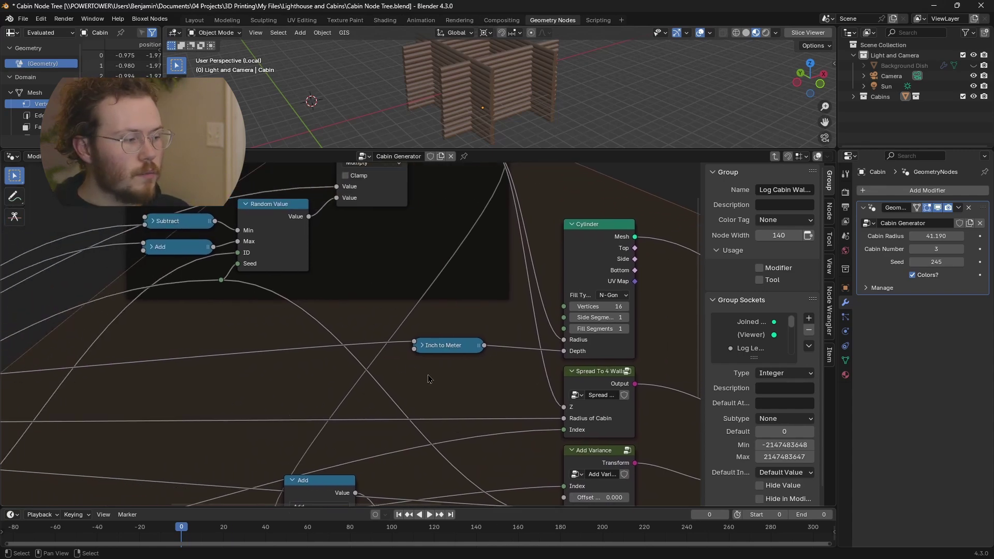
click(421, 348)
scroll(332, 405, up, 3)
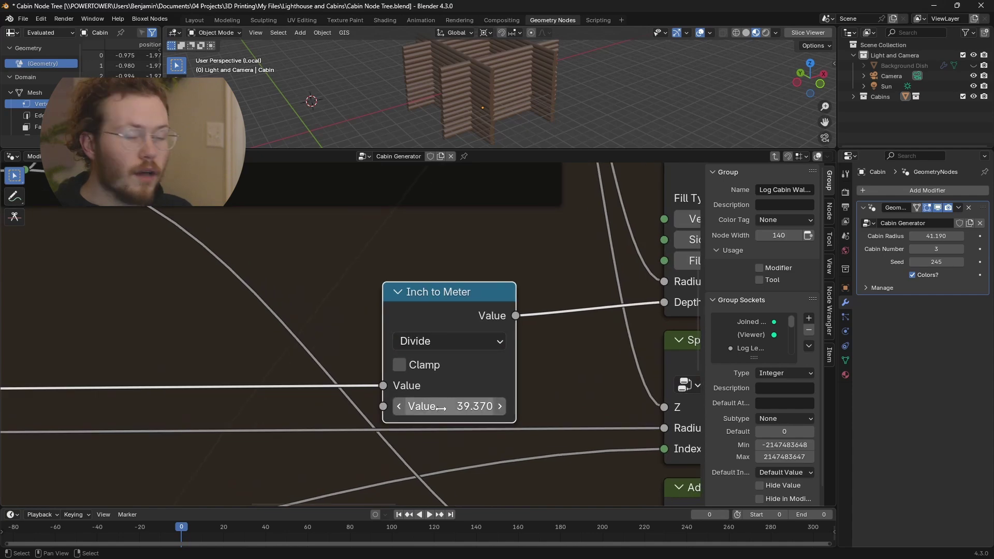
mouse_move(443, 413)
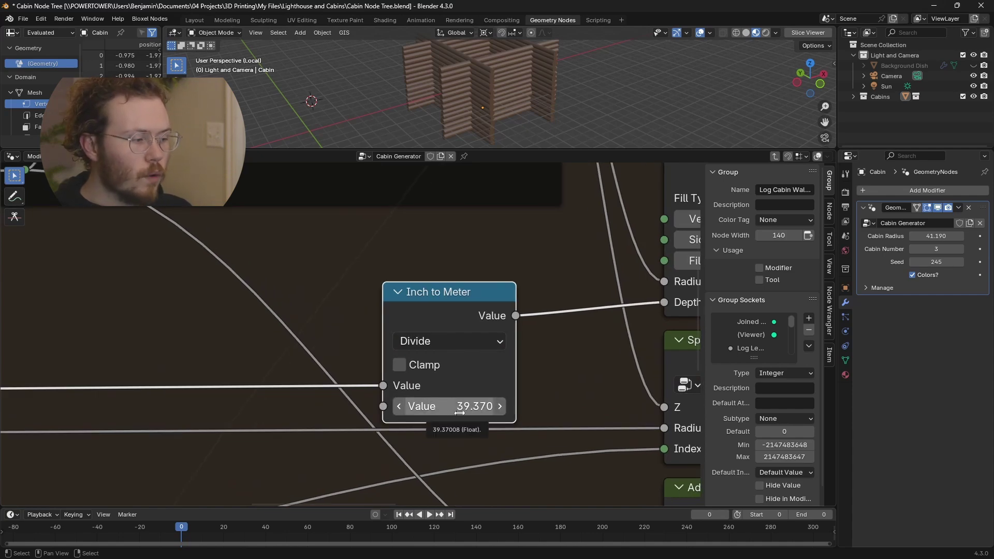
click(474, 409)
click(469, 407)
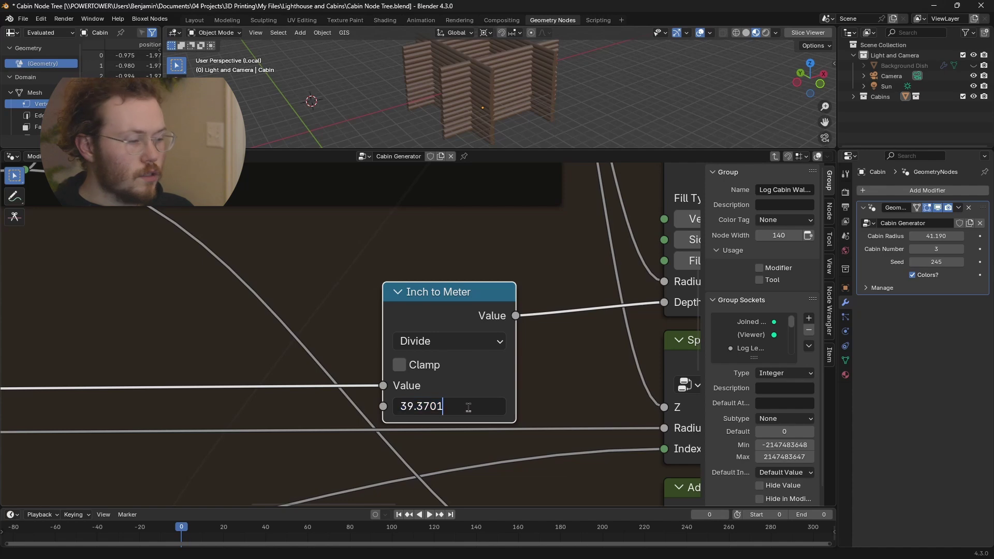
key(Return)
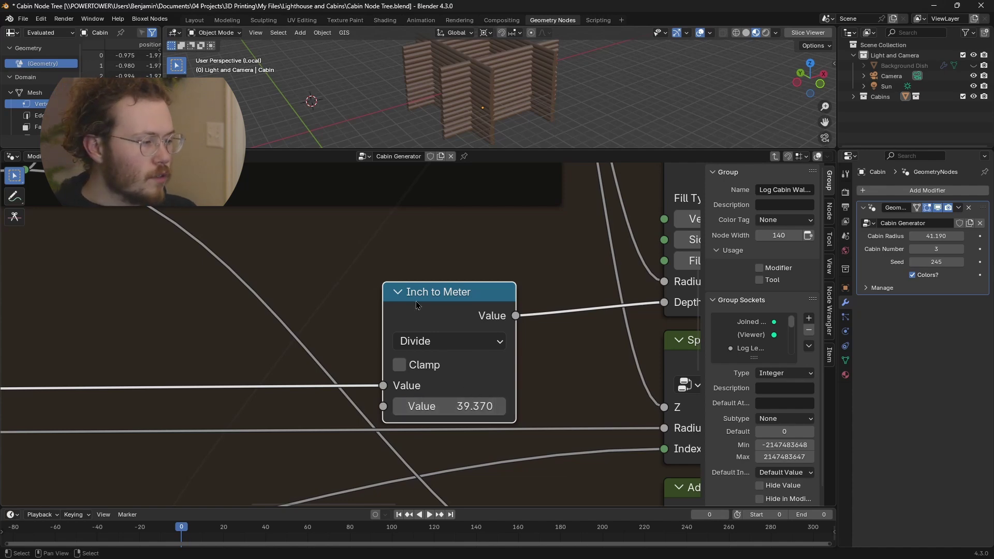
click(398, 292)
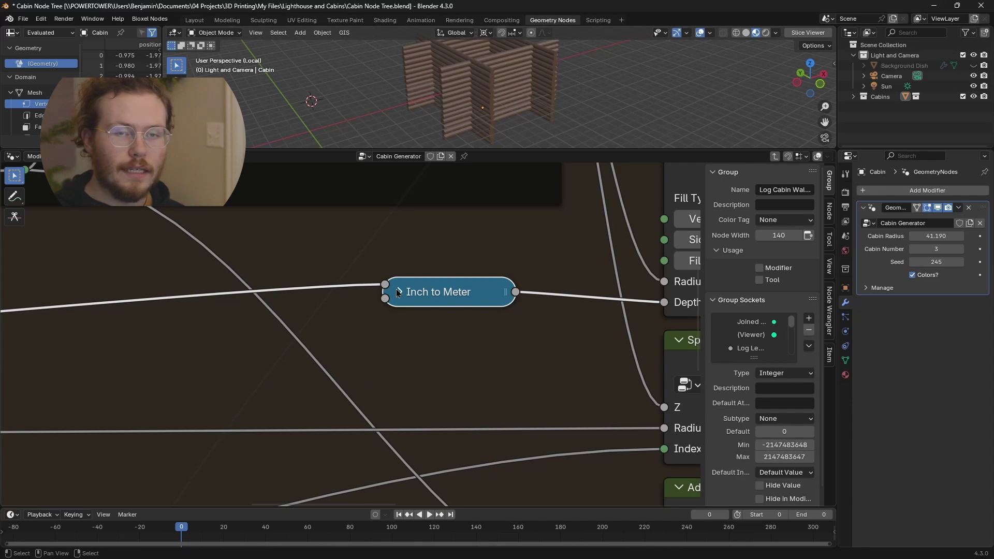
Open the Spread To 4 Walls node group located below the Cylinder node.
ctrl+scroll(396, 332, right, 8)
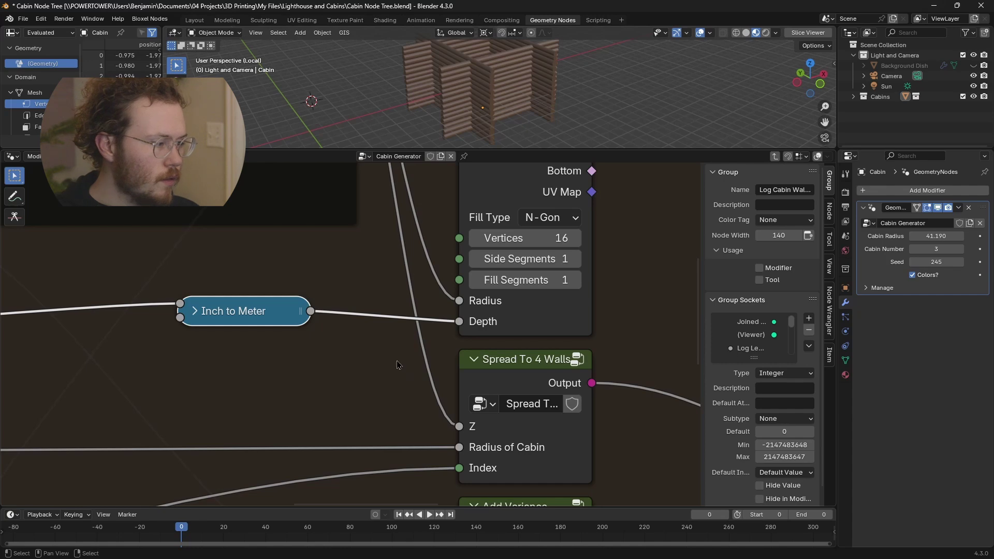
scroll(497, 307, down, 3)
scroll(527, 203, up, 1)
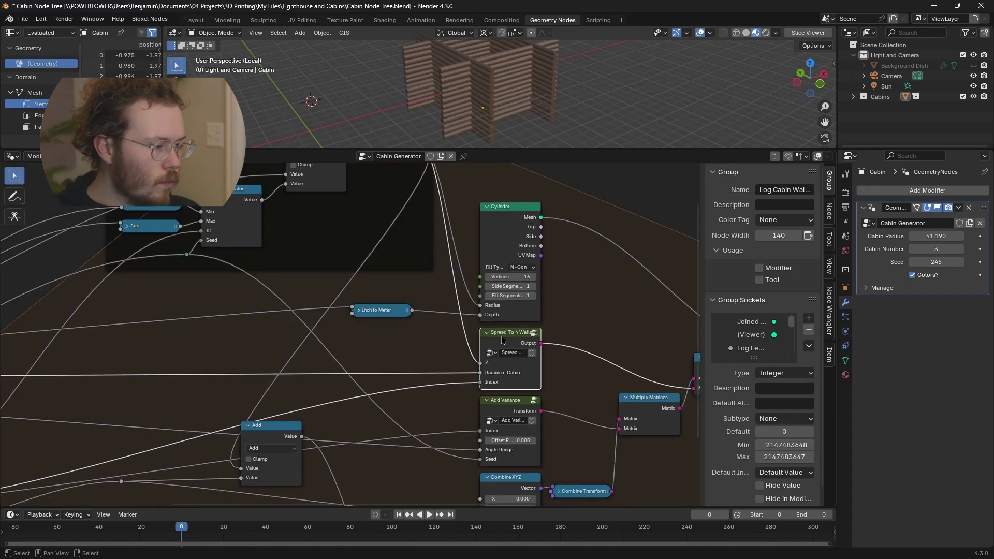
ctrl+scroll(497, 259, right, 3)
shift+scroll(438, 325, down, 2)
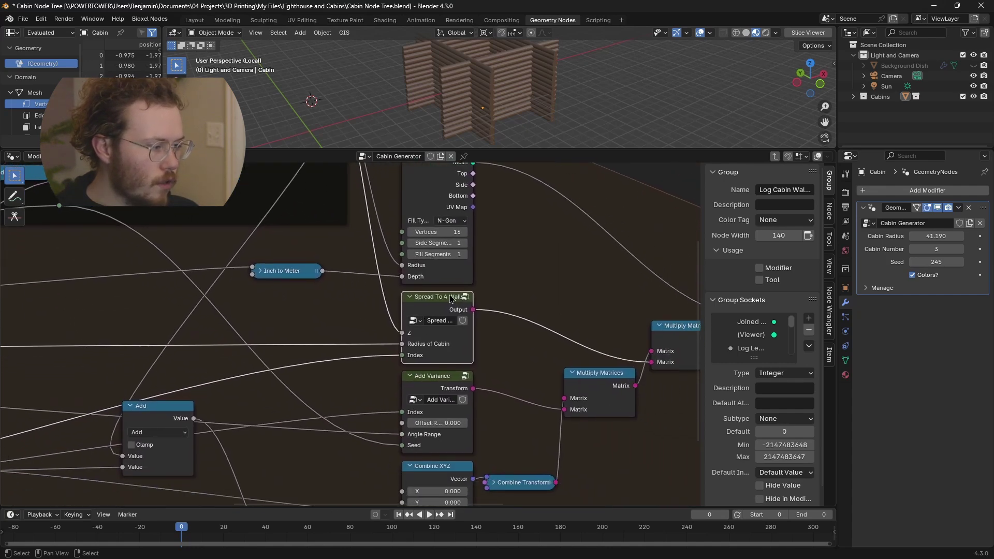
key(Tab)
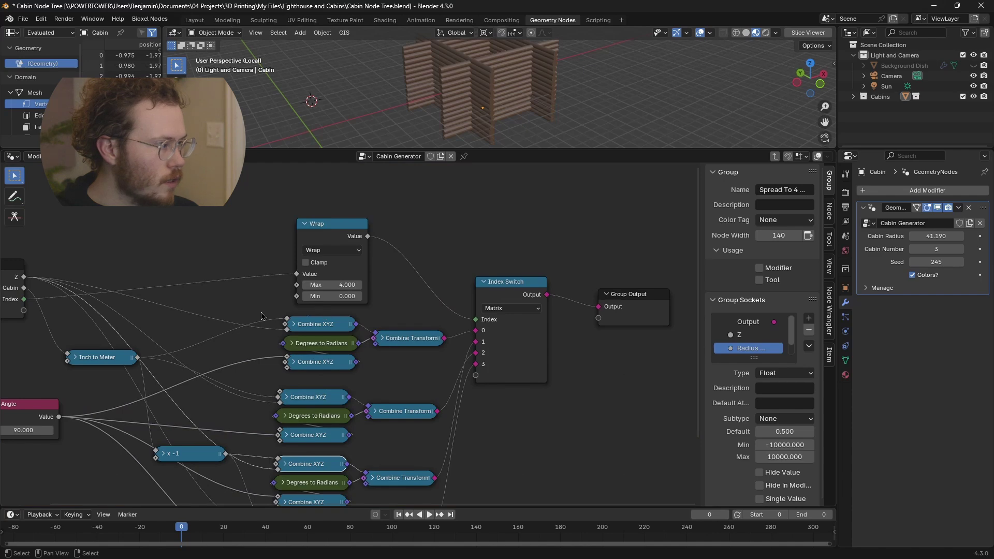
Try a slightly larger value in the Angle node to preview its effect on the walls, and undo the change.
ctrl+scroll(238, 316, left, 4)
shift+scroll(223, 316, down, 1)
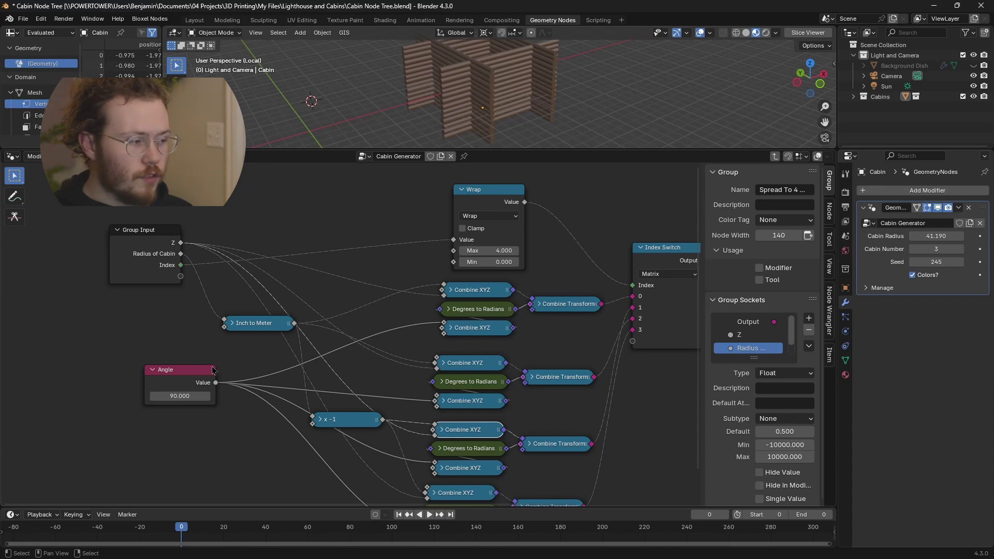
middle_drag(406, 314, 348, 328)
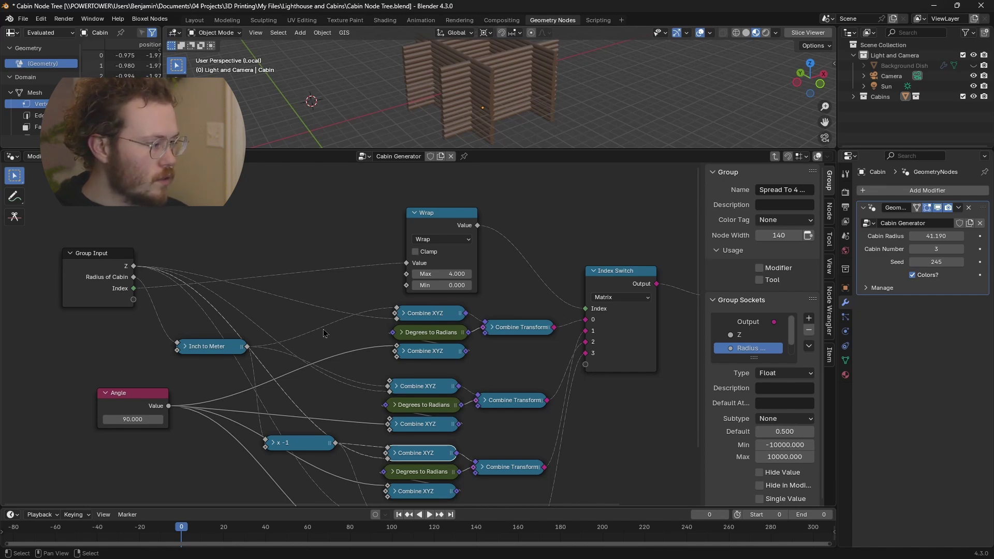
middle_drag(304, 338, 333, 304)
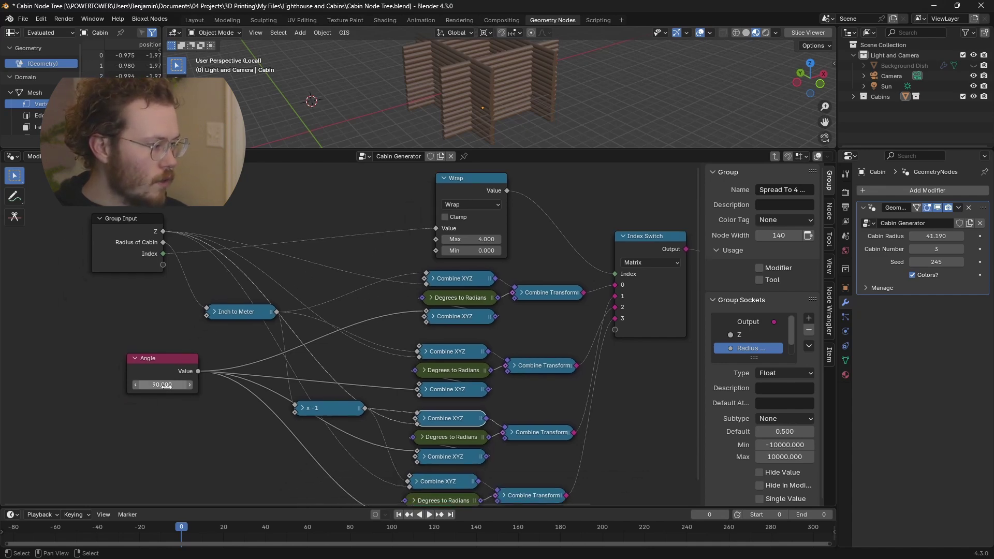
mouse_move(176, 384)
mouse_down()
mouse_move(196, 385)
mouse_move(172, 384)
mouse_up()
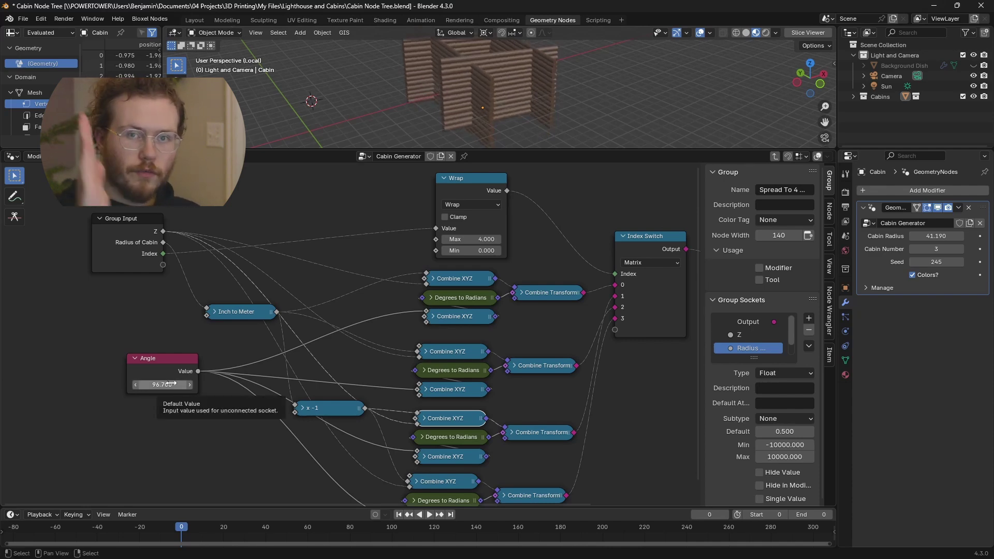
key(ctrl+z)
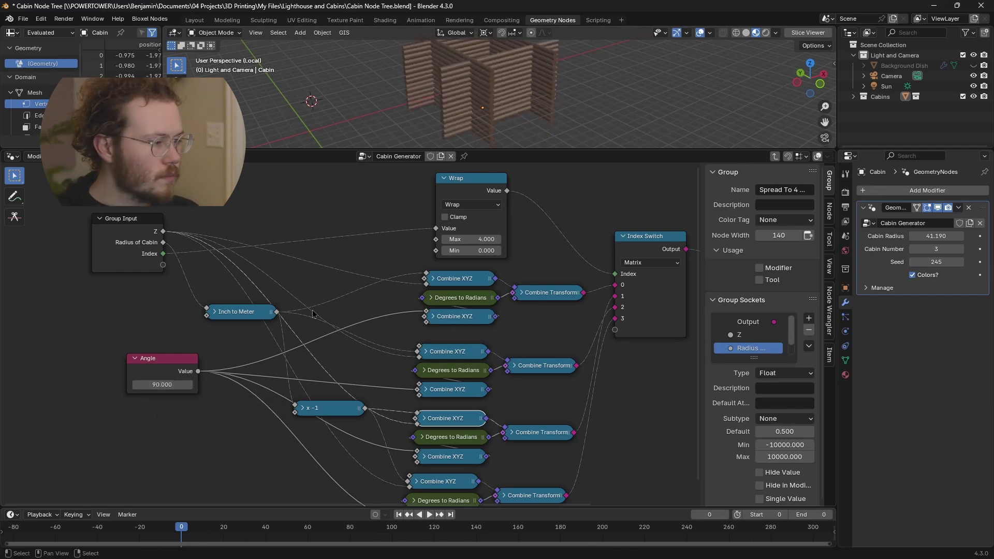
Examine how the Wrap node turns the Index input into the selector of the matrix Index Switch.
middle_drag(368, 272, 326, 302)
click(434, 211)
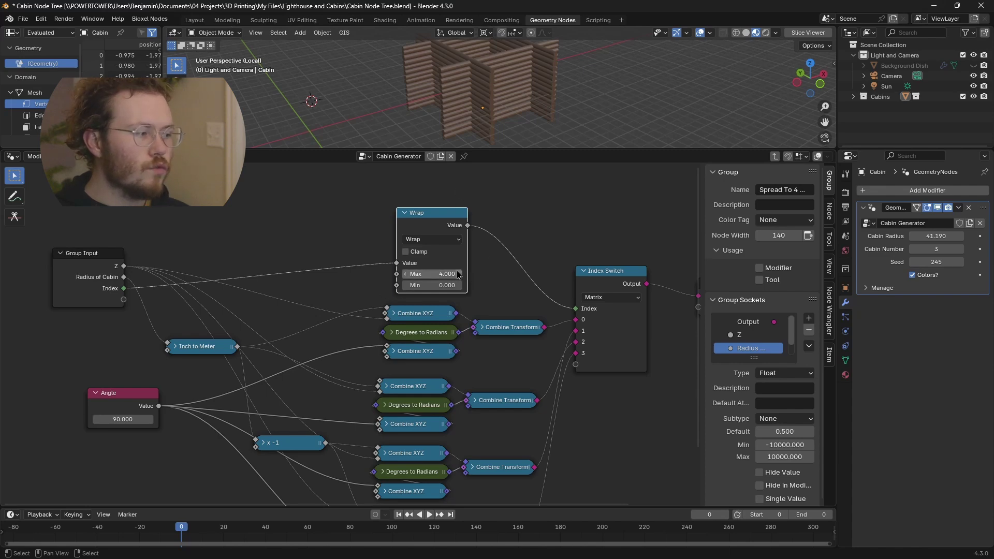
scroll(459, 275, up, 2)
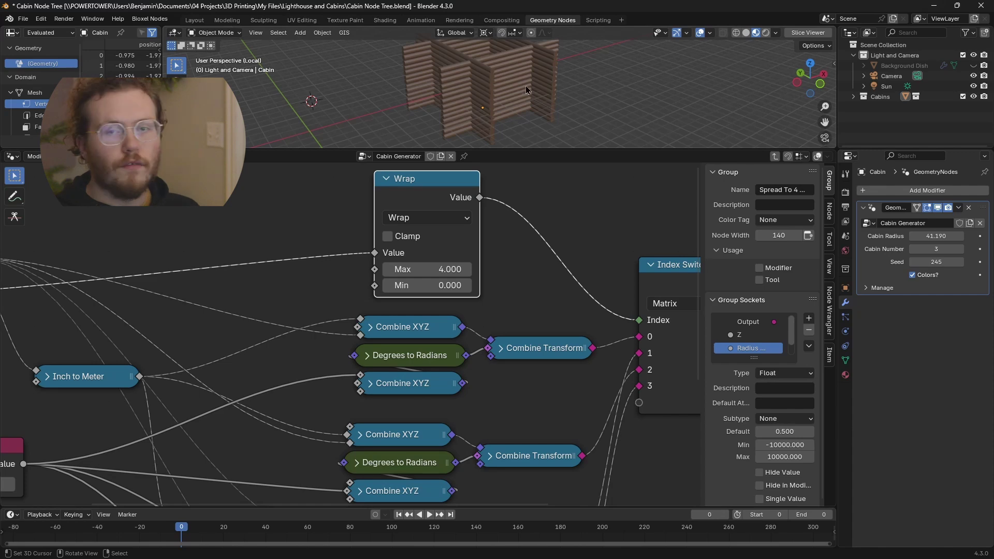
key(Home)
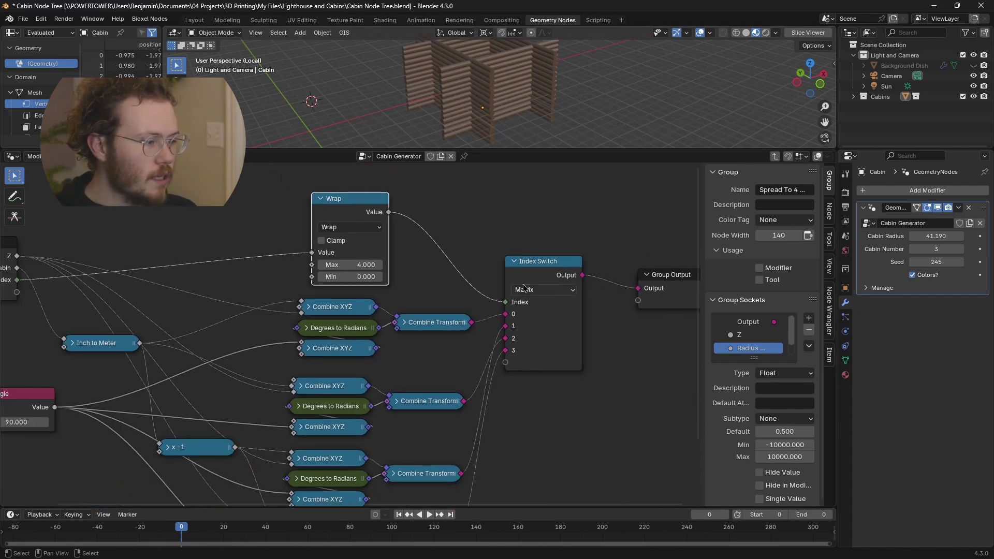
middle_drag(446, 307, 440, 274)
scroll(439, 275, up, 1)
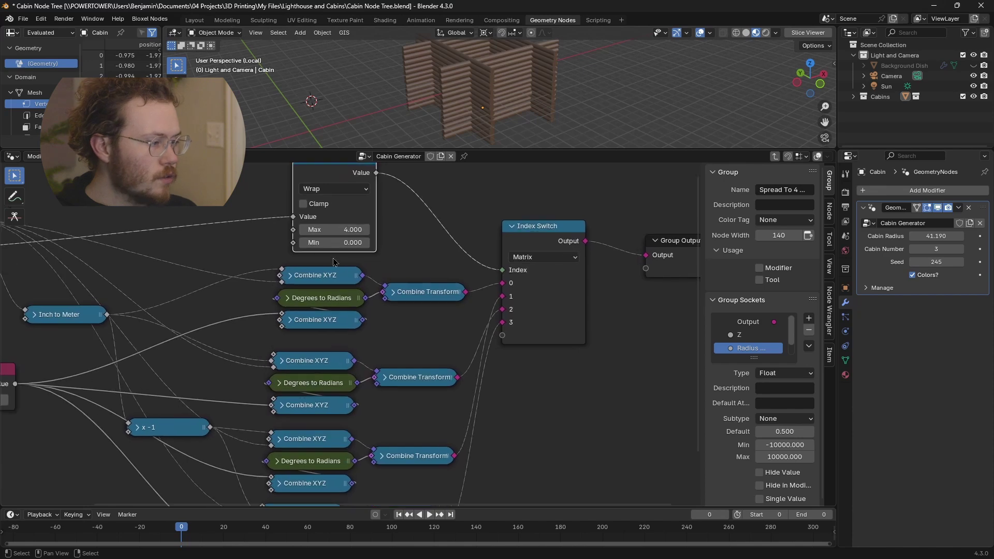
scroll(341, 324, down, 1)
middle_drag(341, 324, 406, 333)
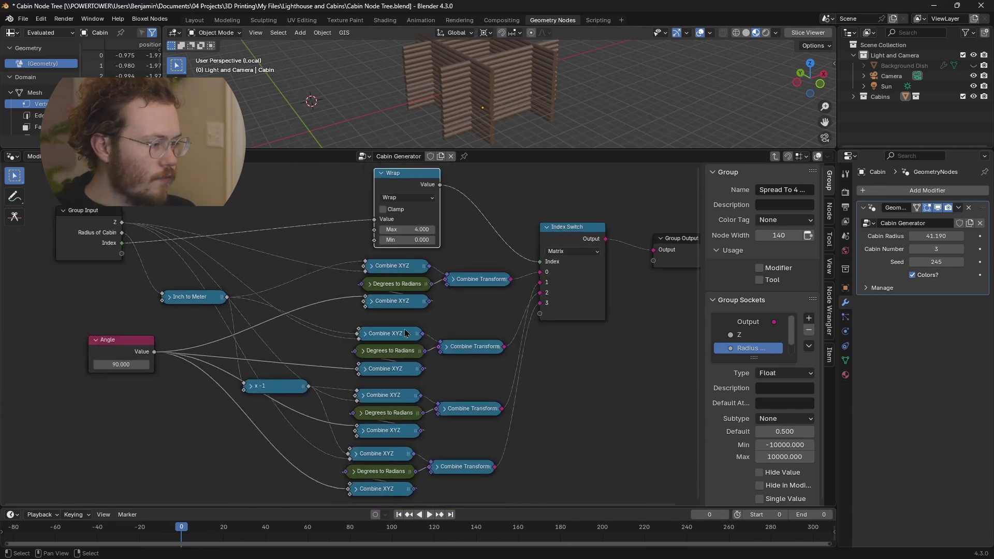
Expand and collapse Combine XYZ nodes of the last two wall transforms to inspect their rotation and translation inputs.
scroll(406, 485, up, 1)
middle_drag(340, 473, 352, 408)
click(362, 424)
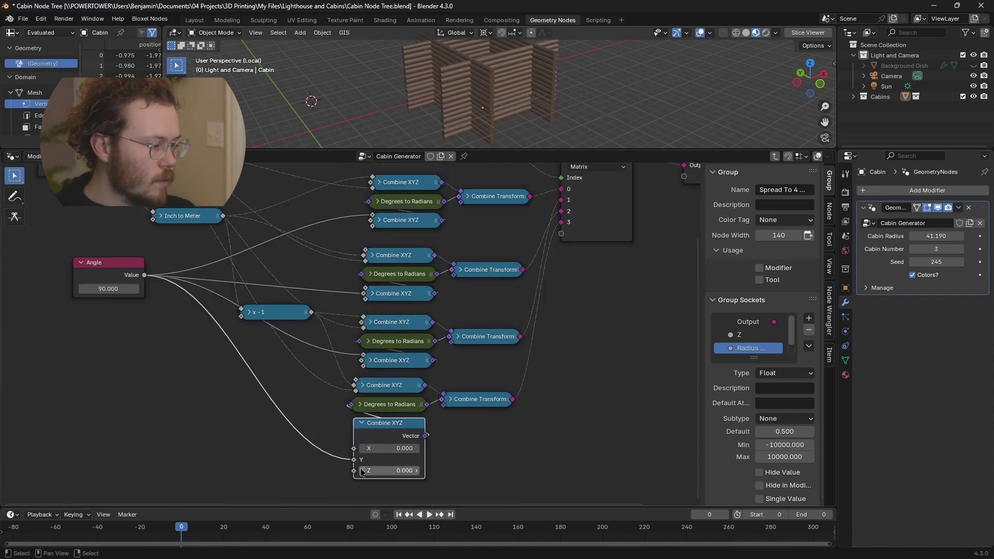
click(373, 363)
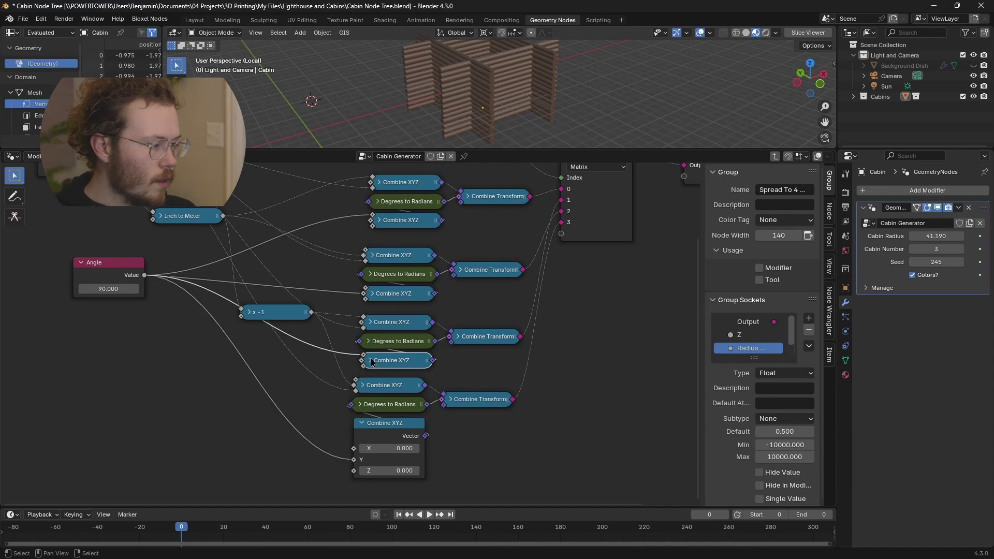
click(362, 424)
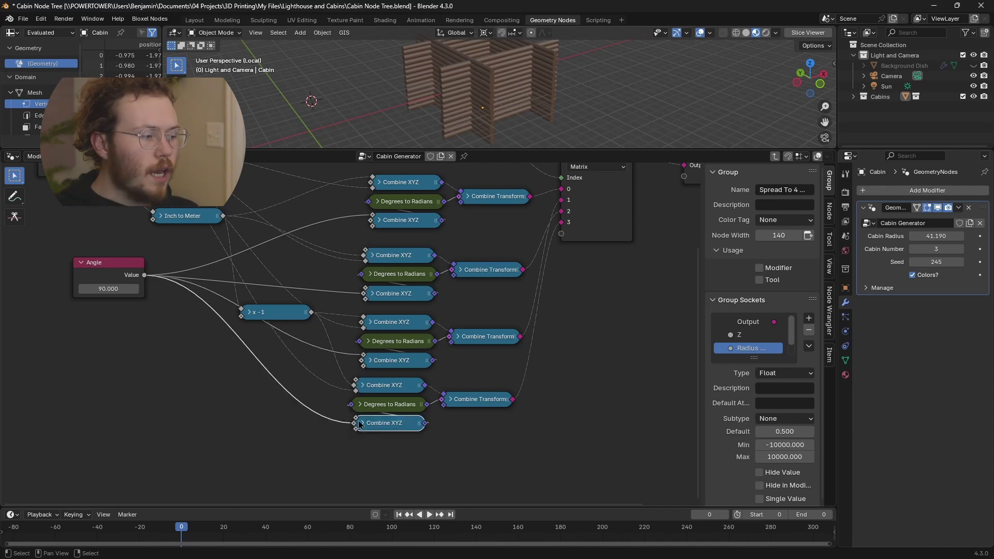
click(371, 322)
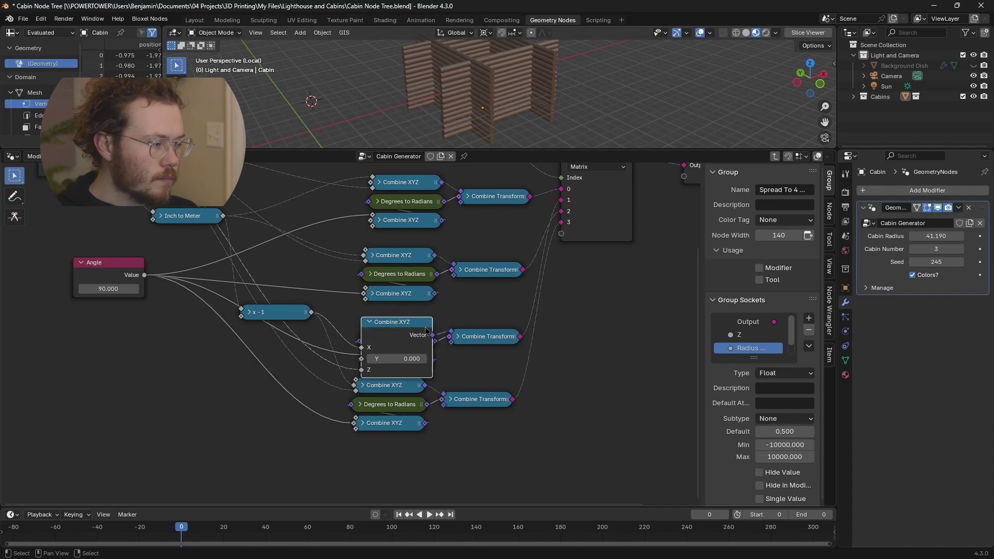
click(369, 322)
Expand the x -1 node to inspect its multiplication, collapse it, and view the cabin walls from a higher angle.
middle_drag(320, 299, 351, 385)
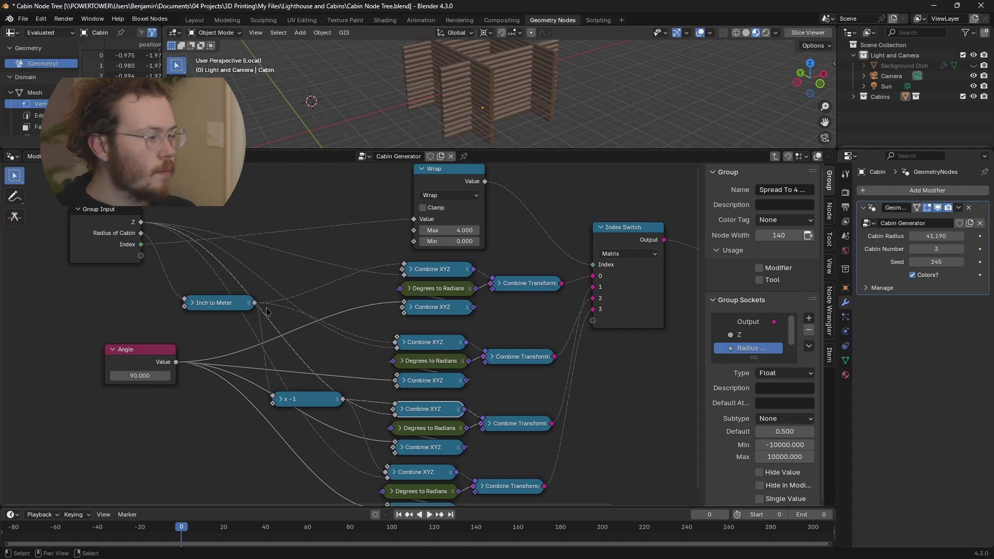
click(284, 399)
scroll(319, 413, down, 2)
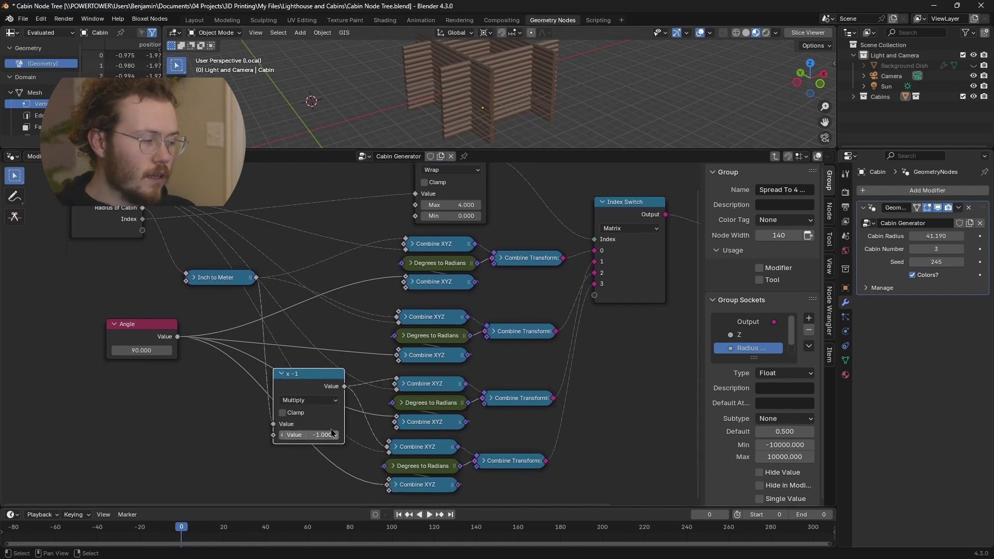
click(280, 373)
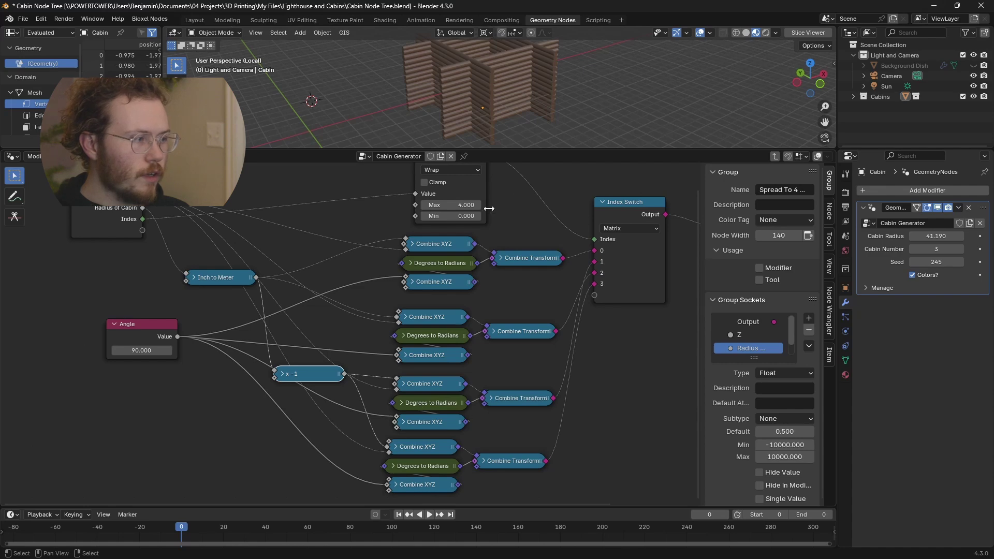
middle_drag(521, 92, 520, 77)
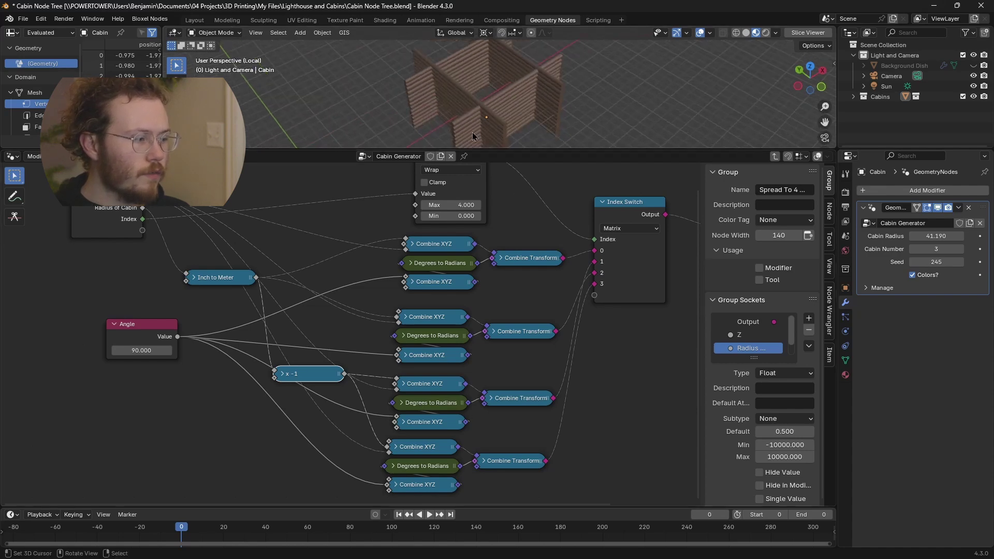
Expand the first wall's Degrees to Radians node and open its node group.
middle_drag(470, 279, 300, 401)
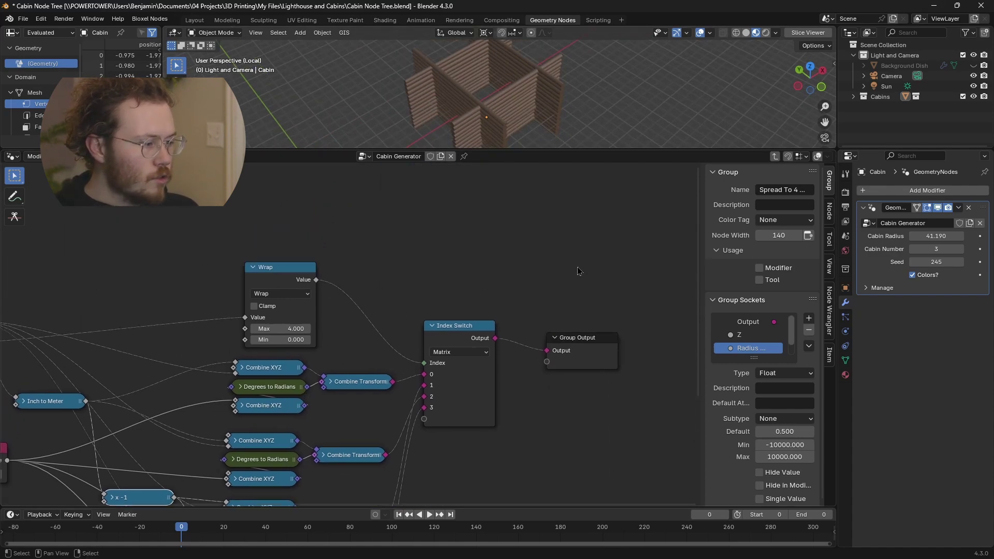
scroll(241, 394, down, 2)
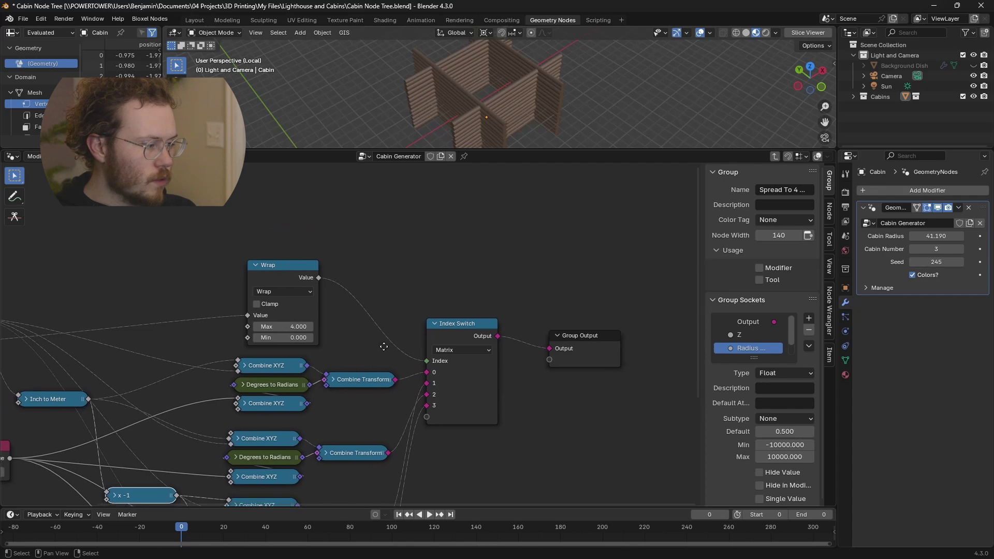
scroll(362, 336, up, 5)
click(365, 337)
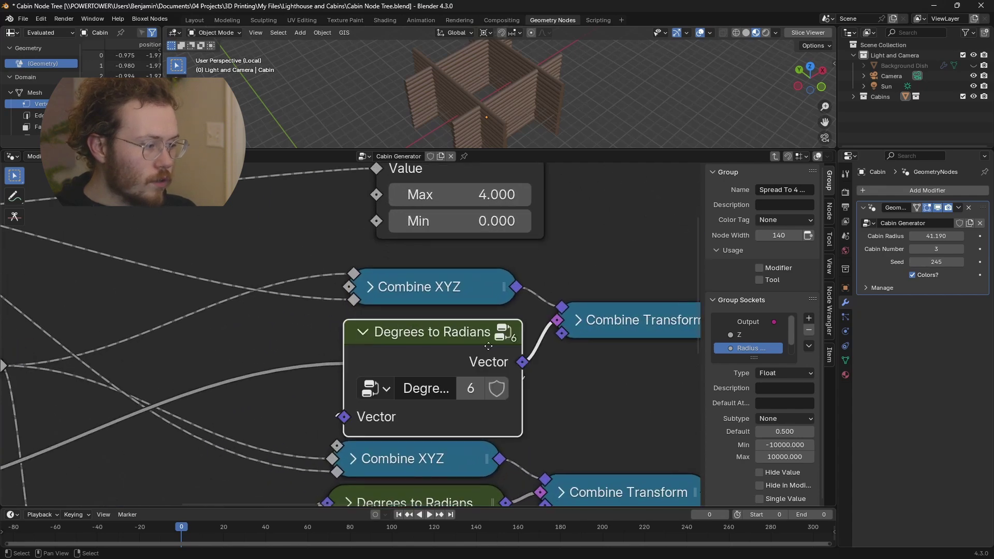
click(479, 319)
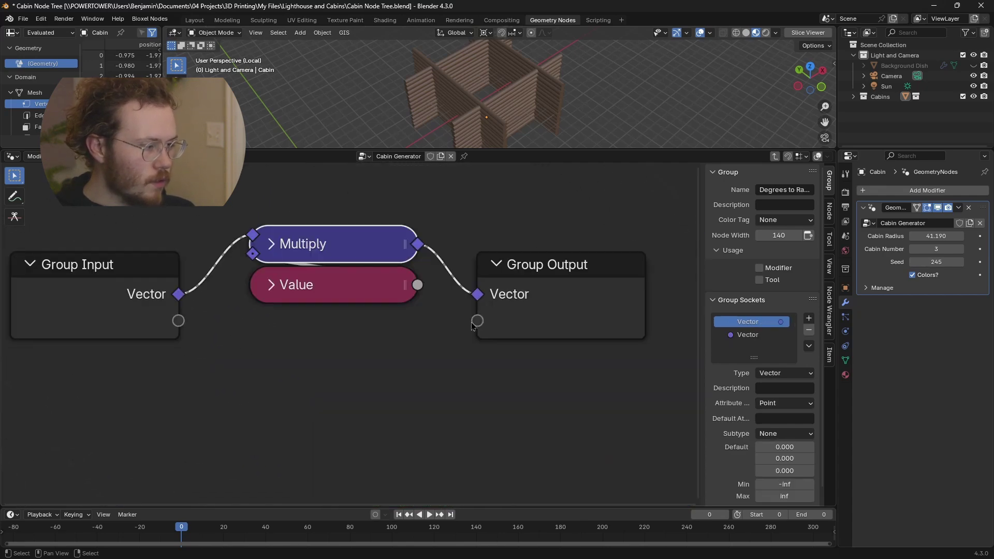
Expand and collapse the Value and Multiply nodes to inspect how the group converts its vector.
scroll(343, 339, down, 2)
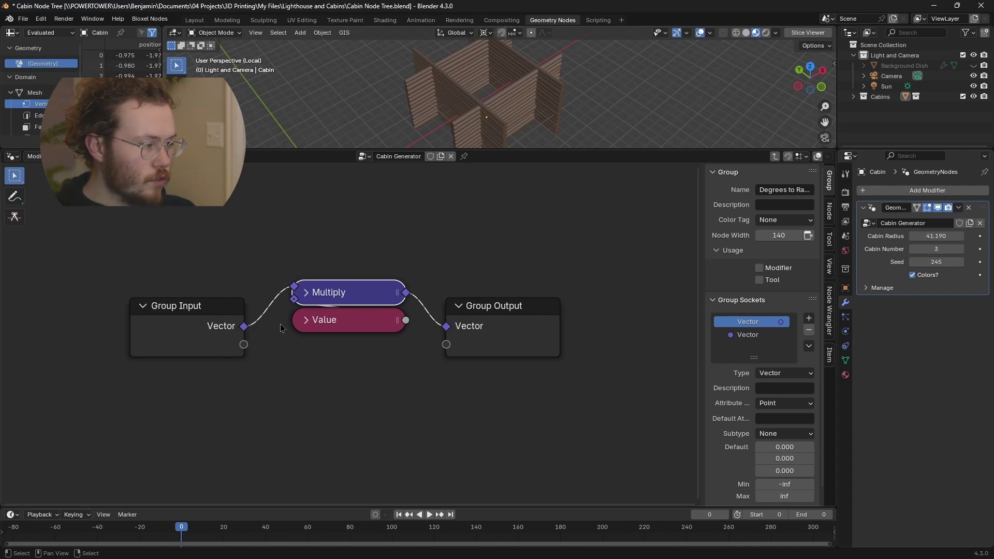
click(307, 320)
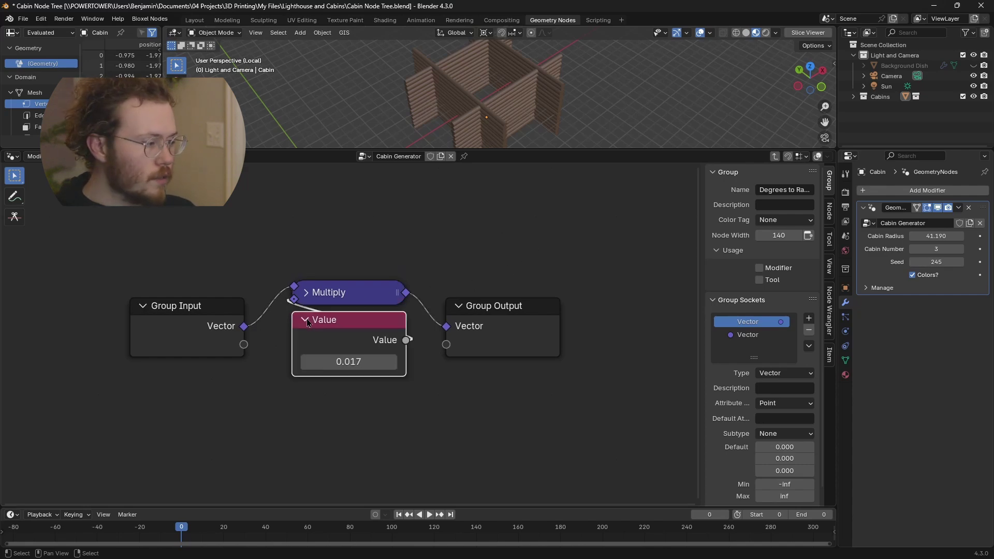
click(307, 320)
click(307, 293)
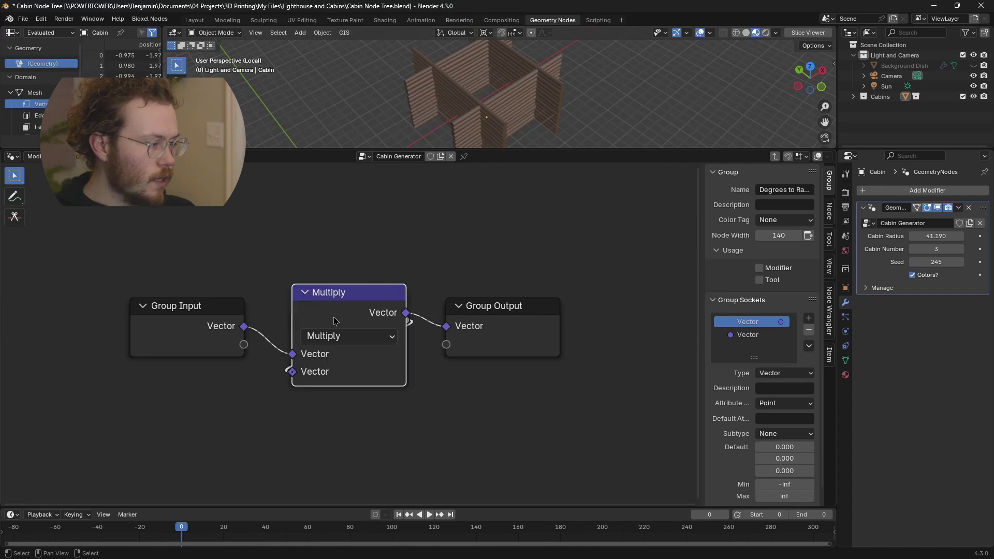
click(303, 303)
Check the Value node's exact conversion factor without changing it, and collapse the node again.
click(306, 320)
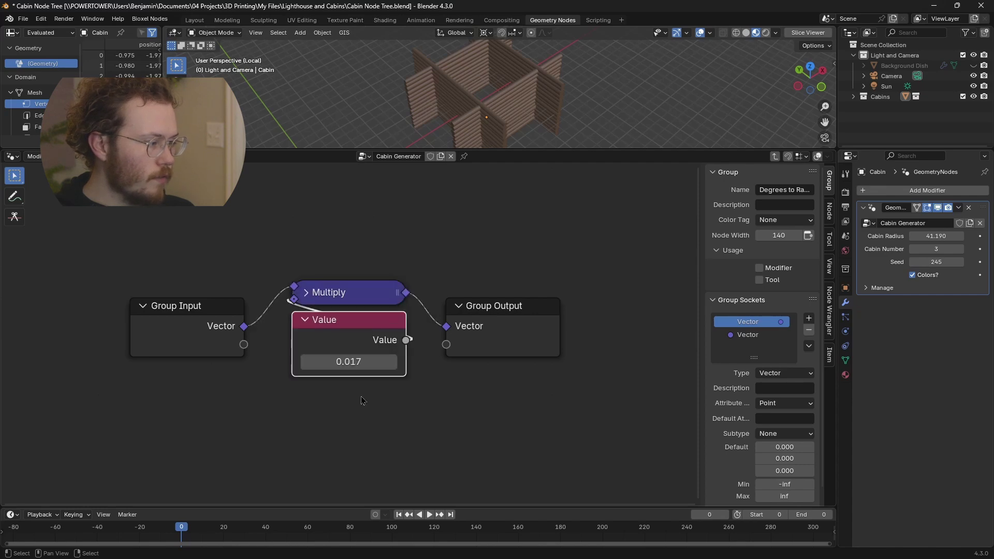
click(345, 363)
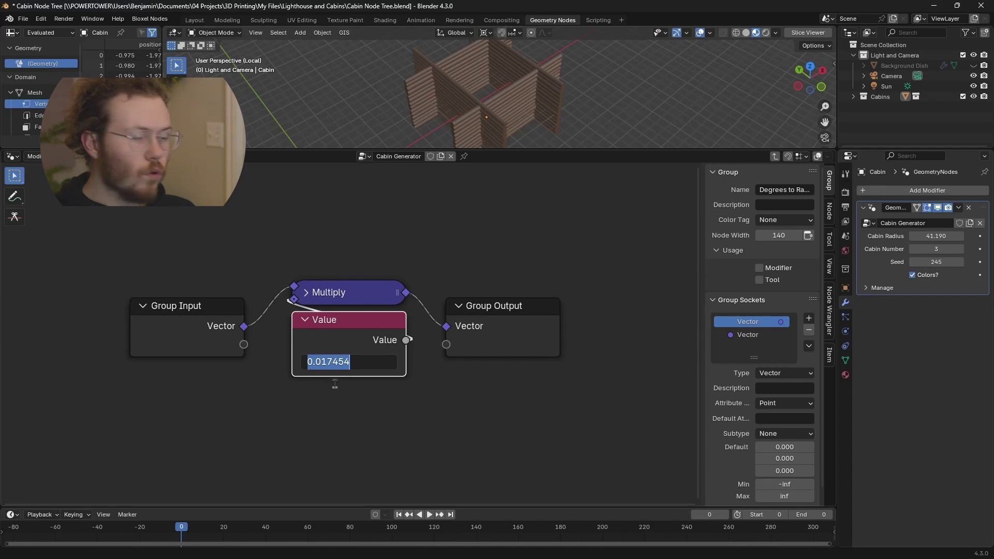
key(Return)
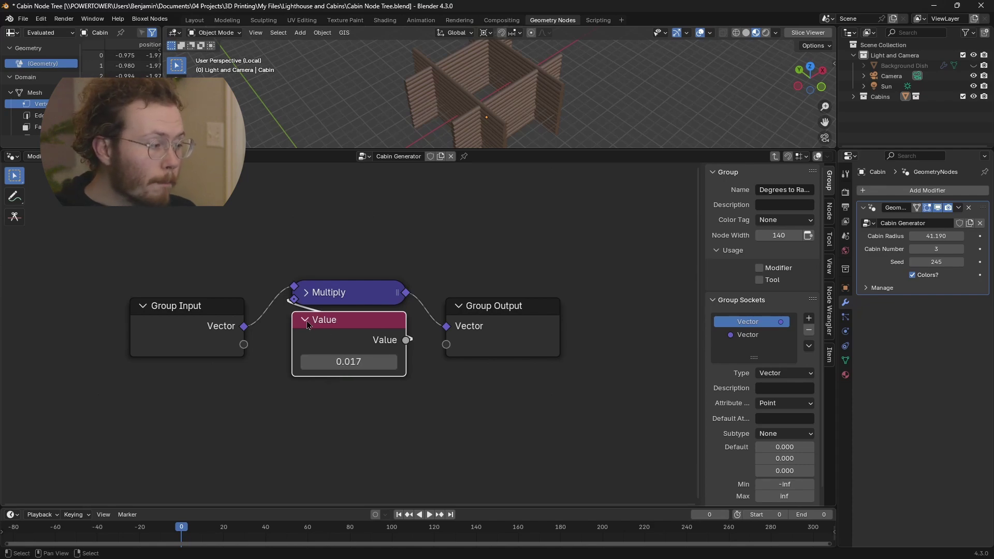
click(306, 320)
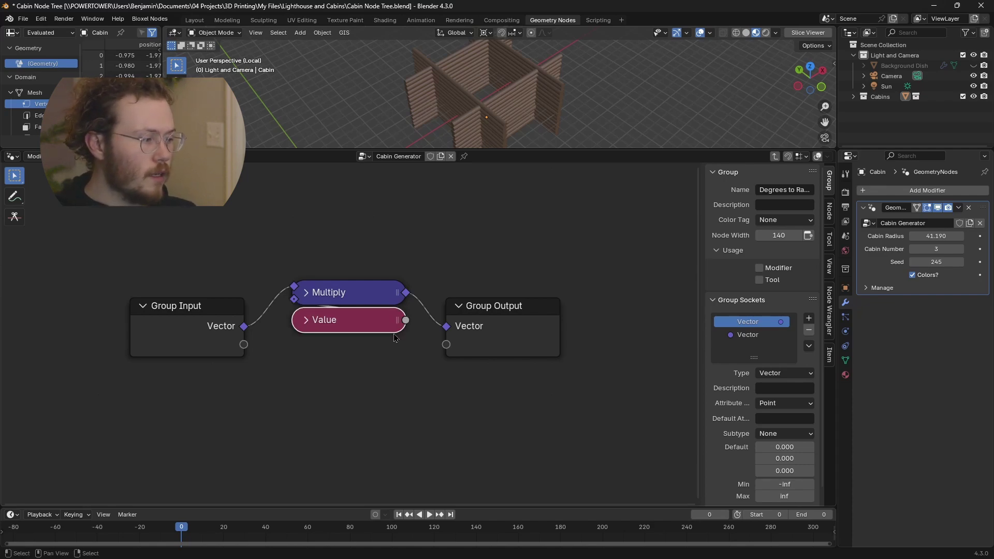
Return to the Spread To 4 Walls group and collapse the first Degrees to Radians node.
click(776, 156)
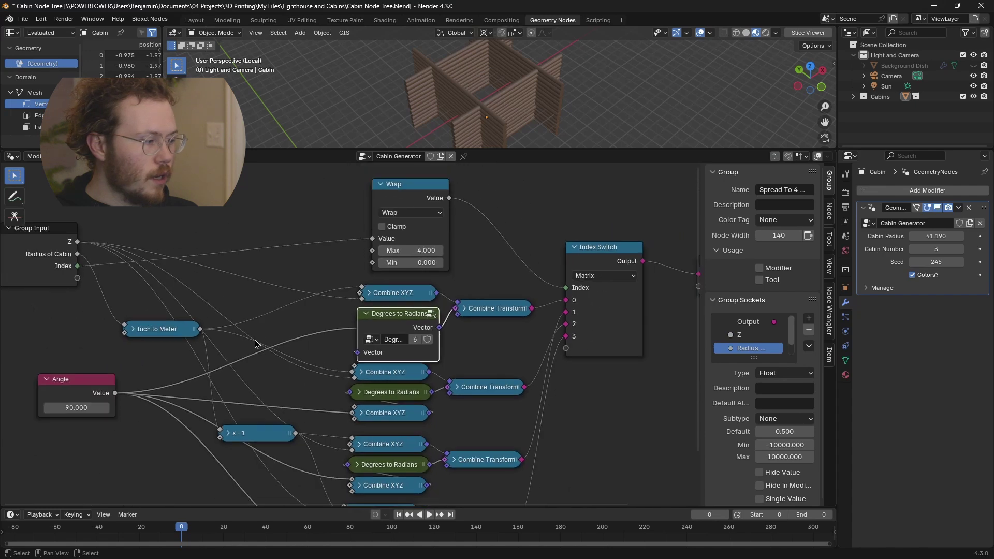
middle_drag(255, 344, 386, 319)
click(498, 289)
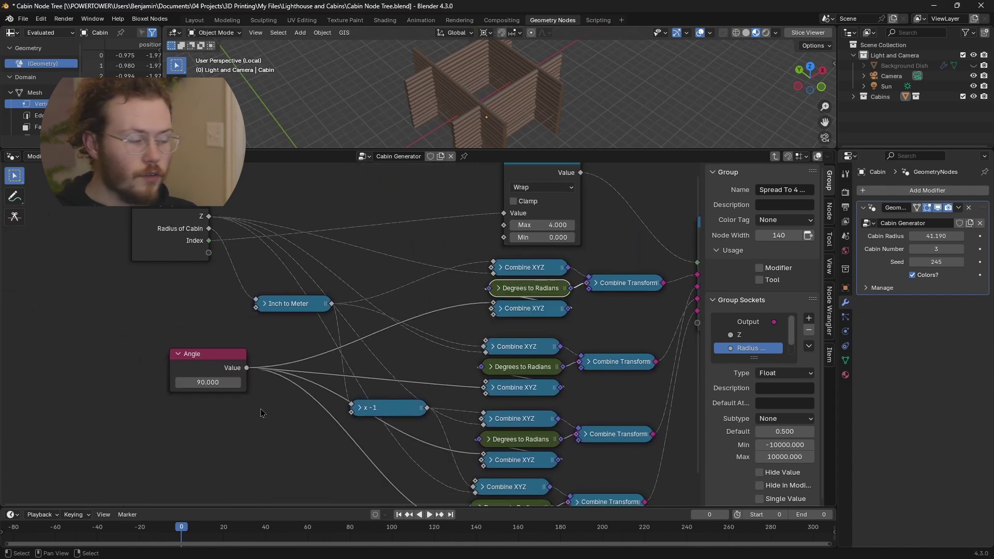
Follow the four wall transforms through the Index Switch to the Group Output, and return to the parent log cabin wall group.
middle_drag(296, 394, 232, 420)
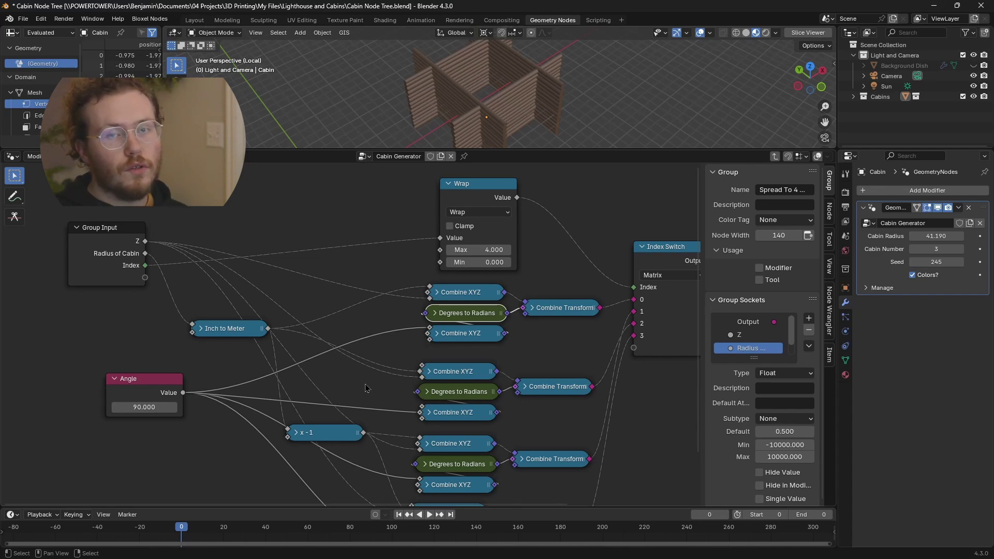
middle_drag(474, 352, 317, 326)
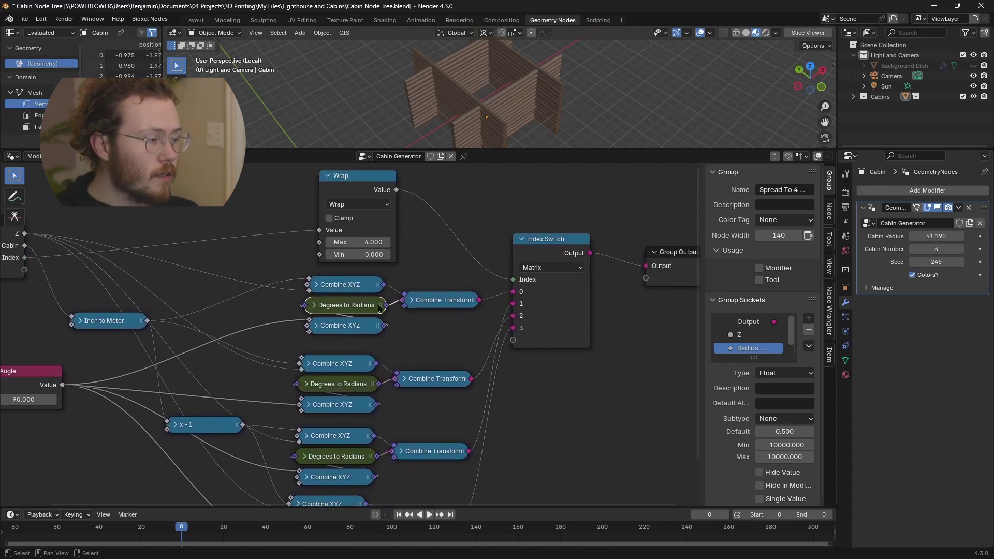
middle_drag(557, 302, 437, 318)
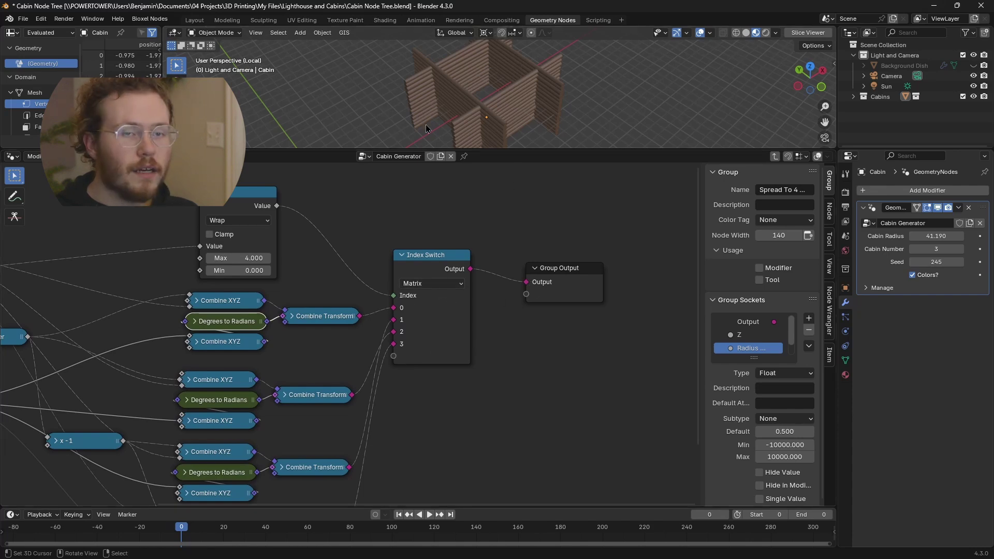
click(775, 155)
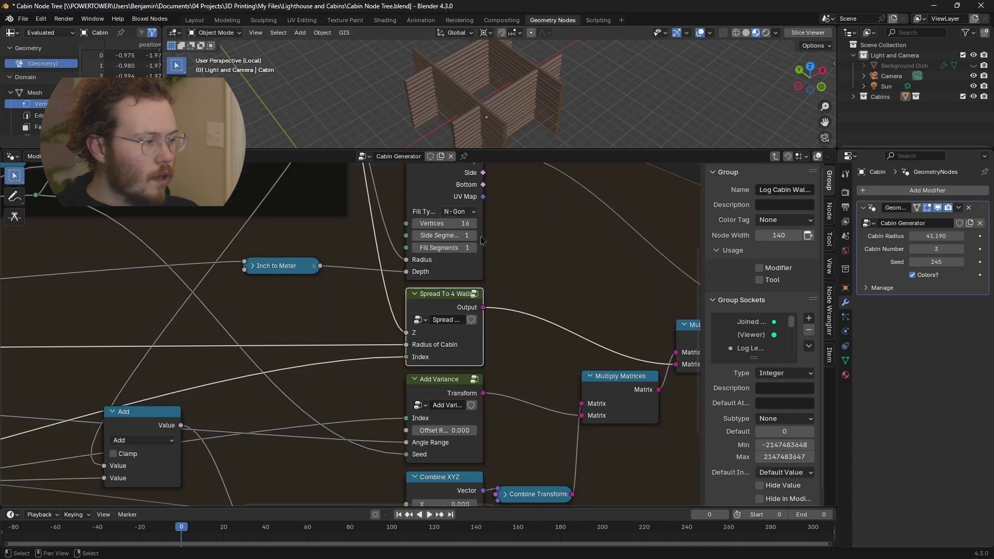
Examine how the Group Input and Repeat values feed the Randomize Radius frame, and inspect the cabin's logs up close in the viewport.
scroll(477, 314, down, 3)
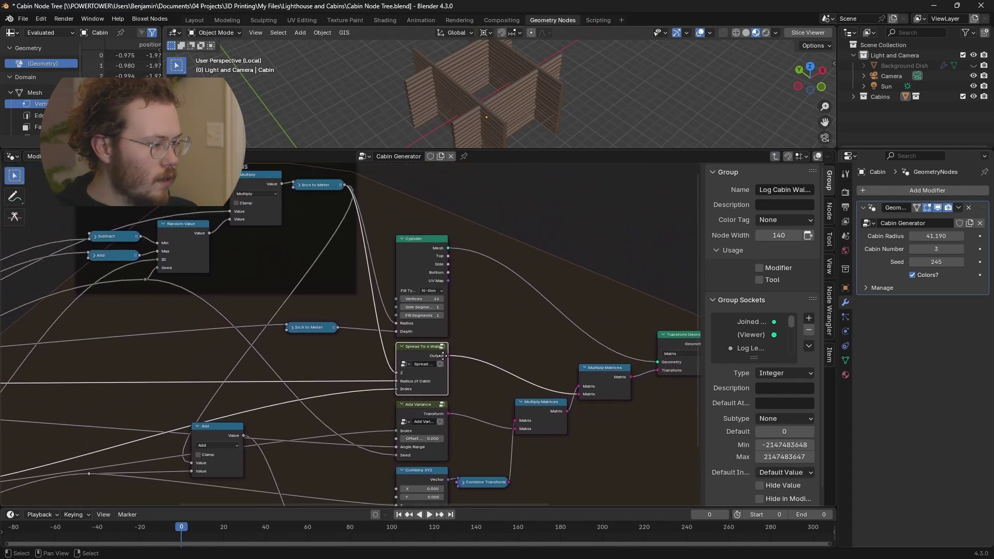
middle_drag(270, 205, 313, 217)
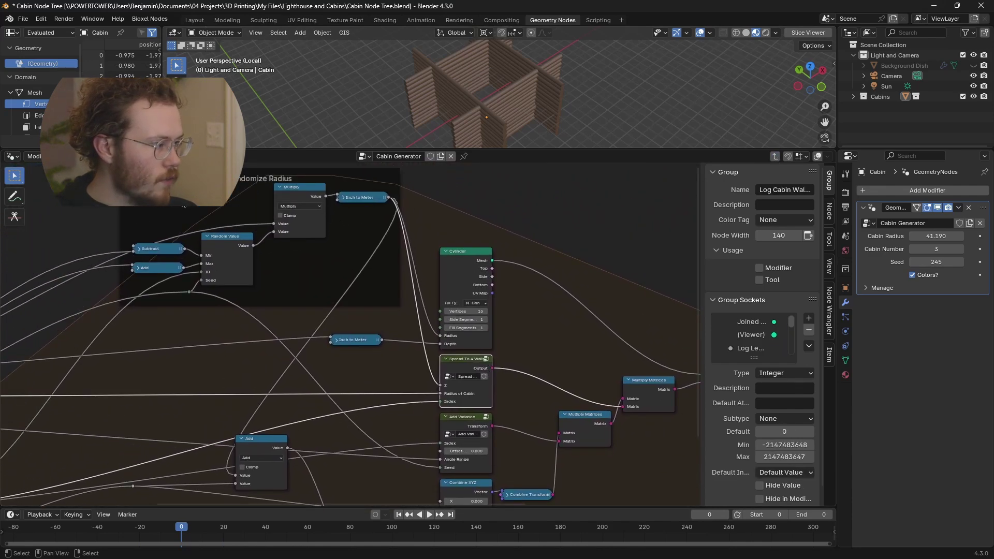
middle_drag(235, 266, 429, 285)
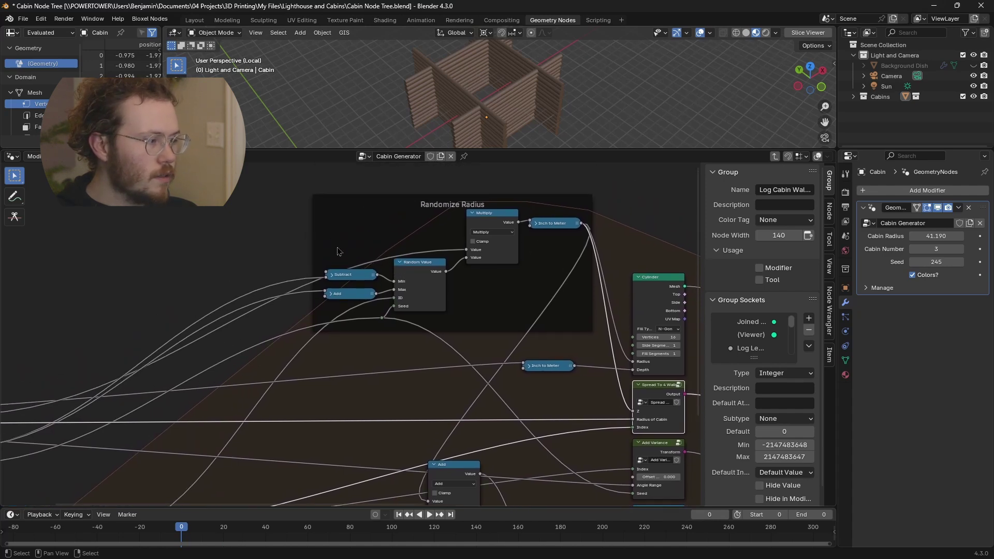
middle_drag(363, 318, 577, 271)
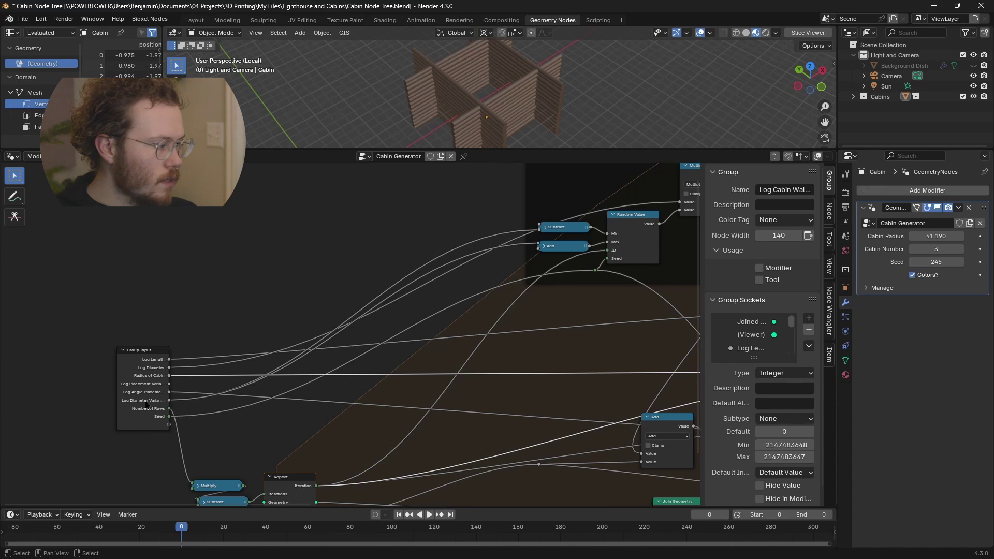
scroll(302, 433, right, 5)
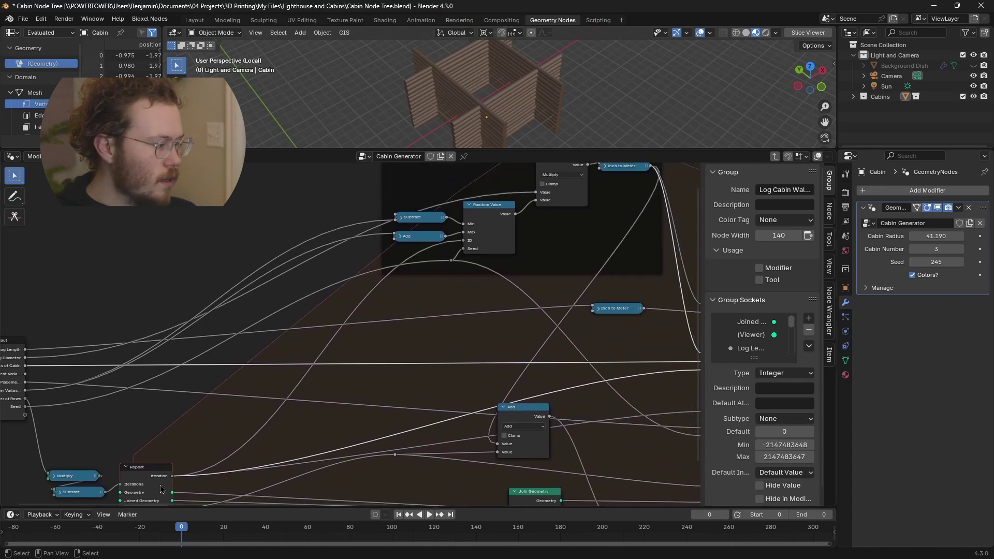
middle_drag(438, 271, 239, 327)
scroll(386, 198, up, 1)
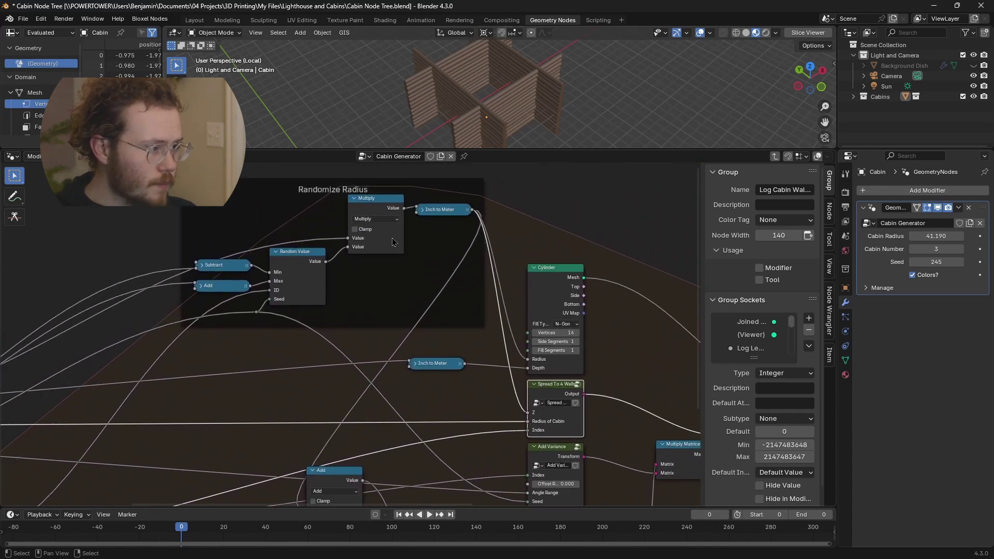
mouse_move(393, 242)
middle_drag(393, 242, 378, 223)
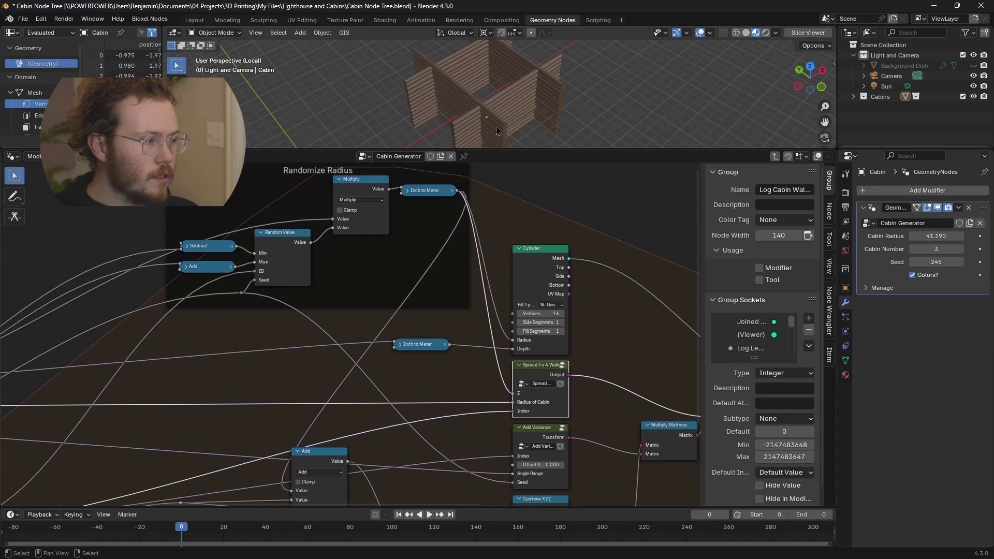
scroll(496, 127, up, 6)
middle_drag(496, 91, 464, 116)
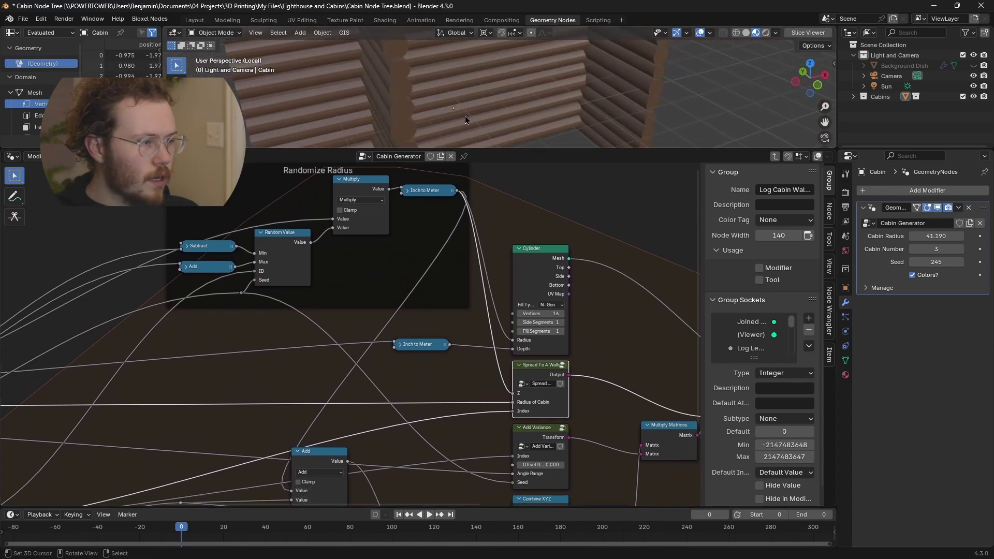
Trace the log's matrix chain to Transform Geometry, and open the Add Variance group to examine its Random Value and Combine Transform nodes.
scroll(479, 336, down, 1)
middle_drag(471, 335, 416, 304)
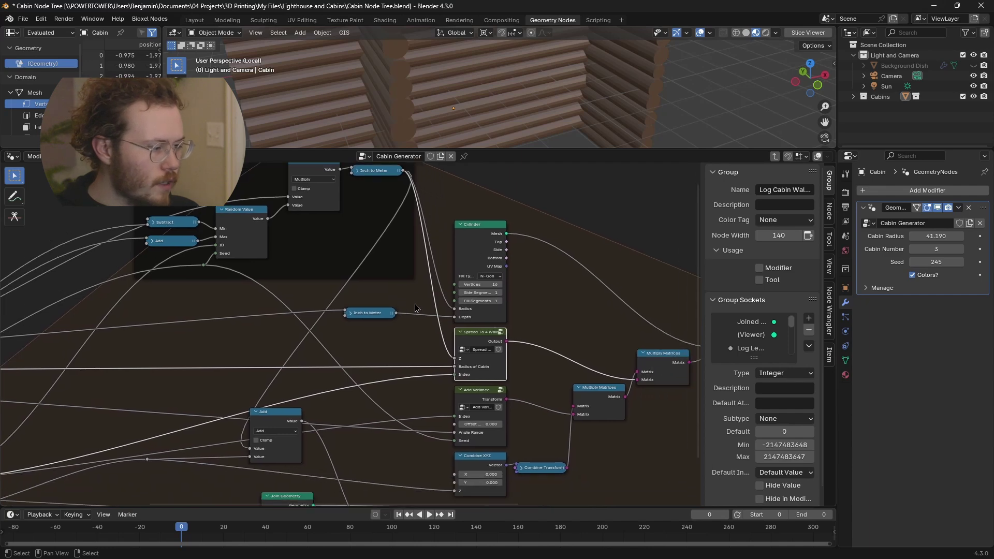
middle_drag(441, 361, 321, 321)
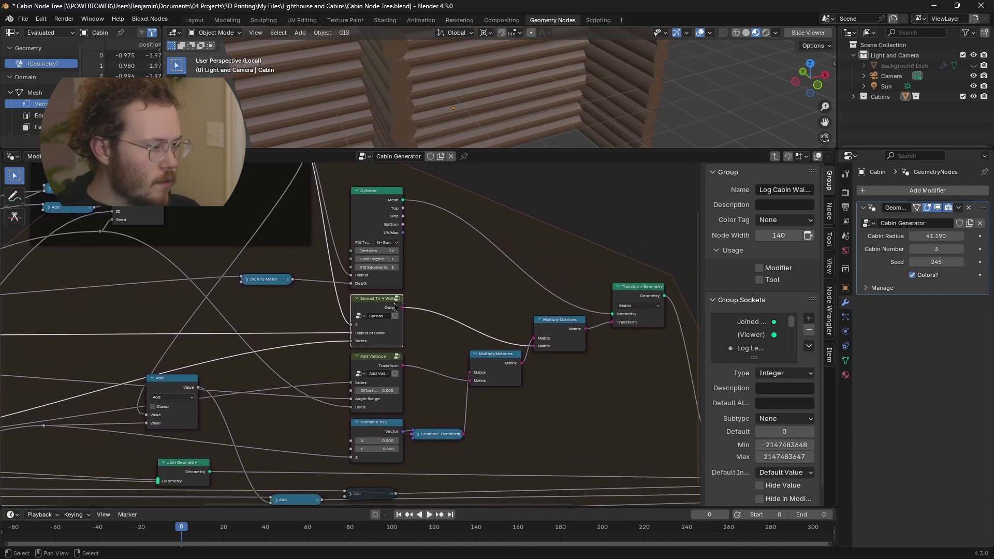
middle_drag(381, 306, 325, 281)
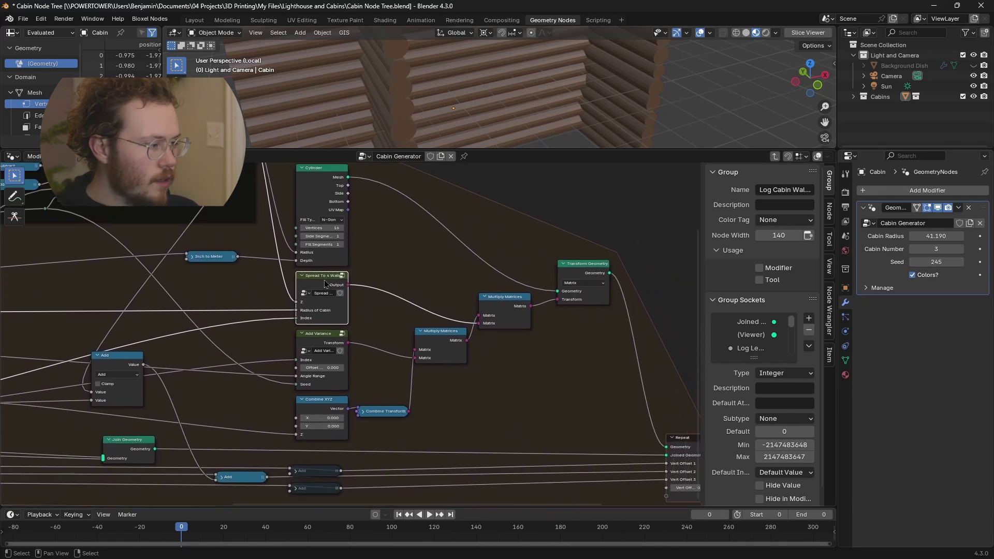
scroll(348, 284, down, 1)
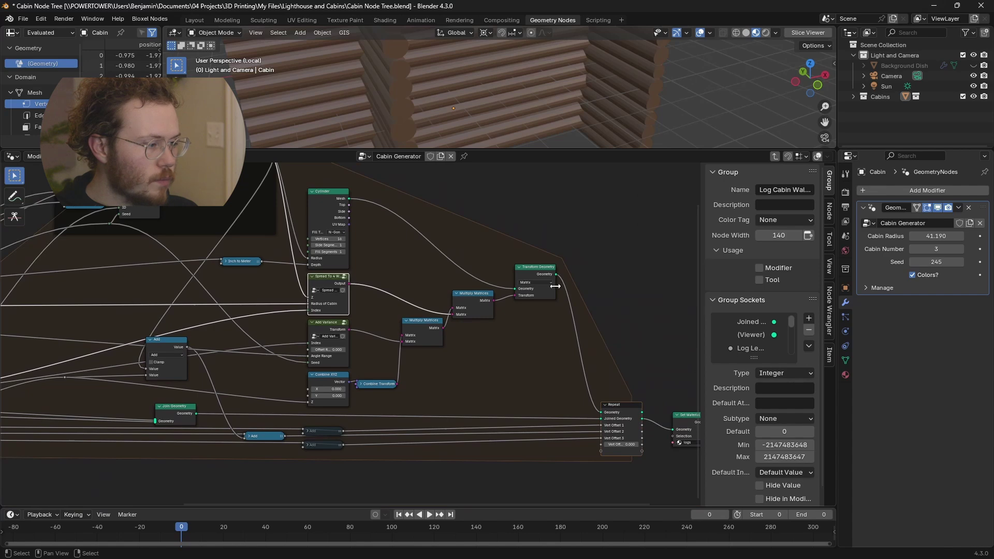
click(332, 337)
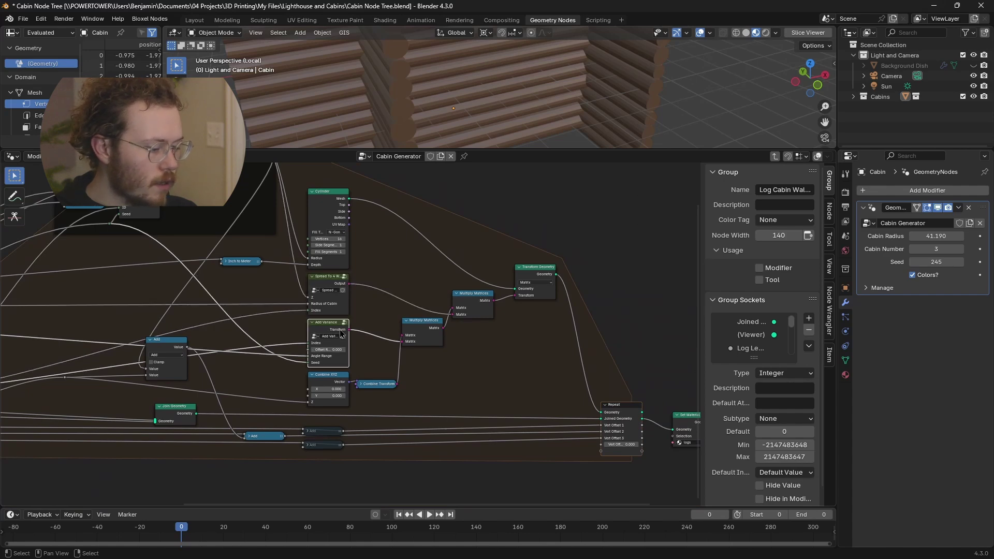
key(Tab)
scroll(322, 340, up, 3)
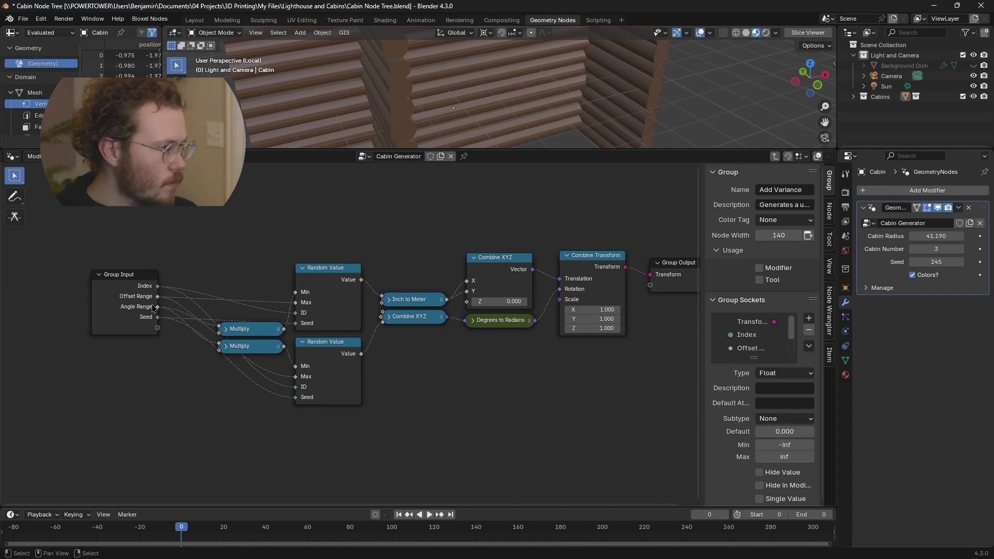
shift+scroll(331, 227, up, 3)
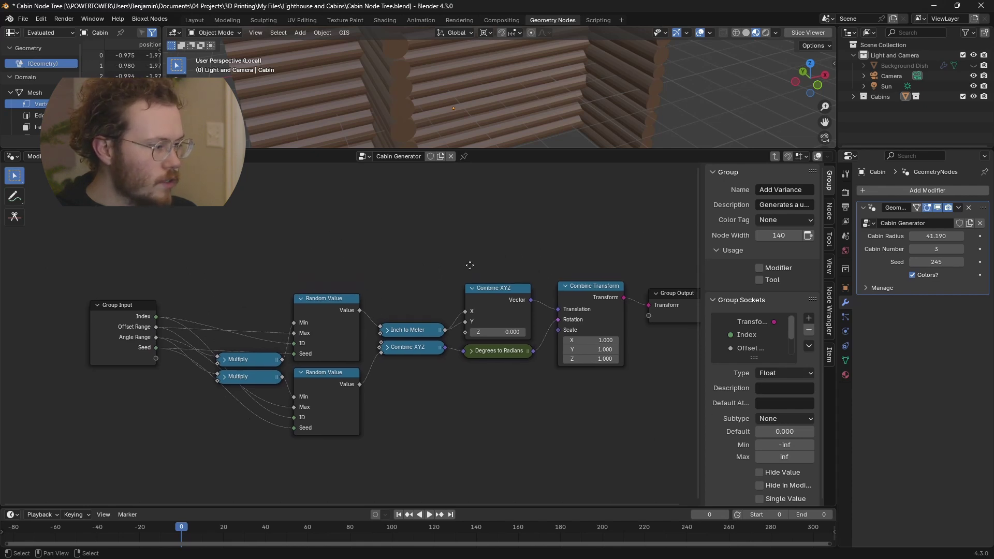
ctrl+scroll(337, 311, right, 4)
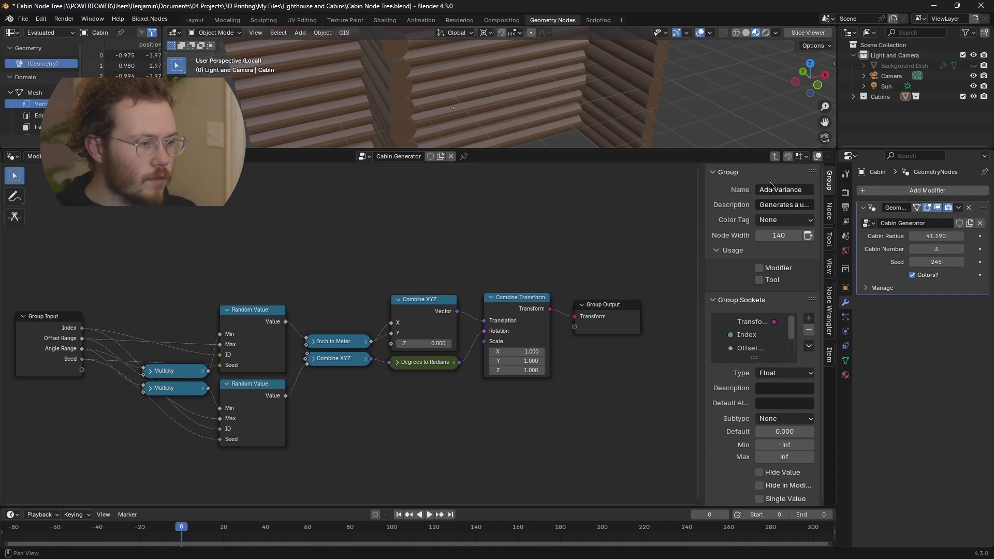
Return to the log cabin wall group and follow Transform Geometry through the Repeat output to Set Material and the Group Output.
click(775, 156)
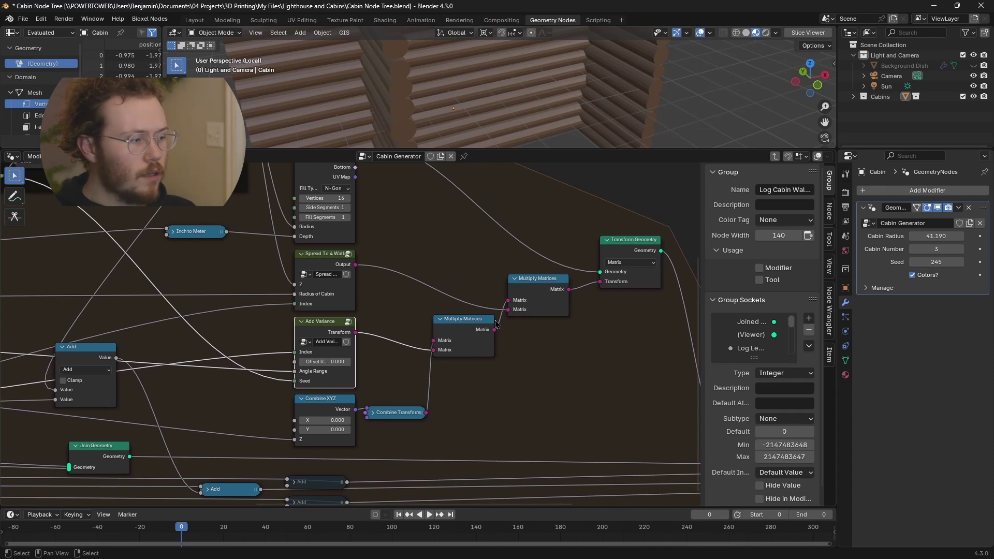
scroll(487, 340, down, 5)
scroll(267, 314, up, 3)
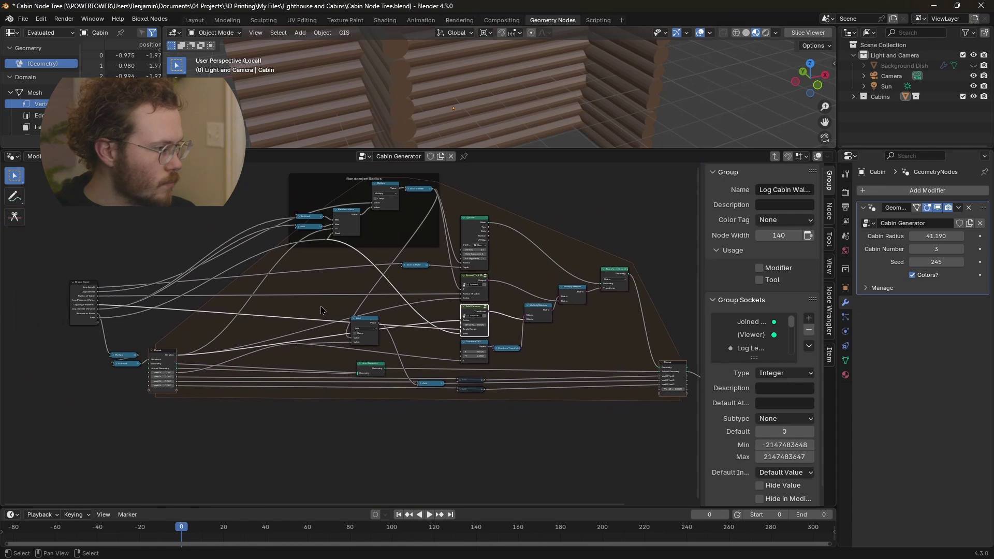
scroll(474, 326, down, 3)
scroll(474, 327, up, 4)
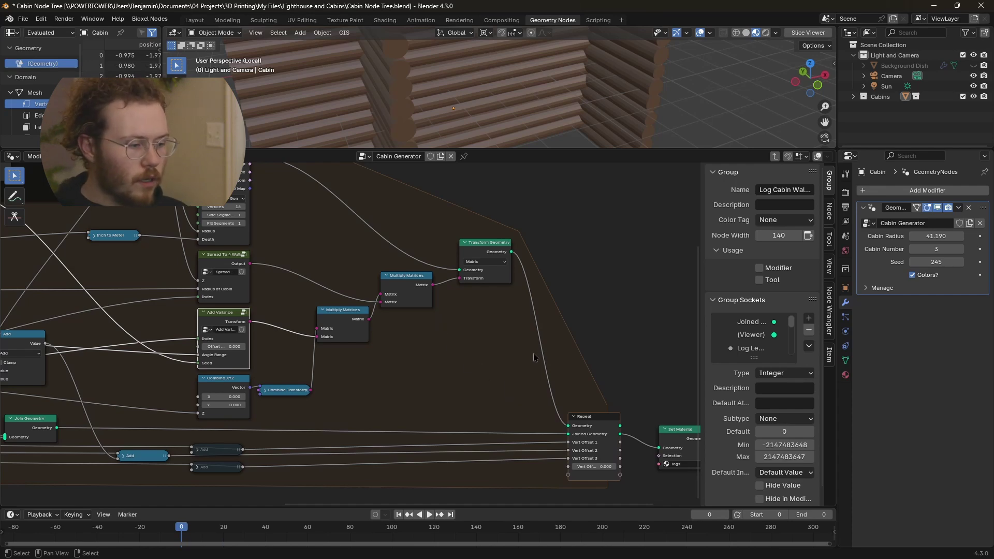
scroll(458, 318, right, 3)
scroll(458, 319, down, 2)
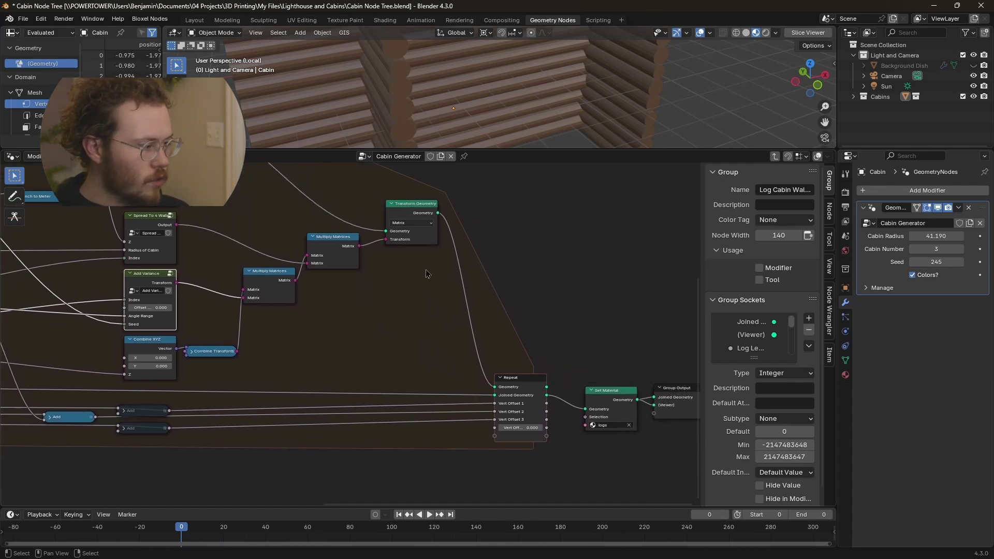
Widen the Repeat input node until its four Vert Offset labels are fully readable.
scroll(426, 273, down, 1)
ctrl+scroll(418, 311, left, 5)
scroll(386, 318, down, 1)
ctrl+scroll(391, 326, left, 3)
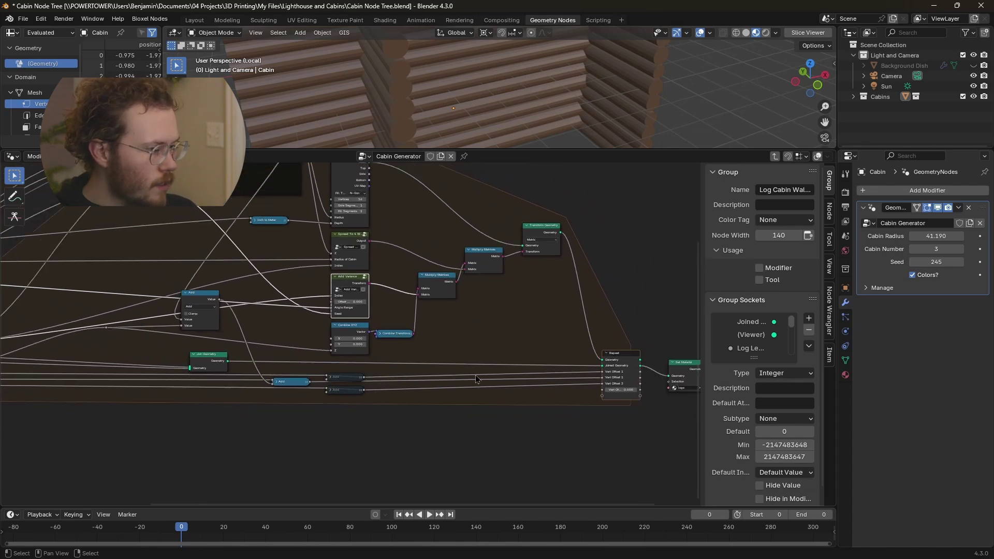
scroll(233, 352, up, 5)
ctrl+scroll(269, 337, right, 10)
middle_drag(292, 324, 348, 313)
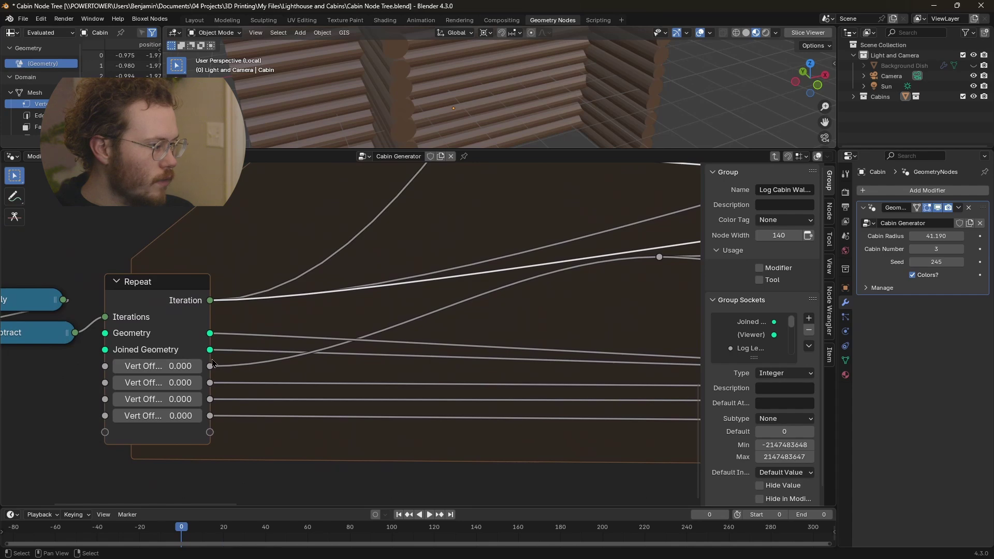
drag(208, 316, 229, 316)
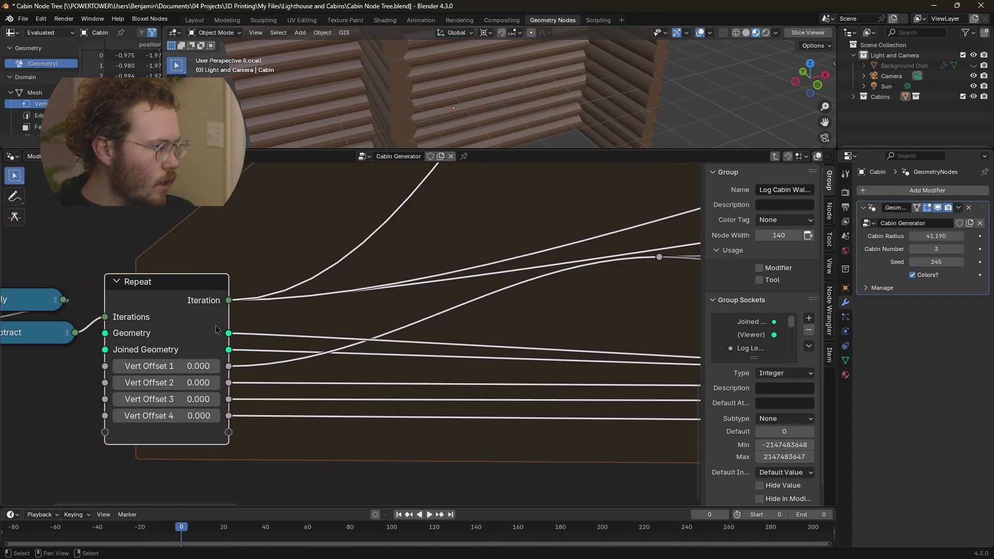
Trace the Vert Offset links across the repeat zone from the Repeat input, through the Add nodes, to the Repeat output.
scroll(145, 399, down, 2)
middle_drag(222, 396, 125, 395)
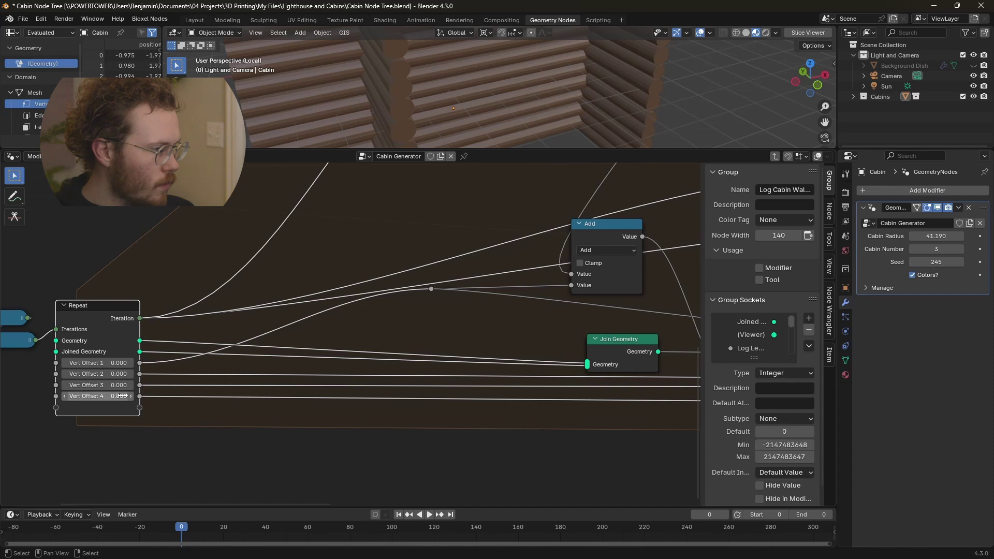
scroll(409, 409, down, 2)
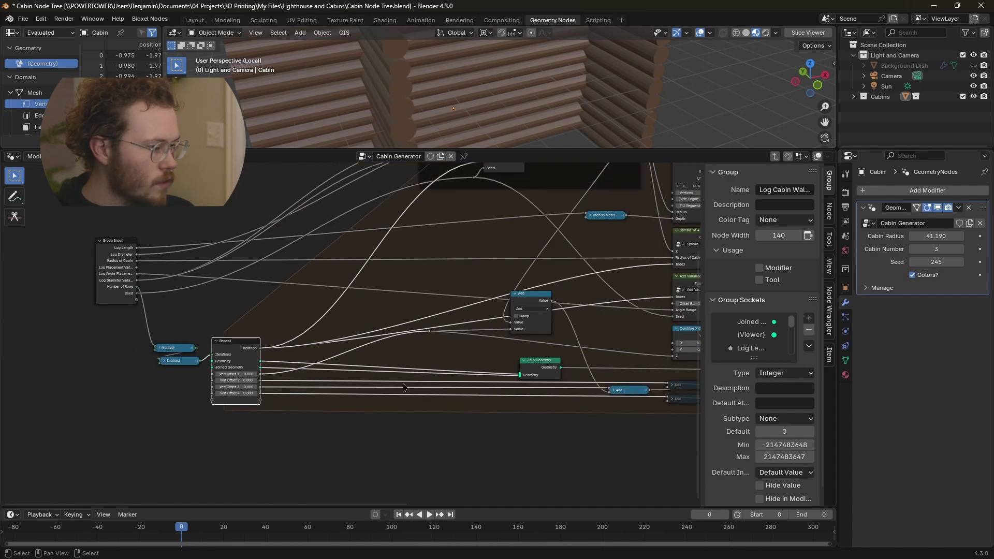
middle_drag(408, 371, 158, 370)
middle_drag(694, 370, 388, 371)
scroll(388, 371, up, 4)
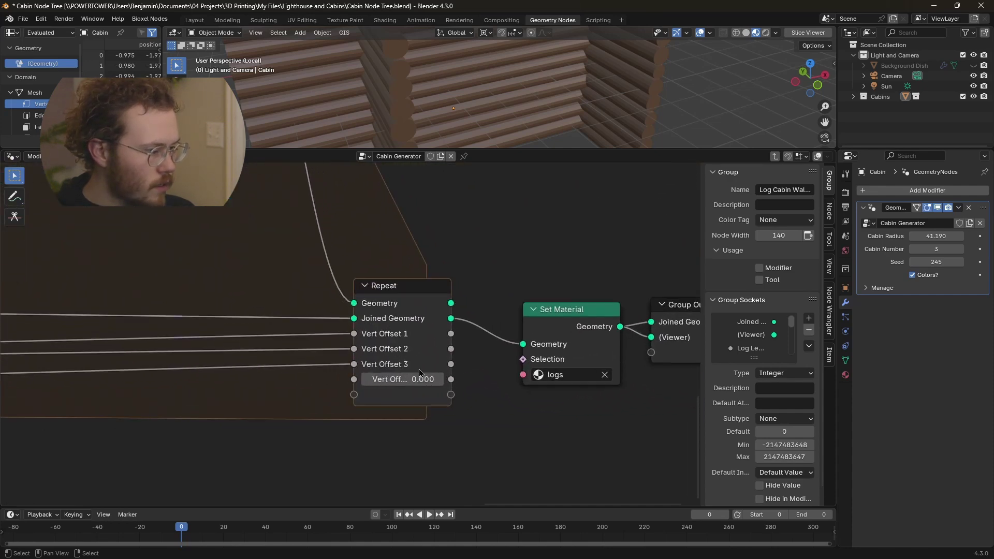
scroll(391, 373, down, 3)
ctrl+scroll(391, 370, left, 8)
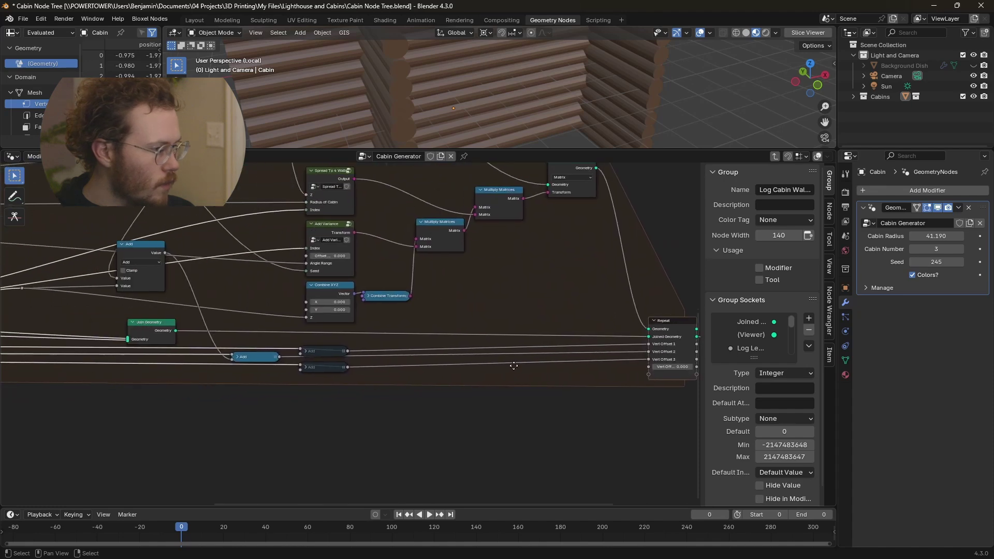
scroll(391, 367, down, 2)
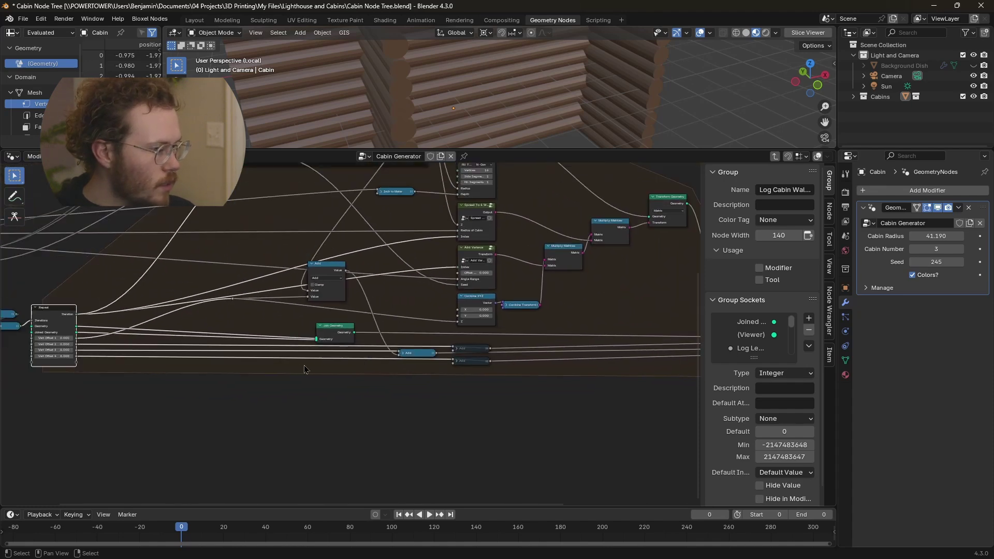
Reposition the Add node above Join Geometry, and follow its connections toward the collapsed Add nodes and Combine XYZ.
mouse_move(333, 269)
mouse_down()
mouse_move(349, 265)
mouse_move(334, 270)
mouse_up()
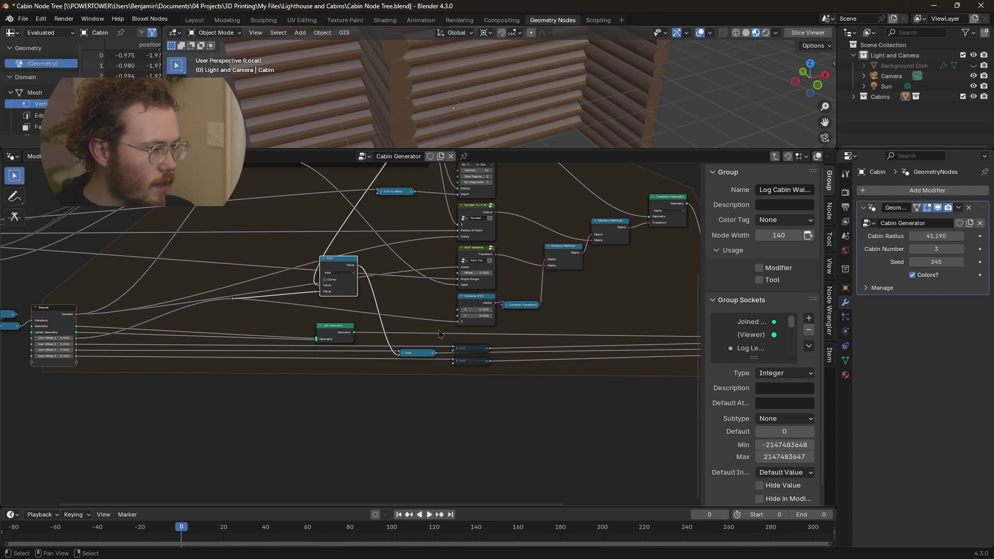
middle_drag(440, 334, 280, 340)
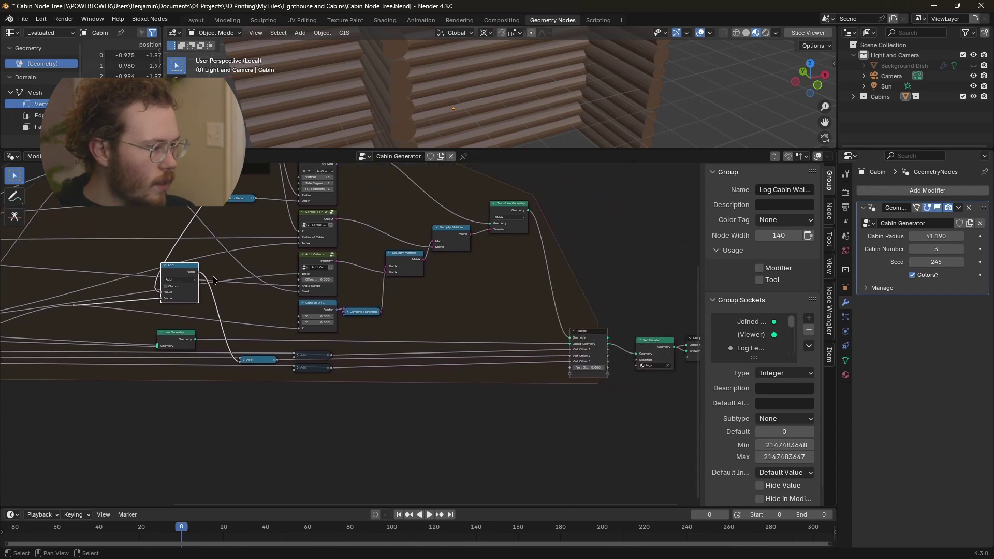
scroll(214, 280, up, 5)
drag(136, 247, 154, 278)
scroll(232, 255, down, 1)
middle_drag(232, 255, 359, 289)
scroll(282, 308, down, 4)
middle_drag(283, 309, 62, 223)
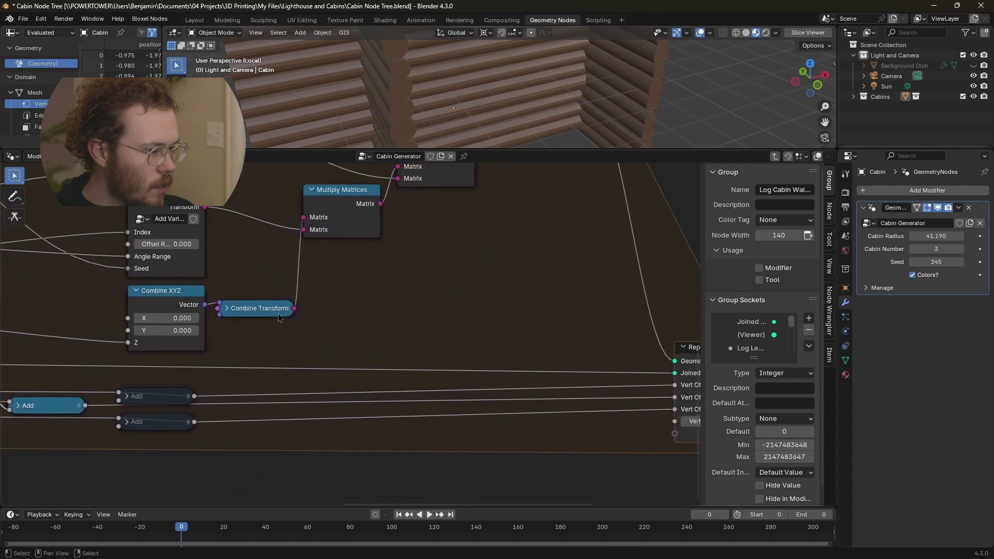
Trace the vertical offset link from the Repeat input across the zone to Combine XYZ, and select that node.
scroll(290, 290, down, 2)
middle_drag(377, 300, 573, 300)
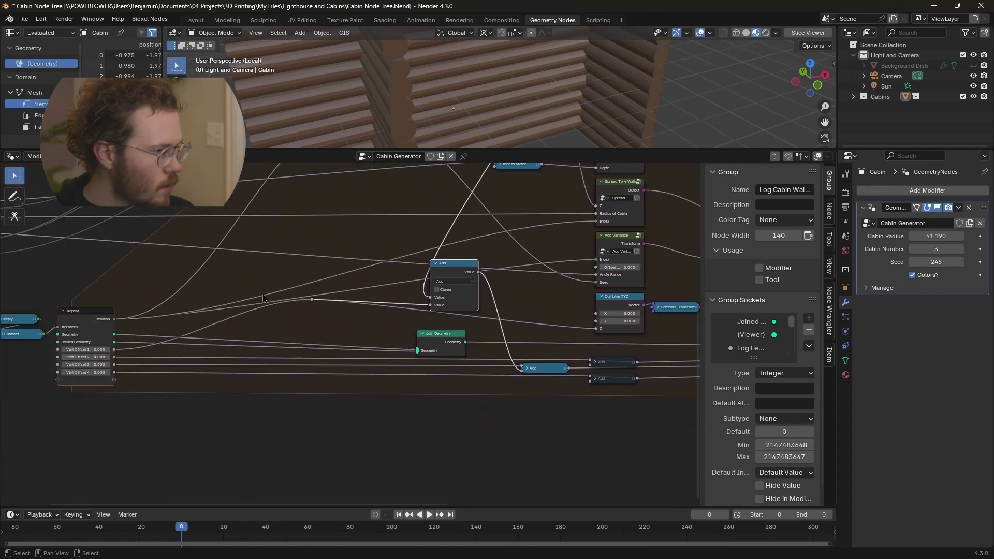
middle_drag(449, 276, 319, 271)
scroll(480, 269, up, 4)
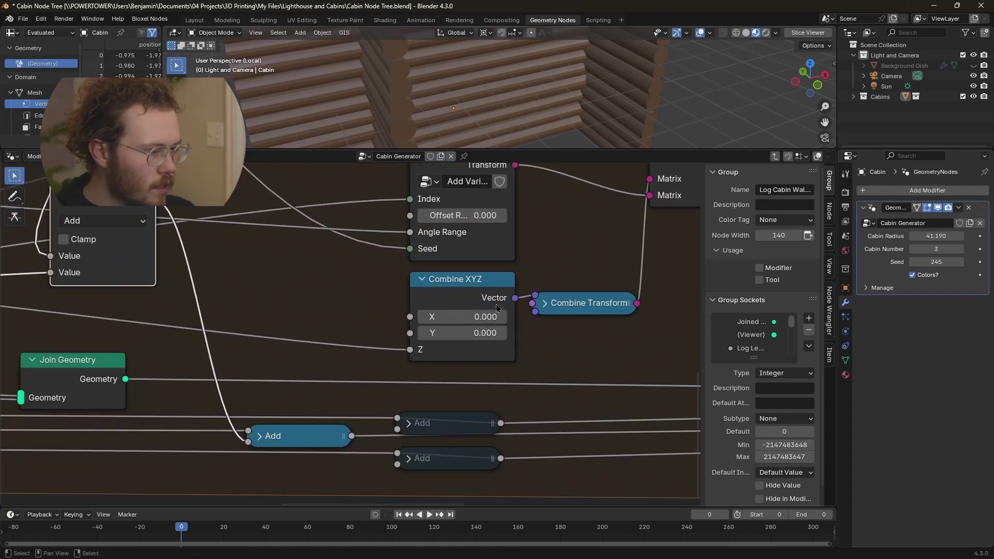
middle_drag(477, 290, 318, 317)
click(318, 316)
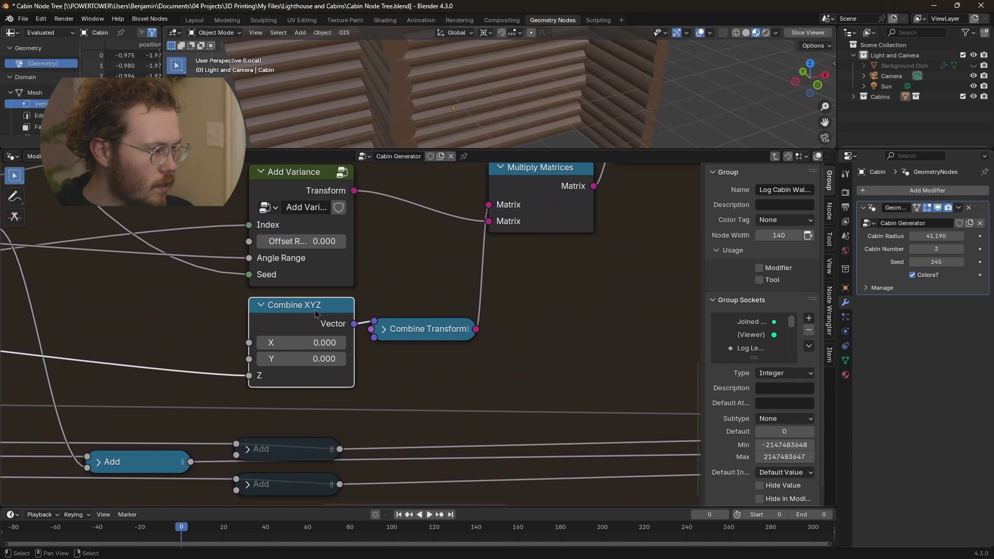
Follow the Combine XYZ output through Combine Transform and Multiply Matrices to Transform Geometry, and inspect the collapsed Add nodes below.
scroll(436, 287, down, 3)
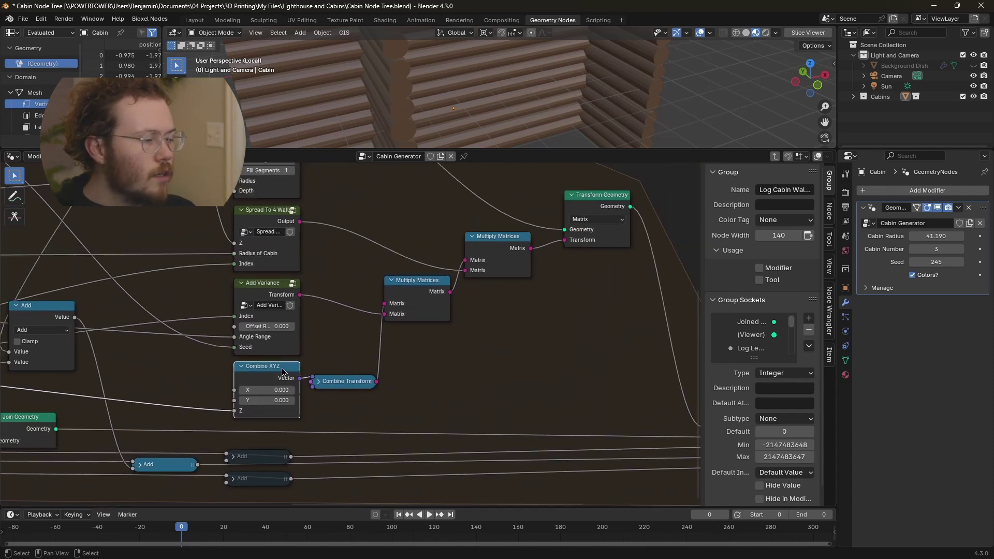
scroll(415, 375, down, 3)
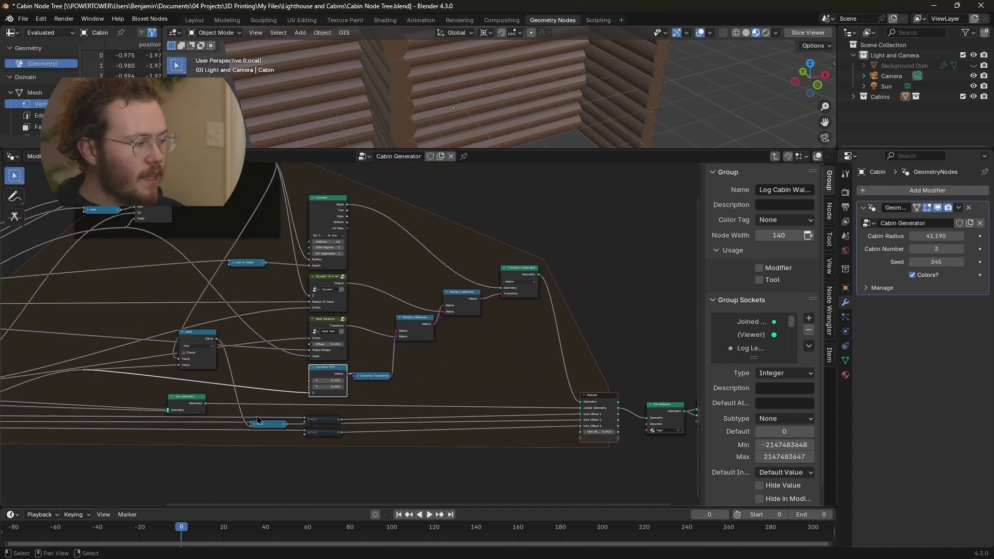
middle_drag(284, 437, 336, 419)
scroll(336, 420, down, 1)
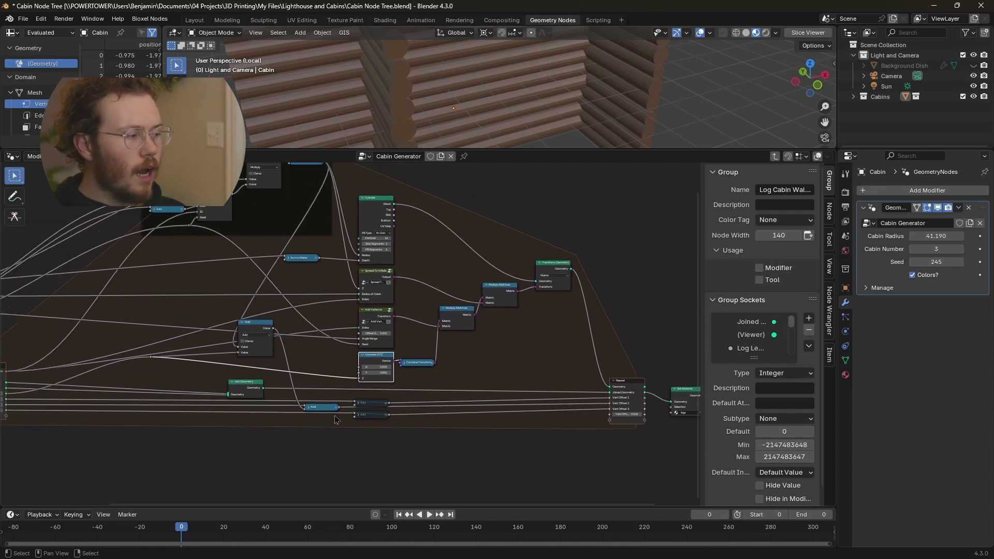
Examine the Randomize Radius frame and follow its output down to the Cylinder, Spread To 4 Walls and Add nodes.
middle_drag(321, 161, 359, 275)
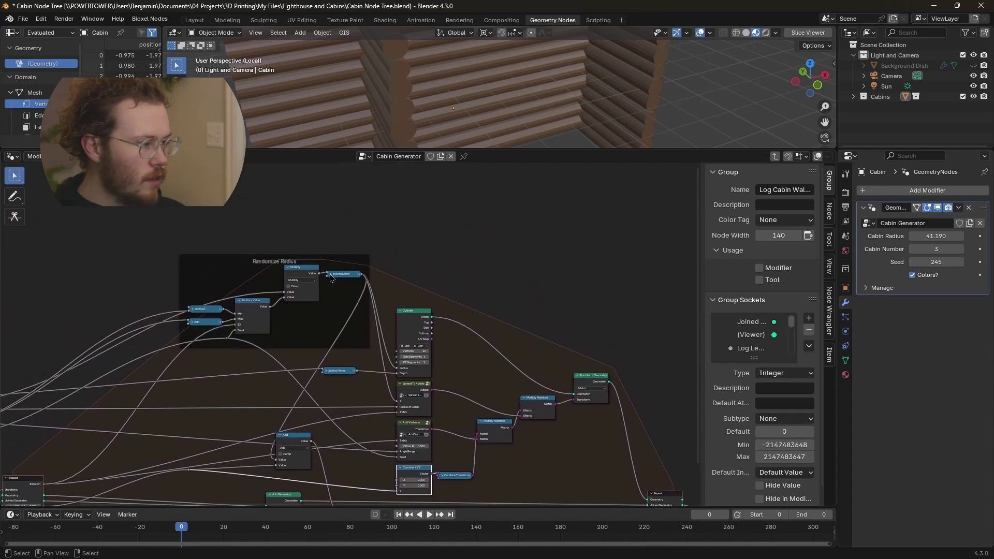
scroll(265, 273, up, 2)
scroll(290, 274, down, 2)
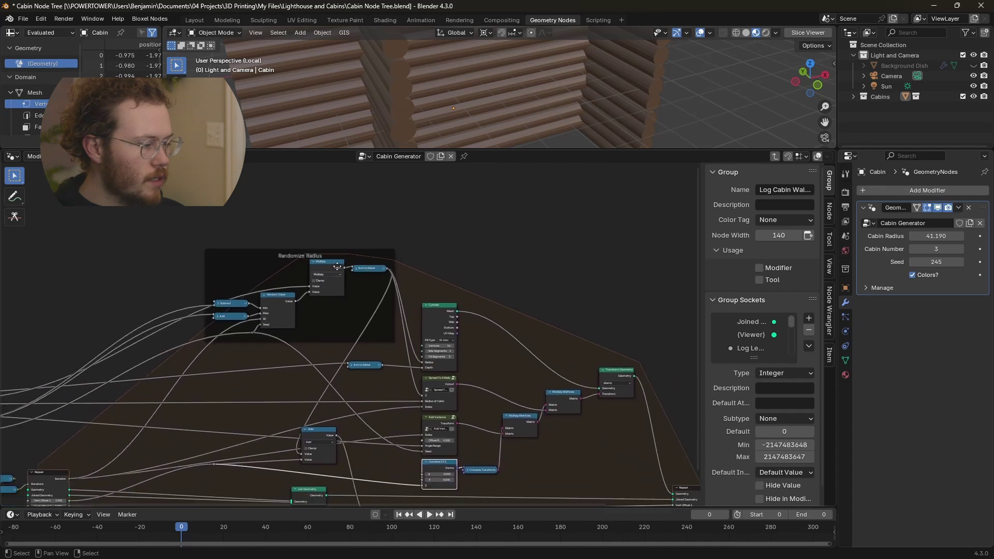
middle_drag(320, 454, 284, 382)
middle_drag(369, 476, 318, 441)
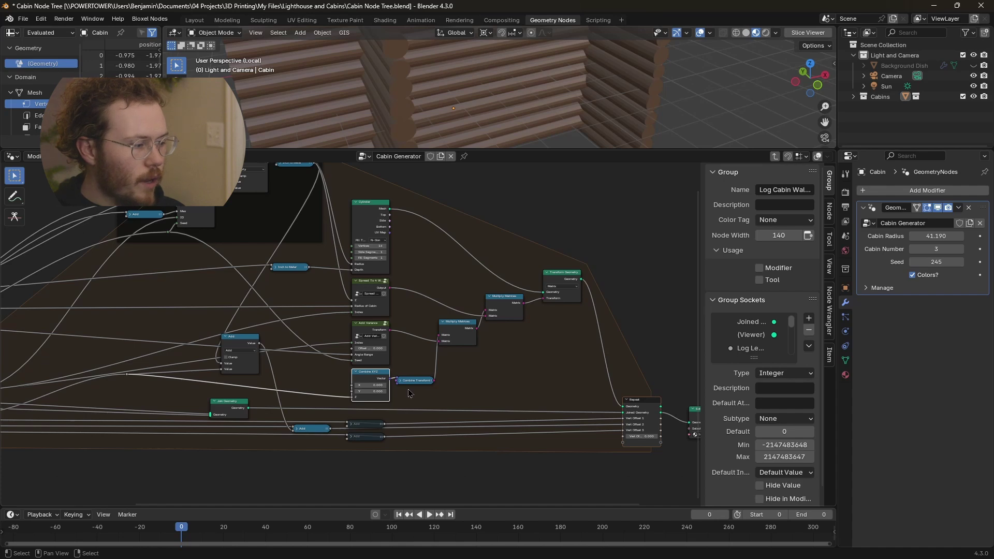
Reposition the Set Material node with the logs material closer to the Repeat output, and show the whole cabin in the viewport.
middle_drag(553, 378, 408, 366)
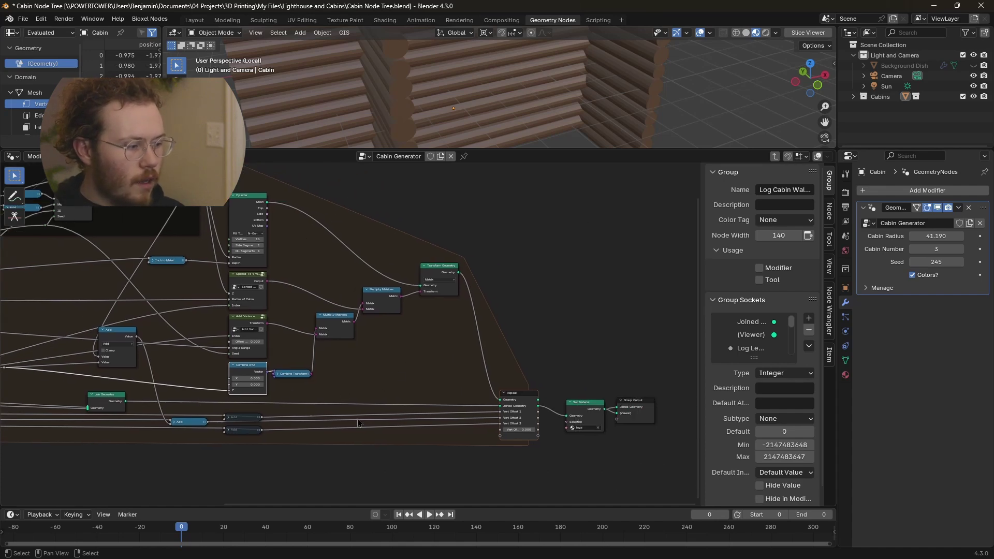
scroll(510, 447, up, 5)
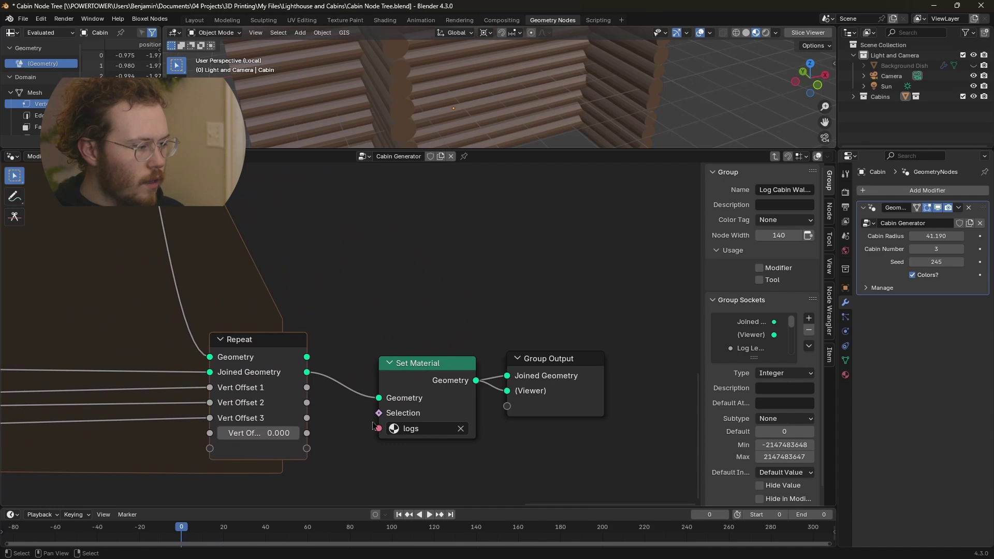
drag(431, 373, 409, 364)
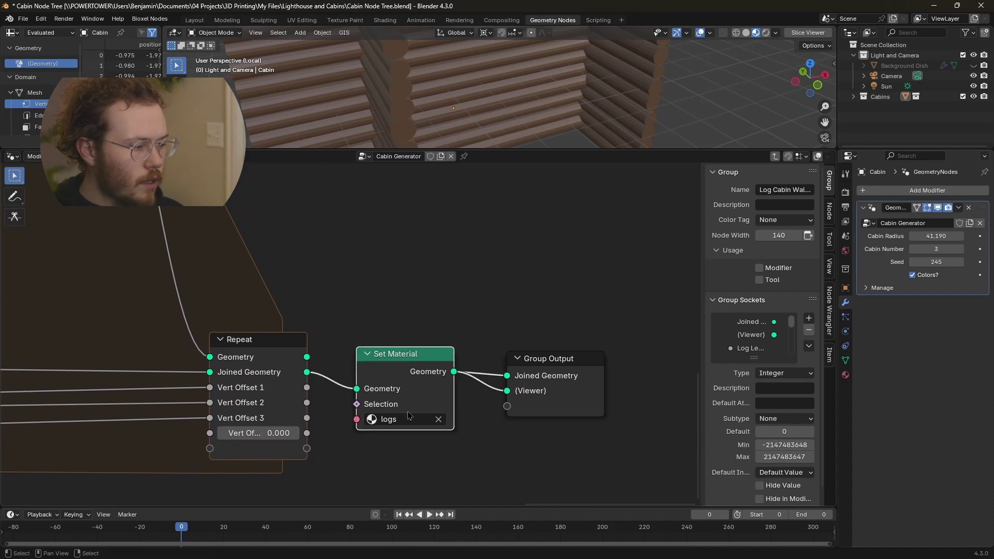
scroll(513, 171, down, 1)
scroll(539, 122, down, 5)
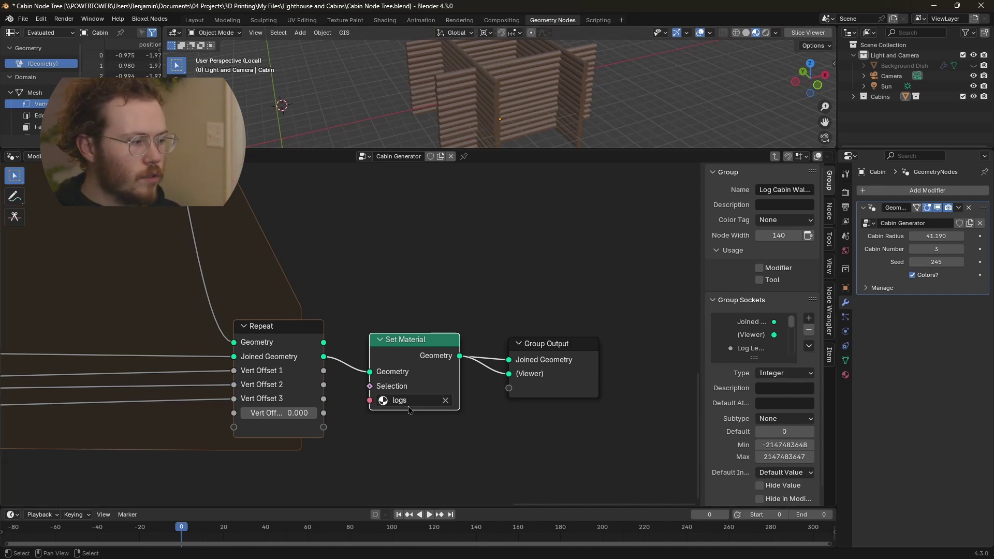
Return to the parent Cabin Generator tree and examine the Group Input and the value nodes feeding the log cabin wall group.
click(774, 156)
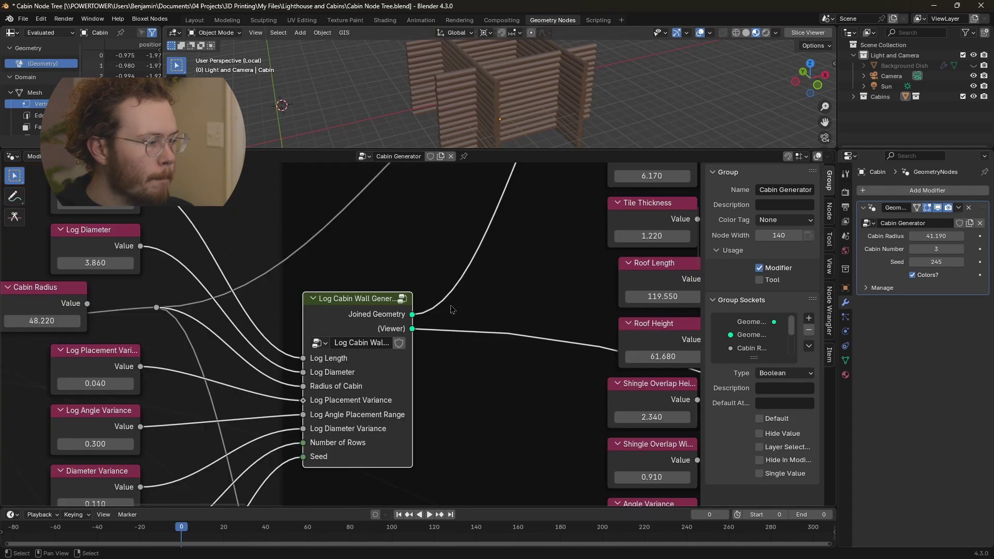
middle_drag(303, 345, 426, 313)
scroll(350, 307, up, 2)
scroll(425, 313, up, 1)
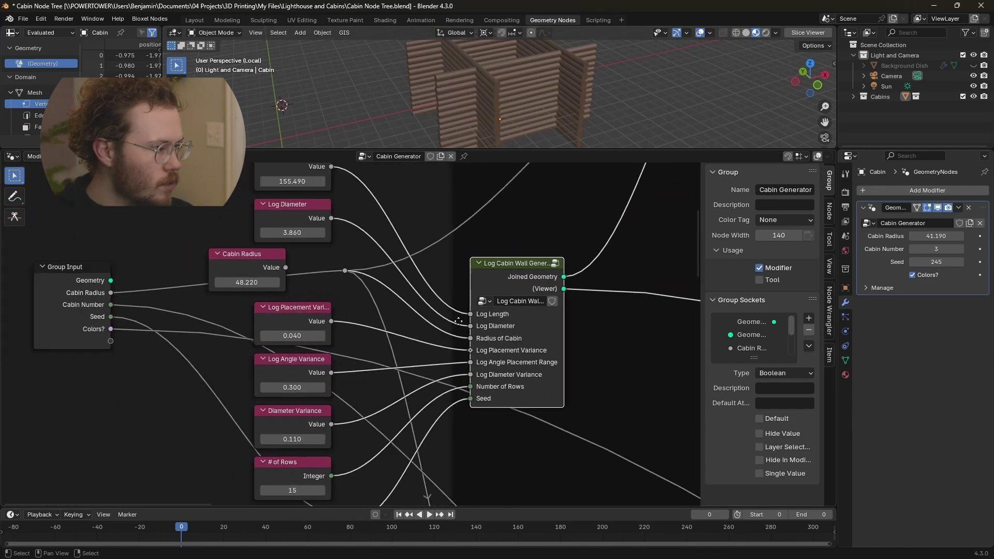
scroll(451, 326, down, 2)
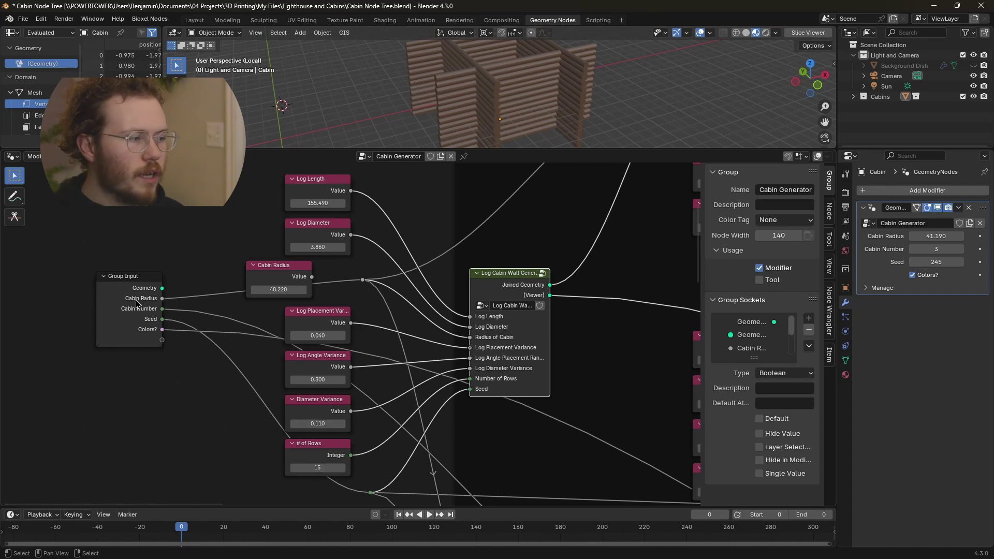
mouse_move(137, 303)
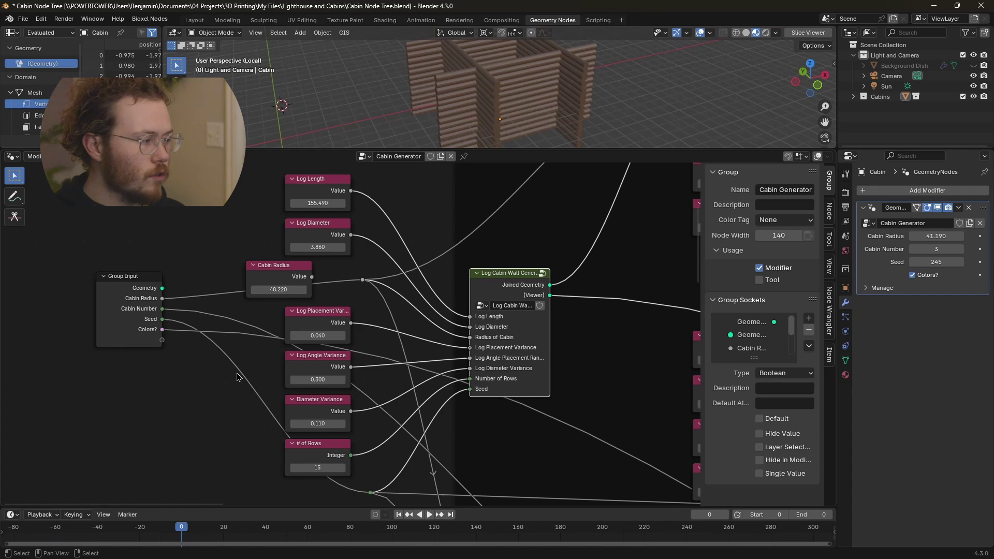
scroll(237, 377, up, 1)
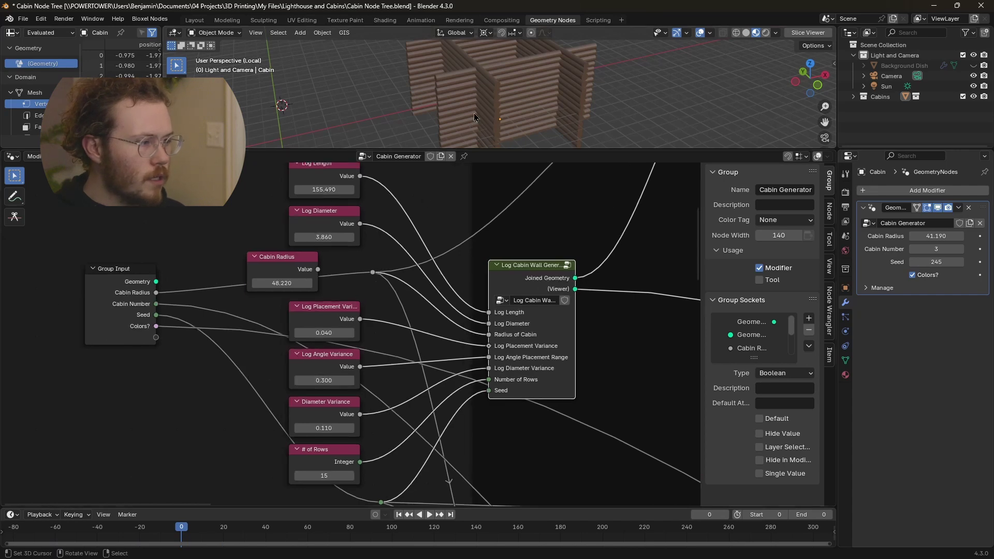
Enlarge the 3D viewport around the cabin walls and bring the Log Length and Log Diameter value nodes into view.
drag(458, 151, 459, 306)
scroll(486, 191, up, 3)
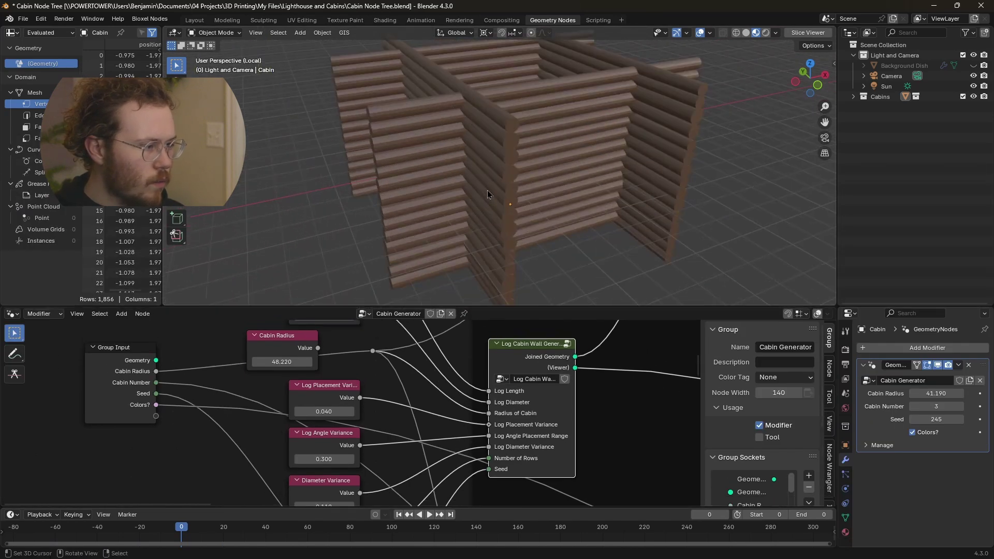
middle_drag(376, 351, 359, 306)
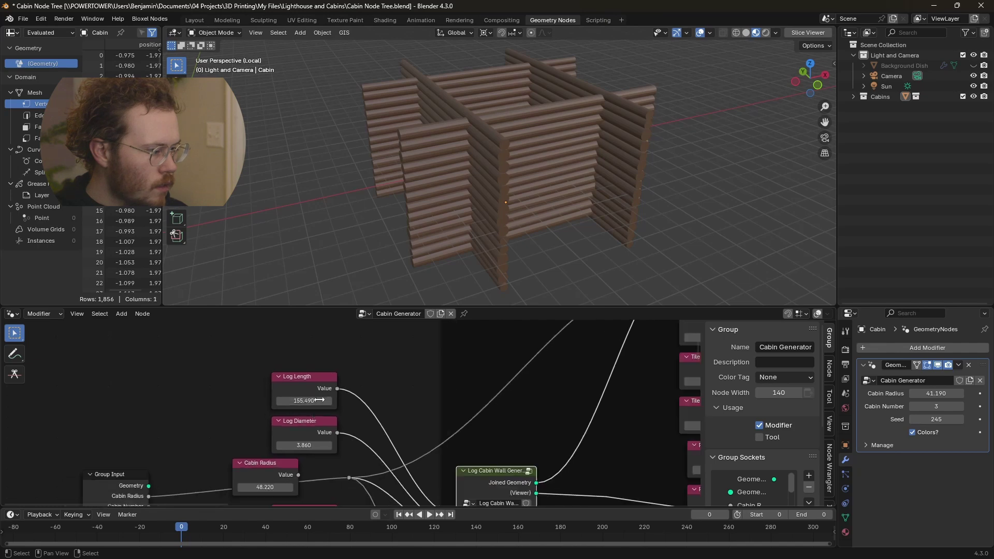
Try a different Log Length and a Log Diameter of 13.460 on the cabin walls, undoing each change.
drag(304, 400, 341, 407)
key(ctrl+z)
drag(304, 445, 290, 445)
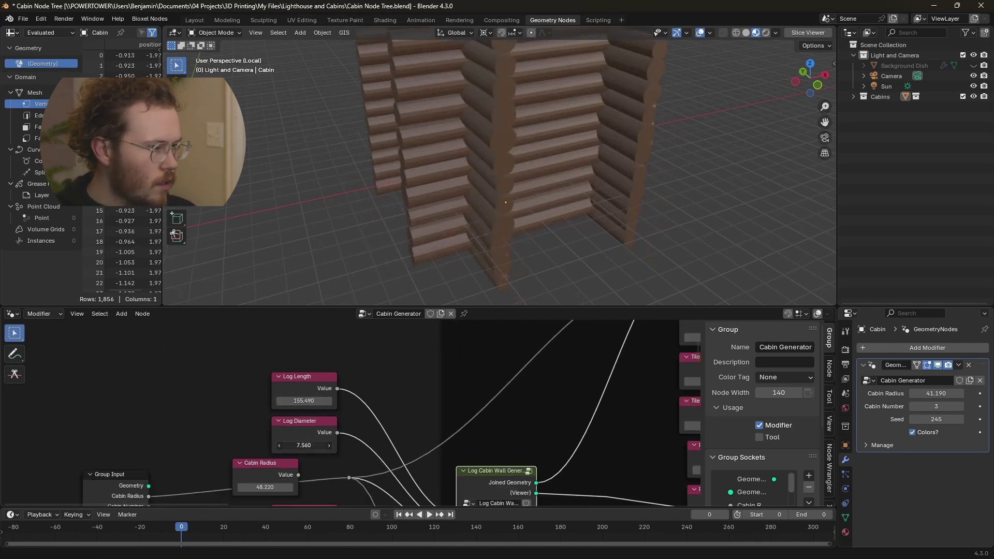
key(ctrl+z)
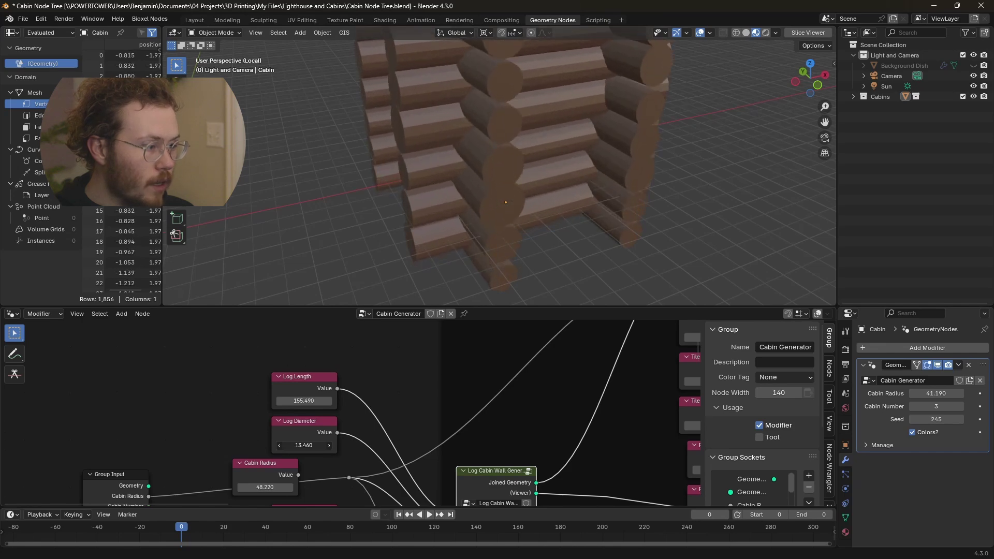
middle_drag(373, 410, 370, 333)
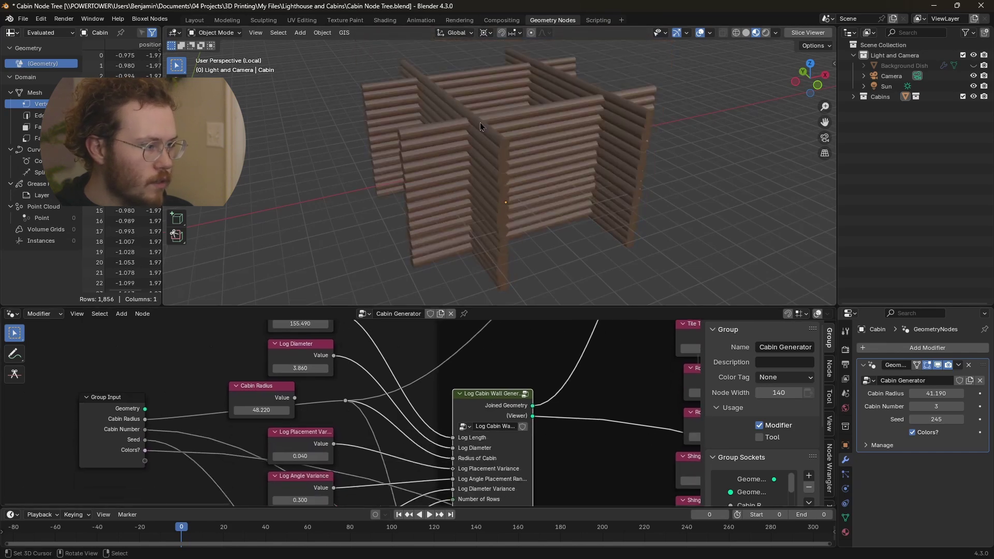
middle_drag(356, 384, 356, 410)
mouse_move(303, 394)
mouse_down()
mouse_move(332, 395)
mouse_move(311, 395)
mouse_up()
key(ctrl+z)
Try adjusting the Log Placement Variance value and cancel the edit.
middle_drag(341, 429, 343, 376)
scroll(342, 391, up, 1)
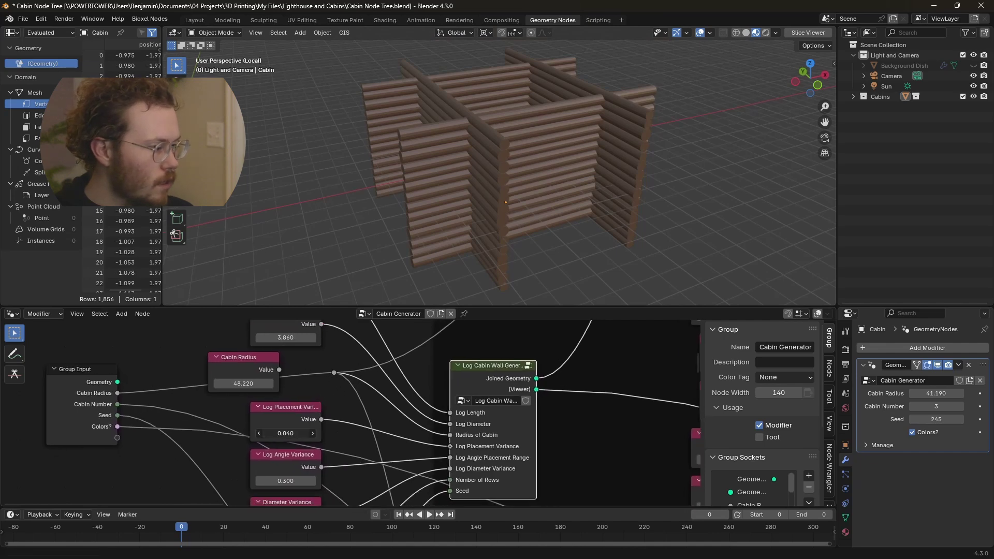
mouse_move(285, 434)
mouse_down()
mouse_move(274, 434)
mouse_move(285, 433)
mouse_up()
key(Escape)
Inside the log cabin wall group, connect the Group Input's Log Placement Variance to the Add Variance node's Offset Range.
click(530, 366)
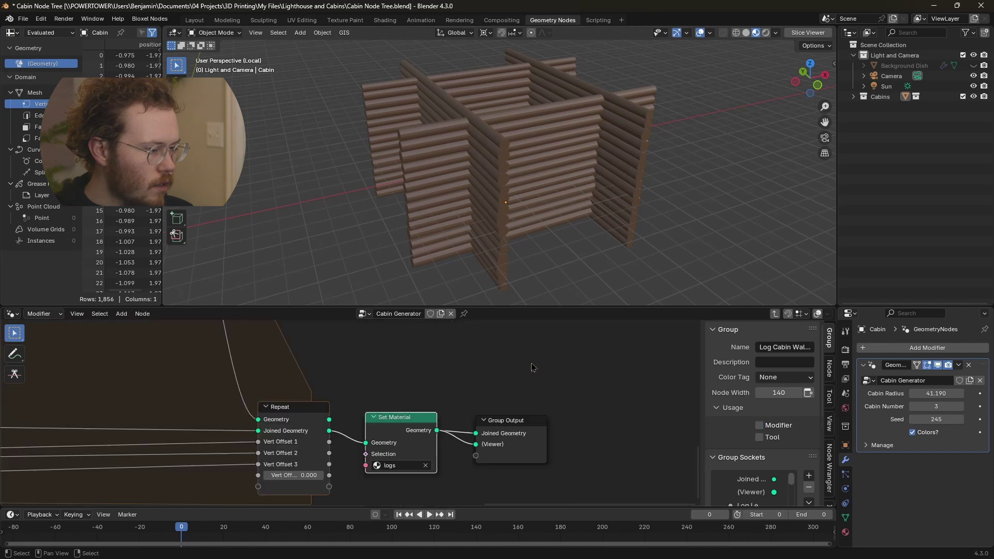
scroll(148, 370, down, 4)
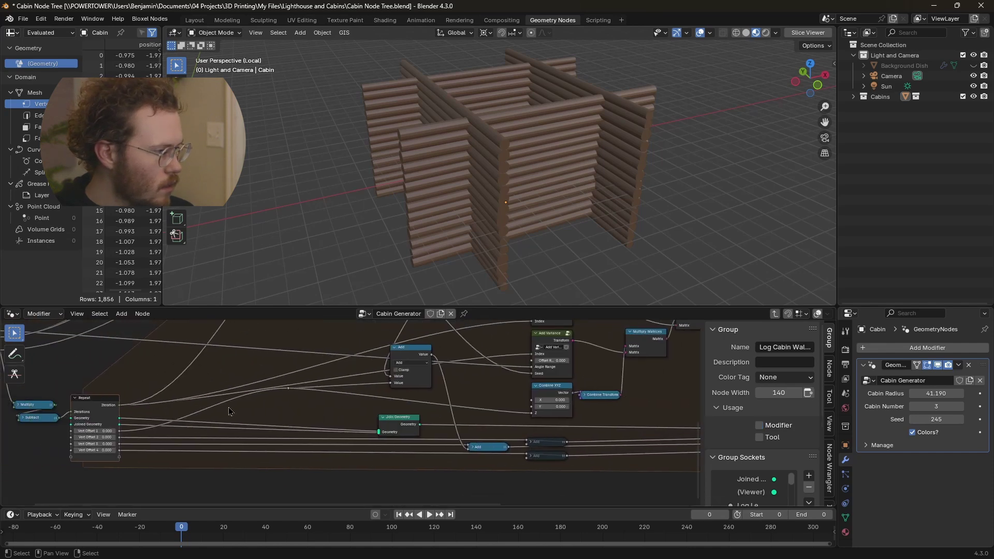
scroll(289, 380, up, 2)
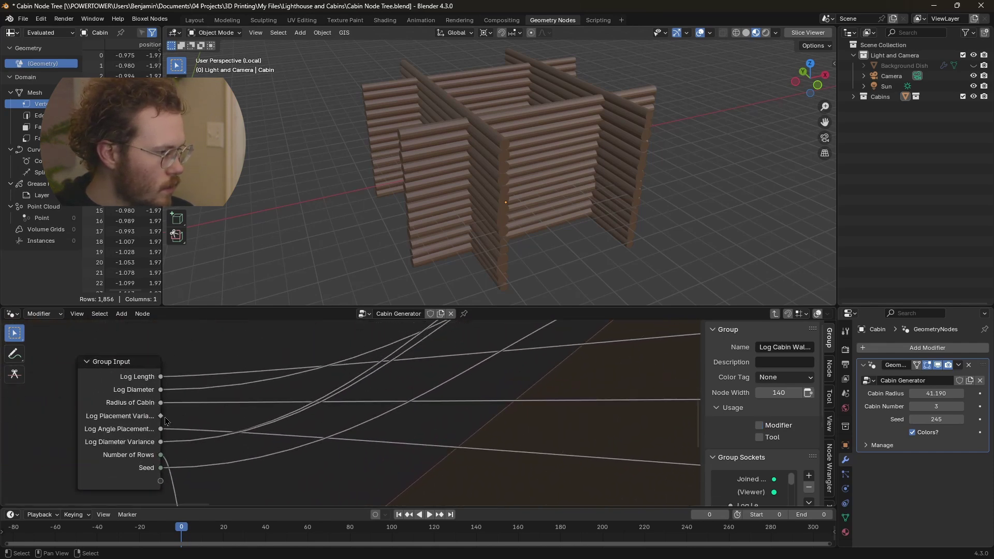
middle_drag(269, 423, 232, 484)
scroll(350, 405, up, 3)
middle_drag(350, 405, 306, 453)
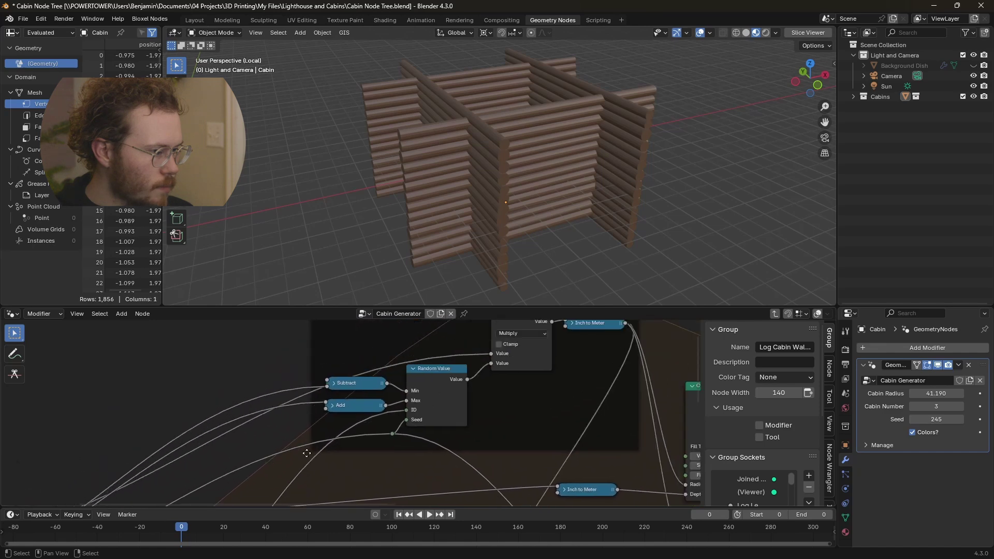
middle_drag(306, 453, 272, 470)
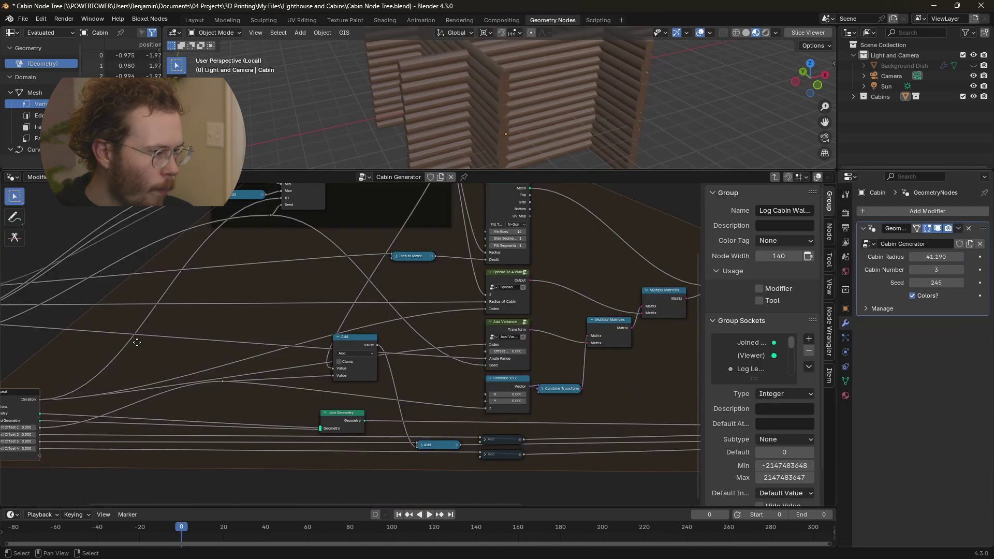
middle_drag(139, 342, 298, 355)
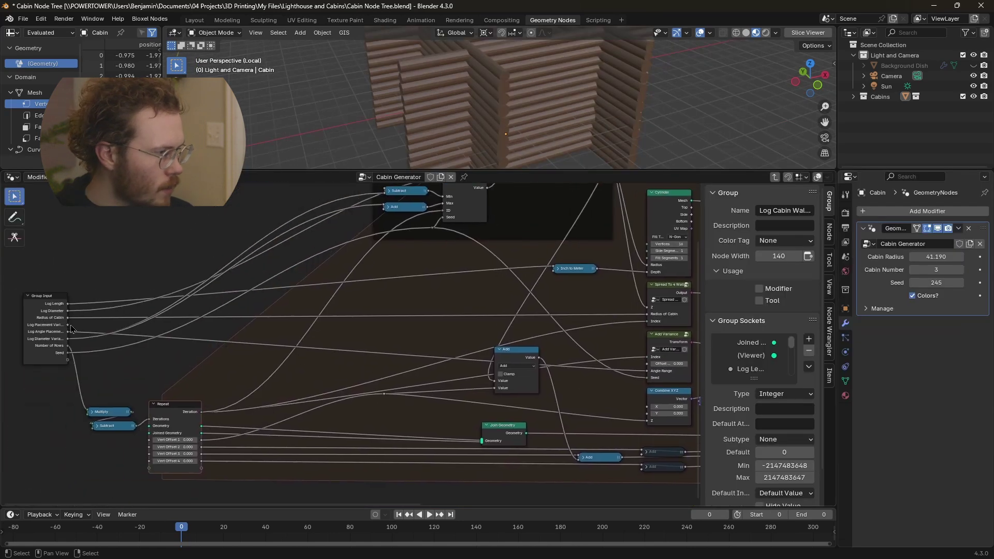
drag(71, 330, 646, 368)
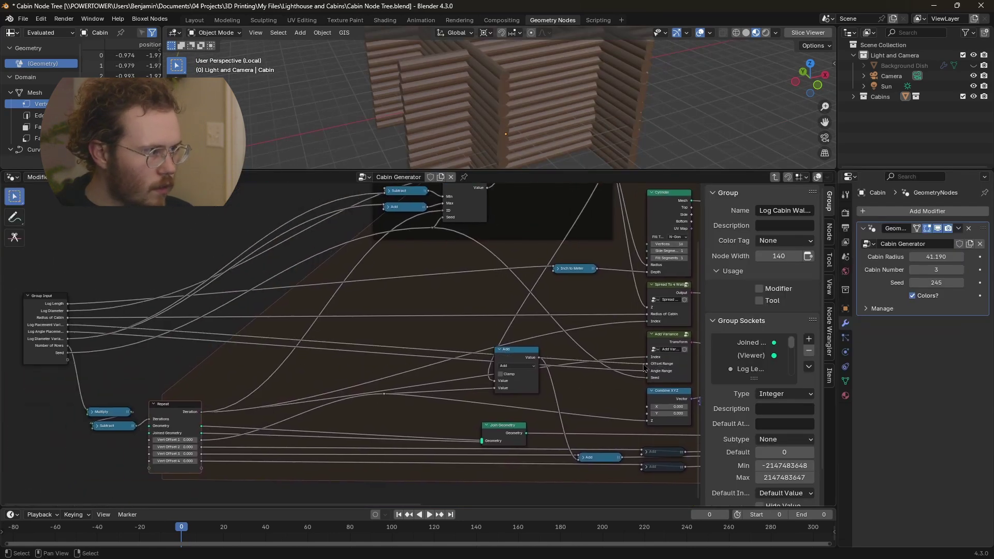
Back in the Cabin Generator tree, test a Log Placement Variance of -5.460 on the enlarged cabin view, and undo it.
key(Tab)
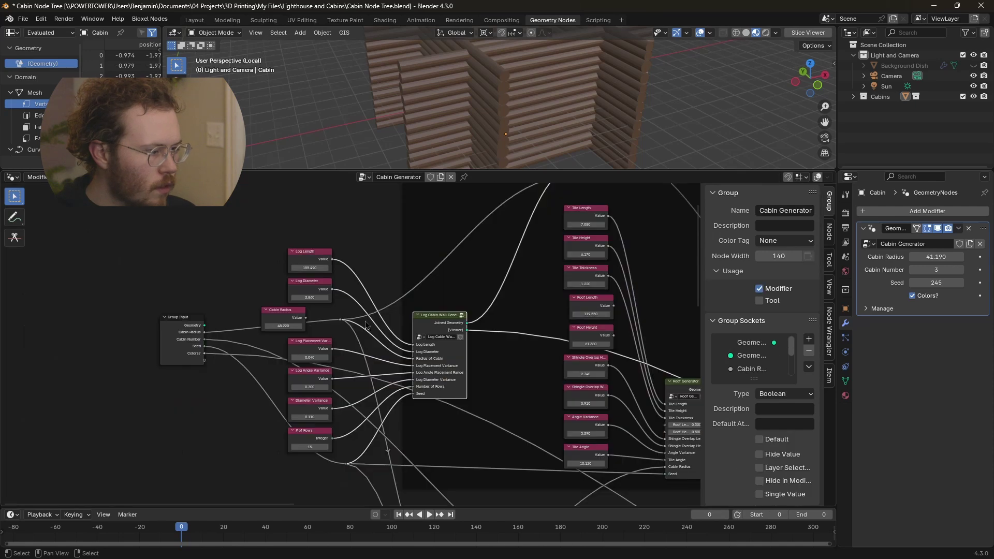
scroll(413, 356, up, 3)
mouse_move(244, 360)
mouse_down()
mouse_move(258, 360)
mouse_move(228, 359)
mouse_up()
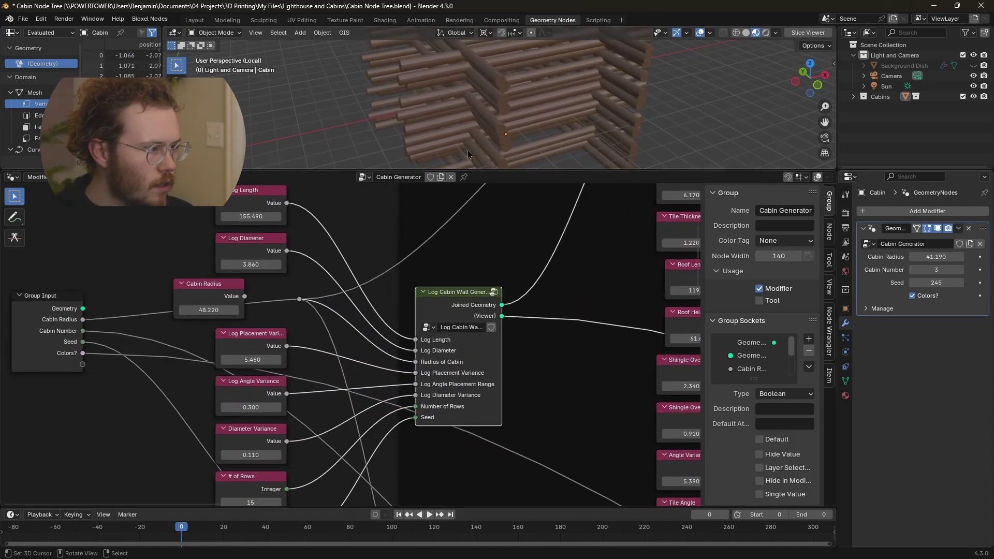
middle_drag(466, 122, 491, 126)
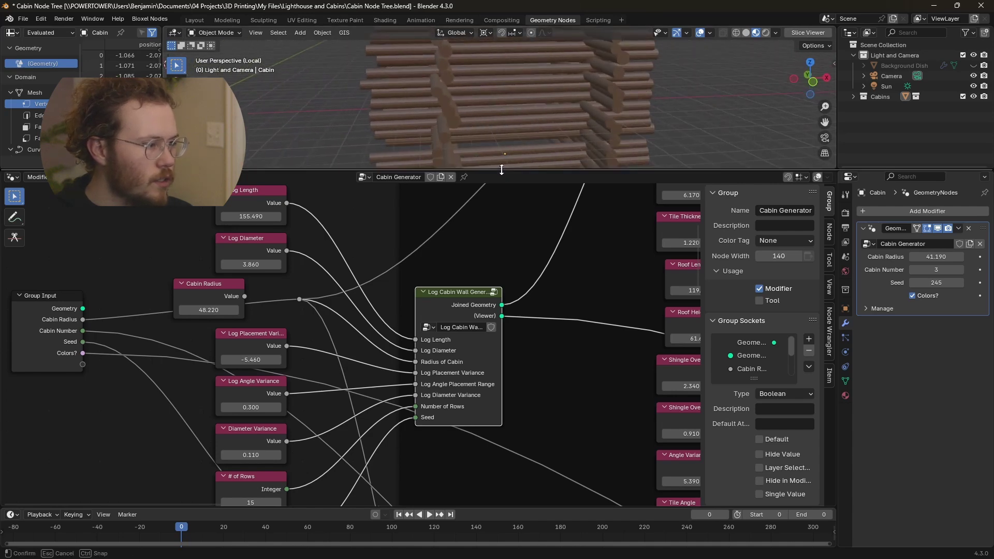
drag(483, 171, 483, 279)
key(ctrl+z)
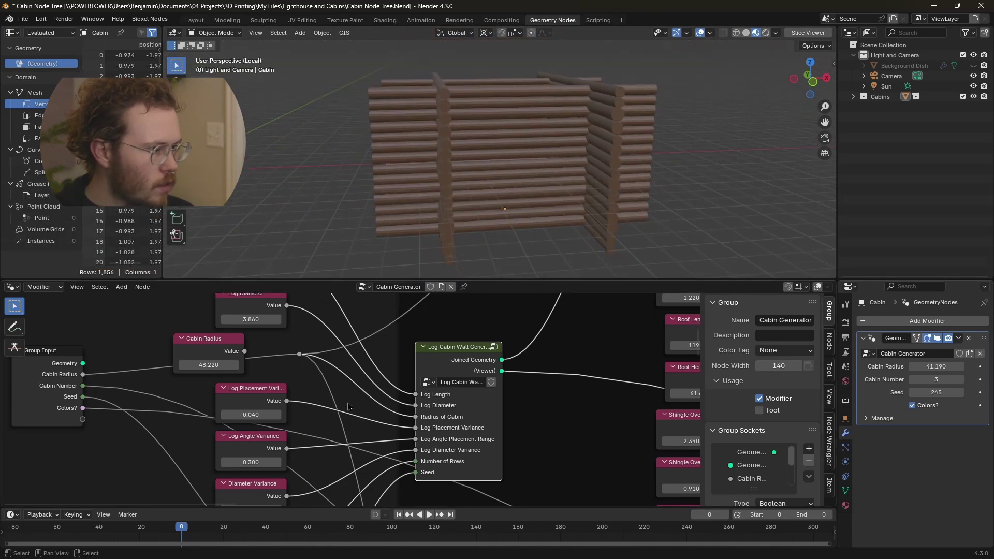
Test a Log Angle Variance of -3.500 on the cabin walls and undo it.
drag(250, 463, 211, 463)
middle_drag(326, 244, 489, 212)
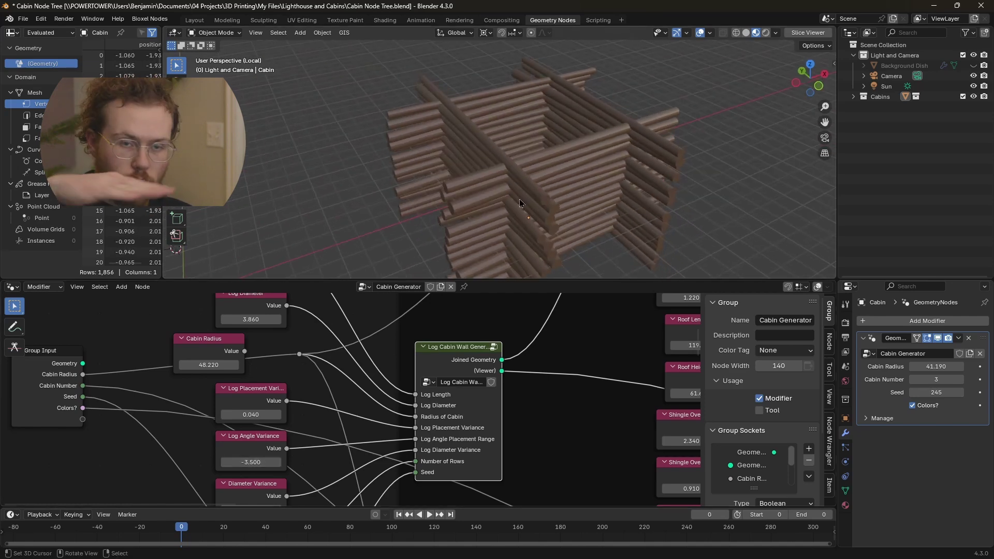
key(ctrl+z)
Try adjusting the Diameter Variance and # of Rows values of the log walls.
middle_drag(348, 400, 357, 309)
mouse_move(259, 419)
mouse_down()
mouse_move(290, 419)
mouse_move(254, 419)
mouse_up()
middle_drag(273, 449, 266, 416)
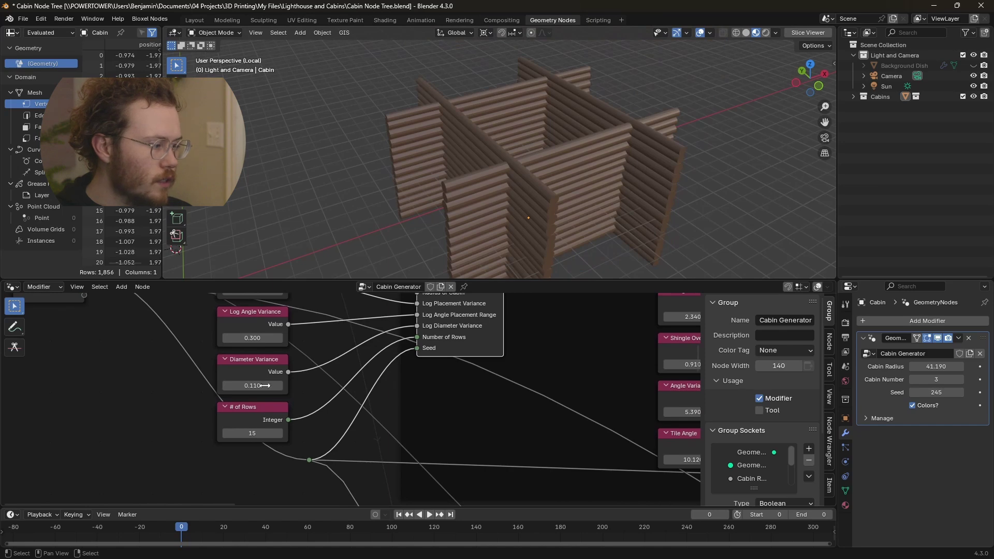
mouse_move(252, 438)
mouse_down()
mouse_move(269, 437)
mouse_move(239, 437)
mouse_move(270, 441)
mouse_up()
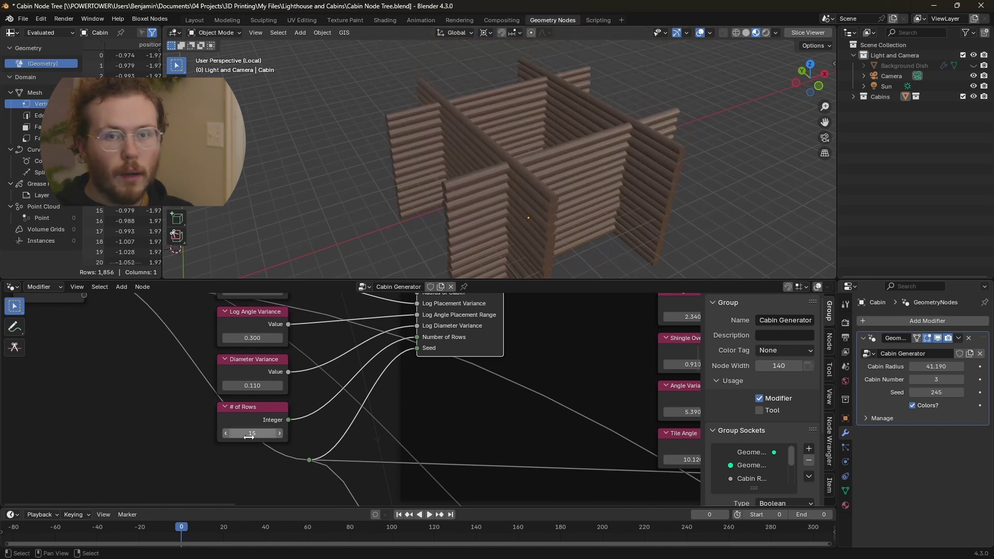
Examine how the Cabin Radius and the Log Cabin Wall Generator's Joined Geometry feed the NodeGroup in the Main Cabin frame.
scroll(306, 396, down, 3)
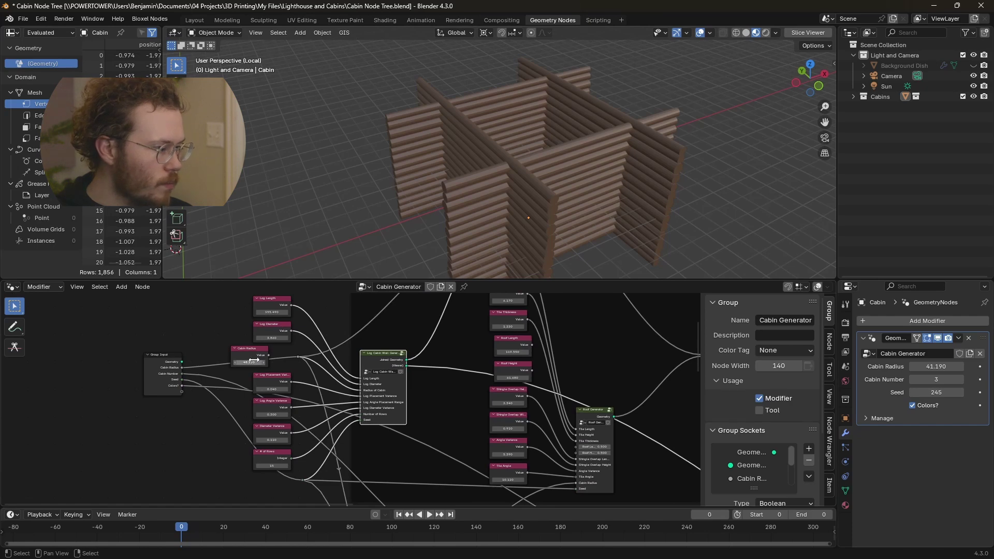
scroll(254, 360, up, 3)
scroll(311, 389, down, 1)
scroll(376, 419, down, 1)
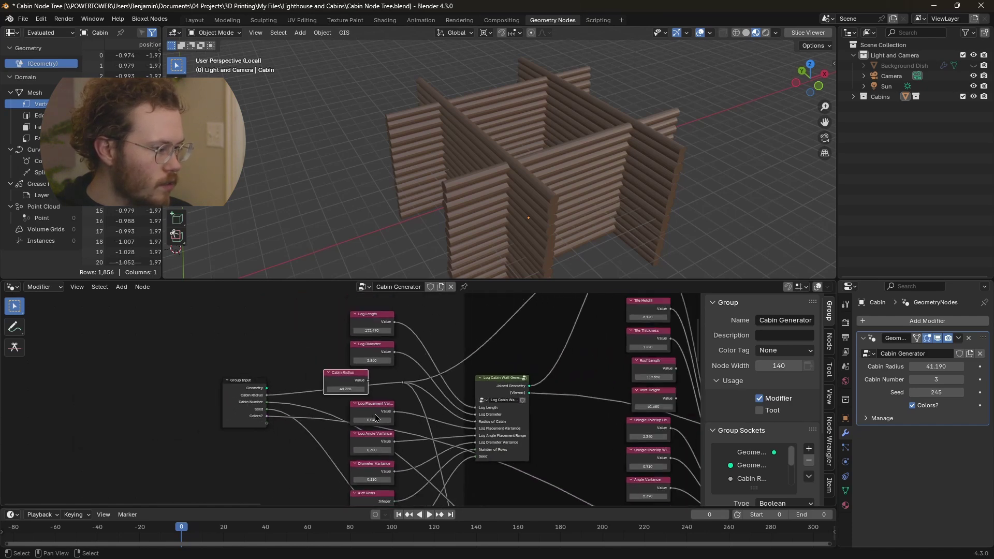
scroll(377, 418, down, 4)
middle_drag(377, 419, 270, 298)
scroll(393, 518, down, 1)
scroll(392, 458, down, 1)
scroll(363, 404, down, 2)
middle_drag(325, 400, 311, 306)
scroll(324, 385, up, 4)
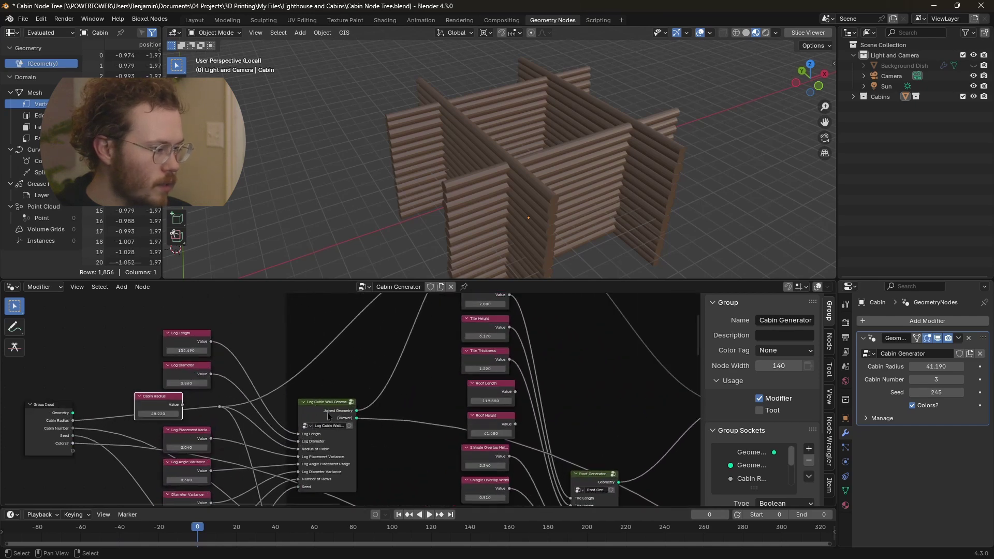
middle_drag(357, 364, 259, 444)
scroll(262, 445, up, 1)
middle_drag(403, 309, 407, 368)
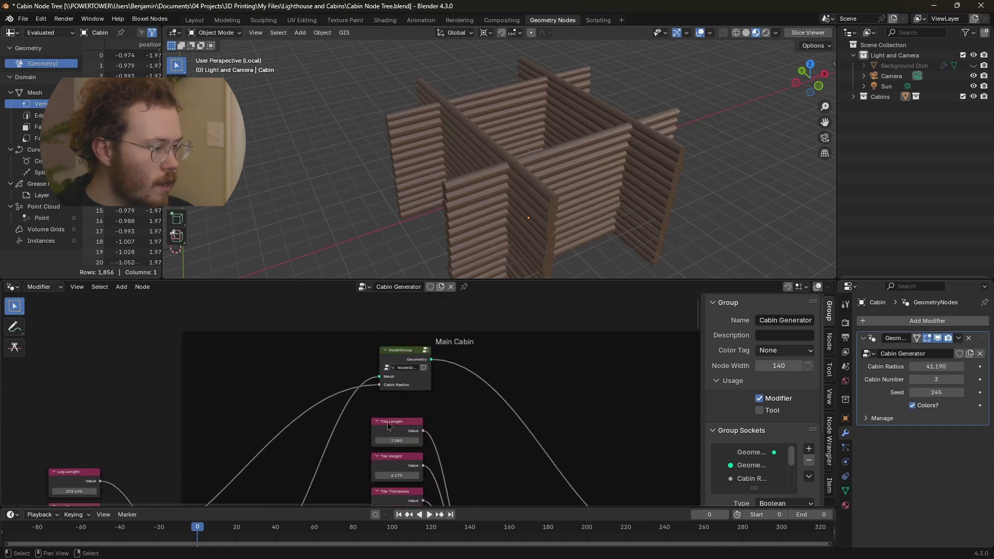
click(408, 356)
middle_drag(362, 405, 461, 462)
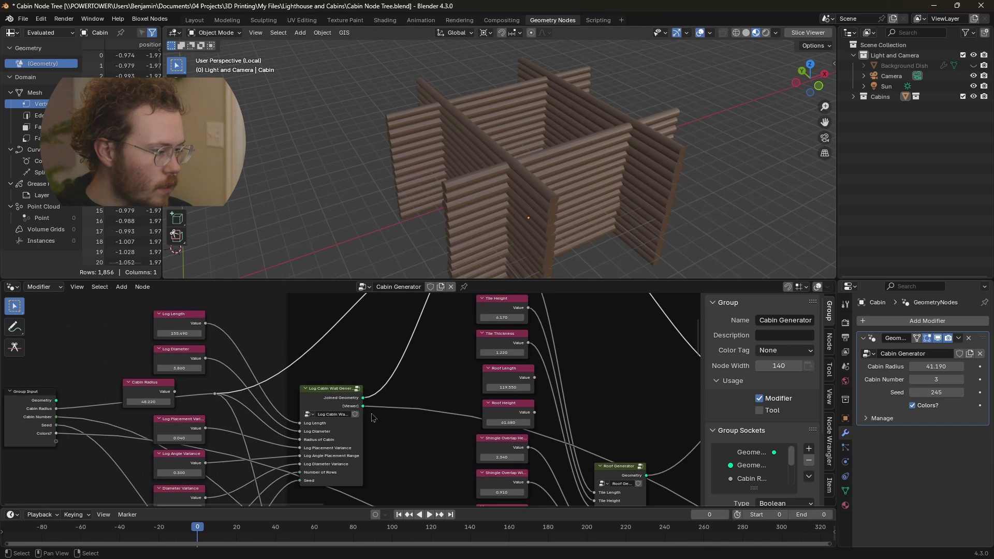
middle_drag(466, 321, 365, 477)
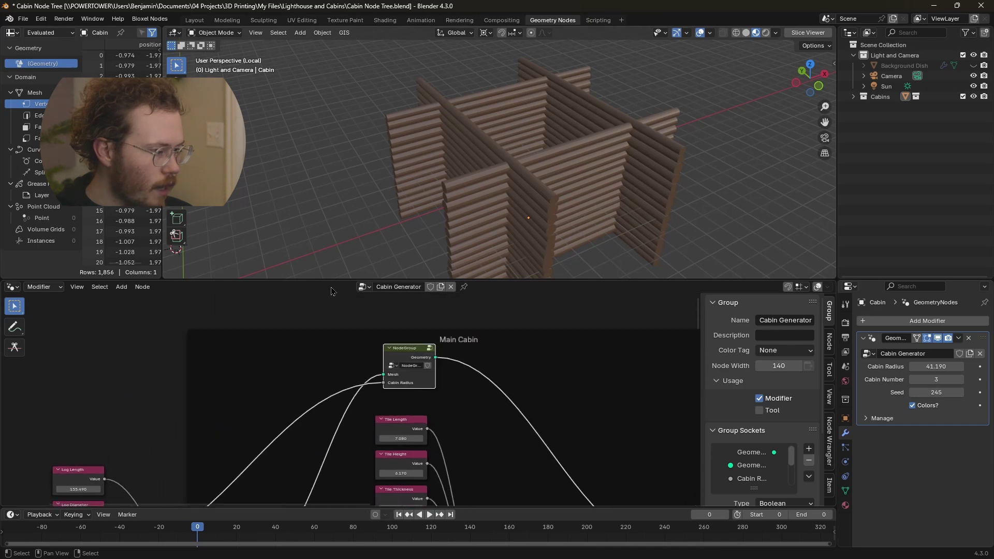
Compare the Main Cabin NodeGroup's output with the Log Cabin Wall Generator's output by previewing each, finishing on the NodeGroup.
ctrl+shift+click(413, 359)
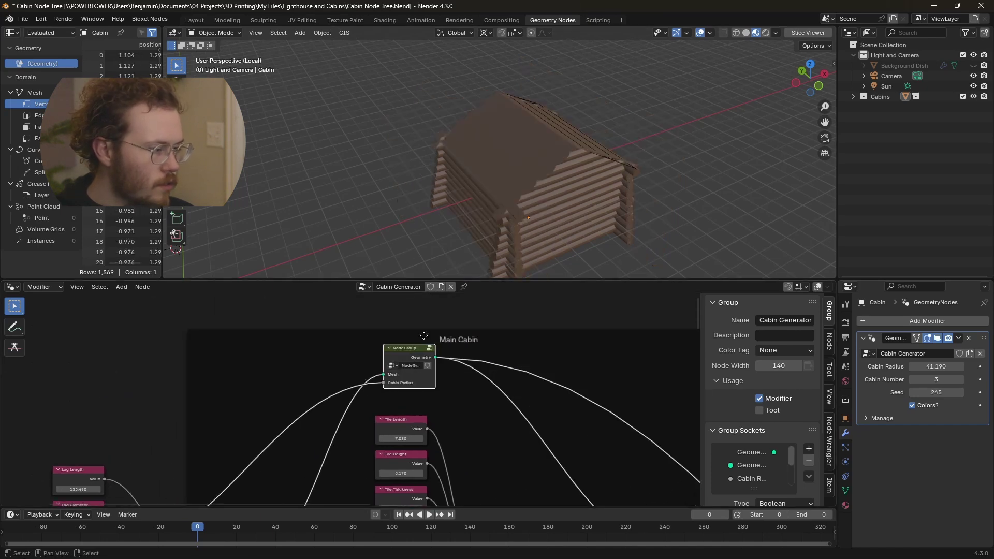
middle_drag(524, 151, 568, 64)
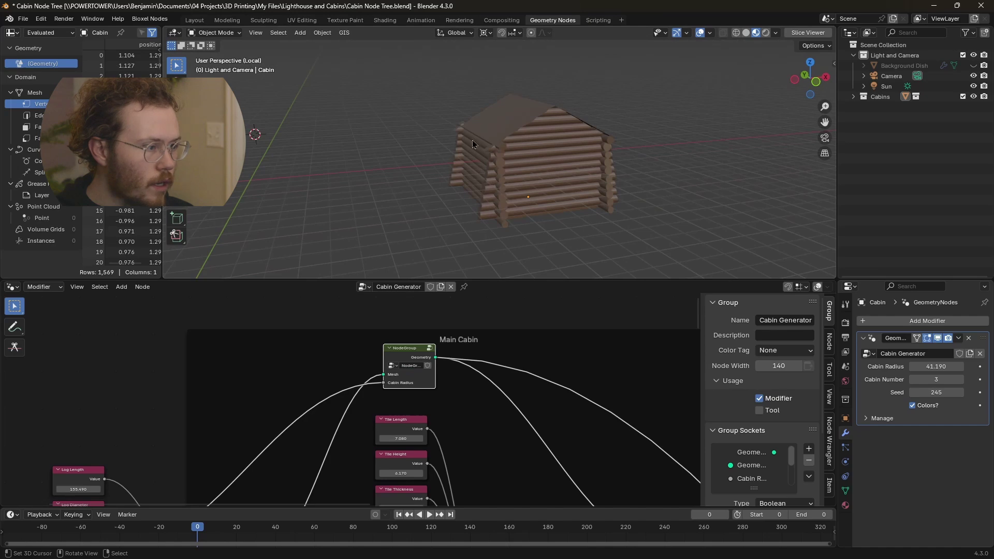
middle_drag(502, 144, 495, 169)
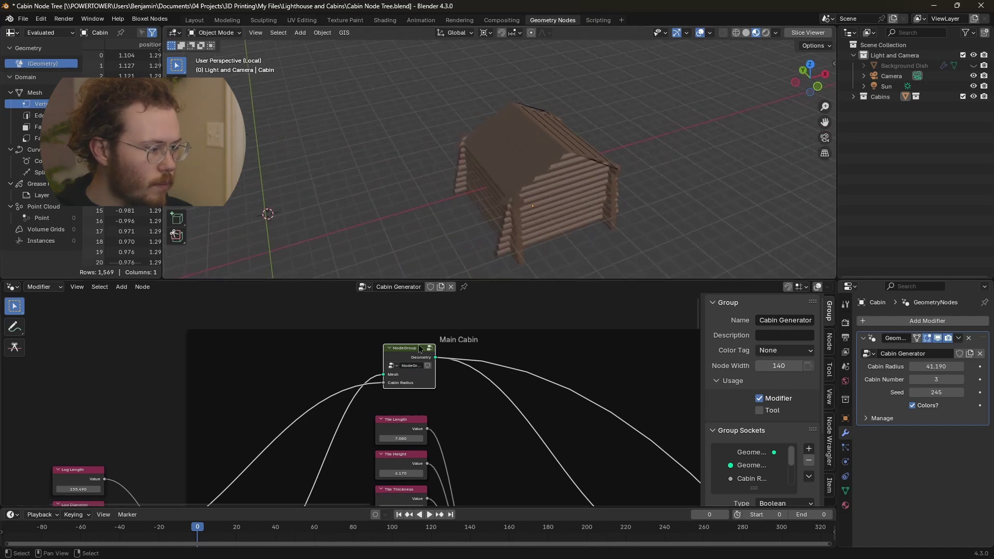
middle_drag(344, 365, 403, 259)
ctrl+shift+click(288, 456)
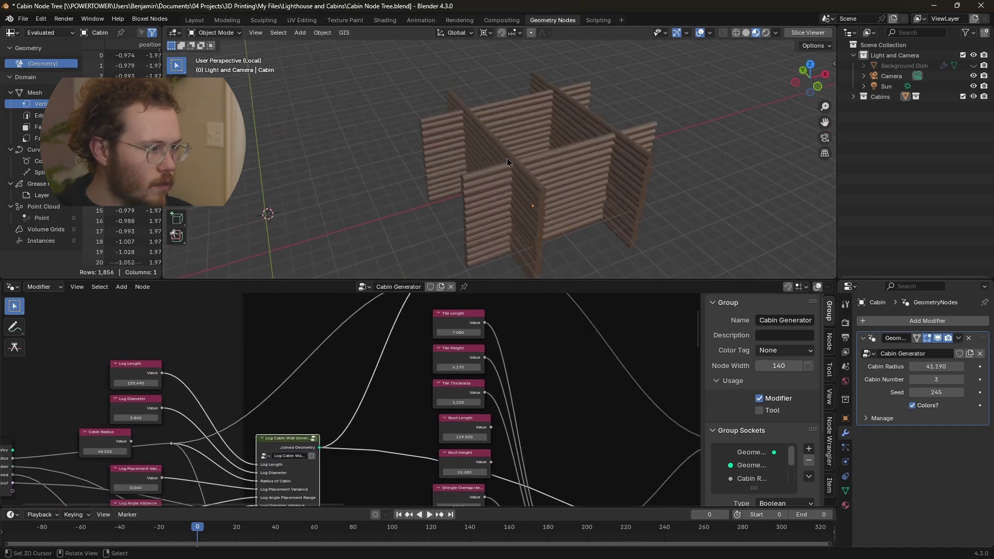
middle_drag(507, 158, 499, 180)
scroll(389, 409, down, 3)
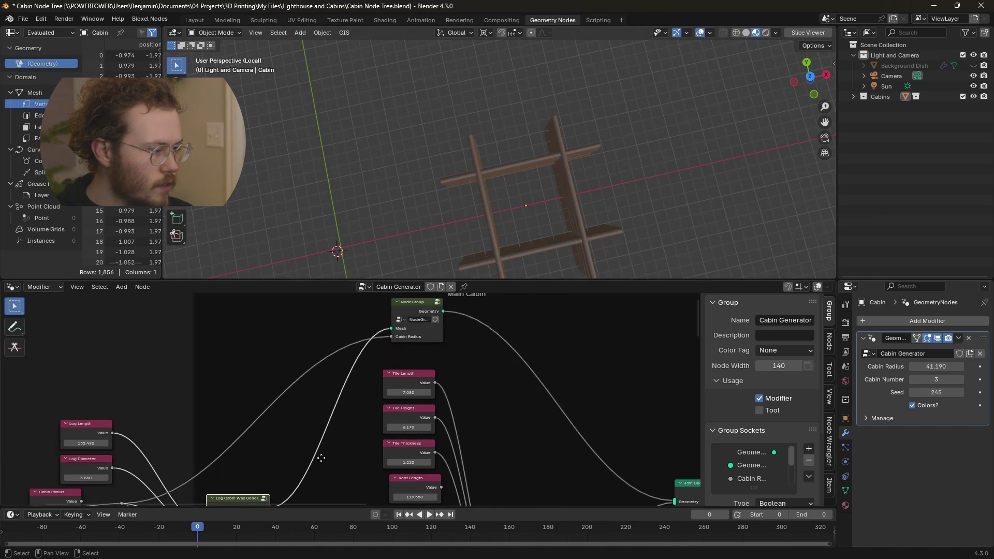
scroll(389, 409, up, 2)
ctrl+shift+click(385, 400)
middle_drag(387, 412, 398, 385)
Open the Main Cabin NodeGroup and preview the output of the Transform Geometry node in its Roof Cutter frame.
key(Tab)
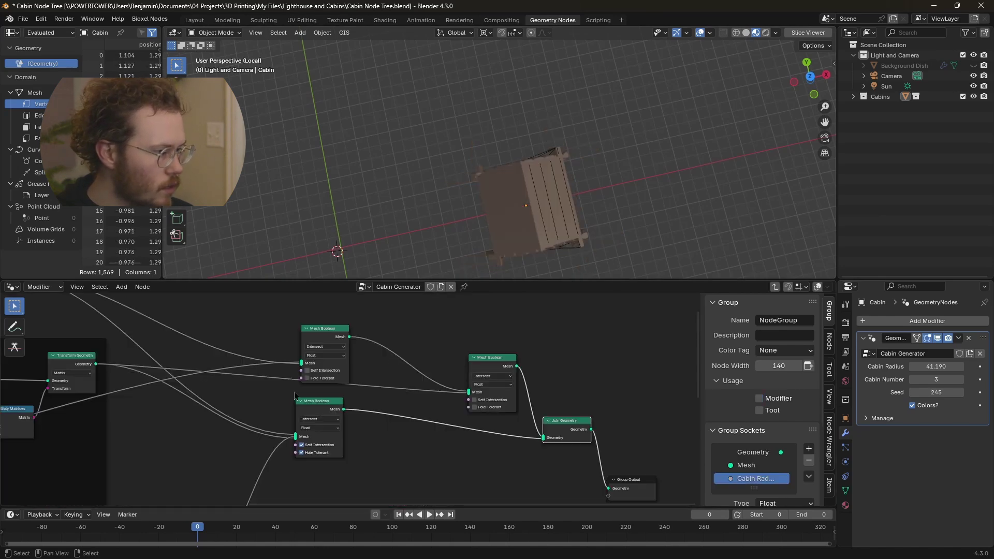
middle_drag(295, 395, 363, 394)
scroll(362, 393, down, 4)
scroll(407, 318, up, 4)
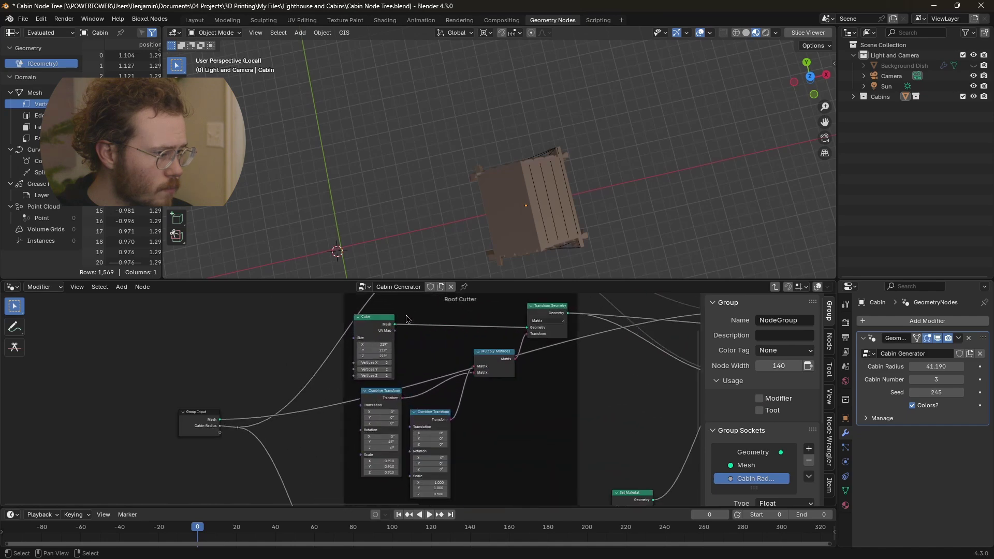
scroll(407, 318, down, 1)
middle_drag(357, 381, 318, 431)
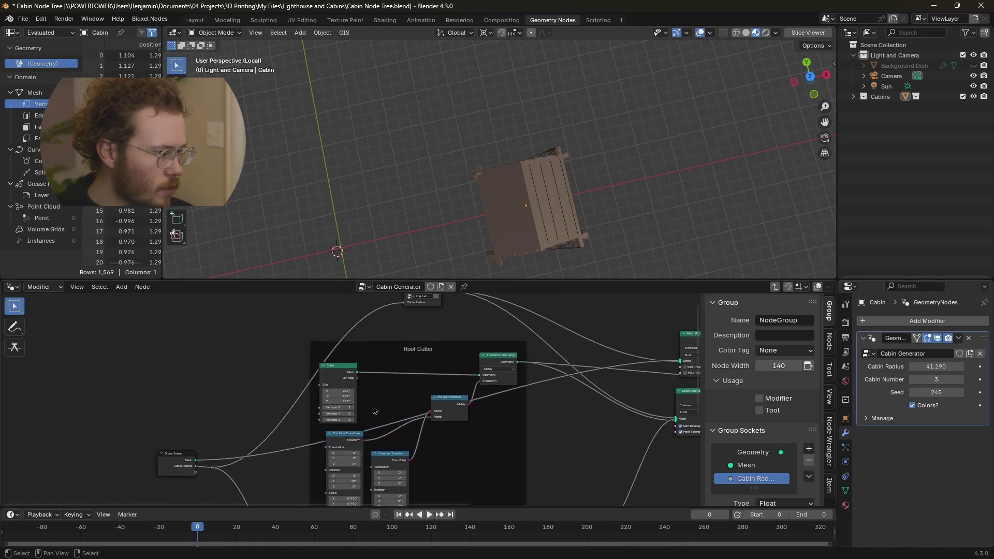
middle_drag(345, 384, 292, 371)
ctrl+shift+click(444, 355)
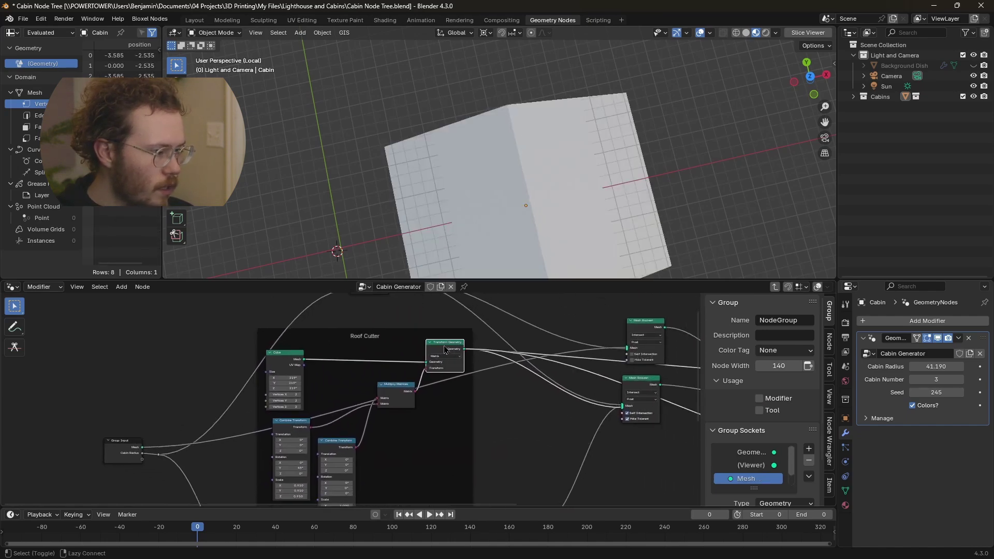
mouse_move(551, 189)
middle_down()
mouse_move(532, 67)
mouse_move(555, 83)
mouse_move(536, 176)
middle_up()
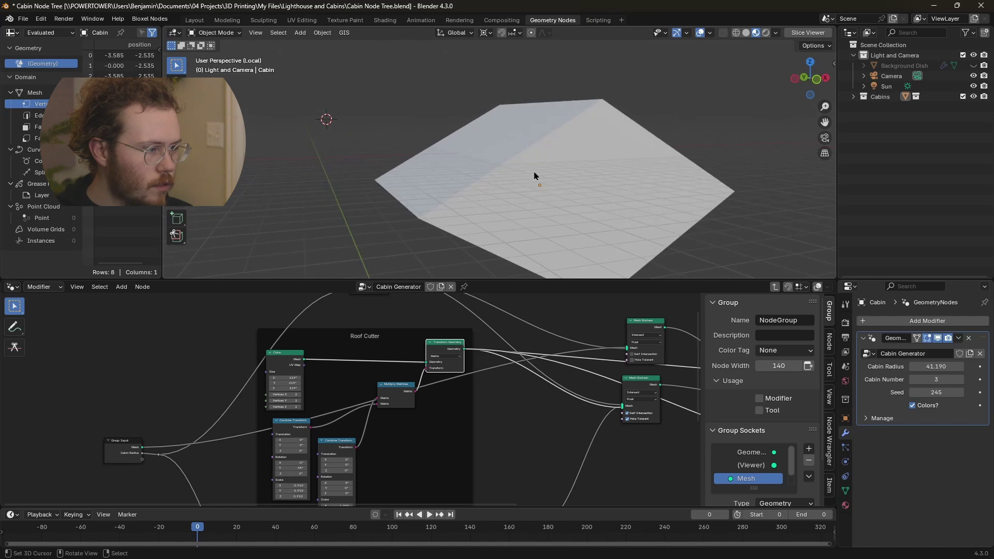
Enlarge the node editor around the Roof Cutter frame and shift its second Combine Transform node slightly upward.
scroll(284, 408, up, 1)
middle_drag(284, 408, 341, 370)
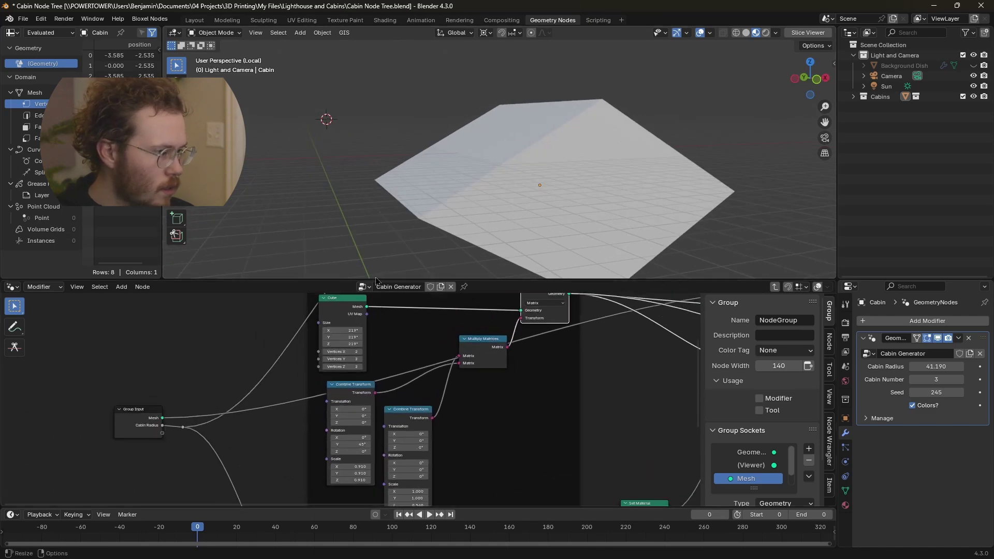
drag(376, 276, 376, 175)
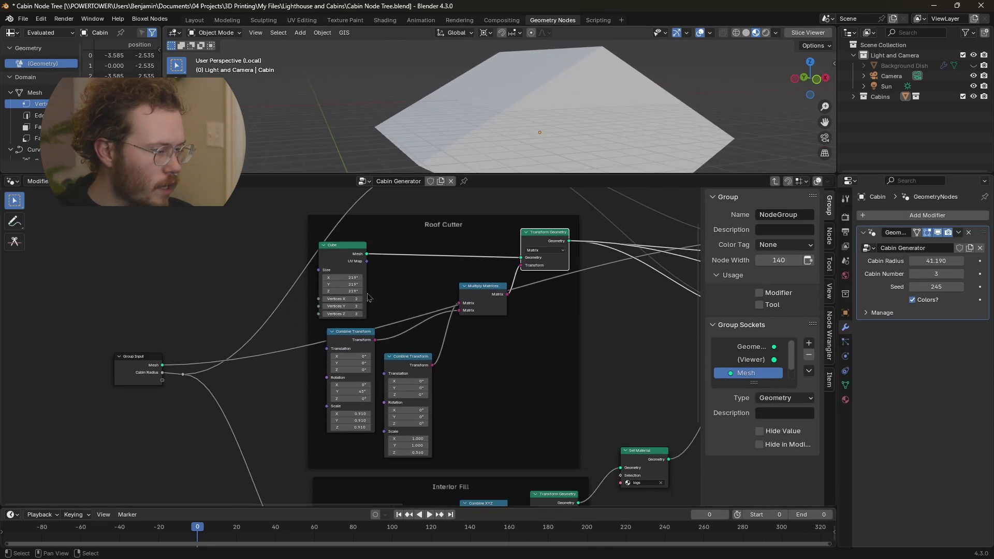
scroll(344, 272, up, 1)
middle_drag(347, 263, 394, 273)
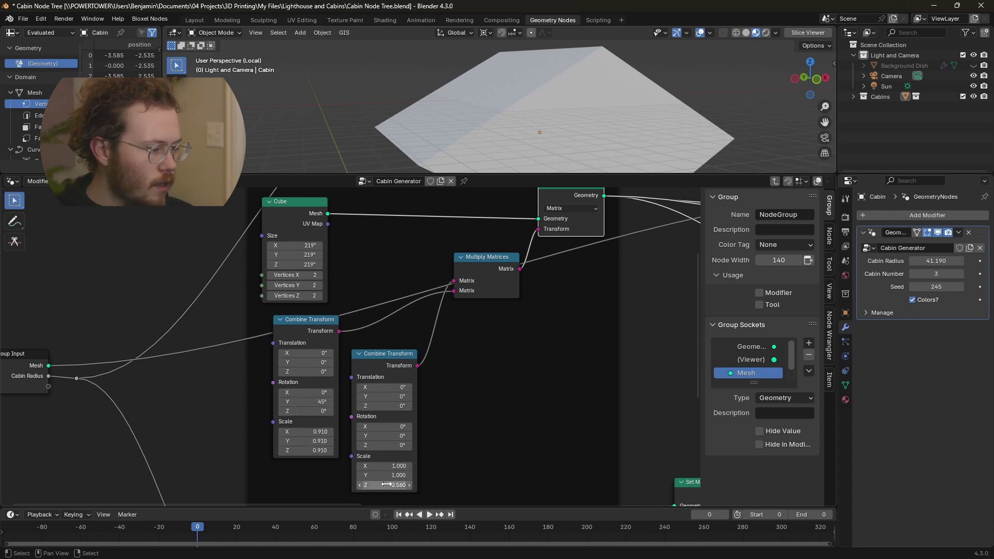
mouse_move(387, 484)
mouse_down()
mouse_move(398, 485)
mouse_move(386, 484)
mouse_up()
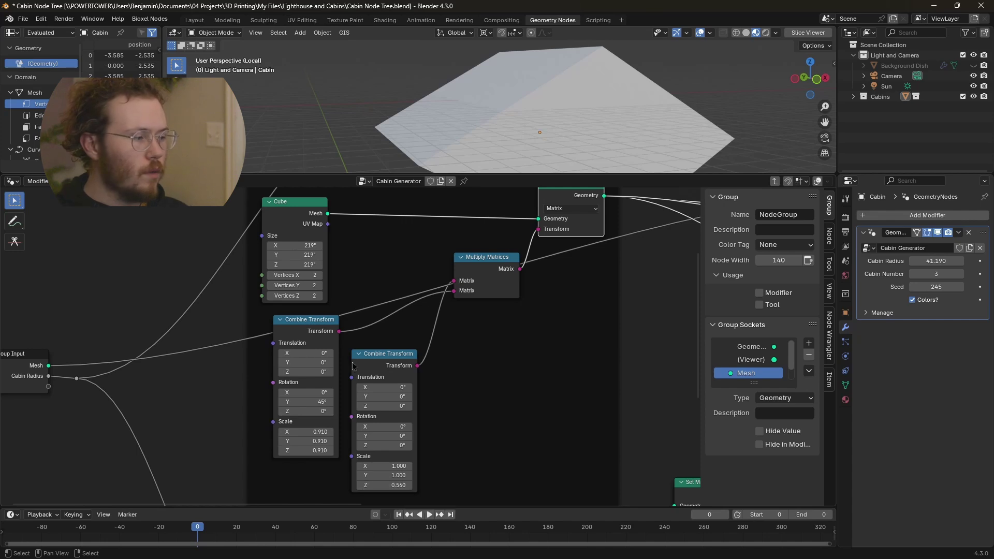
drag(374, 368, 374, 358)
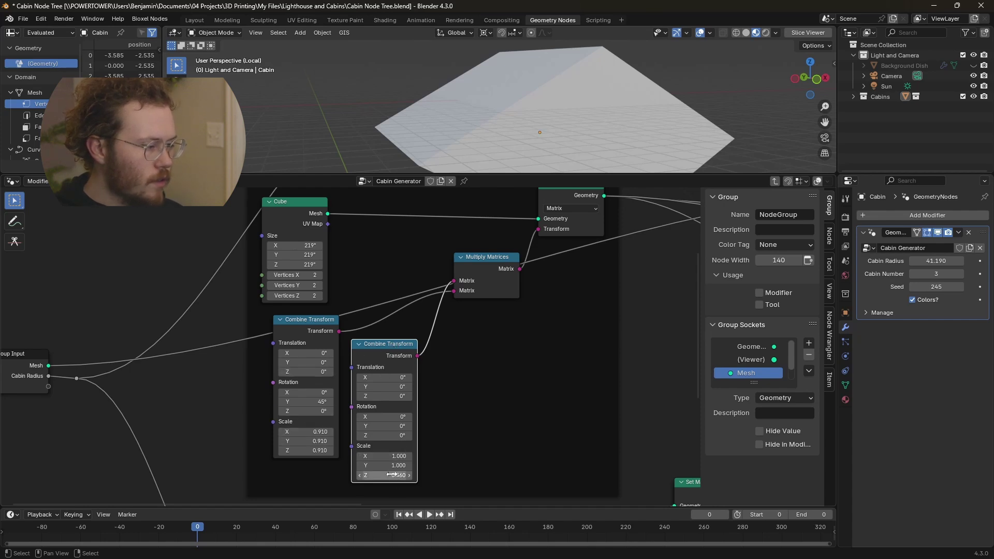
Test Z scales of 0.660 and 0.26 on the Roof Cutter's second Combine Transform node, undoing each change.
middle_drag(481, 93, 543, 75)
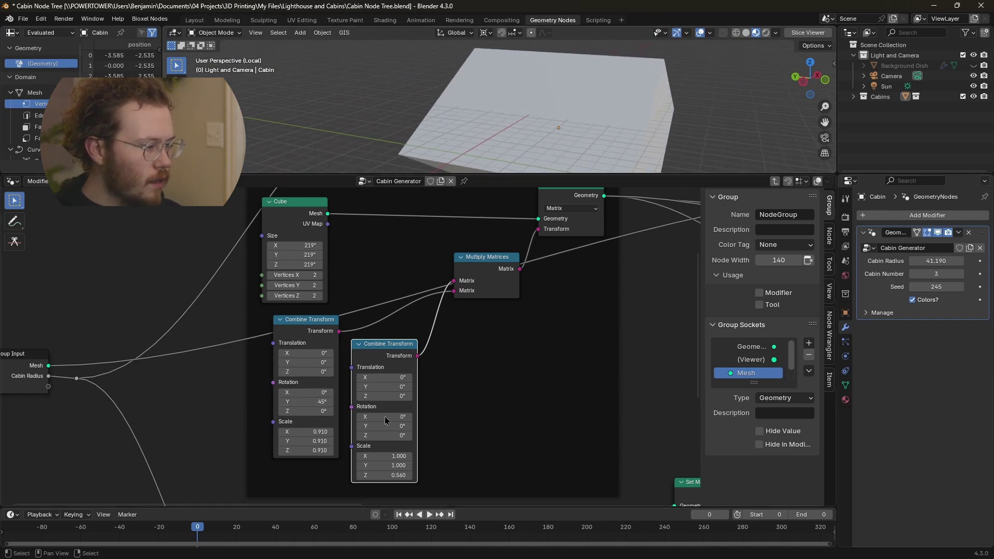
mouse_move(392, 476)
mouse_down()
mouse_move(379, 476)
mouse_move(401, 475)
mouse_up()
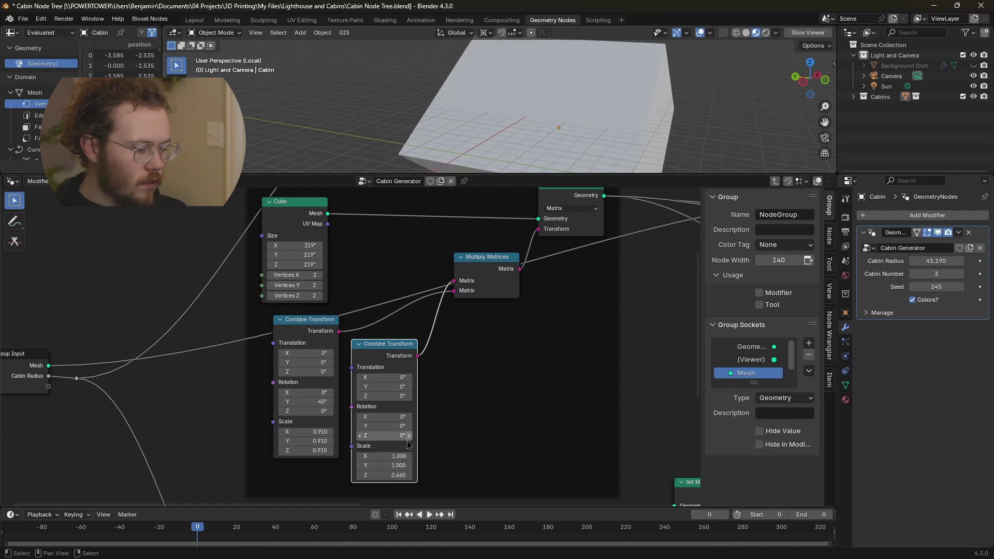
key(ctrl+z)
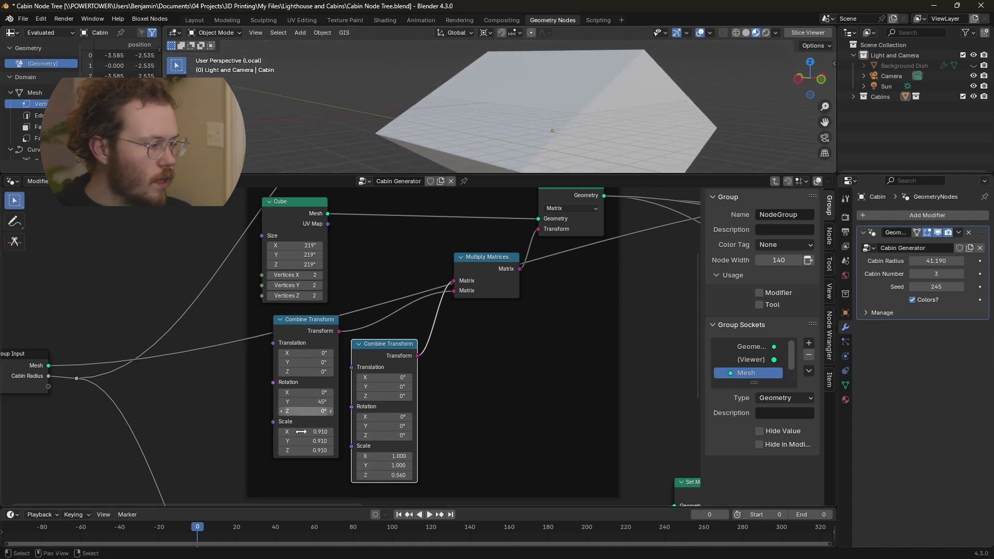
middle_drag(607, 98, 581, 98)
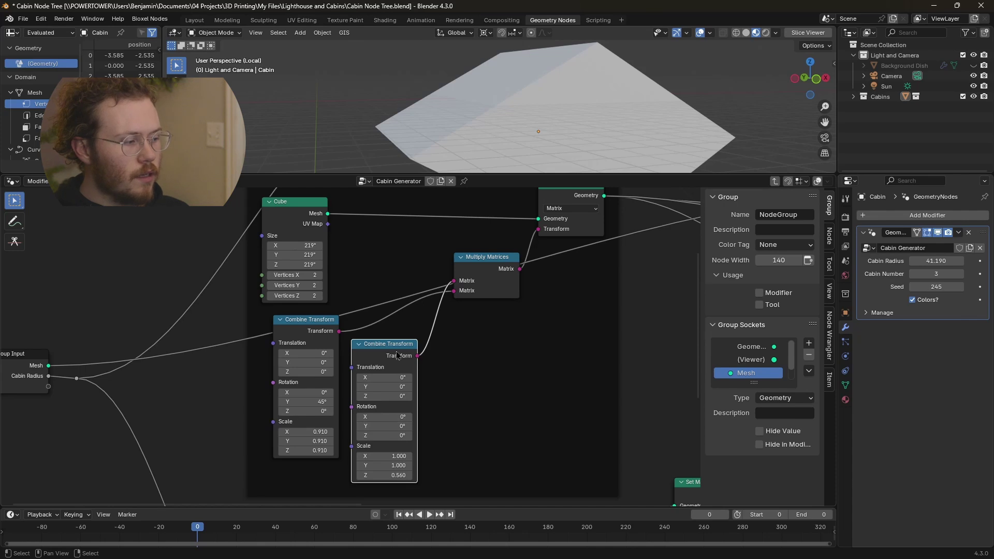
click(386, 475)
text(0.26)
key(Return)
key(ctrl+z)
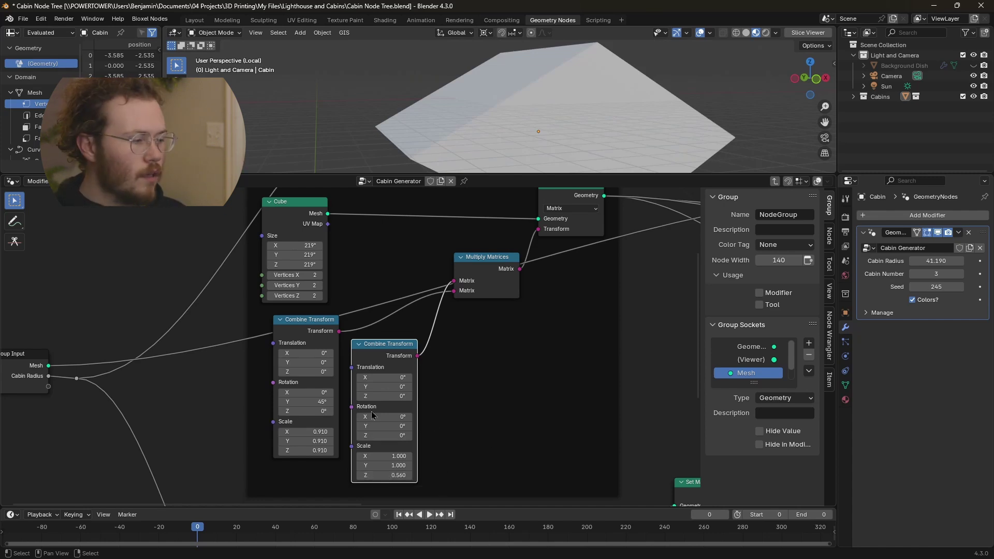
Preview the output of the Mesh Boolean node that intersects the walls with the roof cutter before Join Geometry.
scroll(415, 402, down, 5)
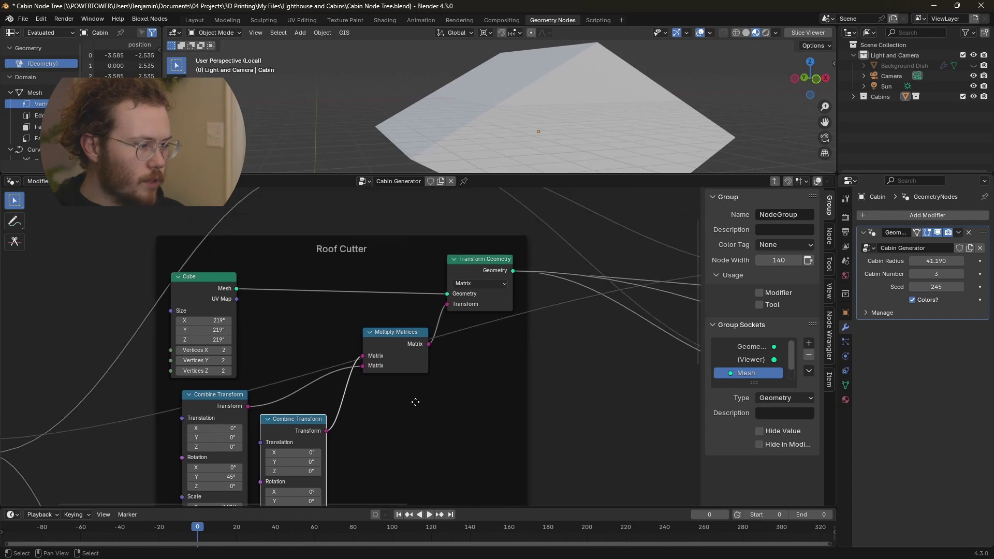
scroll(368, 293, up, 2)
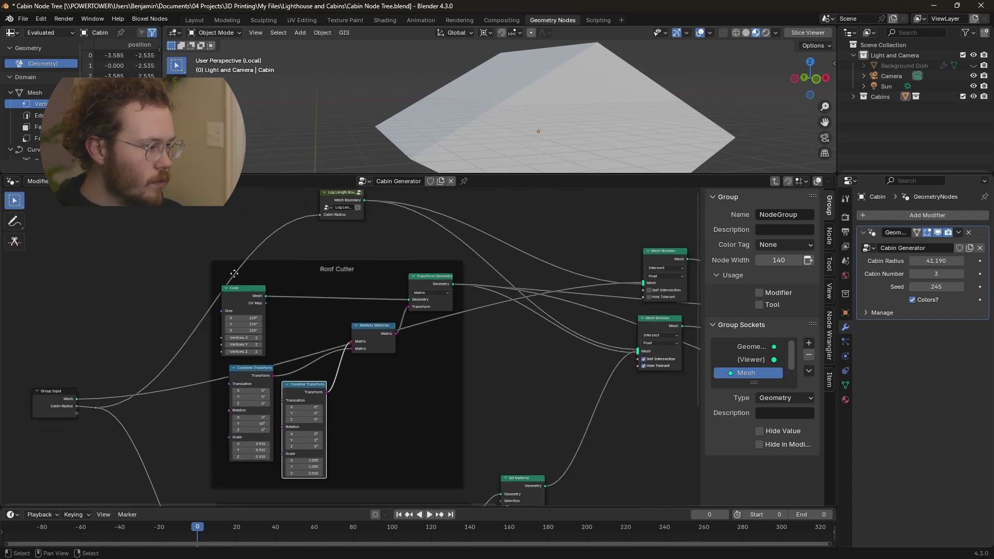
middle_drag(429, 321, 305, 328)
ctrl+scroll(342, 325, right, 2)
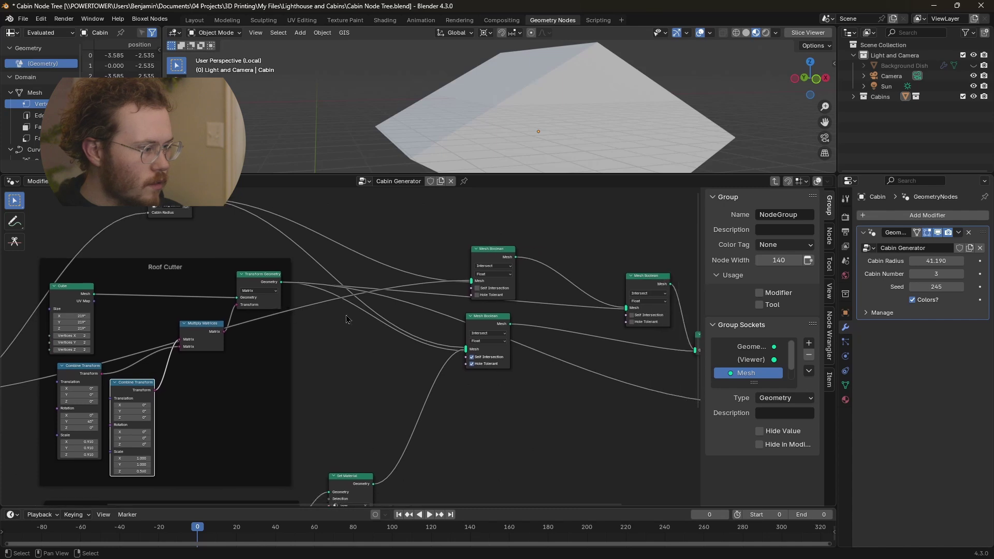
ctrl+scroll(607, 286, right, 1)
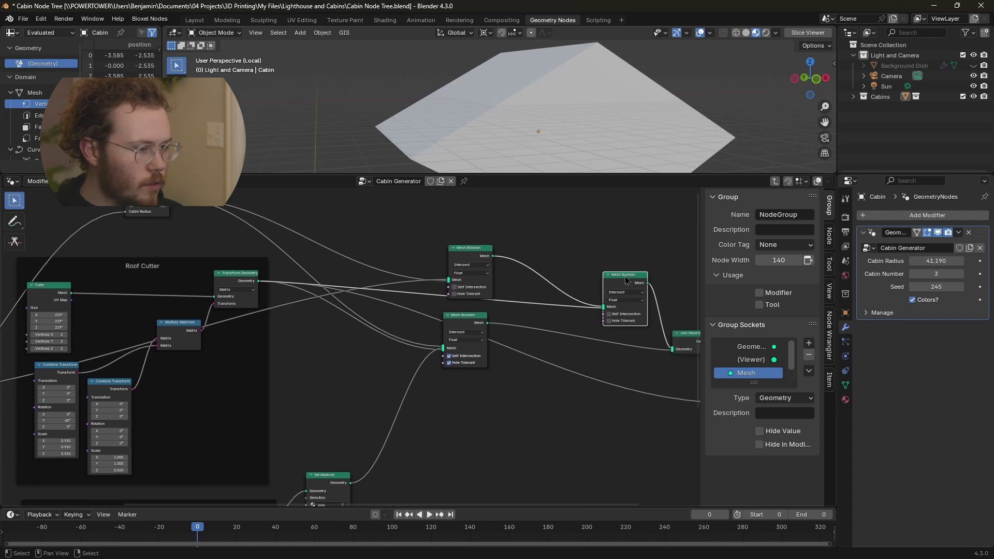
ctrl+scroll(609, 298, right, 2)
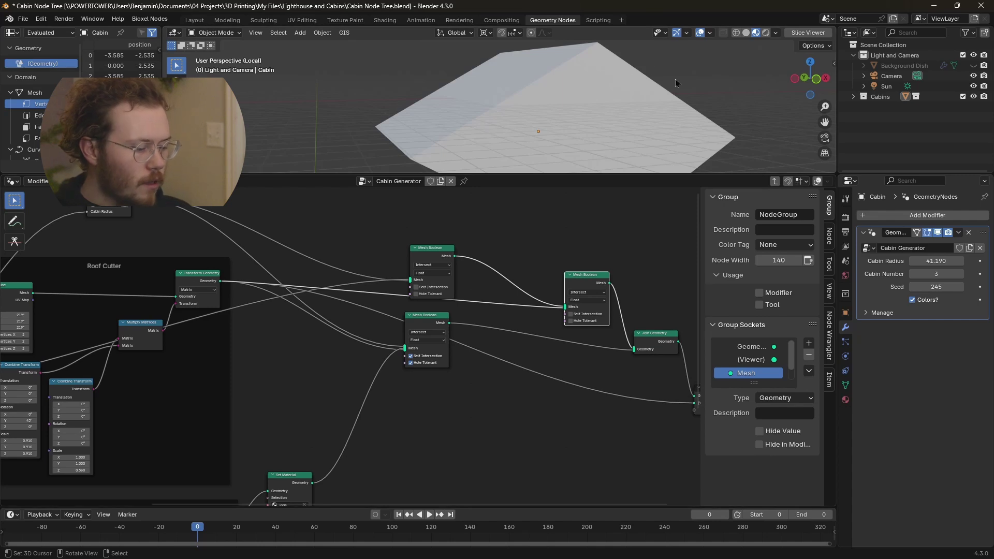
middle_drag(614, 289, 414, 264)
ctrl+shift+click(414, 264)
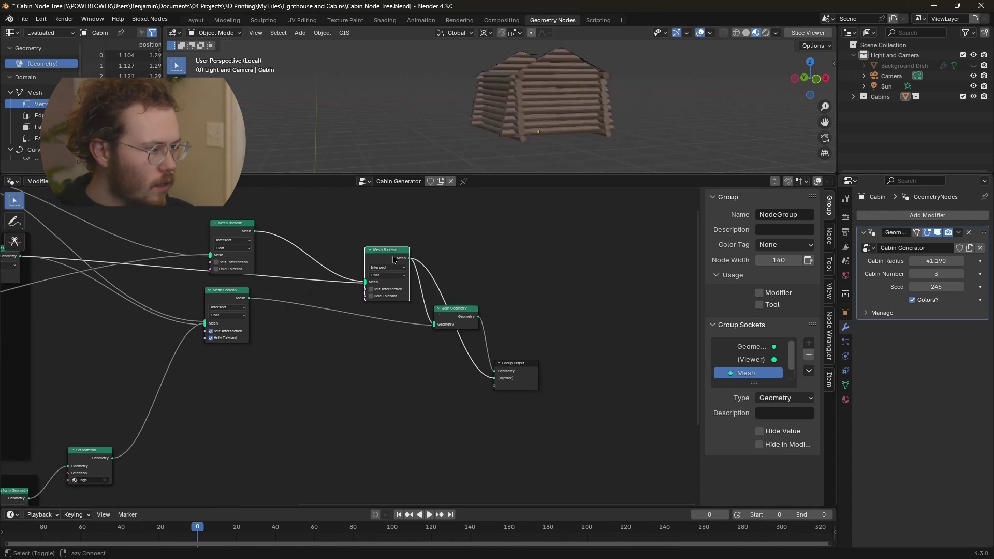
Preview the output of the Log Length Boundary group node and widen the node until its full name fits.
middle_drag(616, 111, 562, 111)
middle_drag(218, 272, 440, 329)
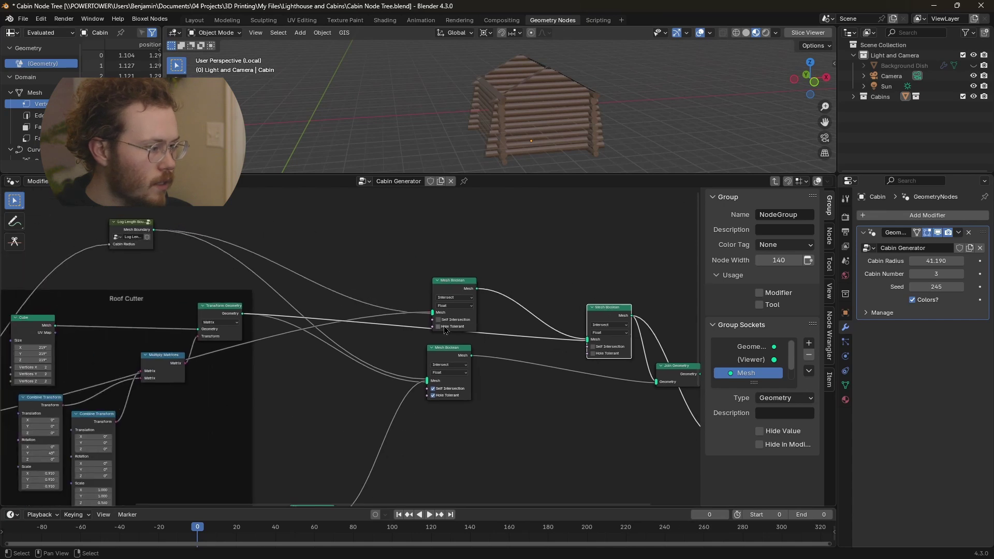
middle_drag(544, 119, 560, 97)
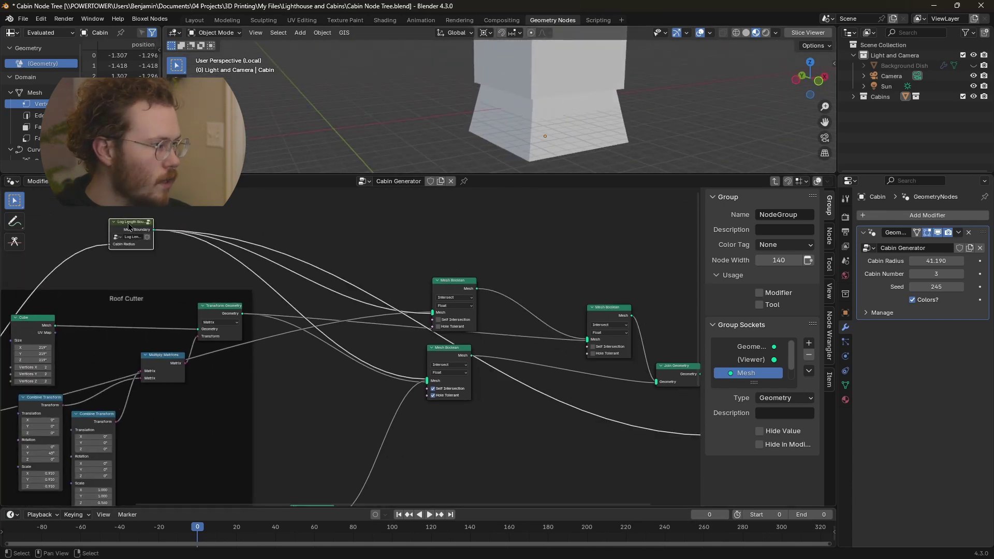
scroll(122, 218, up, 6)
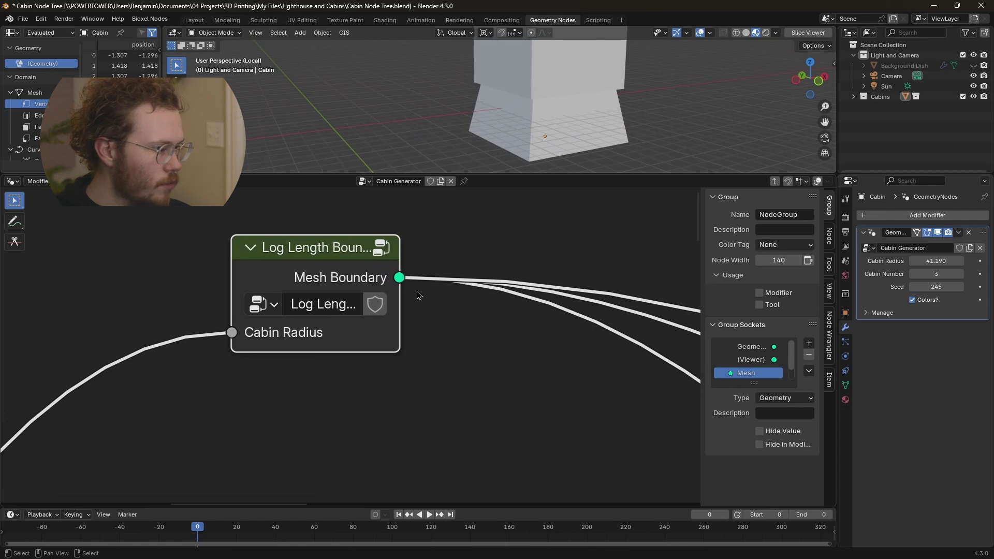
drag(403, 303, 459, 303)
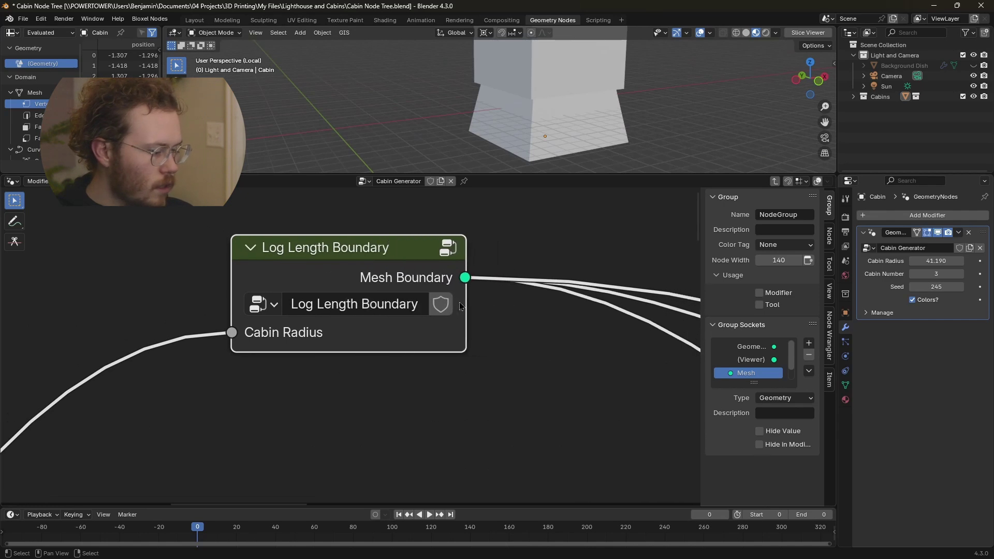
Open the Log Length Boundary group and examine its nodes from the Cabin Radius input through the math nodes to the two cubes.
key(Tab)
scroll(362, 328, down, 6)
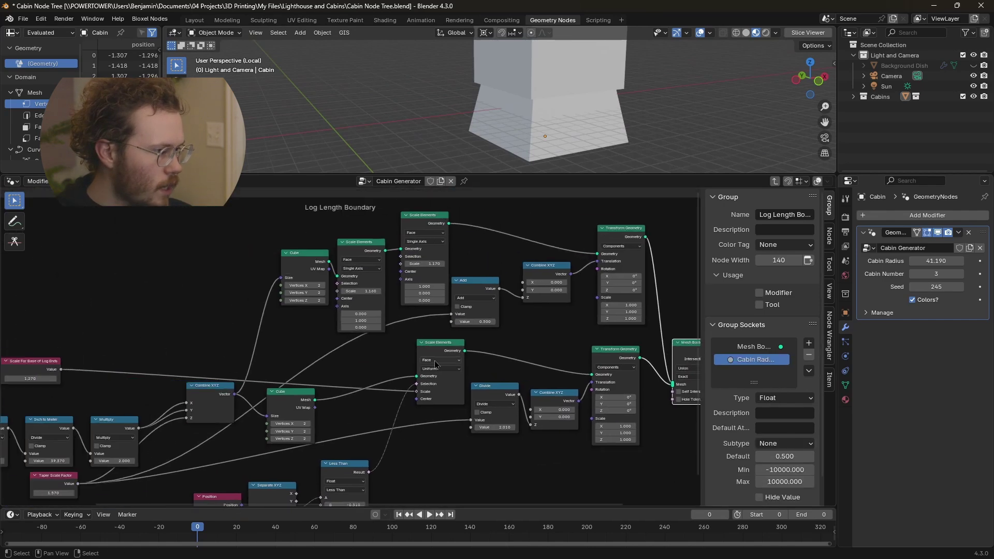
scroll(367, 330, up, 3)
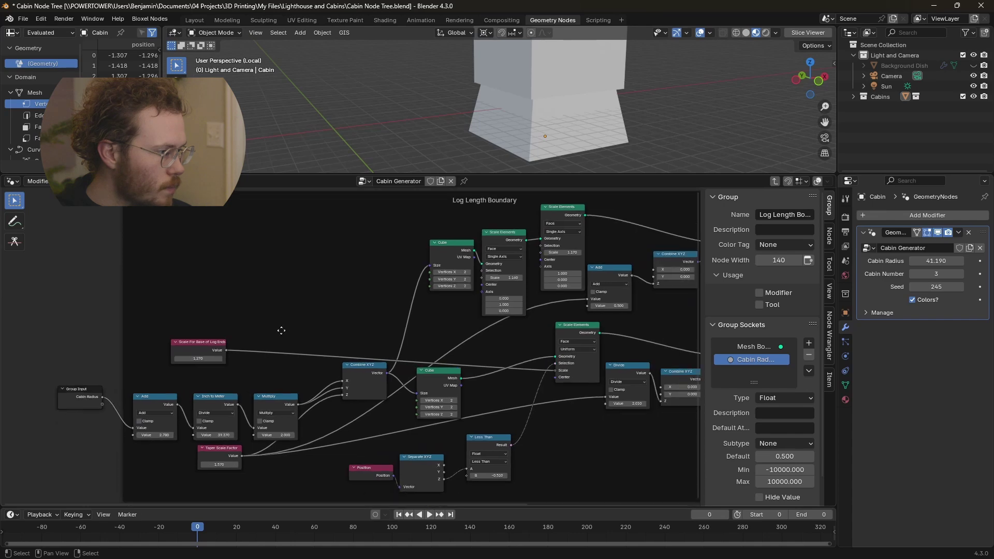
scroll(220, 333, up, 1)
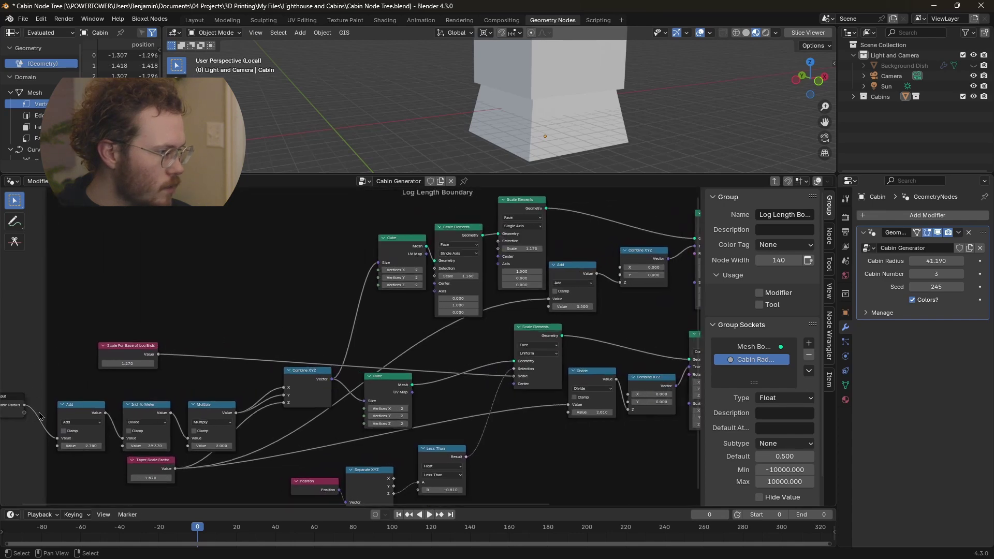
middle_drag(95, 392, 144, 380)
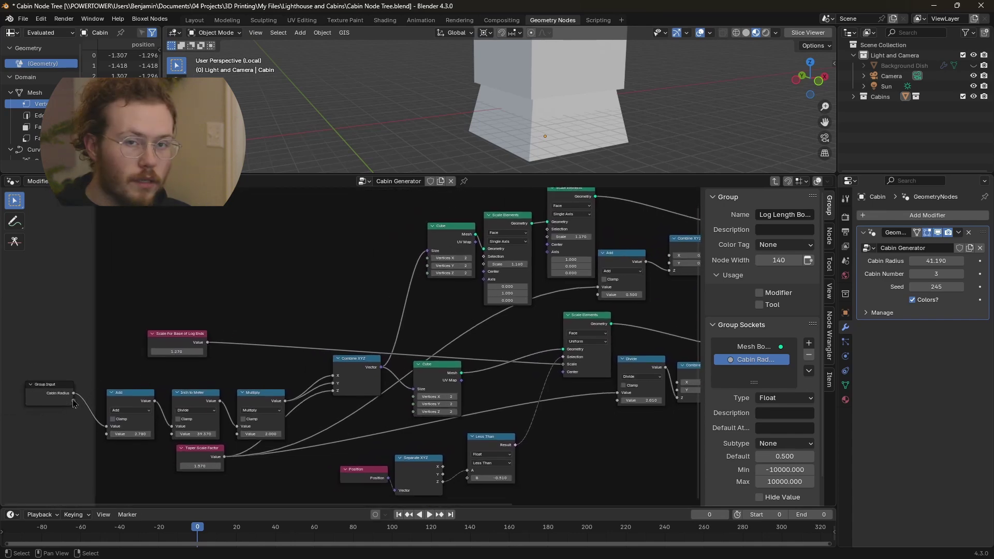
middle_drag(293, 359, 248, 359)
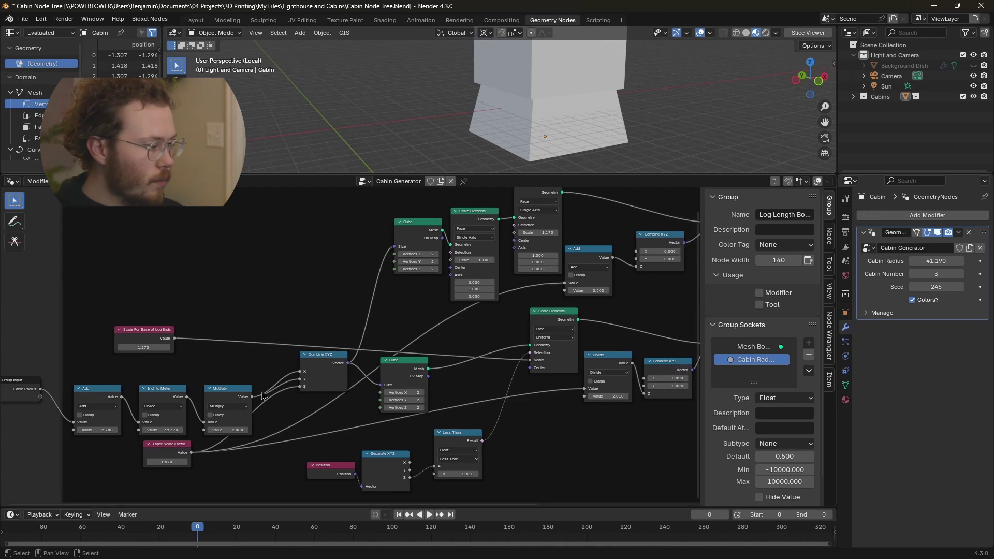
middle_drag(263, 395, 244, 397)
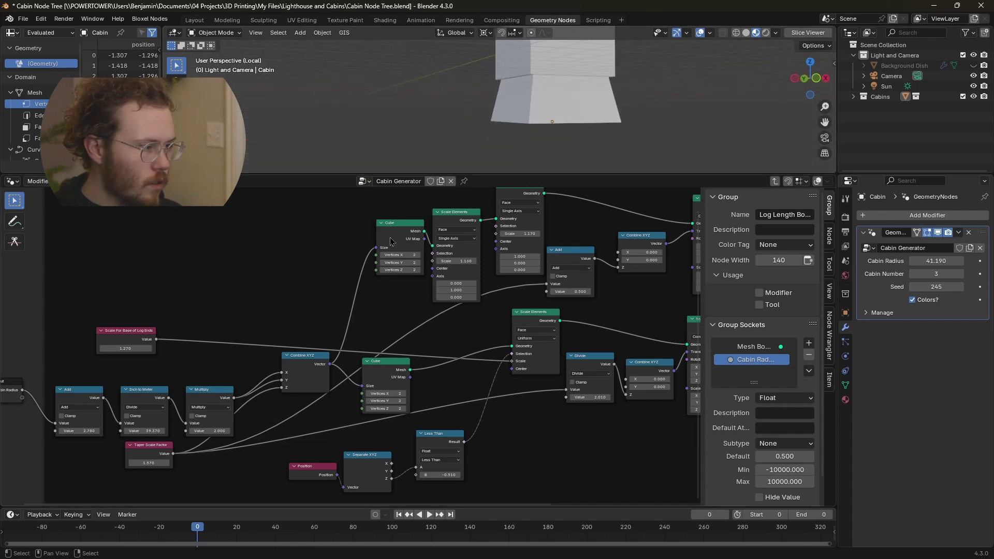
middle_drag(391, 242, 377, 282)
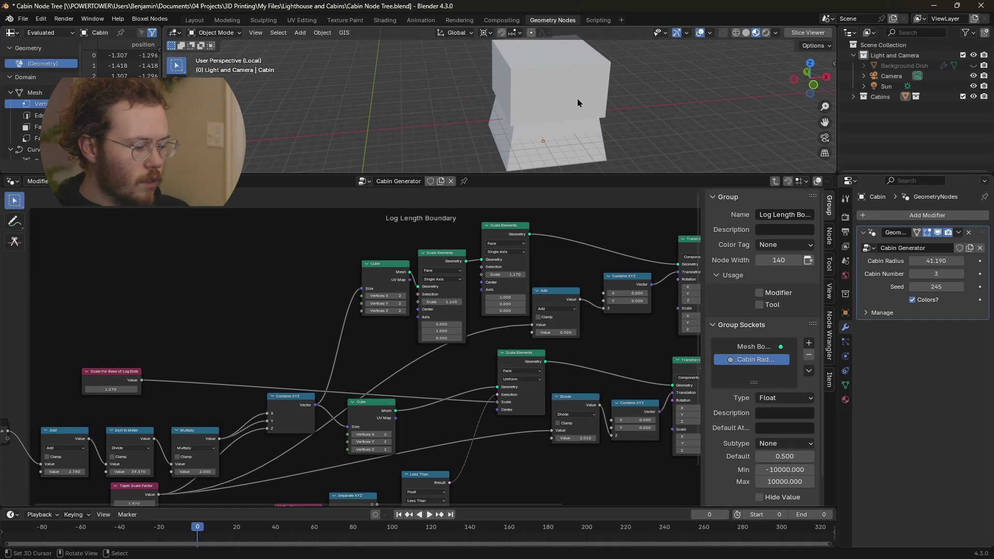
Enlarge the 3D viewport above the node editor and view the boundary mesh from a low side angle.
drag(470, 175, 470, 258)
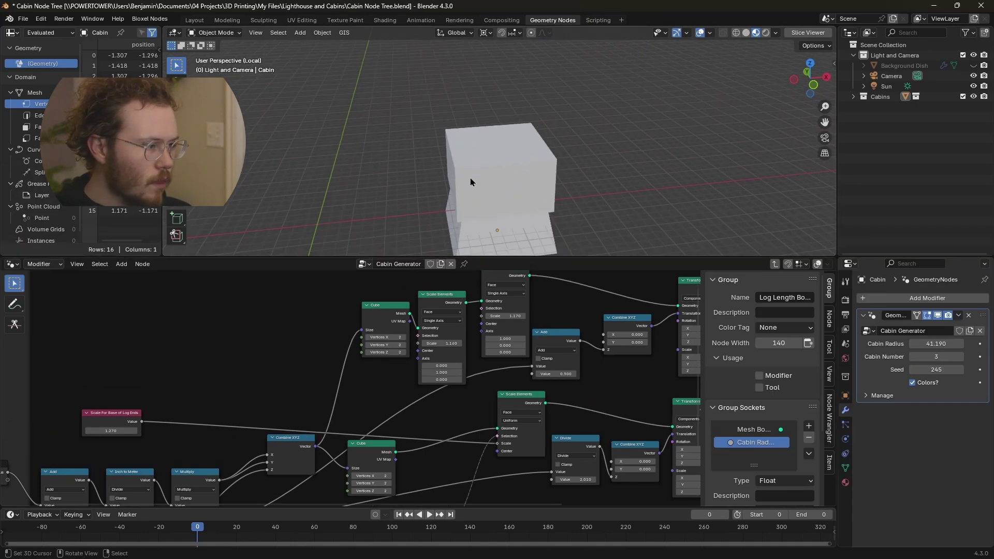
middle_drag(471, 181, 484, 166)
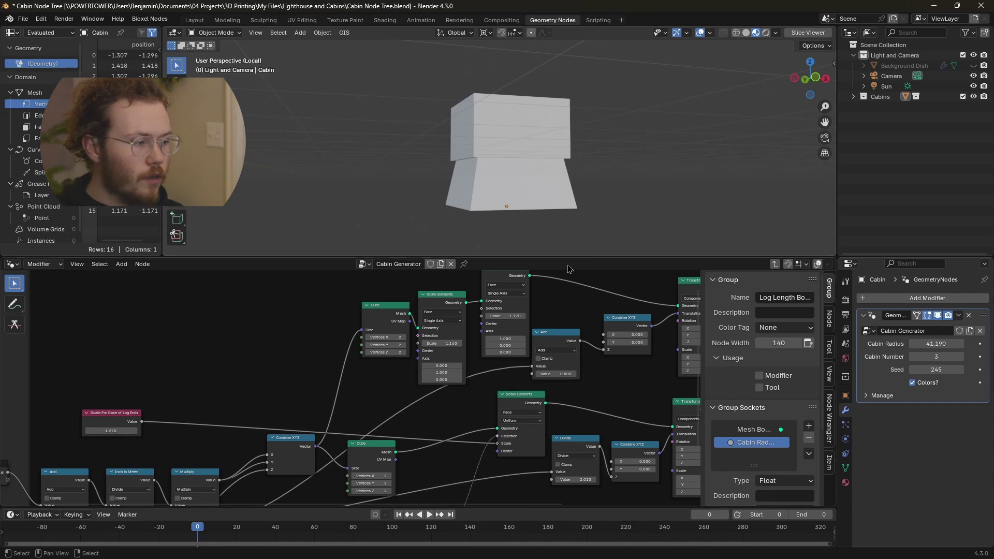
drag(579, 257, 579, 230)
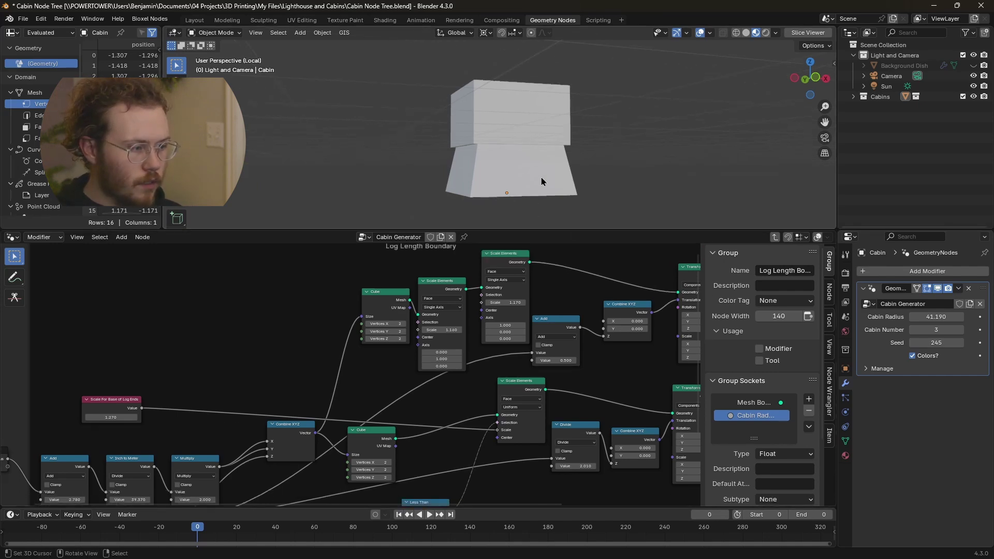
Preview the upper branch of the Log Length Boundary node by node: Cube, both Single Axis Scale Elements nodes and Transform Geometry.
middle_drag(352, 326, 304, 336)
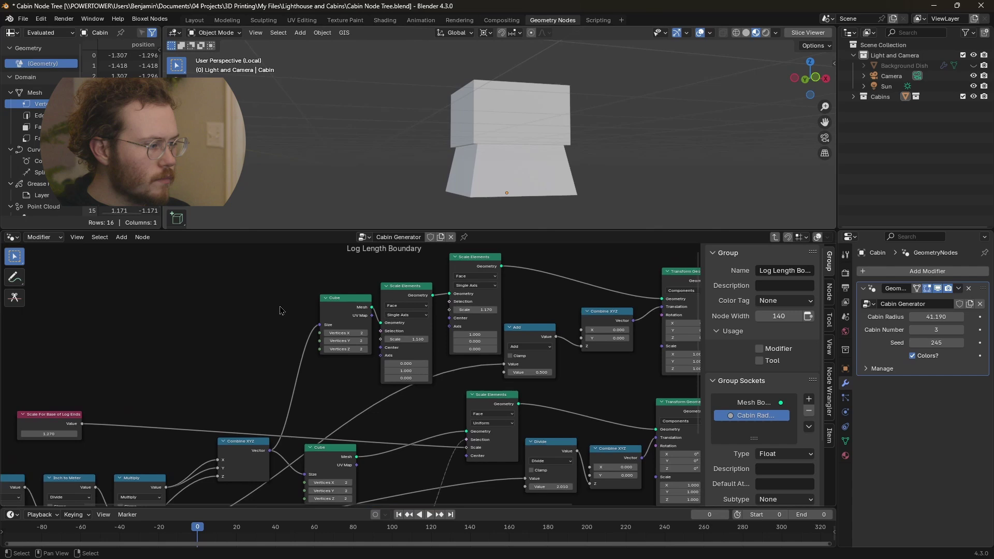
ctrl+shift+click(356, 308)
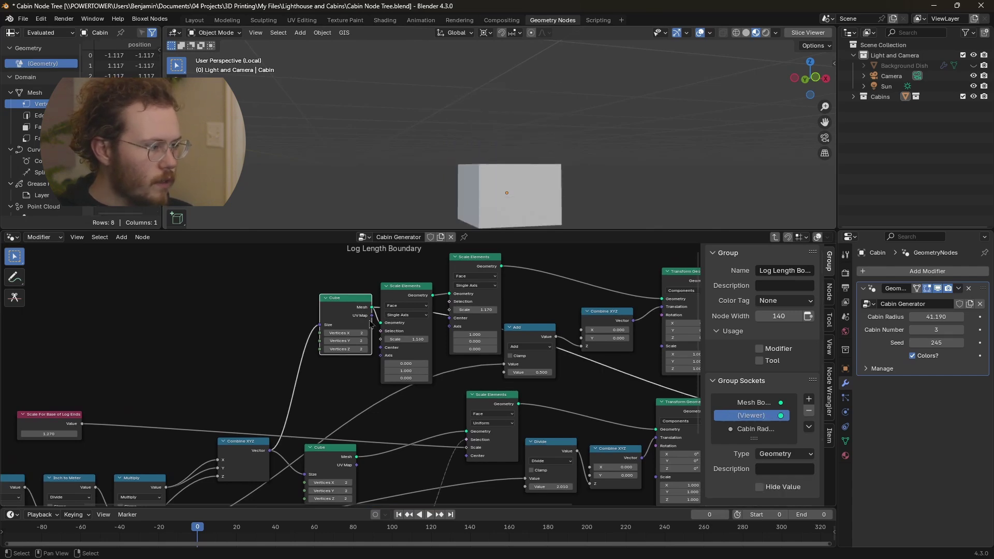
middle_drag(372, 324, 243, 338)
ctrl+shift+click(280, 311)
ctrl+shift+click(354, 290)
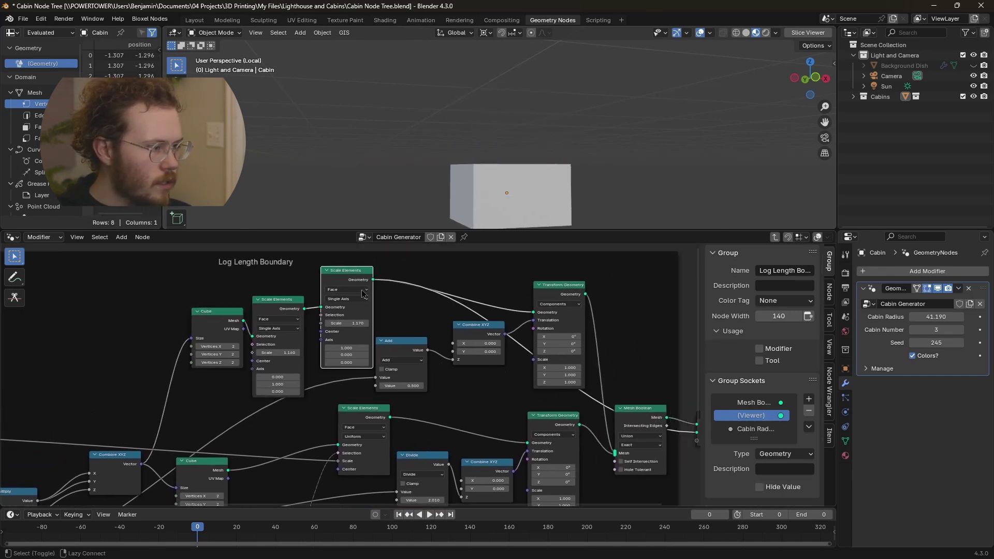
middle_drag(566, 298, 444, 304)
ctrl+shift+click(431, 313)
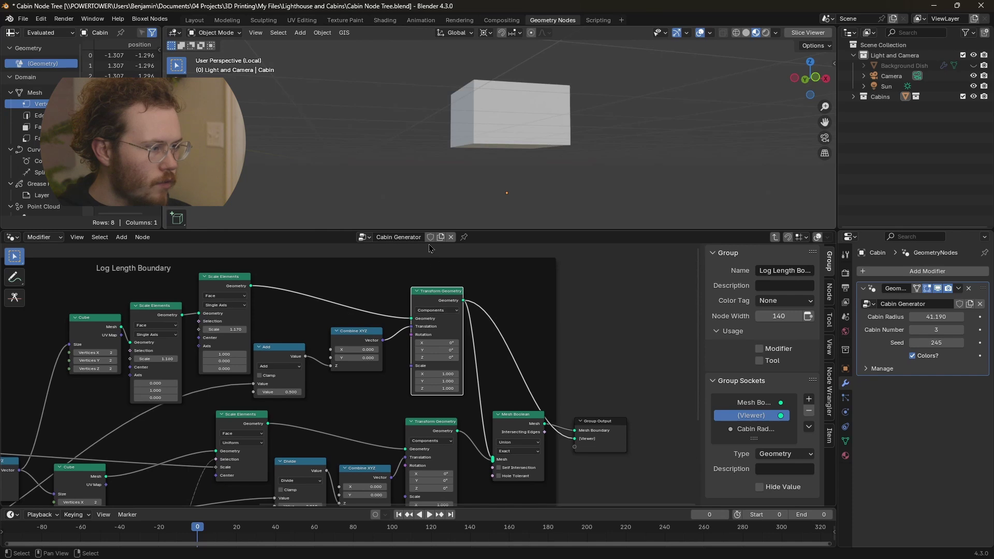
Preview the lower branch's Cube and Uniform Scale Elements nodes and examine the Less Than node that drives the face selection.
middle_drag(183, 421, 371, 341)
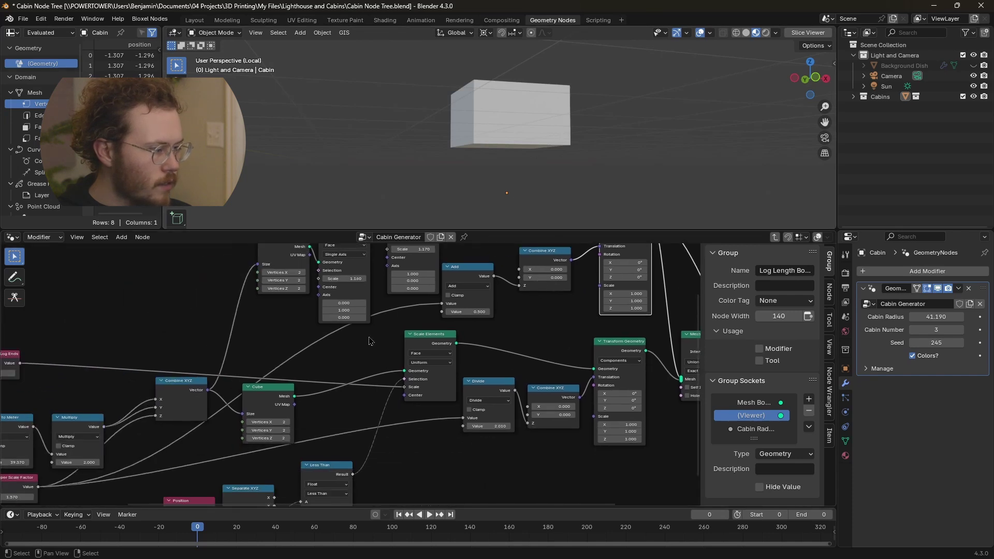
ctrl+shift+click(268, 414)
middle_drag(429, 358, 468, 326)
ctrl+shift+click(317, 373)
scroll(468, 326, down, 1)
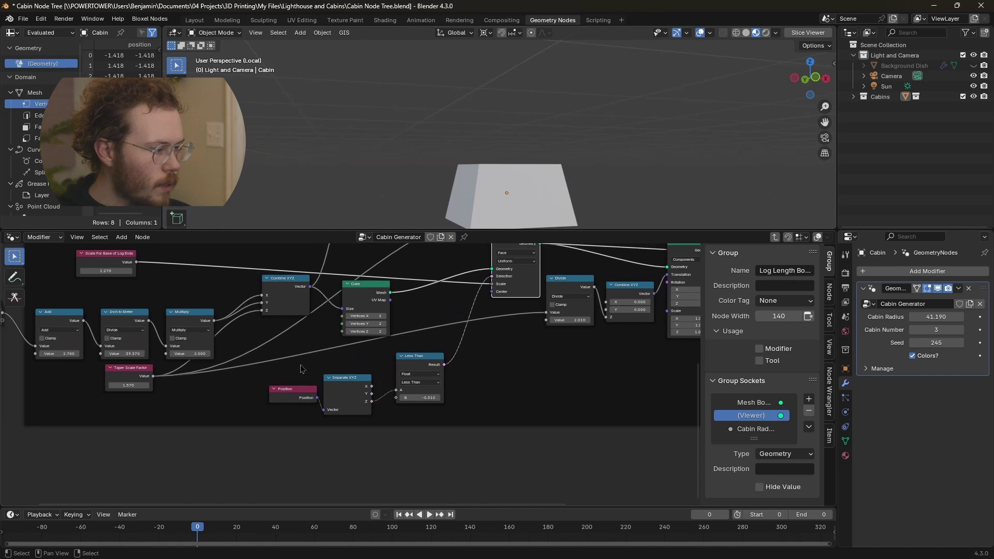
scroll(393, 375, up, 2)
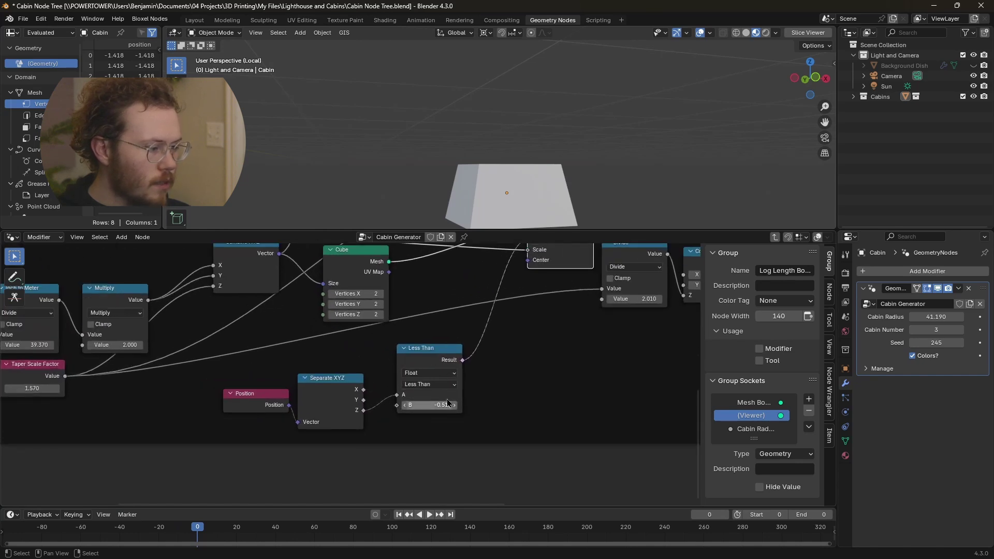
scroll(462, 321, up, 2)
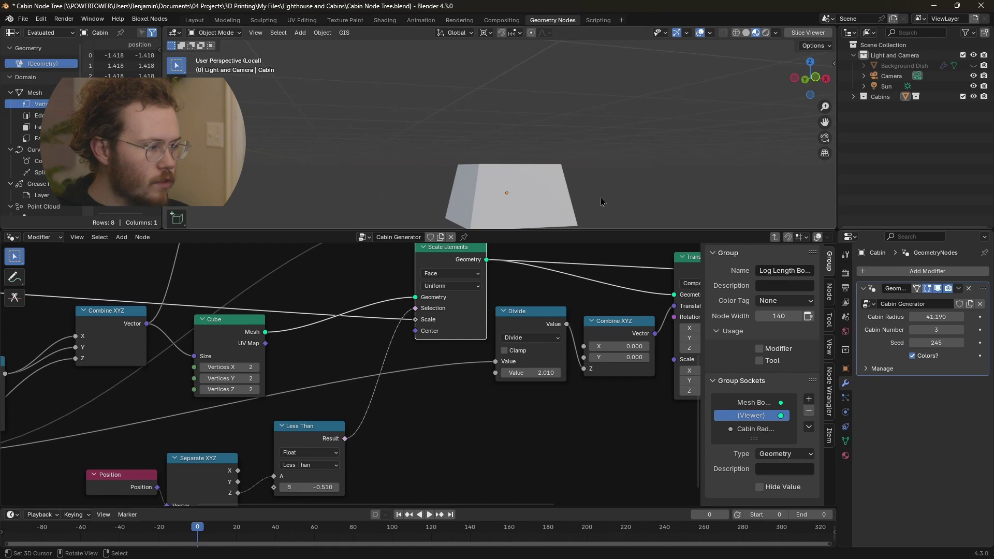
Preview the Union Mesh Boolean's output inside the Log Length Boundary group and return to the parent NodeGroup.
middle_drag(429, 331, 274, 389)
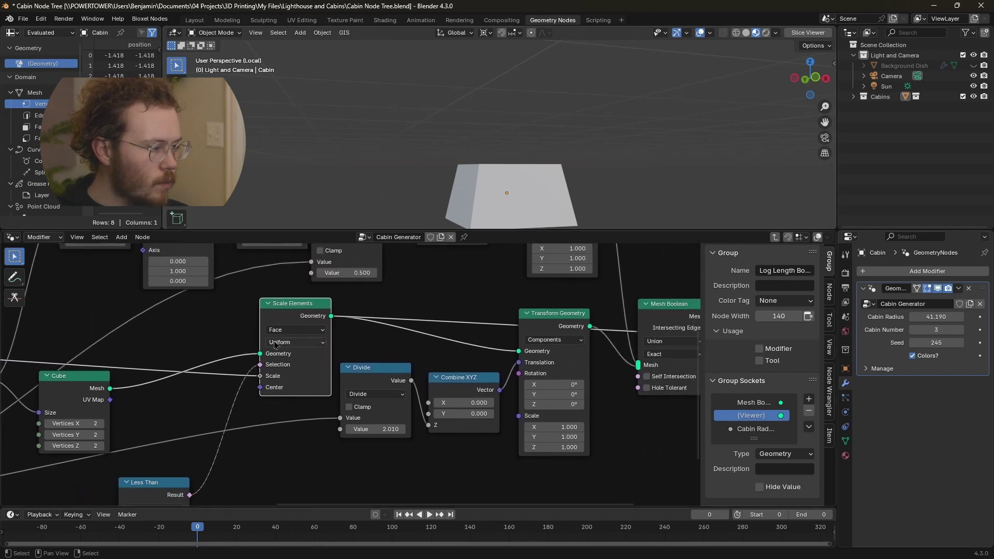
scroll(410, 354, right, 3)
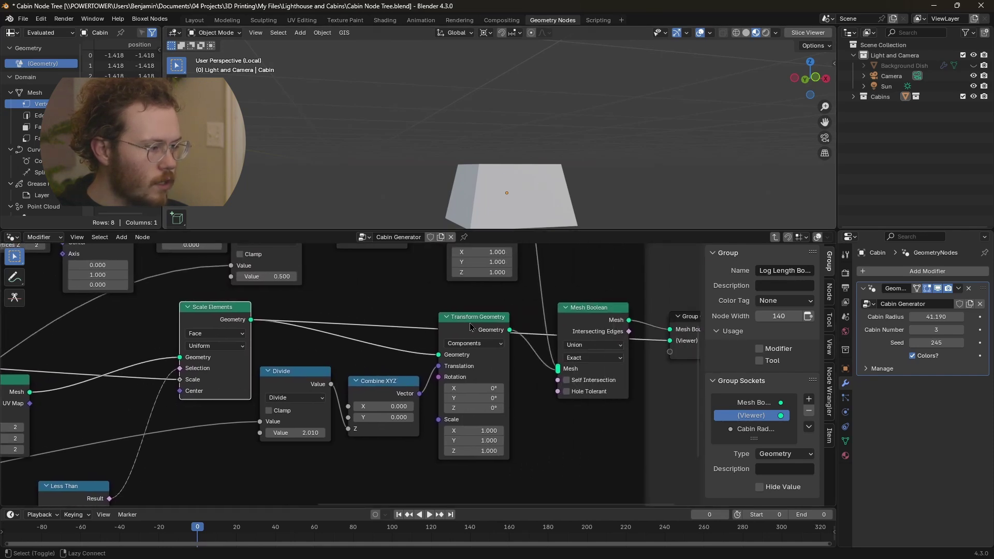
scroll(470, 326, right, 6)
ctrl+shift+click(434, 297)
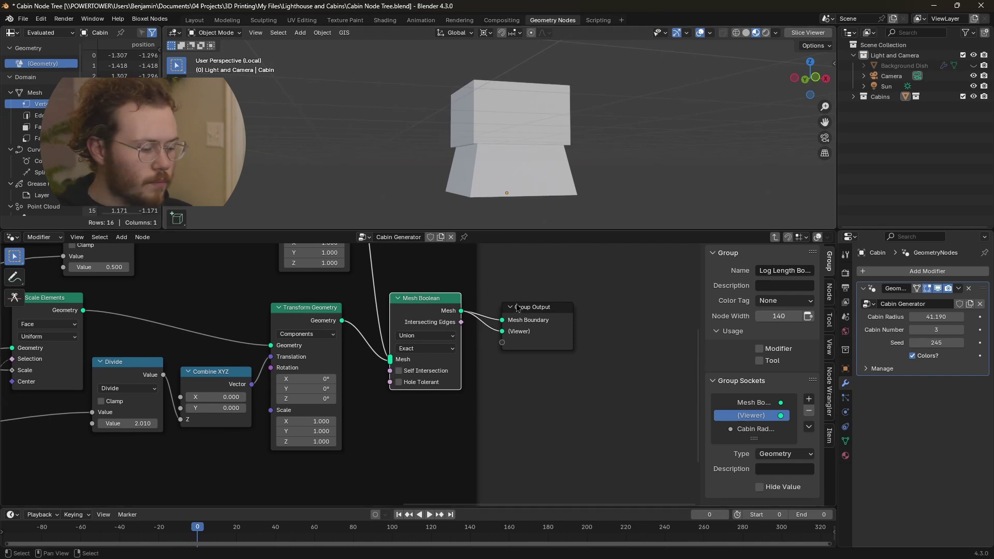
key(Tab)
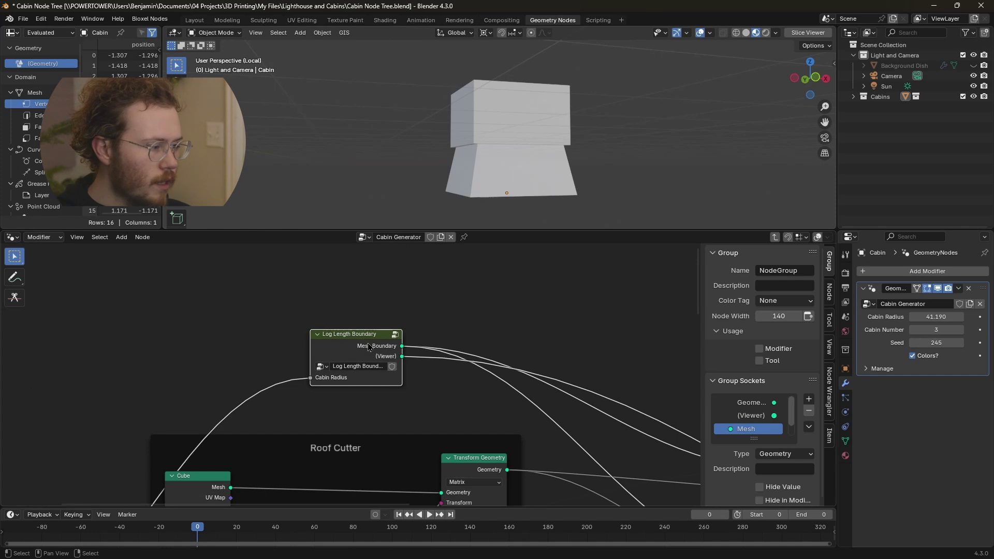
mouse_move(369, 347)
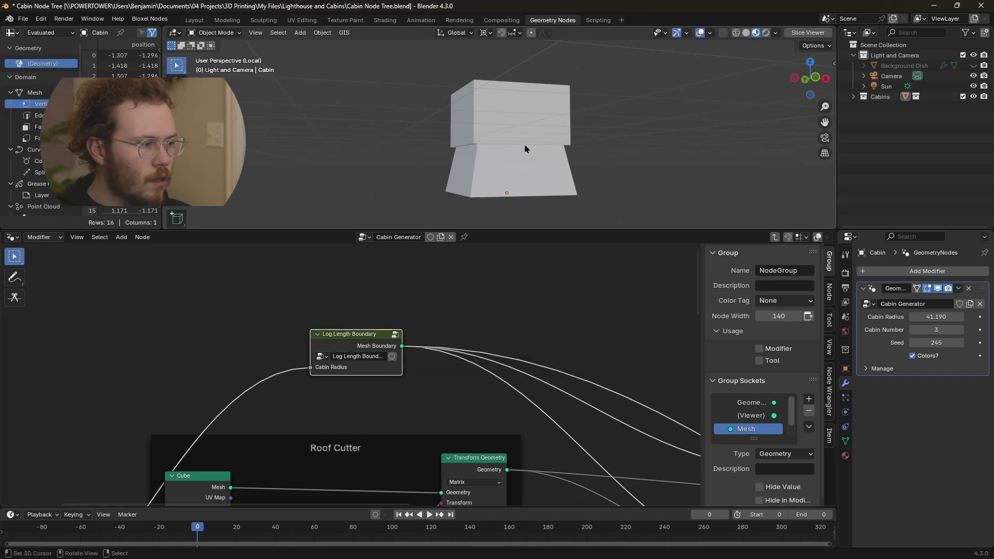
Preview the output of the Intersect Mesh Boolean feeding Join Geometry and view the trimmed walls from above.
scroll(574, 396, down, 1)
middle_drag(575, 397, 306, 313)
scroll(305, 313, down, 2)
middle_drag(372, 313, 331, 300)
middle_drag(446, 358, 179, 305)
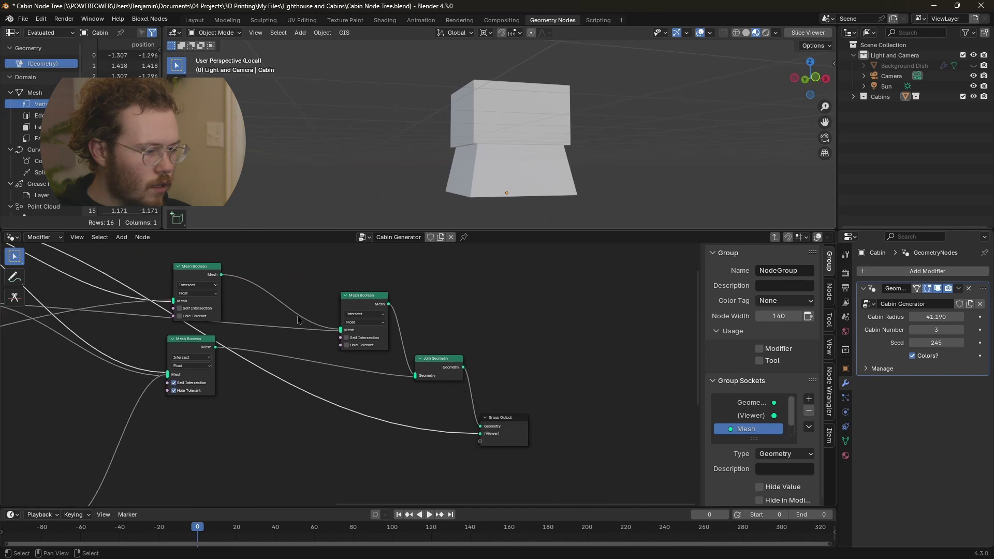
ctrl+shift+click(370, 301)
middle_drag(465, 182, 538, 142)
Look down into the cabin's interior and preview the Cube and Transform Geometry outputs of the Interior Fill frame.
middle_drag(277, 278, 493, 291)
scroll(405, 339, down, 3)
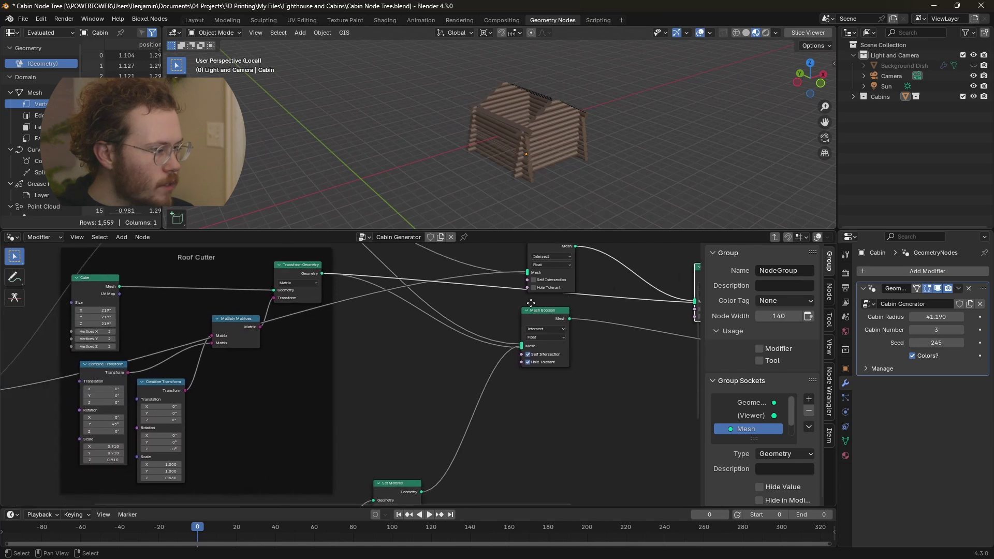
scroll(424, 346, up, 1)
middle_drag(370, 407, 399, 362)
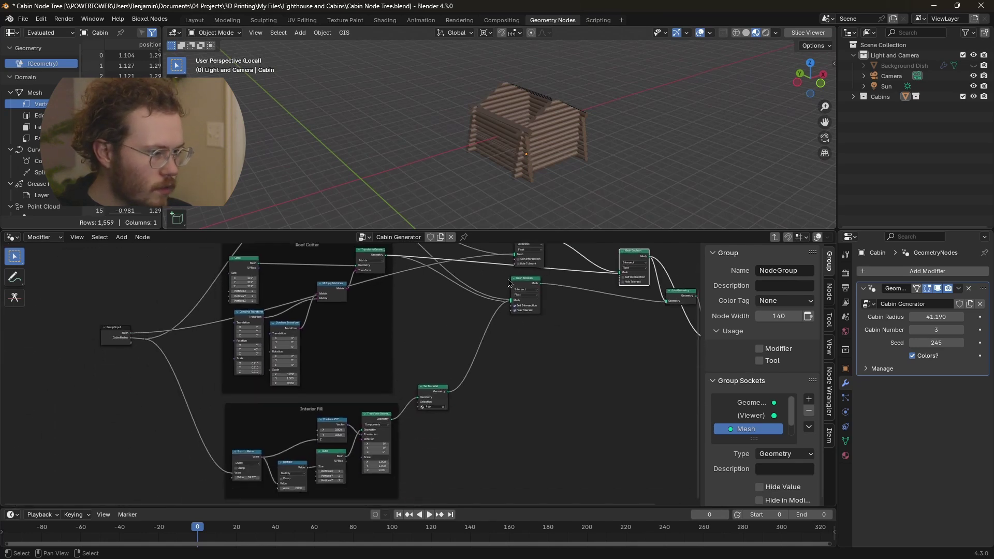
middle_drag(310, 418, 319, 373)
scroll(391, 337, up, 3)
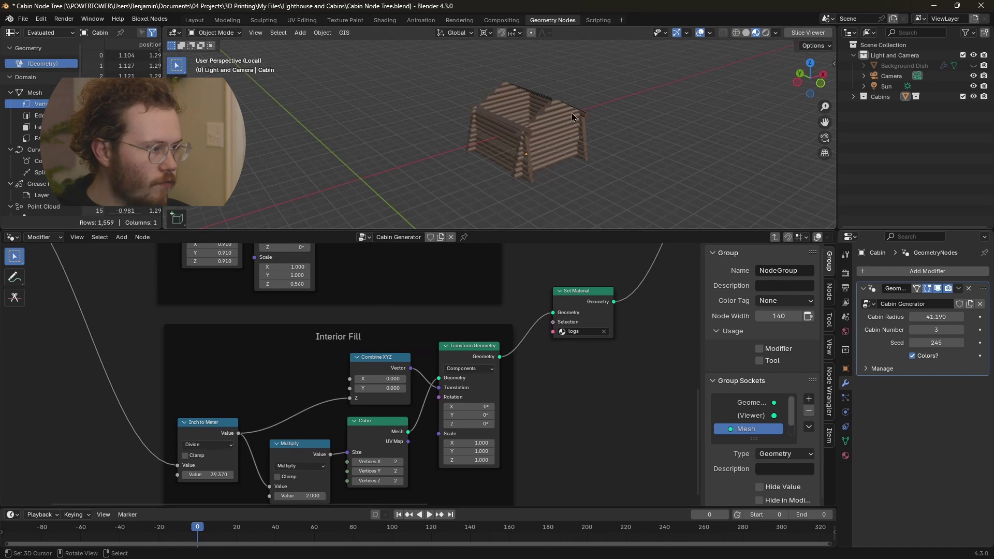
middle_drag(571, 113, 468, 181)
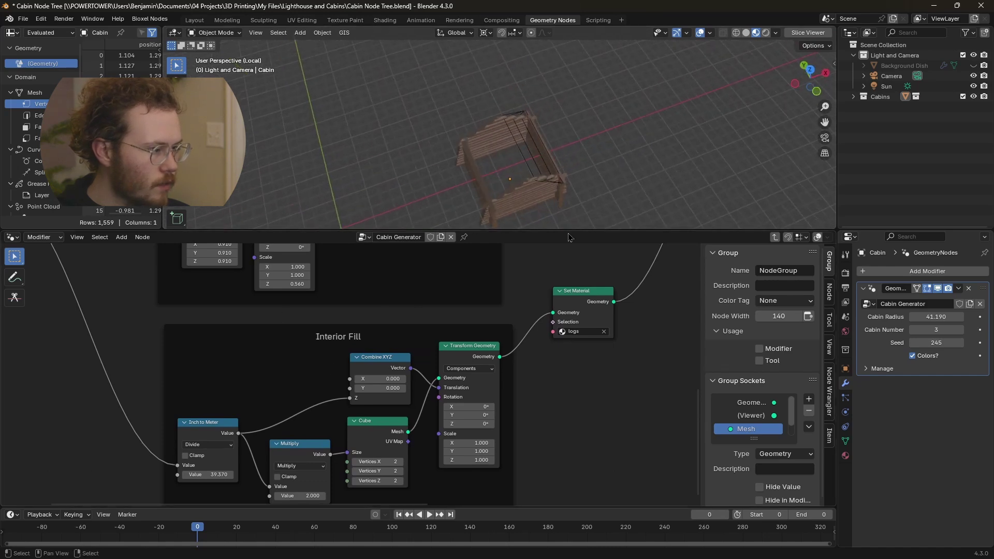
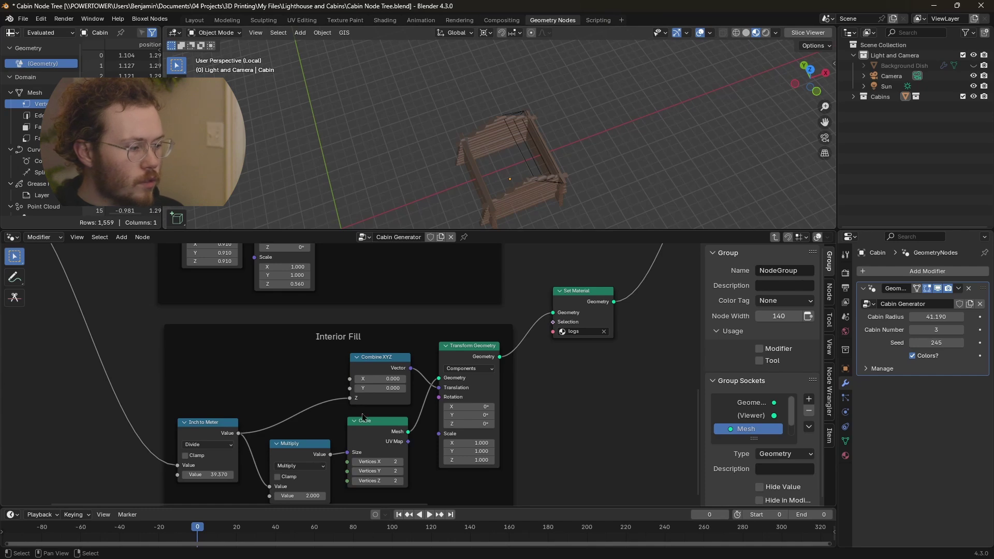
ctrl+shift+click(471, 363)
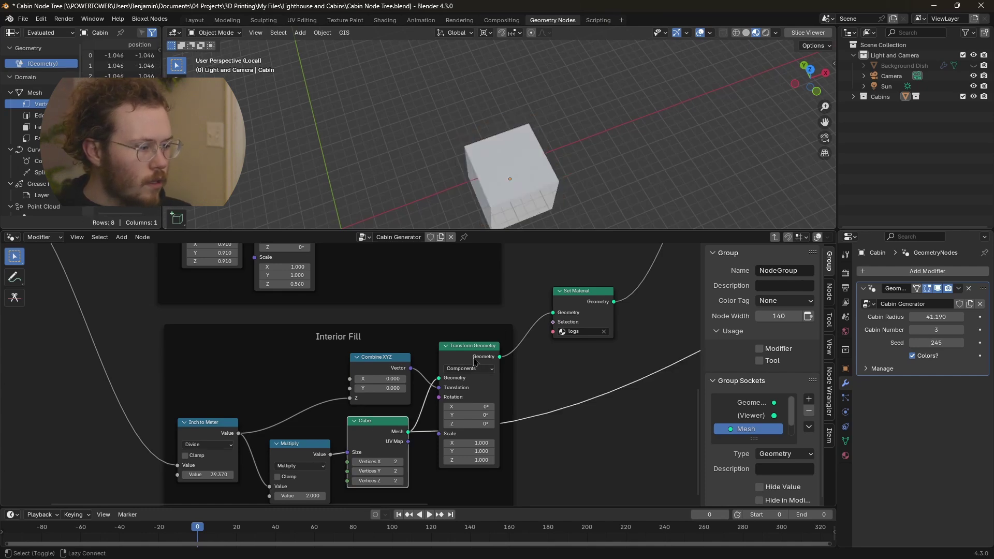
middle_drag(379, 372, 381, 324)
middle_drag(518, 190, 504, 158)
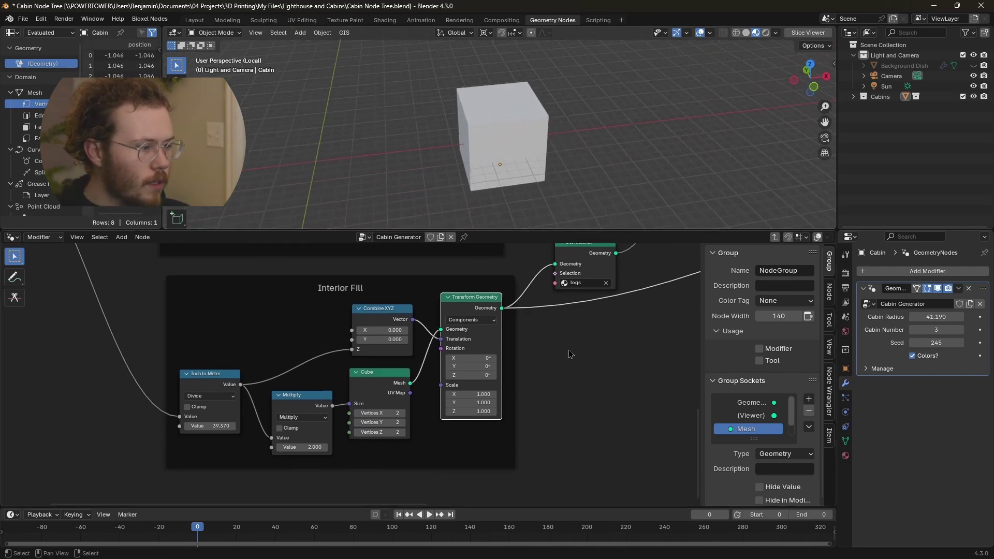
Preview the Interior Fill's Set Material output and the Intersect Mesh Boolean that trims the fill with the roof cutter.
middle_drag(565, 349, 411, 472)
ctrl+shift+click(405, 394)
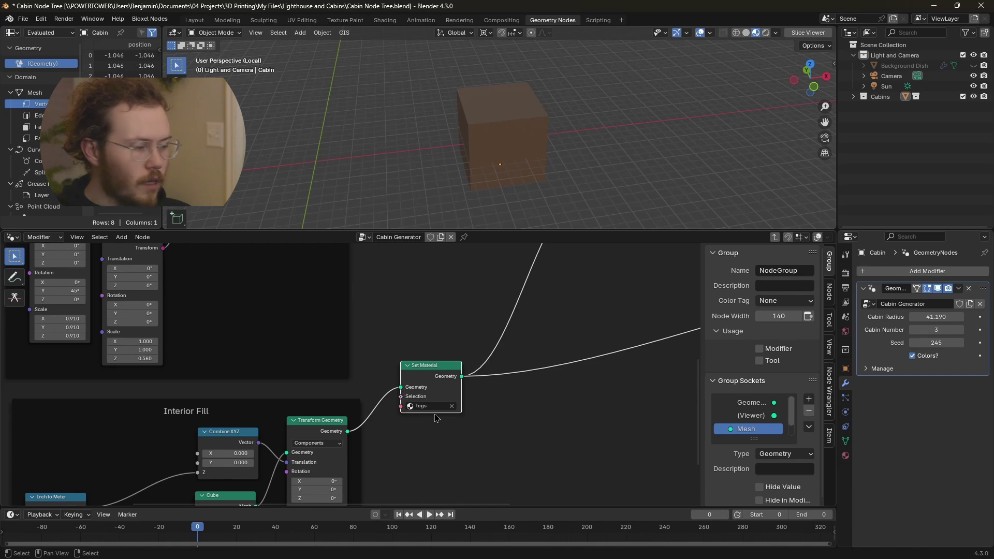
scroll(435, 419, down, 5)
scroll(415, 394, up, 3)
mouse_move(415, 393)
middle_down()
mouse_move(396, 366)
mouse_move(414, 383)
middle_up()
scroll(455, 386, up, 2)
ctrl+shift+click(455, 390)
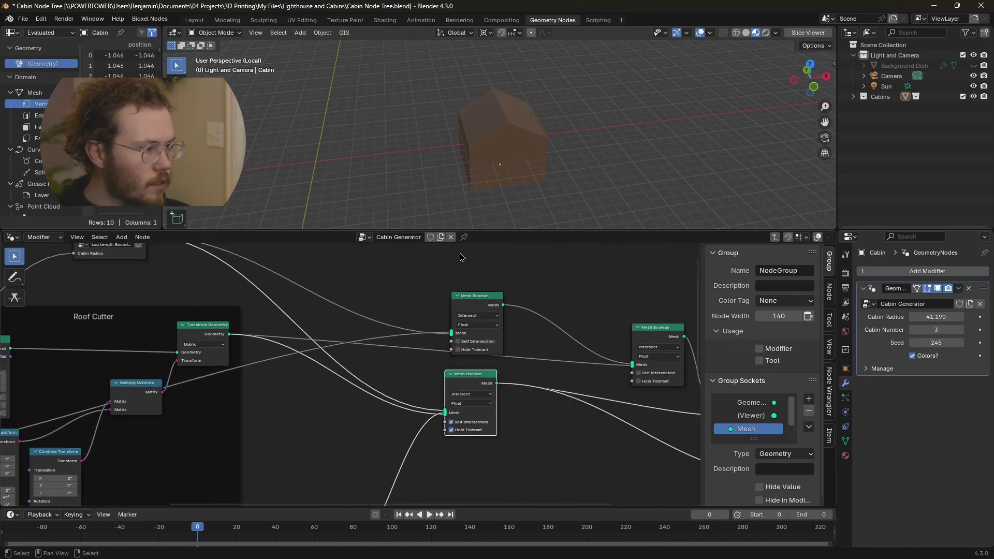
Trace the Intersect Mesh Boolean's inputs, preview the Join Geometry output and view the combined cabin from above.
scroll(406, 370, down, 2)
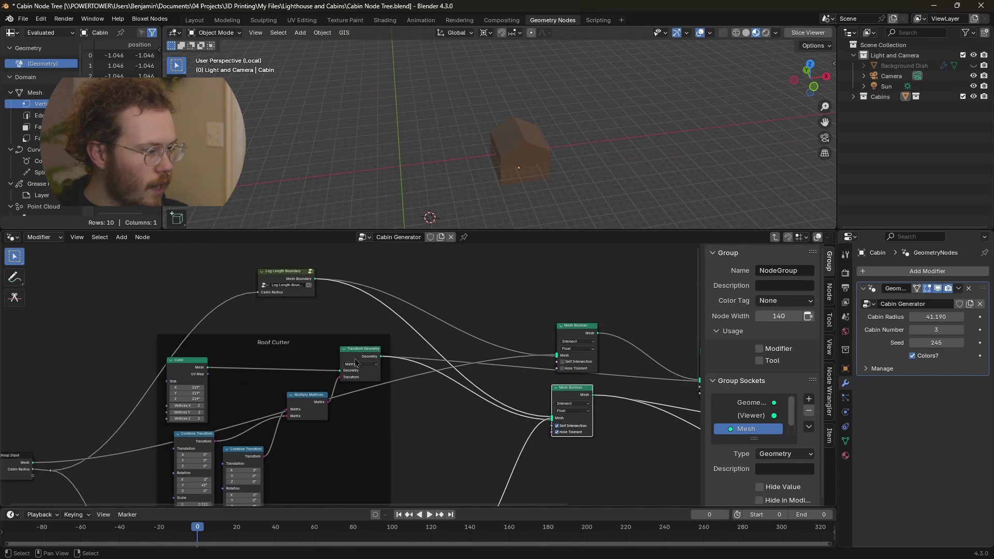
scroll(505, 388, up, 2)
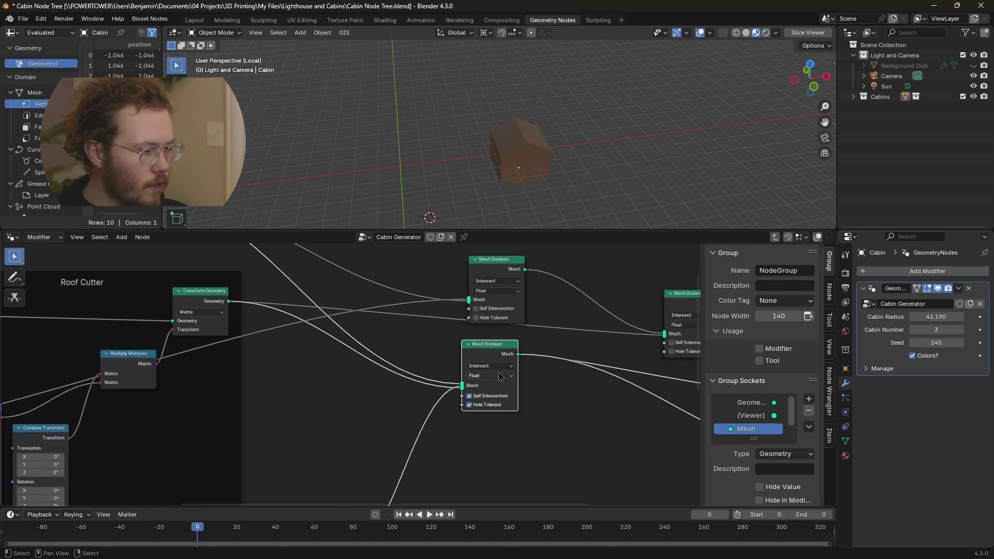
scroll(501, 377, up, 1)
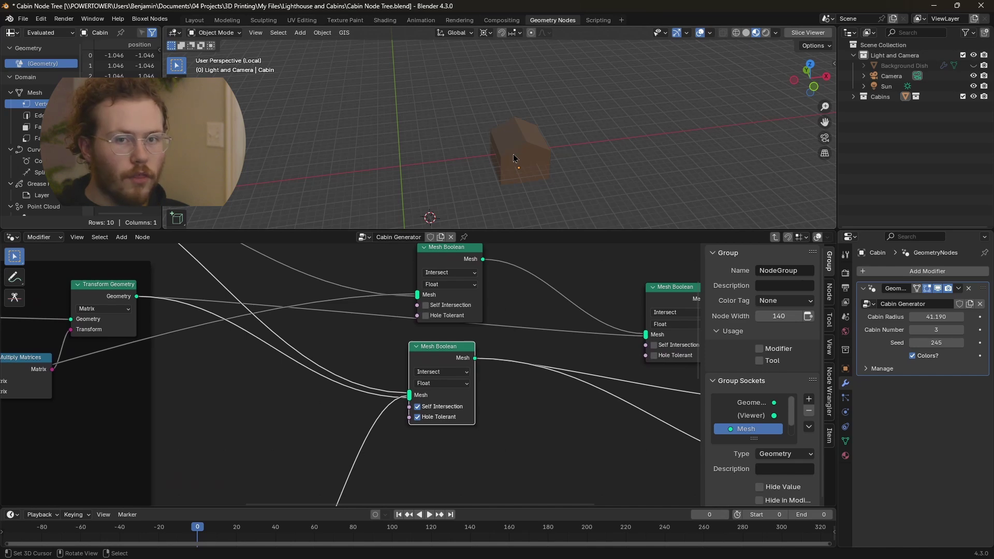
middle_drag(728, 369, 433, 365)
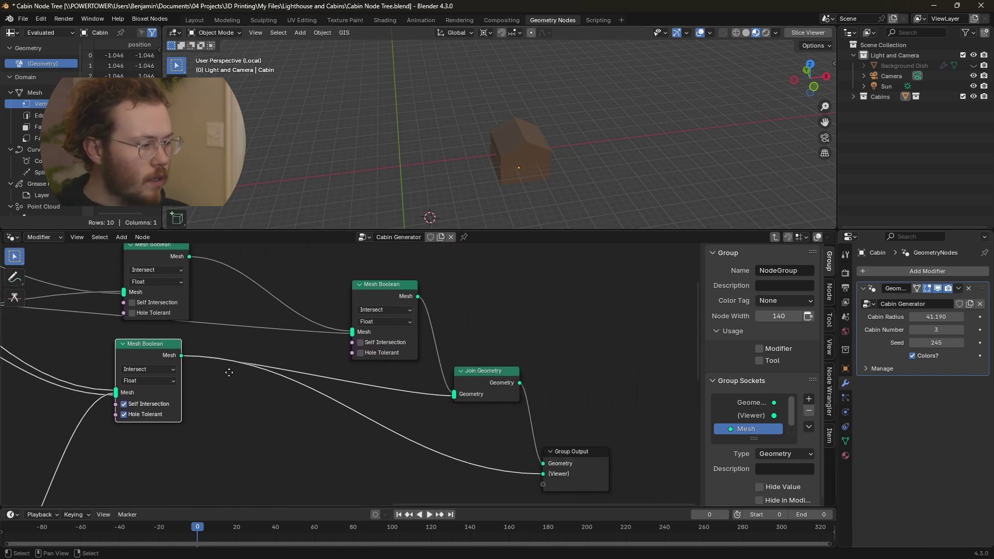
ctrl+shift+click(485, 374)
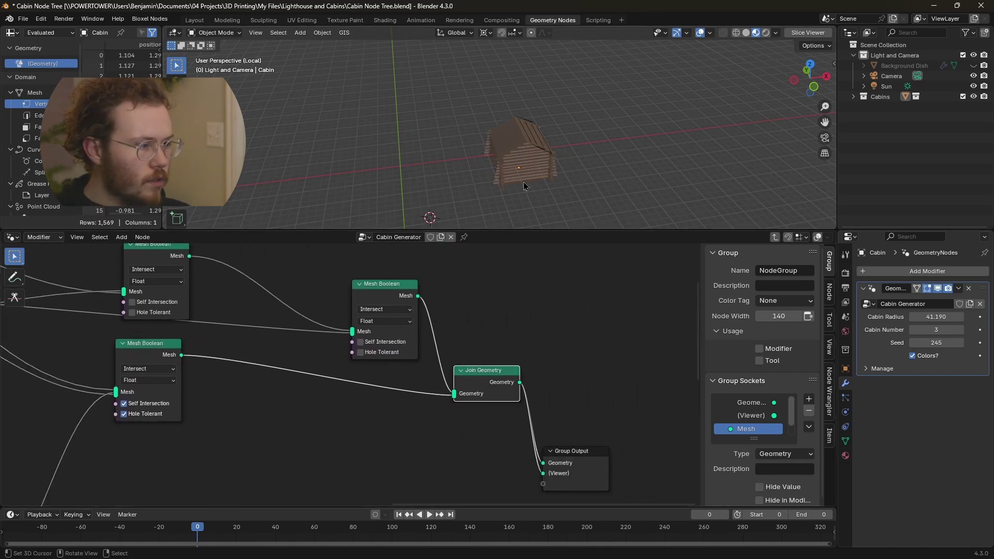
middle_drag(523, 182, 511, 153)
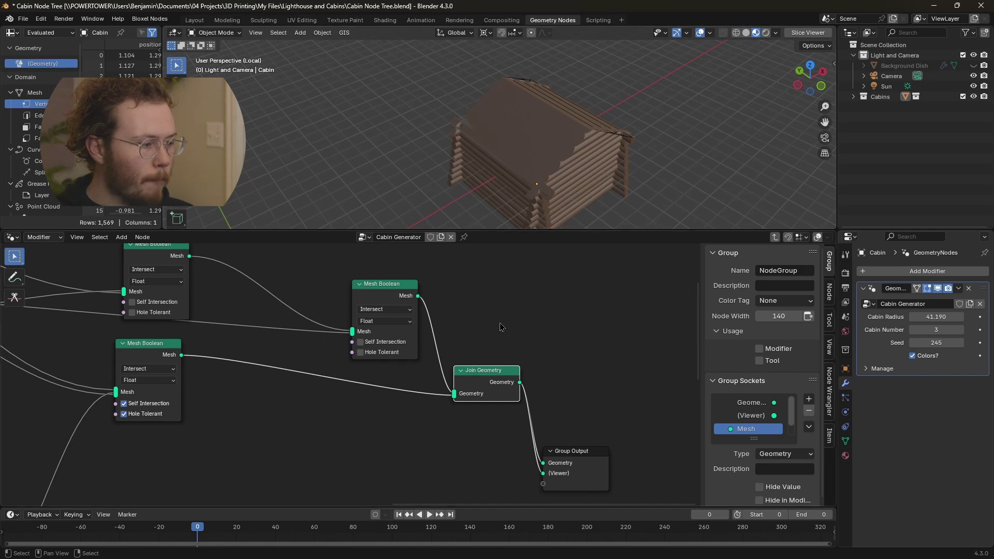
Review the NodeGroup's overall layout and return to the main Cabin Generator tree with its node selected in the Main Cabin frame.
key(Tab)
scroll(473, 365, down, 5)
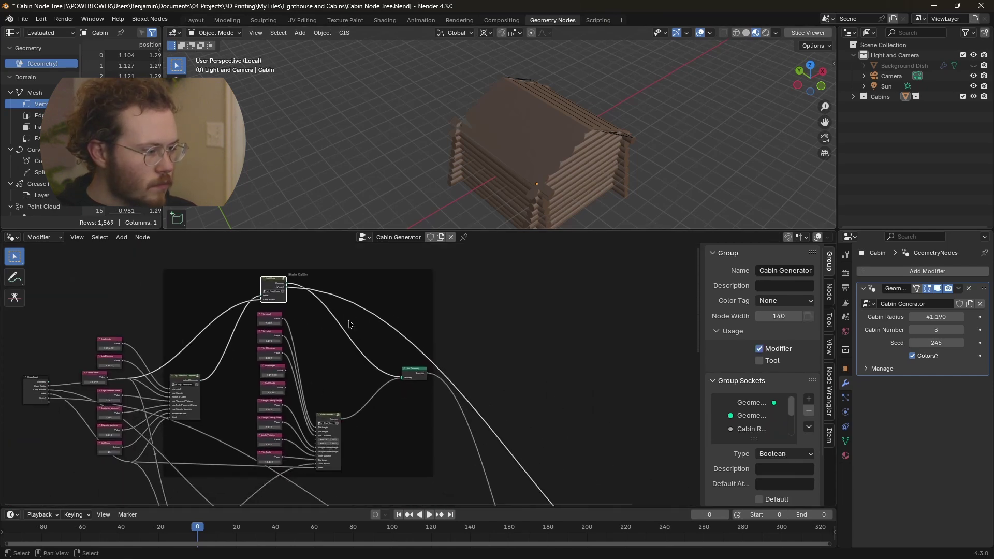
key(Tab)
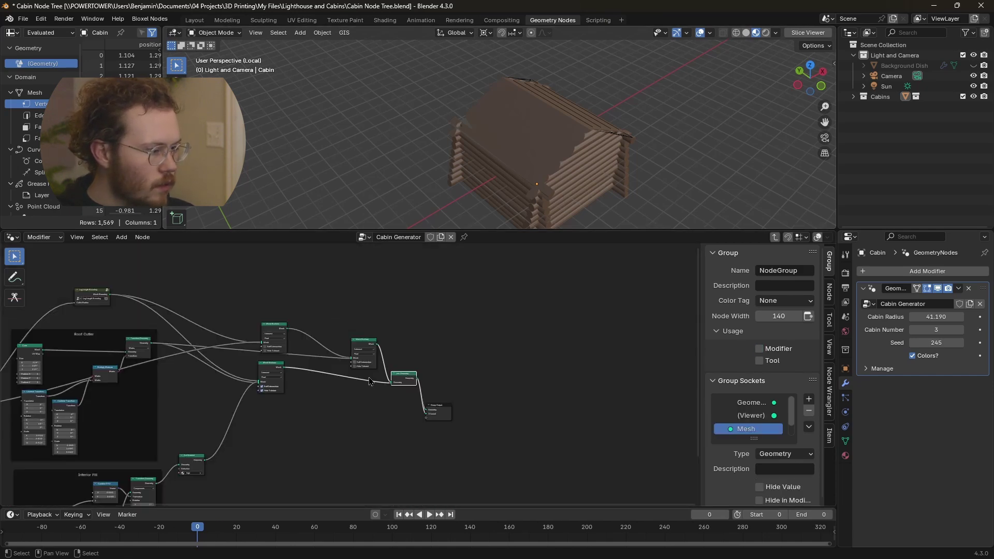
middle_drag(394, 334, 558, 353)
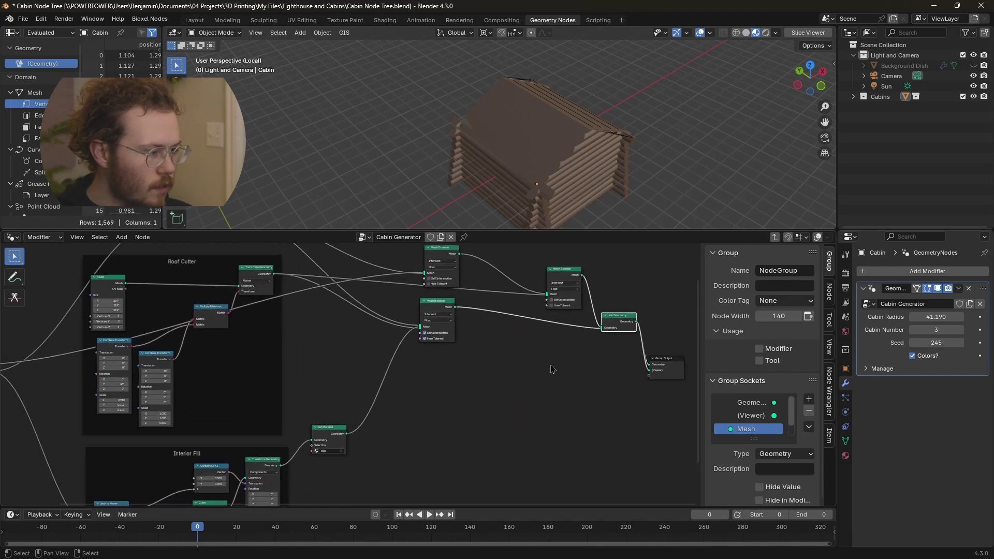
key(Tab)
middle_drag(312, 286, 455, 362)
scroll(455, 359, up, 2)
scroll(455, 359, down, 3)
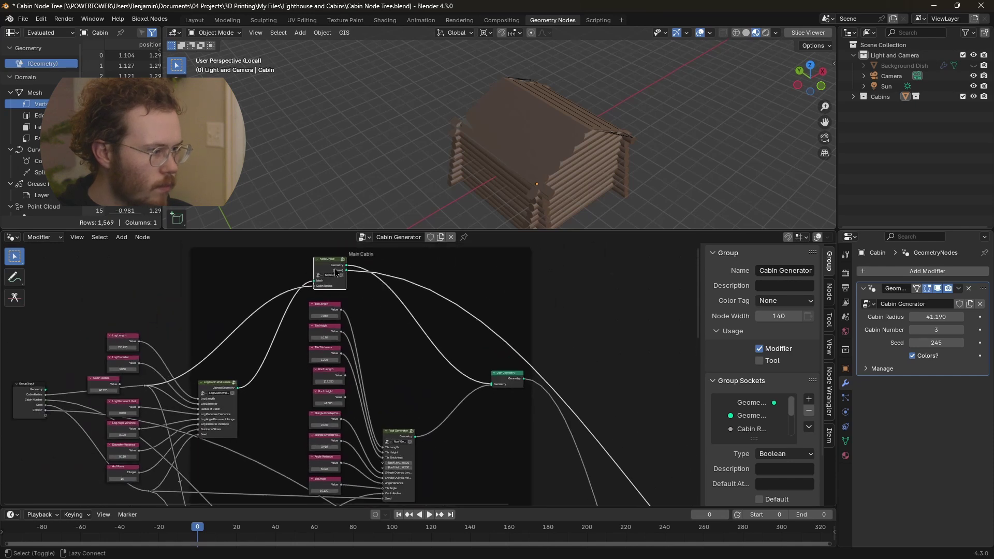
click(337, 272)
View the cabin walls from a lower angle and preview the Roof Generator node's output.
middle_drag(625, 138, 536, 136)
middle_drag(404, 375, 423, 319)
scroll(423, 319, up, 4)
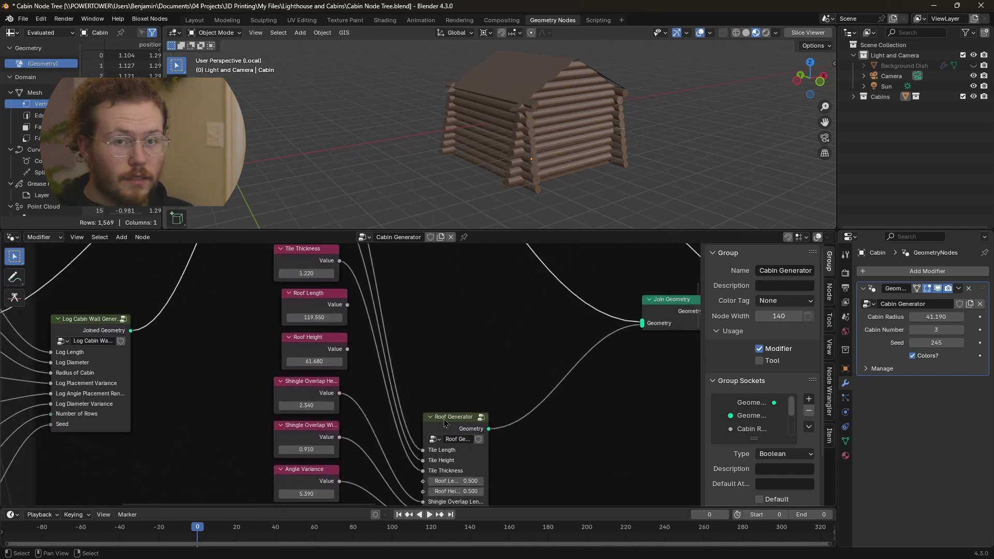
middle_drag(436, 327, 464, 428)
scroll(464, 428, down, 2)
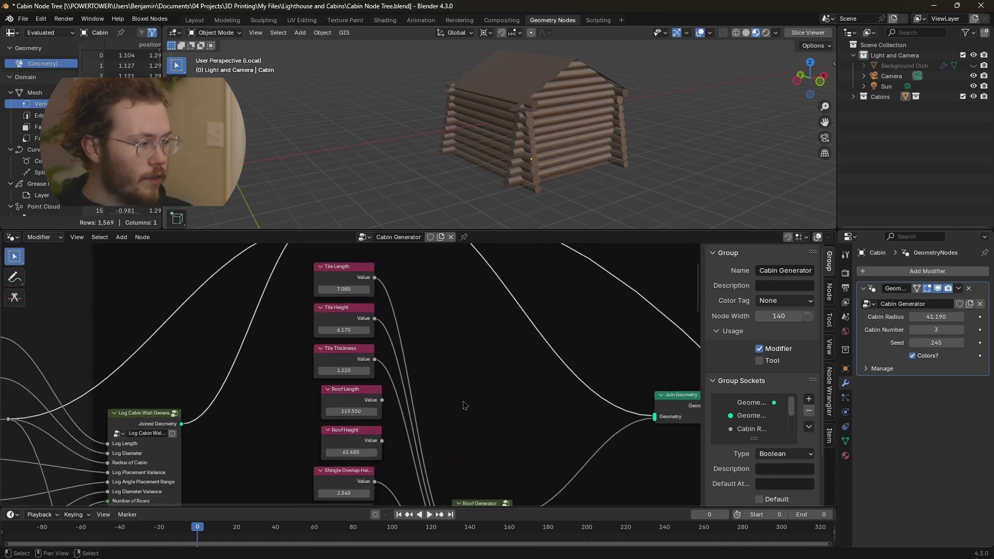
middle_drag(406, 466, 370, 404)
ctrl+shift+click(449, 414)
middle_drag(557, 89, 515, 120)
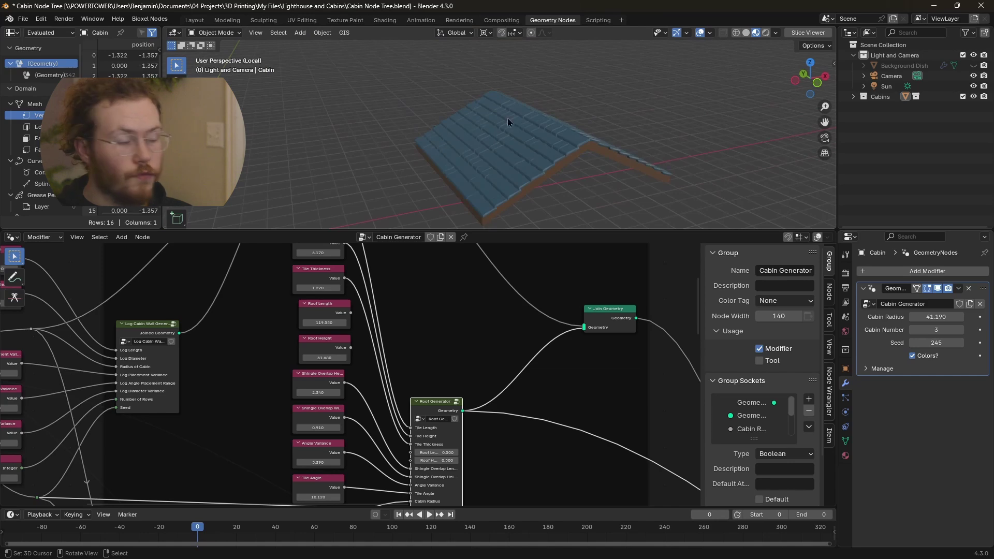
Try different Tile Length values, inspect the shingles up close and set the Tile Length to 5.180.
middle_drag(395, 322, 492, 402)
scroll(415, 287, up, 4)
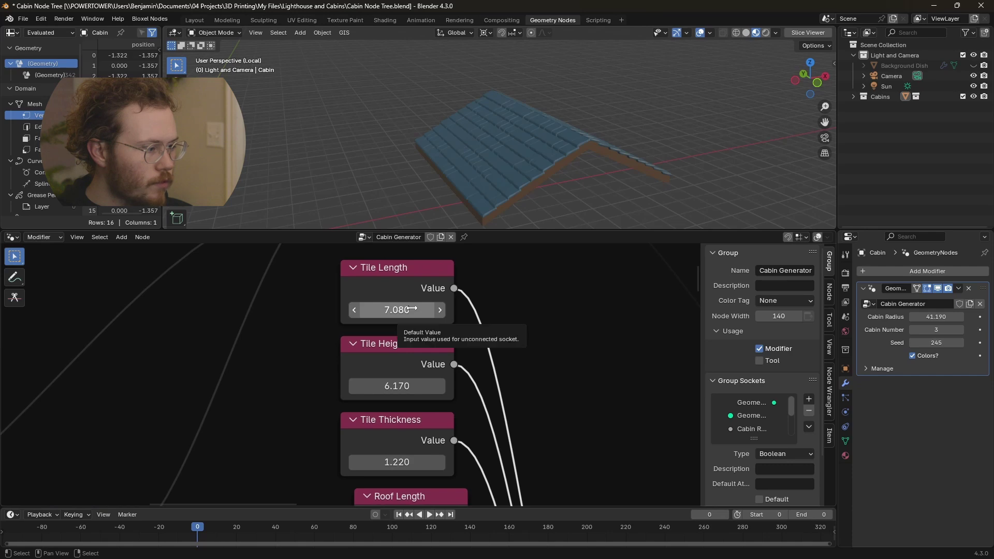
drag(397, 310, 269, 310)
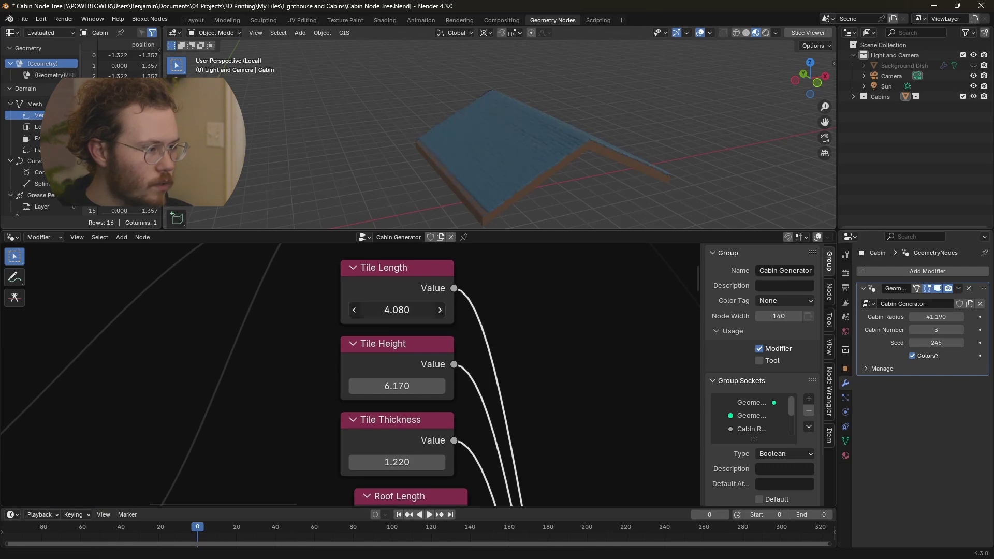
drag(397, 309, 415, 309)
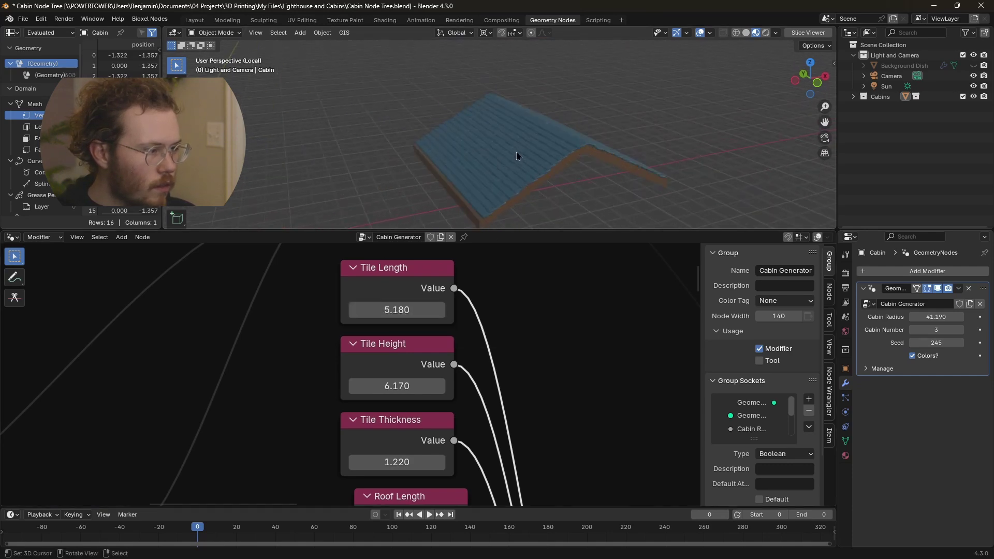
scroll(517, 151, up, 5)
scroll(517, 151, down, 3)
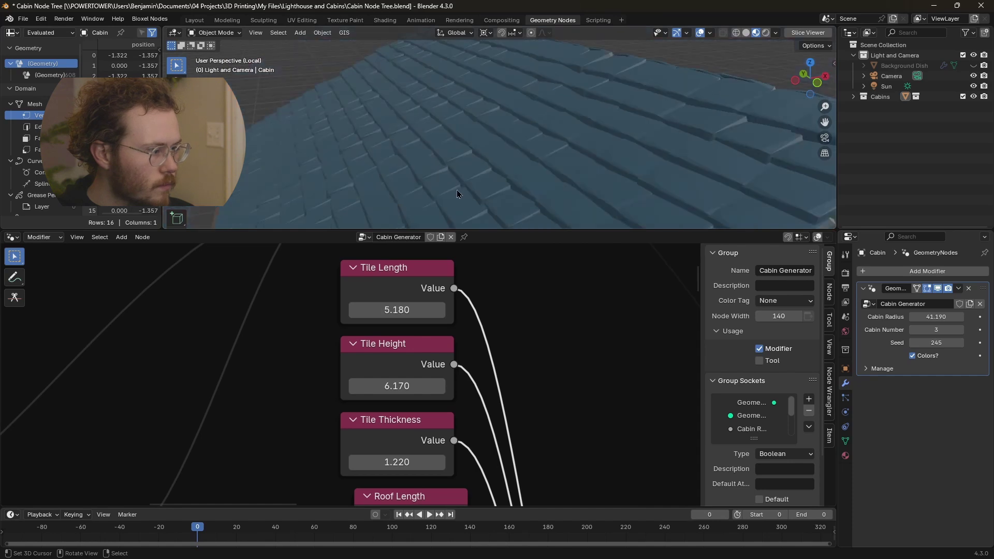
drag(387, 303, 409, 304)
mouse_move(396, 309)
mouse_down()
mouse_move(497, 309)
mouse_move(378, 309)
mouse_move(389, 309)
mouse_up()
scroll(483, 114, down, 5)
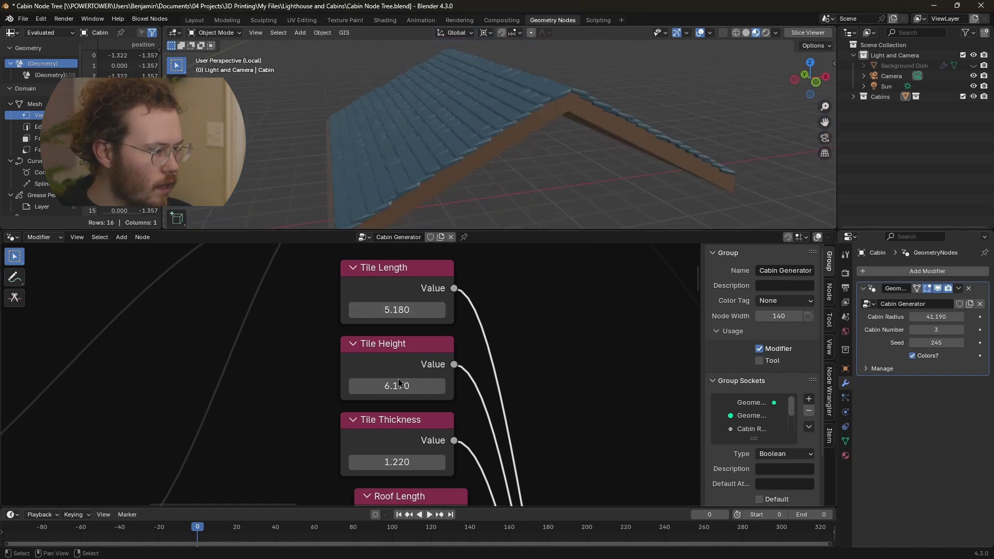
Try a much larger Tile Height and a different Tile Thickness, restoring them to 6.170 and 1.220.
drag(396, 386, 526, 386)
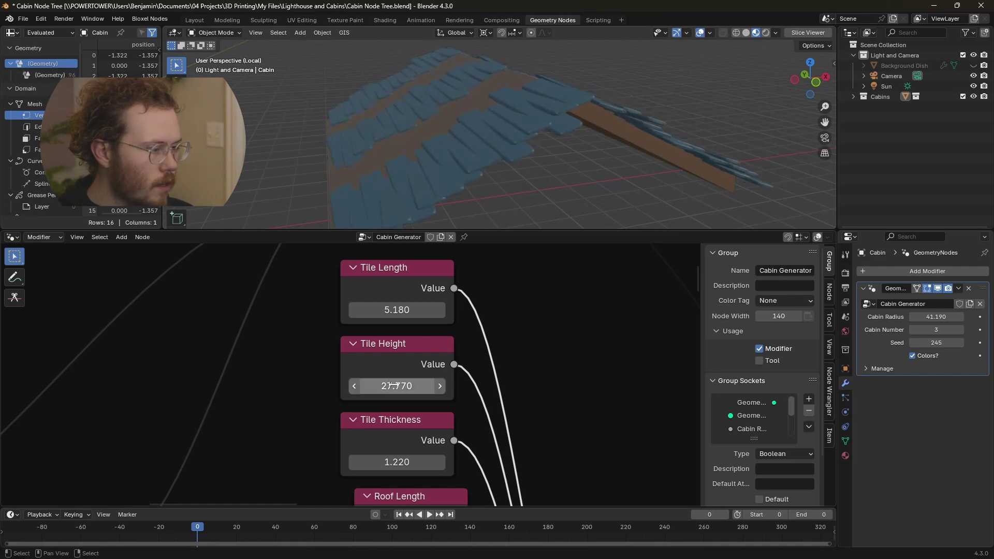
drag(397, 386, 285, 386)
middle_drag(508, 347, 516, 283)
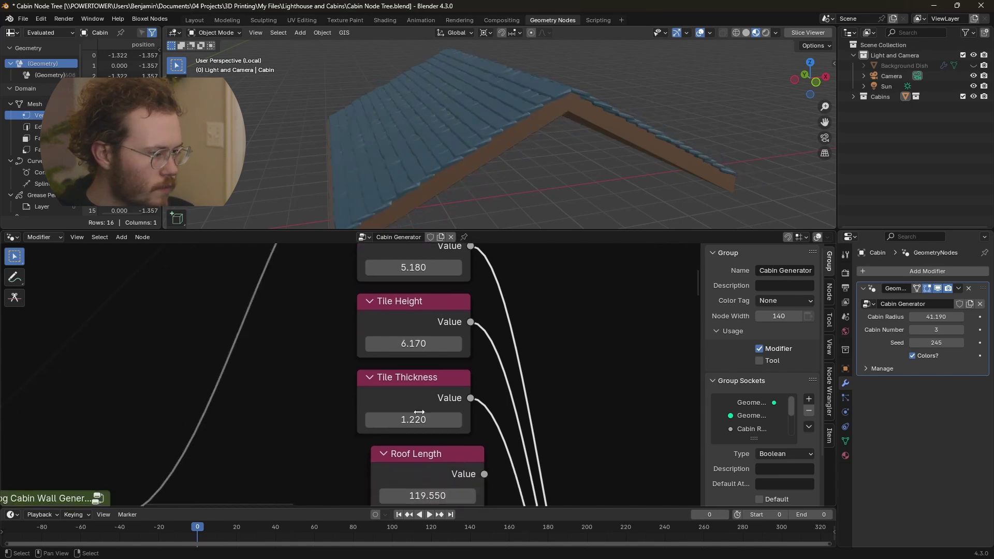
drag(419, 413, 375, 412)
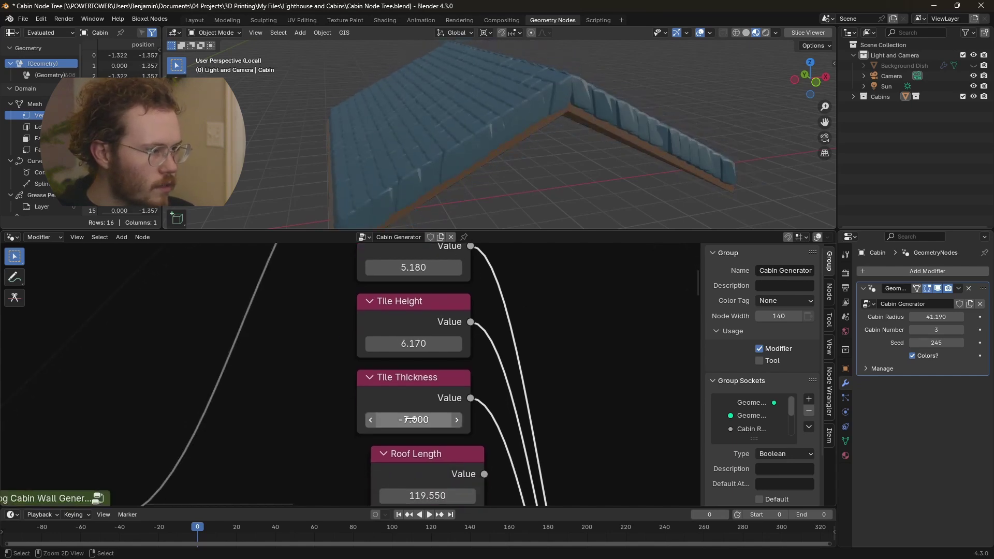
key(ctrl+z)
Look over the unconnected Roof Length and Roof Height values, and try a Shingle Overlap Height of 3.040 before restoring 2.340.
middle_drag(549, 402, 544, 304)
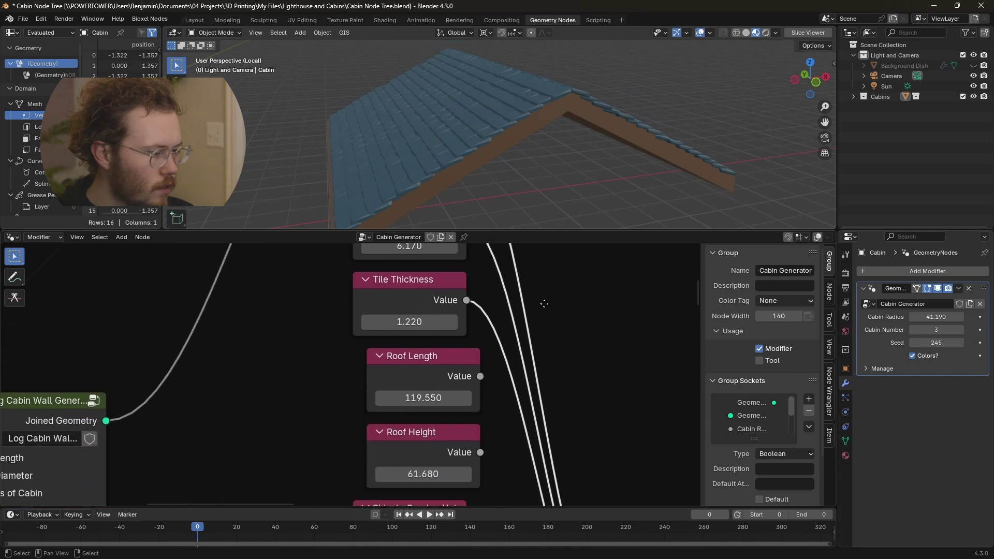
shift+scroll(544, 304, down, 5)
shift+scroll(539, 314, up, 7)
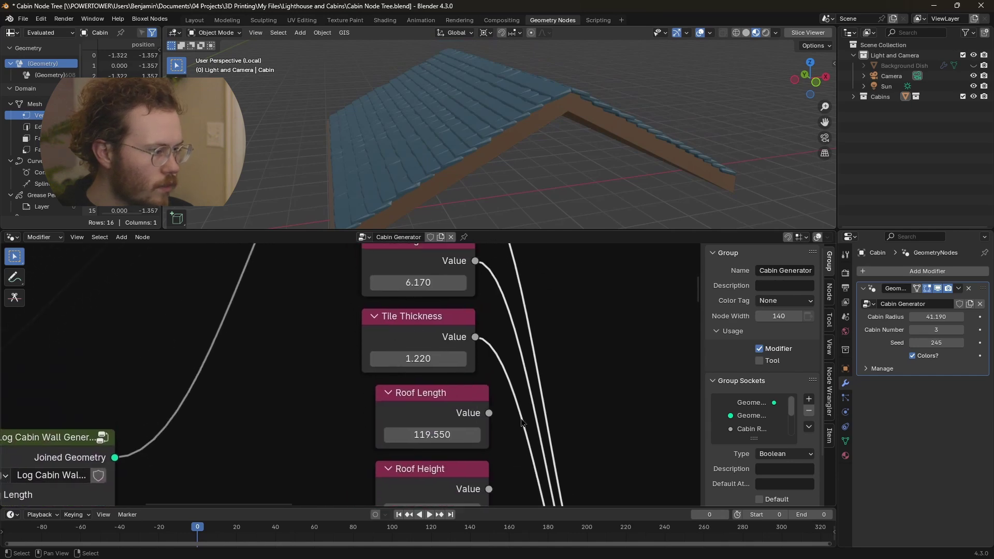
middle_drag(522, 422, 506, 344)
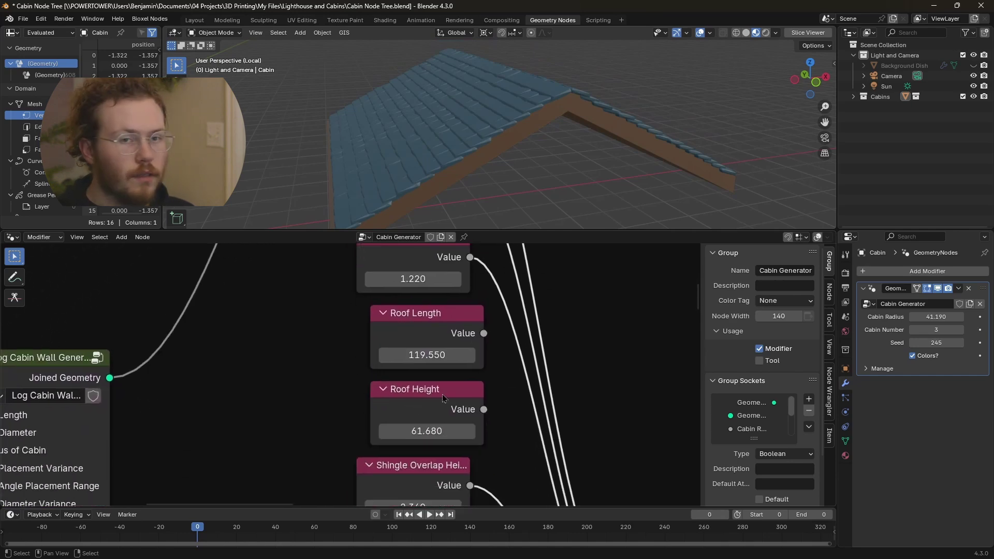
shift+scroll(461, 409, down, 2)
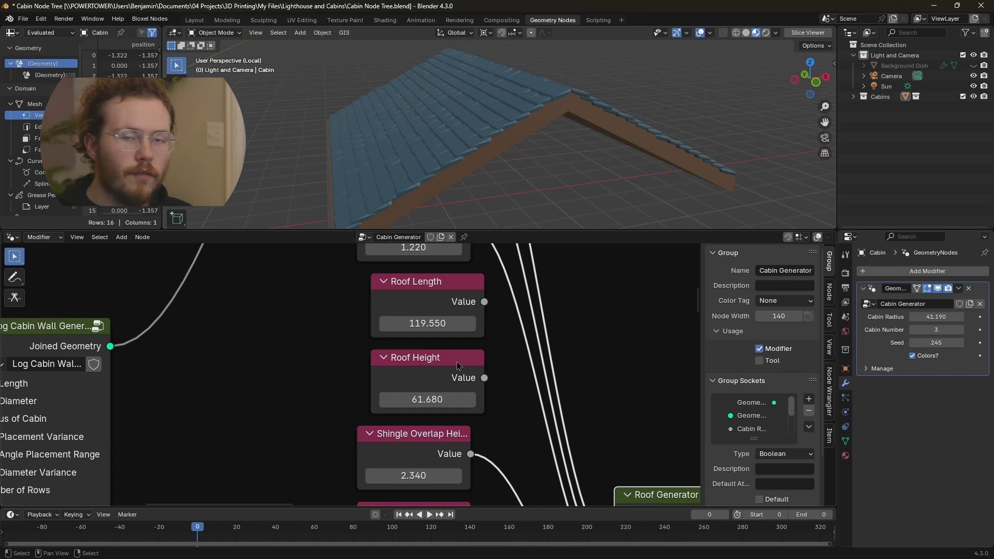
middle_drag(490, 428, 470, 296)
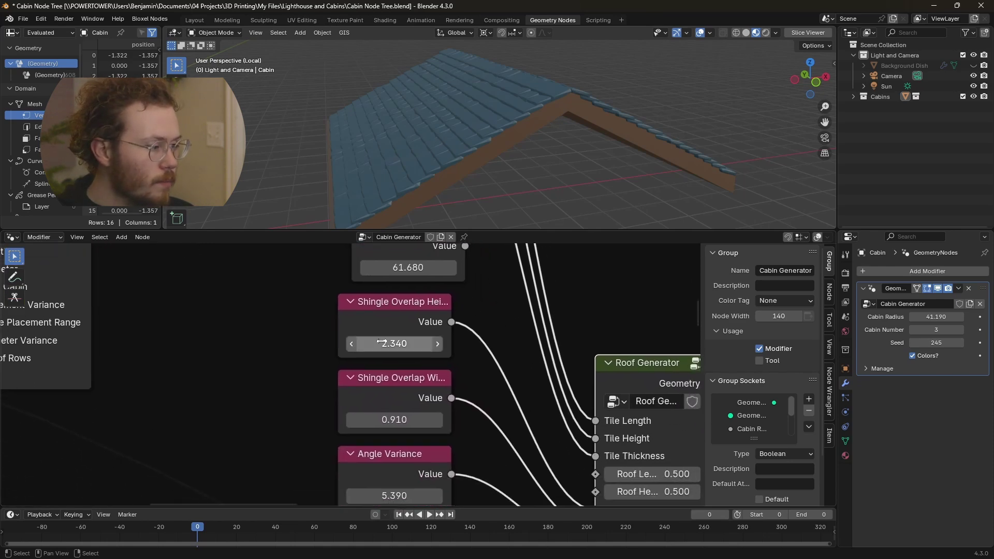
mouse_move(394, 343)
mouse_down()
mouse_move(425, 343)
mouse_move(384, 344)
mouse_up()
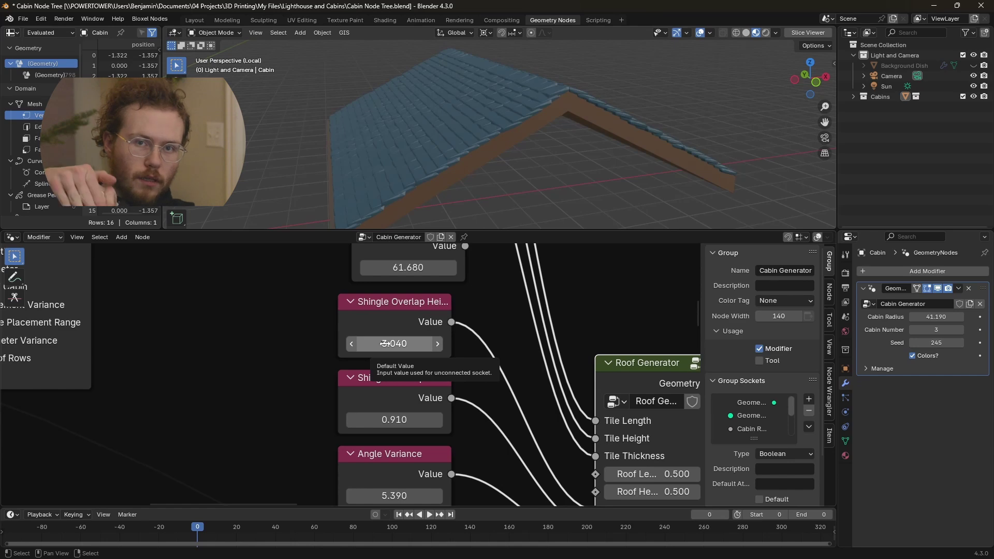
drag(384, 344, 366, 344)
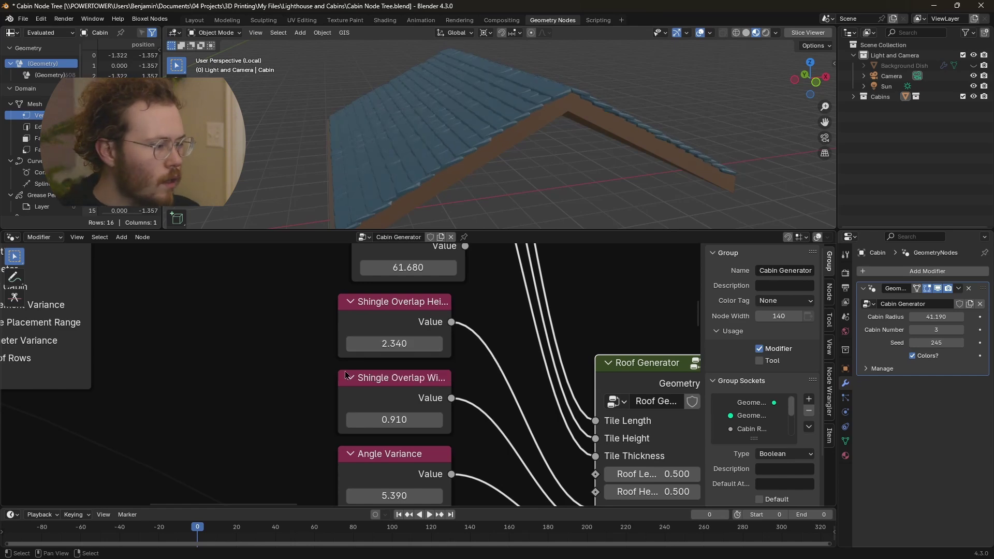
Try editing the Shingle Overlap Width while viewing the roof slope from the side, keeping the value at 0.910.
click(436, 420)
key(BackSpace)
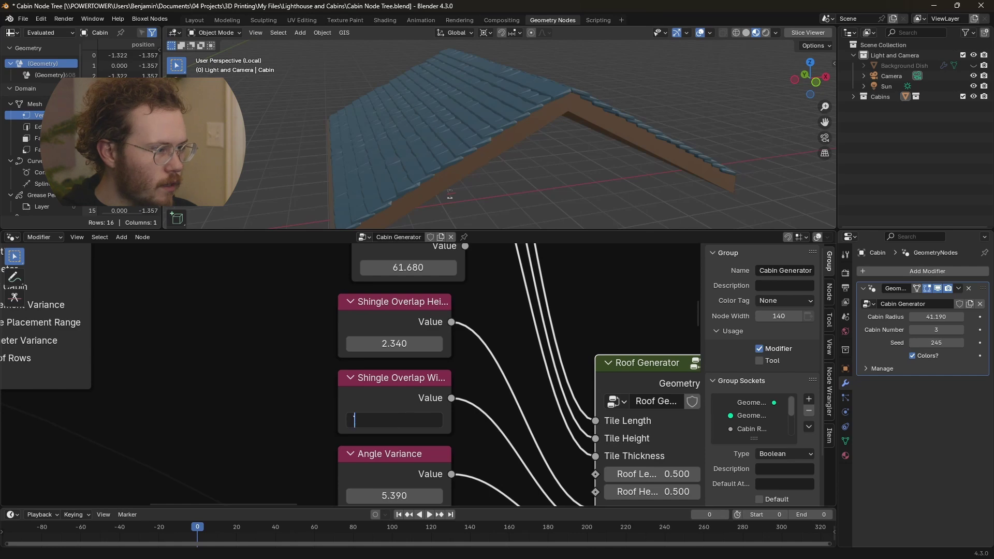
key(Escape)
scroll(518, 145, up, 3)
middle_drag(518, 144, 518, 173)
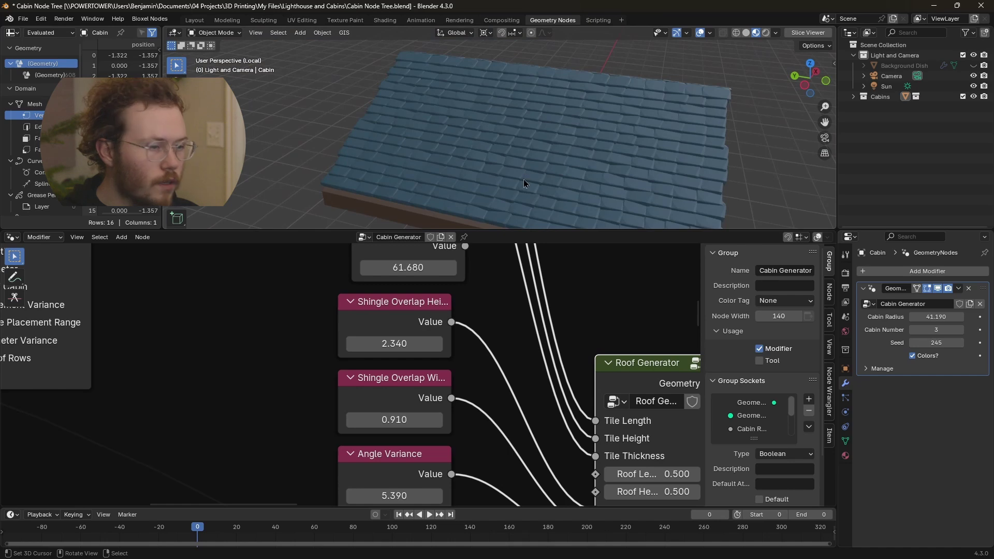
middle_drag(494, 339, 481, 270)
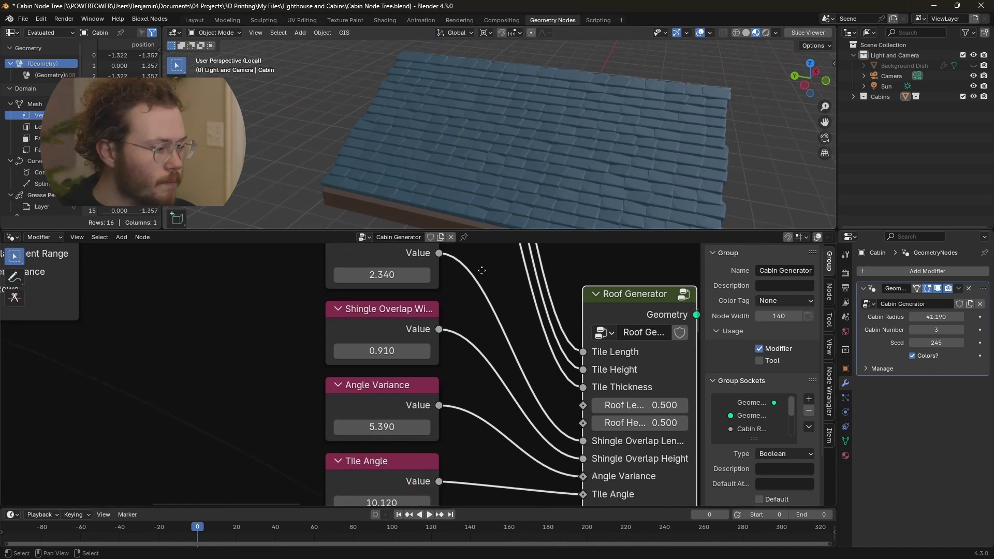
mouse_move(381, 350)
mouse_down()
mouse_move(362, 351)
mouse_move(430, 351)
mouse_move(382, 350)
mouse_up()
Try different Angle Variance and Tile Angle values and undo the changes, restoring 5.390 and 10.120.
drag(382, 426, 414, 427)
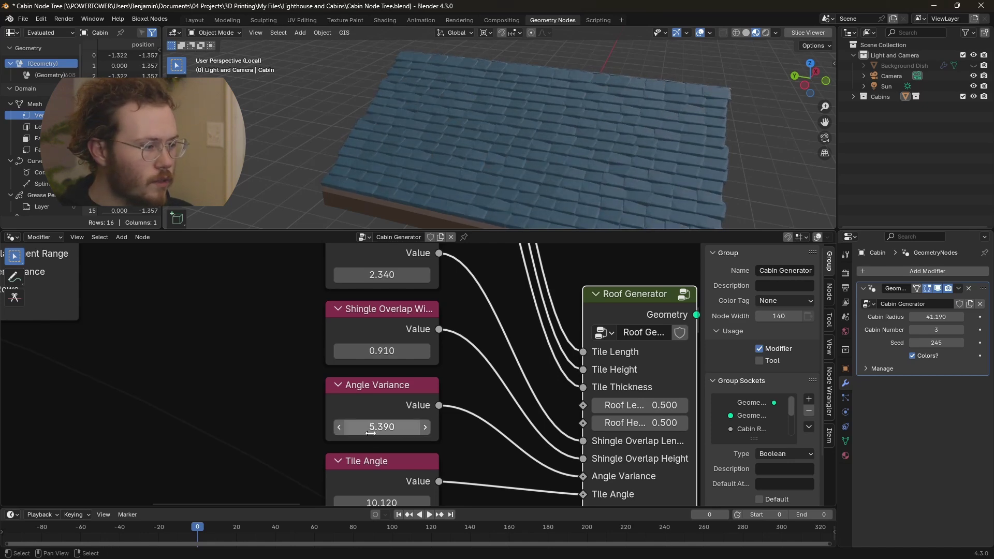
middle_drag(458, 461, 446, 374)
mouse_move(369, 415)
mouse_down()
mouse_move(504, 415)
mouse_move(346, 415)
mouse_move(372, 415)
mouse_up()
key(ctrl+z)
key(ctrl+z)
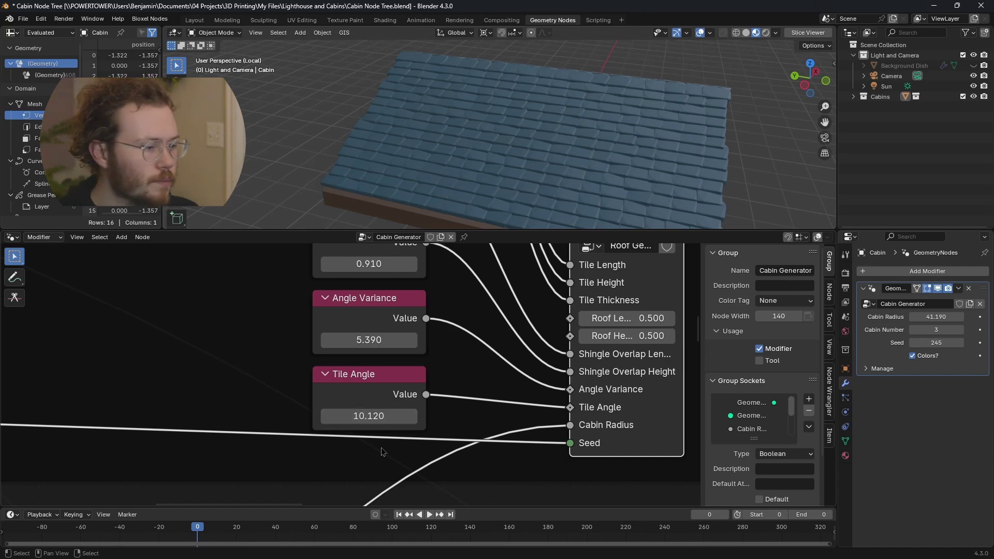
Enter the Roof Generator node group and look over its internal nodes, from the group inputs and Inch to Meter conversions to the roof tile nodes.
scroll(471, 404, down, 2)
scroll(519, 325, down, 1)
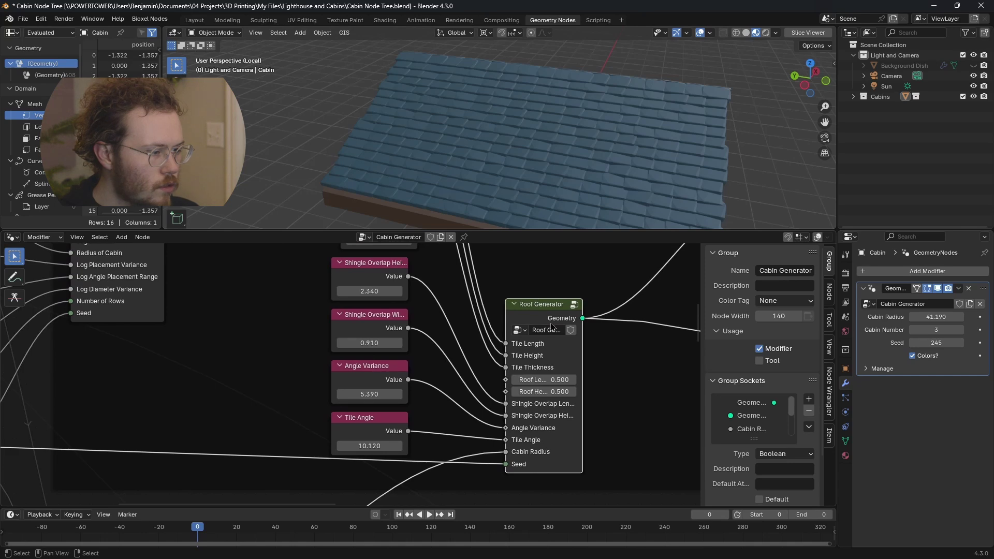
middle_drag(548, 320, 434, 353)
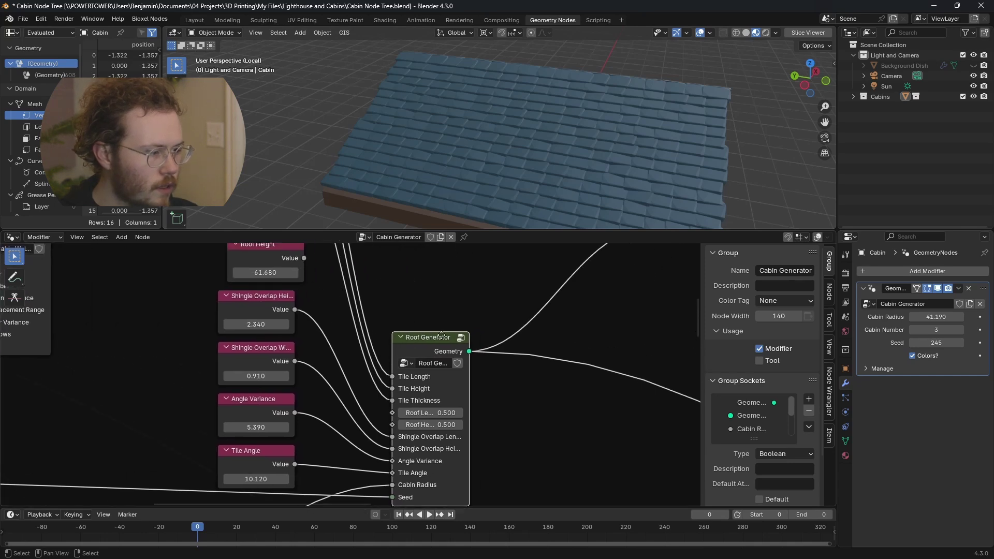
key(Tab)
scroll(373, 383, down, 4)
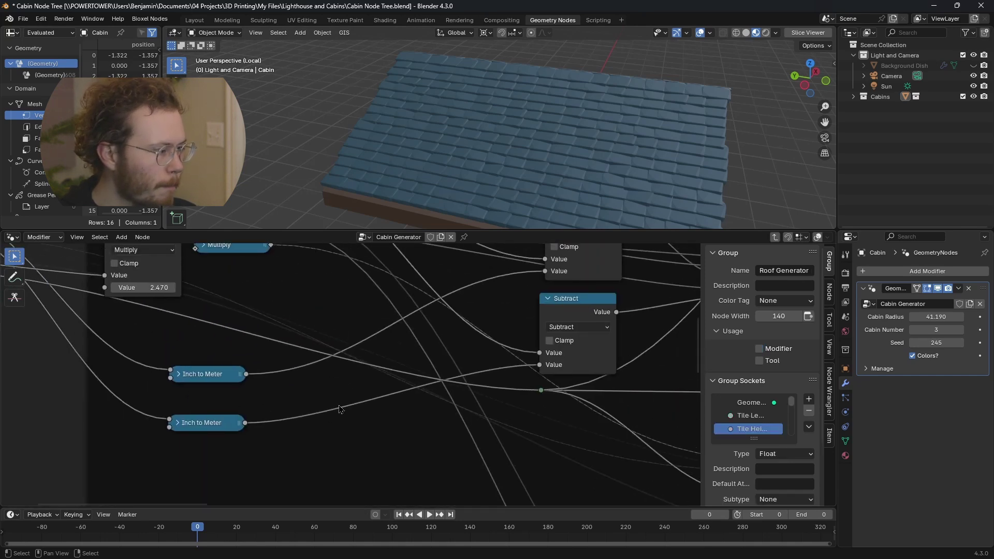
scroll(361, 398, down, 4)
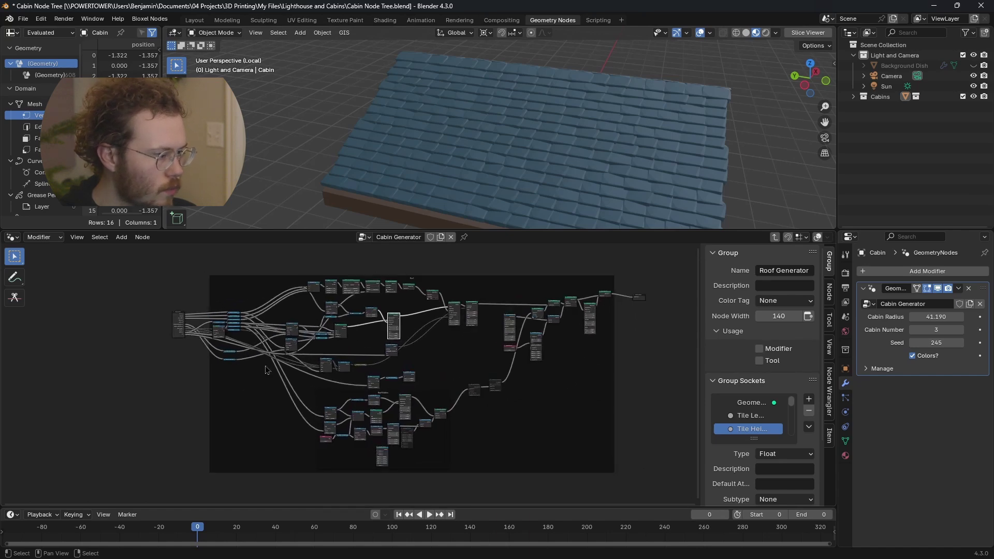
scroll(198, 322, up, 7)
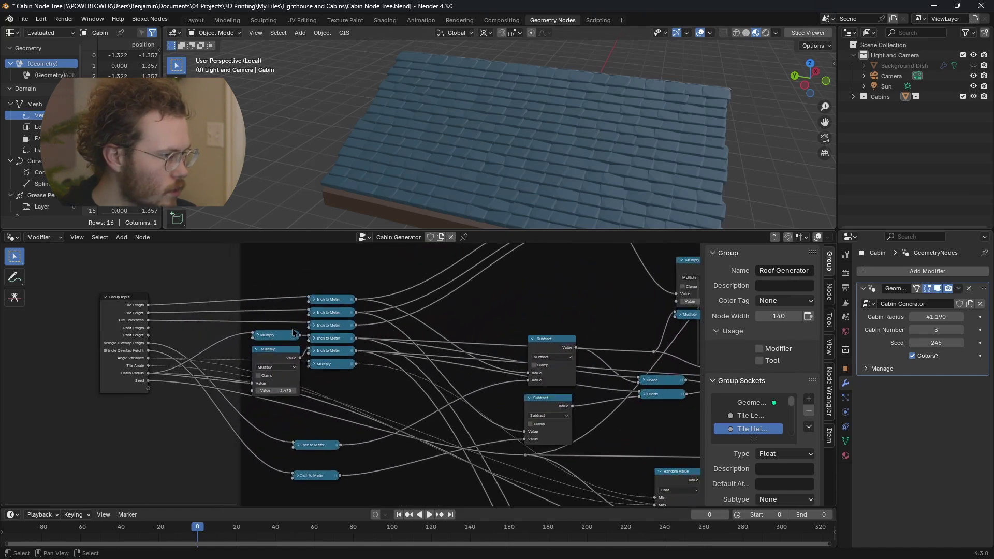
middle_drag(294, 333, 201, 358)
scroll(207, 339, down, 4)
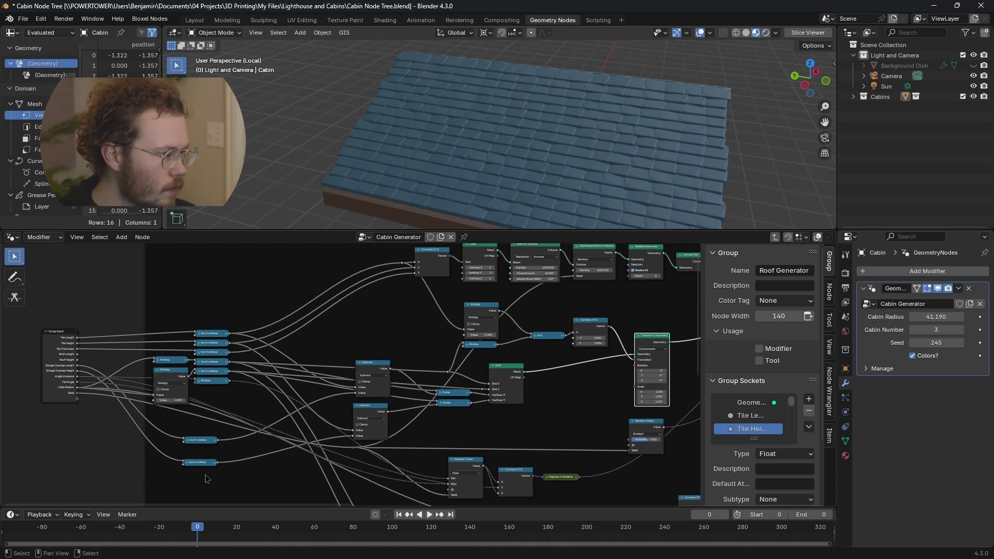
scroll(332, 332, up, 4)
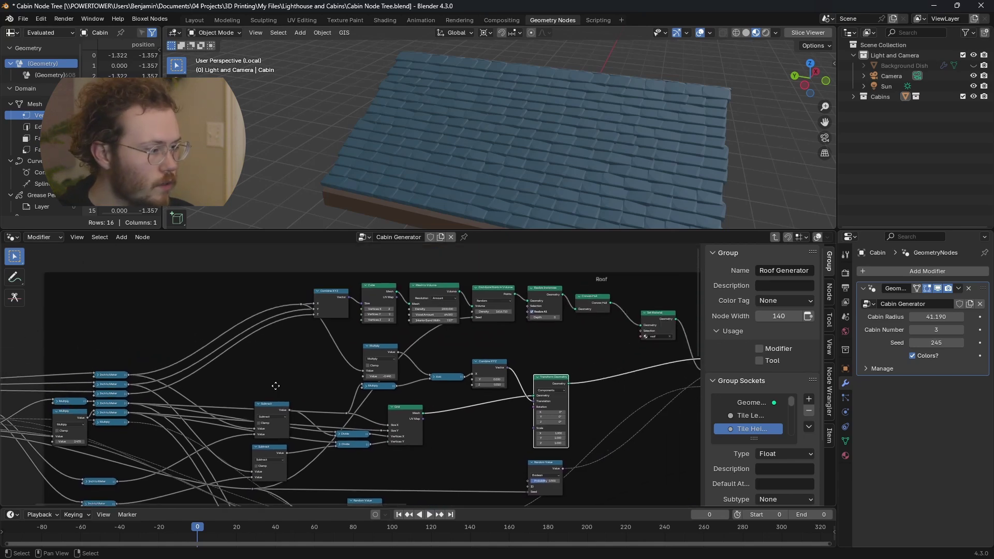
Preview the output of the Cube node in the Roof frame and examine the base tile up close.
scroll(377, 297, up, 4)
middle_drag(381, 296, 264, 338)
scroll(264, 337, down, 7)
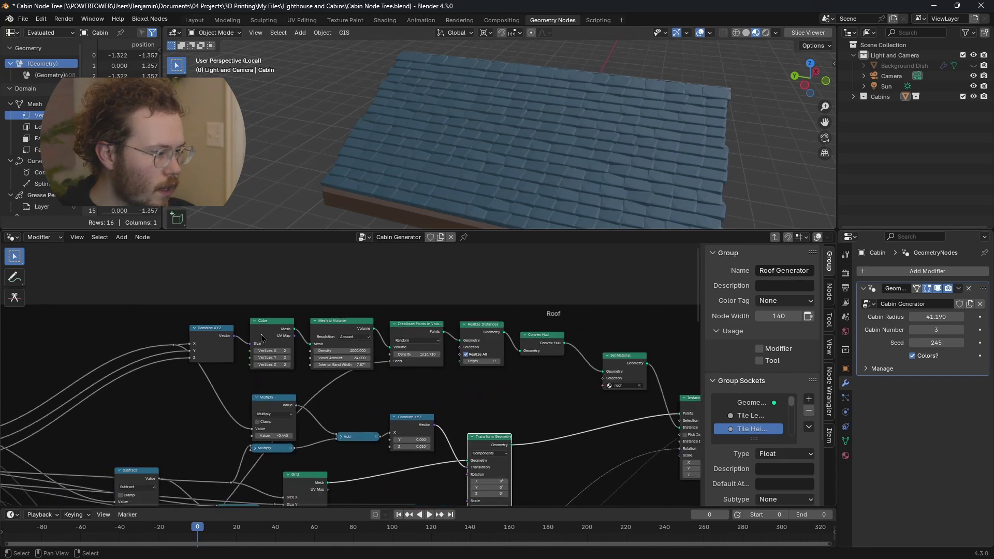
scroll(259, 334, up, 1)
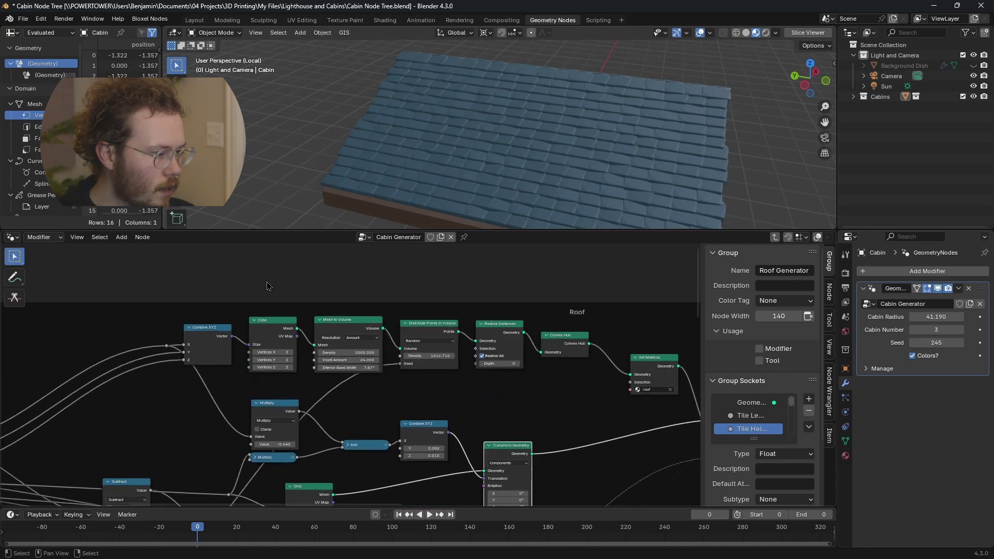
ctrl+shift+click(283, 335)
scroll(538, 153, up, 5)
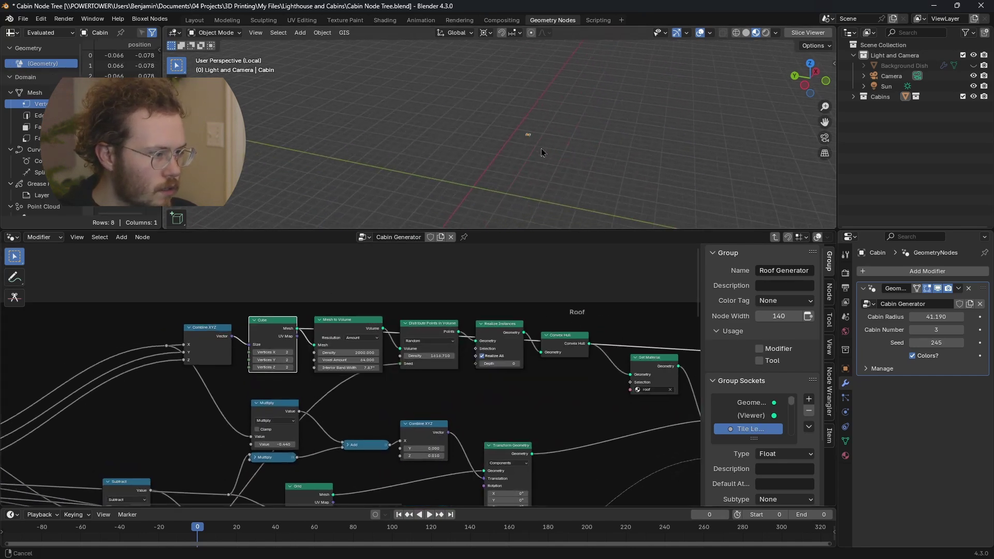
scroll(527, 161, up, 3)
scroll(530, 148, down, 2)
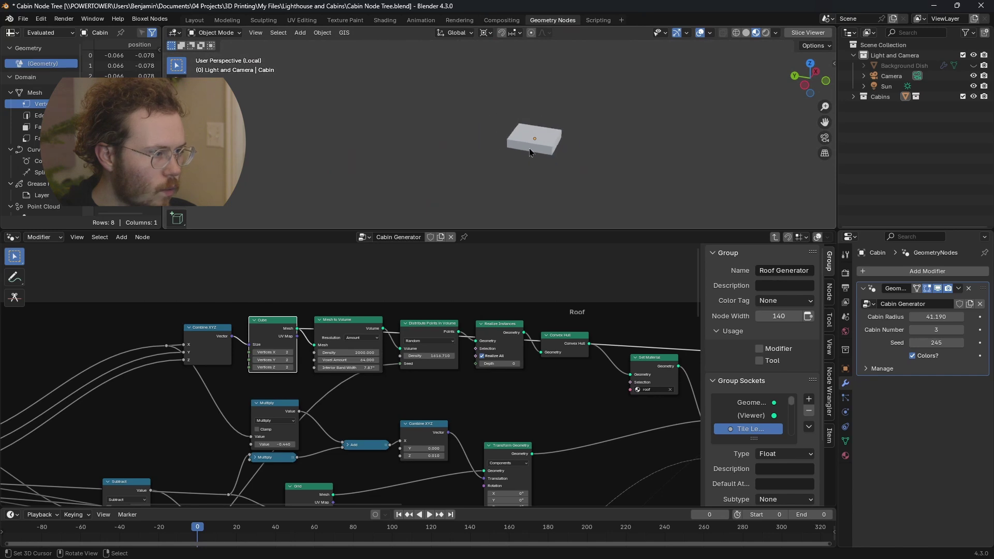
Preview the Mesh to Volume, Distribute Points in Volume, Realize Instances and Convex Hull nodes one after another.
ctrl+shift+click(347, 332)
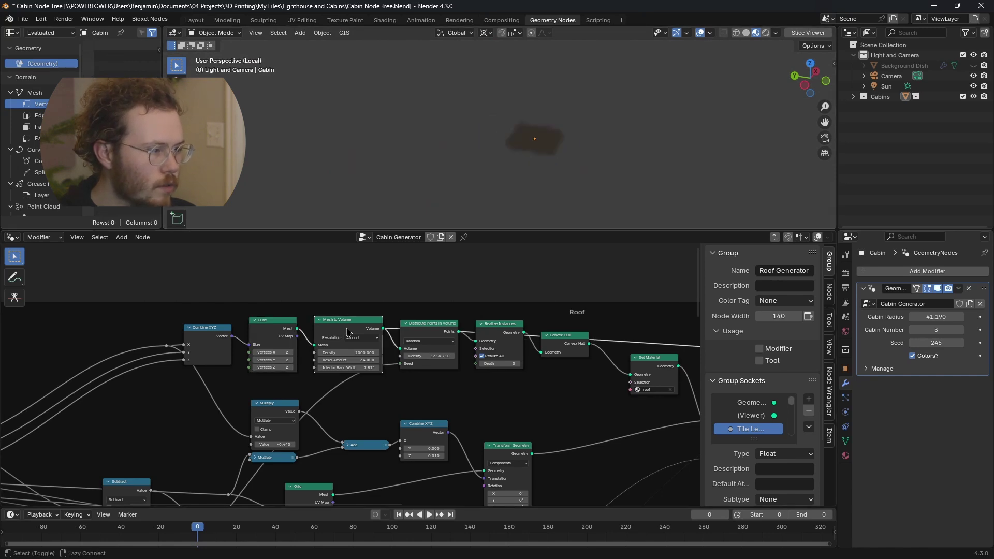
ctrl+shift+click(432, 336)
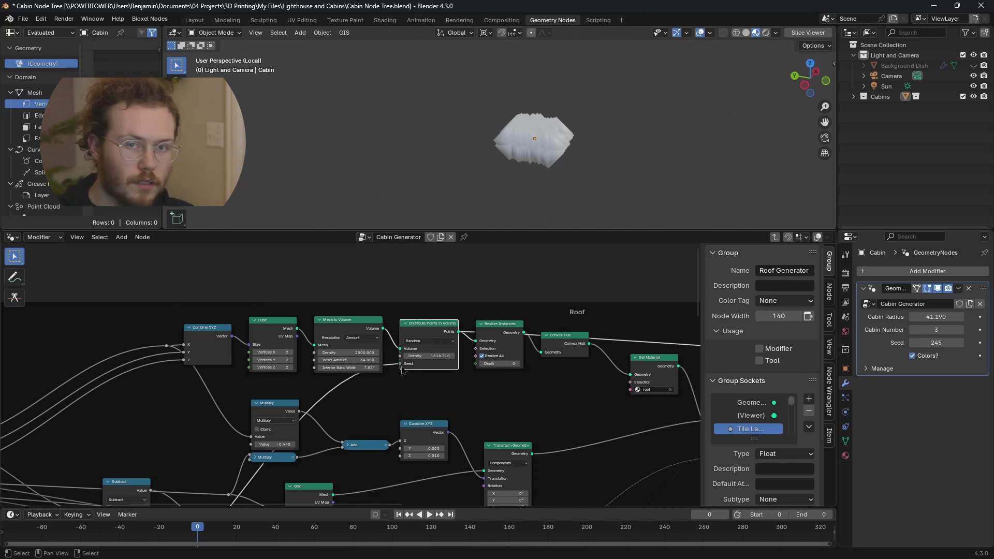
ctrl+shift+click(499, 332)
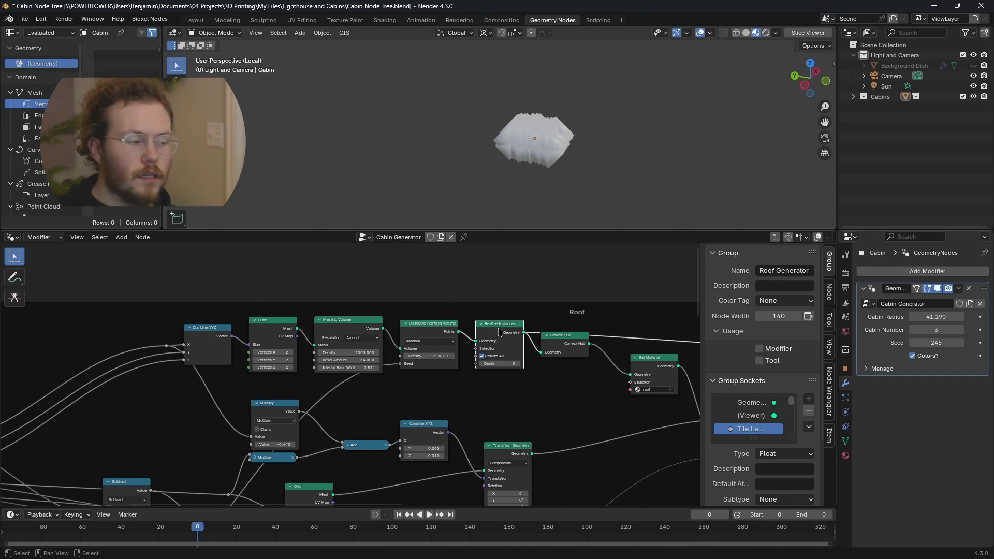
ctrl+shift+click(564, 350)
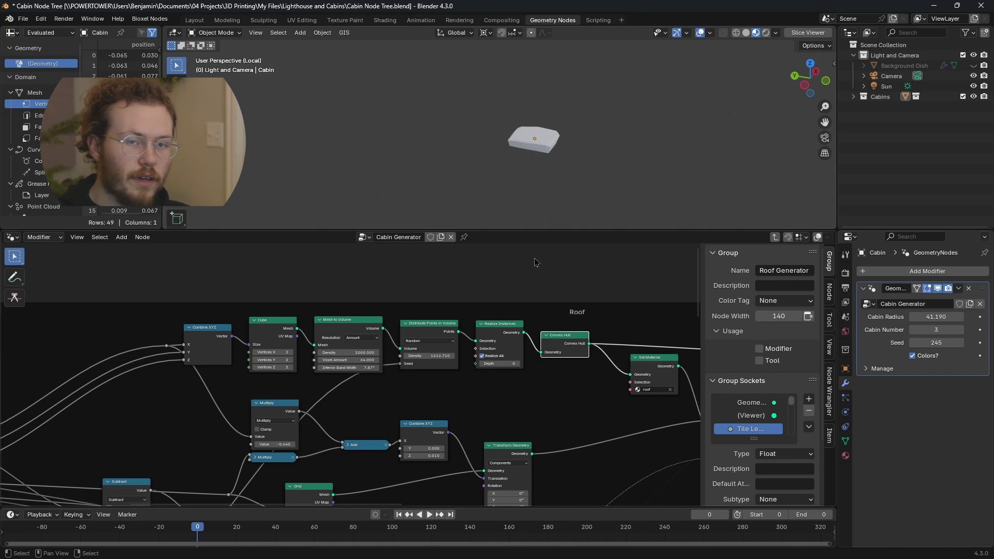
Examine the convex hull tile from several angles in the viewport.
click(548, 152)
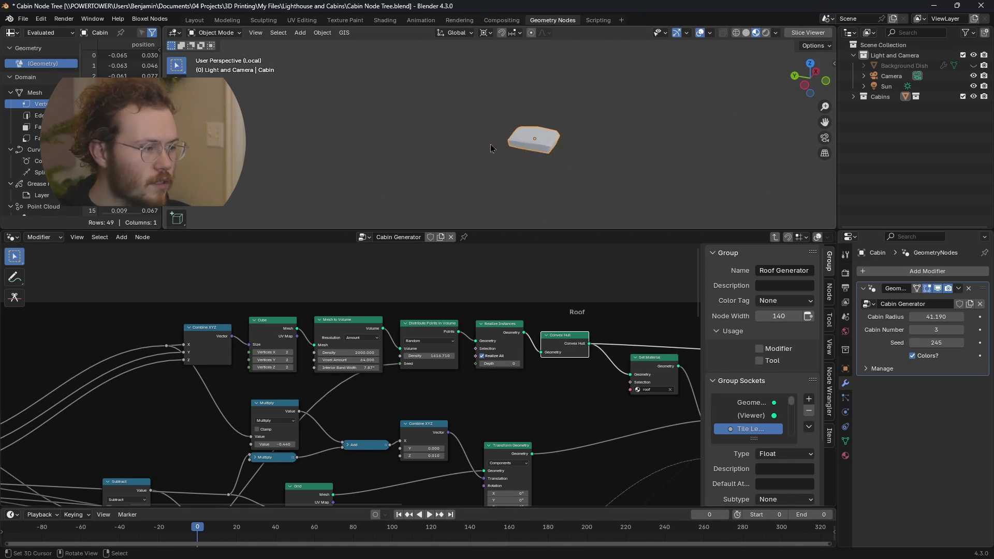
middle_drag(491, 149, 485, 153)
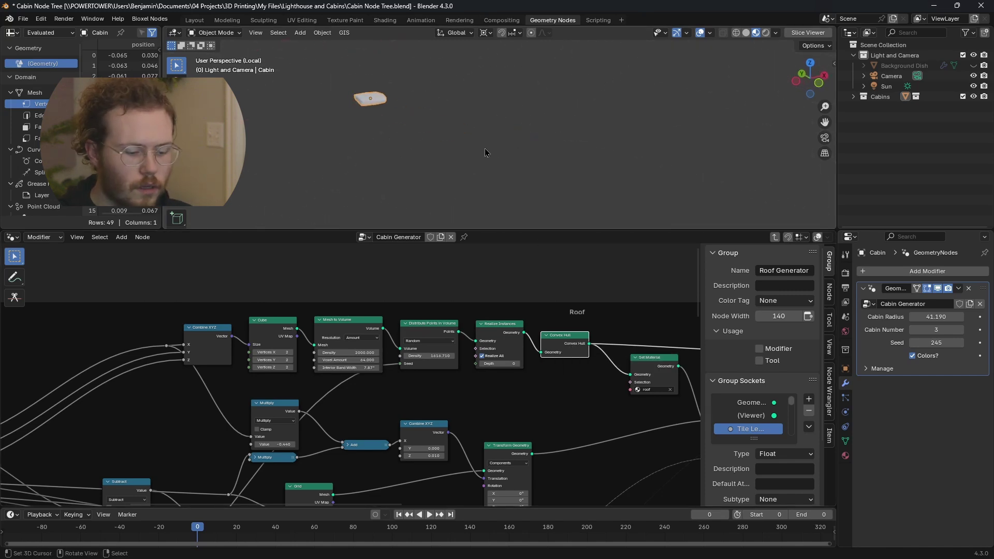
key(KP_Decimal)
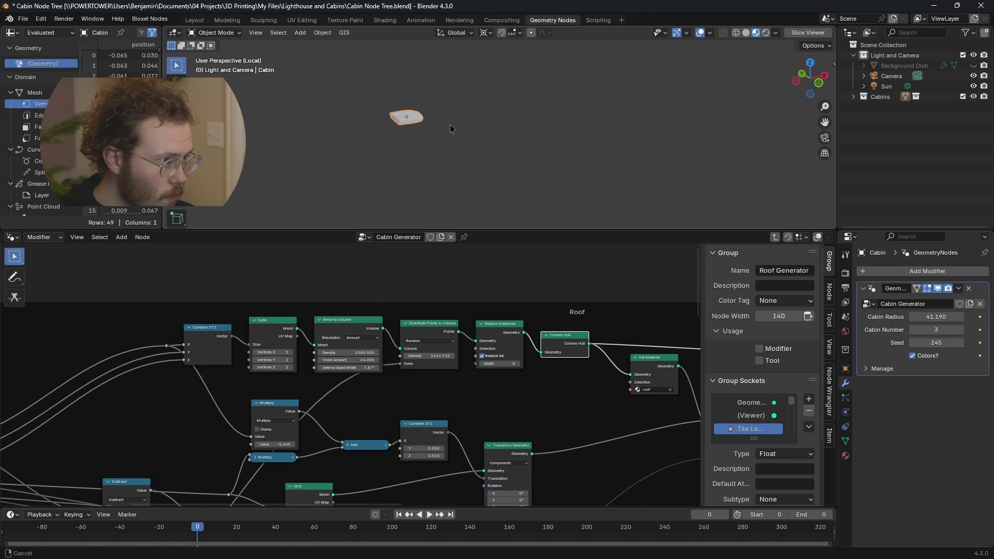
scroll(512, 145, down, 5)
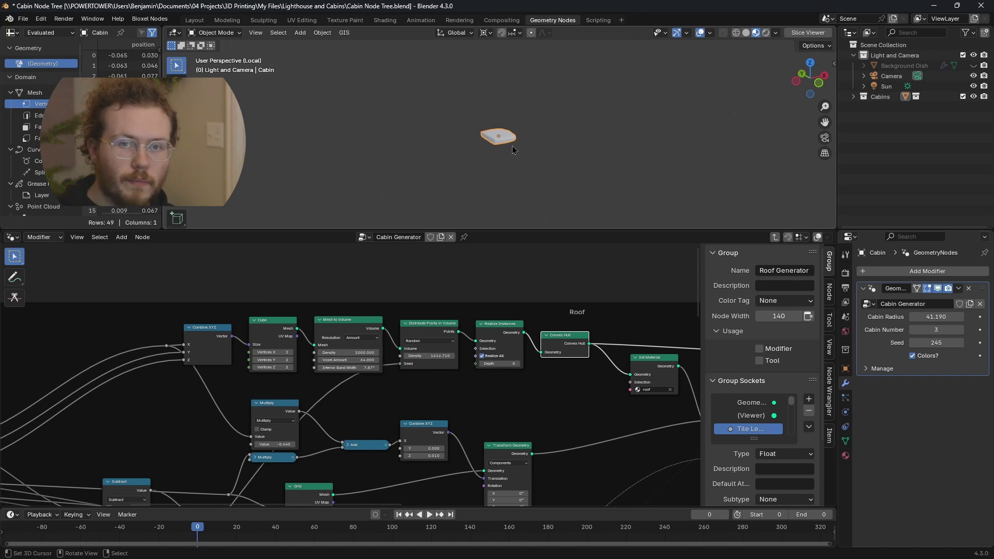
mouse_move(514, 141)
middle_down()
mouse_move(493, 128)
mouse_move(516, 136)
middle_up()
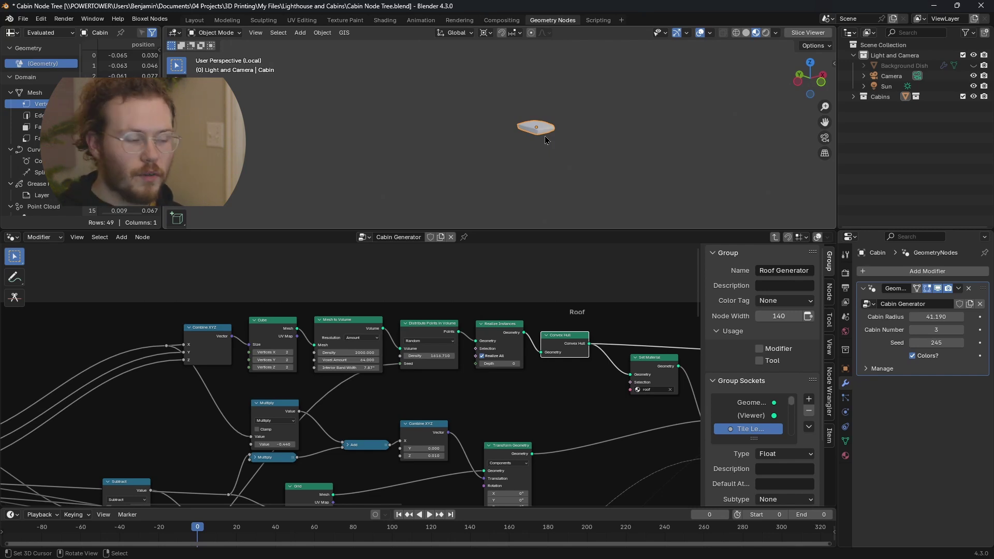
middle_drag(595, 299, 417, 294)
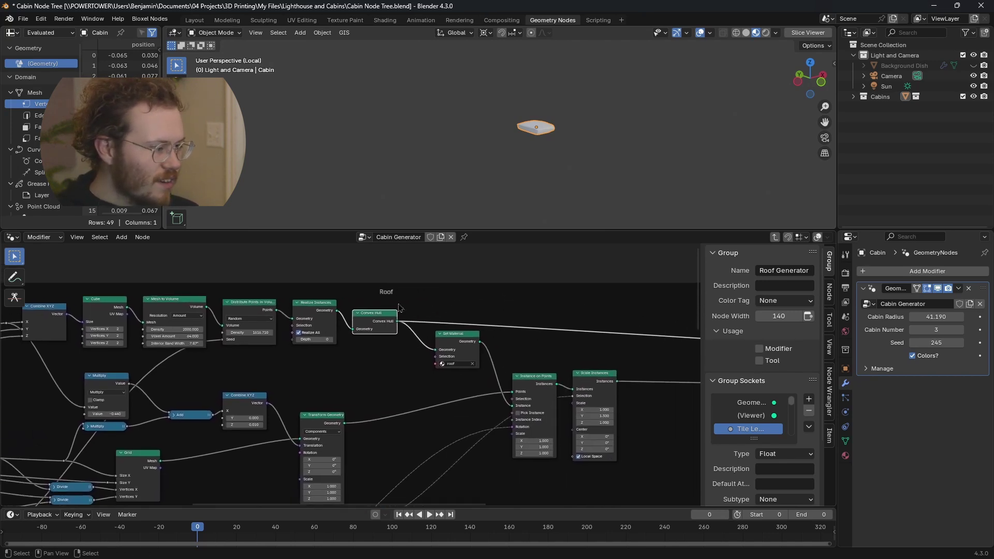
scroll(545, 132, up, 2)
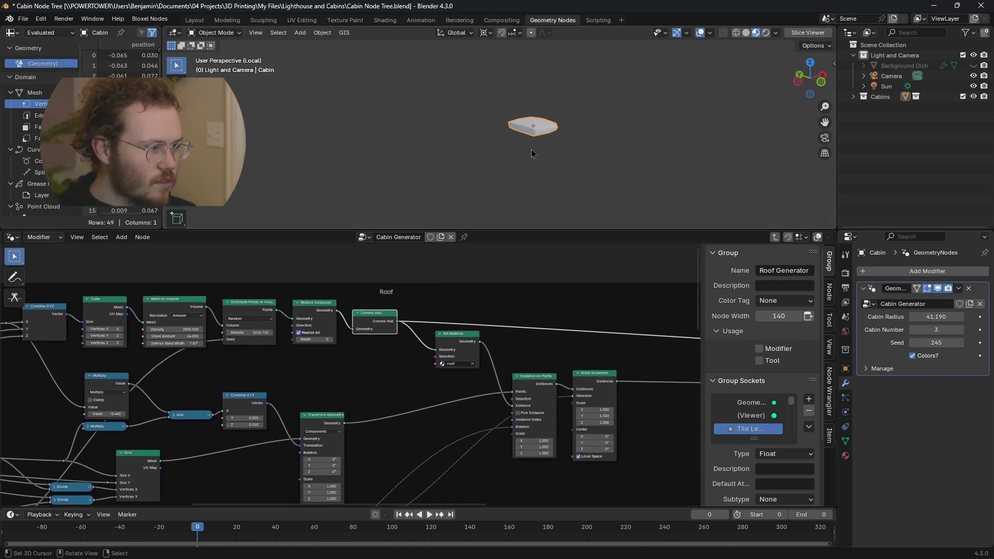
mouse_move(531, 153)
middle_down()
mouse_move(548, 151)
mouse_move(514, 156)
mouse_move(548, 157)
middle_up()
scroll(375, 304, down, 1)
Disconnect the seed input of Distribute Points in Volume and try different seed values to vary the tile shape.
scroll(247, 341, up, 2)
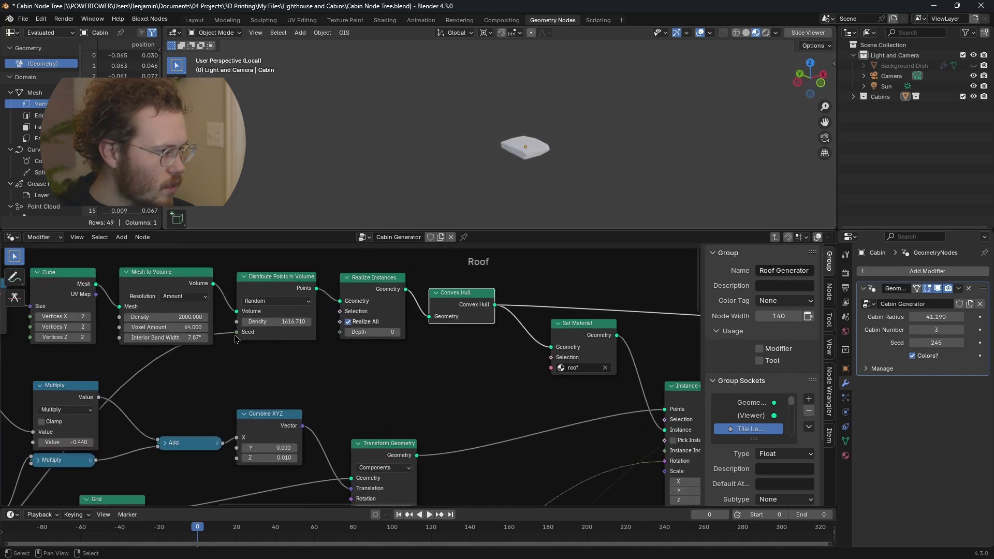
click(229, 333)
text(73)
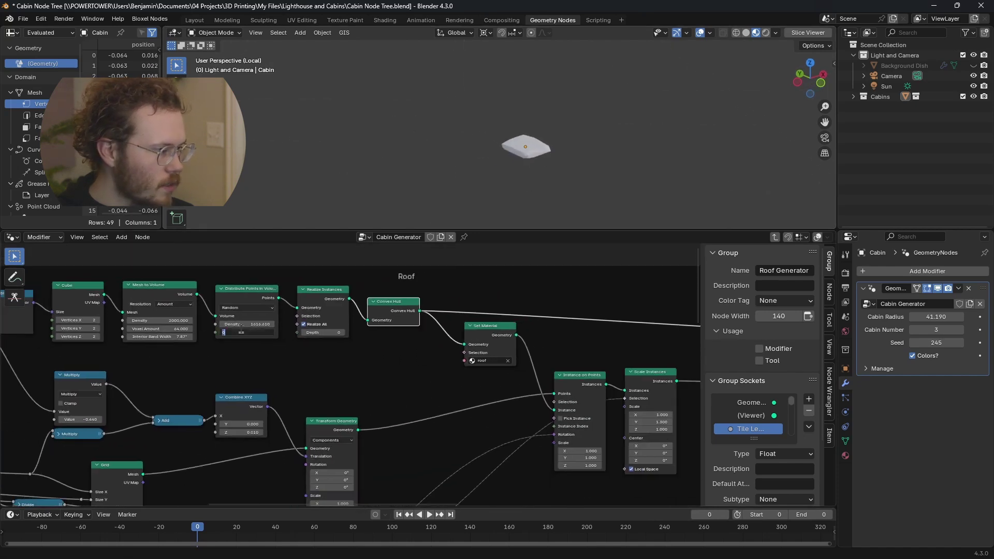
key(Return)
mouse_move(247, 332)
mouse_down()
mouse_move(272, 333)
mouse_move(258, 322)
mouse_up()
scroll(518, 158, up, 8)
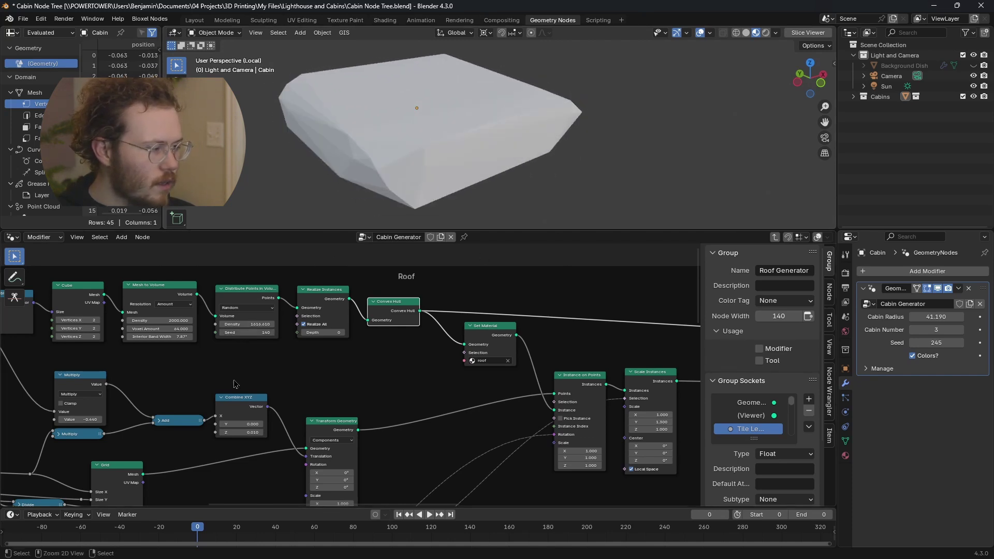
Undo the seed changes and the disconnected seed link on Distribute Points in Volume.
key(ctrl+z)
key(ctrl+z)
key(ctrl+z)
key(ctrl+z)
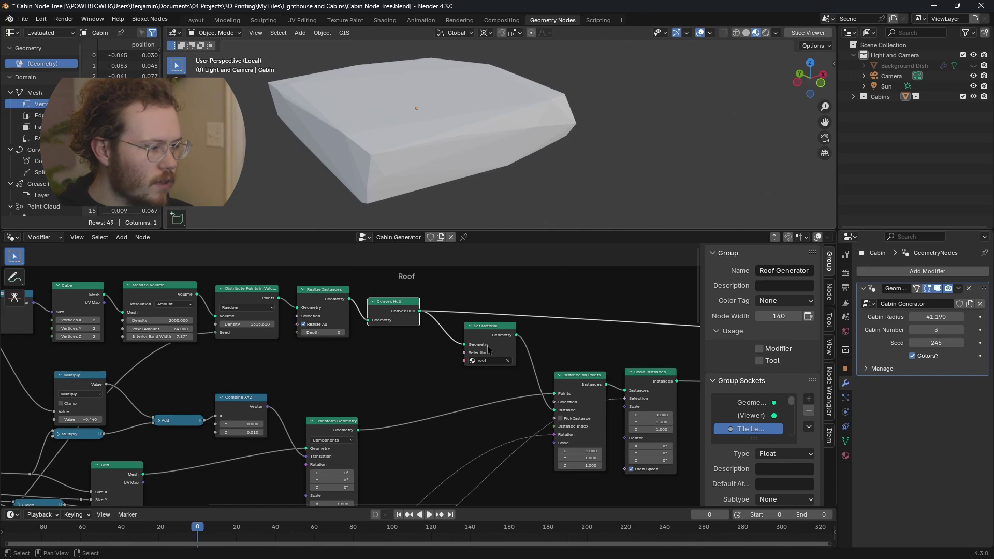
Preview the Set Material node to view the tile with the roof material.
ctrl+shift+click(491, 348)
scroll(554, 116, down, 6)
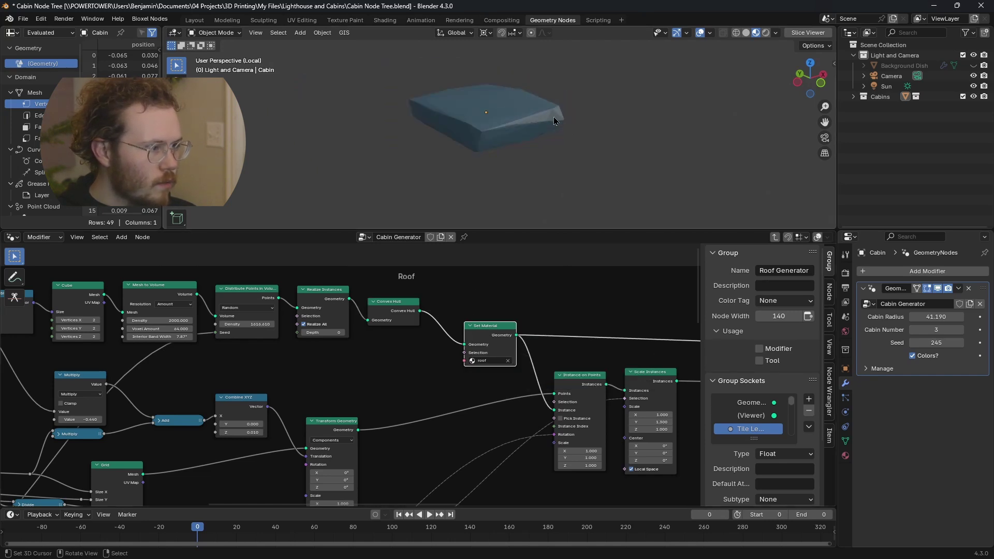
middle_drag(544, 370, 449, 338)
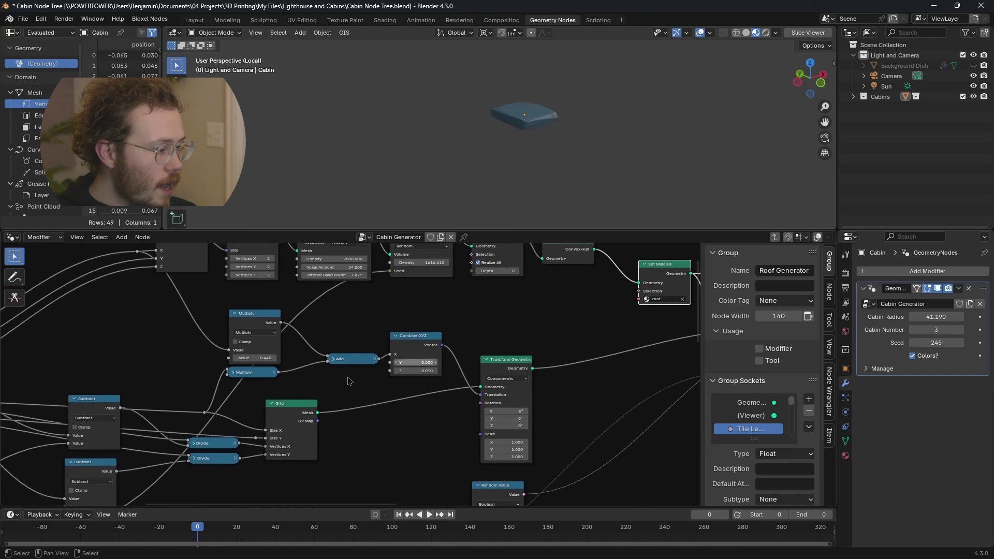
Preview the Grid node in wireframe shading and examine the point layout and the math nodes feeding it.
ctrl+shift+click(290, 414)
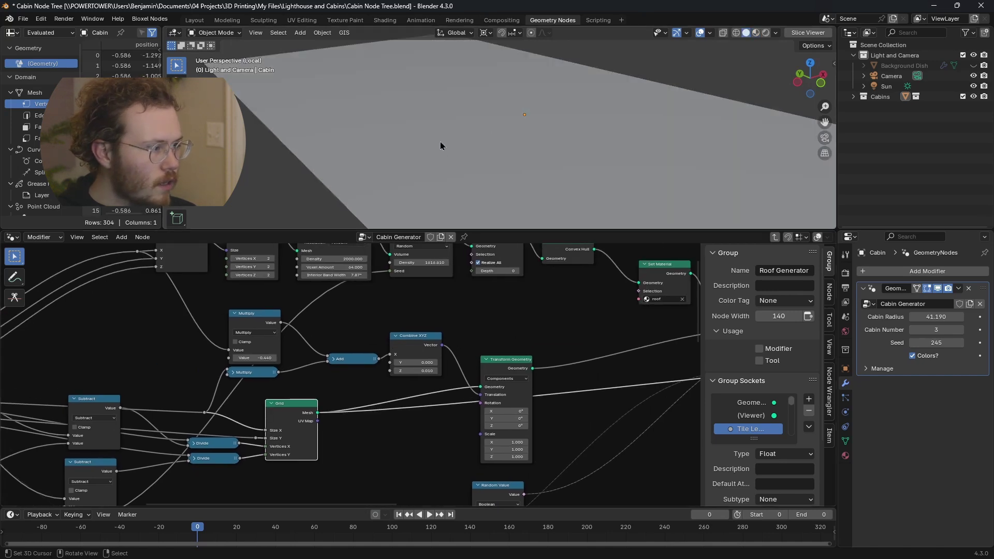
scroll(441, 141, down, 5)
key(z)
click(365, 145)
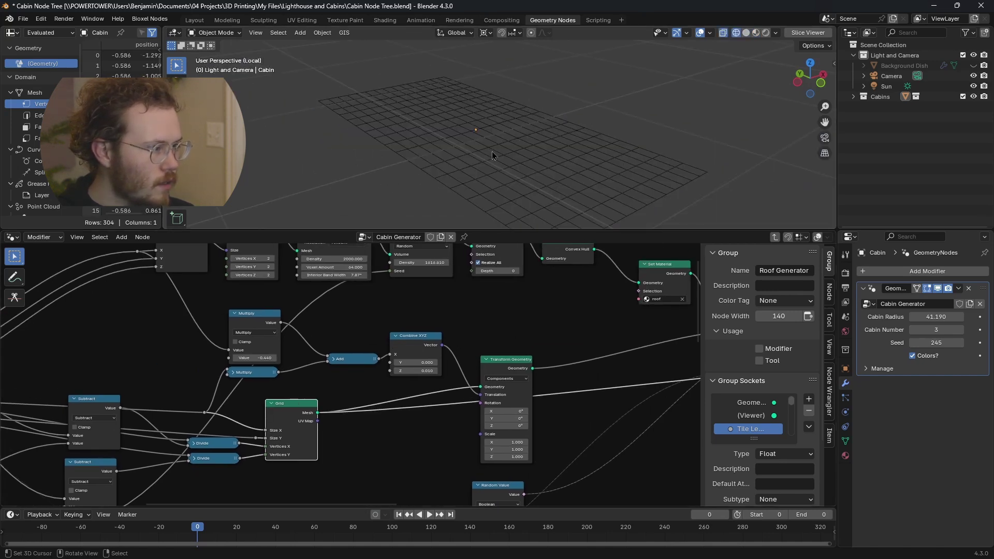
middle_drag(492, 151, 472, 148)
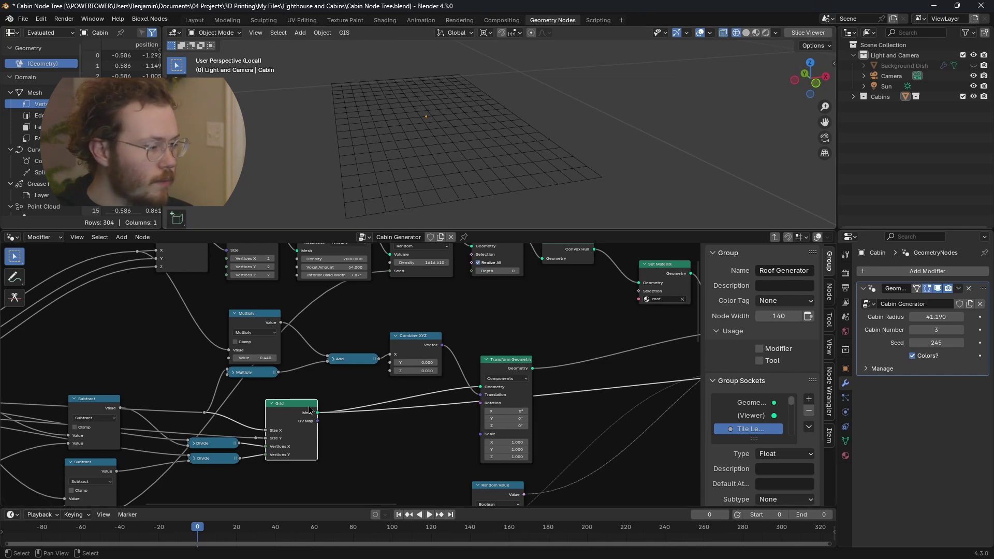
scroll(317, 431, left, 5)
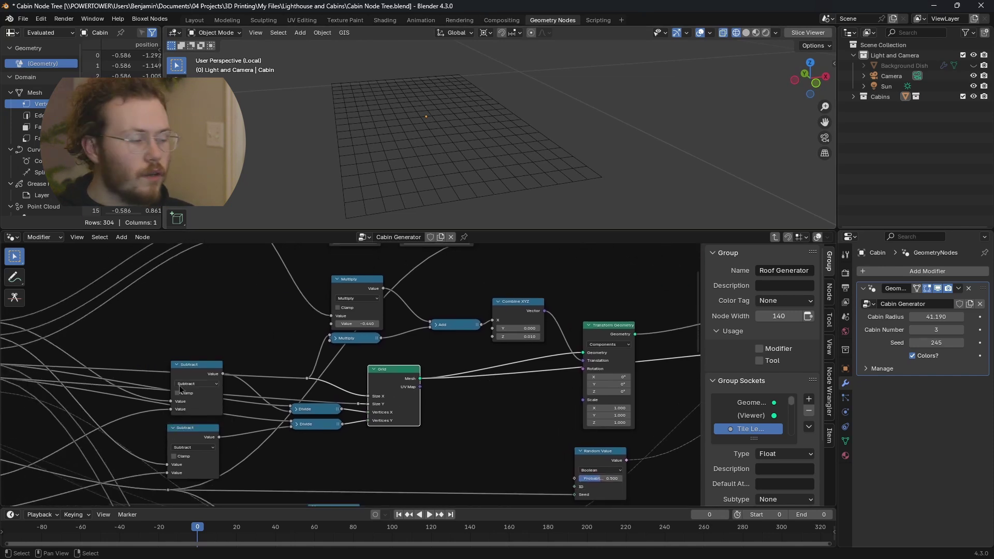
scroll(363, 396, left, 4)
scroll(502, 386, right, 4)
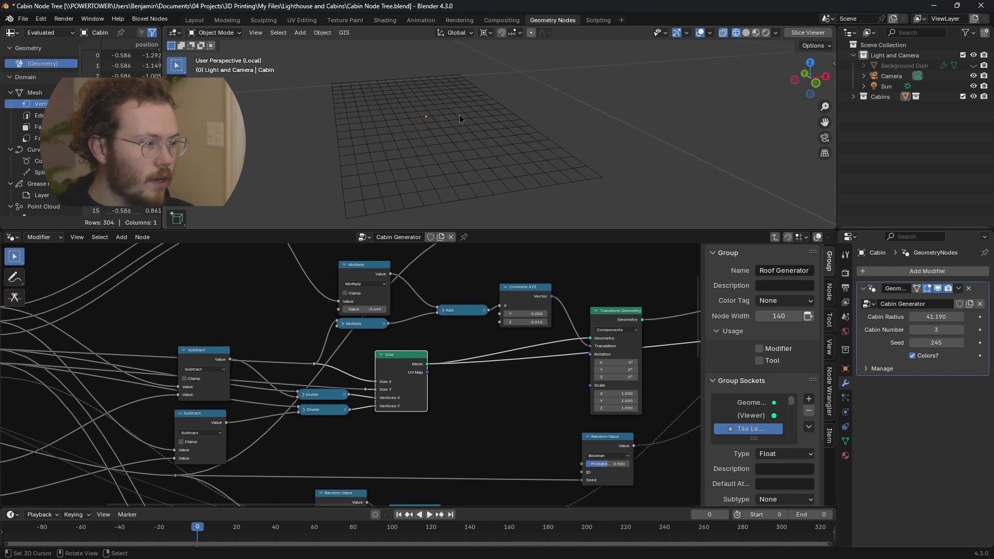
middle_drag(459, 114, 451, 113)
middle_drag(457, 380, 389, 391)
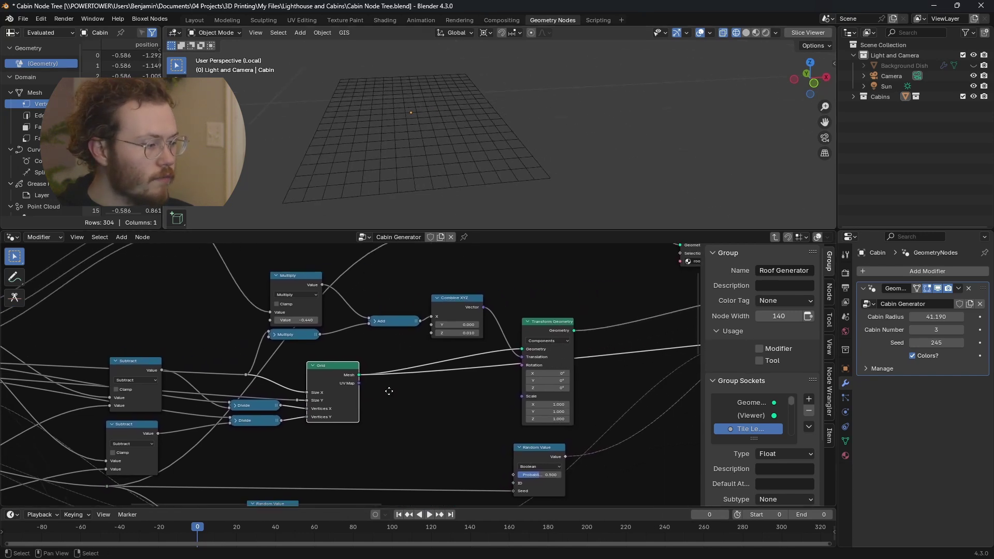
Preview the Transform Geometry node to examine how the grid is offset from the origin.
drag(552, 322, 551, 323)
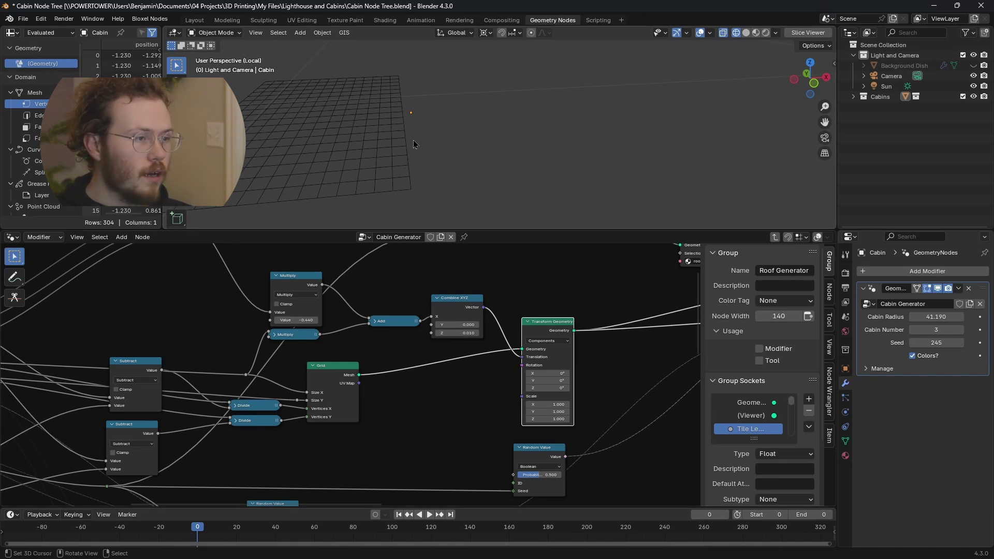
middle_drag(413, 140, 383, 140)
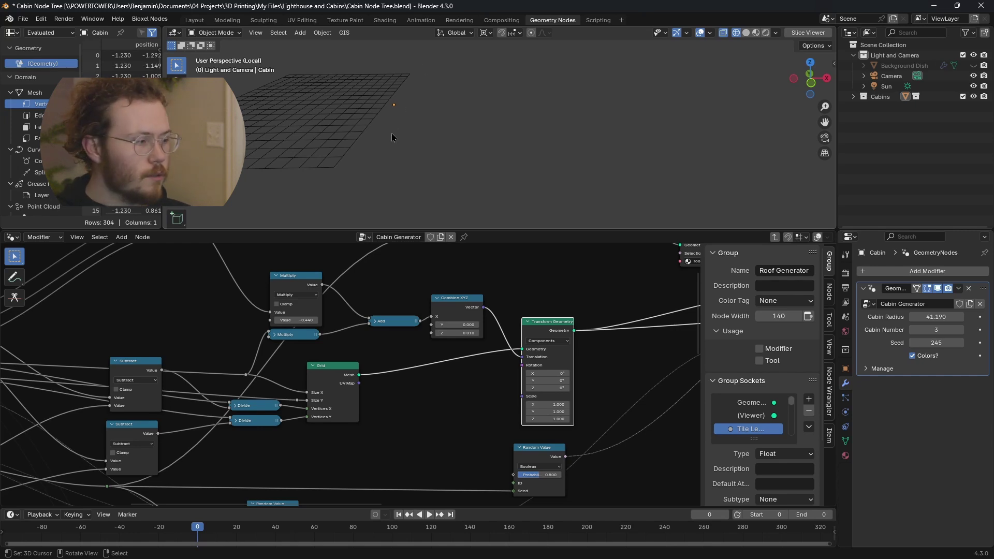
middle_drag(565, 406, 269, 435)
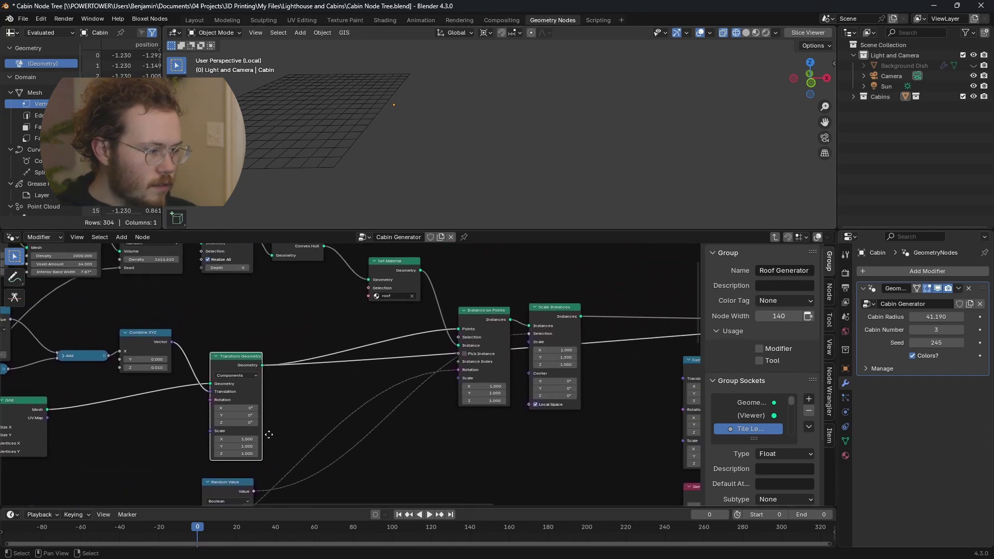
Preview the Instance on Points node in Material Preview shading and examine the tiles placed across the grid.
ctrl+shift+click(482, 316)
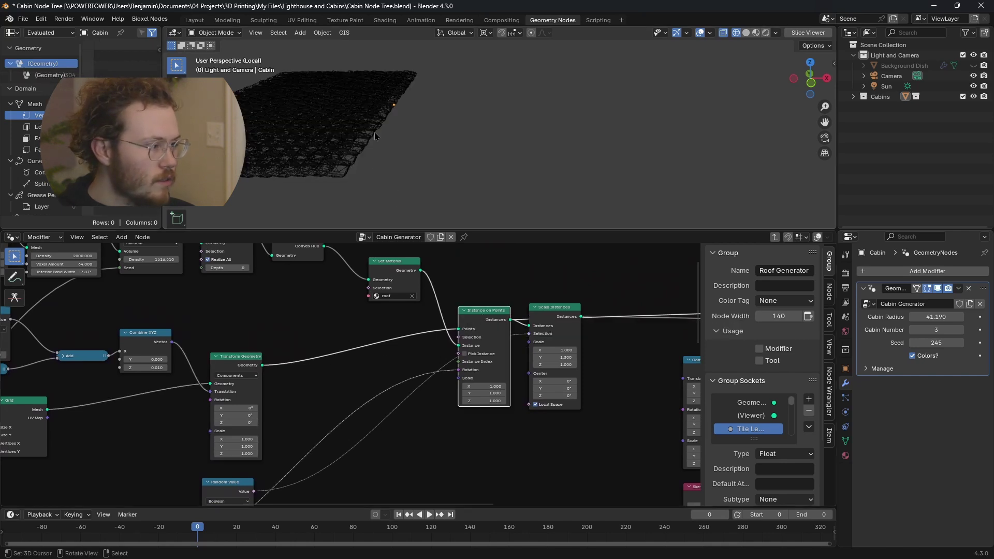
key(shift+z)
mouse_move(406, 156)
shift+middle_down()
mouse_move(481, 161)
mouse_move(496, 134)
shift+middle_up()
key(z)
scroll(476, 149, up, 3)
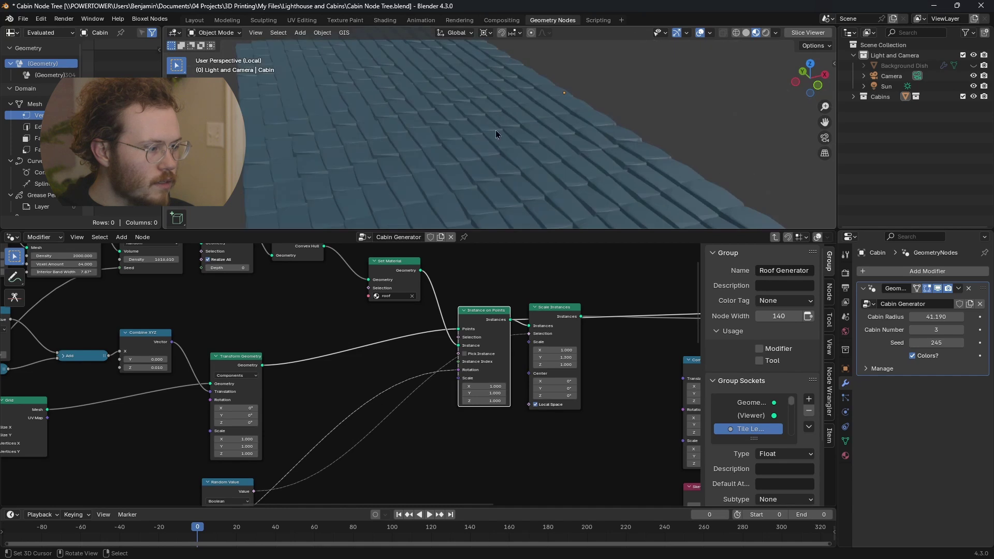
Trace the tile rotation input back to the float Random Value node and select it to examine its connections.
shift+middle_drag(364, 321, 360, 299)
scroll(473, 305, down, 2)
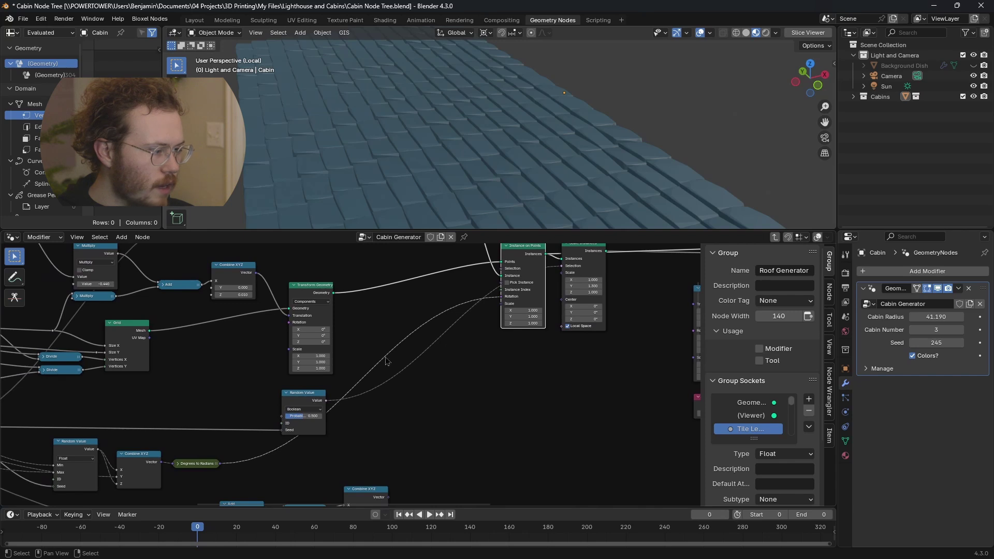
ctrl+scroll(386, 361, left, 10)
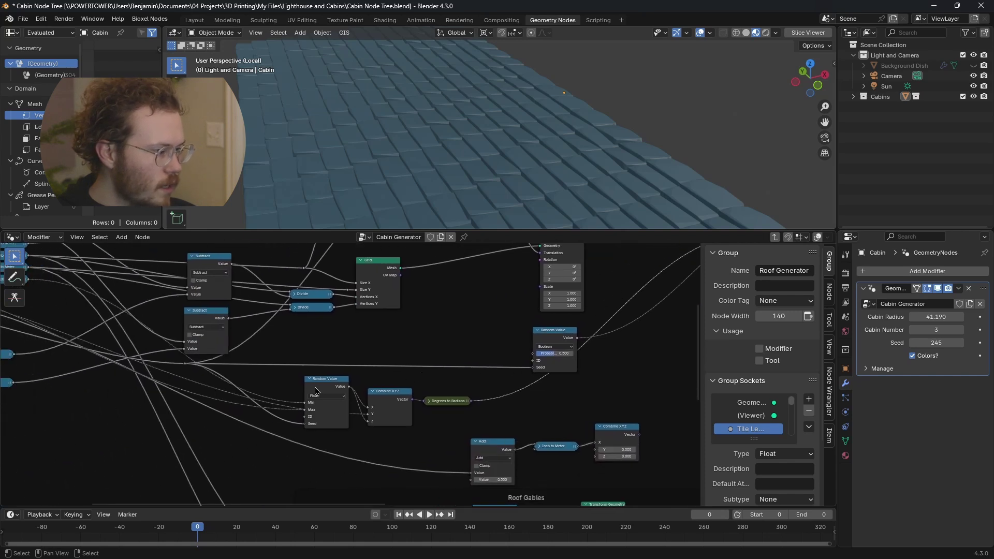
click(316, 391)
middle_drag(316, 391, 366, 386)
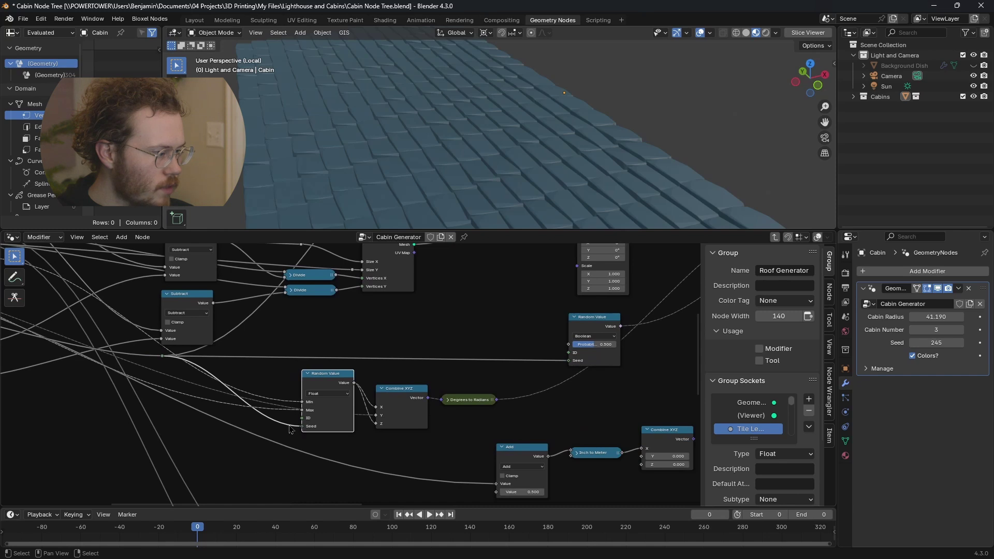
Disconnect the Seed input of the float Random Value node driving the tile rotation and reset the seed to 0.
drag(294, 422, 294, 436)
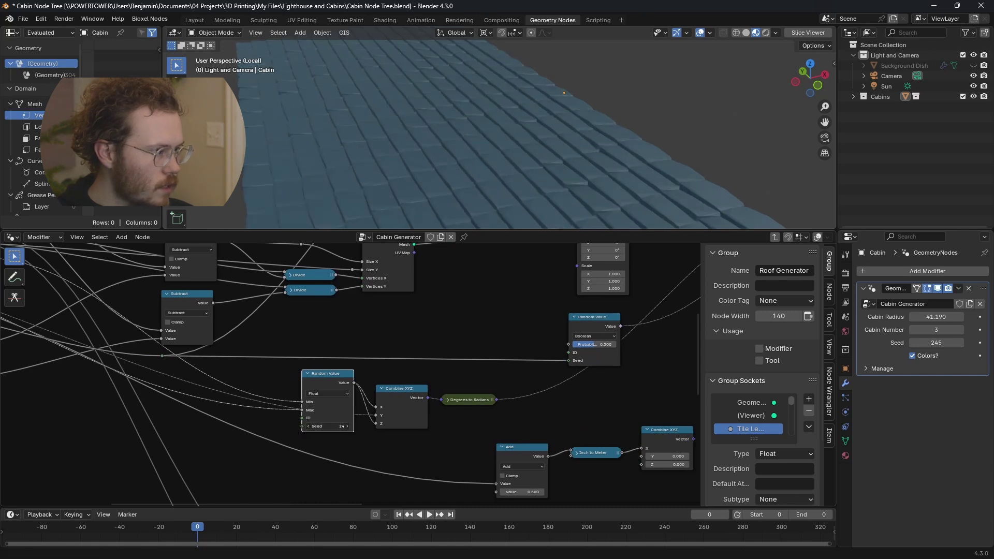
key(BackSpace)
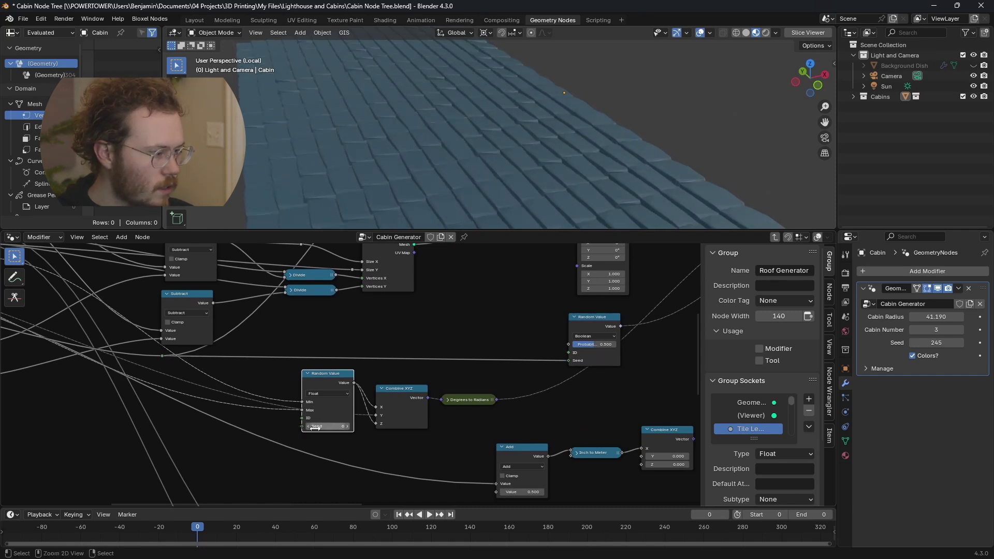
Disconnect the Y input of the adjoining Combine XYZ node and set its Y value to 3.97.
middle_drag(359, 429, 257, 446)
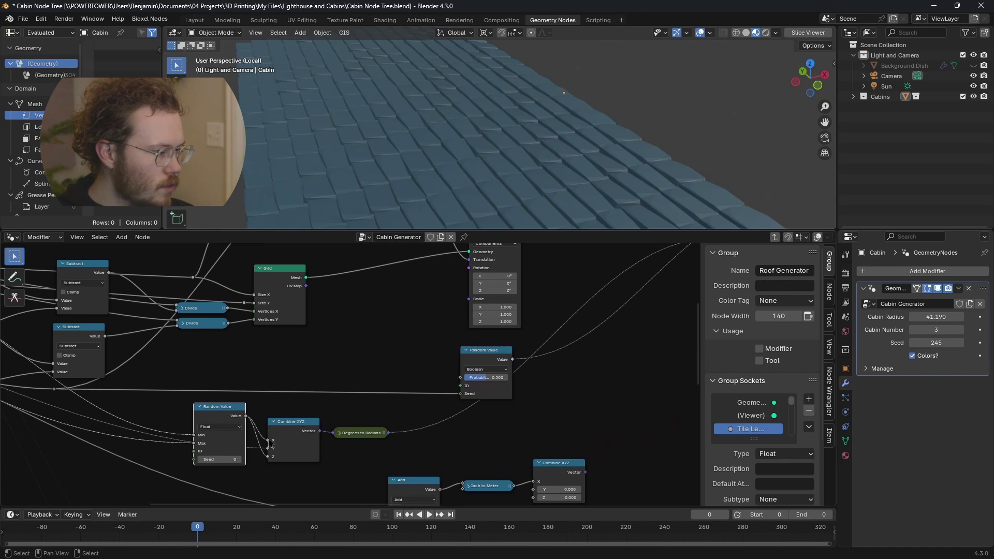
drag(267, 448, 303, 455)
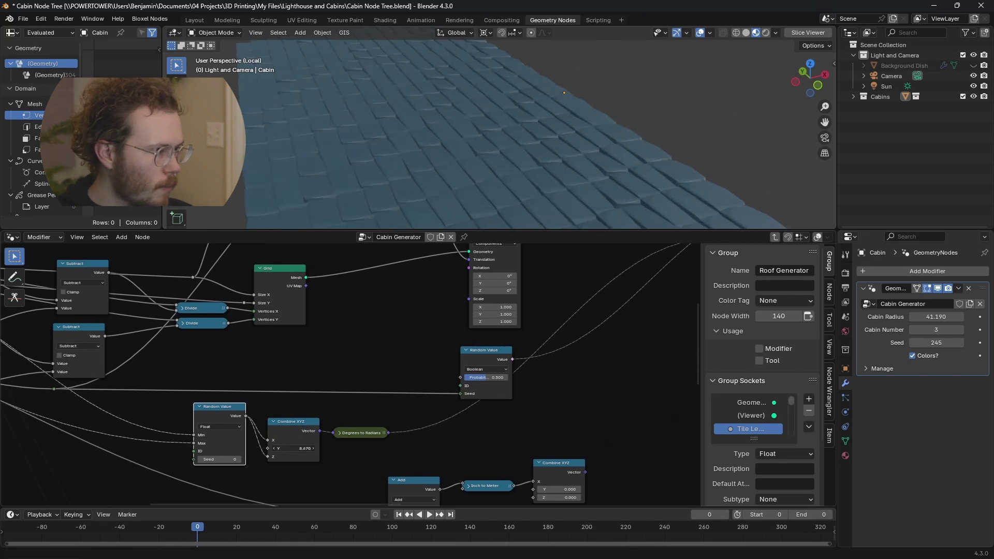
click(296, 448)
text(3.97)
key(Return)
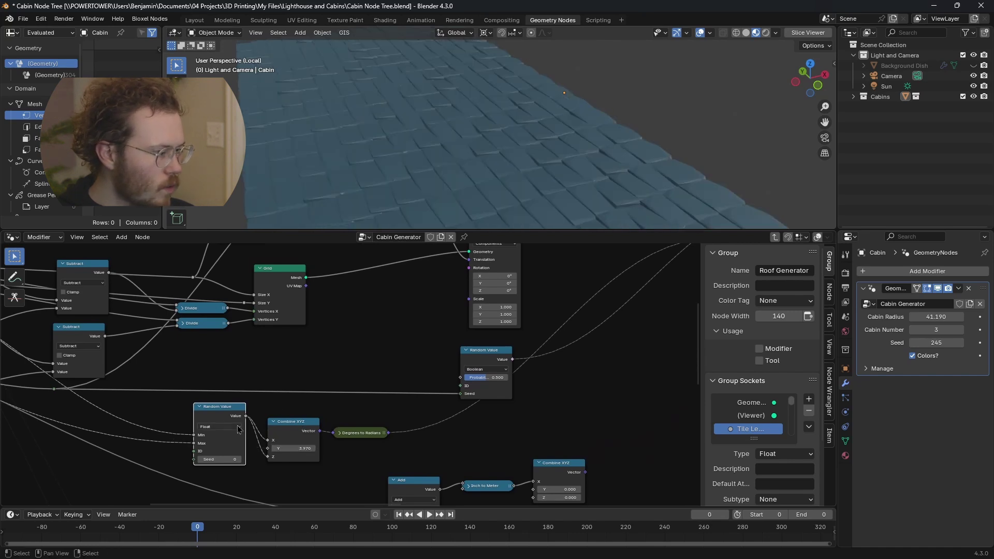
Trace the Random Value node's Min and Max inputs back to their sources and follow the rotation output to Instance on Points.
middle_drag(256, 402, 355, 348)
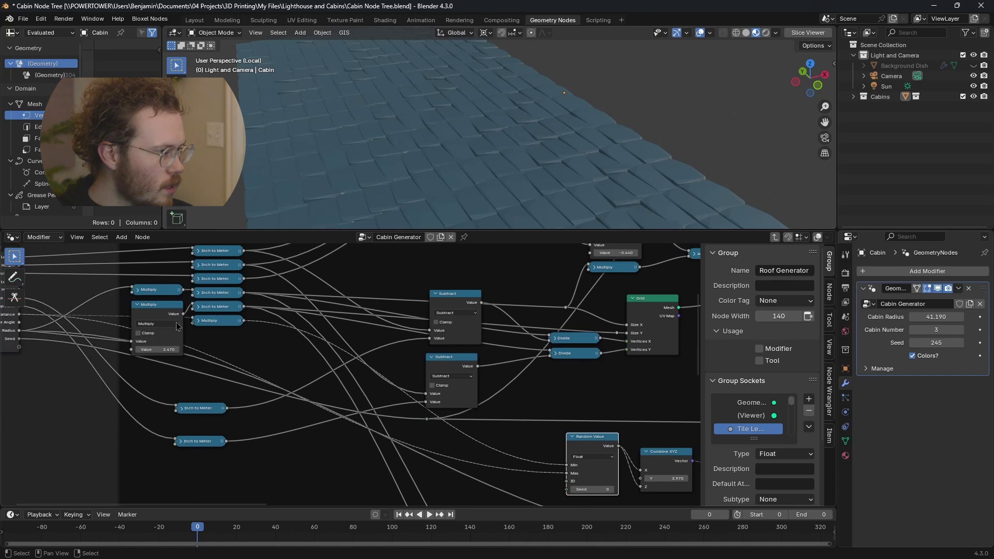
middle_drag(257, 325, 350, 345)
middle_drag(662, 456, 357, 357)
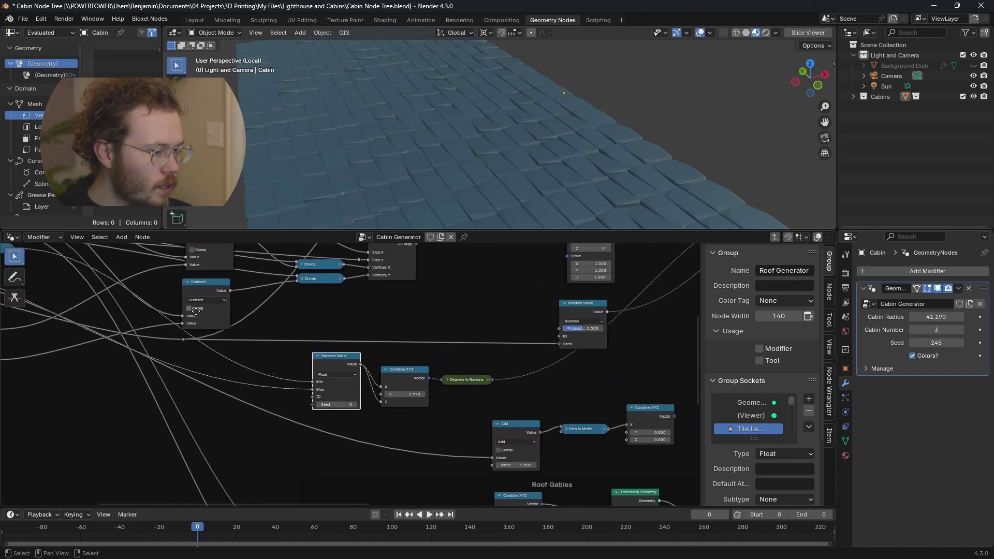
middle_drag(450, 394, 402, 381)
scroll(402, 382, up, 2)
middle_drag(460, 372, 237, 446)
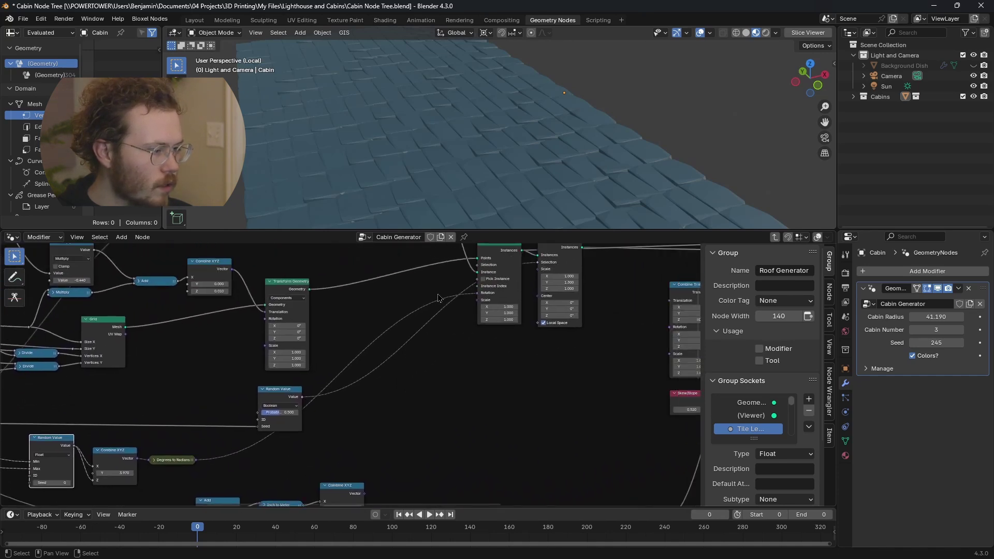
Move the Scale Instances node away from Instance on Points and examine the scaled tiles in the viewport.
middle_drag(440, 298, 409, 298)
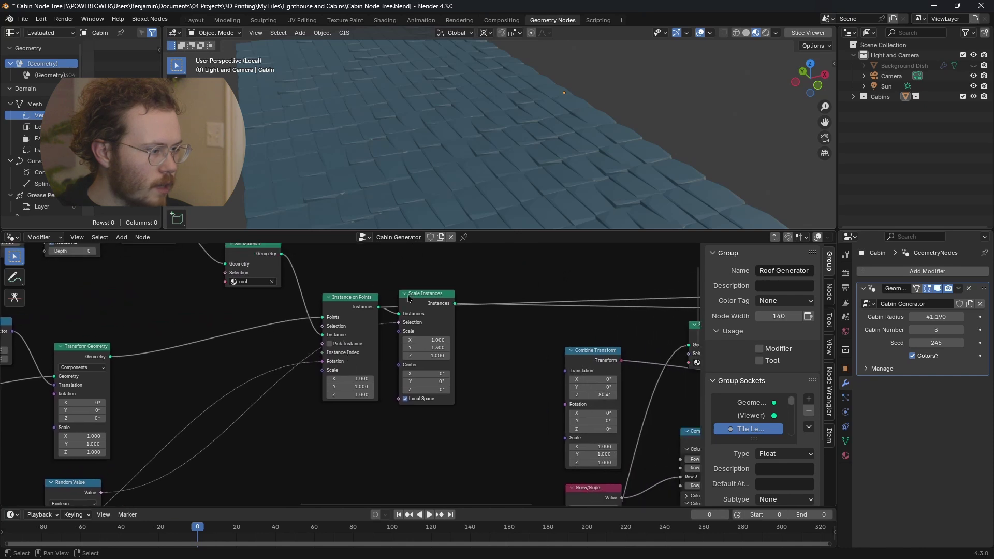
drag(419, 300, 454, 319)
middle_drag(483, 181, 526, 207)
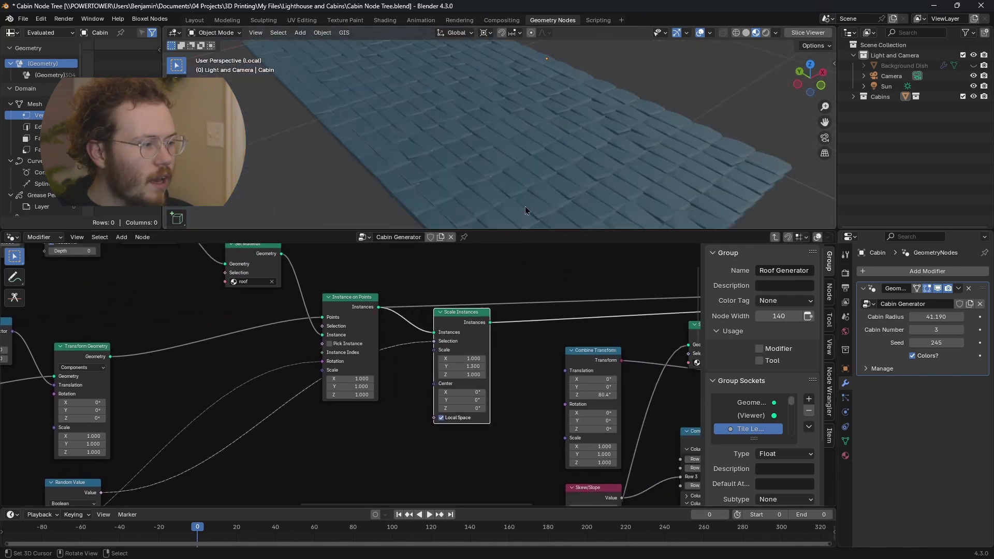
Try larger X and Y scale values on the Scale Instances node, undoing each change.
drag(455, 366, 459, 362)
key(ctrl+z)
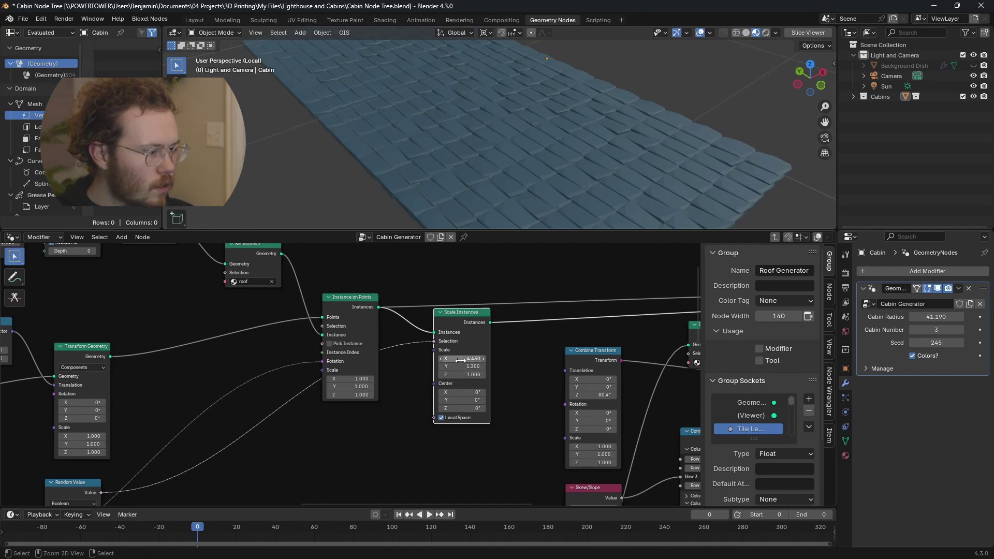
click(459, 366)
text(10)
key(Return)
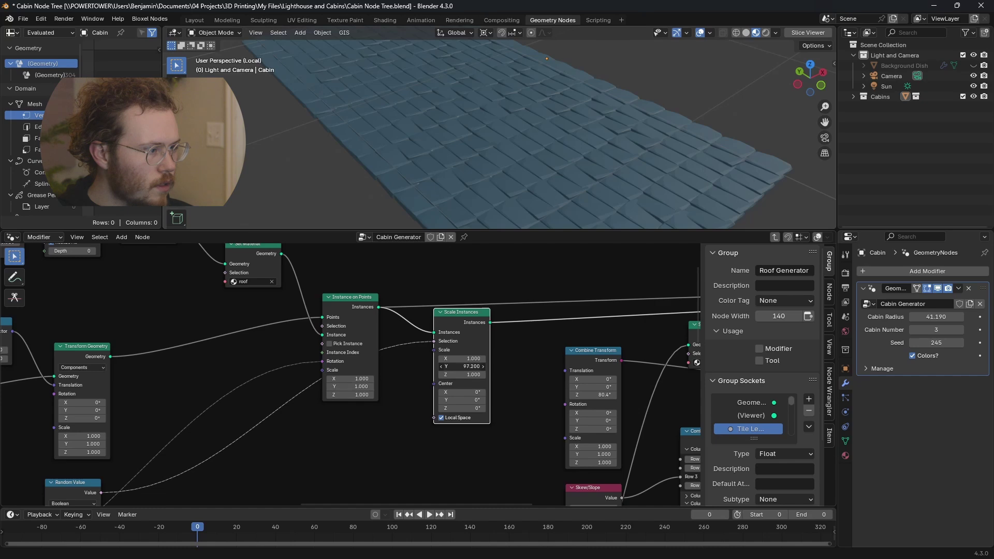
key(ctrl+z)
Follow the Scale Instances output to the Join Geometry node and shift the Instance on Points node slightly upward.
scroll(540, 352, down, 1)
middle_drag(540, 352, 466, 394)
scroll(444, 318, up, 1)
scroll(444, 318, down, 4)
middle_drag(564, 316, 417, 311)
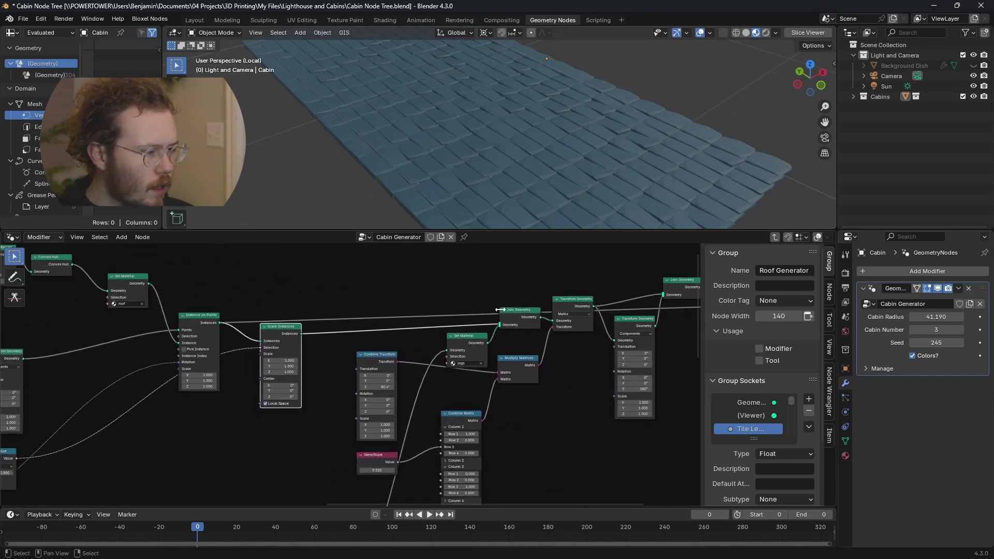
drag(200, 317, 204, 306)
middle_drag(500, 323, 418, 310)
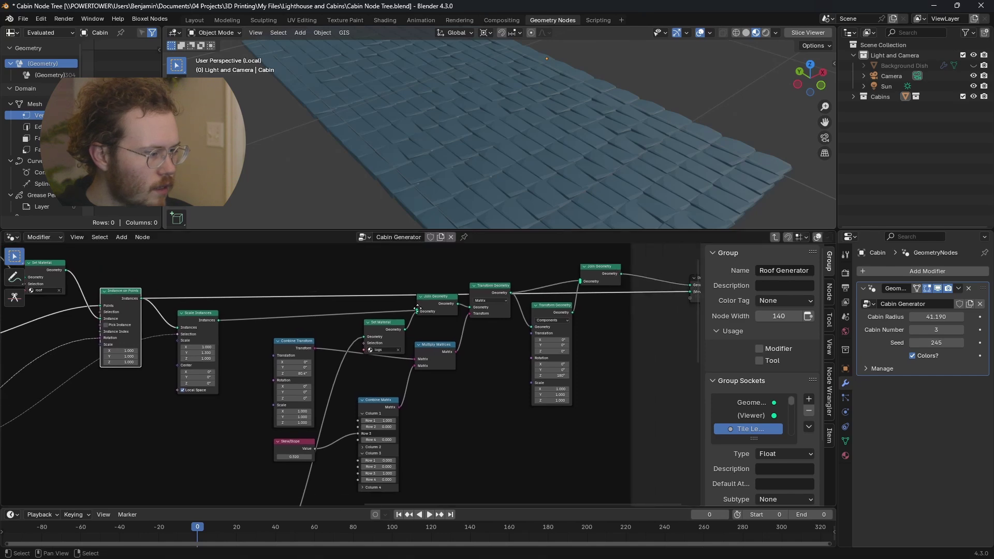
Check the logs Set Material node feeding Join Geometry and move the matrix Transform Geometry node slightly down.
click(387, 334)
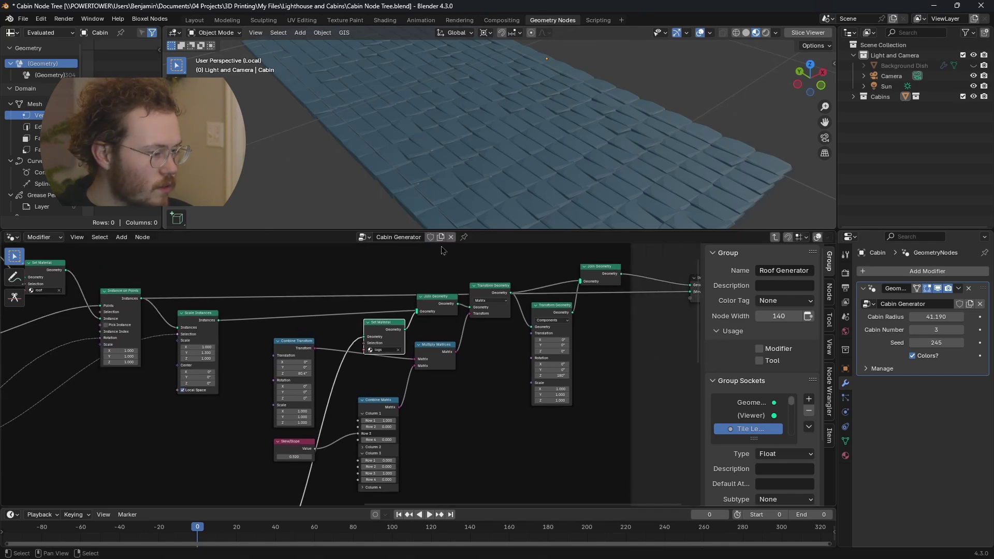
scroll(585, 158, down, 3)
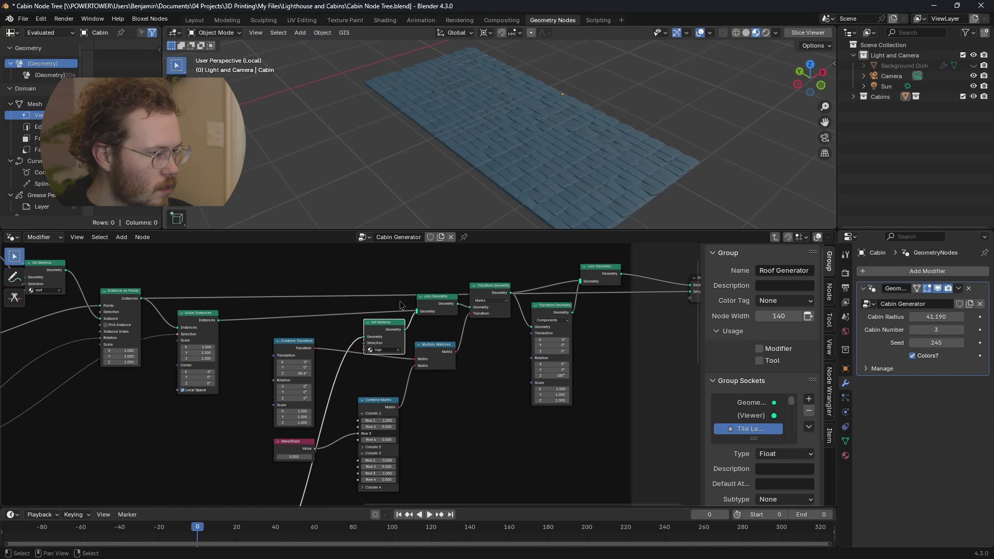
middle_drag(195, 320, 228, 309)
click(262, 312)
drag(515, 279, 518, 303)
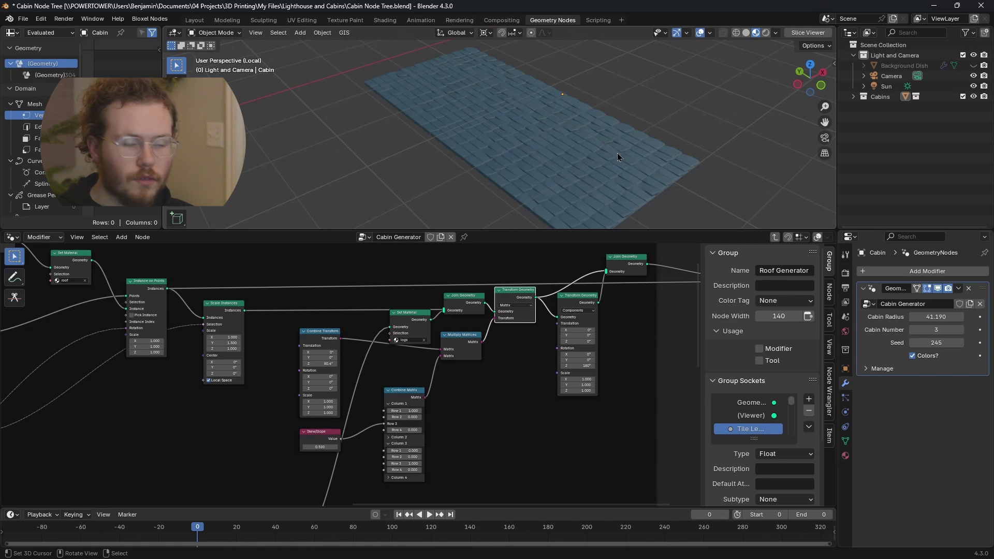
Preview the matrix Transform Geometry node to examine the tilted roof panel.
middle_drag(573, 274, 522, 278)
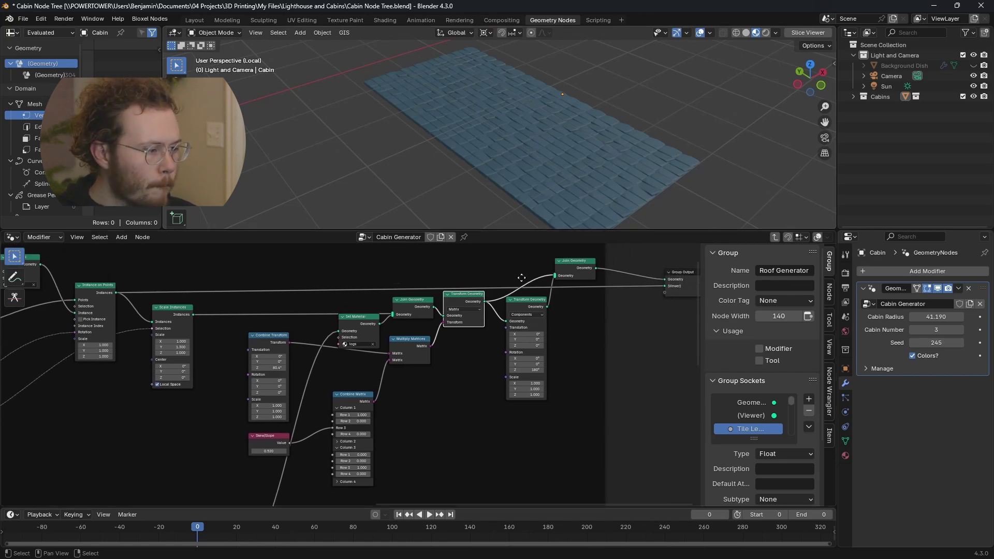
middle_drag(39, 312, 287, 280)
middle_drag(415, 281, 285, 296)
middle_drag(587, 287, 458, 303)
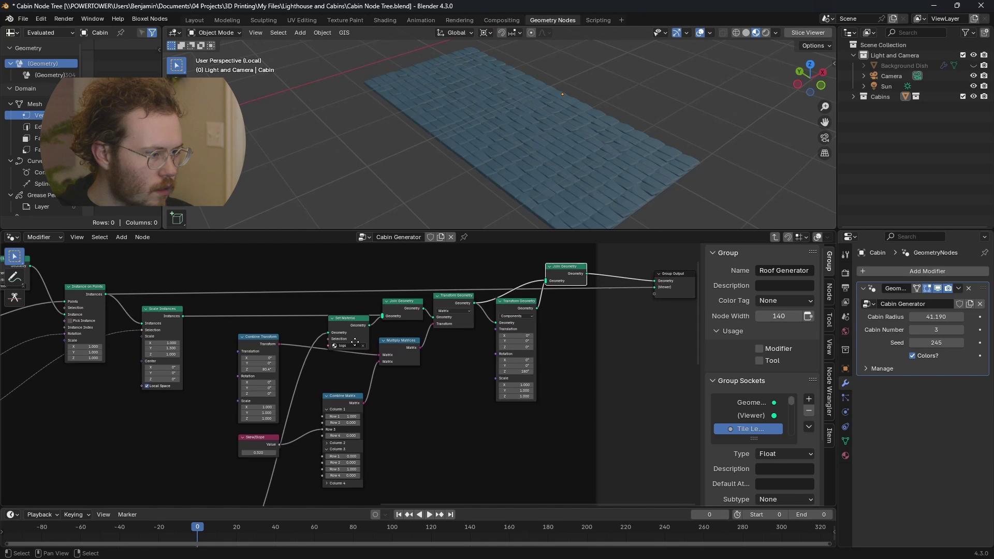
ctrl+shift+click(464, 299)
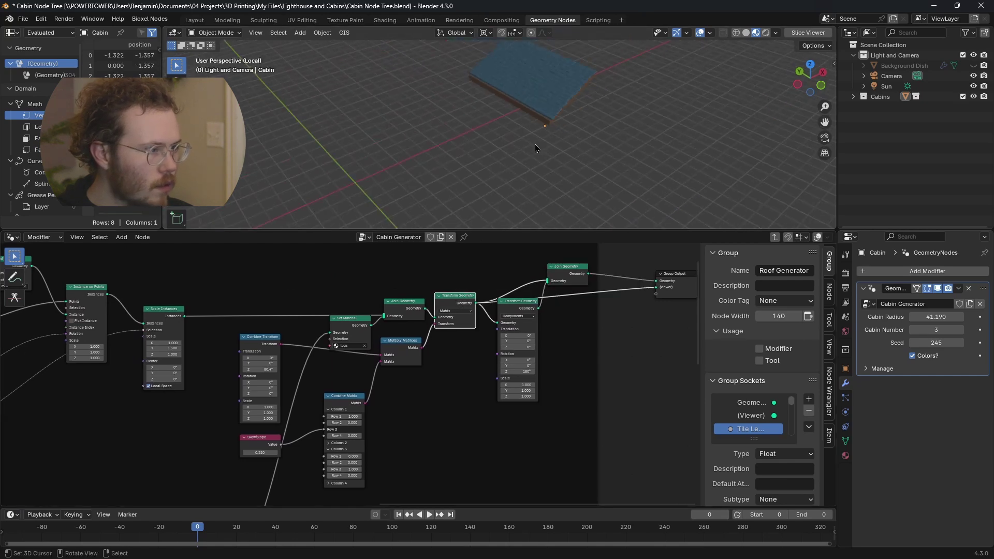
scroll(535, 123, up, 4)
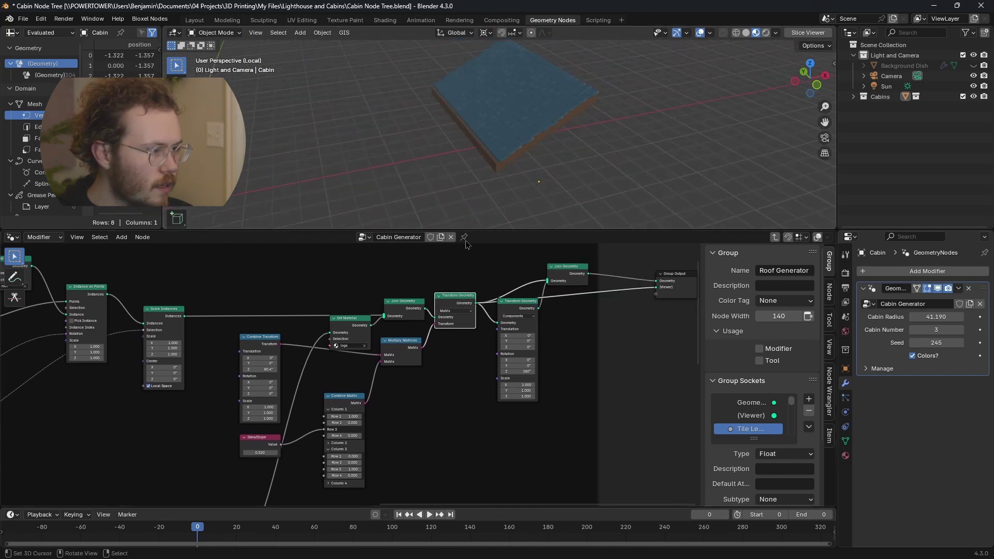
Compare the flat panel at the first Join Geometry node with the tilted panel at the matrix Transform Geometry node.
scroll(460, 299, up, 1)
scroll(461, 299, up, 1)
middle_drag(519, 170, 536, 182)
ctrl+shift+click(391, 313)
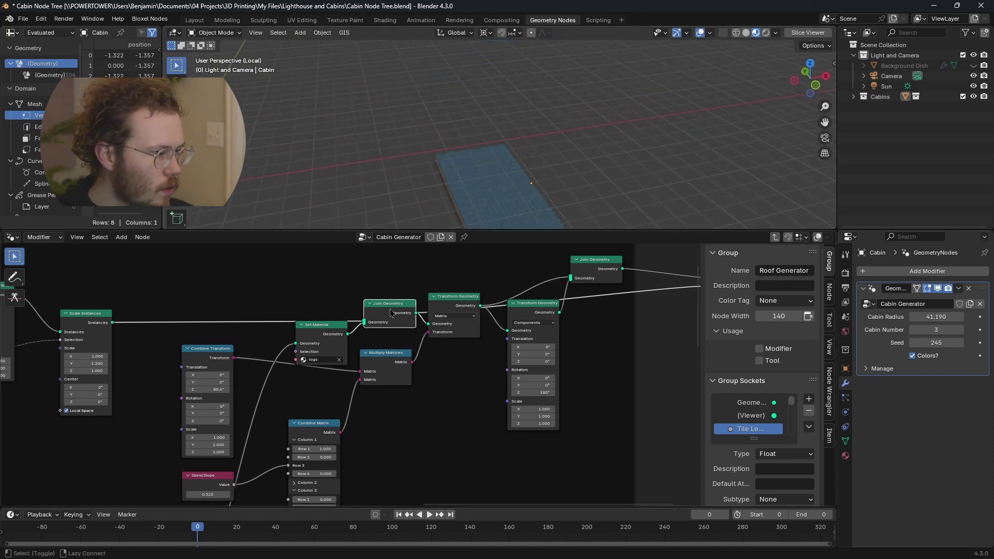
ctrl+shift+click(443, 308)
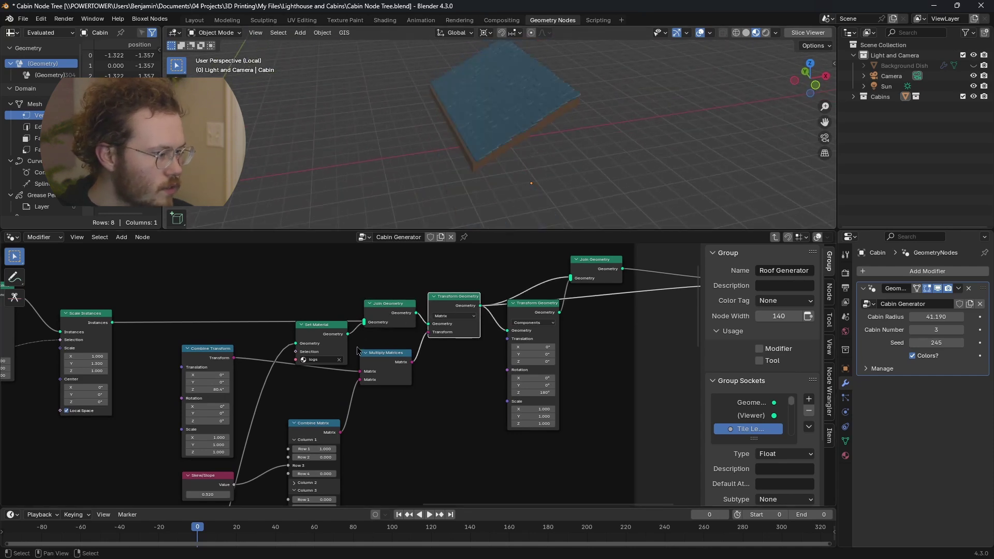
Examine how the Skew/Slope value drives the Combine Matrix and Multiply Matrices nodes that tilt the roof panel.
middle_drag(357, 351, 433, 301)
scroll(283, 317, up, 1)
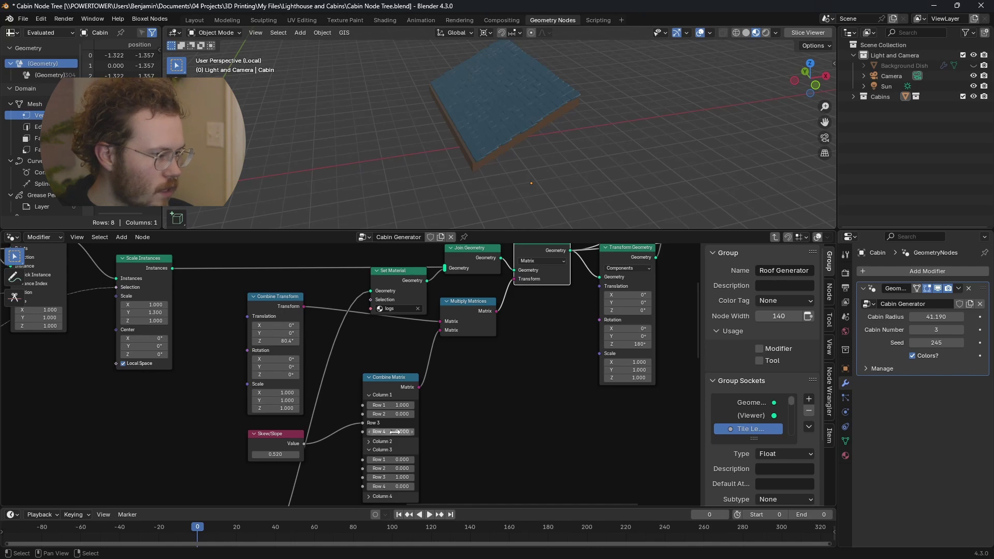
middle_drag(277, 453, 315, 410)
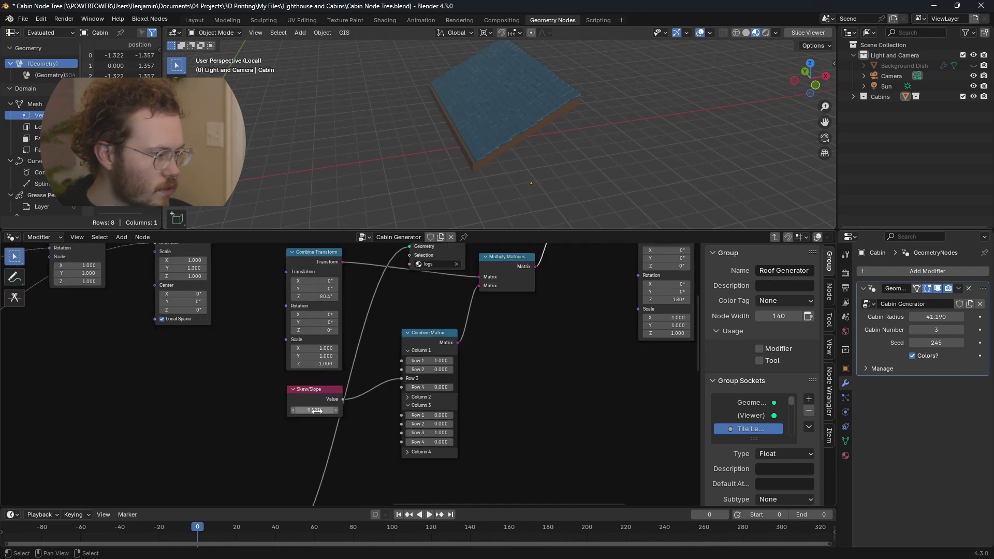
mouse_move(316, 410)
mouse_down()
mouse_move(336, 410)
mouse_move(310, 410)
mouse_up()
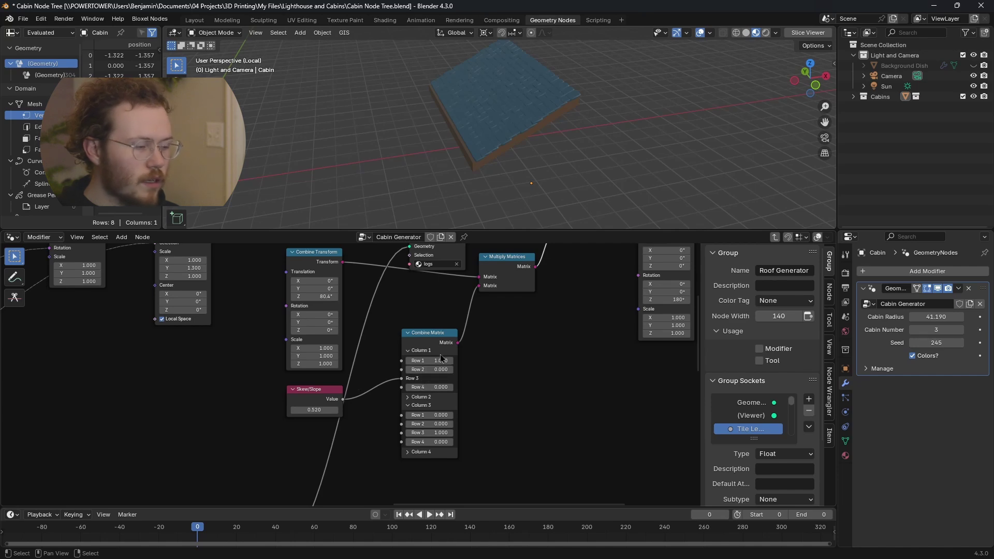
scroll(461, 362, down, 3)
scroll(410, 455, up, 3)
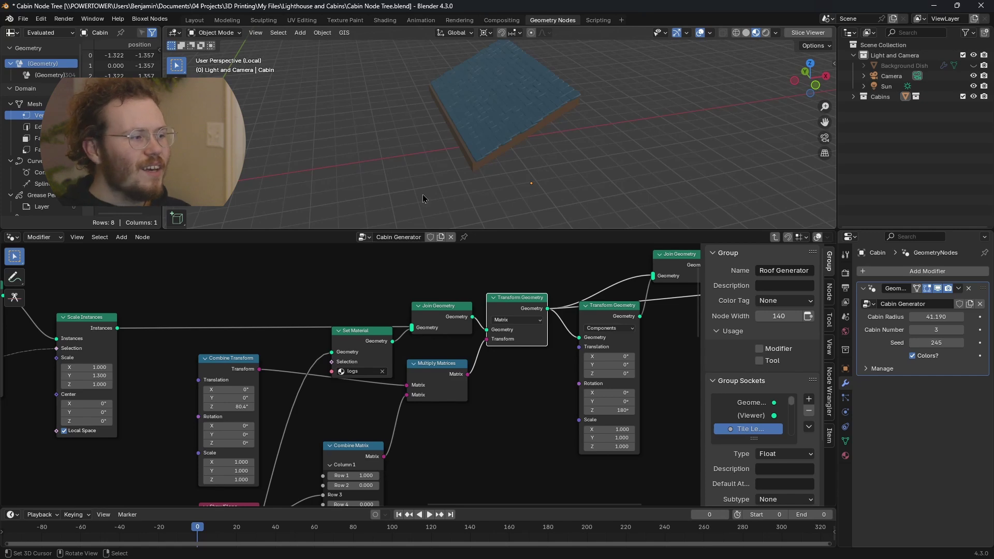
Inspect the slanted panel's edge and preview the second Transform Geometry node, which rotates the panel 180° about Z.
middle_drag(450, 166, 489, 185)
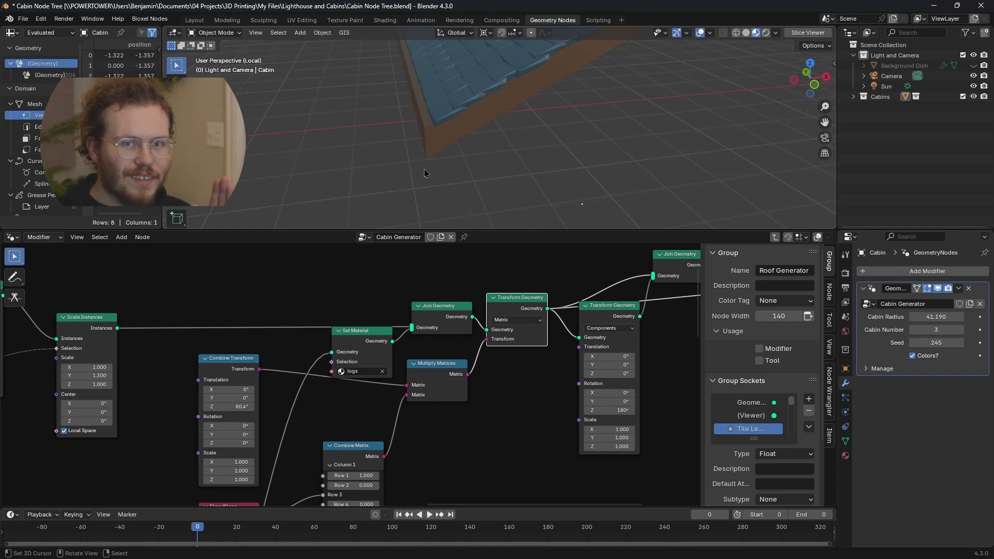
middle_drag(424, 169, 424, 114)
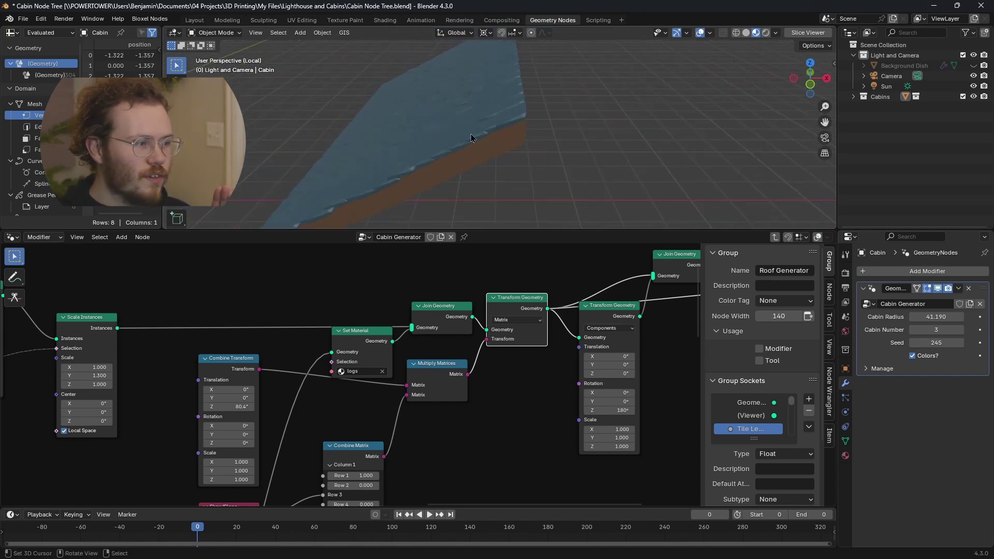
middle_drag(619, 324, 402, 329)
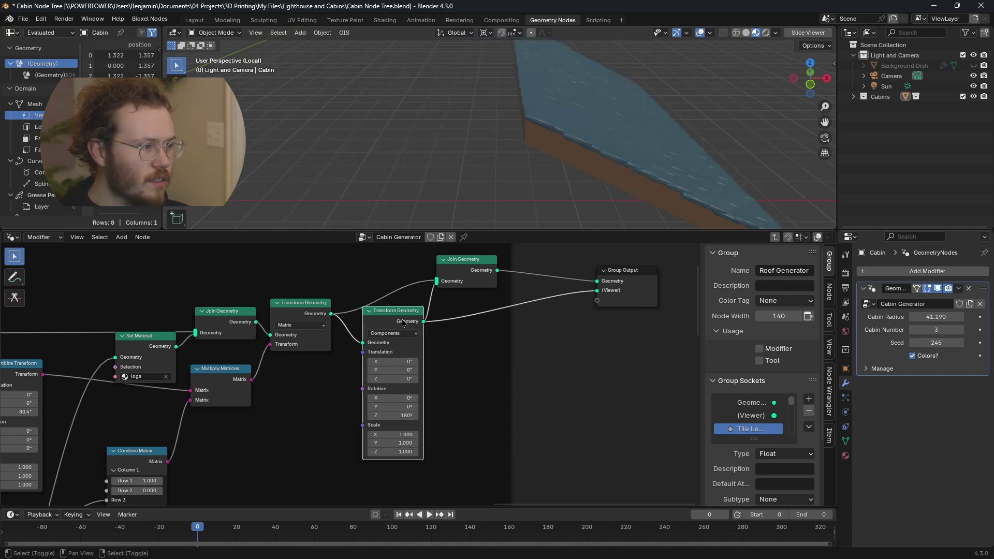
Preview the final Join Geometry node and examine the two roof halves from several angles.
ctrl+shift+click(467, 273)
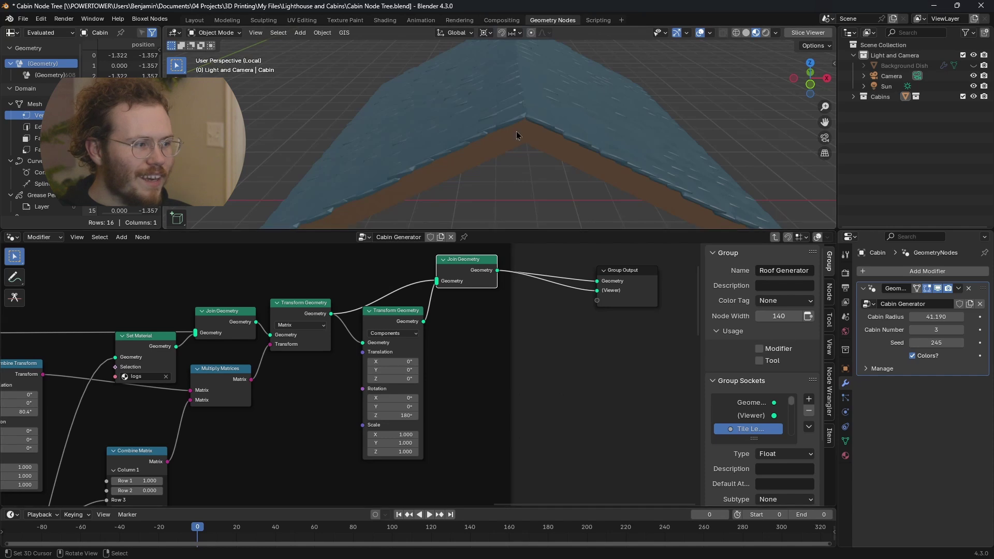
middle_drag(517, 132, 575, 155)
scroll(601, 171, down, 2)
scroll(546, 142, up, 3)
scroll(502, 155, down, 4)
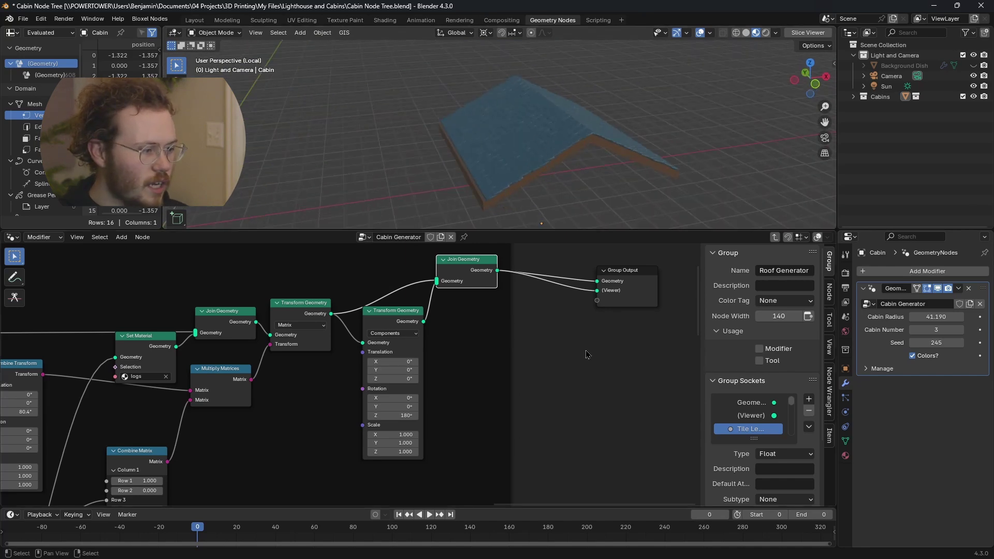
Preview the Cube node in the Roof Gables frame and view the flat gable panel from the side.
key(Home)
scroll(380, 374, up, 3)
scroll(380, 374, up, 3)
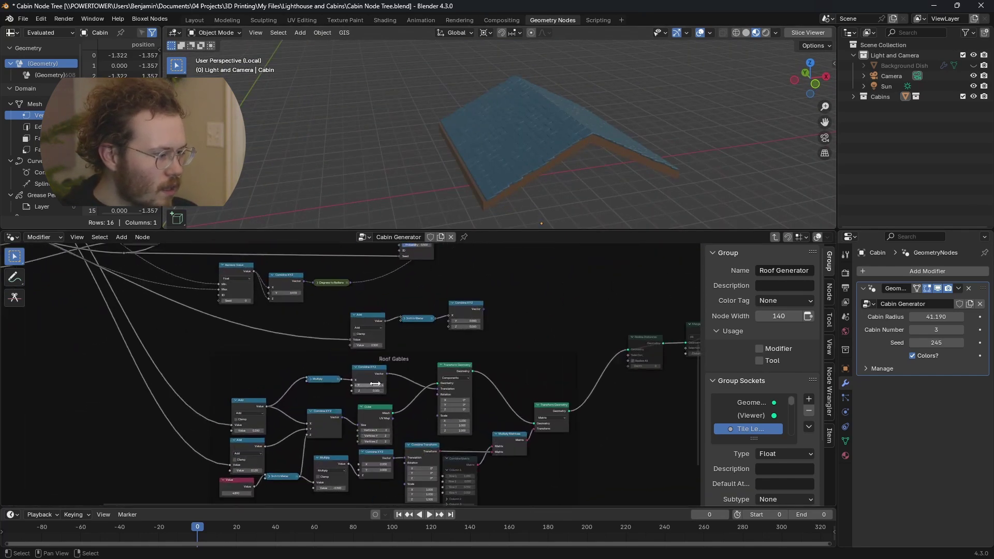
middle_drag(380, 374, 444, 324)
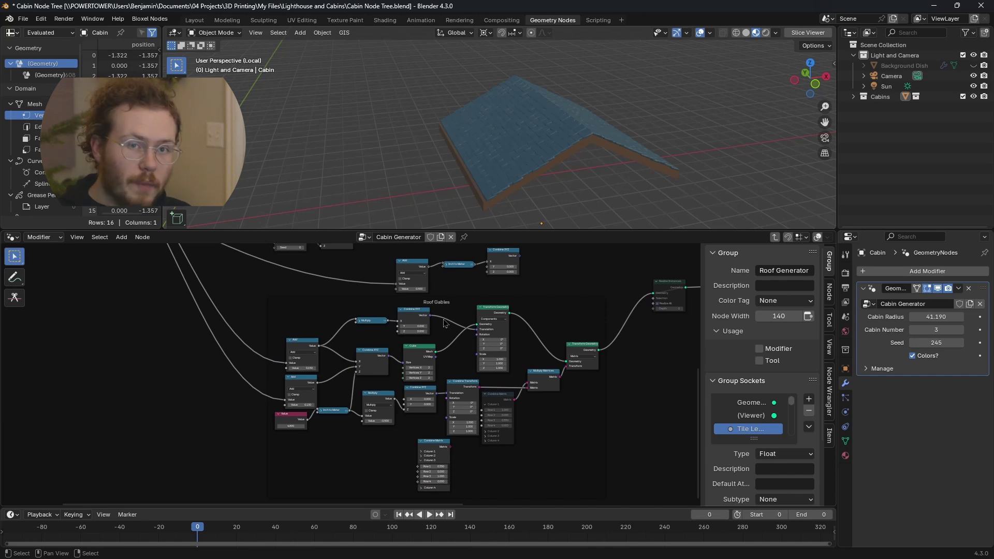
scroll(375, 382, up, 3)
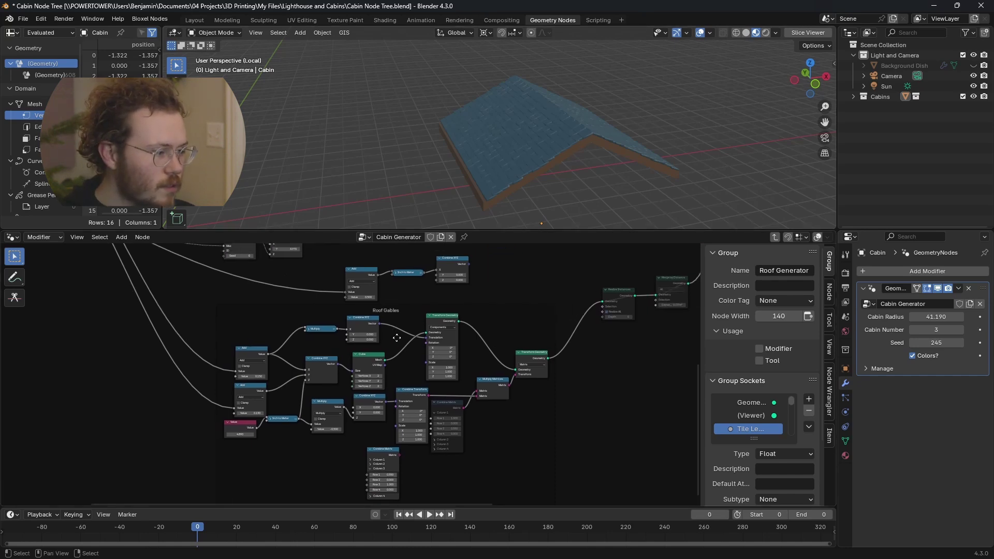
ctrl+shift+click(363, 383)
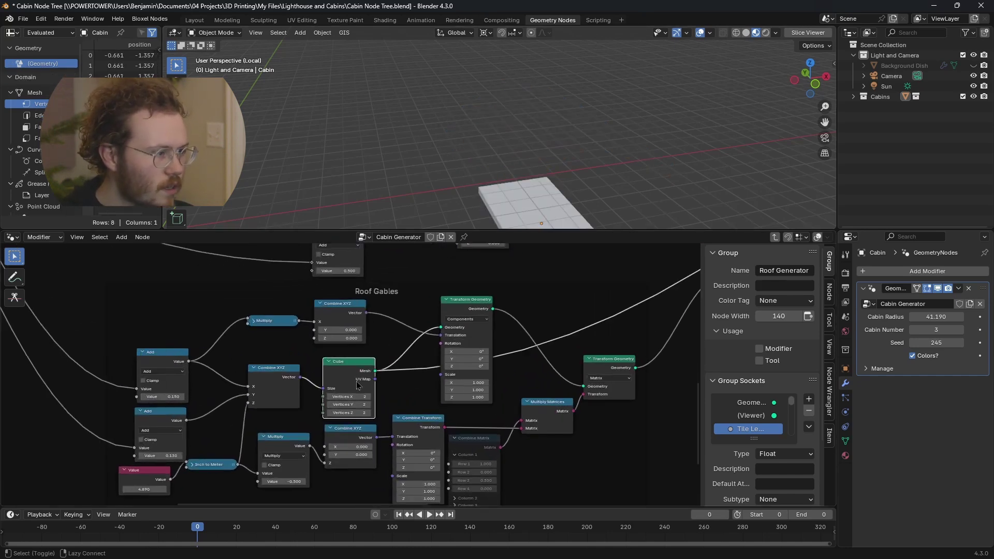
middle_drag(564, 151, 574, 223)
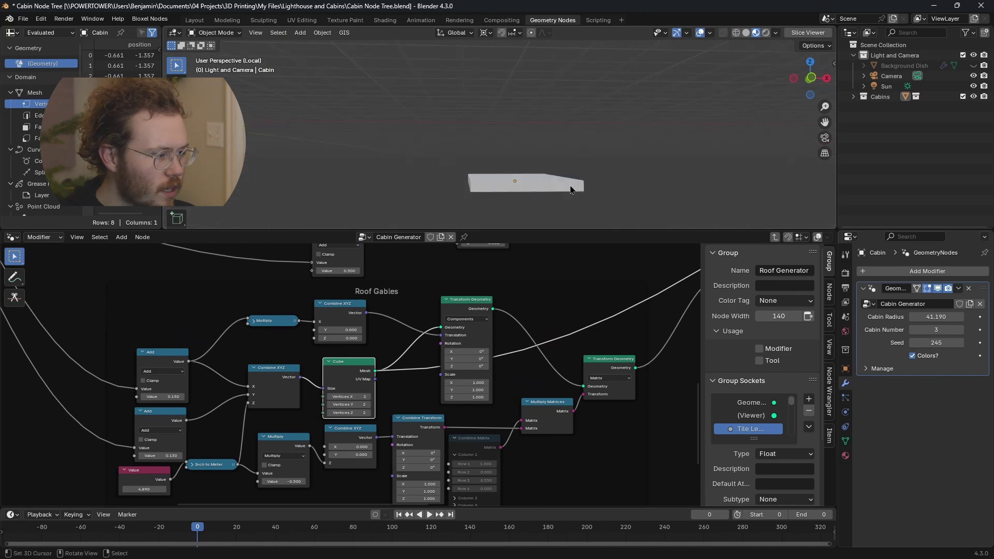
Preview the Components and matrix Transform Geometry nodes in the Roof Gables frame to compare how they shift the panel.
ctrl+shift+click(454, 325)
middle_drag(517, 335, 466, 309)
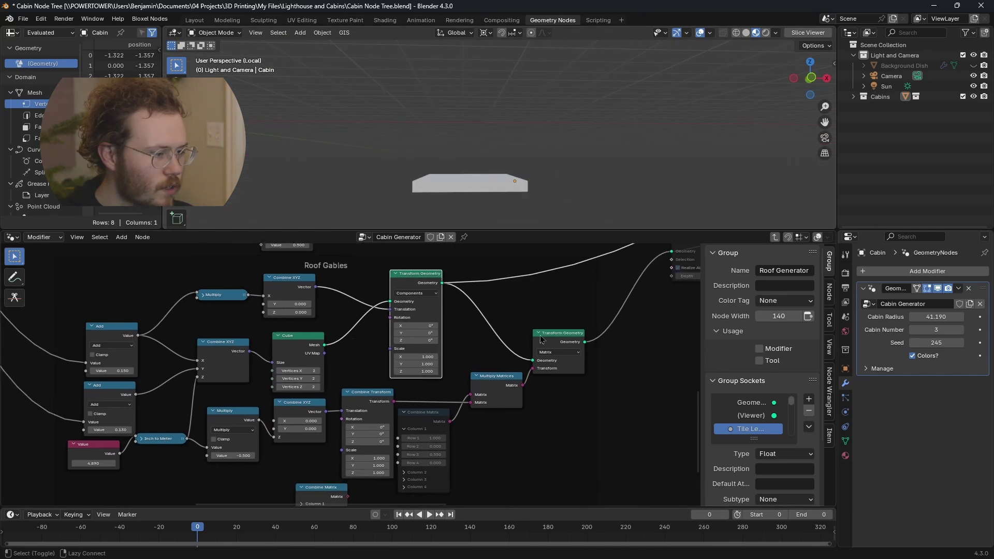
ctrl+shift+click(536, 333)
middle_drag(509, 184, 506, 184)
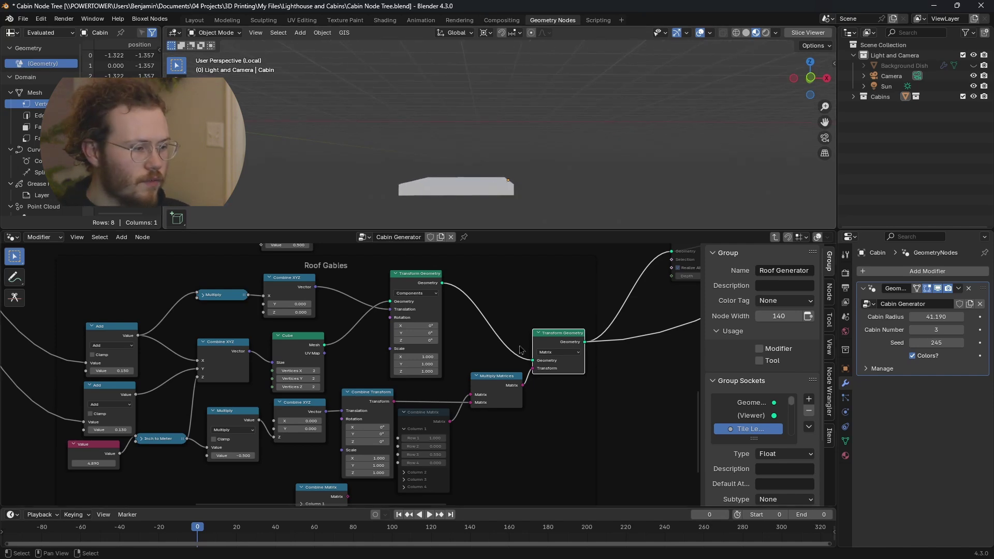
Preview the logs Set Material node, the first Join Geometry node and the matrix Transform Geometry node in turn.
scroll(366, 300, down, 3)
middle_drag(373, 297, 249, 362)
middle_drag(620, 263, 317, 492)
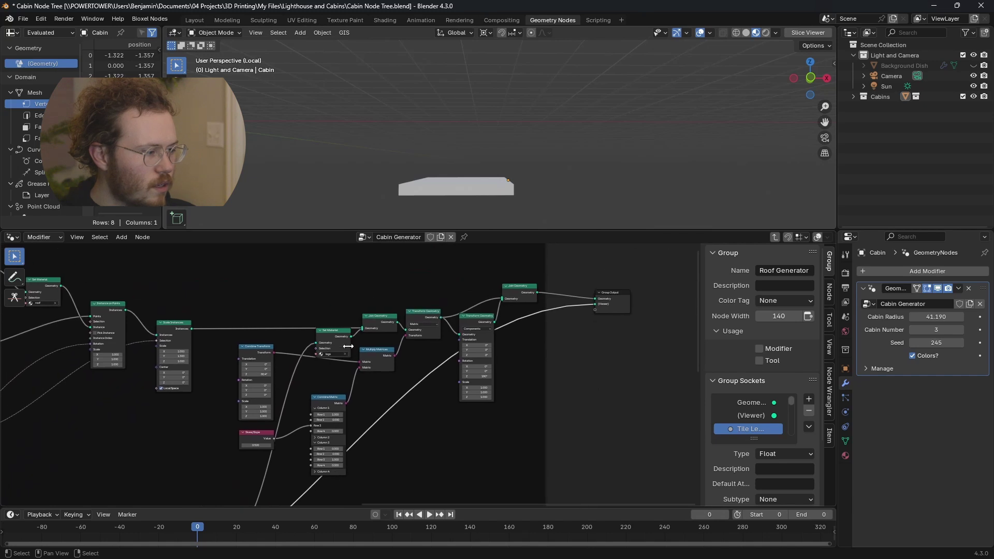
scroll(349, 347, up, 6)
ctrl+shift+click(334, 339)
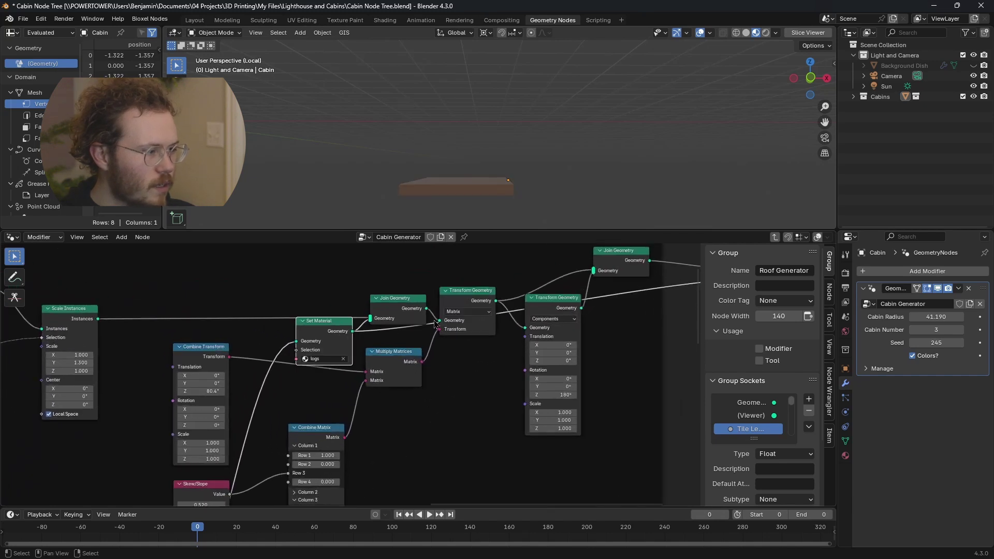
ctrl+shift+click(409, 310)
ctrl+shift+click(481, 299)
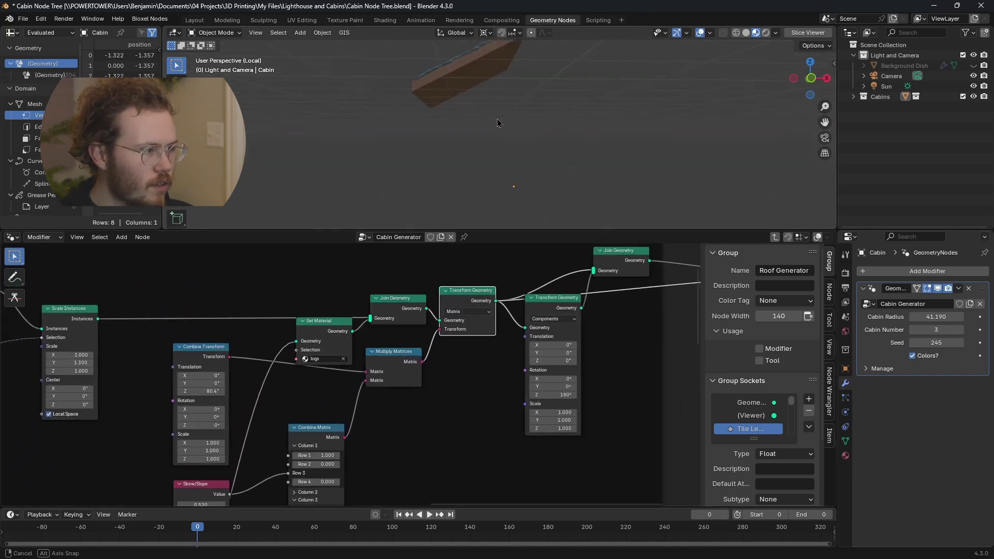
middle_drag(497, 129, 507, 145)
Preview the final Join Geometry node before the Group Output and view the complete roof.
middle_drag(610, 260, 424, 303)
ctrl+shift+click(425, 308)
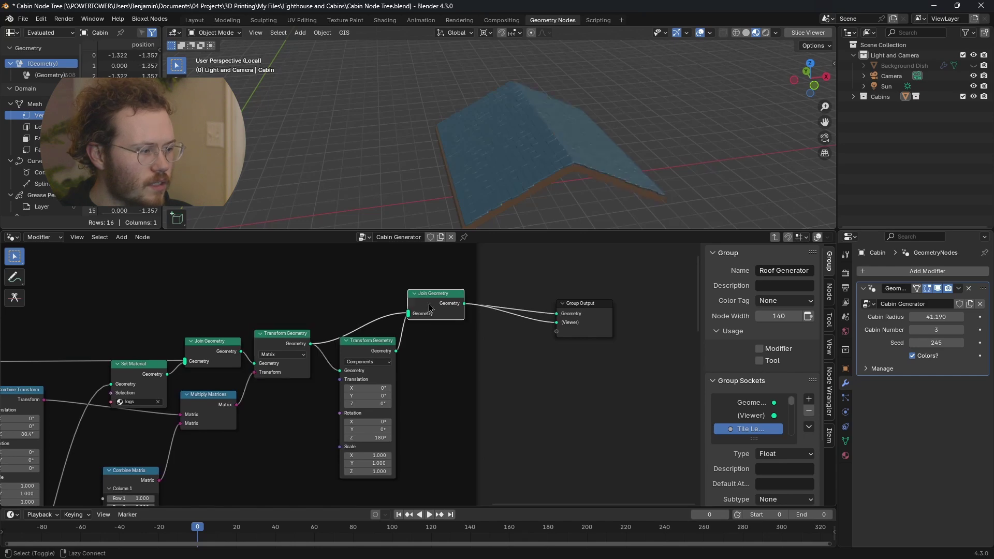
middle_drag(529, 198, 483, 124)
scroll(570, 158, up, 2)
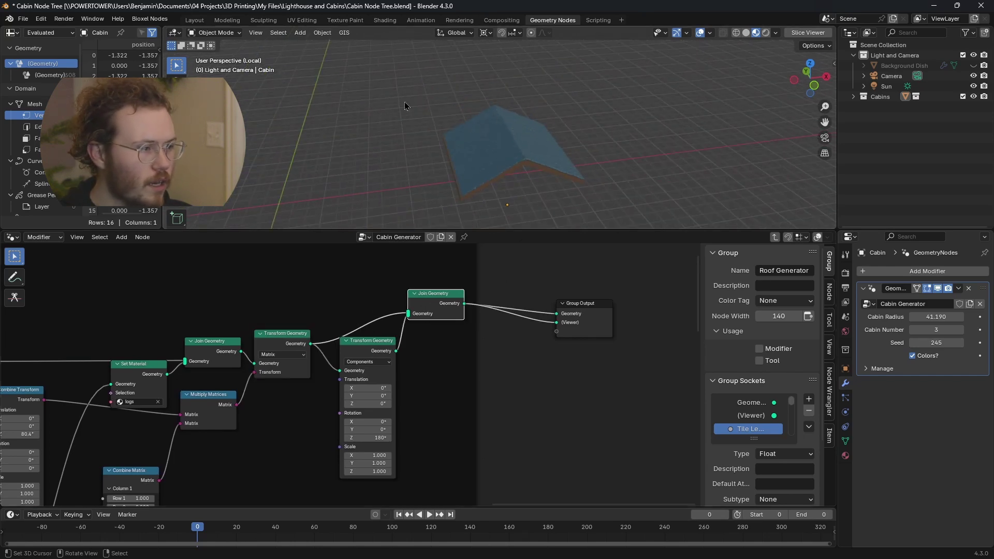
Leave the Roof Generator group and preview the Join Geometry node that combines the roof with the log walls.
key(Tab)
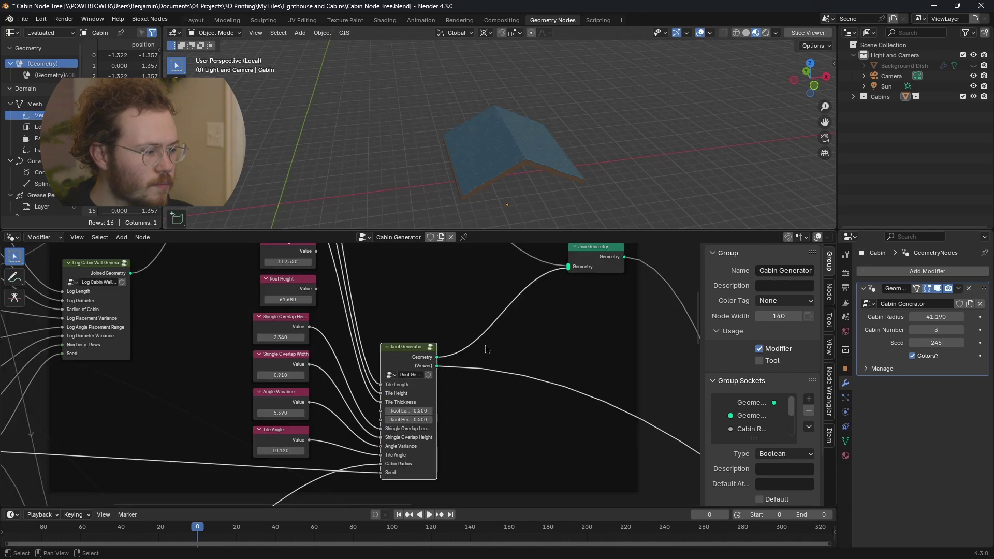
scroll(486, 348, down, 3)
scroll(452, 382, up, 3)
mouse_move(453, 382)
middle_down()
mouse_move(464, 388)
mouse_move(466, 413)
mouse_move(449, 381)
middle_up()
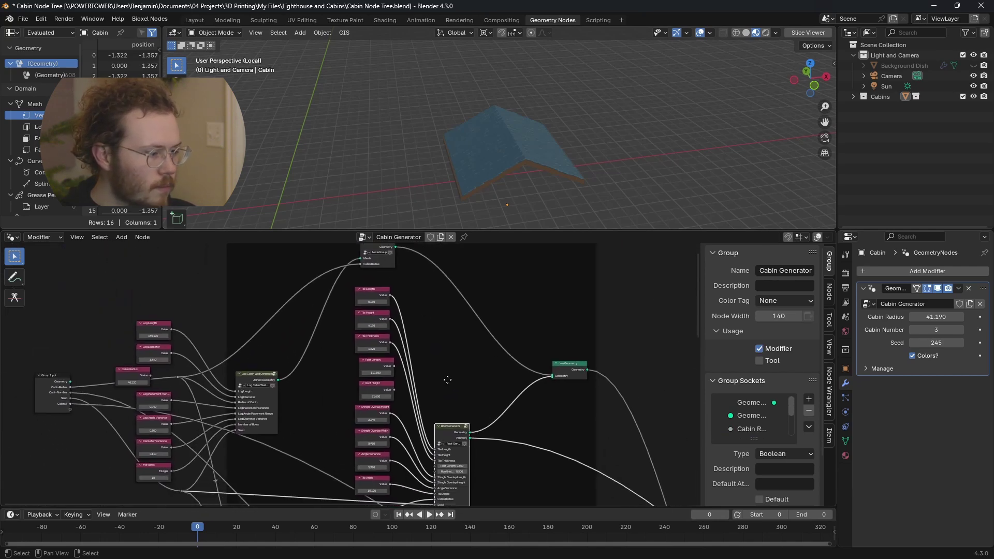
ctrl+shift+click(573, 382)
middle_drag(515, 187, 350, 204)
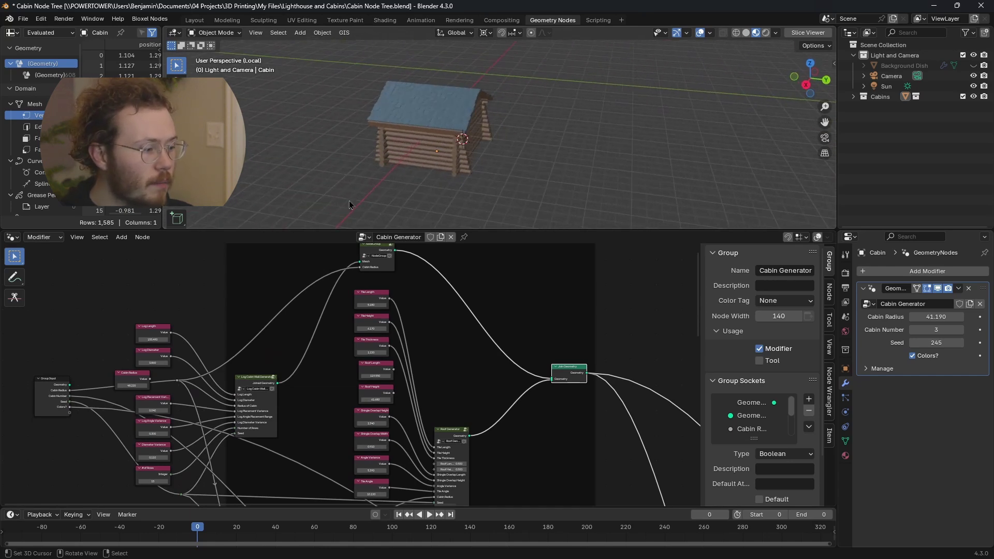
Try out the Tile Height and Tile Thickness values feeding the Roof Generator, including a thickness of 4.000.
scroll(467, 386, up, 4)
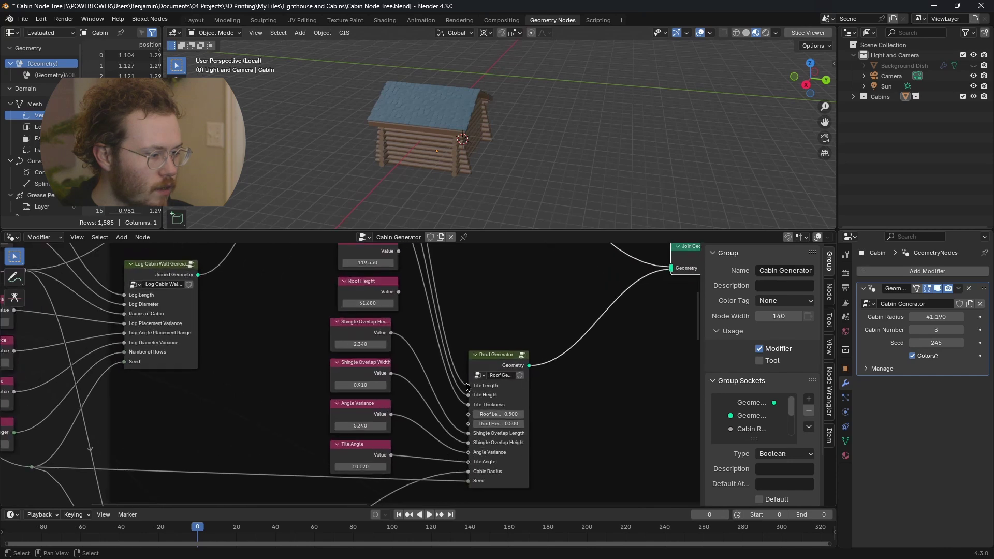
scroll(467, 386, up, 2)
middle_drag(467, 387, 464, 482)
middle_drag(418, 332, 430, 395)
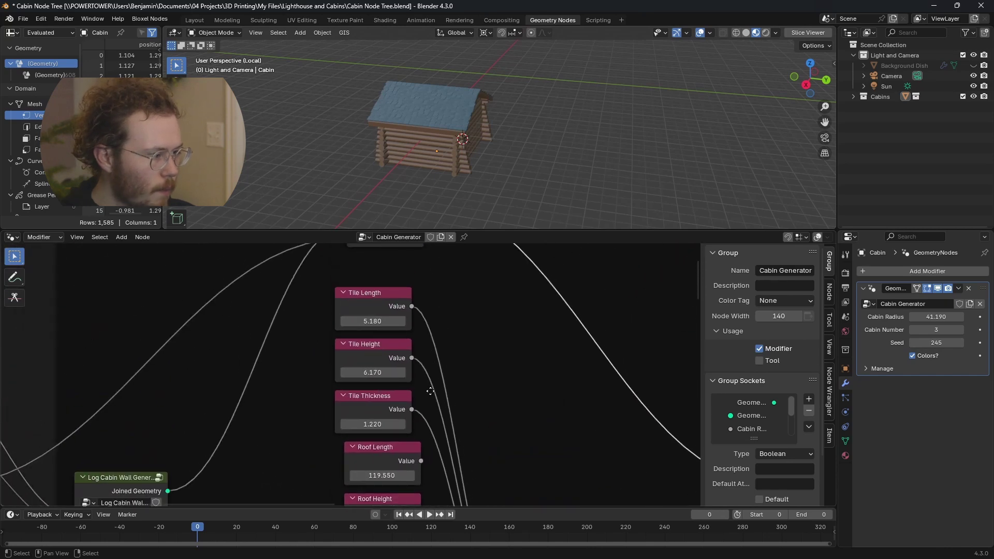
scroll(384, 314, up, 1)
mouse_move(364, 402)
mouse_down()
mouse_move(382, 403)
mouse_move(371, 395)
mouse_up()
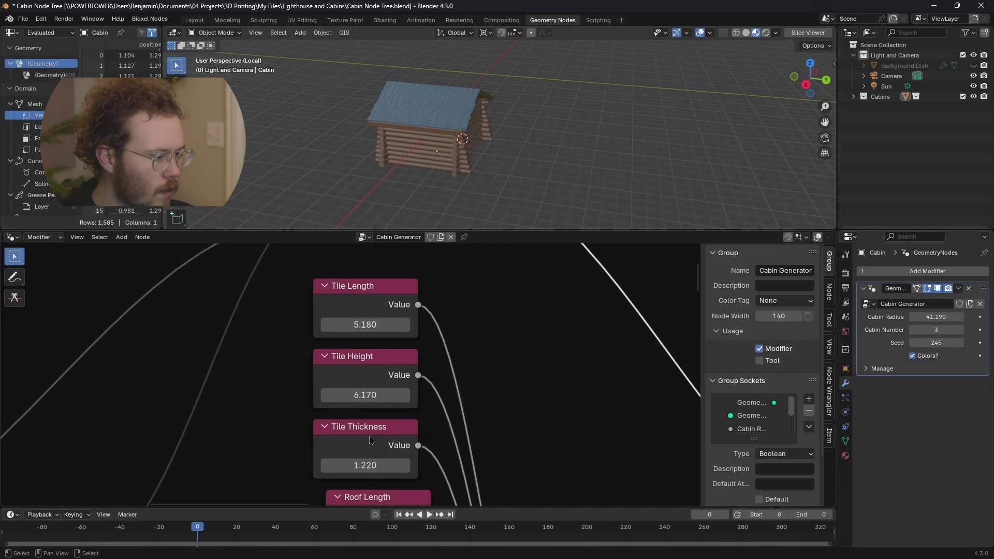
middle_drag(370, 437, 389, 366)
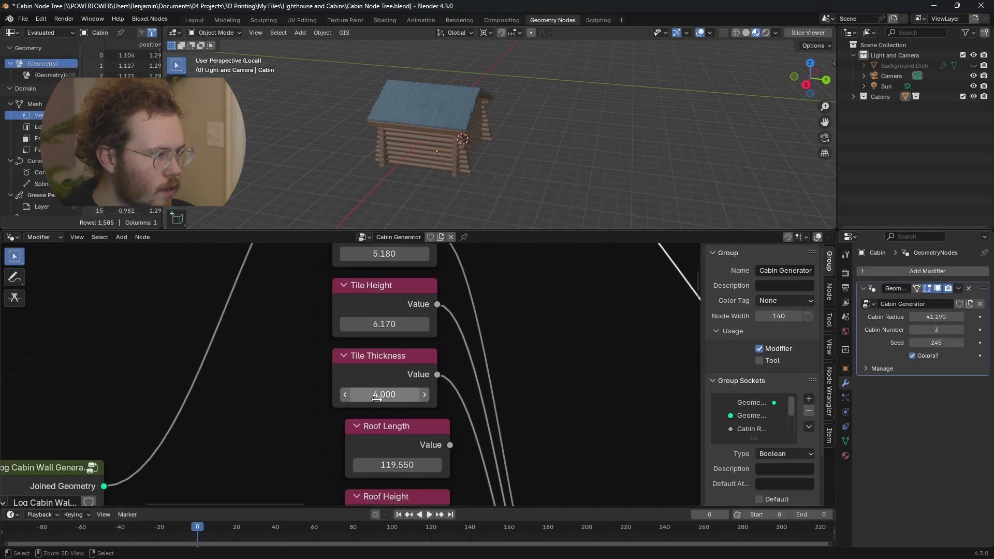
Set the Tile Length value to 6.580 and inspect the shingles on the cabin roof up close.
middle_drag(384, 254, 396, 343)
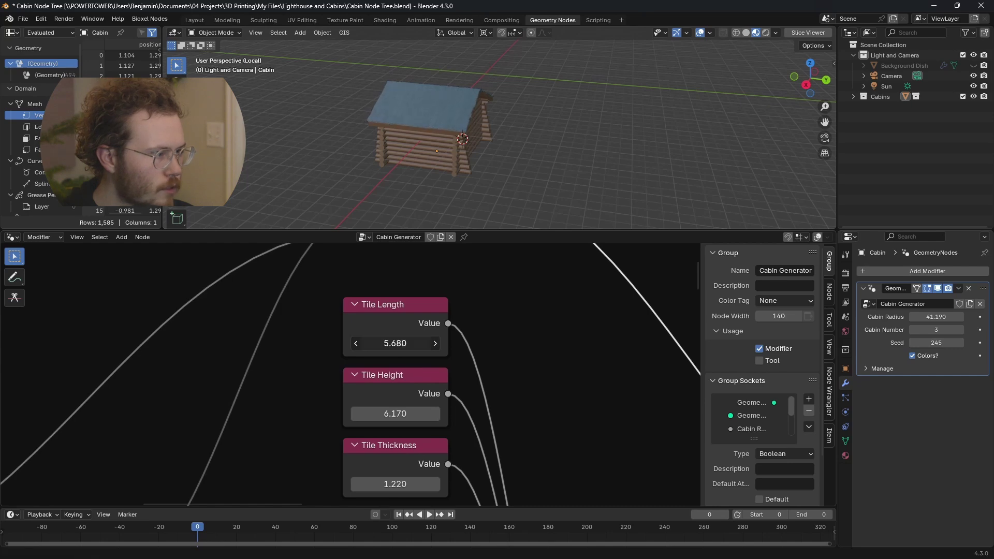
scroll(428, 141, up, 8)
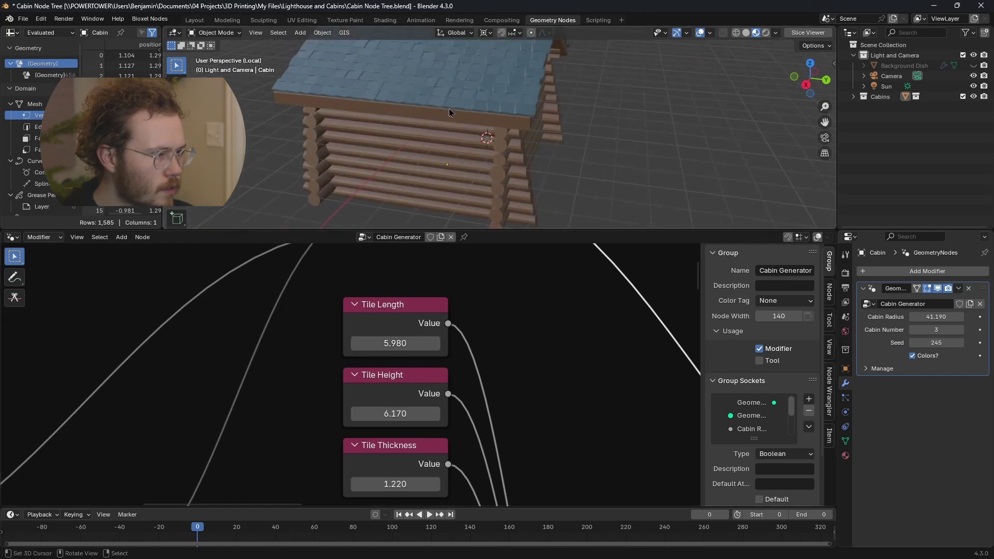
mouse_move(395, 344)
mouse_down()
mouse_move(430, 343)
mouse_move(366, 344)
mouse_move(401, 343)
mouse_up()
middle_drag(469, 171, 493, 157)
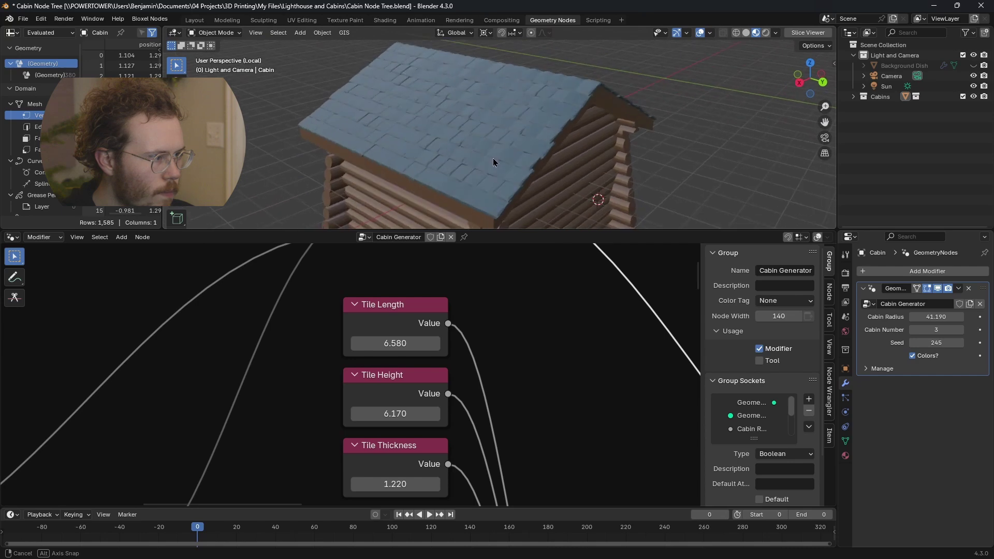
Find the Greebles frame in the Cabin Generator tree and preview its Cabin Number node.
scroll(443, 333, down, 8)
middle_drag(361, 273, 382, 347)
shift+scroll(394, 311, down, 10)
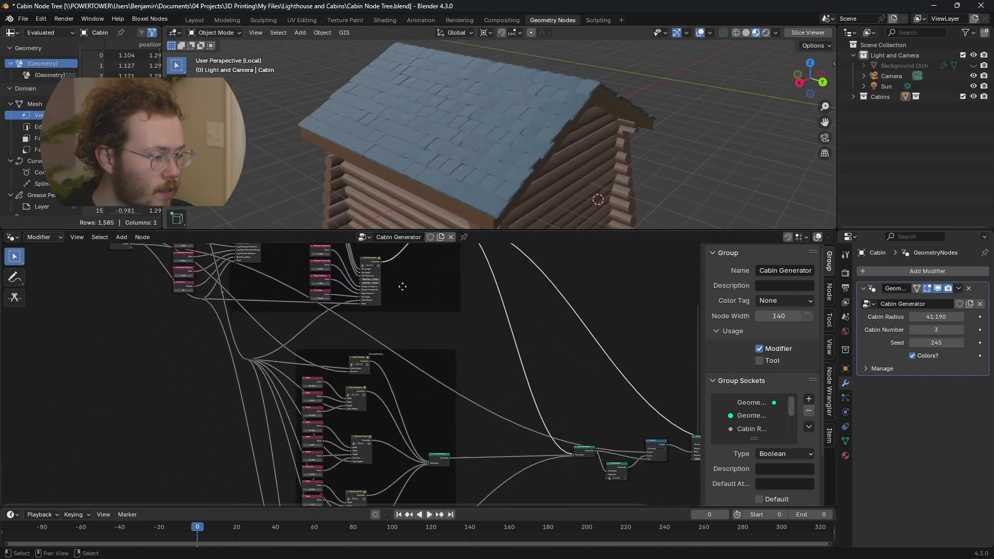
scroll(405, 327, up, 3)
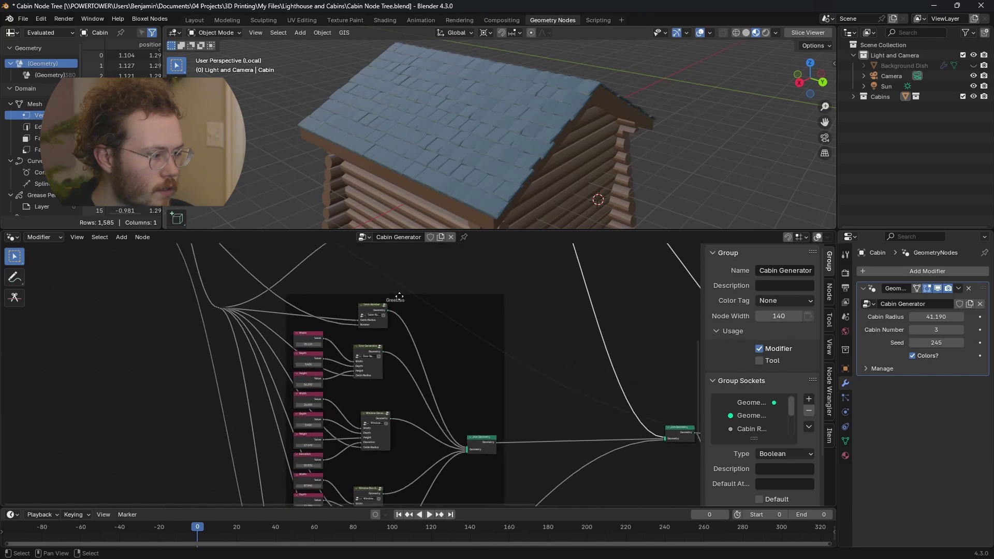
scroll(394, 319, up, 2)
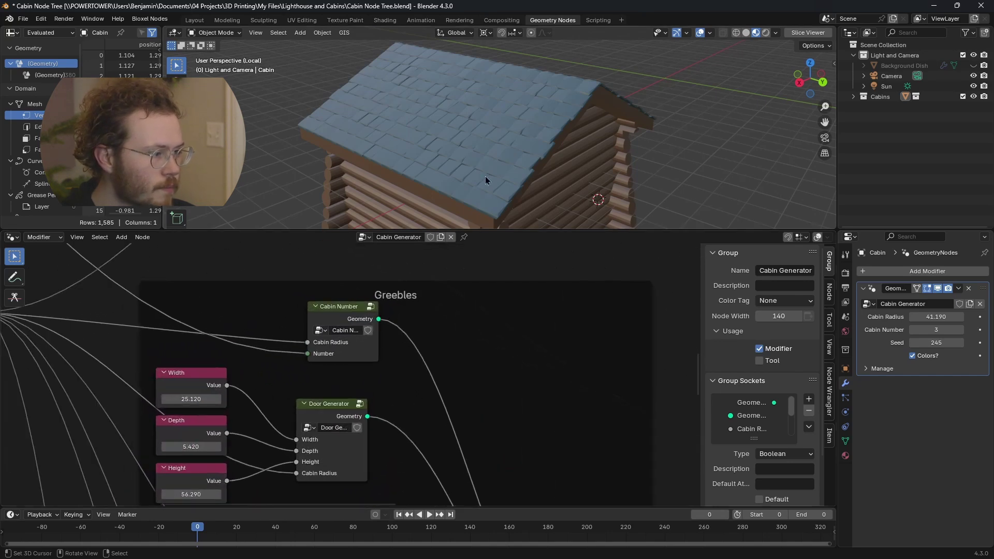
scroll(486, 176, down, 4)
middle_drag(457, 132, 272, 132)
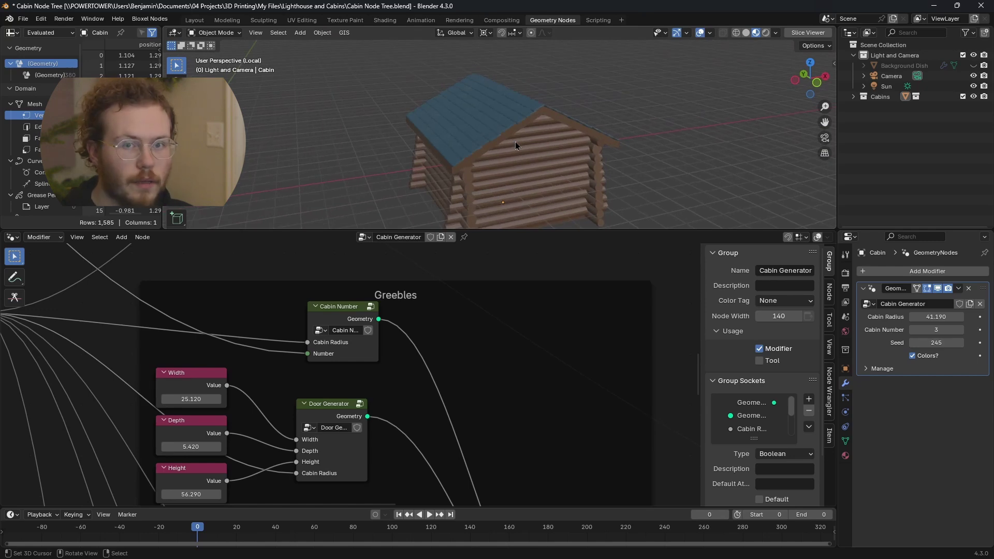
click(337, 313)
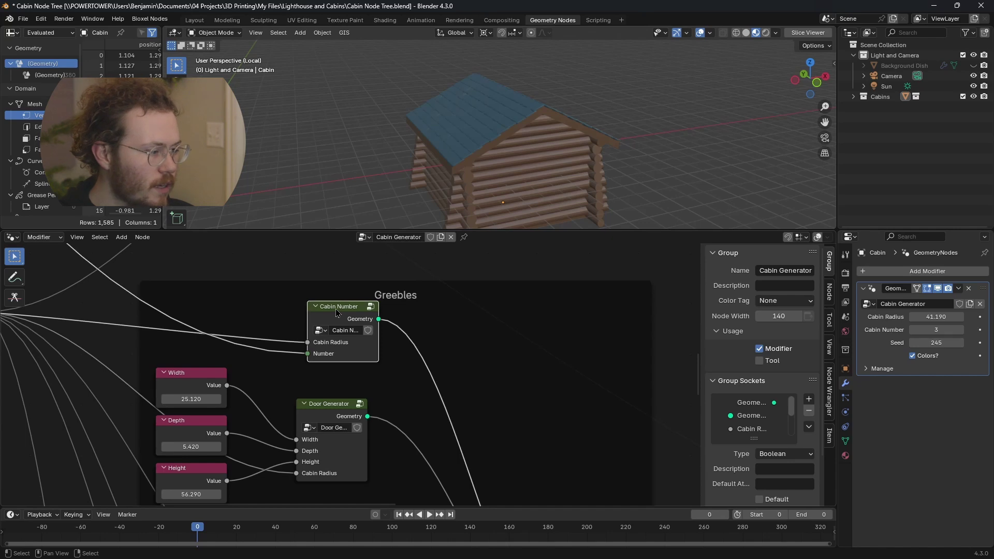
ctrl+shift+click(361, 319)
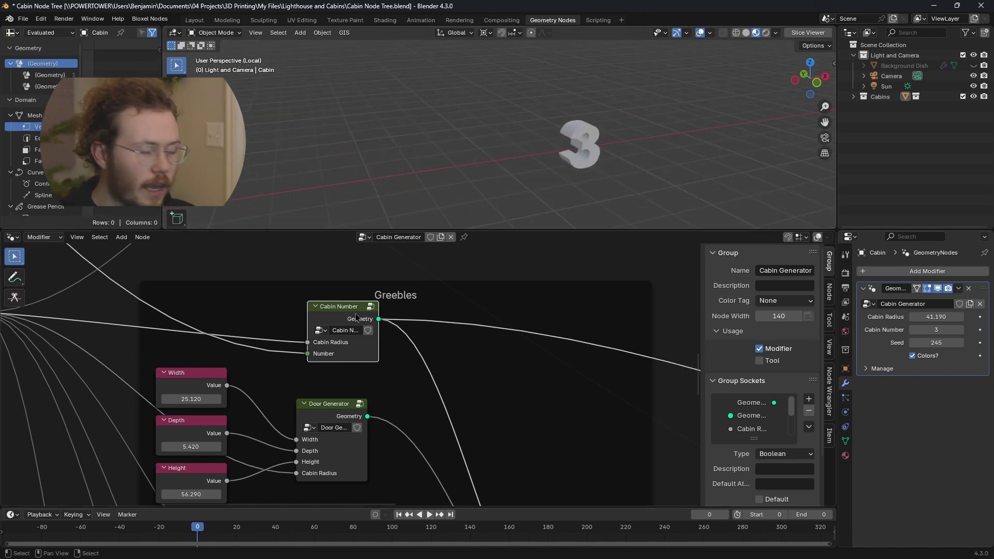
Open the Cabin Number group and delete the three leftover nodes of the unused Curve to Mesh branch.
key(Tab)
scroll(532, 337, down, 3)
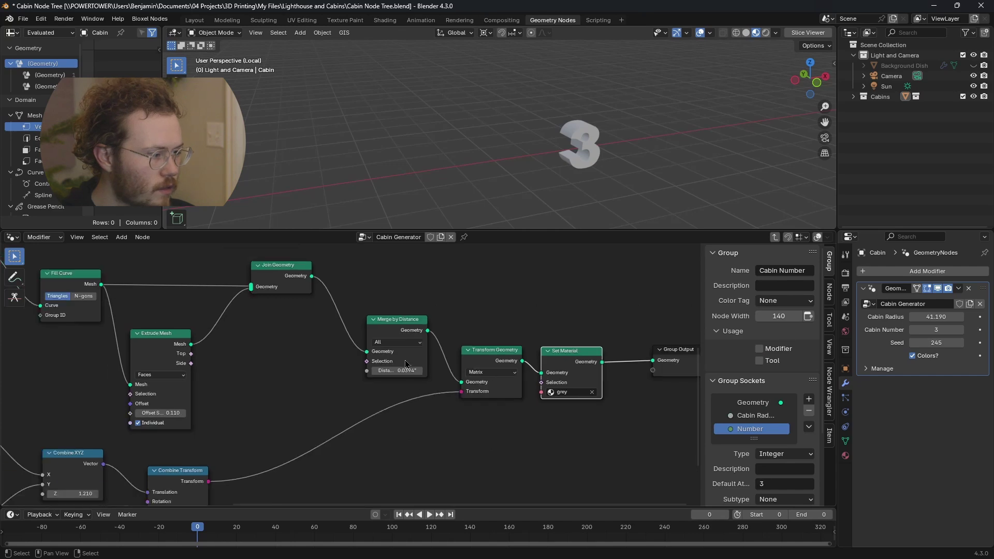
middle_drag(532, 338, 475, 499)
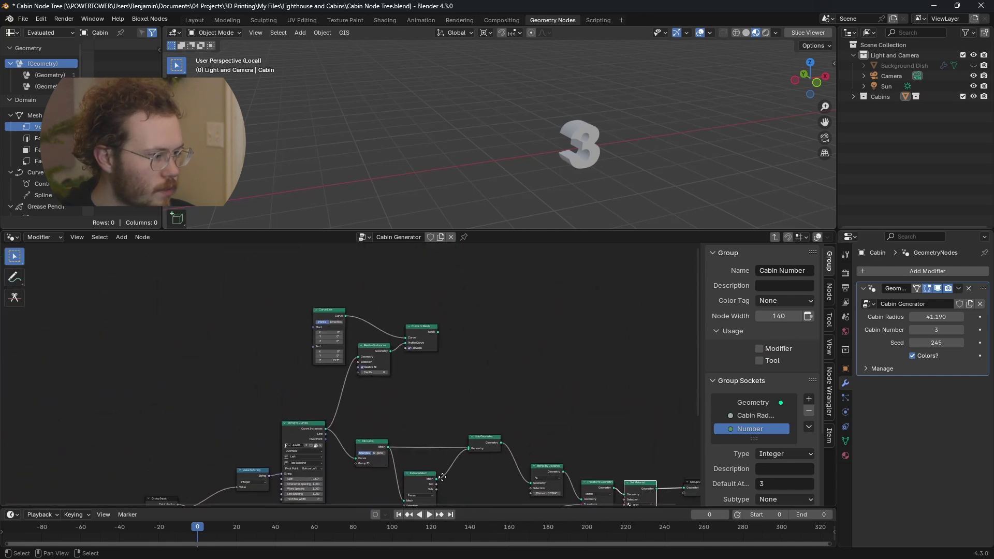
drag(515, 372, 288, 290)
key(x)
key(Home)
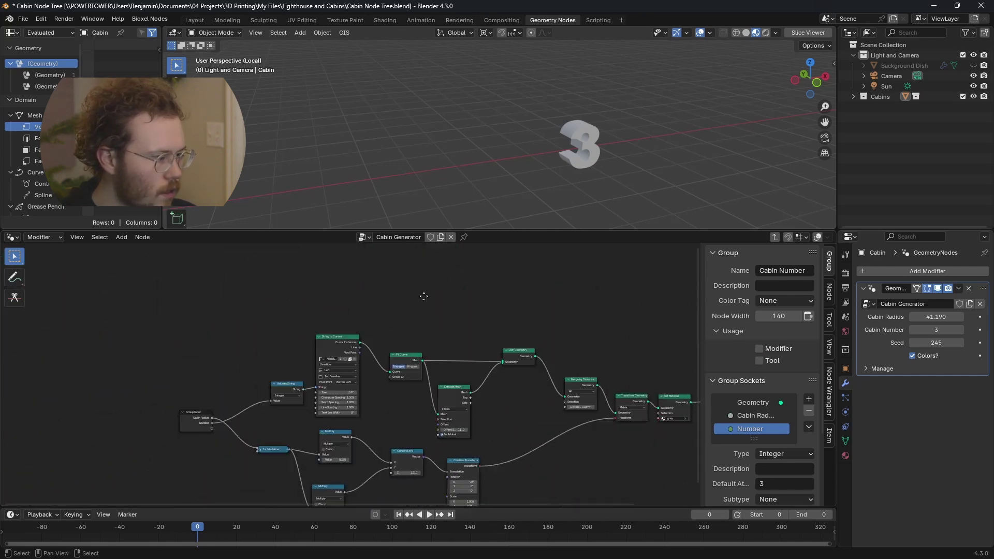
Examine how the Number input passes through Value to String, String to Curves, Fill Curve and Extrude Mesh.
scroll(290, 355, up, 4)
scroll(220, 377, up, 1)
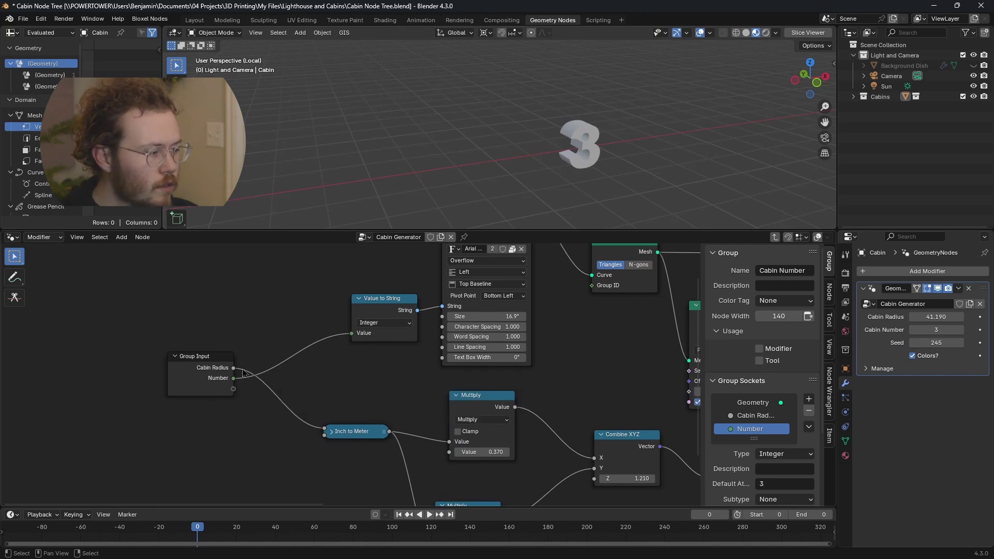
middle_drag(244, 373, 180, 413)
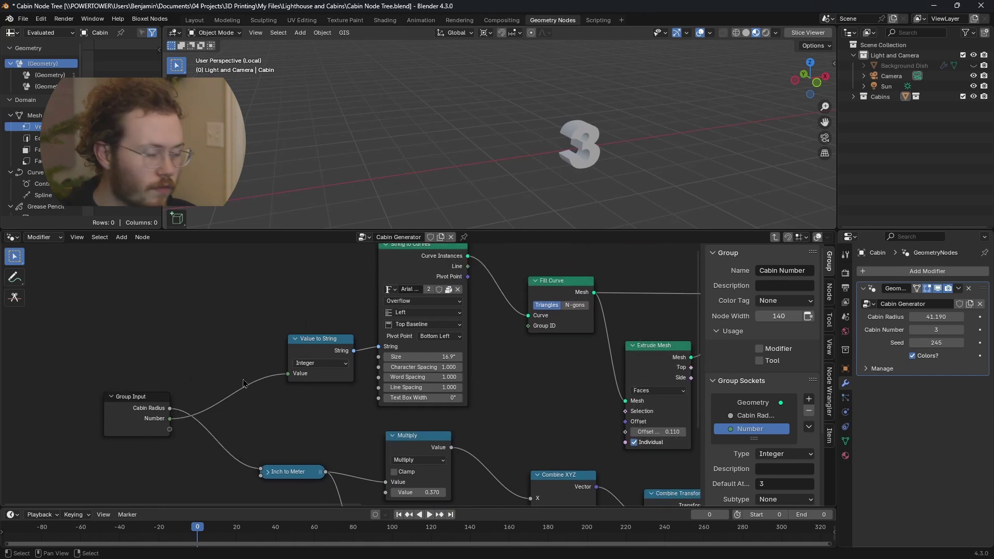
middle_drag(334, 382, 274, 398)
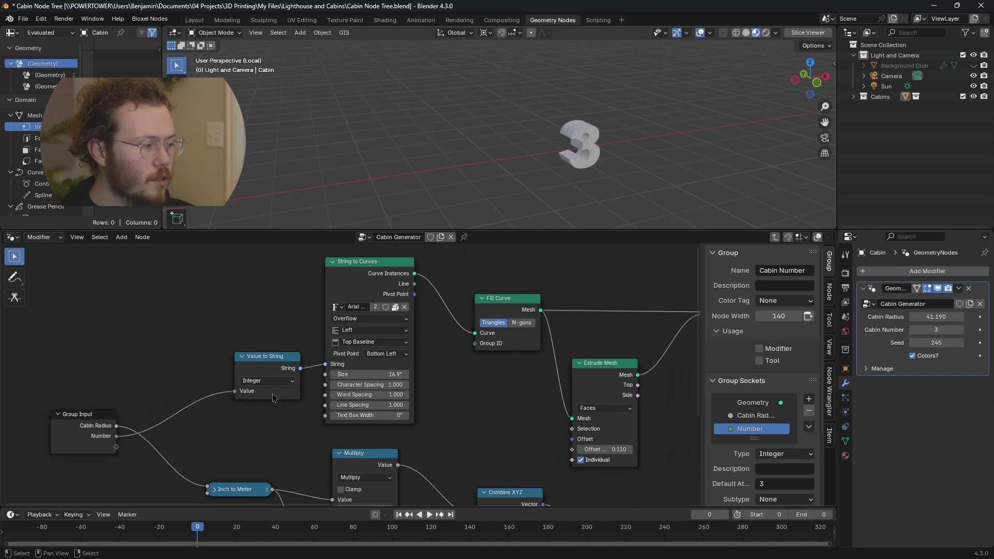
middle_drag(398, 283, 289, 302)
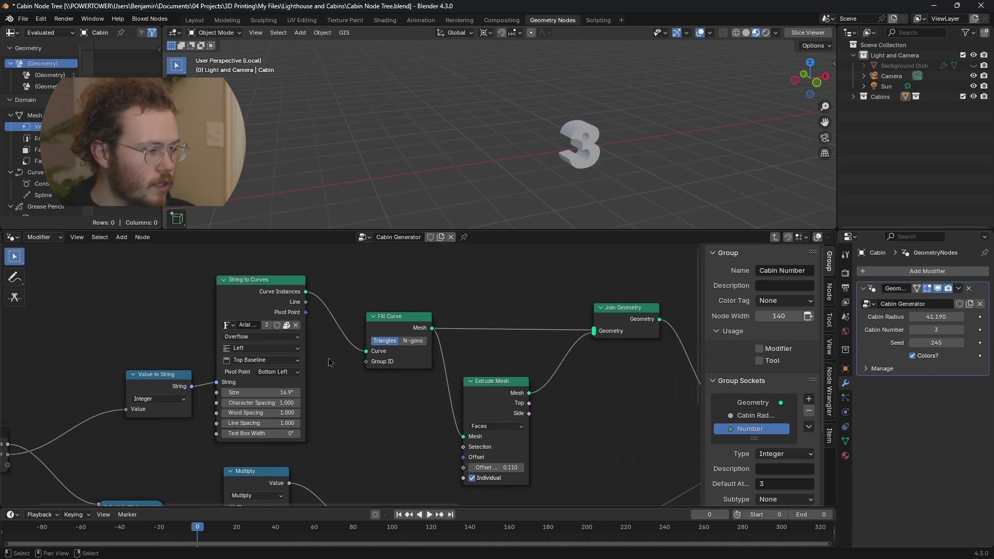
Preview the outputs of String to Curves, Fill Curve, Extrude Mesh and Join Geometry in turn.
middle_drag(404, 361, 352, 357)
middle_drag(540, 355, 432, 352)
middle_drag(250, 347, 369, 352)
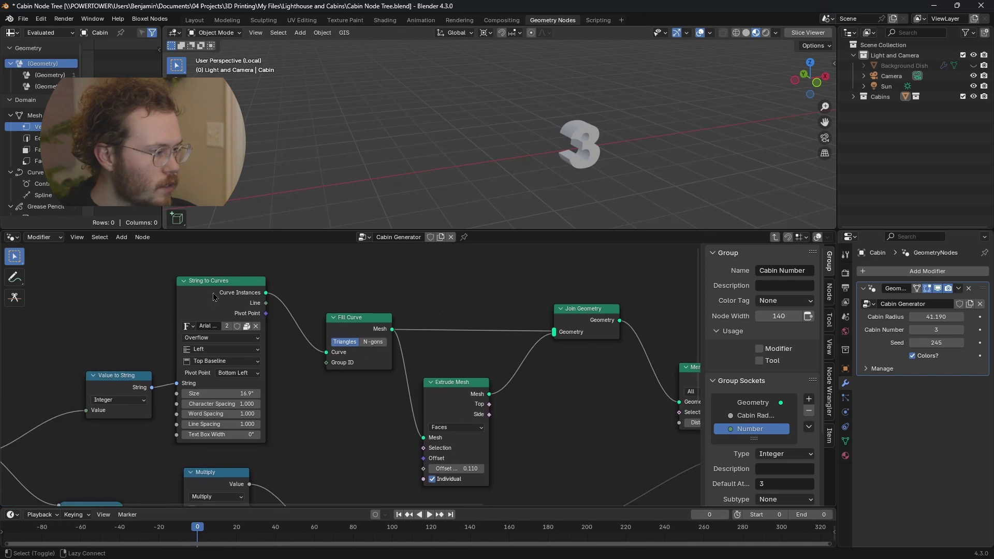
ctrl+shift+click(223, 306)
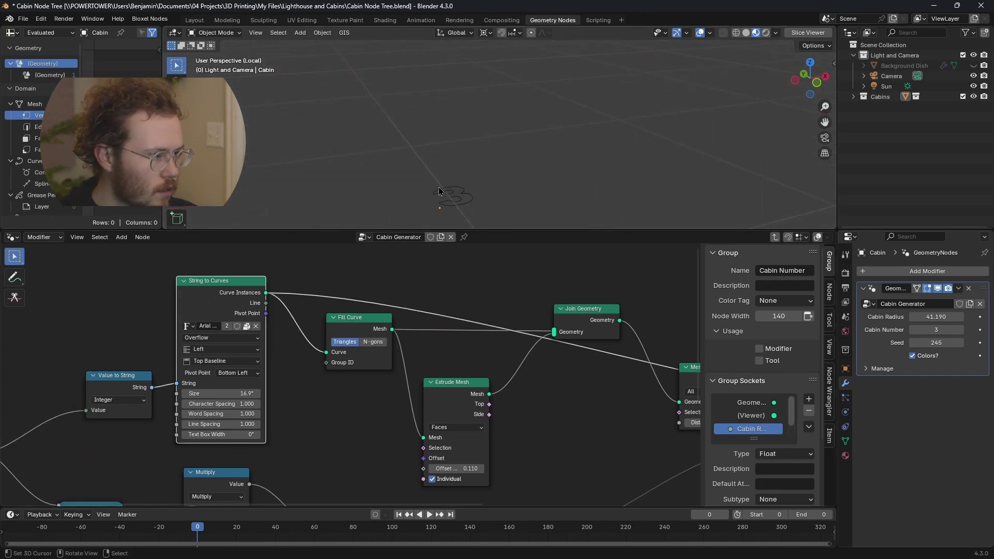
ctrl+shift+click(358, 321)
ctrl+shift+click(468, 402)
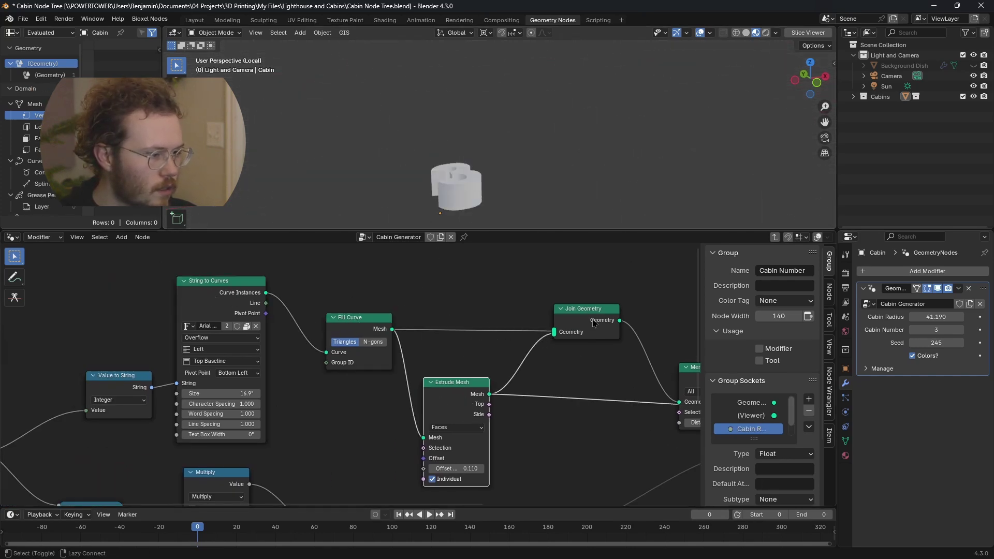
ctrl+shift+click(585, 316)
middle_drag(456, 199, 470, 145)
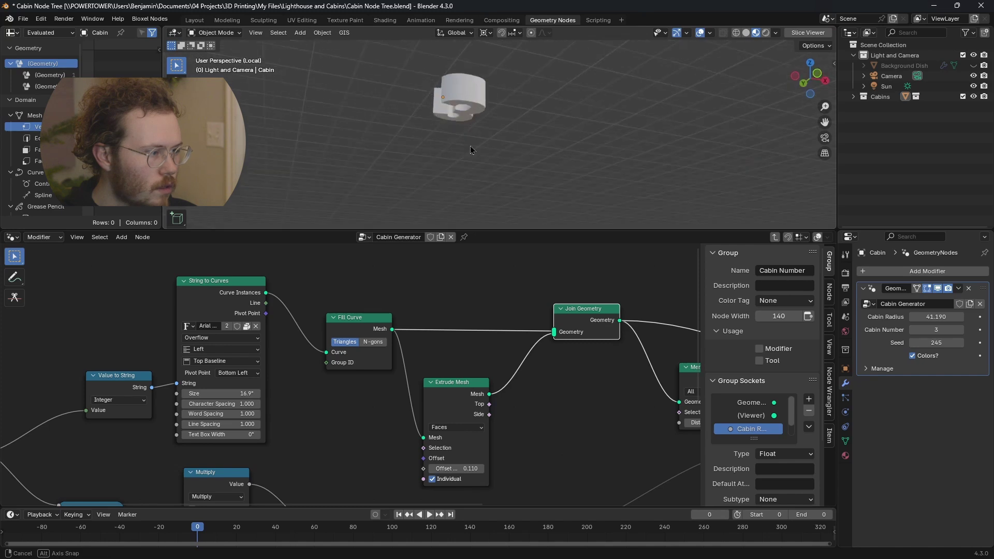
Preview the Extrude Mesh node again, turn off its Individual option and inspect the number from several angles.
scroll(469, 359, down, 1)
ctrl+shift+click(456, 394)
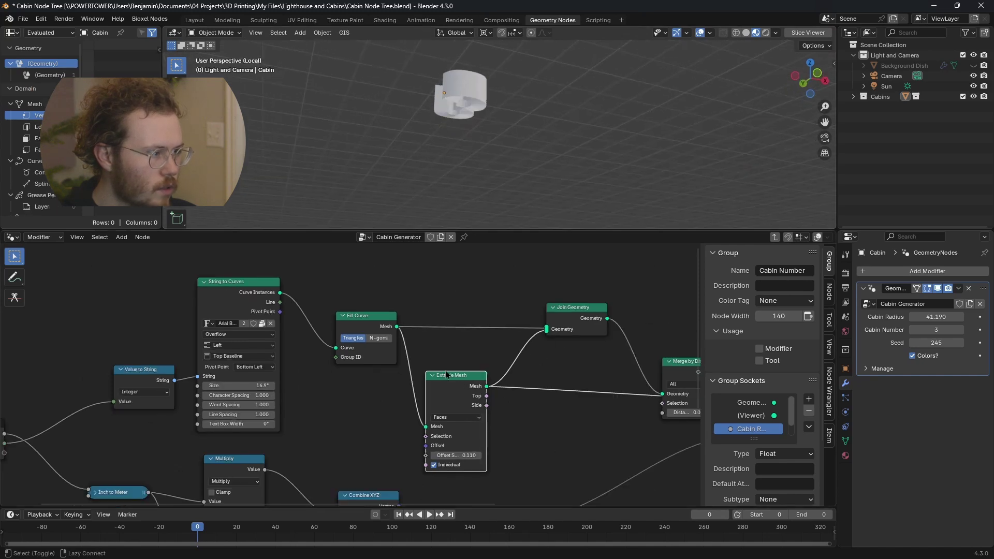
scroll(446, 126, up, 3)
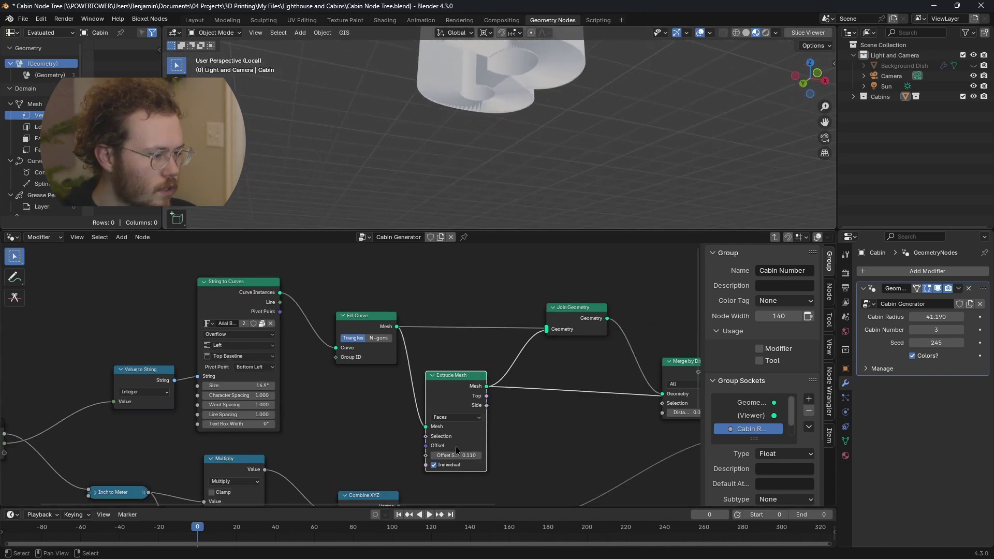
click(438, 464)
scroll(437, 334, up, 1)
scroll(489, 93, down, 3)
scroll(472, 97, up, 3)
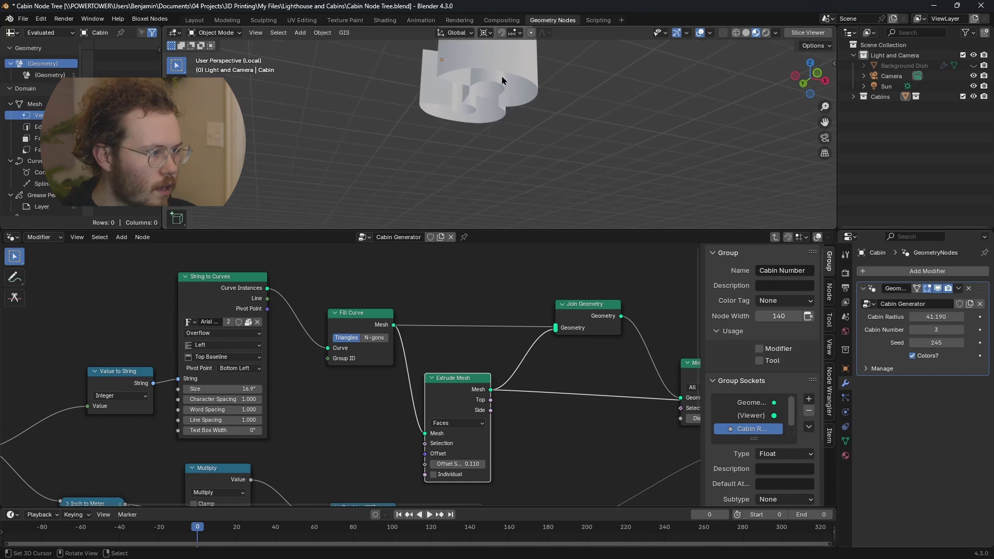
middle_drag(473, 98, 563, 106)
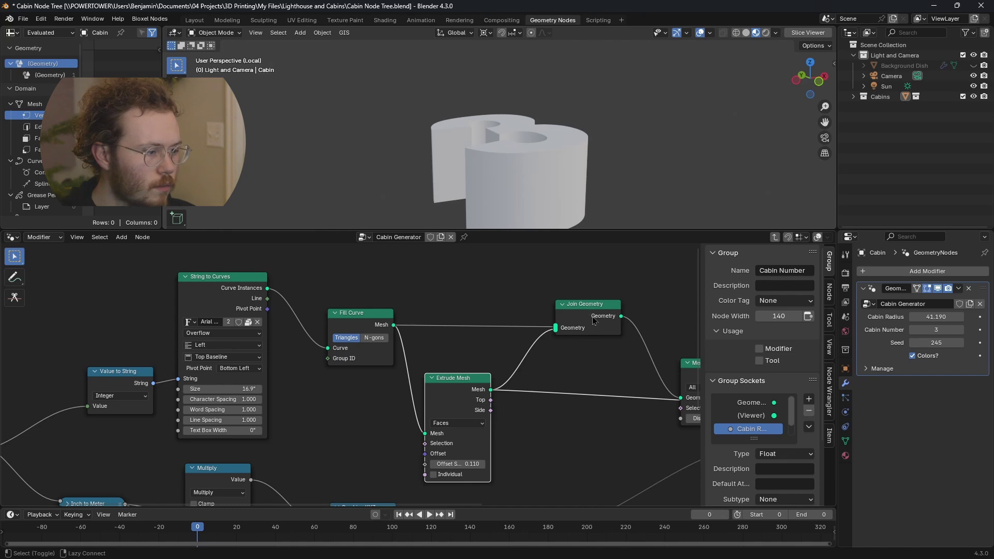
Compare the outputs of Join Geometry and Merge by Distance, using wireframe shading to inspect the mesh.
middle_drag(490, 282, 349, 289)
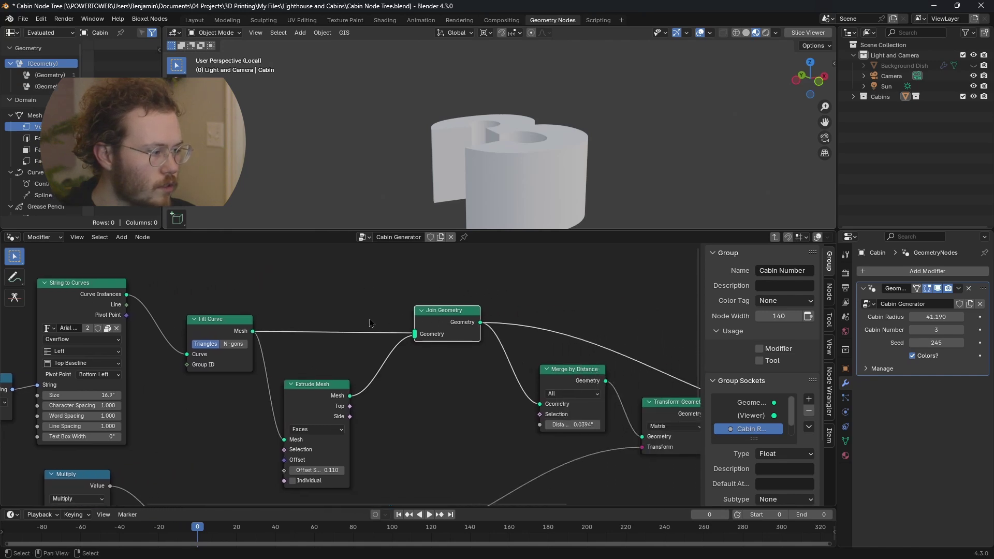
scroll(370, 323, down, 2)
shift+middle_drag(564, 208, 563, 137)
ctrl+shift+click(491, 370)
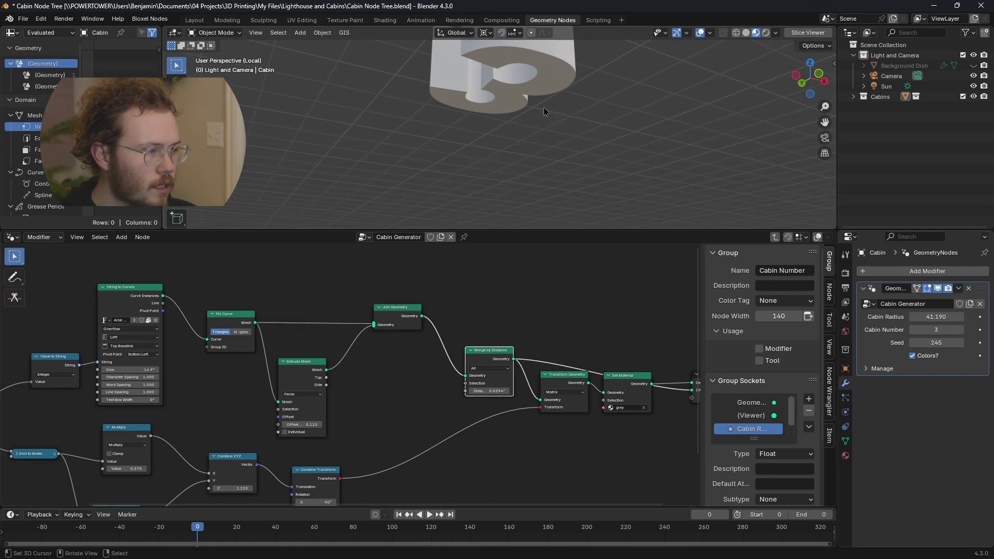
middle_drag(497, 70, 463, 100)
key(shift+z)
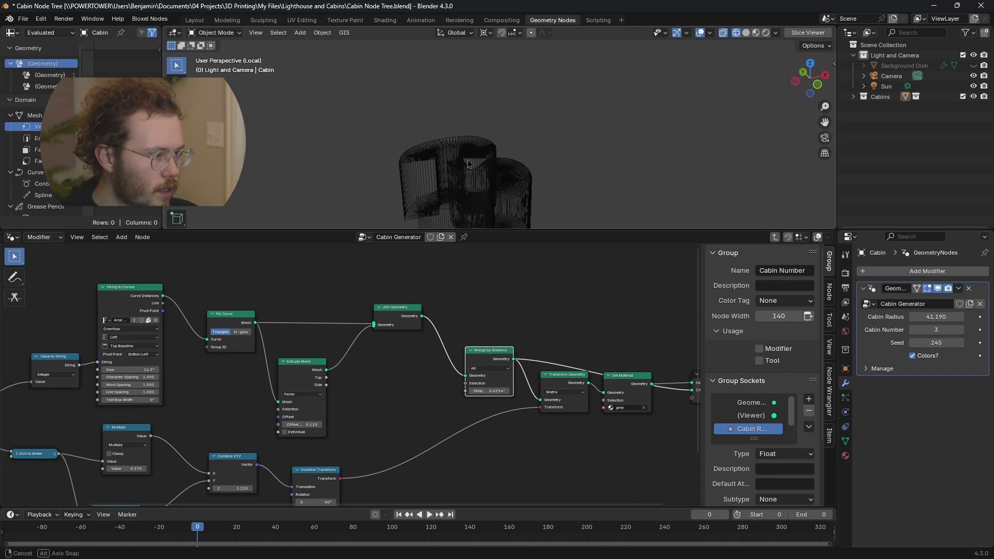
scroll(460, 288, down, 1)
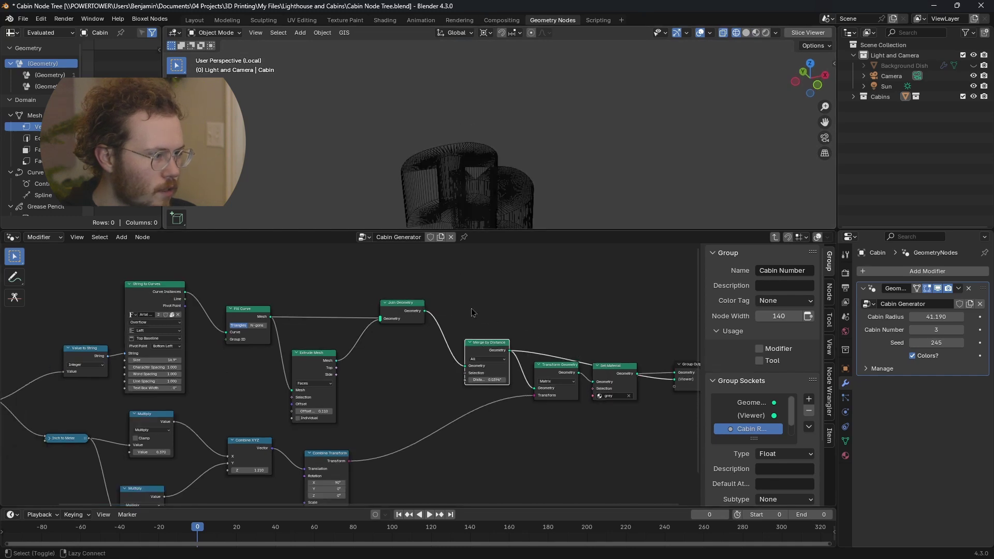
scroll(460, 190, up, 2)
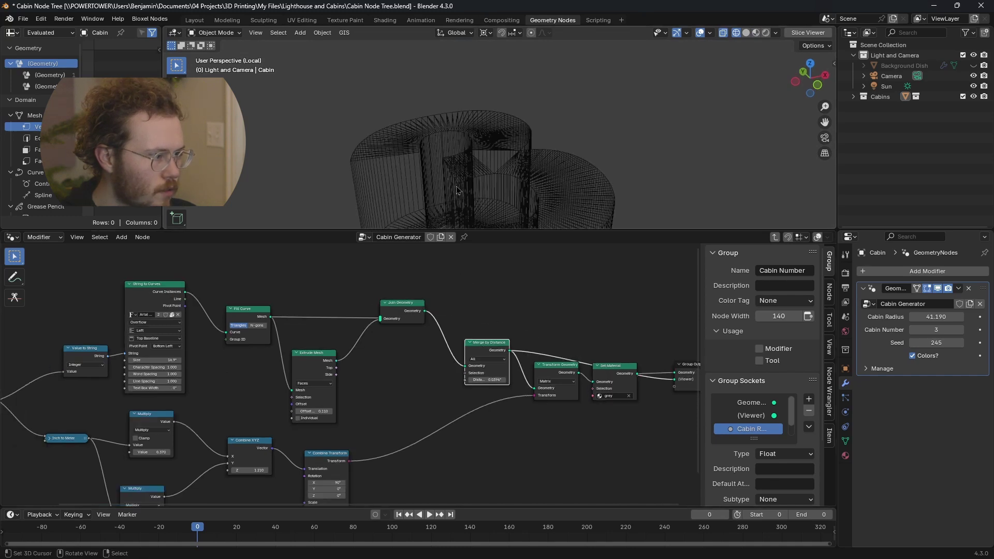
ctrl+shift+click(403, 306)
scroll(494, 361, up, 1)
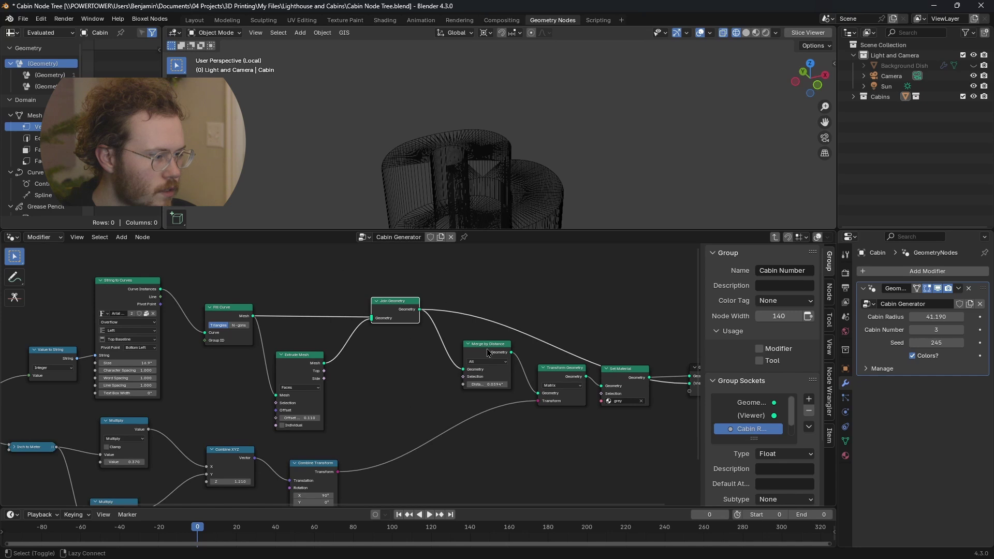
ctrl+shift+click(488, 353)
Preview the Transform Geometry and Set Material outputs of the Cabin Number group and return the viewport to solid shading.
ctrl+shift+click(563, 377)
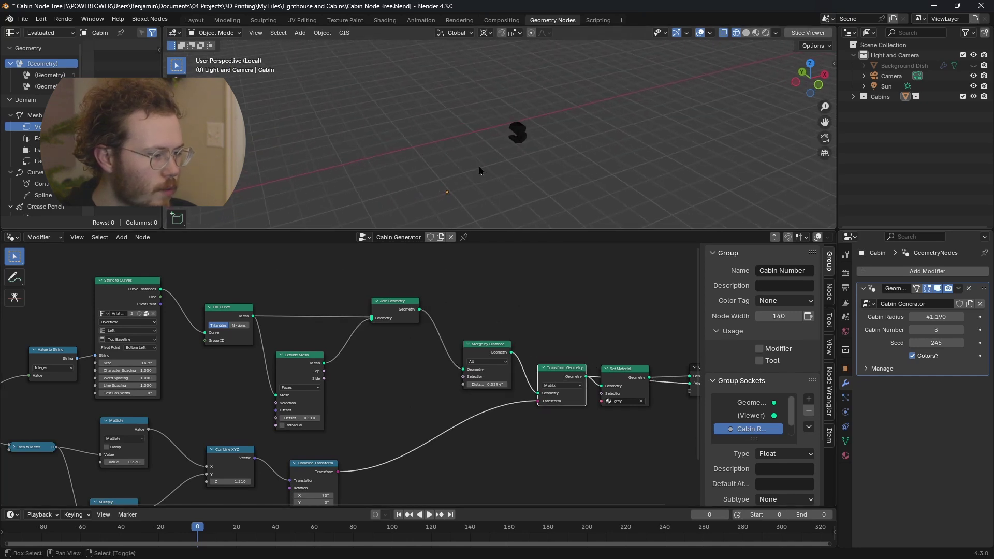
middle_drag(340, 366, 521, 295)
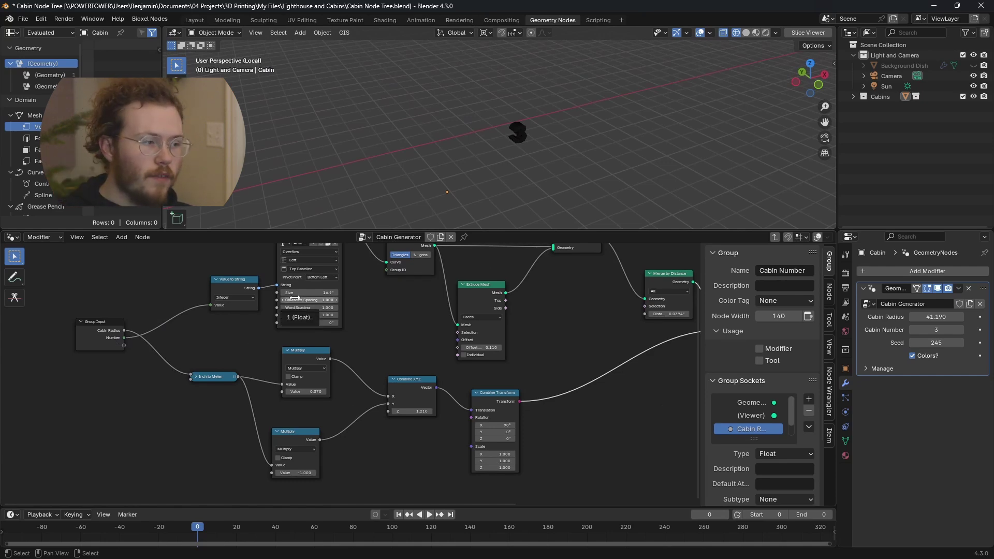
key(Home)
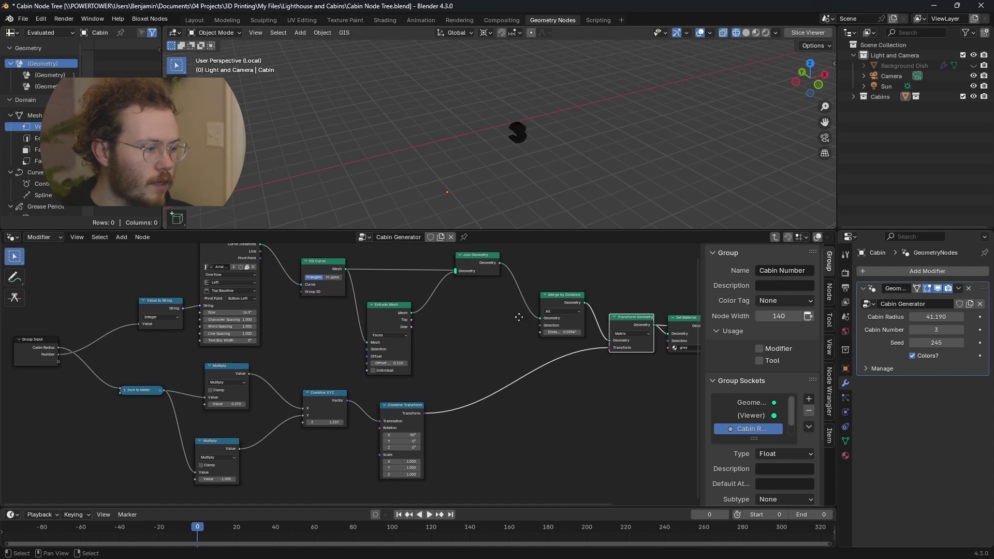
middle_drag(519, 316, 310, 317)
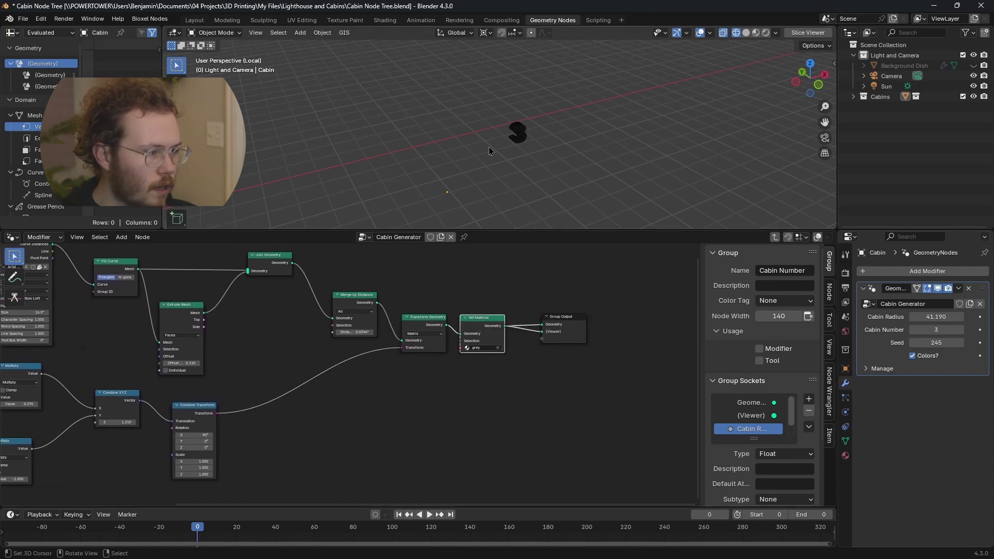
key(z)
click(523, 136)
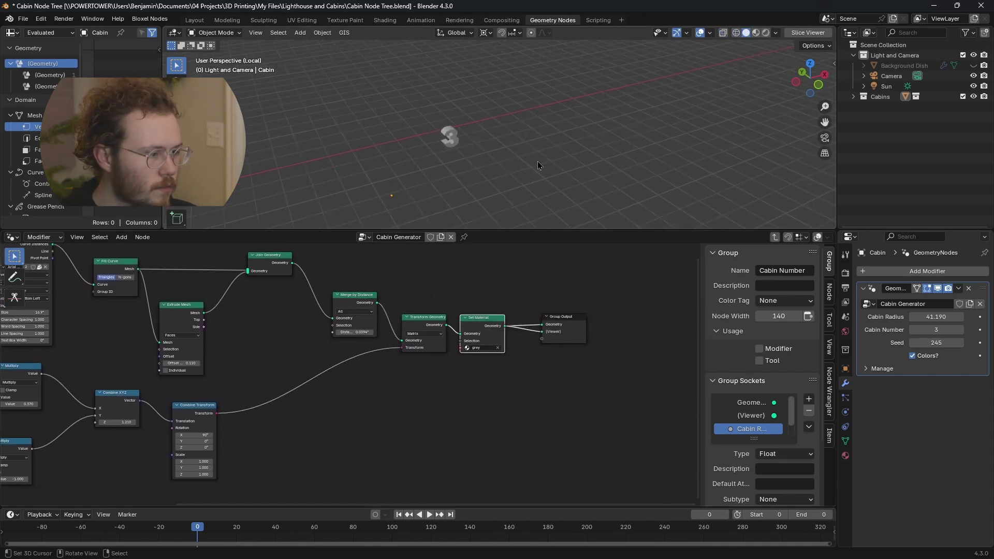
scroll(477, 334, up, 2)
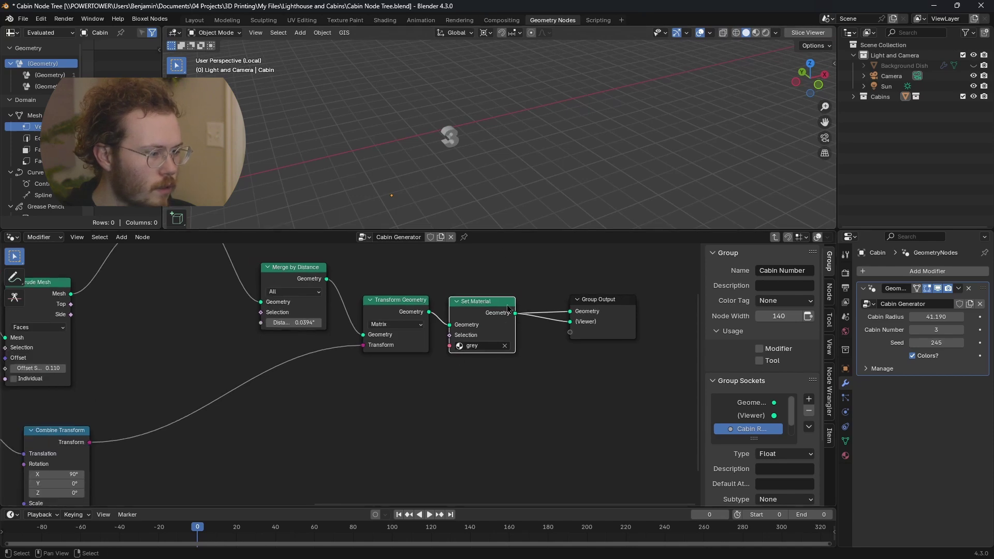
Leave the Cabin Number group and preview the Door Generator node in the Cabin Generator tree.
key(Tab)
middle_drag(358, 368, 449, 306)
middle_drag(405, 372, 422, 368)
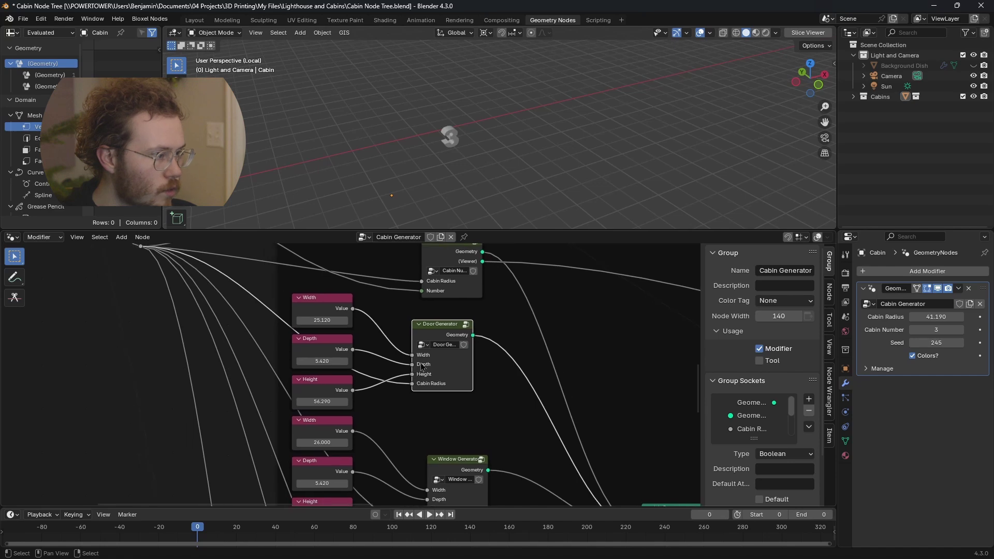
ctrl+shift+click(440, 334)
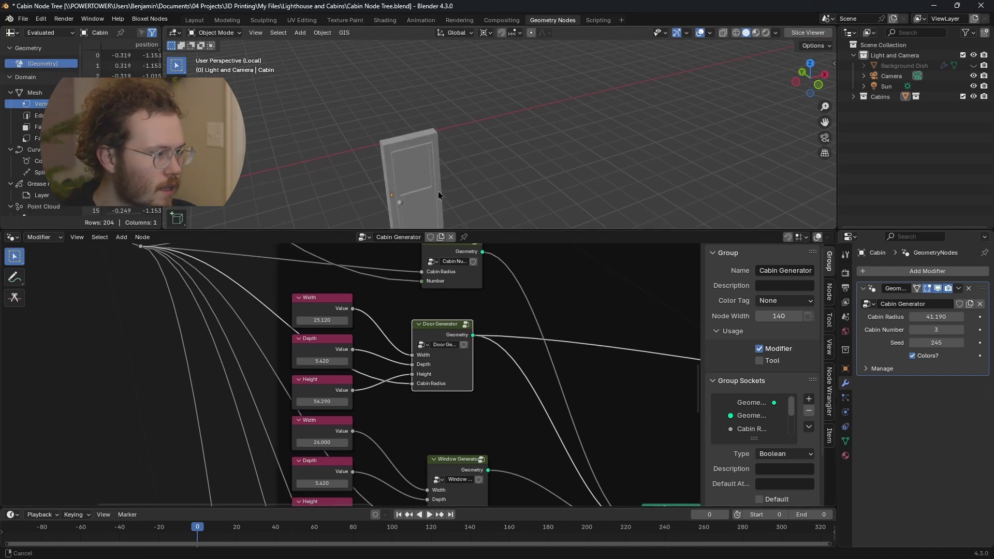
Switch the viewport to Material Preview shading and inspect the door up close from different angles.
scroll(452, 144, up, 5)
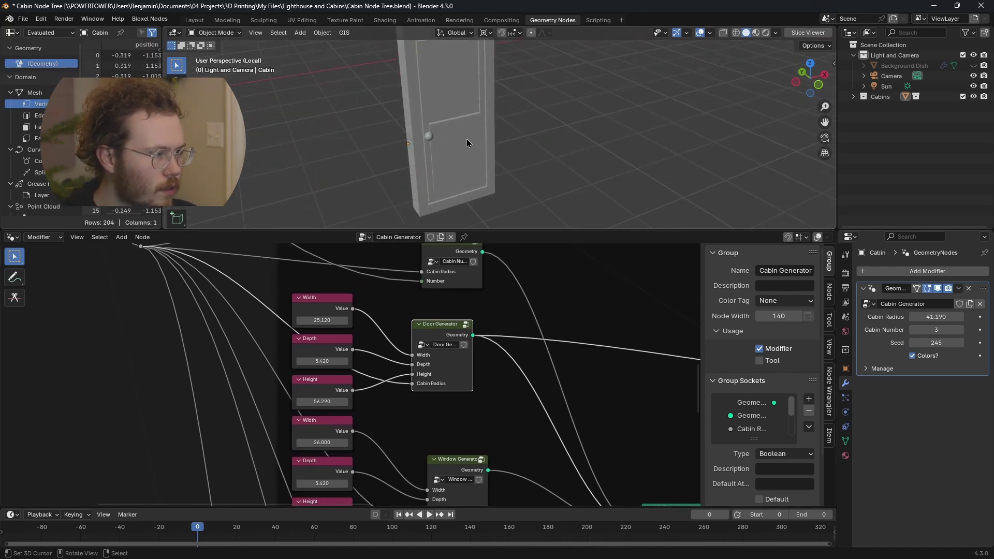
middle_drag(466, 149, 507, 154)
key(z)
click(588, 191)
mouse_move(588, 191)
middle_down()
mouse_move(580, 158)
mouse_move(542, 141)
mouse_move(478, 146)
mouse_move(489, 157)
mouse_move(477, 167)
mouse_move(589, 166)
mouse_move(464, 158)
mouse_move(473, 160)
mouse_move(468, 151)
mouse_move(476, 165)
middle_up()
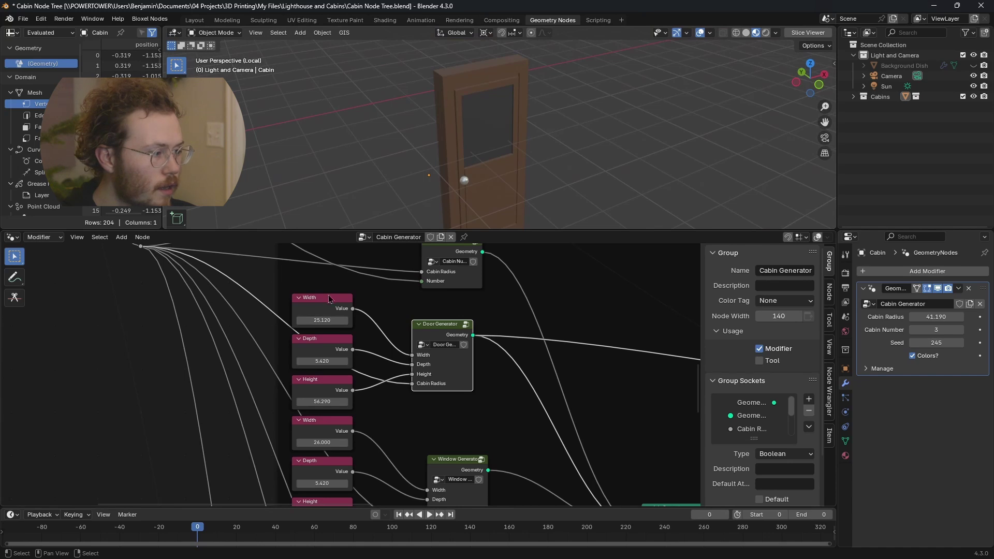
Try out different Width, Depth and Height values on the Door Generator inputs.
drag(315, 320, 362, 320)
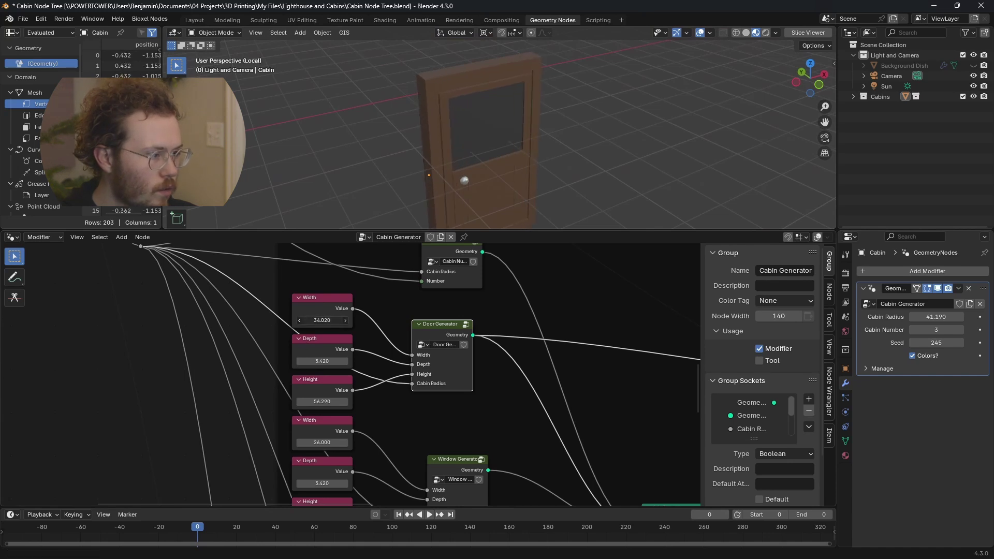
key(Escape)
drag(316, 361, 334, 361)
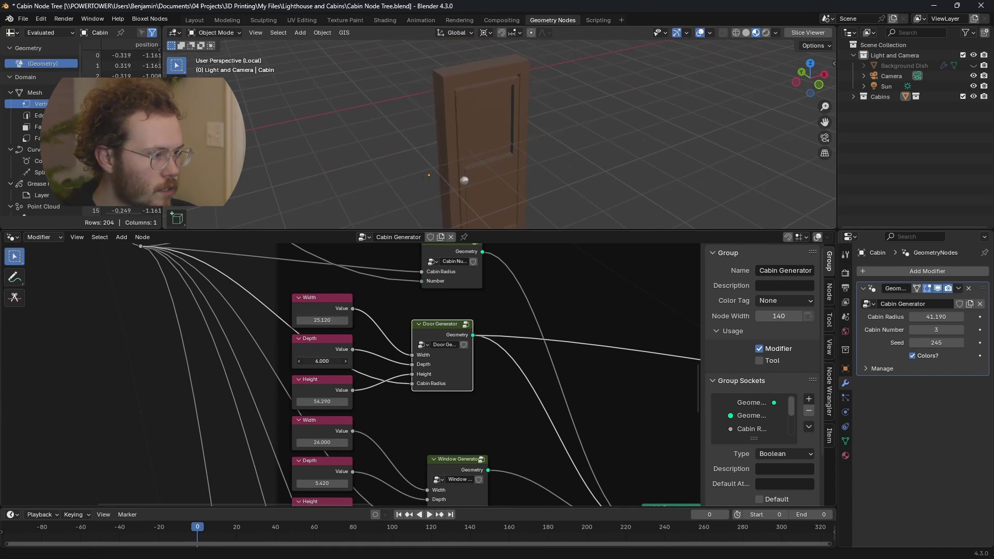
key(Escape)
drag(316, 401, 331, 401)
key(Escape)
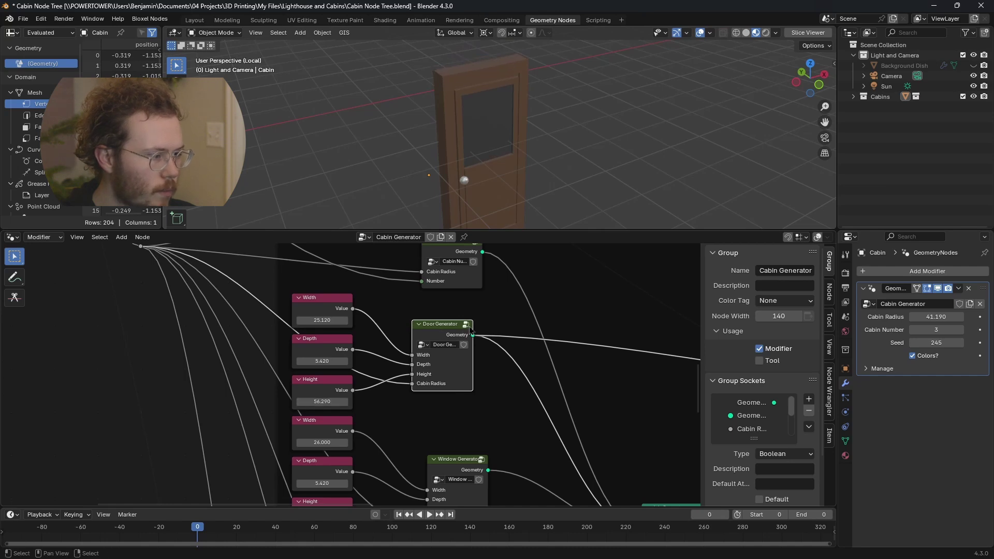
Open the Door Generator group and move the overlapping Combine XYZ node in the Door Frame section below Inch To Meter.
key(Tab)
scroll(394, 339, down, 8)
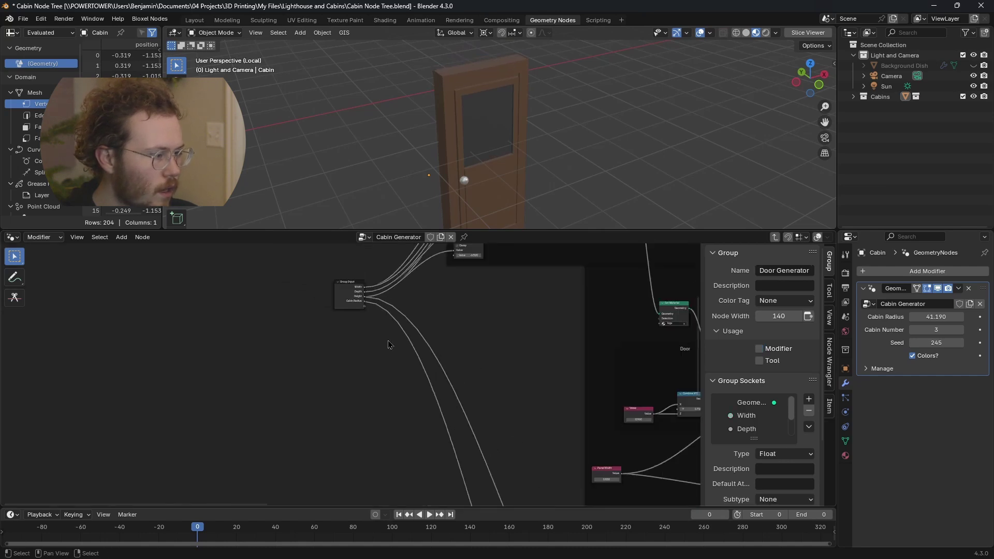
scroll(373, 318, up, 6)
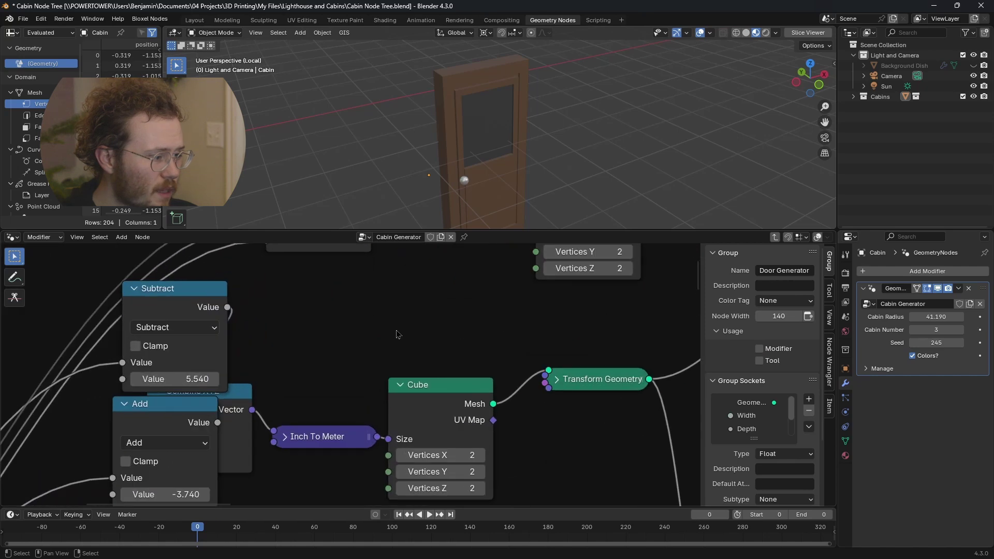
scroll(396, 333, down, 2)
click(314, 396)
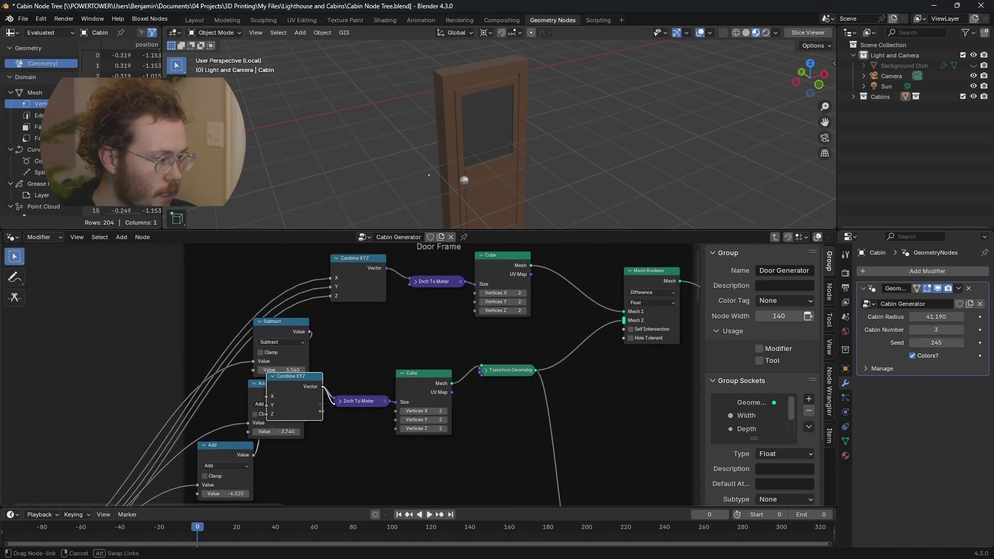
drag(299, 379, 362, 420)
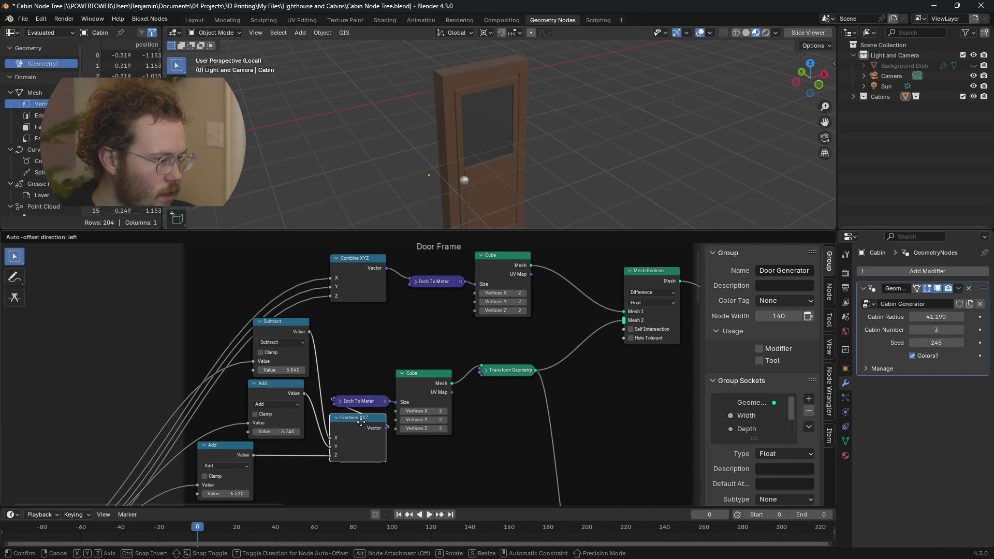
Preview the Door Frame stages in turn: both cubes, Transform Geometry, Mesh Boolean and Set Material.
key(Home)
ctrl+shift+click(357, 420)
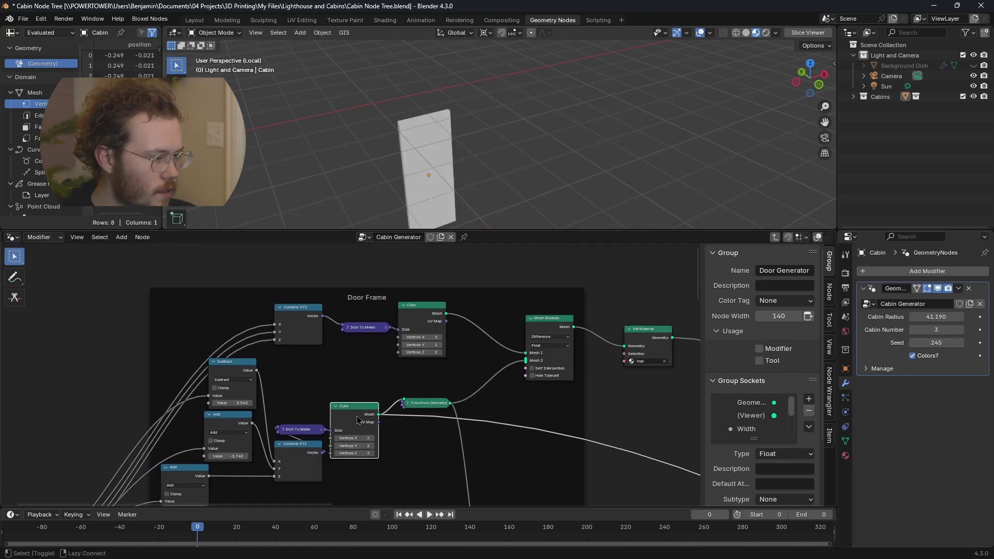
ctrl+shift+click(425, 403)
middle_drag(426, 403, 336, 399)
ctrl+shift+click(450, 358)
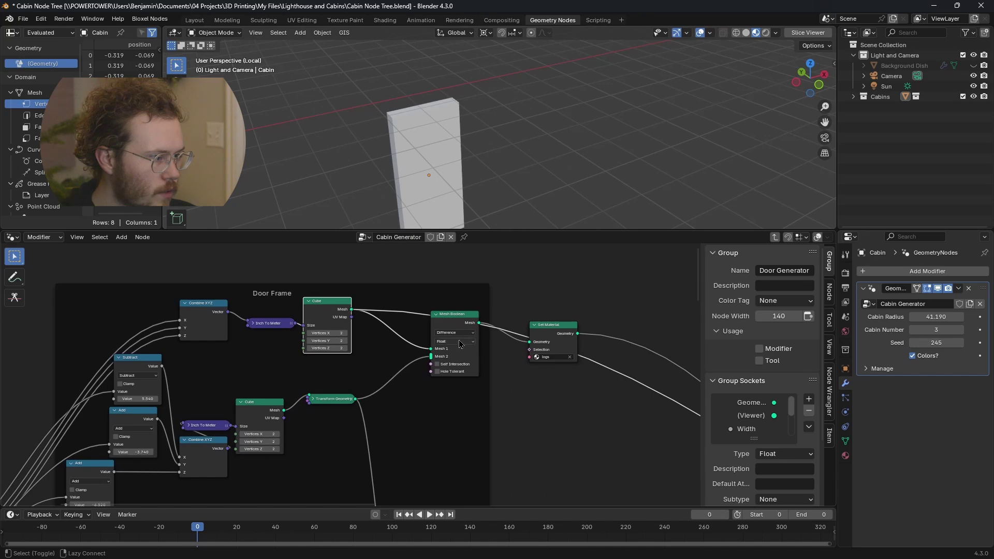
middle_drag(424, 374, 362, 362)
ctrl+shift+click(476, 324)
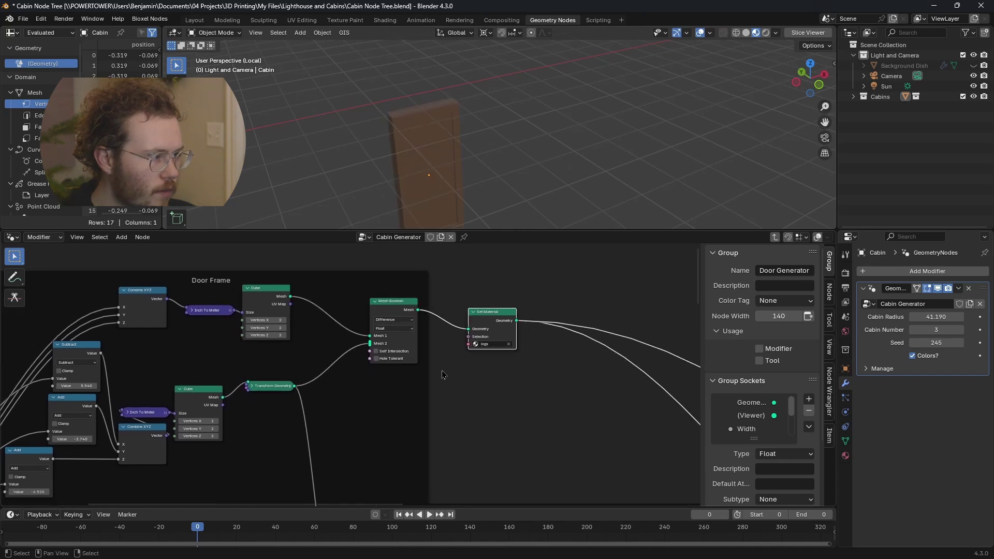
Preview the Door Frame's lower Cube and the Set Material node that starts the Door section.
scroll(362, 360, down, 4)
scroll(360, 359, up, 3)
middle_drag(372, 384, 441, 418)
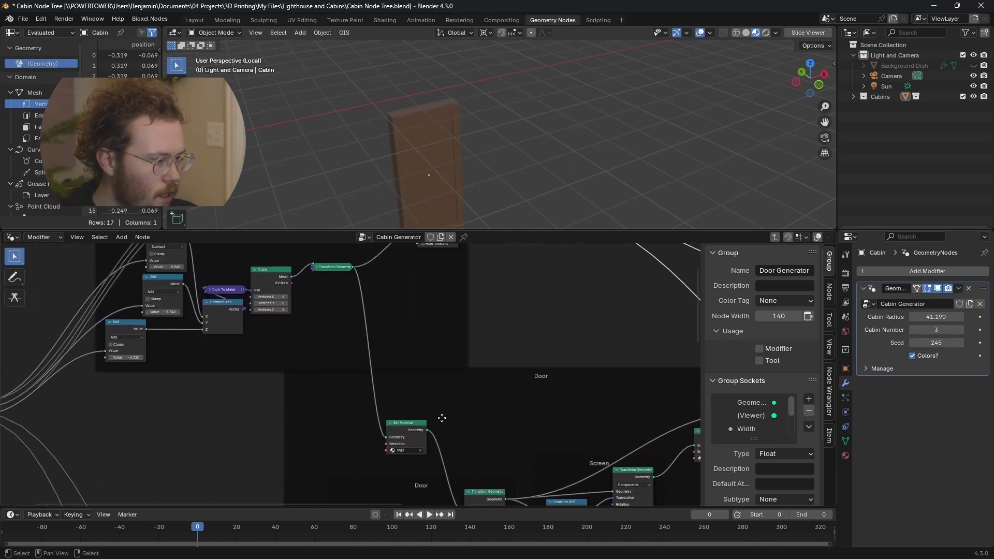
ctrl+shift+click(284, 281)
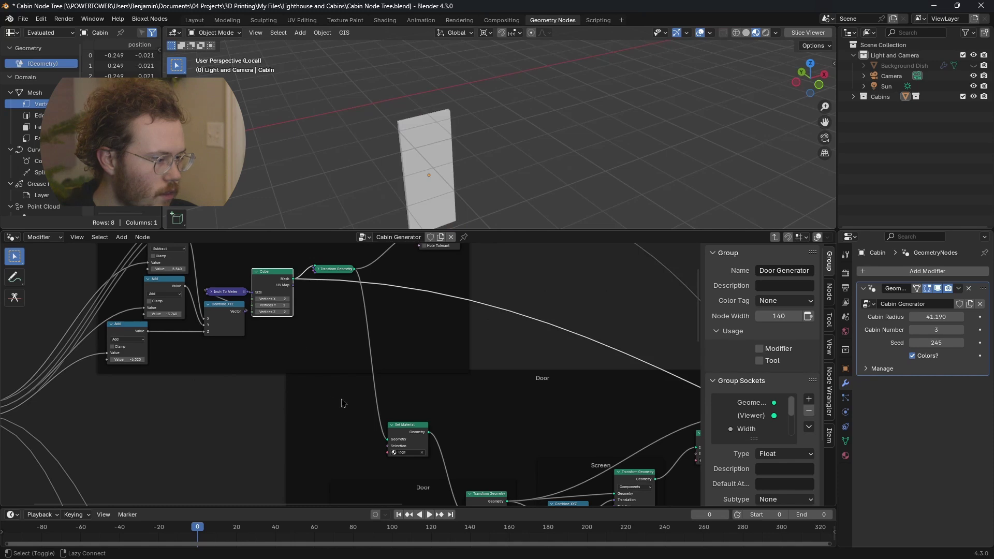
ctrl+shift+click(397, 433)
middle_drag(397, 433, 255, 339)
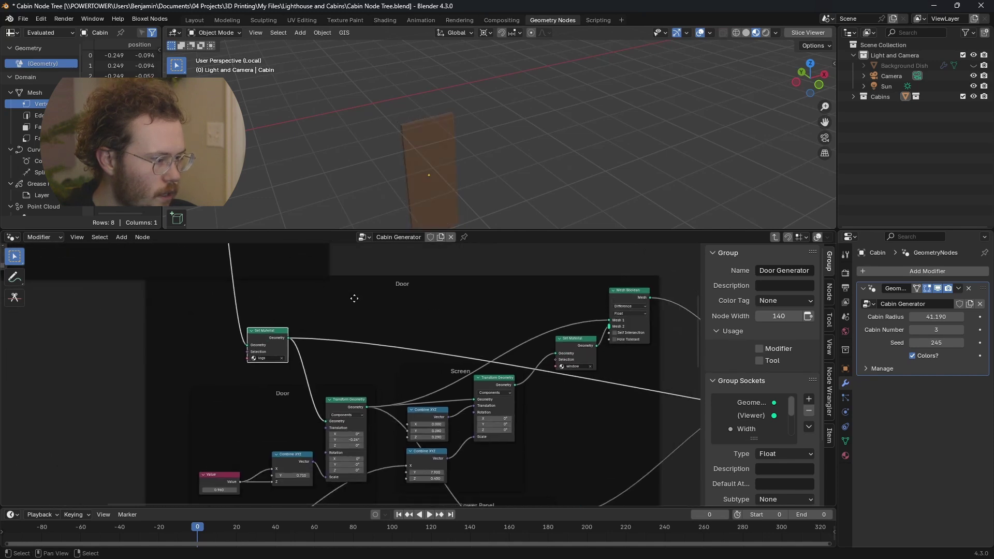
Preview the Door section's Transform Geometry, the Screen's Transform Geometry, the Mesh Boolean and the Lower Panel's Transform Geometry in turn.
ctrl+shift+click(361, 410)
middle_drag(378, 370, 325, 332)
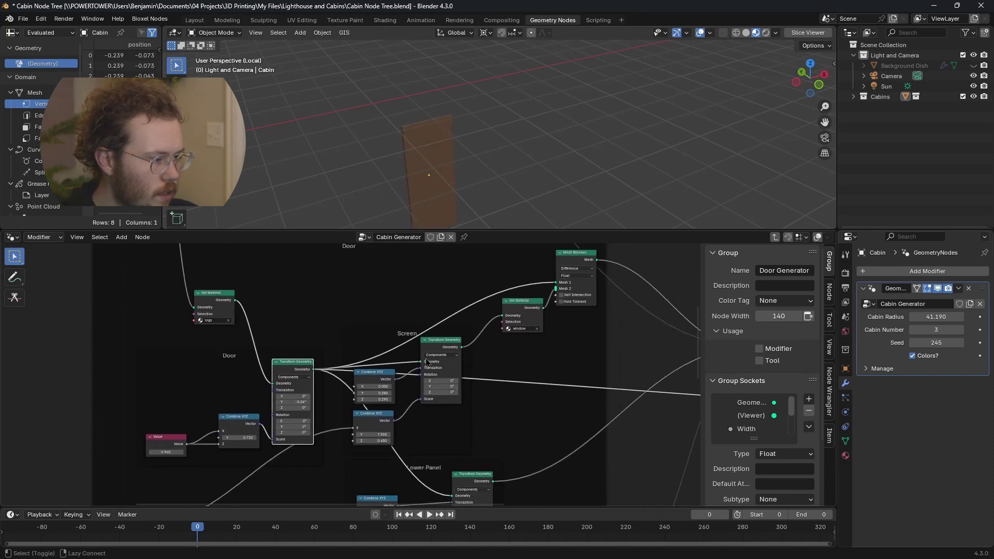
ctrl+shift+click(430, 363)
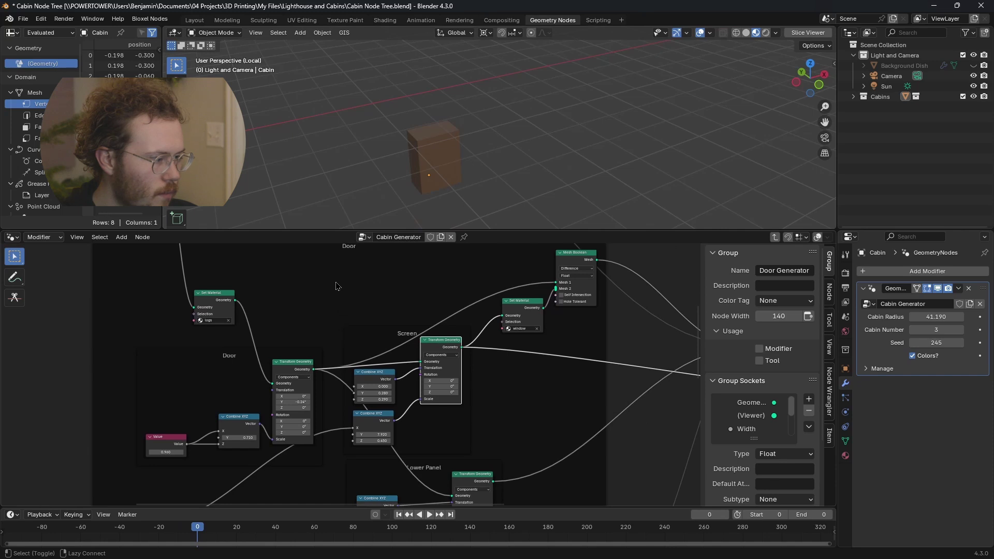
ctrl+shift+click(578, 260)
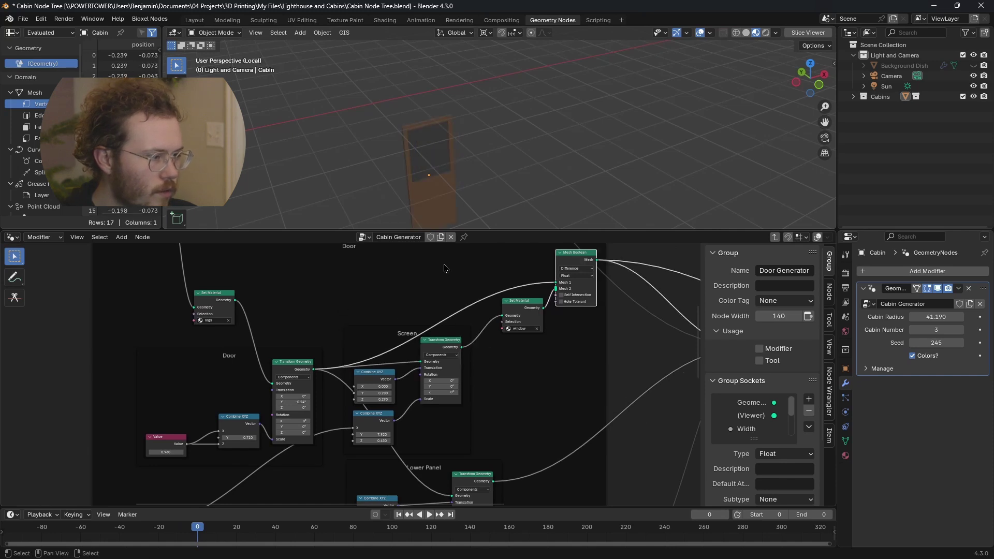
middle_drag(477, 330, 455, 298)
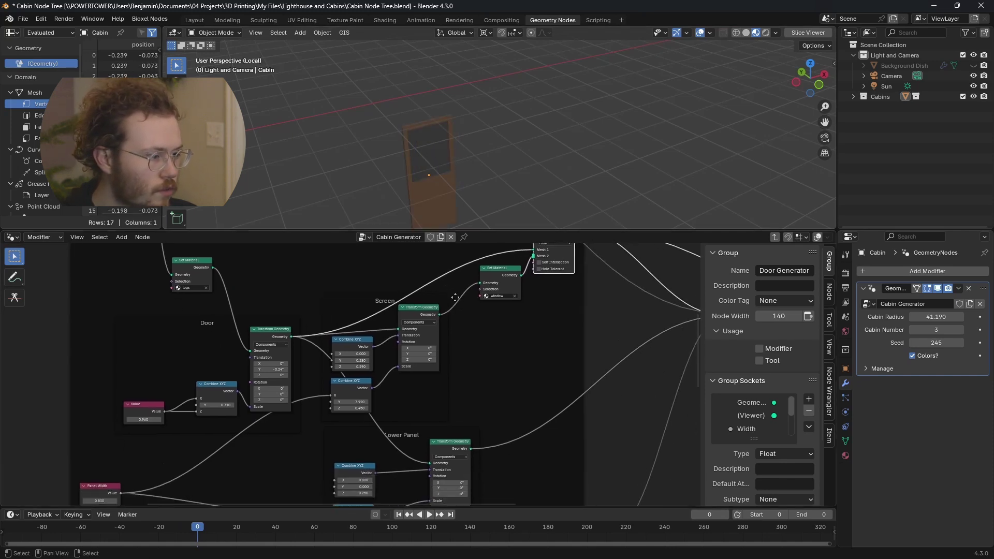
middle_drag(443, 375, 383, 321)
ctrl+shift+click(391, 333)
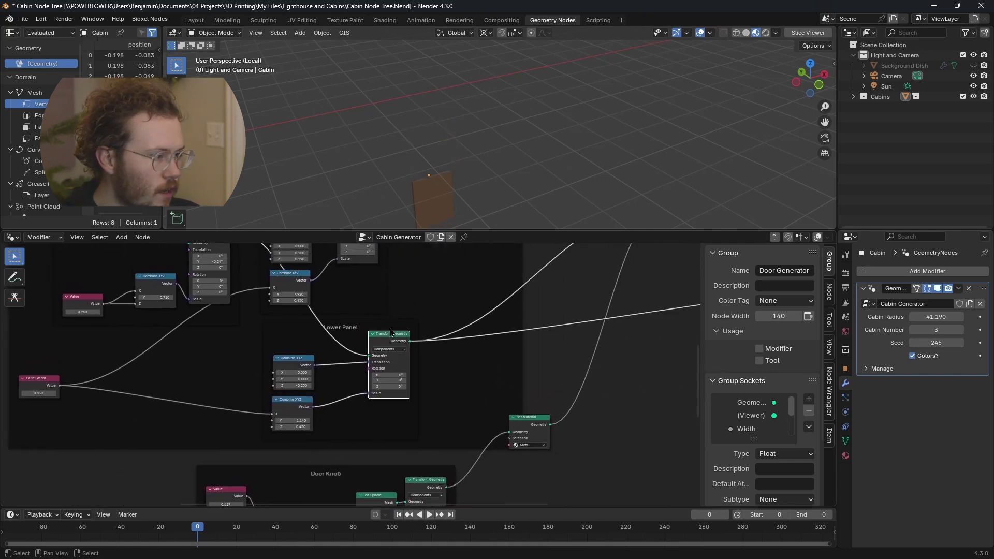
Preview the Door Knob section's Ico Sphere and its Transform Geometry.
middle_drag(442, 386, 403, 288)
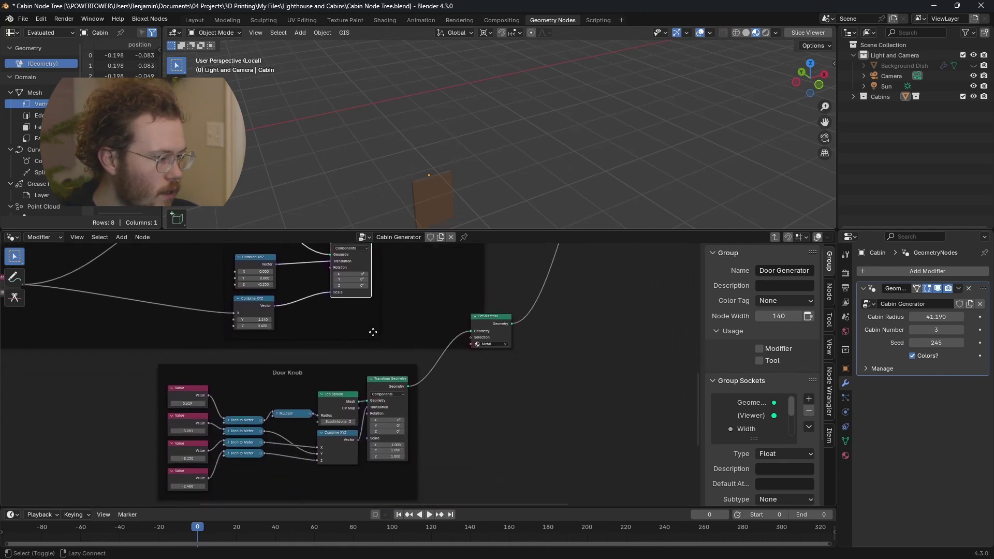
middle_drag(372, 332, 430, 275)
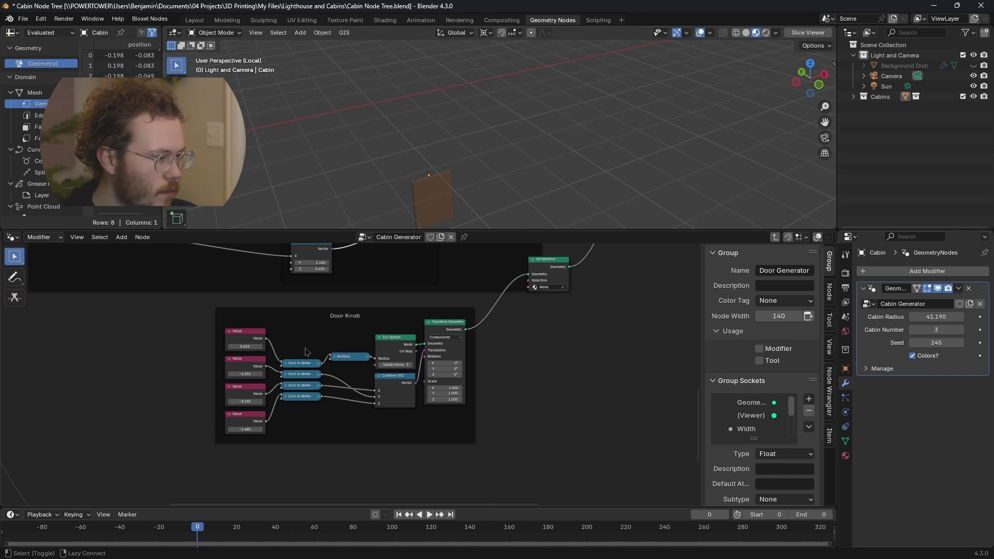
ctrl+shift+click(396, 366)
middle_drag(395, 365, 377, 367)
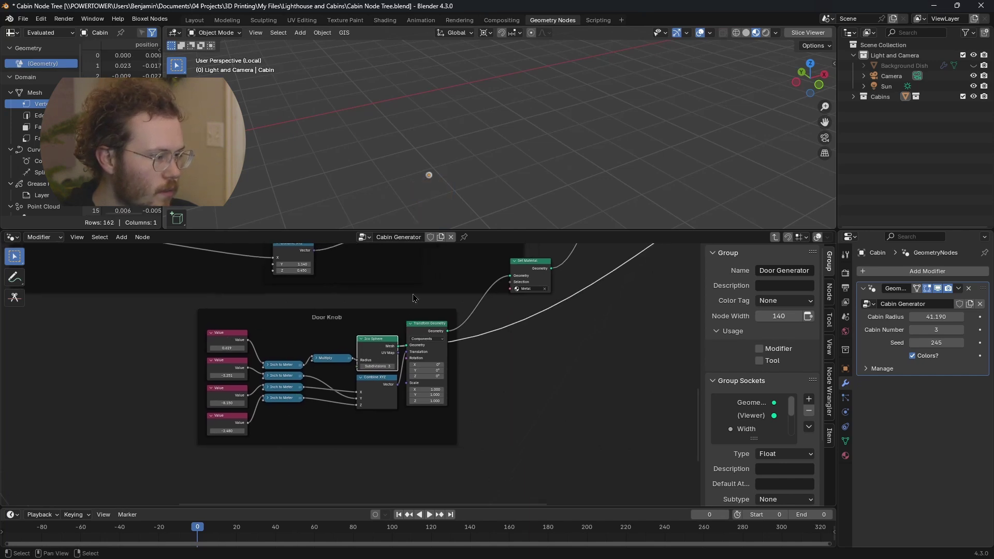
scroll(449, 167, up, 5)
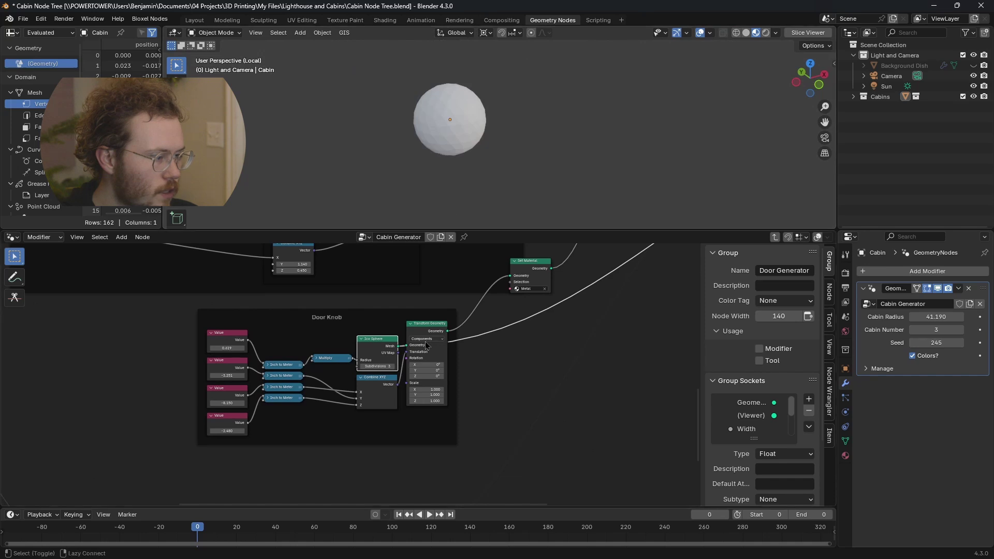
ctrl+shift+click(429, 328)
scroll(428, 329, up, 1)
scroll(467, 141, down, 3)
middle_drag(467, 141, 451, 197)
Examine the math, Combine XYZ and Combine Transform nodes below the Door Knob section.
middle_drag(570, 311, 349, 404)
scroll(349, 404, down, 2)
middle_drag(414, 395, 387, 423)
scroll(387, 423, down, 2)
middle_drag(290, 455, 313, 426)
scroll(313, 425, up, 2)
middle_drag(278, 381, 463, 323)
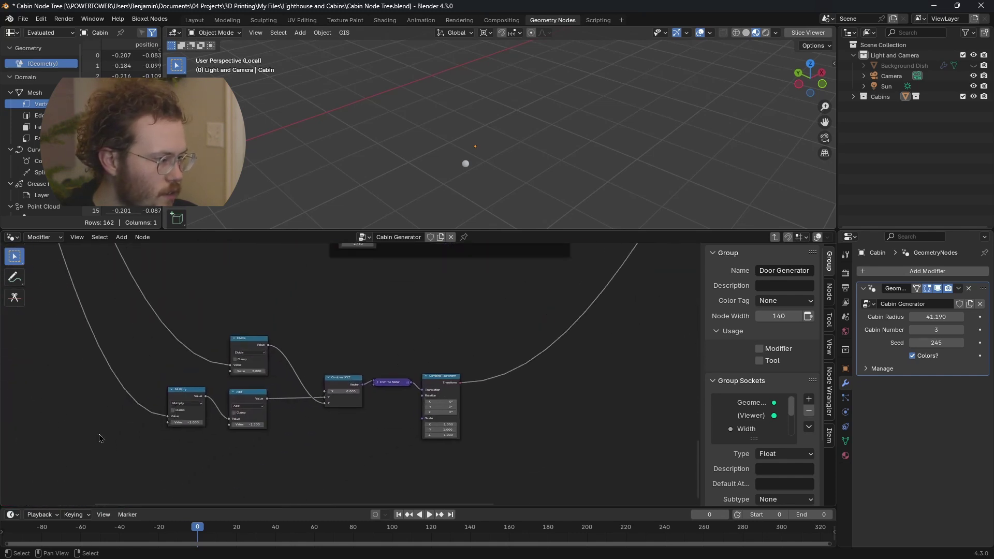
scroll(508, 367, down, 2)
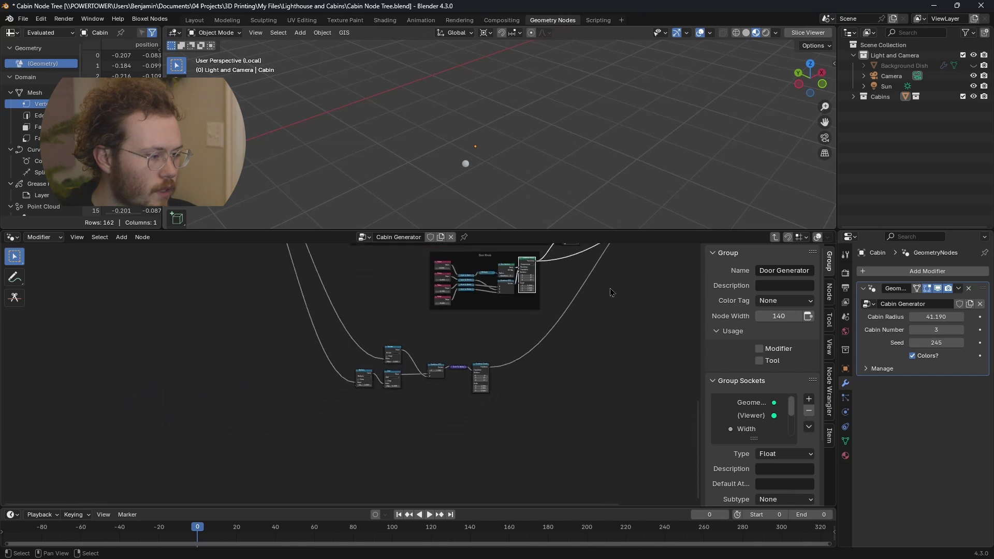
Preview the Join Geometry node and inspect the assembled door and its knob up close.
middle_drag(509, 367, 364, 273)
ctrl+shift+click(365, 274)
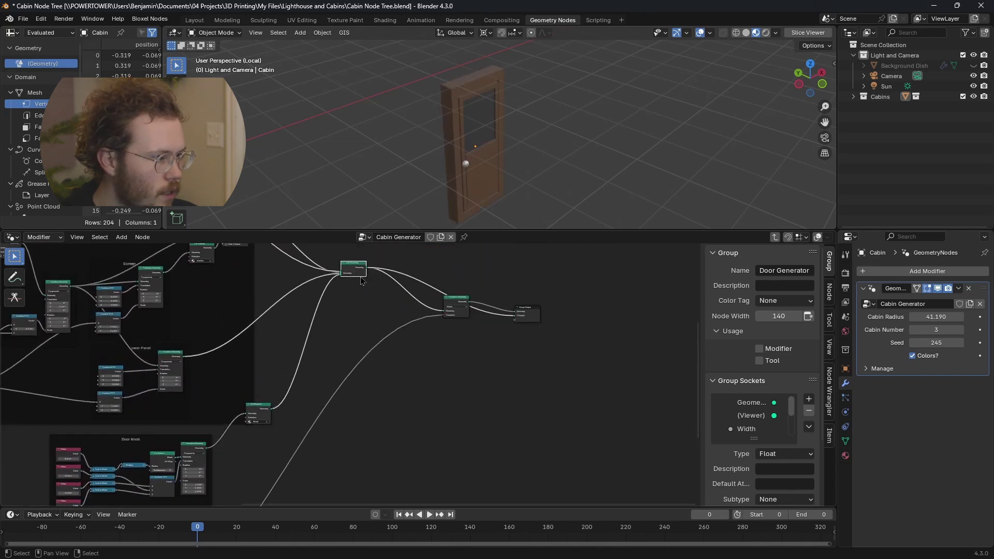
middle_drag(477, 150, 508, 144)
scroll(507, 144, up, 6)
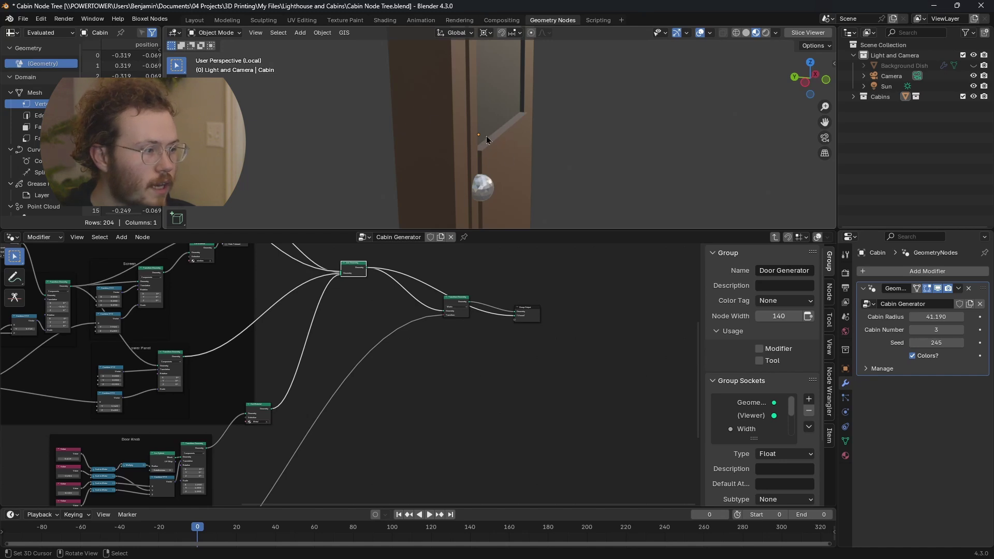
Preview the final Transform Geometry and examine the Divide, Multiply and Add nodes that drive the door's offset.
ctrl+shift+click(454, 303)
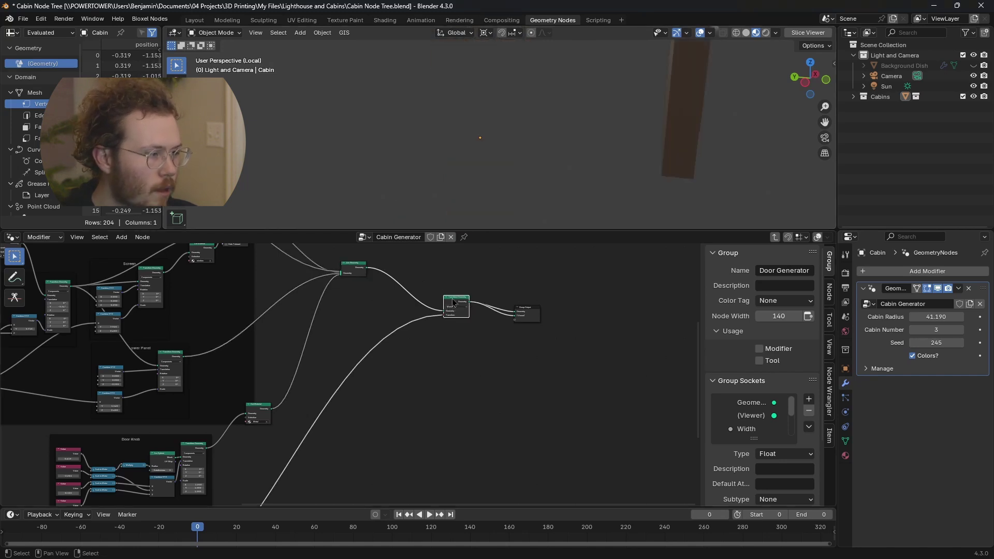
middle_drag(523, 153, 515, 157)
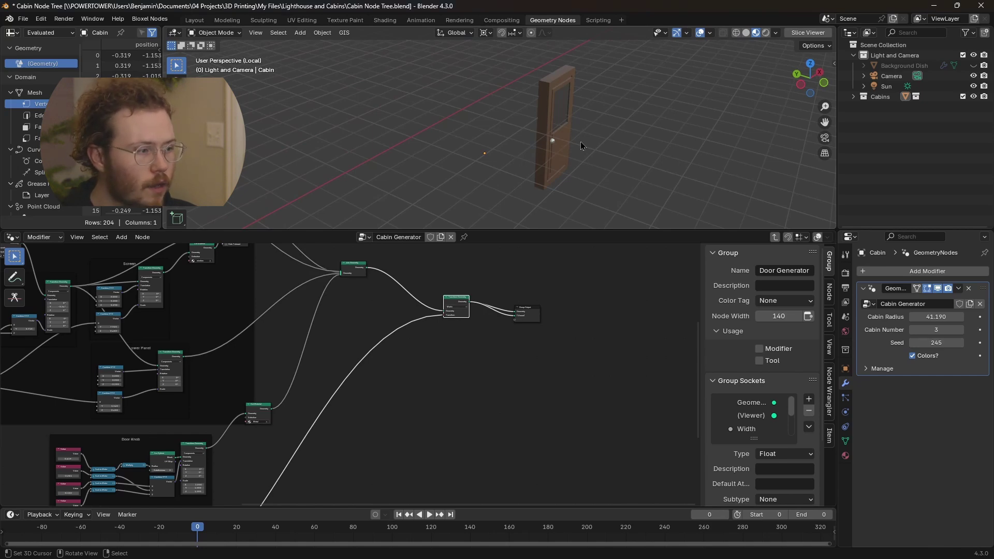
middle_drag(371, 352, 519, 255)
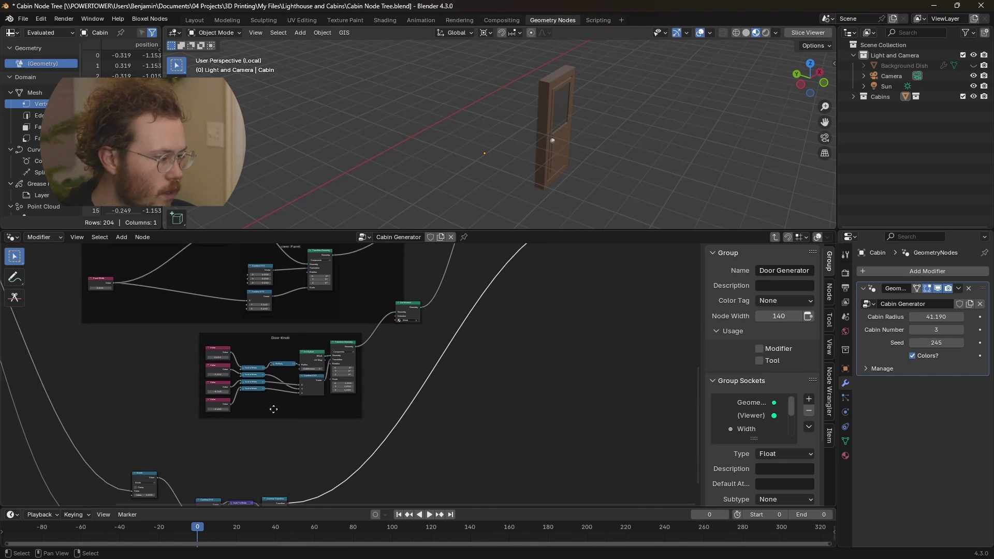
middle_drag(270, 476, 336, 373)
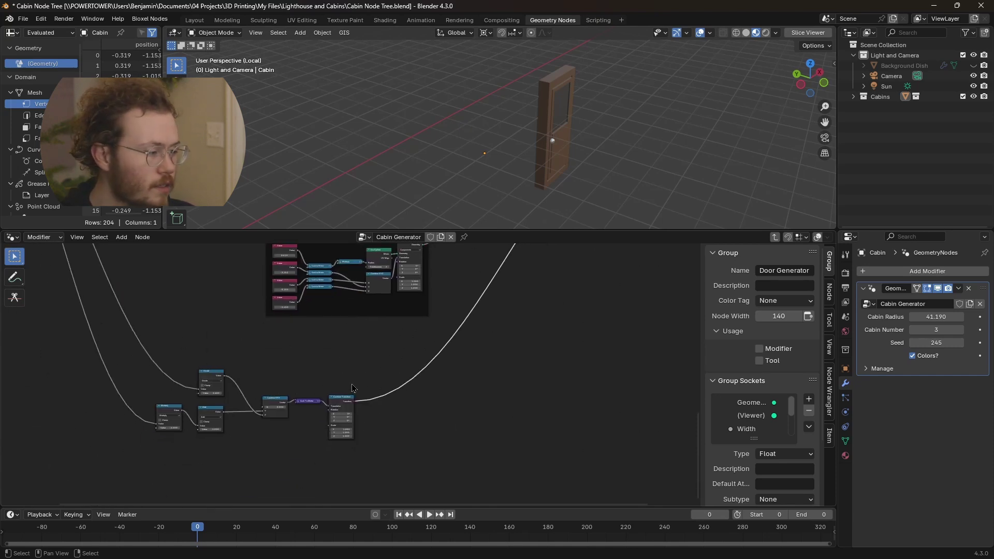
scroll(161, 419, up, 5)
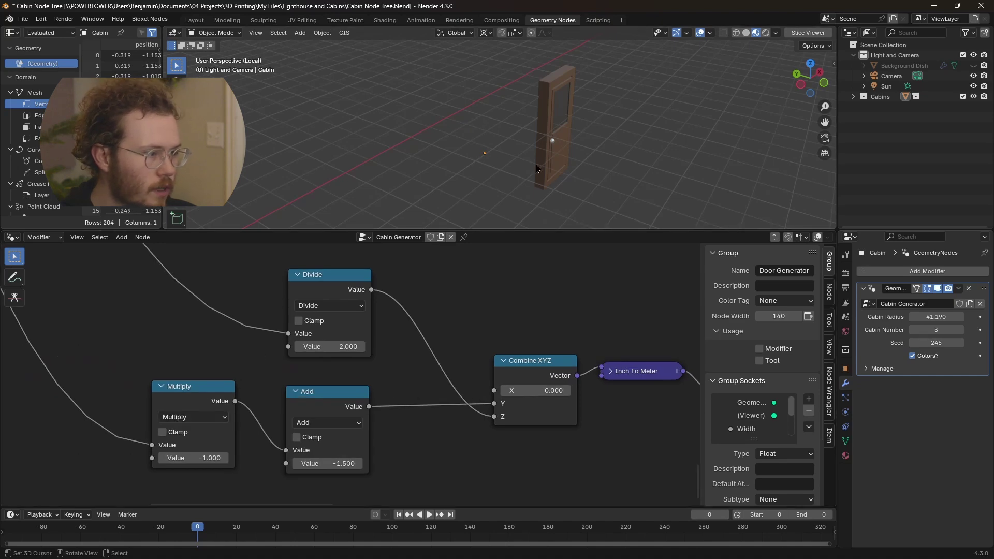
middle_drag(544, 176, 556, 76)
middle_drag(530, 117, 496, 157)
scroll(487, 155, down, 5)
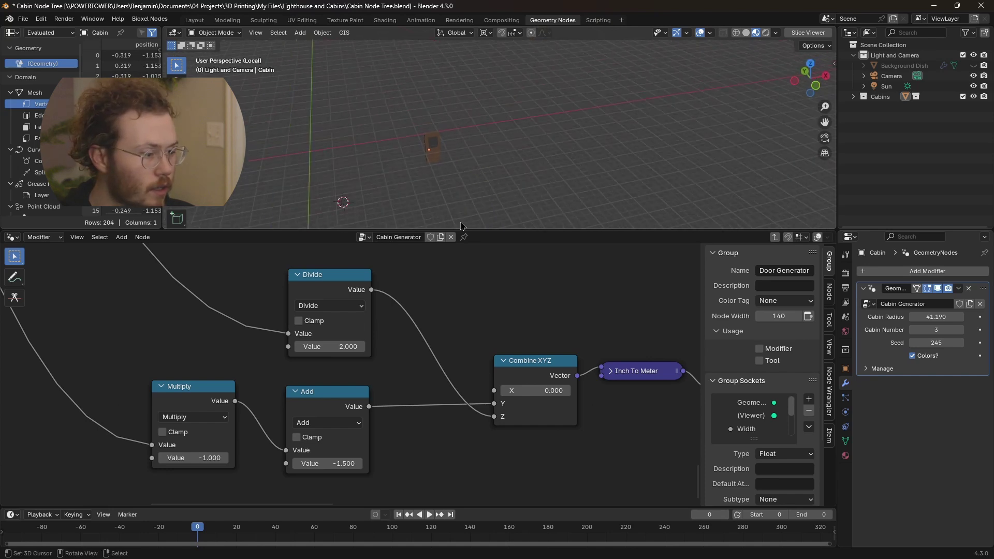
Follow the offset chain through Inch To Meter and Combine Transform, and review the Door Knob's Metal Set Material node.
scroll(505, 299, down, 2)
middle_drag(505, 299, 181, 362)
scroll(356, 365, up, 3)
middle_drag(409, 161, 398, 165)
middle_drag(233, 492, 336, 388)
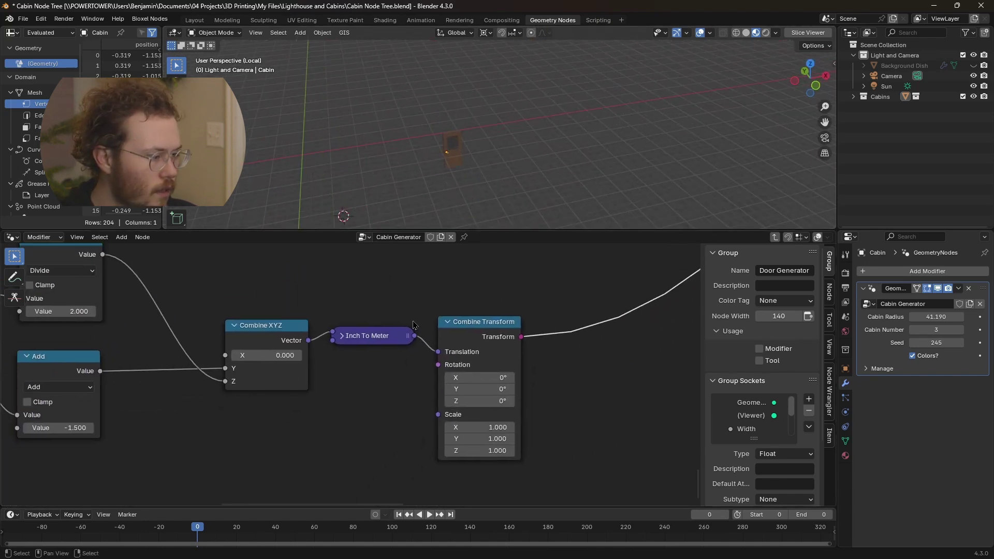
scroll(337, 388, down, 3)
middle_drag(444, 328, 293, 422)
scroll(399, 368, up, 1)
middle_drag(423, 350, 273, 553)
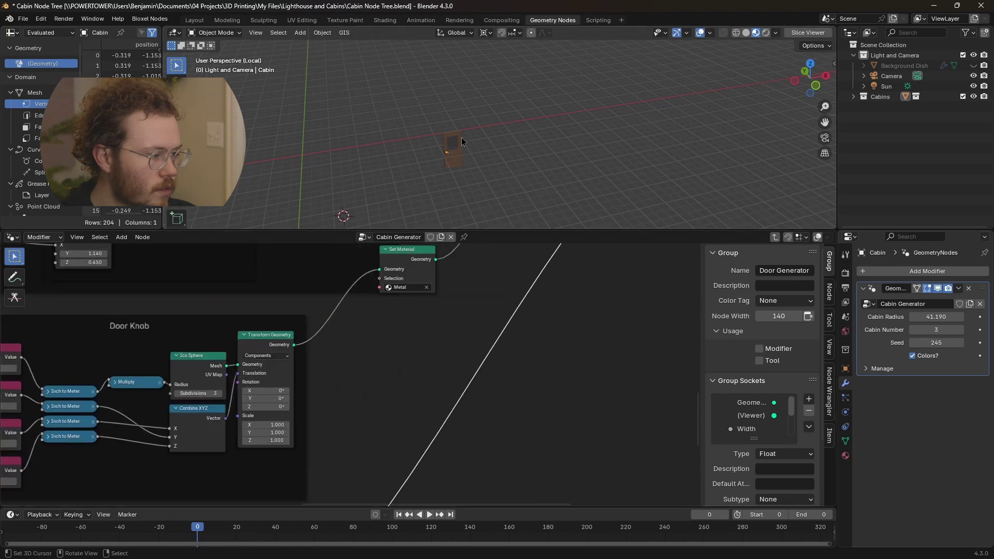
middle_drag(460, 291, 257, 497)
middle_drag(418, 317, 499, 251)
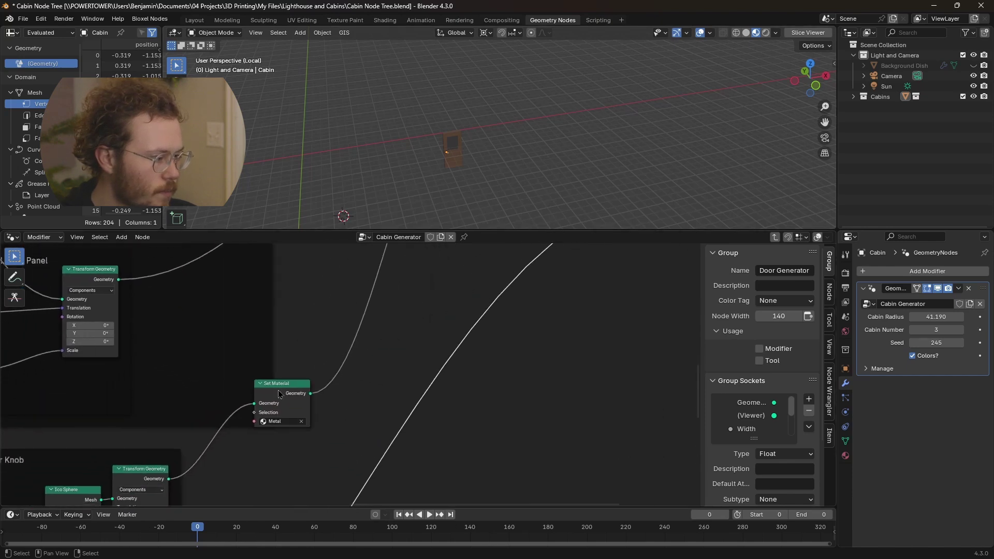
middle_drag(280, 395, 244, 385)
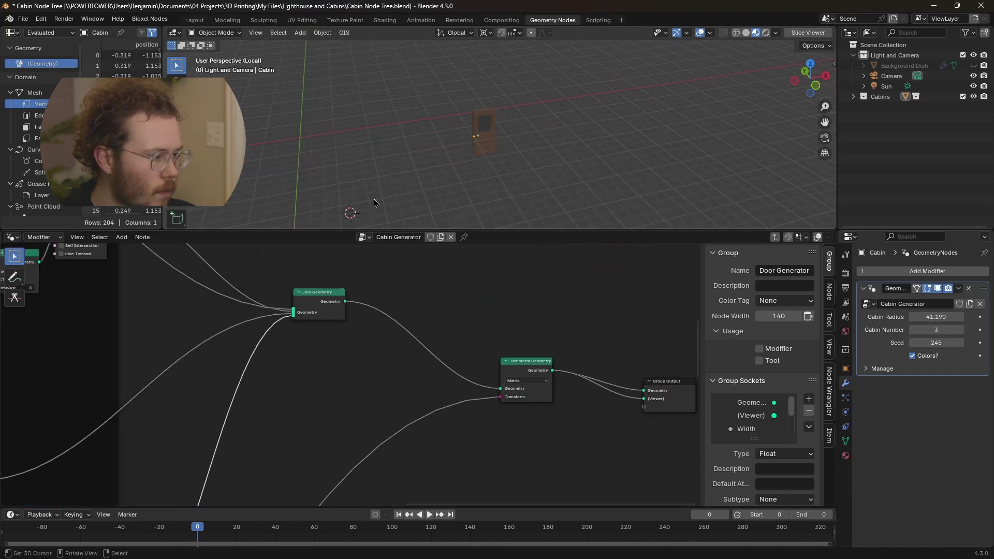
Examine the Join Geometry, Transform Geometry and Group Output at the end of the group, and the Door Generator's overall layout.
shift+middle_drag(375, 204, 379, 200)
scroll(384, 355, down, 3)
middle_drag(452, 348, 339, 354)
scroll(380, 350, up, 5)
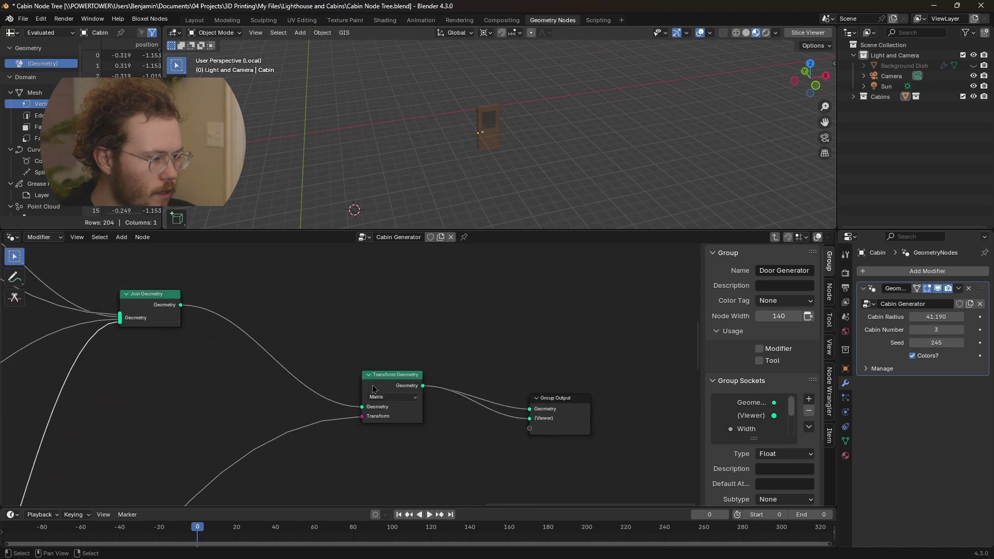
middle_drag(466, 130, 515, 129)
scroll(514, 129, up, 3)
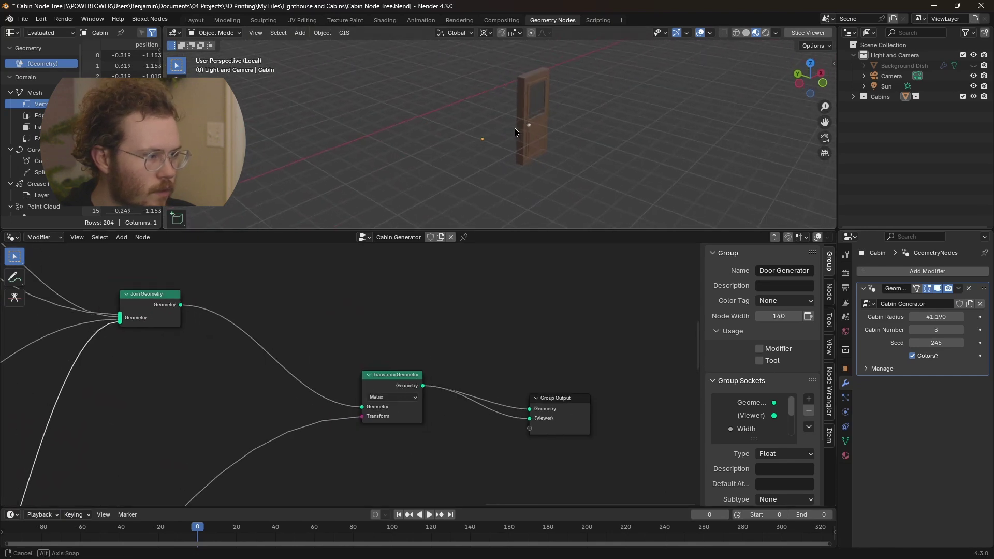
middle_drag(351, 350, 506, 328)
scroll(440, 358, down, 5)
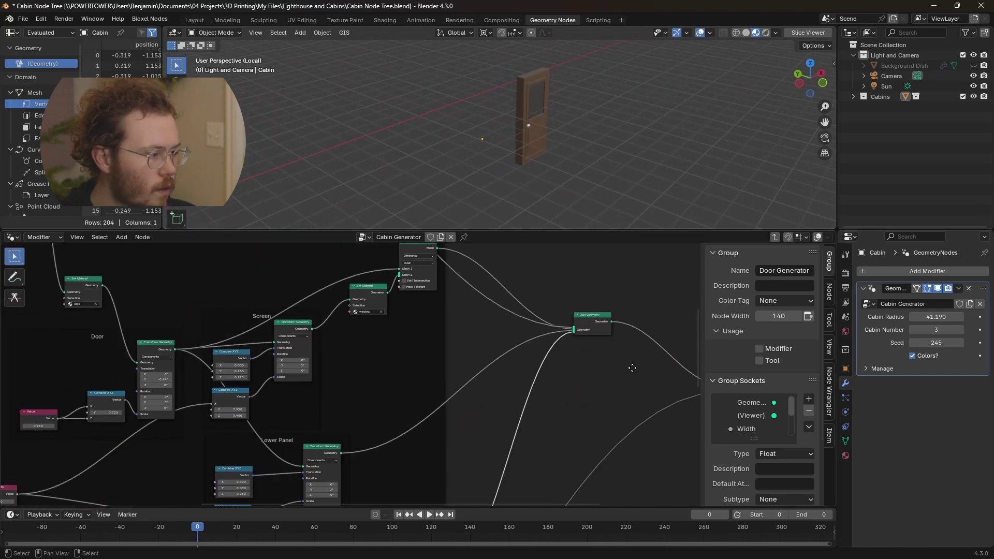
scroll(512, 400, down, 5)
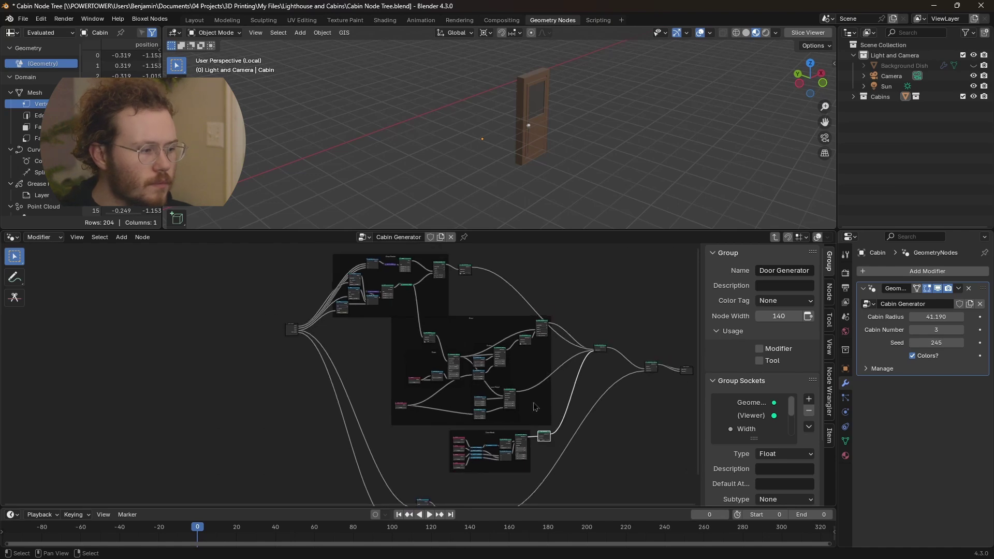
Leave the Door Generator group, preview the Window Generator node and inspect the window up close.
click(776, 238)
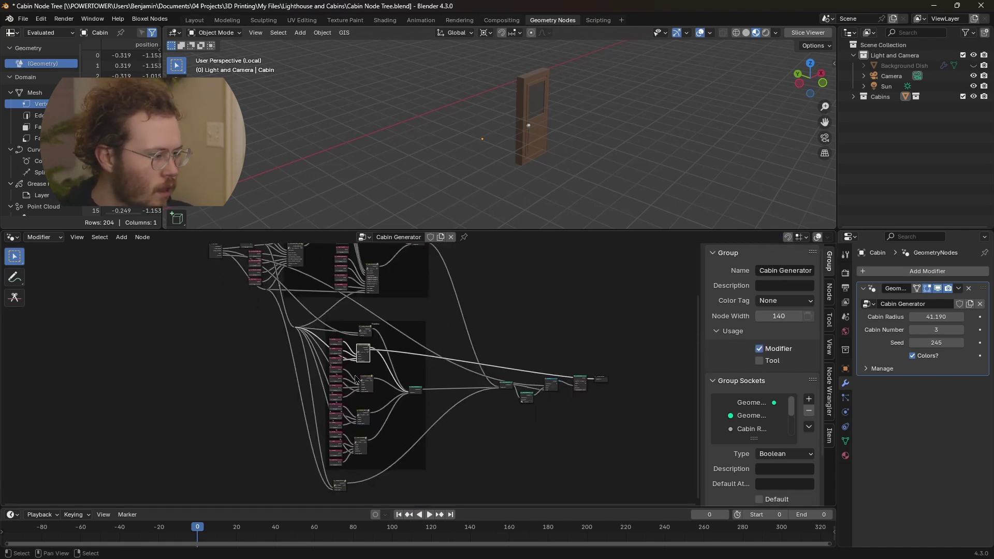
scroll(356, 380, up, 8)
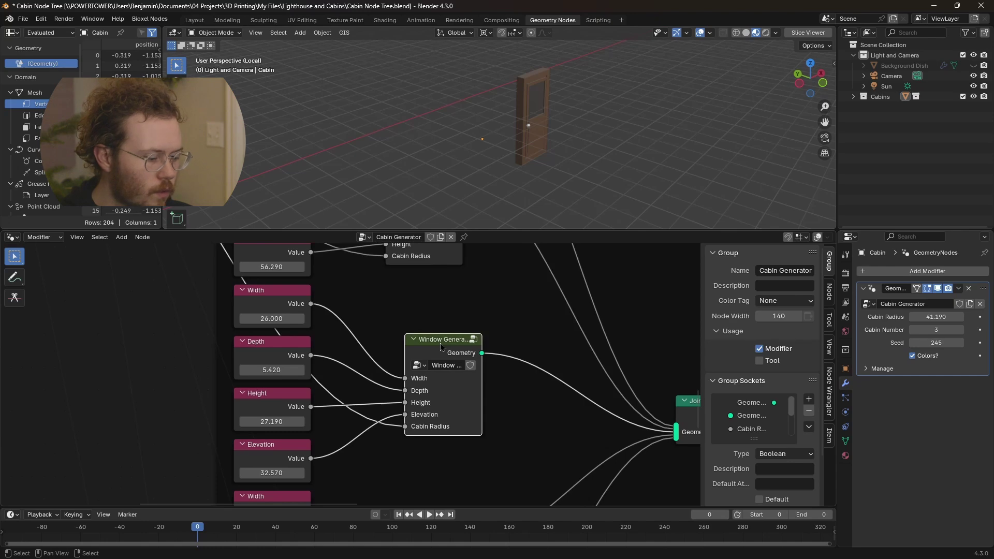
ctrl+shift+click(441, 347)
mouse_move(455, 104)
middle_down()
mouse_move(332, 114)
mouse_move(455, 101)
middle_up()
scroll(472, 95, up, 8)
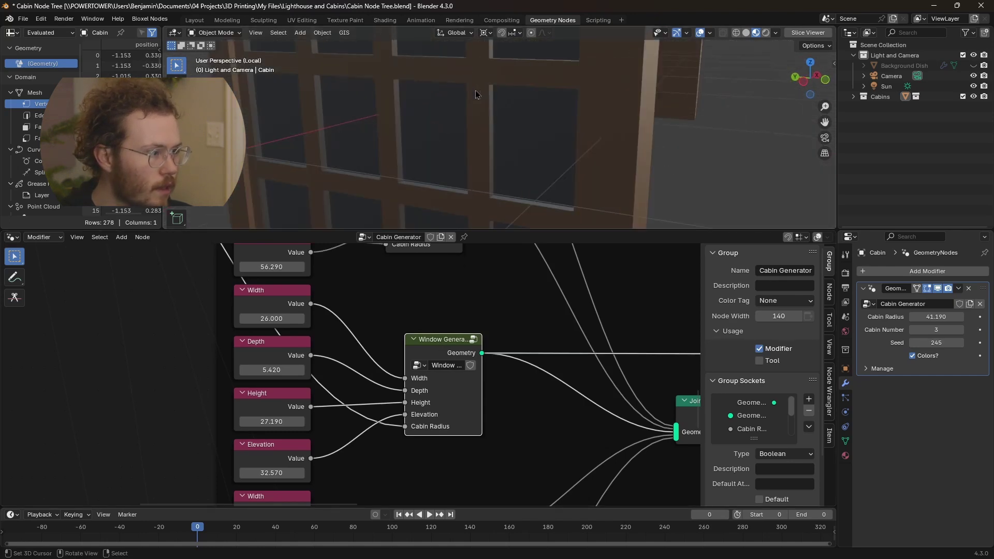
key(KP_Decimal)
mouse_move(428, 302)
middle_down()
mouse_move(429, 282)
mouse_move(426, 290)
middle_up()
Try out different Width, Depth and Height values on the Window Generator inputs, restoring each one.
drag(317, 299, 336, 299)
key(Escape)
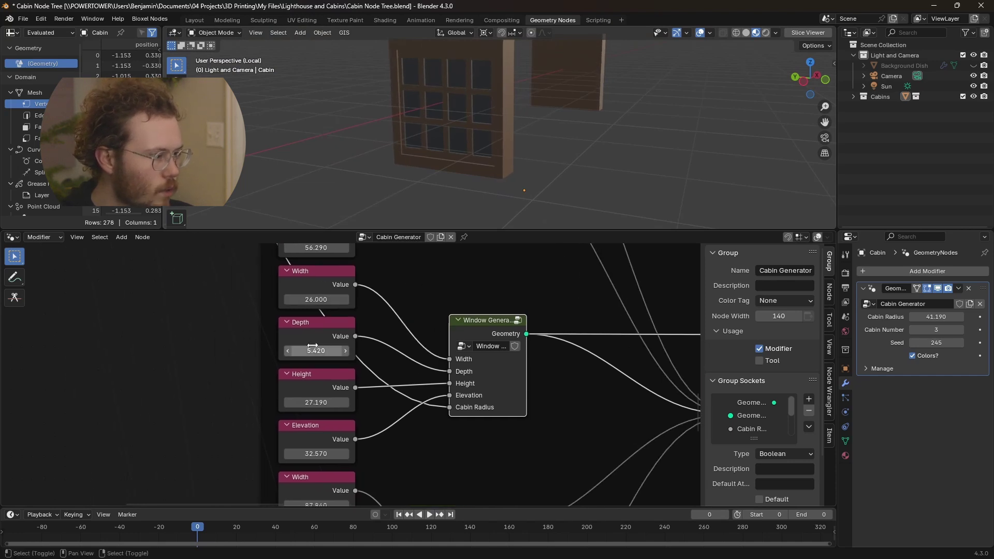
drag(311, 349, 329, 349)
key(ctrl+z)
drag(314, 401, 315, 401)
key(Escape)
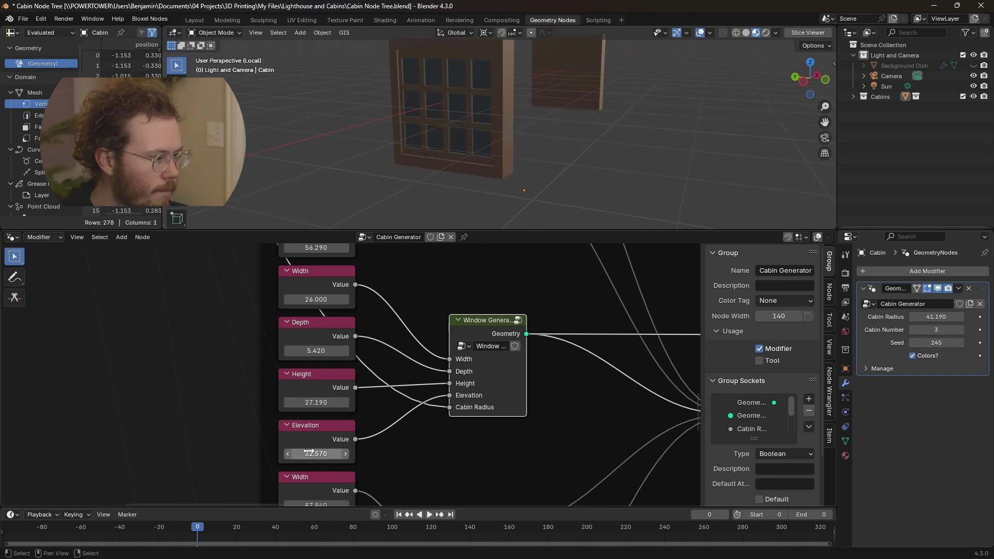
Try out a different Elevation value on the Window Generator inputs, then restore it.
drag(308, 452, 308, 452)
key(Escape)
scroll(412, 330, down, 2)
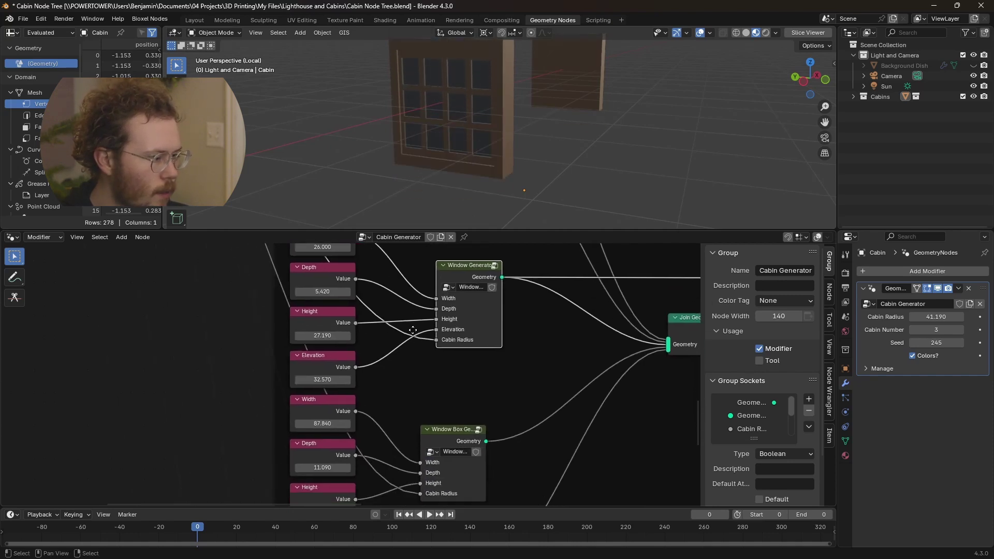
Enter the Window Generator group, survey its overall layout and find the placement nodes below the Pane Frames section.
scroll(413, 330, down, 1)
key(Tab)
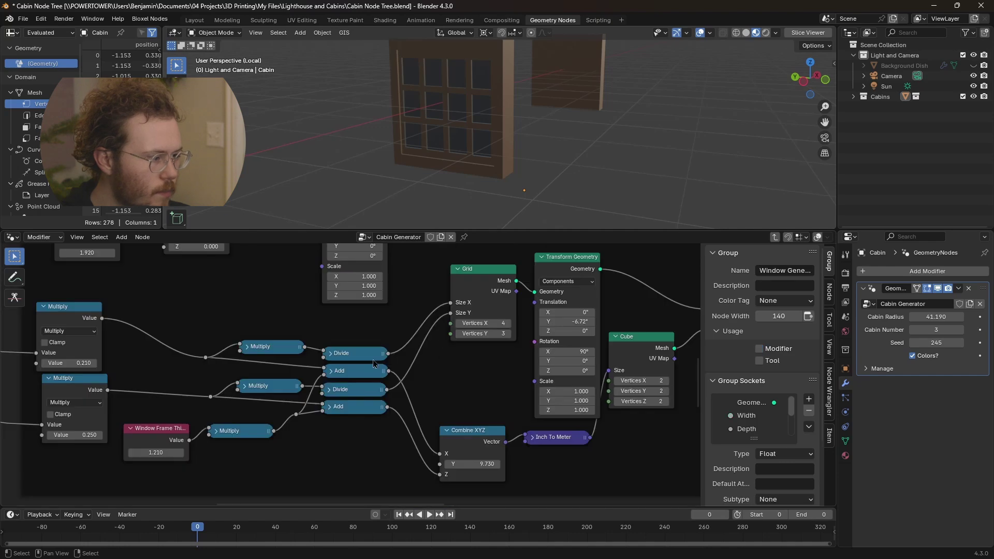
scroll(374, 364, down, 6)
middle_drag(446, 383, 487, 393)
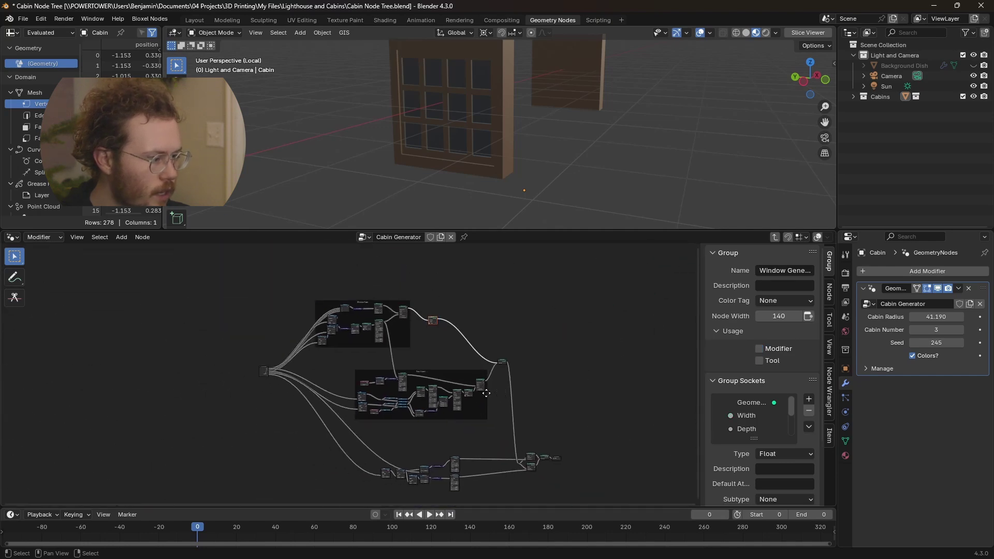
scroll(466, 399, up, 6)
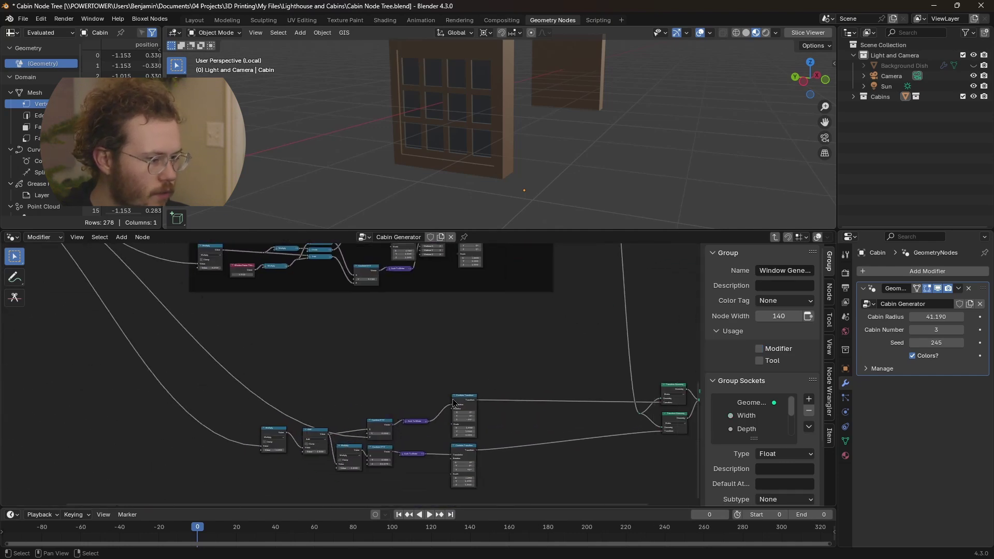
scroll(512, 474, up, 2)
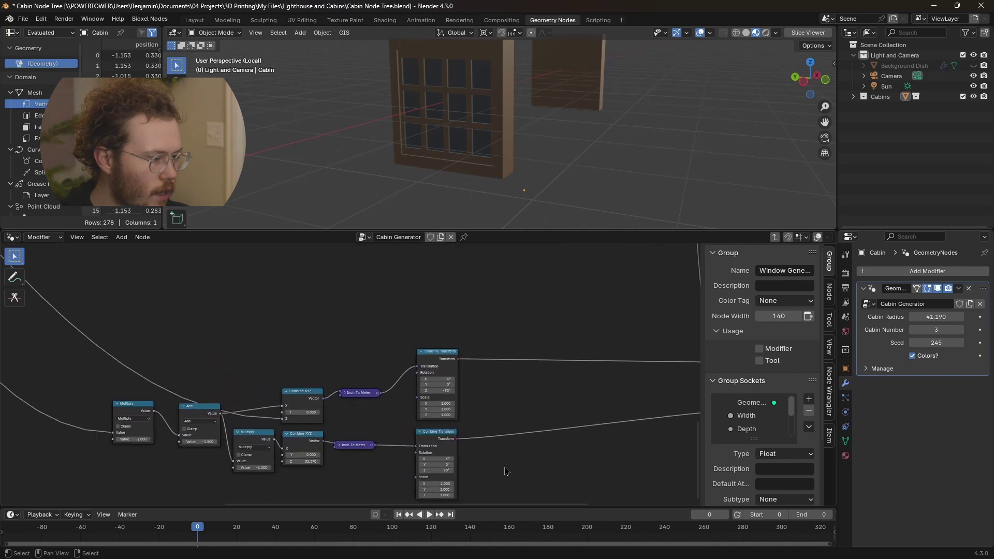
middle_drag(470, 461, 529, 427)
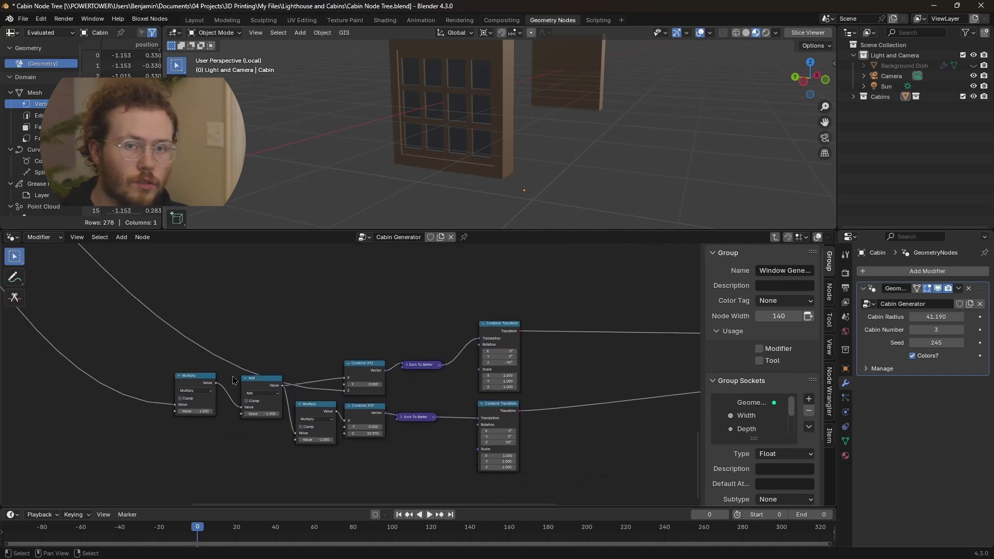
Examine the two Combine Transform nodes that place the windows, including their Z rotation values.
scroll(419, 373, up, 1)
middle_drag(419, 373, 194, 404)
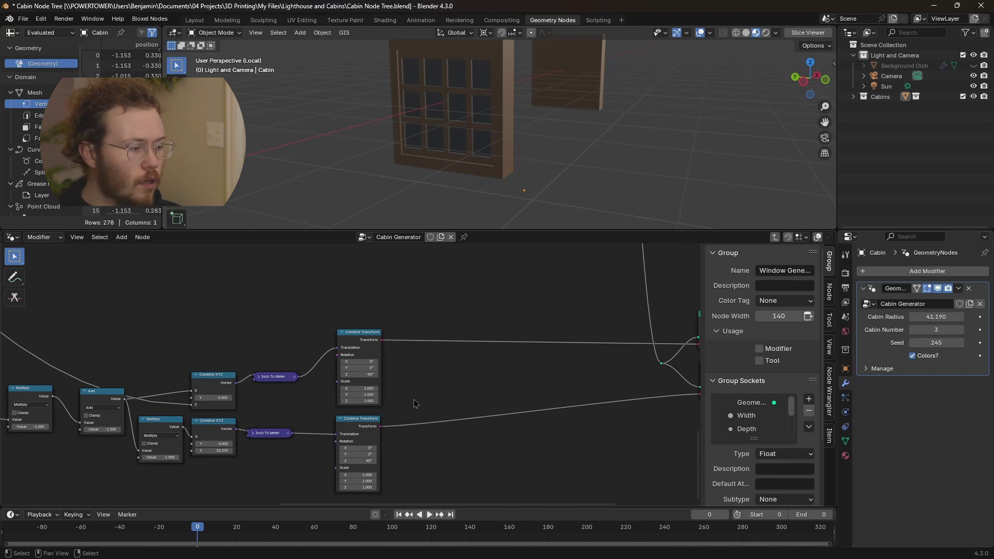
scroll(414, 403, up, 4)
scroll(430, 435, down, 2)
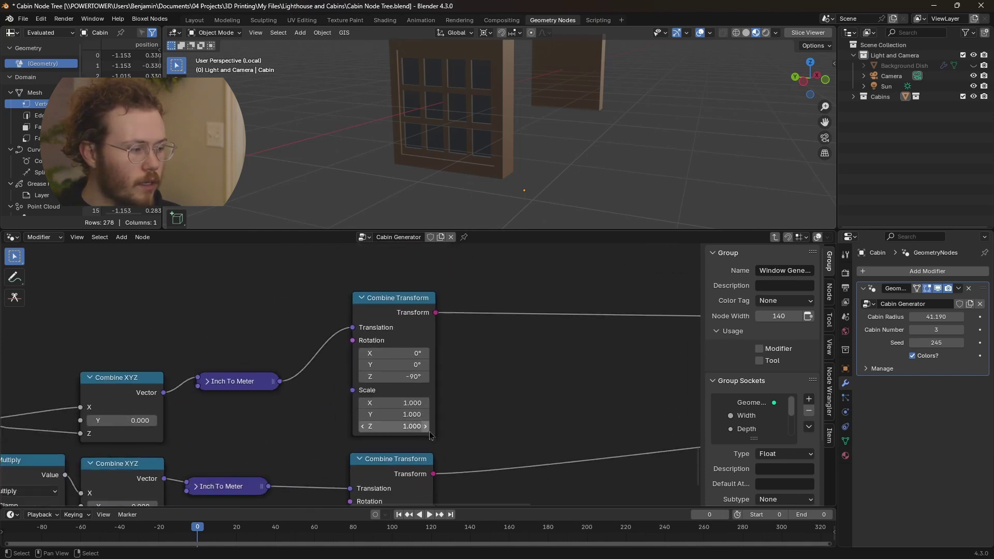
middle_drag(430, 435, 427, 369)
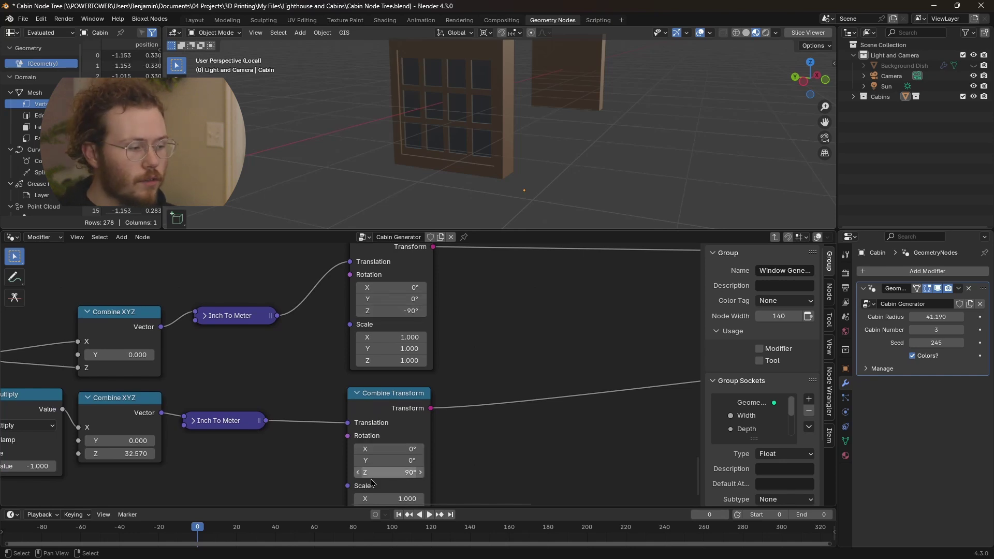
Mute the Combine Transform with the 90° Z rotation to check its effect on the windows, then undo the muting.
scroll(473, 213, down, 4)
middle_drag(473, 213, 501, 160)
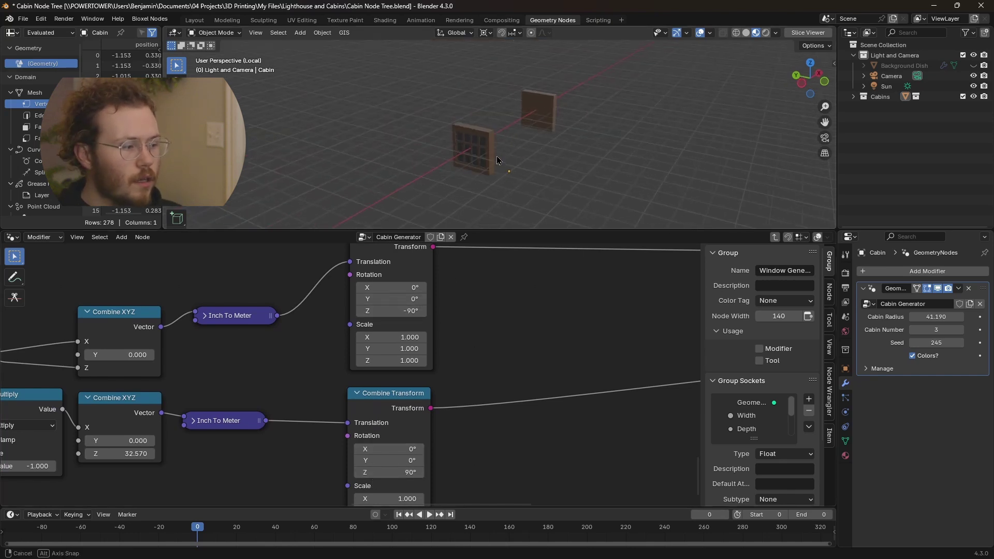
scroll(261, 374, down, 1)
click(386, 410)
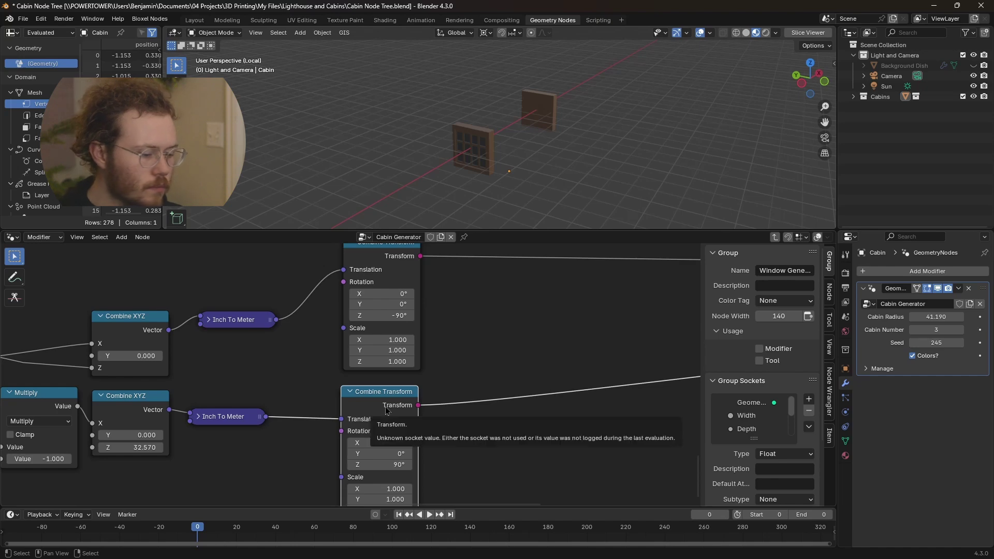
key(m)
scroll(512, 166, up, 4)
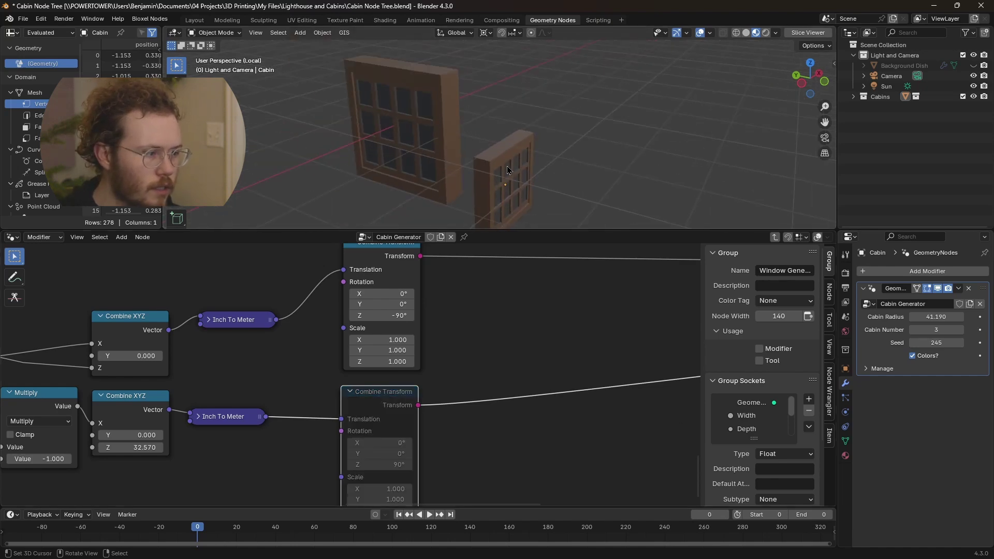
key(ctrl+z)
scroll(512, 147, down, 4)
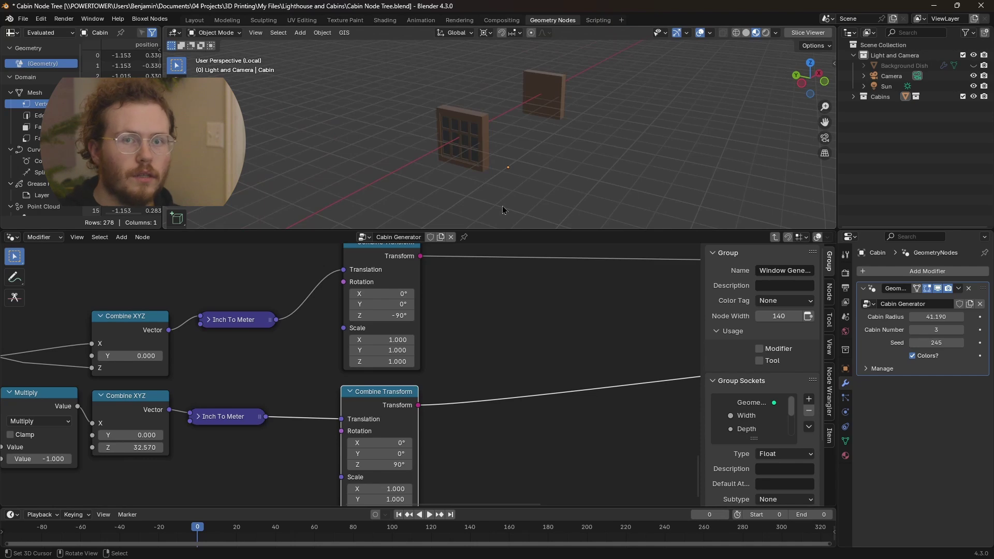
Move the overlapping Add and Subtract nodes in the Window Frame section apart to uncover the Combine XYZ node.
scroll(450, 362, down, 8)
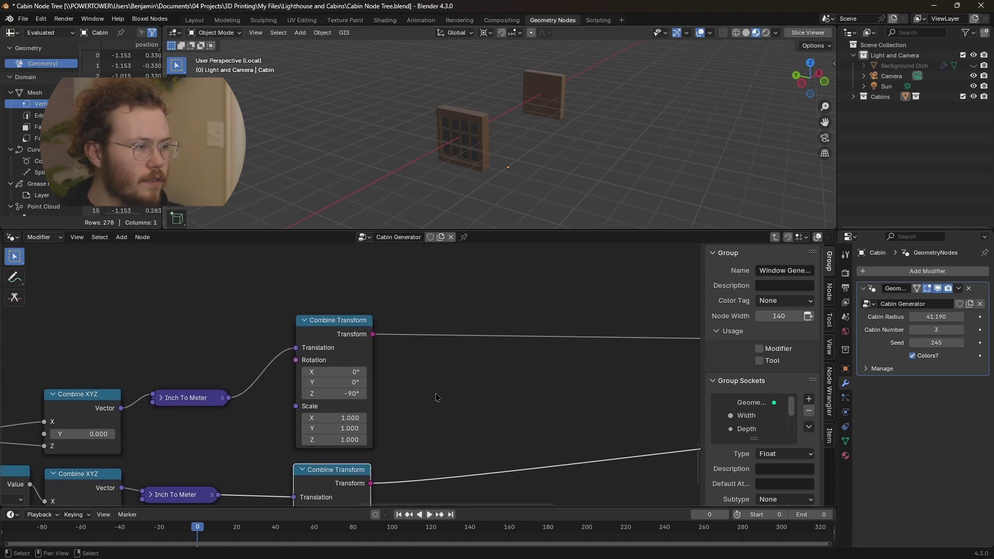
scroll(458, 377, up, 2)
middle_drag(458, 377, 536, 394)
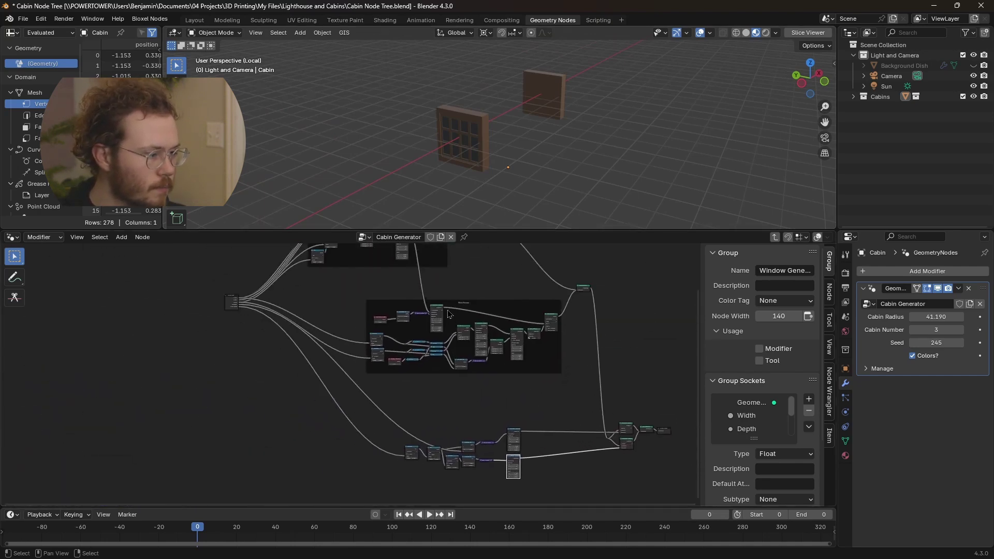
scroll(449, 315, up, 4)
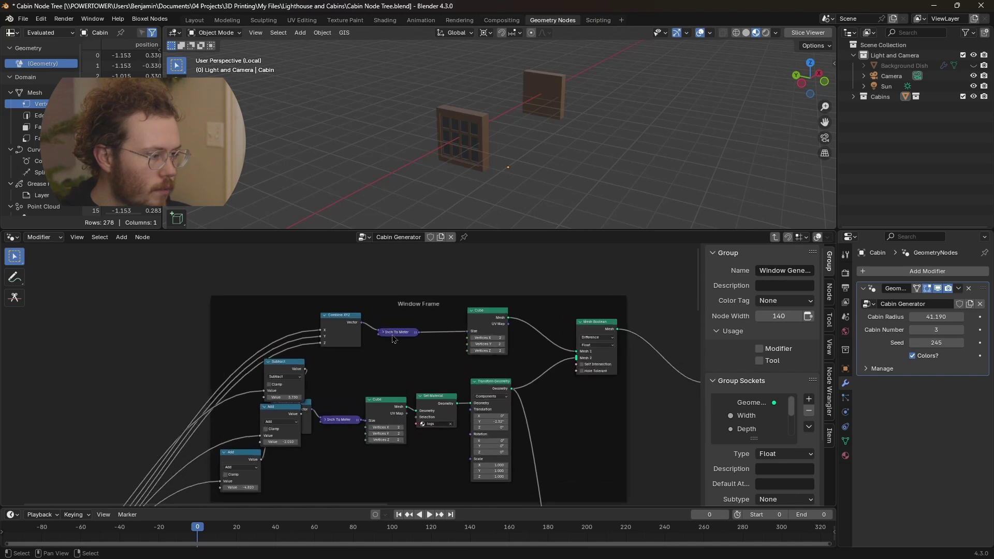
middle_drag(317, 396, 307, 373)
drag(264, 391, 274, 425)
drag(279, 345, 230, 382)
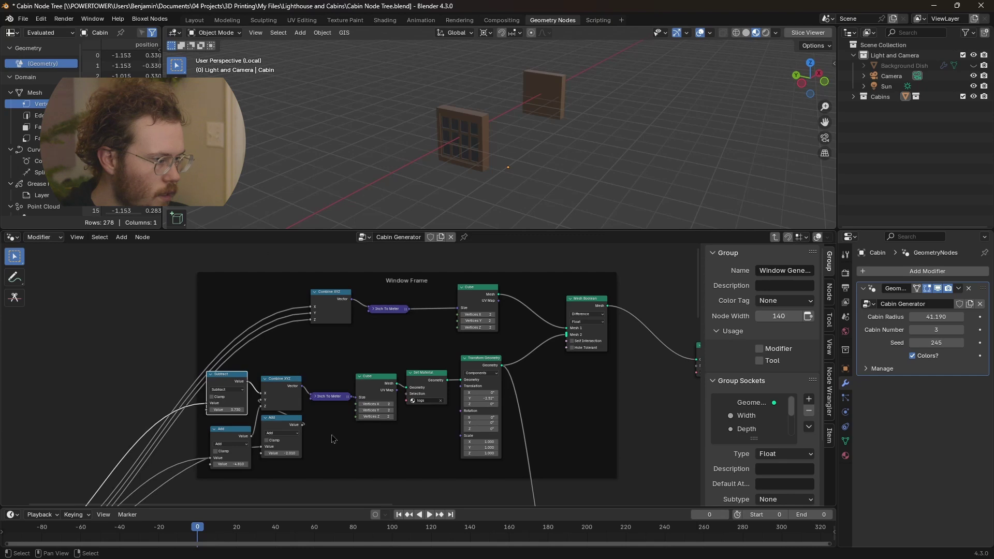
Preview the Window Frame stages in turn: inner Cube, its Set Material, outer Cube, Mesh Boolean and the final Set Material.
scroll(270, 409, up, 2)
middle_drag(258, 353, 221, 359)
ctrl+shift+click(288, 411)
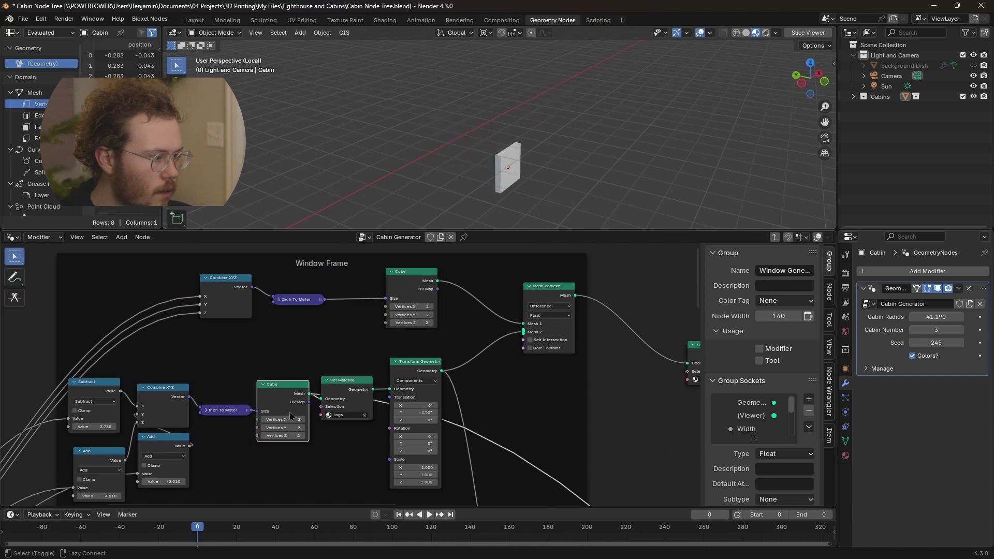
ctrl+shift+click(342, 386)
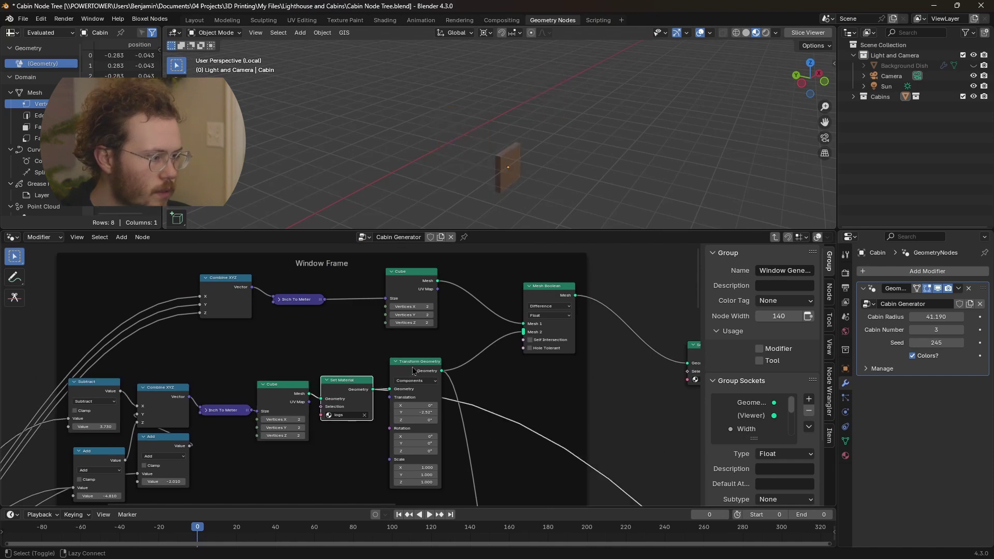
ctrl+shift+click(417, 282)
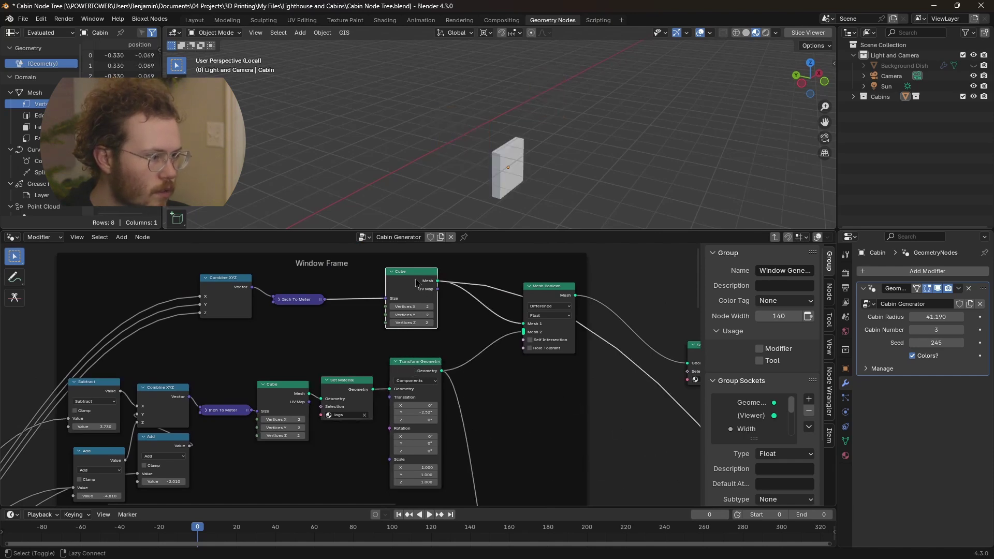
ctrl+shift+click(538, 296)
middle_drag(459, 341, 346, 333)
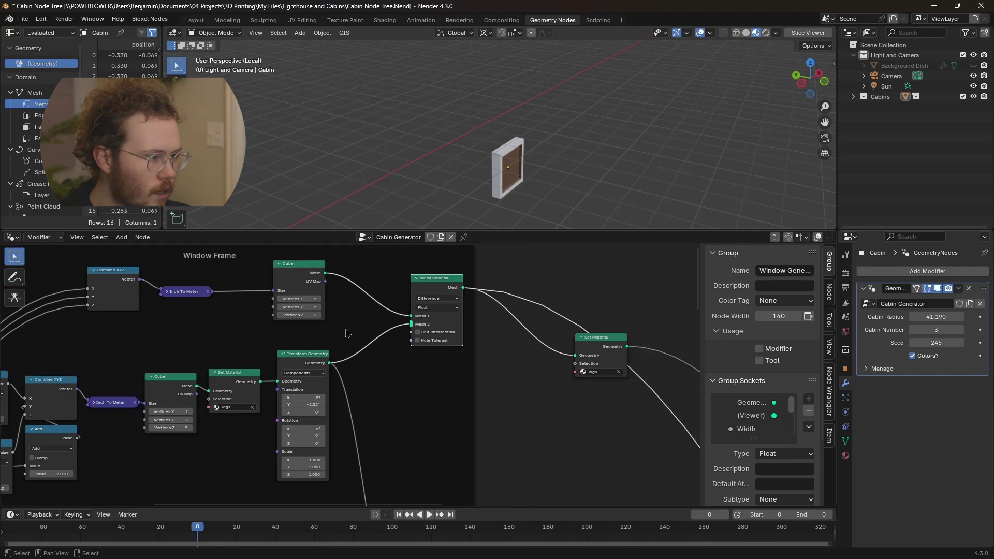
ctrl+shift+click(580, 342)
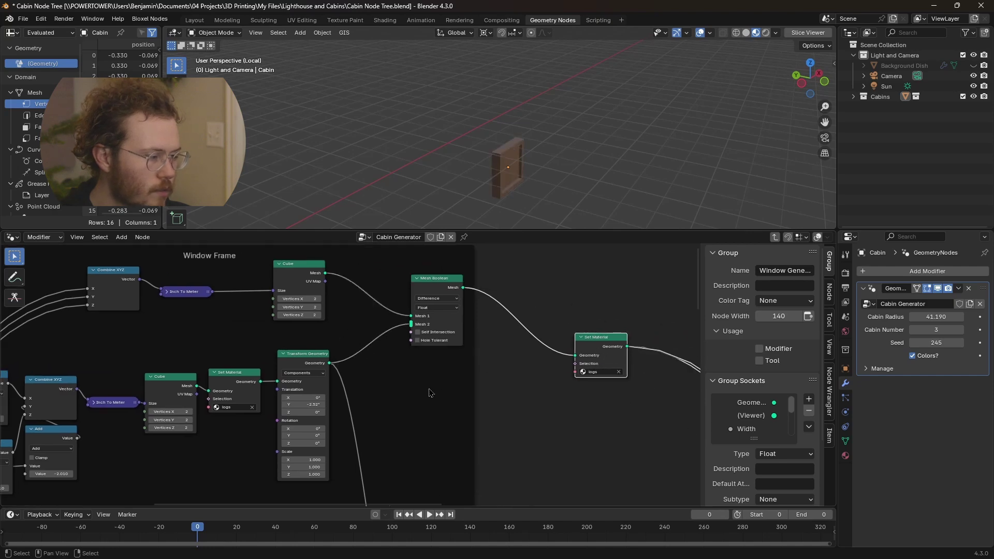
Follow the tree to the Pane Frames section and preview the Transform Geometry fed by the Pane Frame Depth value.
scroll(429, 393, down, 3)
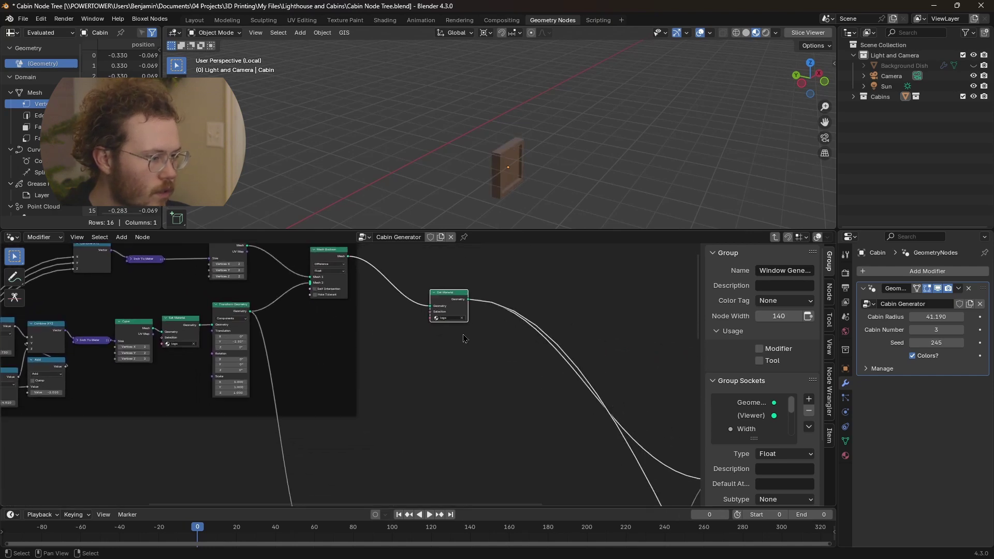
middle_drag(463, 338, 376, 359)
middle_drag(297, 311, 482, 382)
middle_drag(350, 403, 331, 207)
scroll(358, 468, up, 1)
scroll(316, 308, up, 2)
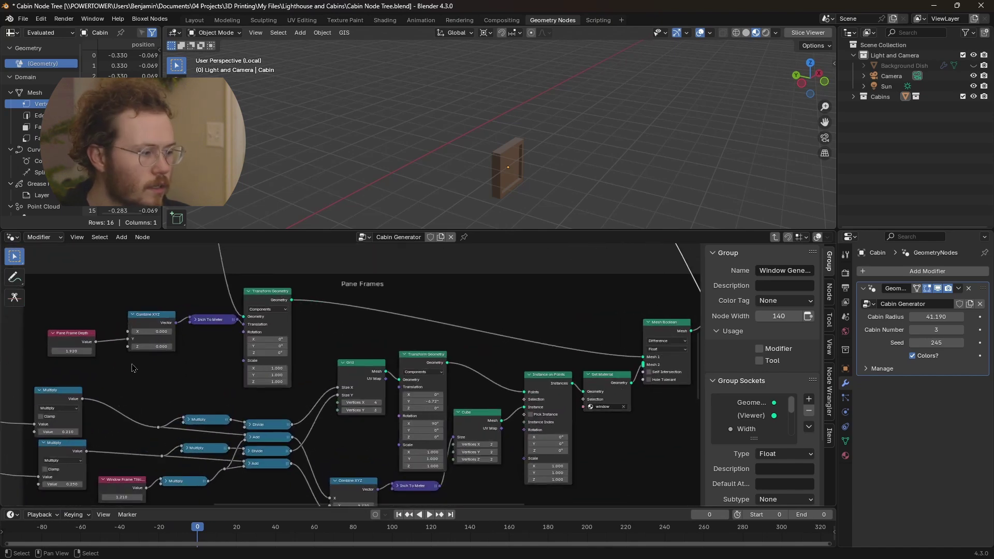
ctrl+shift+click(252, 308)
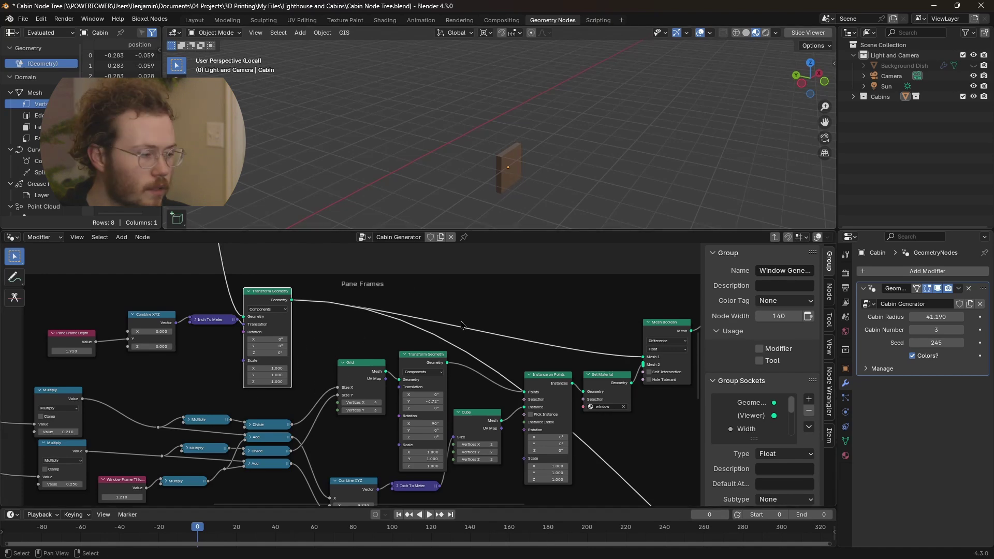
Preview the Grid, its Transform Geometry, the Cube and the Instance on Points, viewing the instanced blocks from the front.
ctrl+shift+click(346, 377)
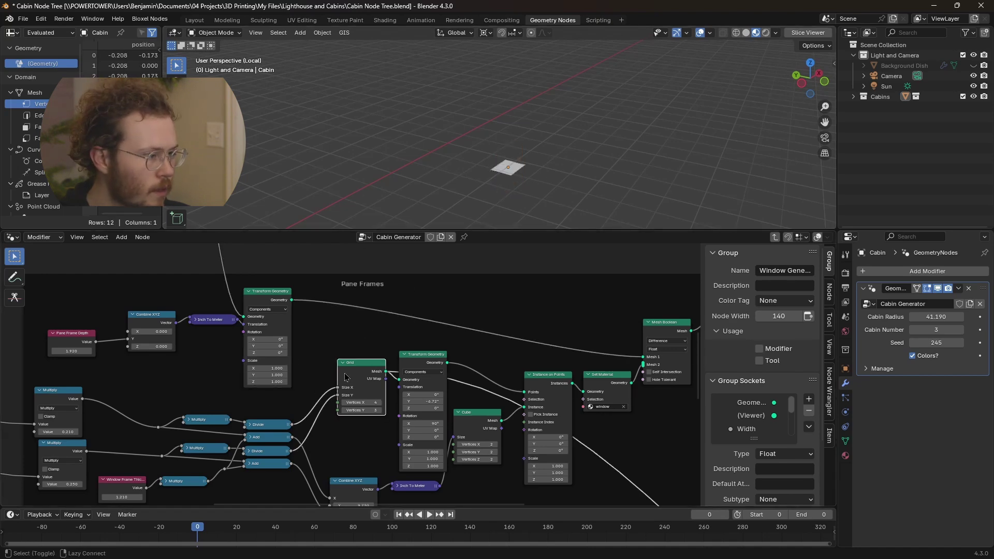
ctrl+shift+click(413, 365)
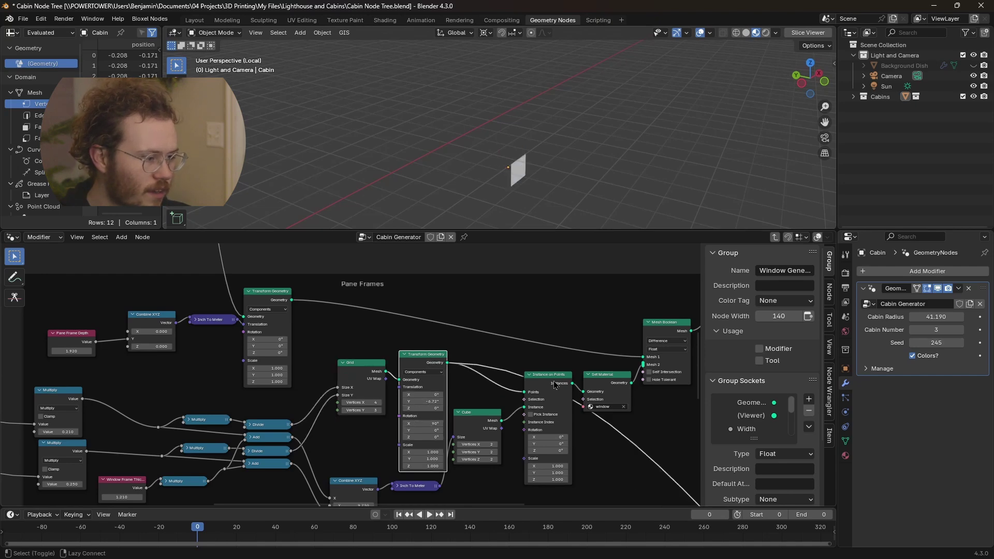
ctrl+shift+click(475, 421)
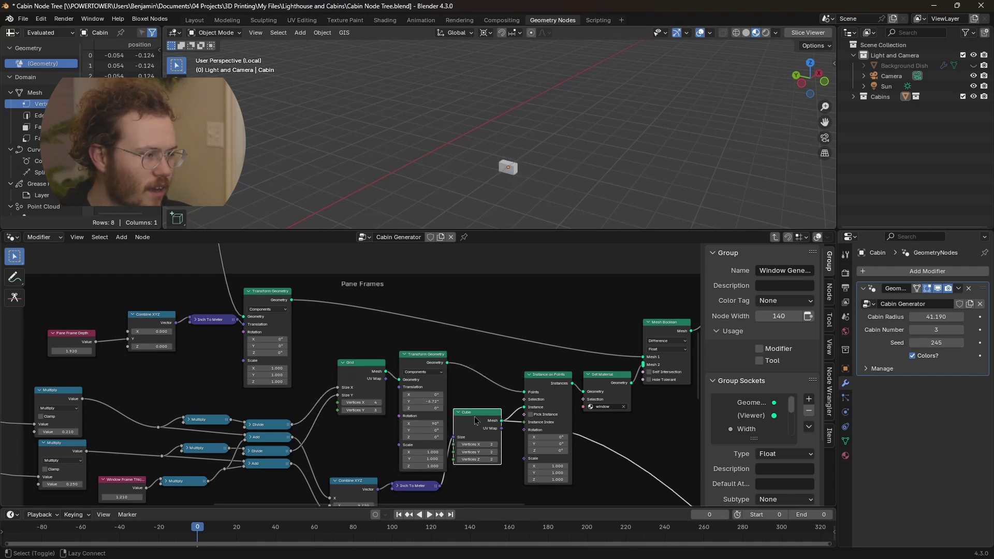
ctrl+shift+click(555, 382)
middle_drag(510, 171, 477, 145)
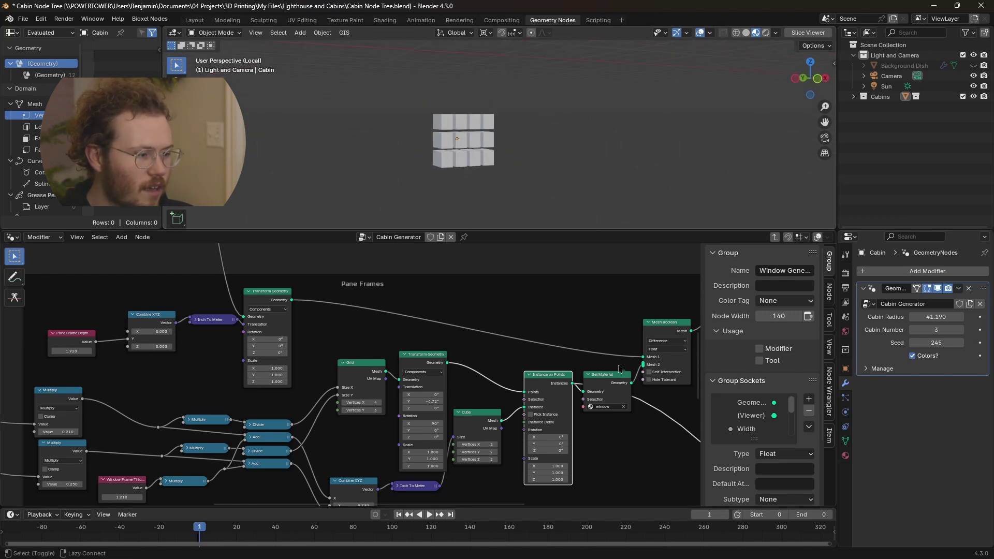
Preview the Set Material node that applies the window material to the instanced blocks.
middle_drag(614, 375, 518, 373)
scroll(518, 373, down, 1)
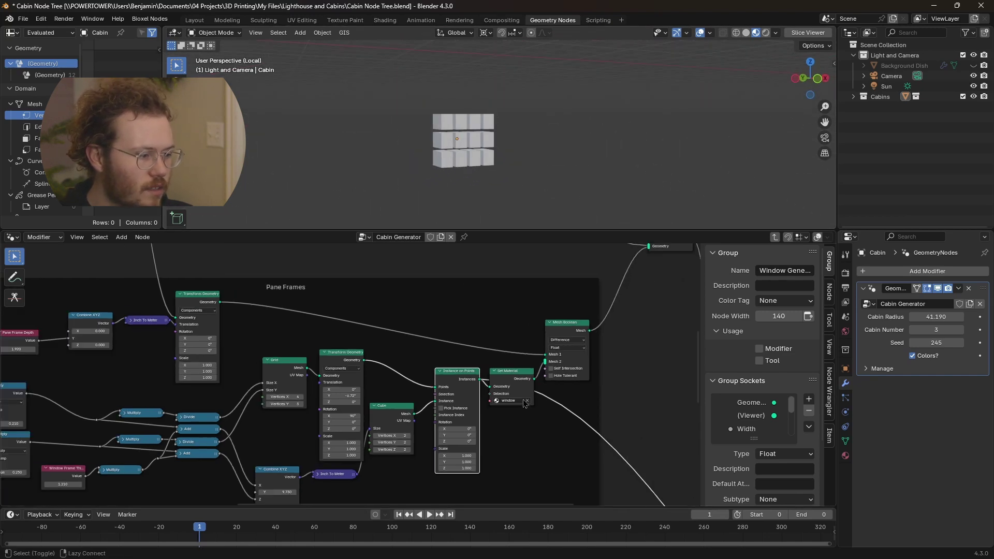
ctrl+shift+click(512, 371)
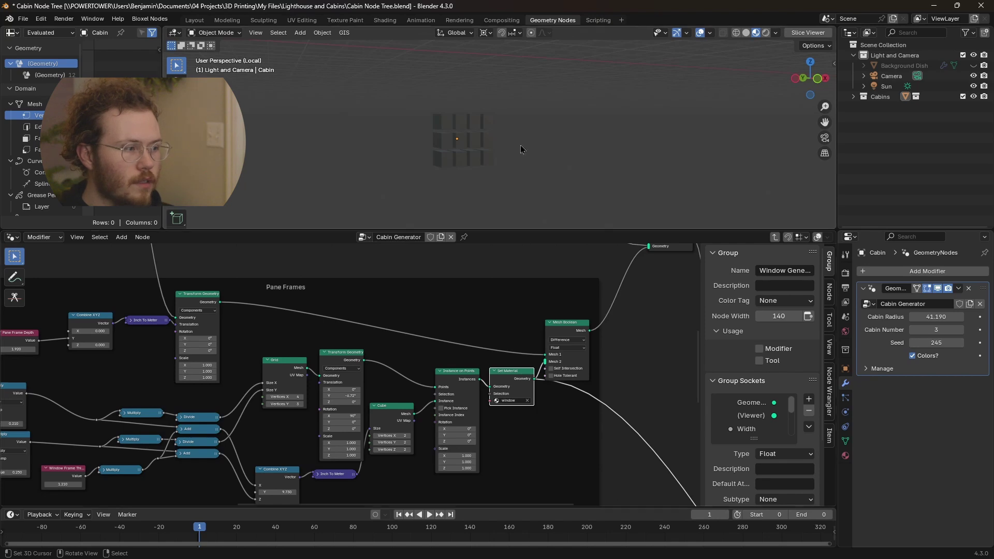
Preview the pane frame's Transform Geometry and the Mesh Boolean that cuts the panes, and inspect the resulting frame up close.
middle_drag(204, 298, 220, 319)
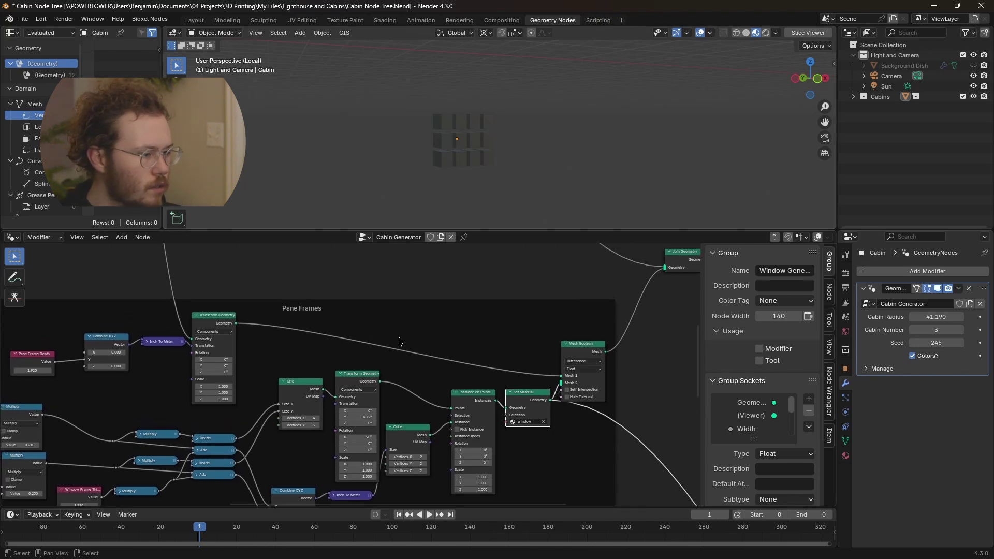
ctrl+shift+click(220, 319)
middle_drag(478, 217, 510, 168)
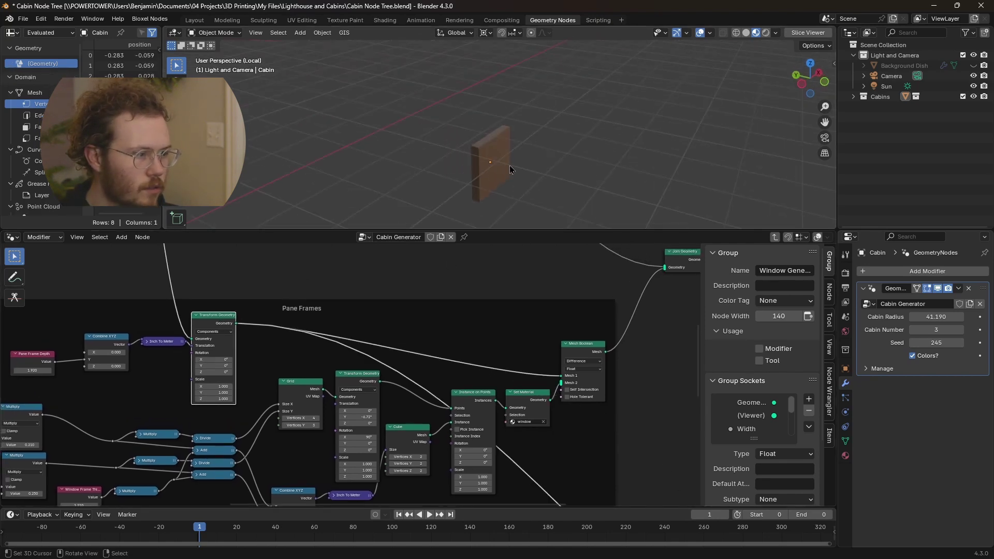
ctrl+shift+click(583, 356)
scroll(517, 153, up, 6)
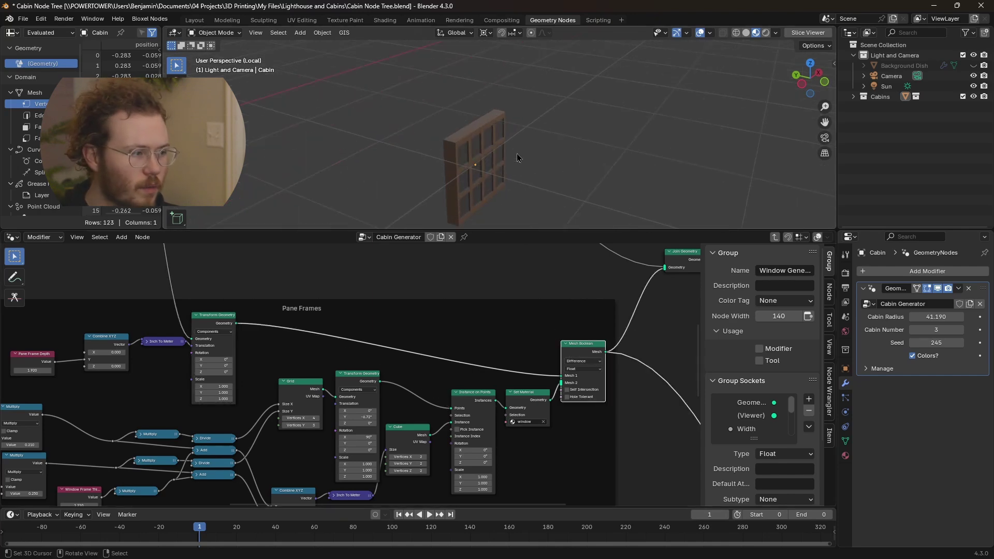
middle_drag(316, 349, 460, 294)
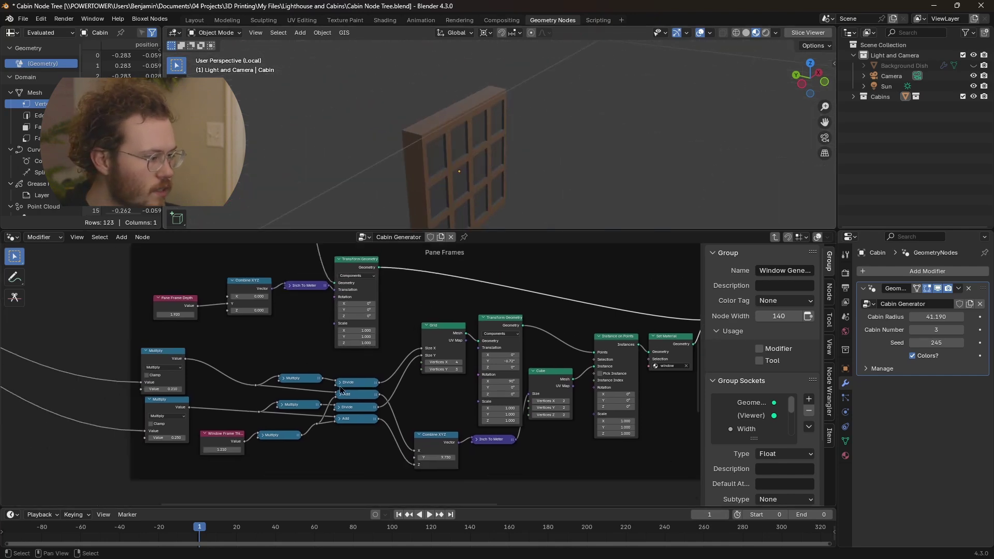
Examine the Window Frame Thickness and Pane Frame Depth values and the math nodes they feed in the Pane Frames section.
scroll(222, 448, up, 3)
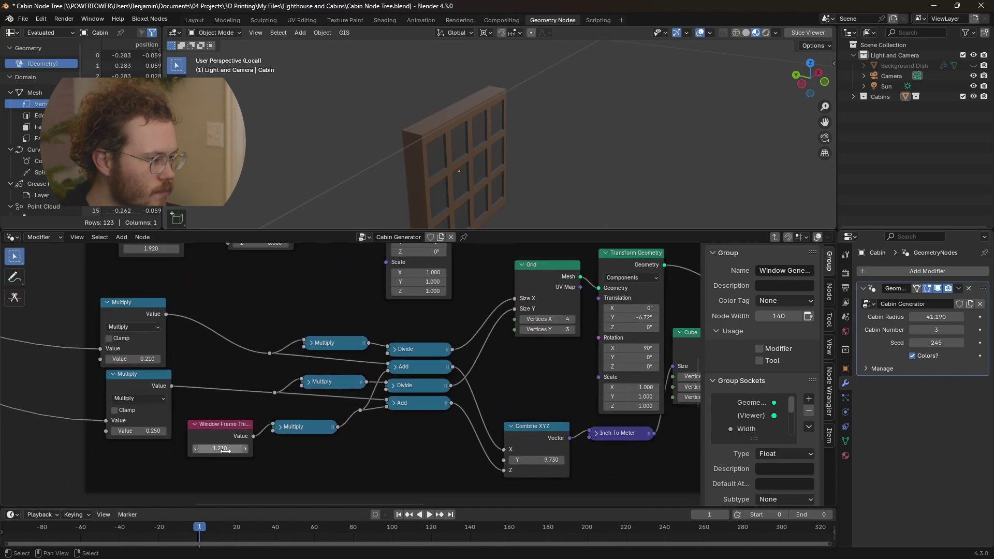
mouse_move(221, 450)
mouse_down()
mouse_move(206, 450)
mouse_move(285, 450)
mouse_move(209, 449)
mouse_move(274, 449)
mouse_move(228, 449)
mouse_up()
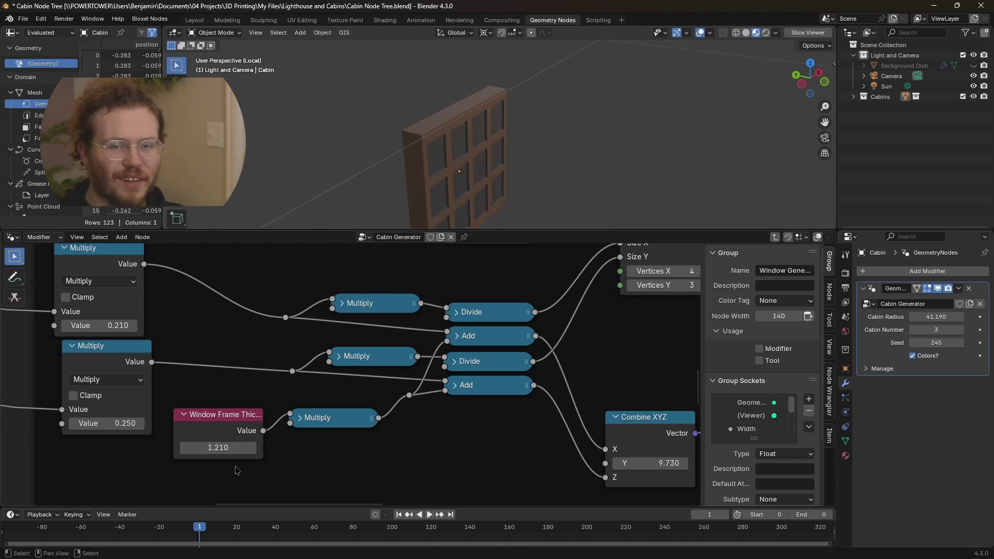
scroll(394, 420, down, 2)
shift+scroll(154, 320, up, 4)
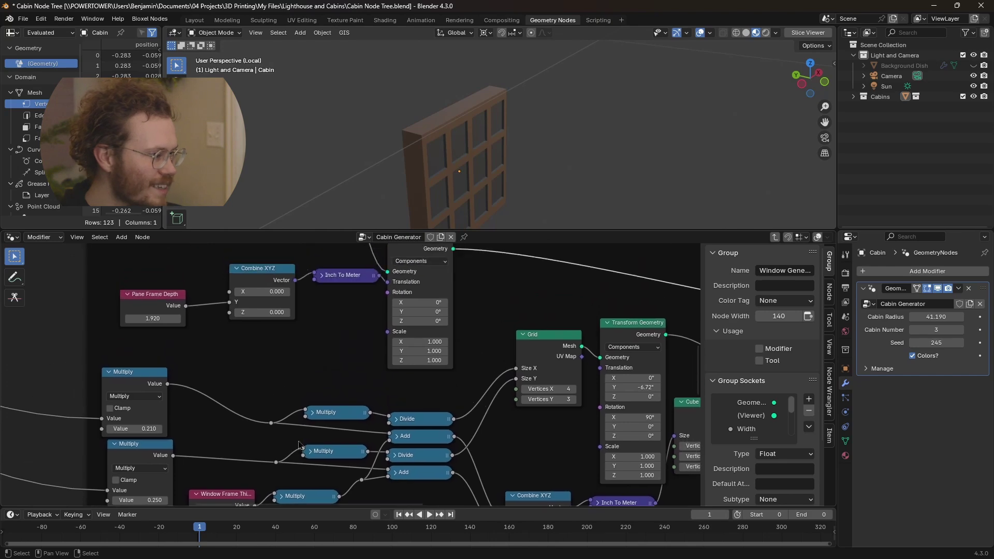
mouse_move(153, 320)
mouse_down()
mouse_move(176, 320)
mouse_move(150, 320)
mouse_up()
scroll(257, 414, down, 4)
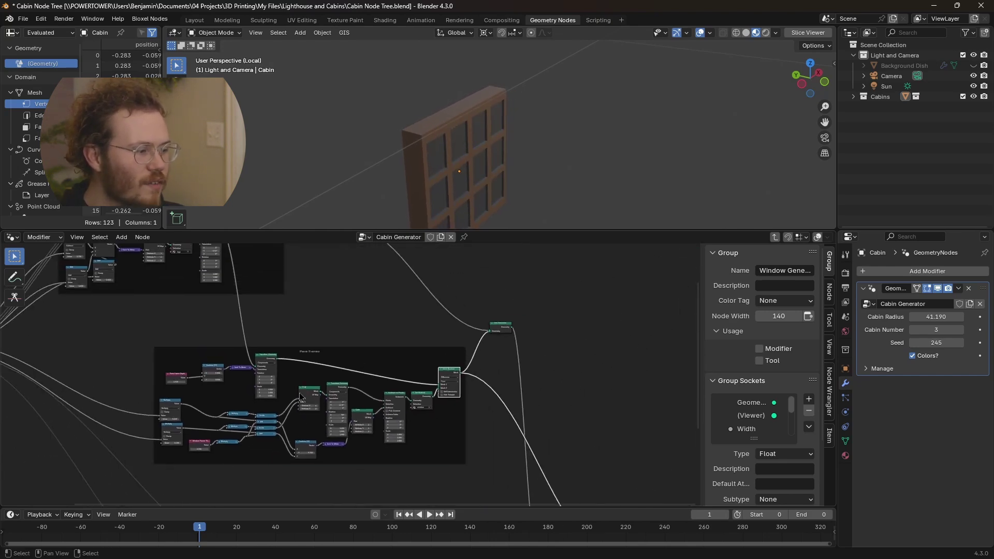
scroll(258, 414, up, 2)
scroll(258, 415, up, 1)
middle_drag(258, 415, 265, 395)
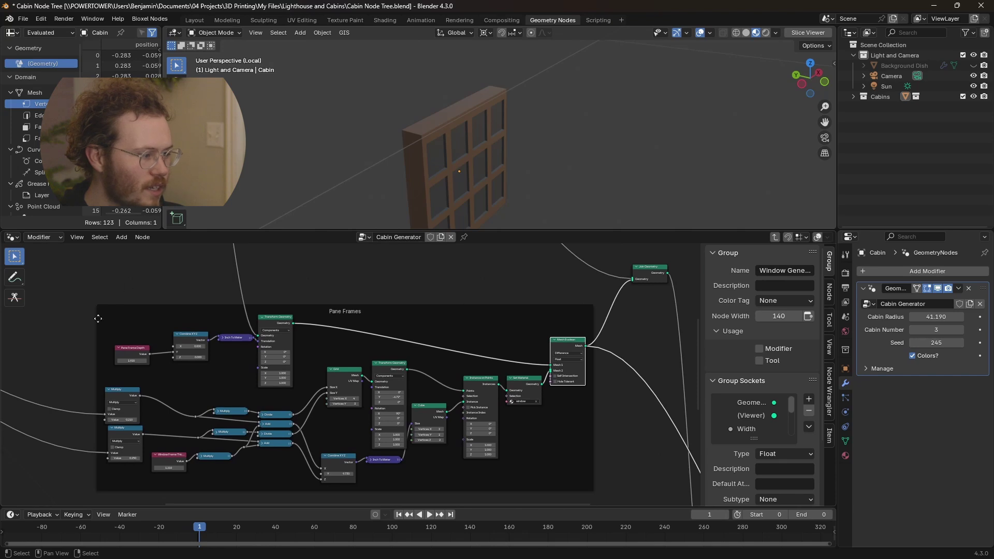
Preview the Join Geometry that follows the Pane Frames section and inspect the combined window from an angle.
middle_drag(525, 352, 371, 356)
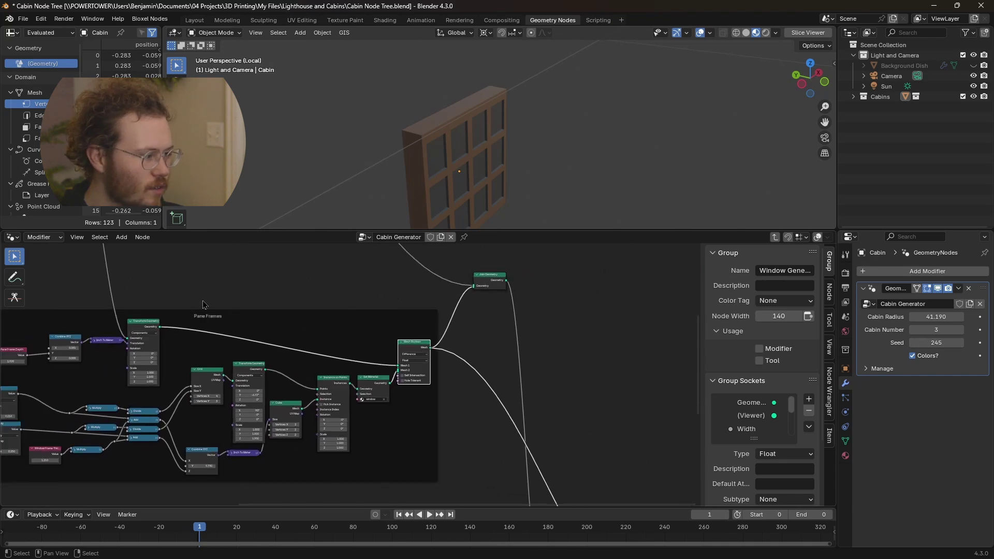
middle_drag(414, 319, 394, 313)
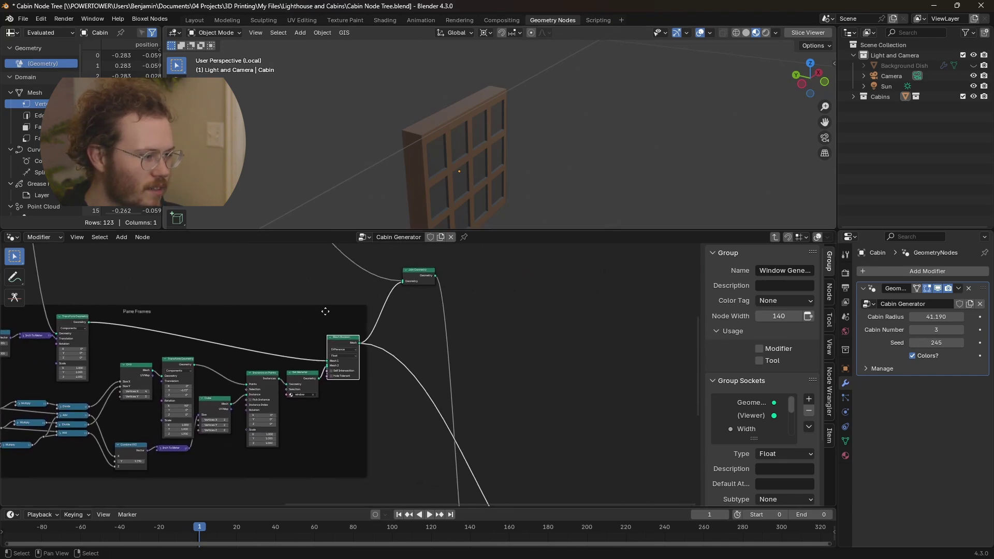
ctrl+shift+click(418, 282)
middle_drag(494, 170, 506, 113)
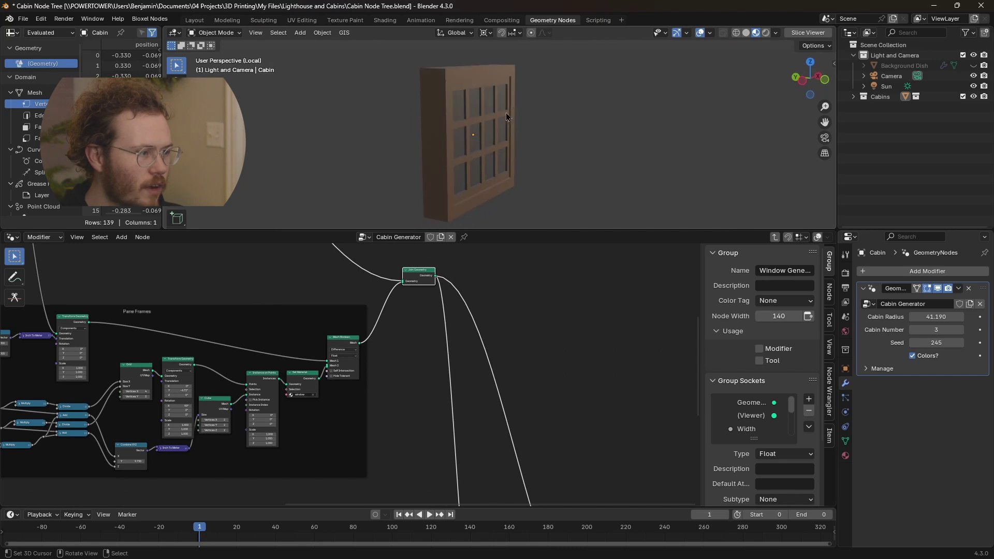
Preview the final Join Geometry before the Group Output and inspect the placed windows from above.
scroll(381, 324, down, 3)
scroll(381, 323, up, 6)
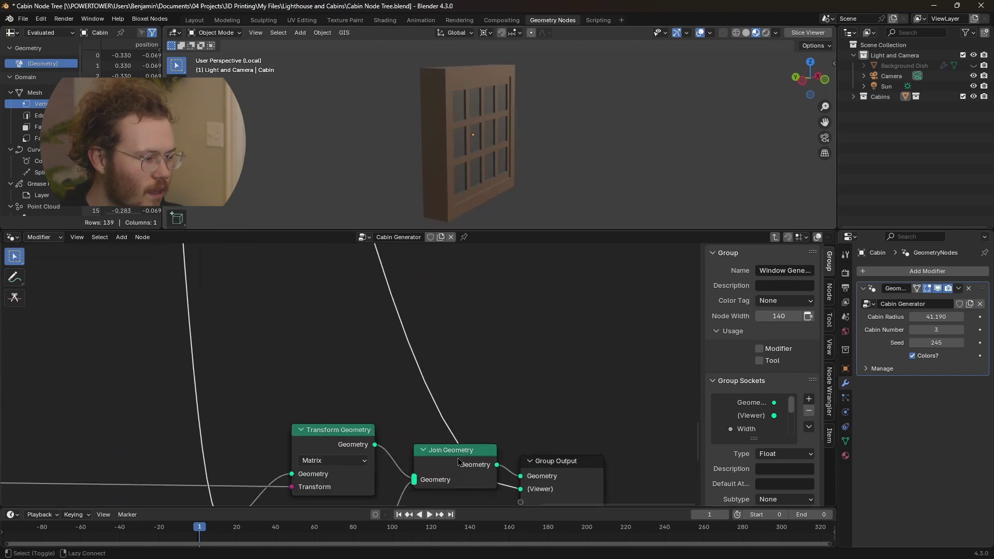
scroll(542, 95, down, 4)
middle_drag(543, 94, 527, 122)
scroll(497, 88, up, 4)
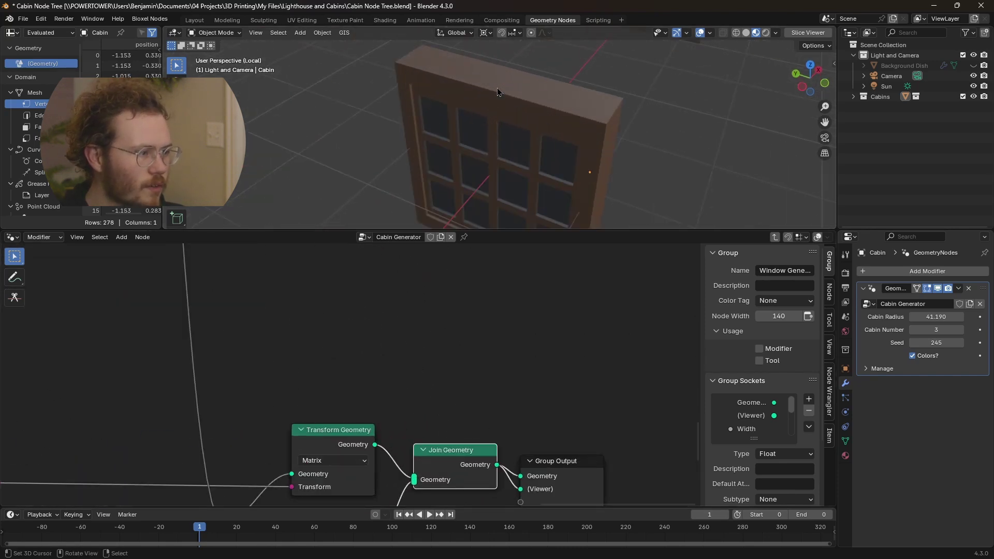
scroll(523, 104, down, 2)
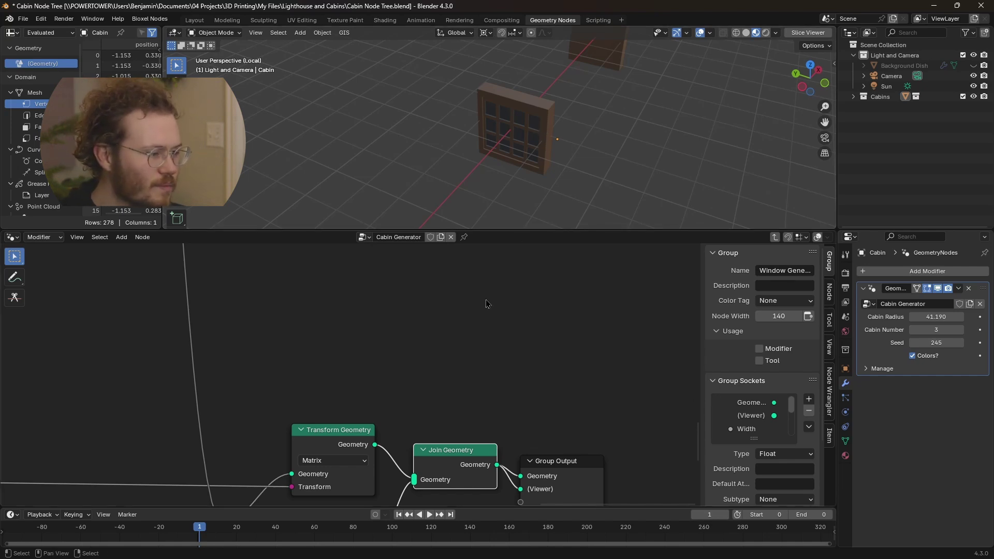
Leave the Window Generator group, preview the Window Box Generator, and inspect the boxes and their Width and Height inputs.
key(Tab)
scroll(500, 392, up, 2)
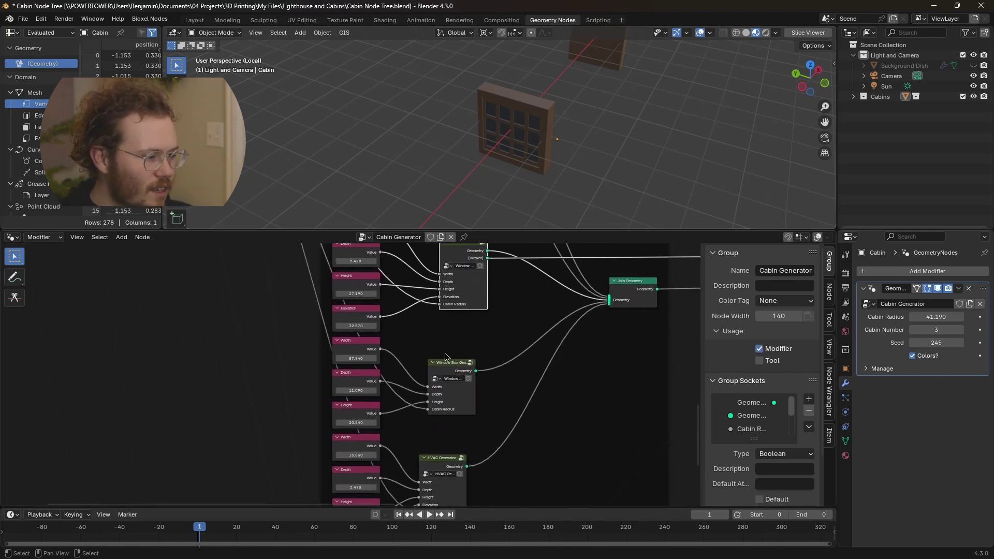
middle_drag(501, 392, 453, 370)
ctrl+shift+click(471, 458)
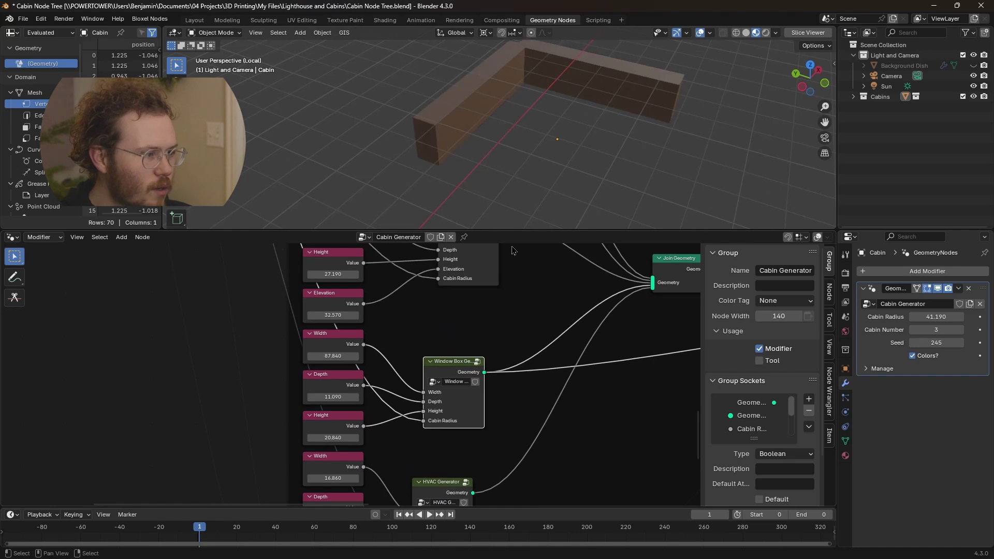
middle_drag(443, 119, 694, 118)
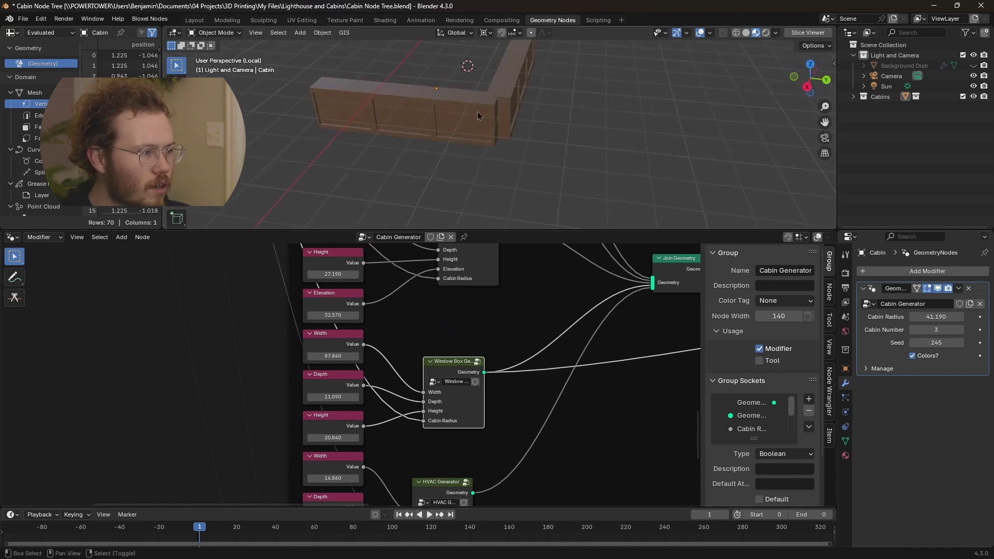
middle_drag(478, 111, 521, 134)
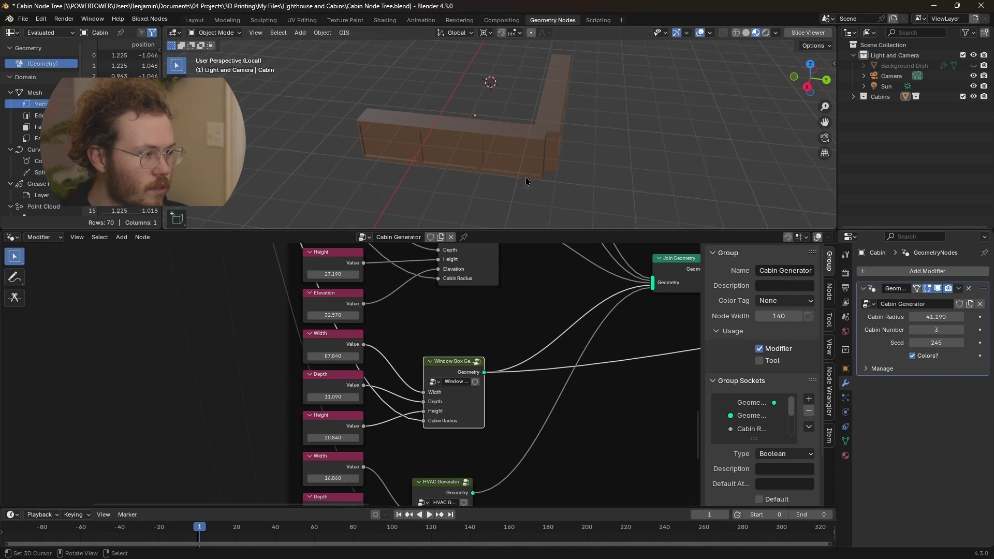
mouse_move(332, 356)
mouse_down()
mouse_move(356, 356)
mouse_move(341, 356)
mouse_up()
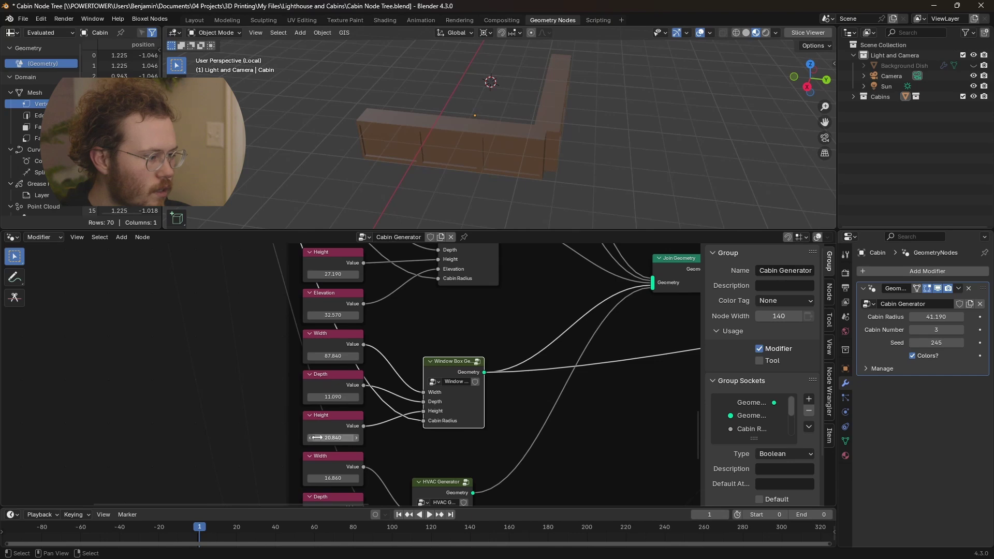
drag(333, 437, 369, 438)
key(Escape)
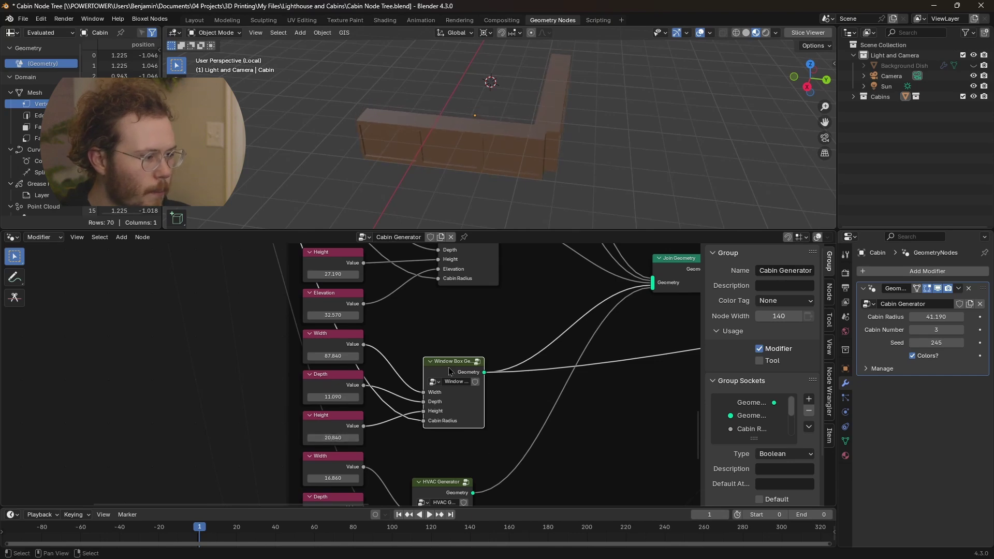
Open the Window Box Generator group and preview the Cube in its Box section.
key(Tab)
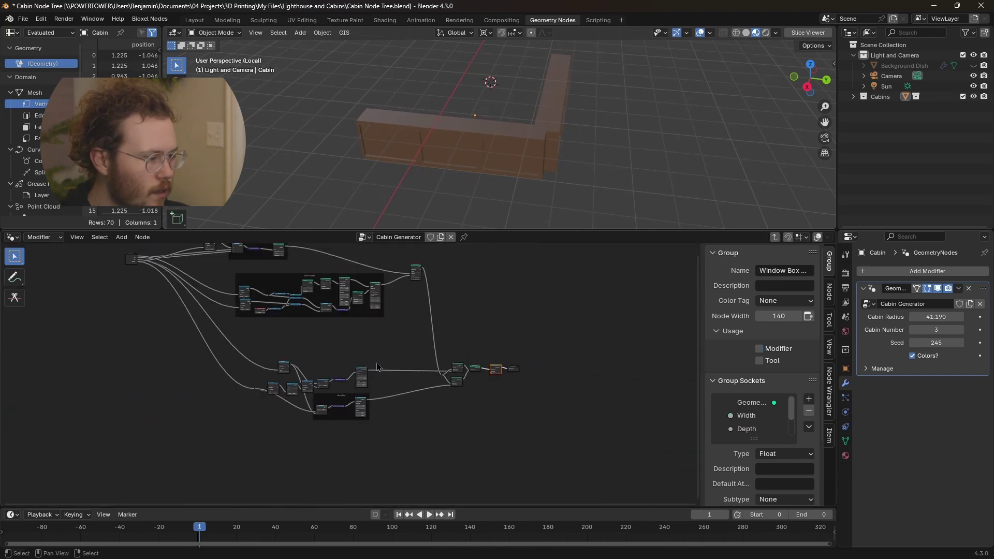
middle_drag(376, 366, 440, 398)
scroll(398, 329, up, 6)
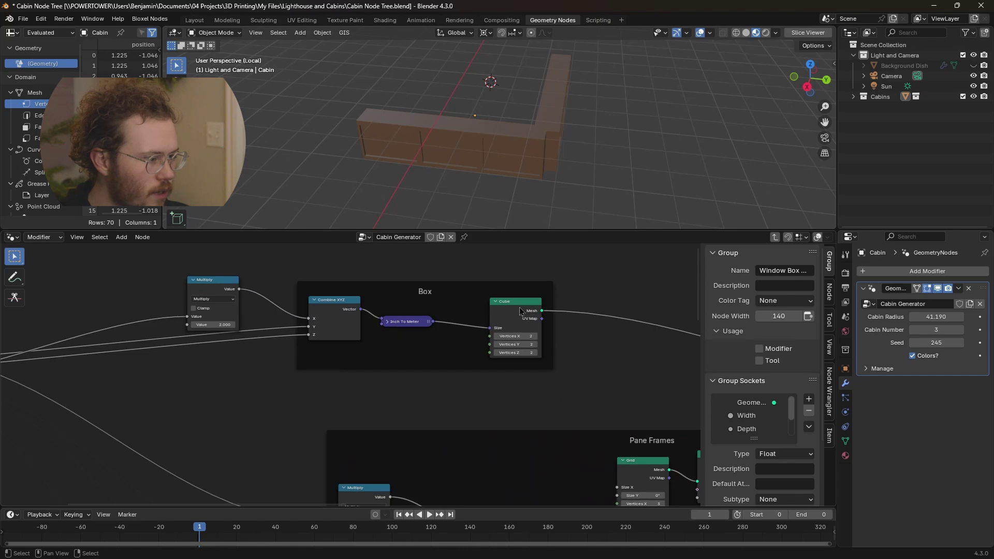
ctrl+shift+click(521, 310)
Preview the Instance on Points in the Pane Frames section and the Mesh Boolean that subtracts its blocks from the box.
middle_drag(651, 432, 425, 346)
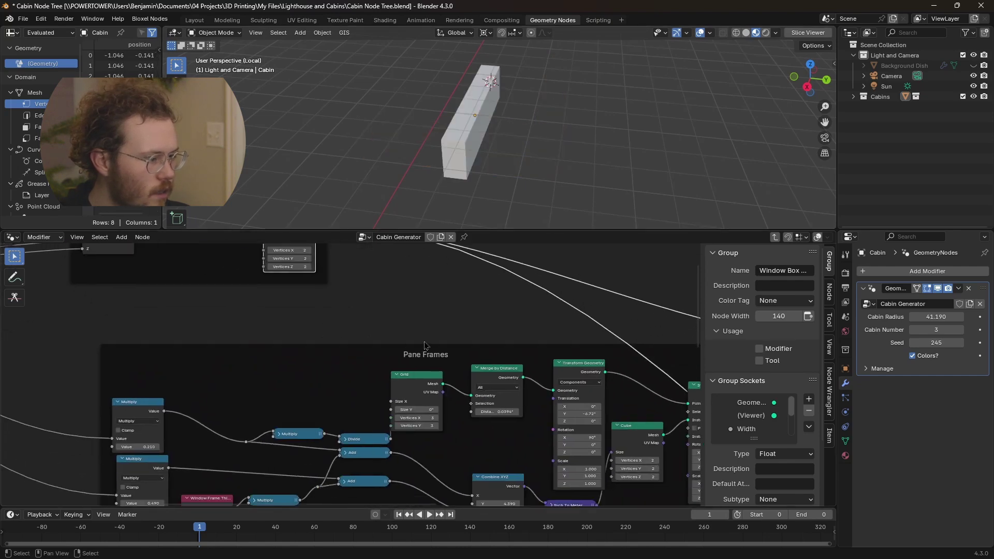
scroll(424, 346, down, 4)
scroll(518, 362, up, 3)
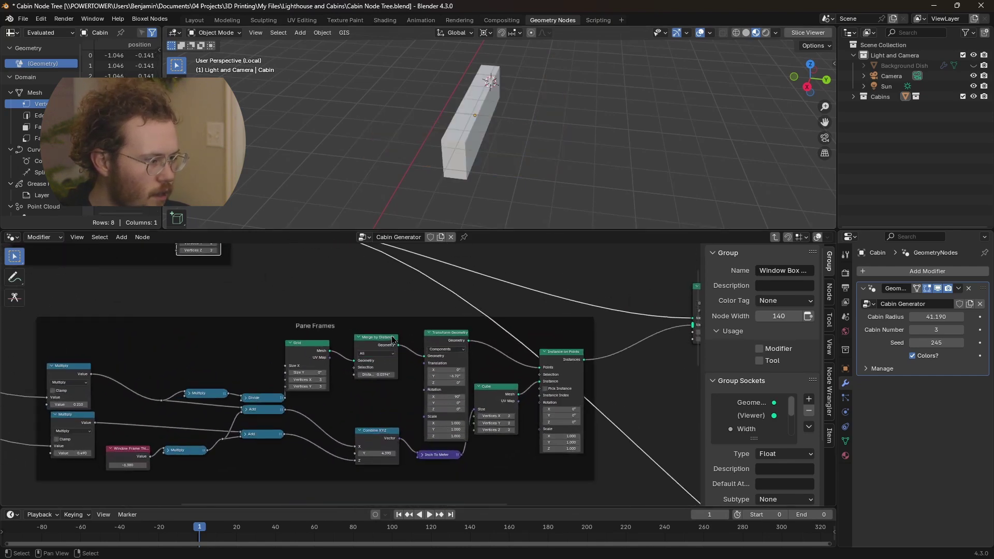
ctrl+shift+click(541, 362)
middle_drag(474, 160, 557, 158)
middle_drag(675, 311, 520, 286)
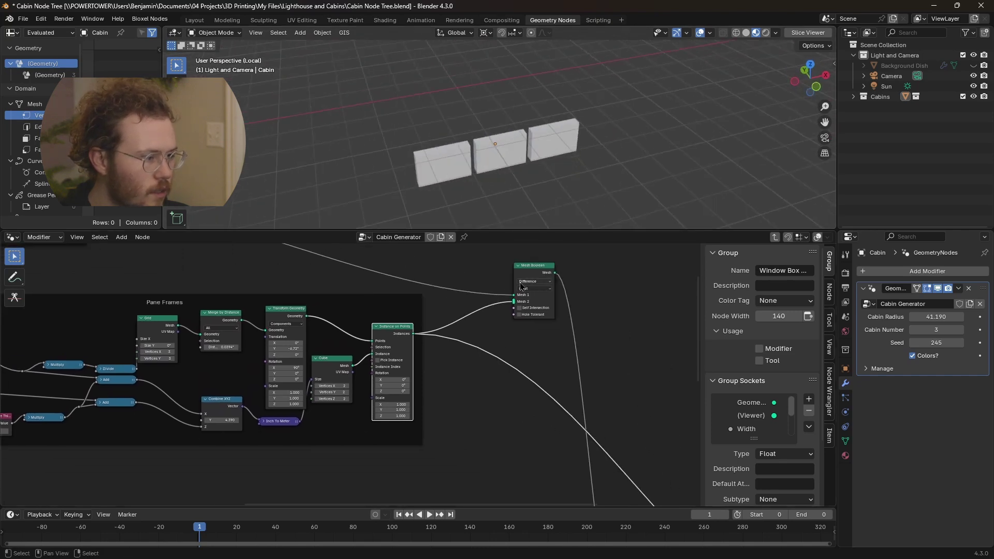
ctrl+shift+click(520, 286)
middle_drag(518, 135, 413, 123)
Move the Back Box frame slightly lower, away from the transform nodes above it.
scroll(470, 409, down, 3)
middle_drag(471, 409, 361, 371)
scroll(327, 393, up, 4)
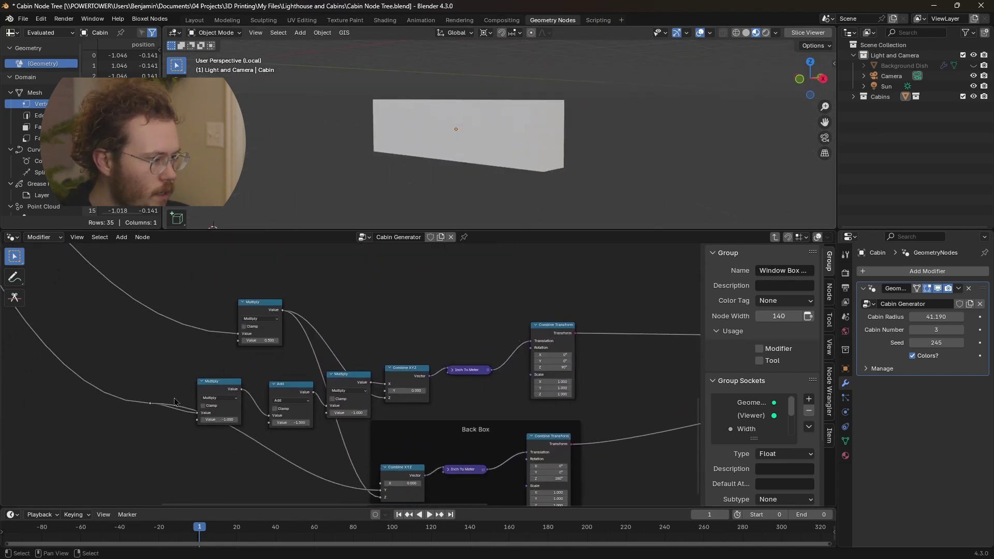
middle_drag(592, 397, 424, 368)
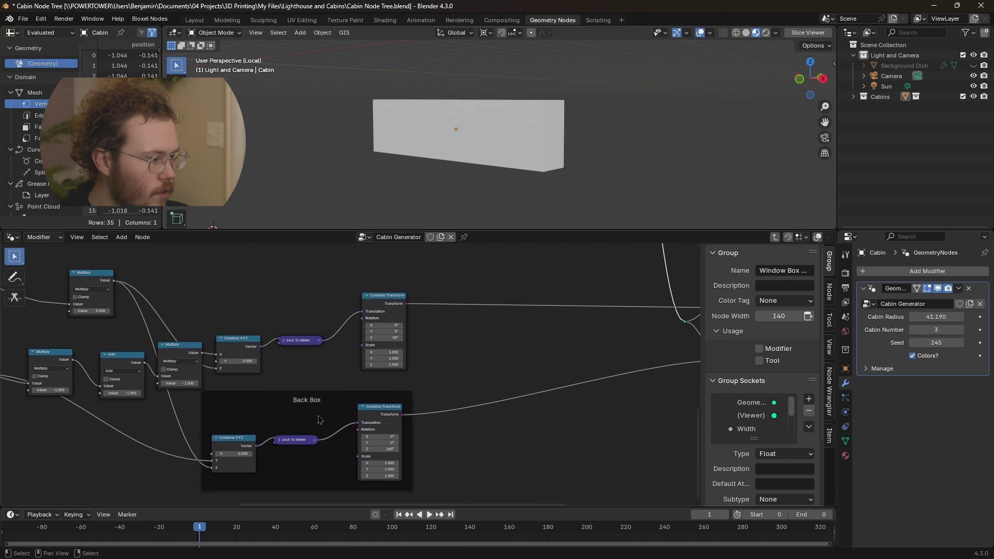
drag(323, 405, 310, 418)
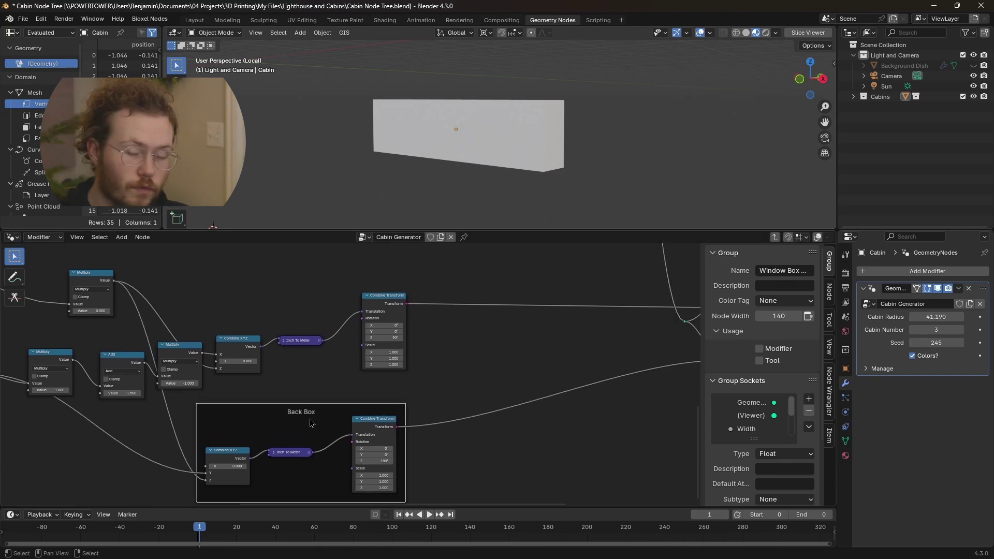
Preview the two Transform Geometry nodes that position the window box and the back box.
scroll(451, 360, up, 1)
middle_drag(460, 356, 373, 400)
scroll(374, 397, down, 5)
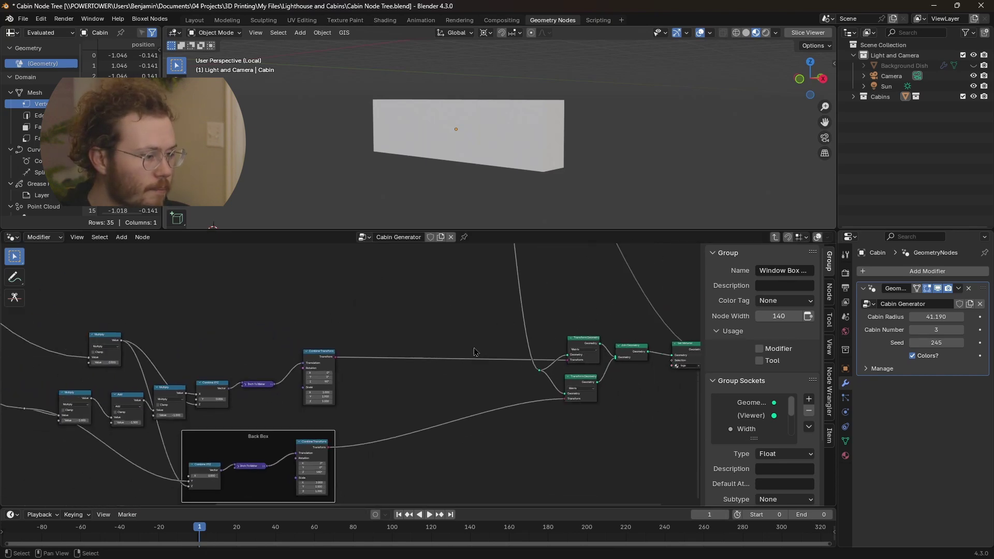
middle_drag(599, 344, 435, 362)
ctrl+shift+click(434, 362)
middle_drag(515, 117, 406, 151)
ctrl+shift+click(420, 403)
Preview the Join Geometry and Set Material nodes of the window boxes, and revisit the transform math nodes.
scroll(486, 388, down, 1)
ctrl+shift+click(466, 364)
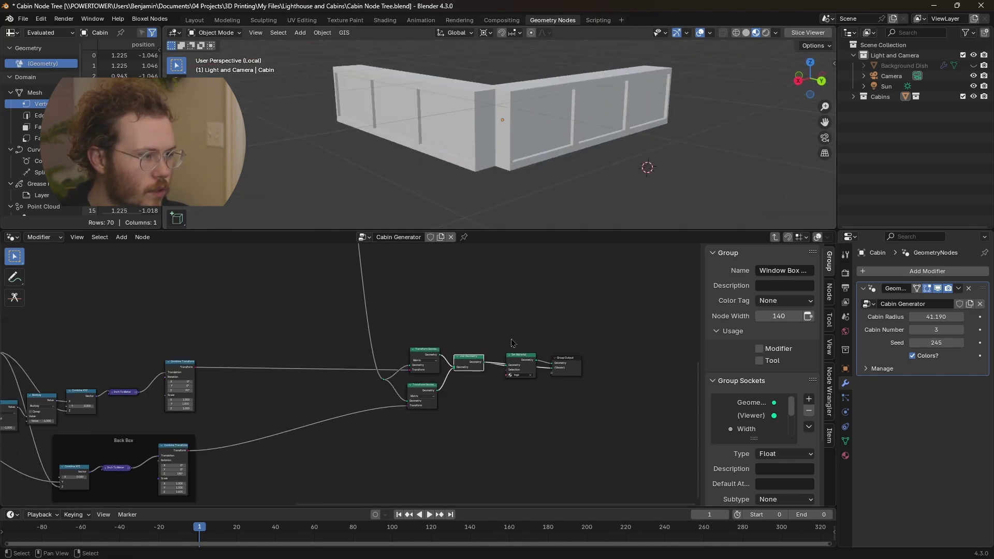
ctrl+shift+click(521, 364)
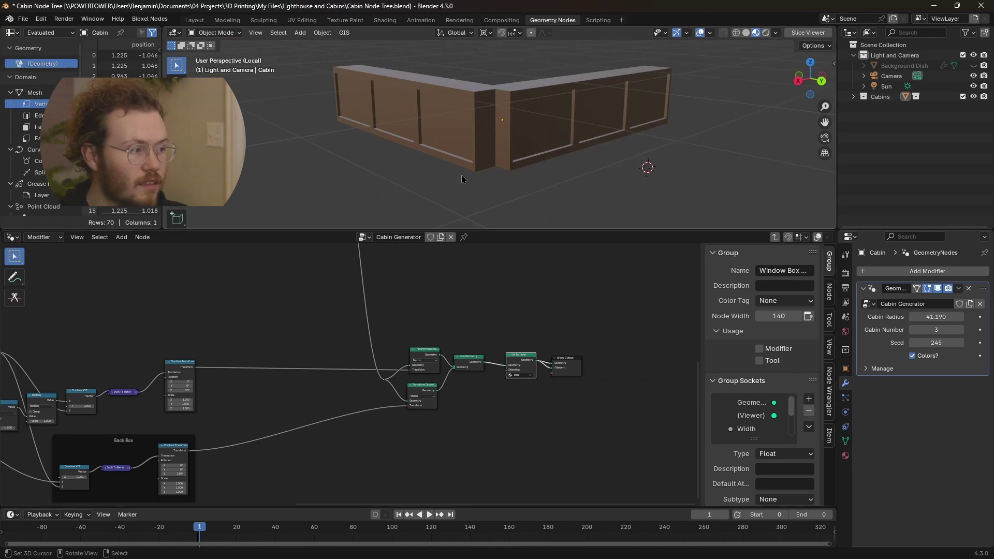
middle_drag(233, 336, 402, 313)
scroll(402, 313, up, 2)
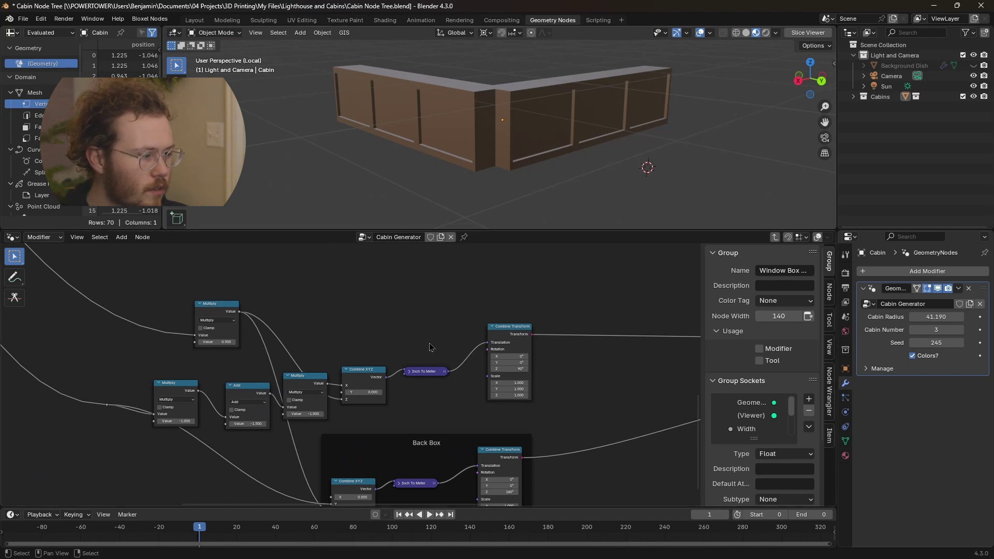
Leave the Window Box Generator group, preview the HVAC Generator, and inspect its two units from an angle.
key(Tab)
scroll(446, 281, up, 3)
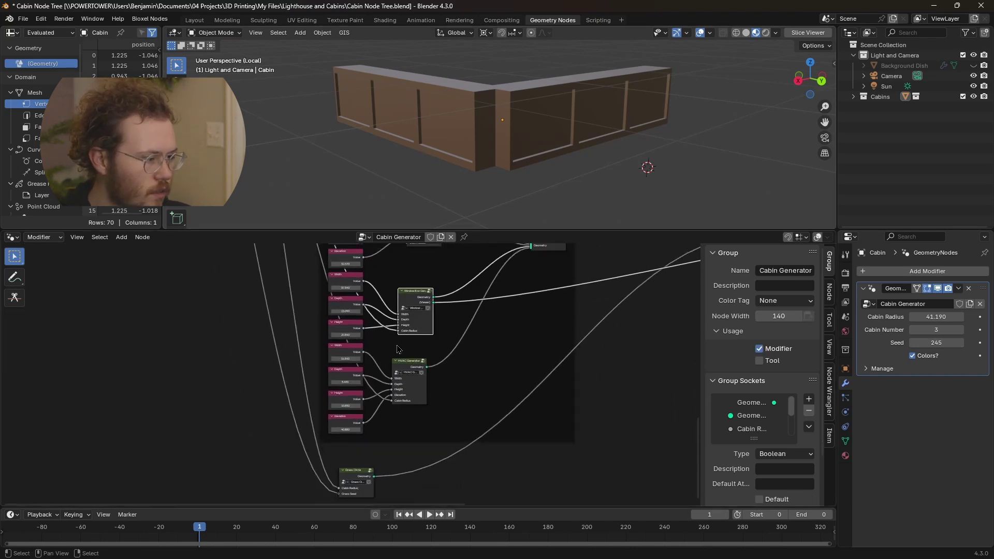
scroll(401, 366, up, 2)
scroll(409, 369, down, 1)
click(419, 364)
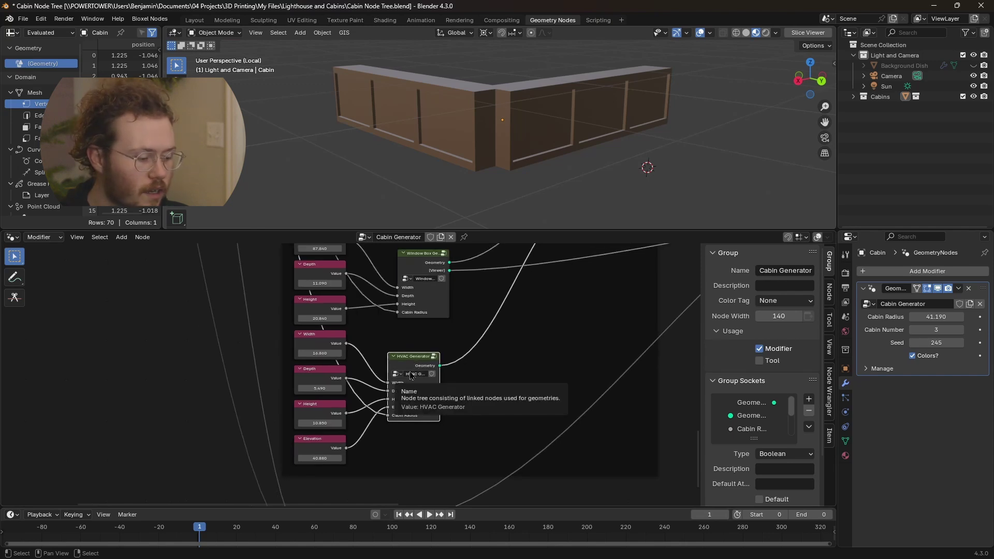
ctrl+shift+click(415, 365)
mouse_move(404, 82)
middle_down()
mouse_move(372, 60)
mouse_move(394, 66)
middle_up()
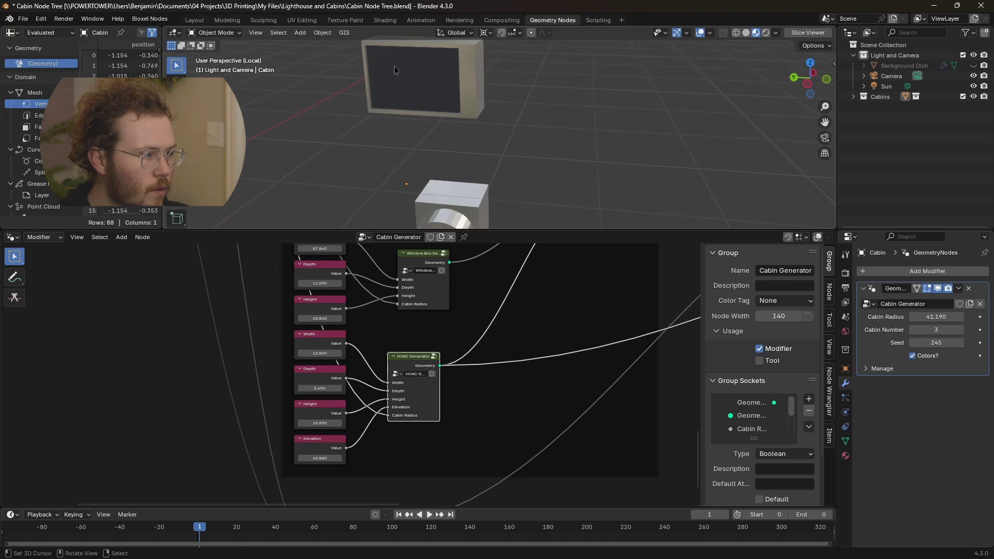
scroll(433, 83, down, 3)
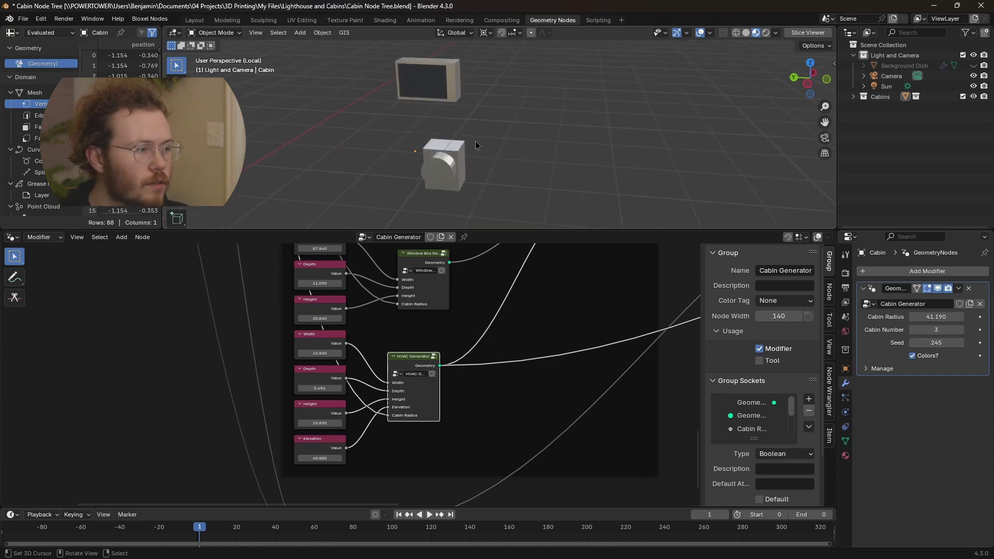
middle_drag(446, 169, 384, 180)
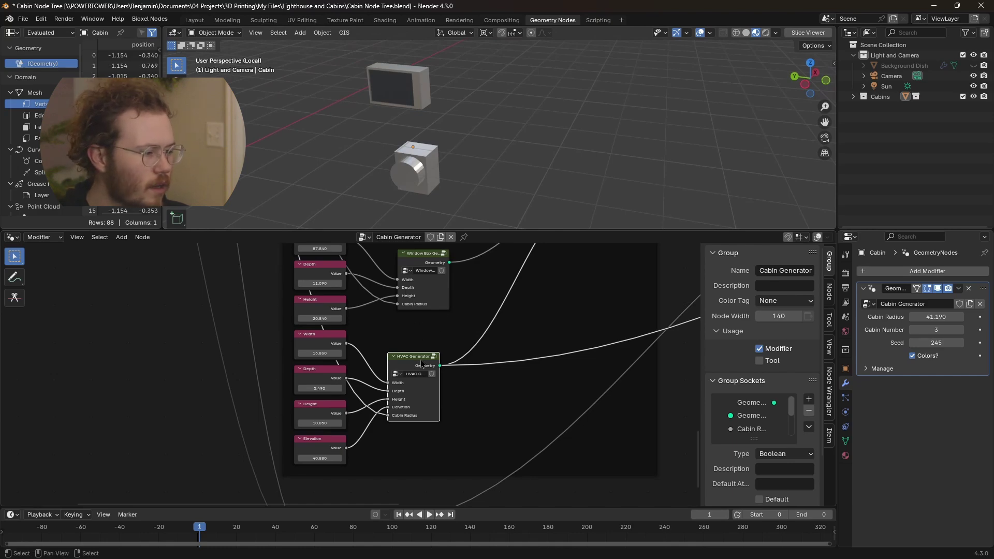
Enter the HVAC Generator group and preview the upper Cube and its Metal Set Material node in the Radiator frame.
key(Tab)
scroll(416, 359, down, 5)
scroll(443, 313, up, 4)
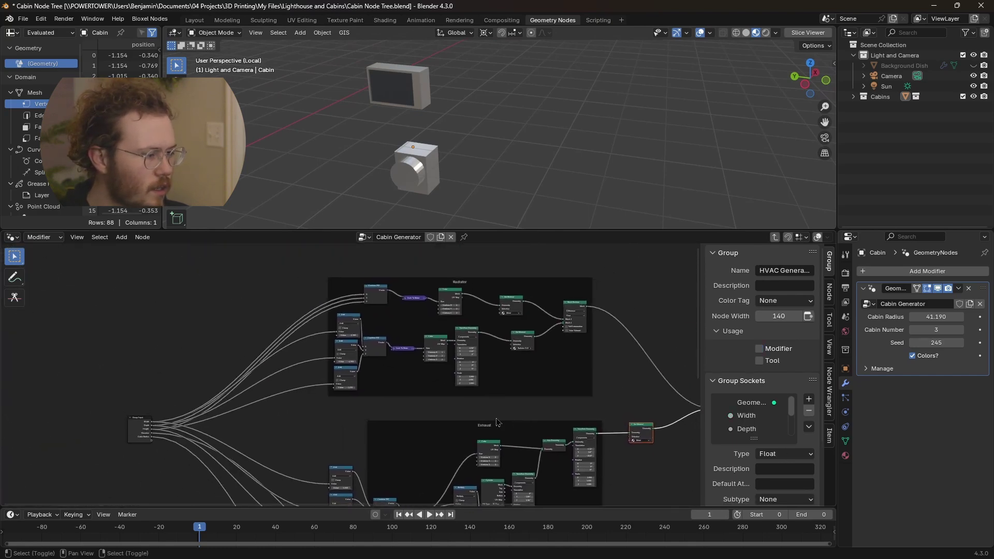
scroll(444, 312, up, 3)
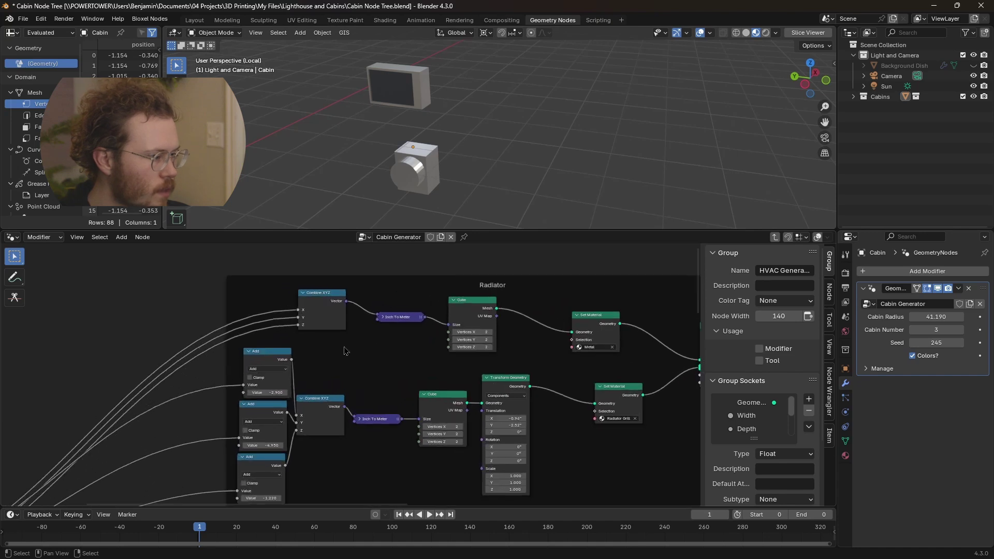
ctrl+shift+click(410, 310)
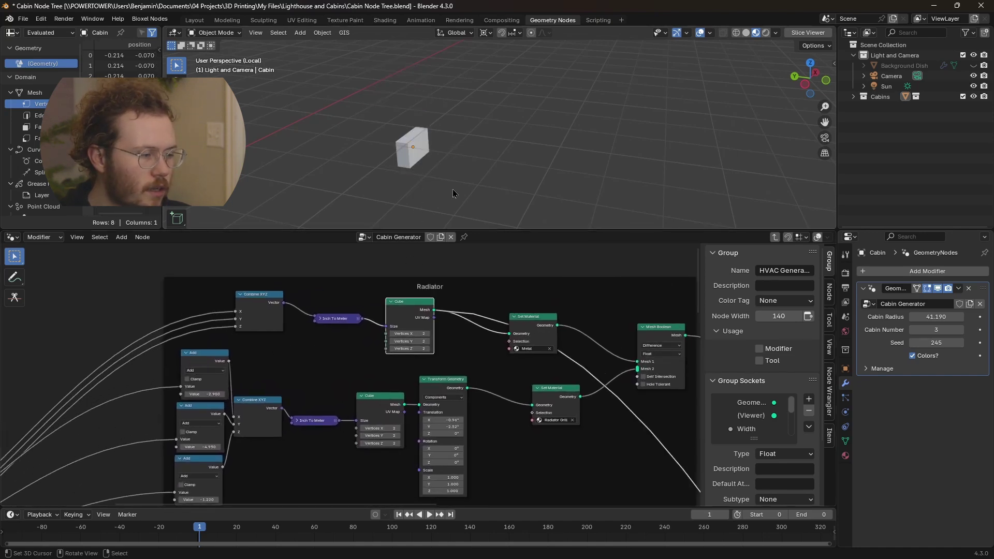
middle_drag(435, 315, 355, 302)
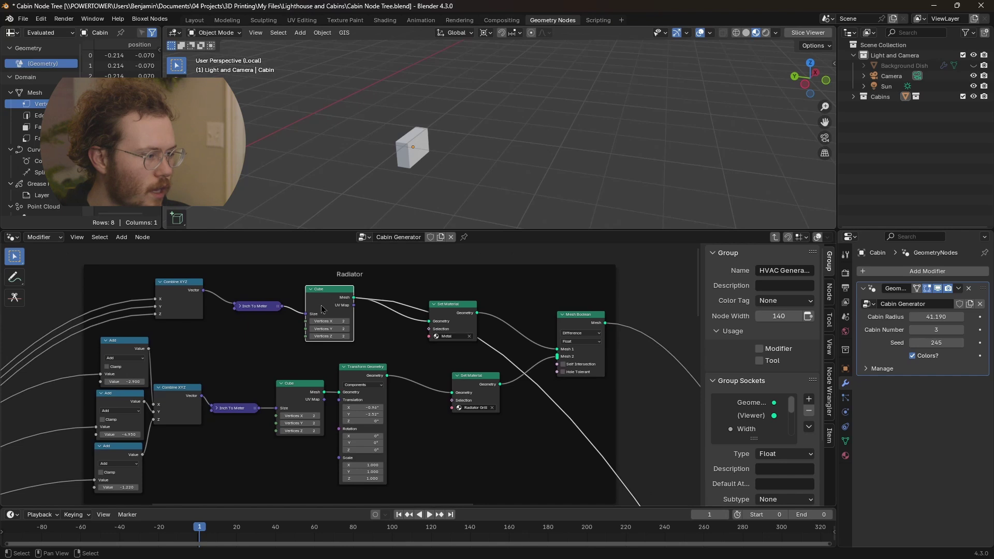
ctrl+shift+click(443, 339)
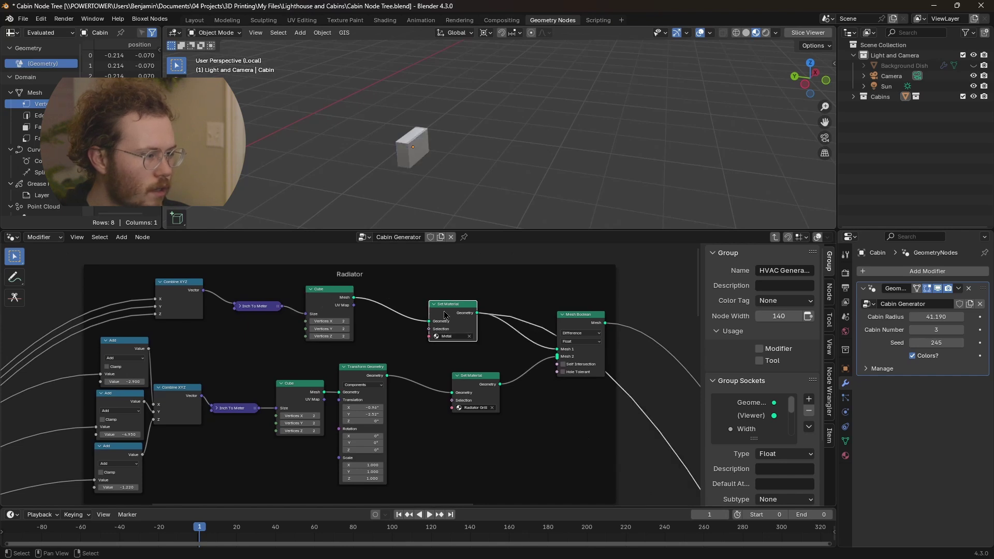
Preview the Radiator frame's lower Cube and examine the Add and Combine XYZ nodes that size it.
scroll(444, 314, up, 1)
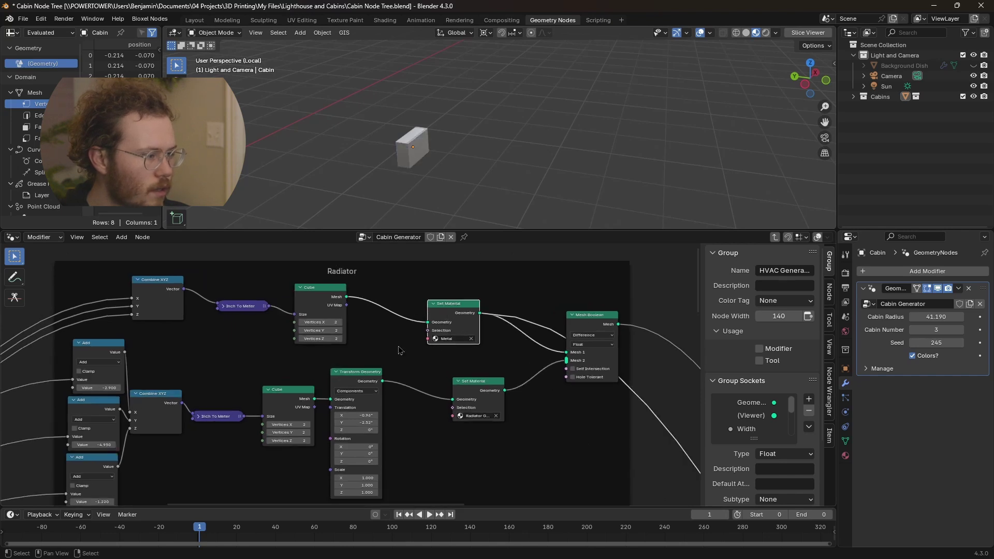
ctrl+shift+click(289, 409)
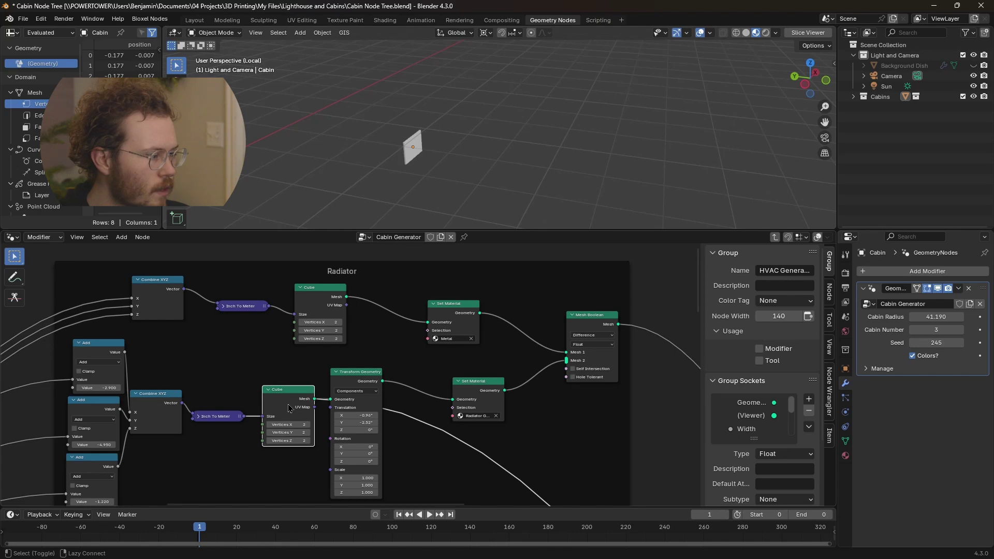
scroll(289, 409, up, 1)
middle_drag(486, 336, 535, 315)
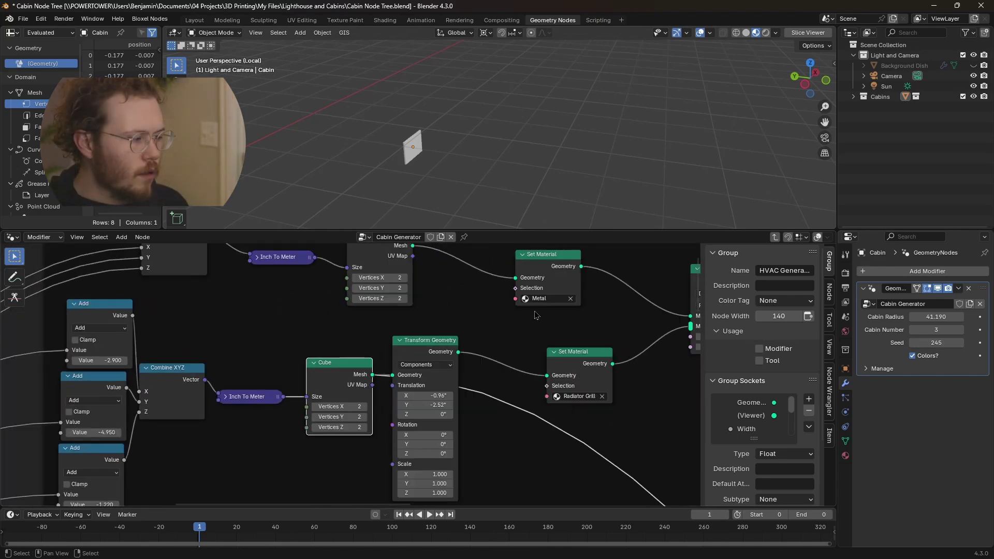
middle_drag(208, 380, 294, 380)
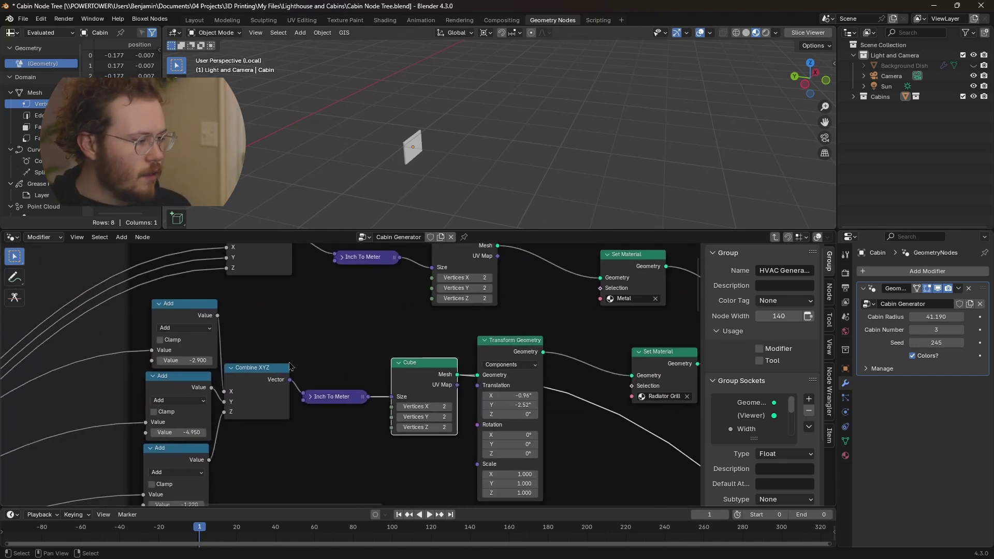
middle_drag(295, 445, 286, 436)
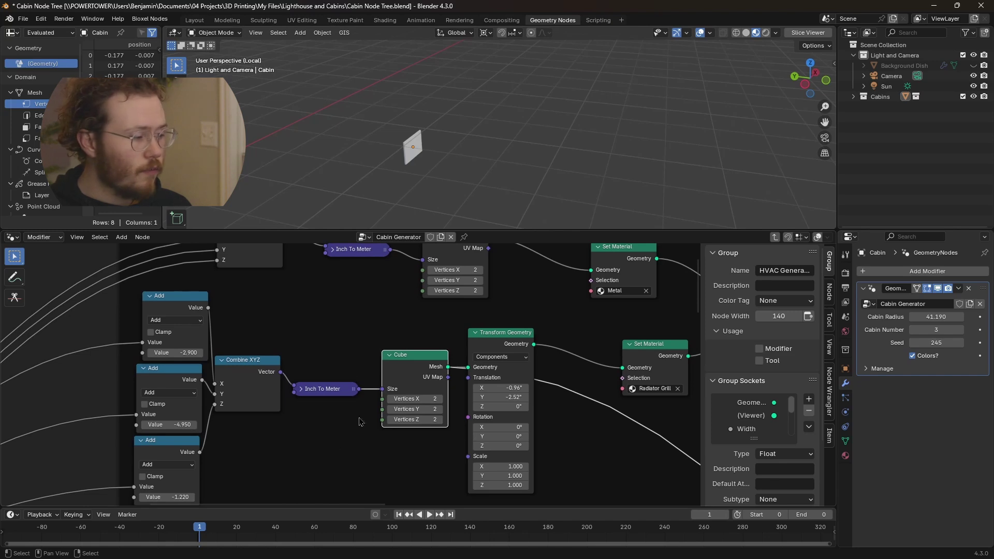
middle_drag(468, 337, 322, 324)
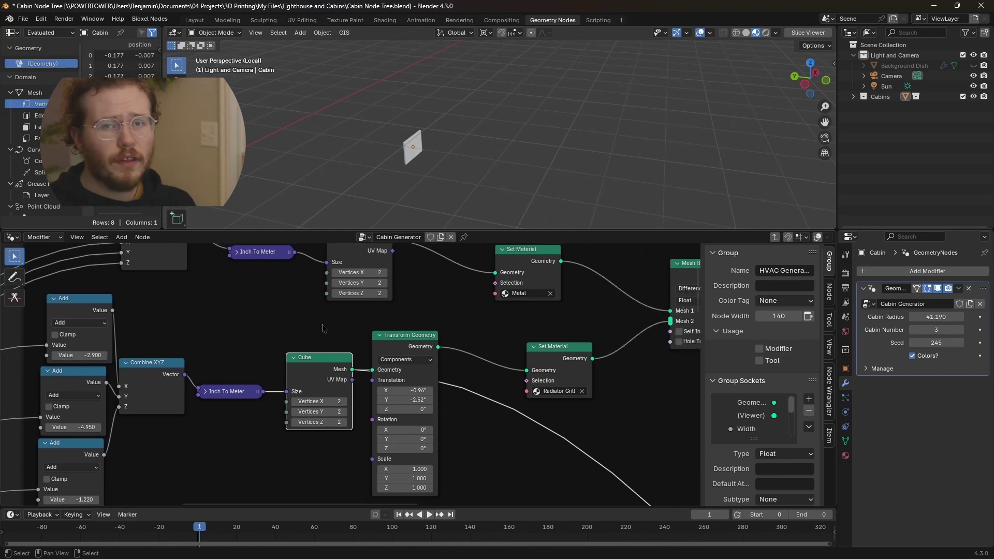
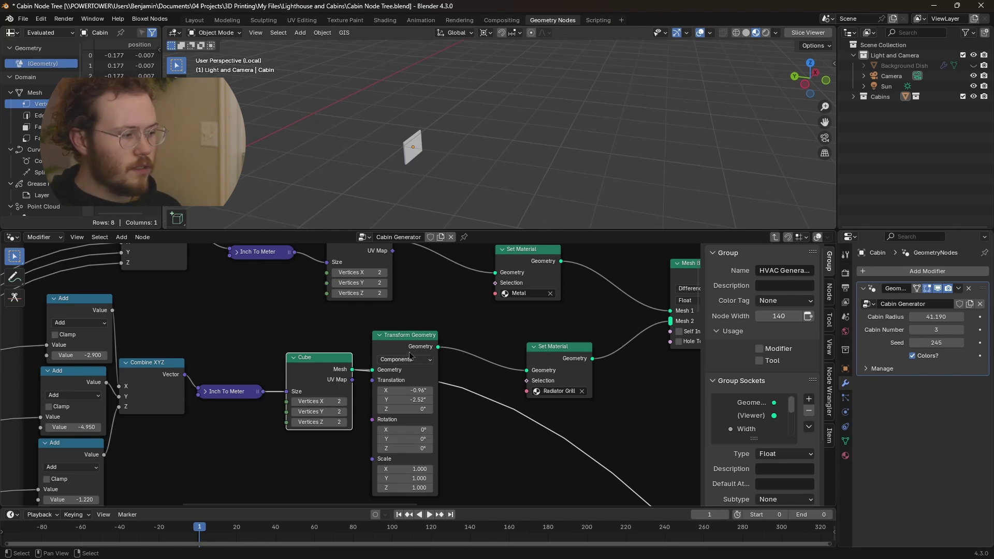
middle_drag(422, 352, 341, 339)
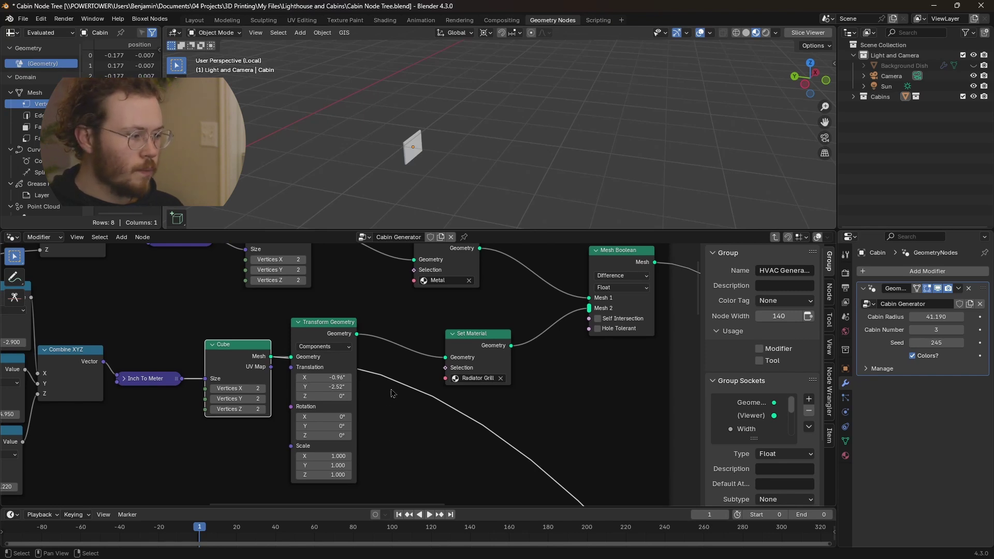
middle_drag(393, 393, 209, 400)
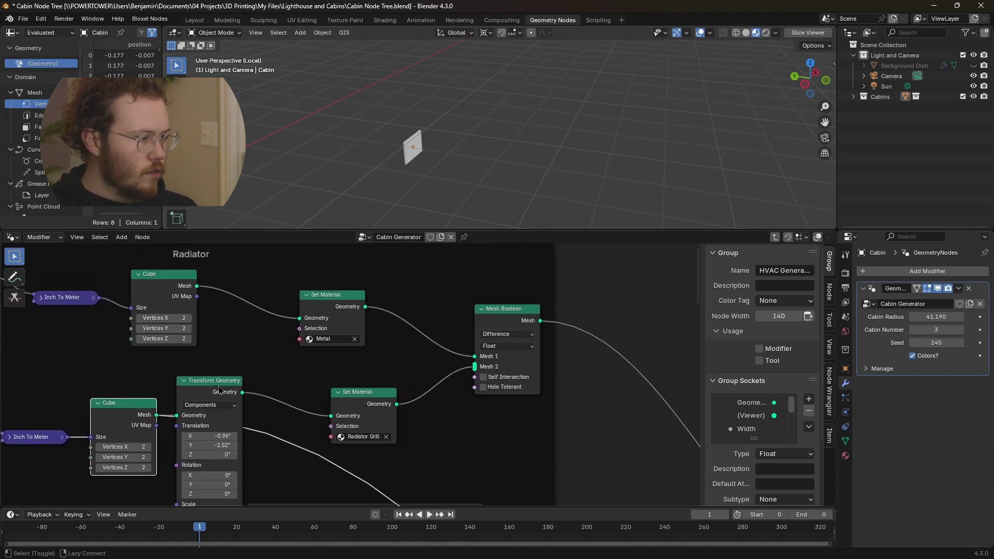
Preview the Radiator's Transform Geometry, Set Material and Mesh Boolean nodes, and inspect the recessed box up close.
ctrl+shift+click(220, 389)
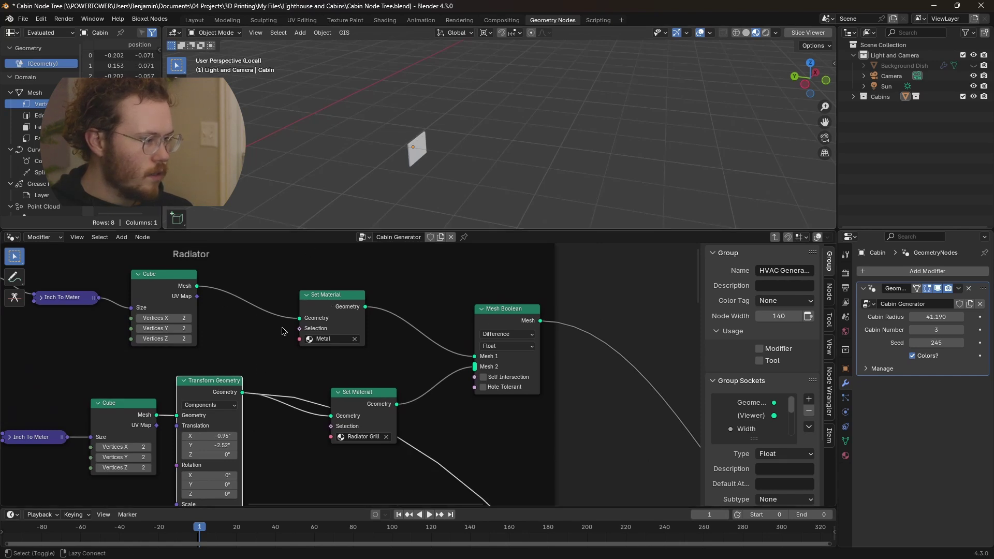
ctrl+shift+click(164, 291)
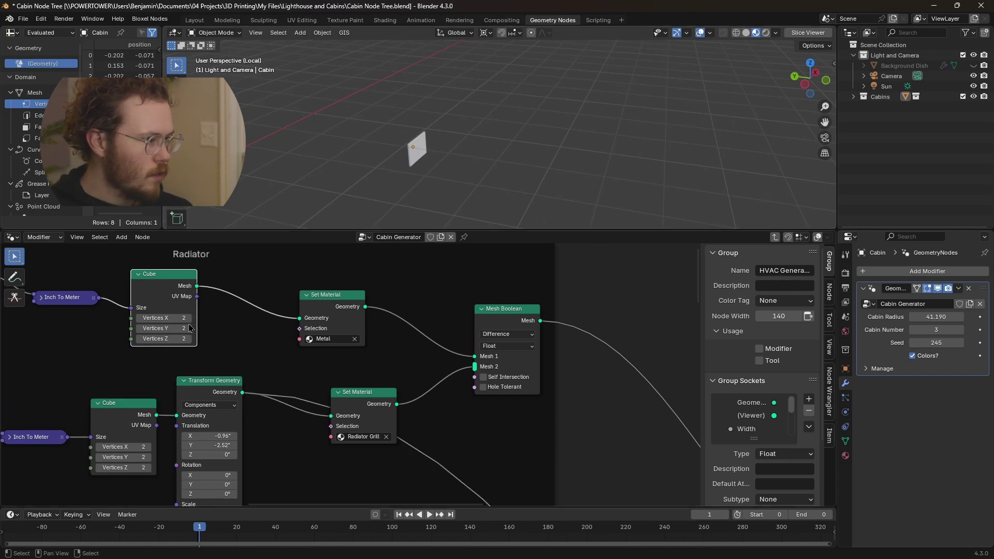
ctrl+shift+click(206, 384)
ctrl+shift+click(369, 402)
ctrl+shift+click(332, 313)
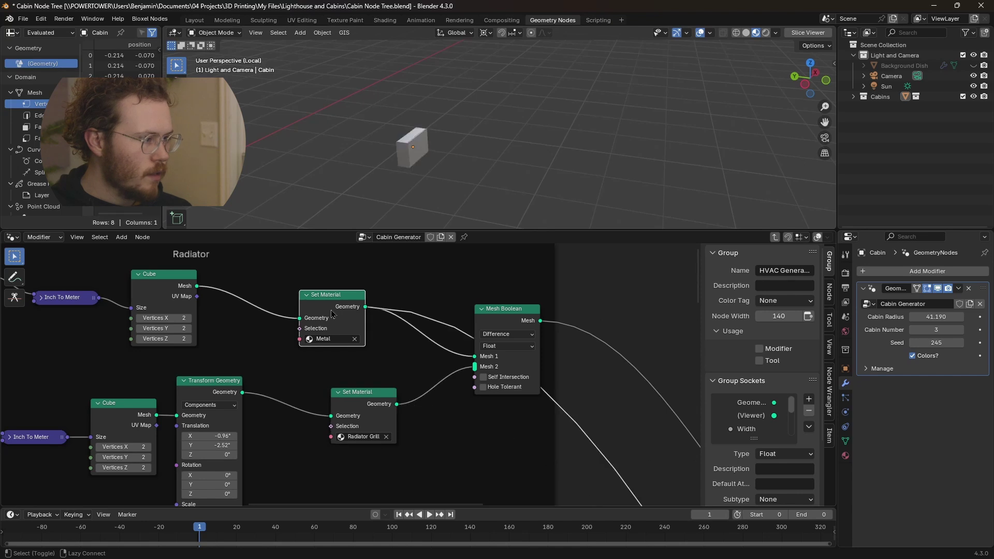
ctrl+shift+click(507, 325)
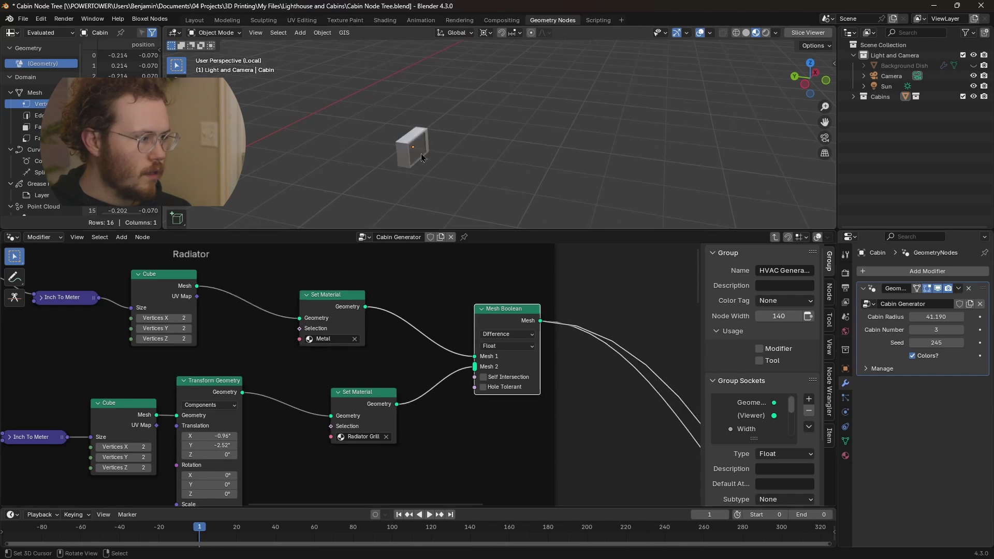
scroll(420, 151, up, 2)
middle_drag(421, 151, 409, 156)
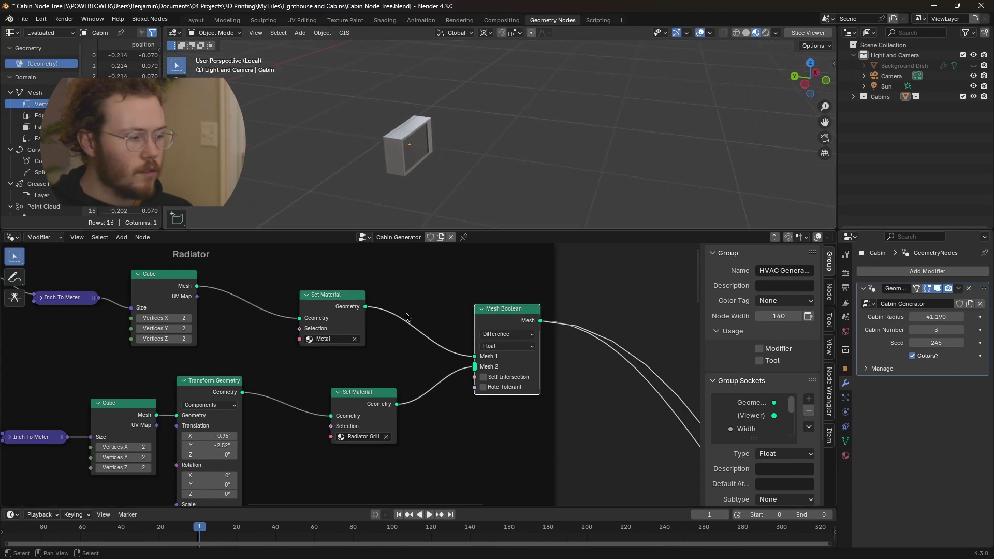
Preview the Cube, the Cylinder and the cylinder's Transform Geometry node in the Exhaust frame.
scroll(407, 317, down, 5)
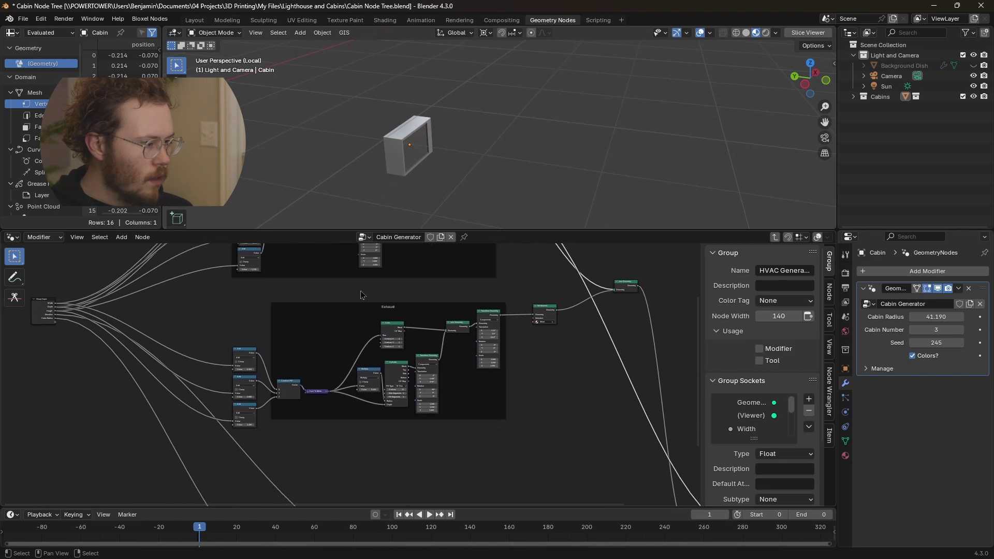
scroll(361, 295, up, 3)
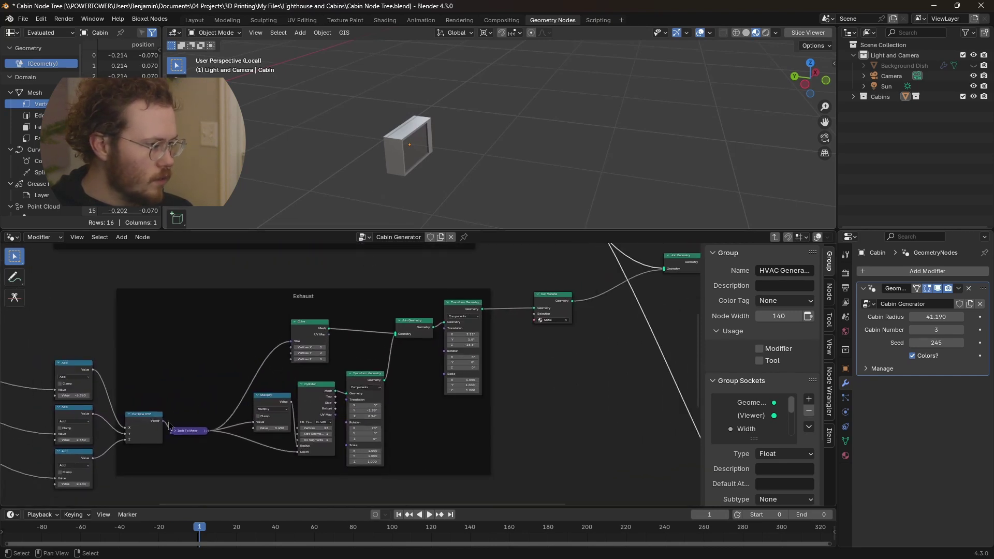
scroll(170, 426, up, 1)
ctrl+shift+click(352, 307)
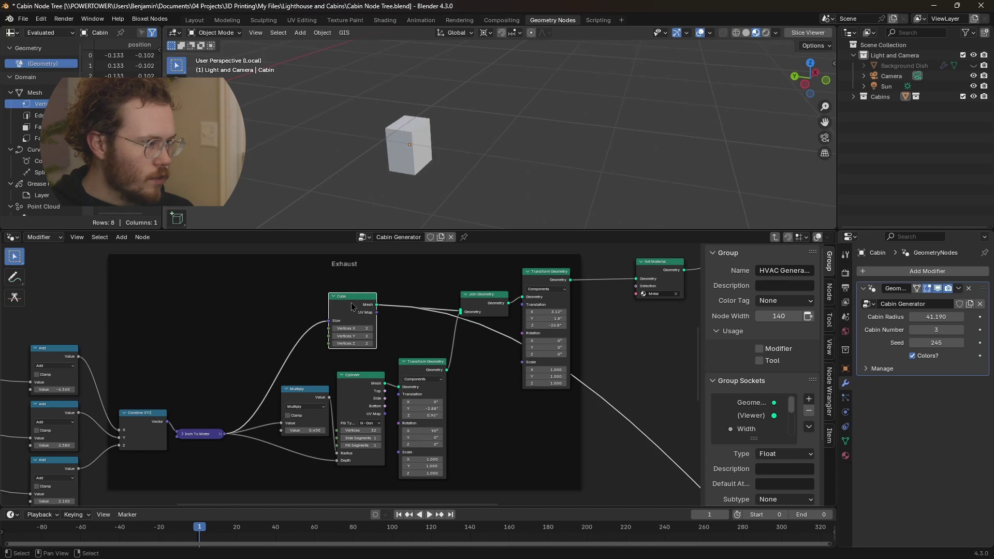
ctrl+shift+click(362, 390)
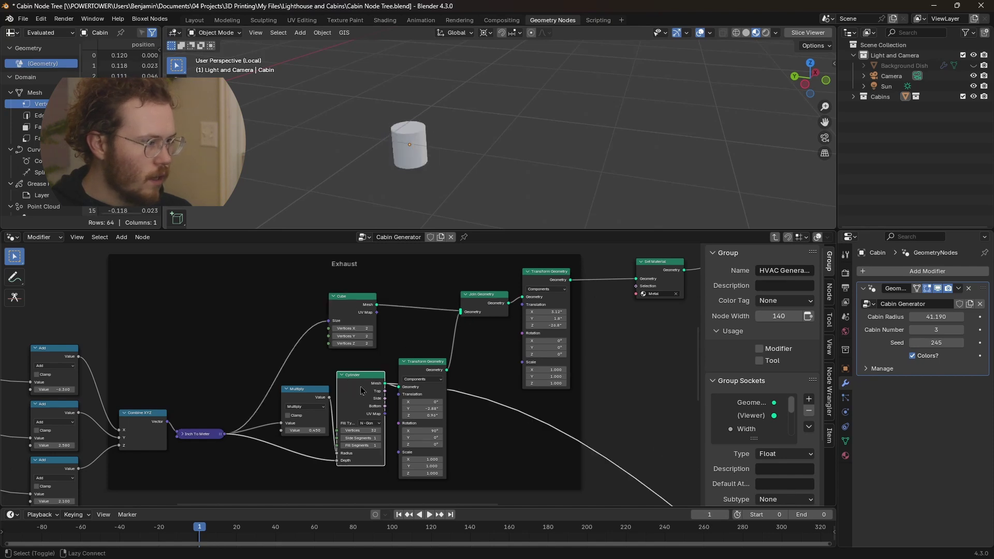
ctrl+shift+click(438, 368)
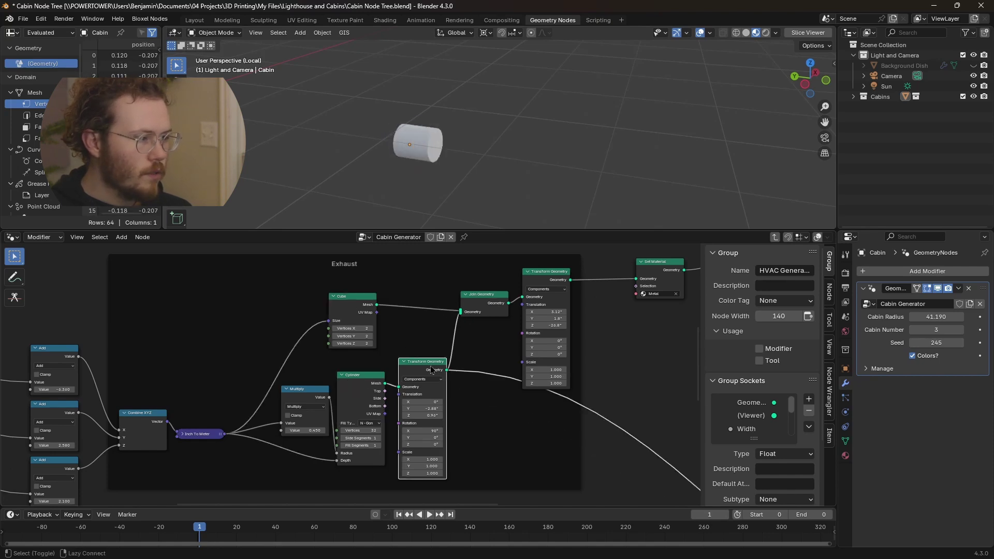
scroll(440, 426, up, 1)
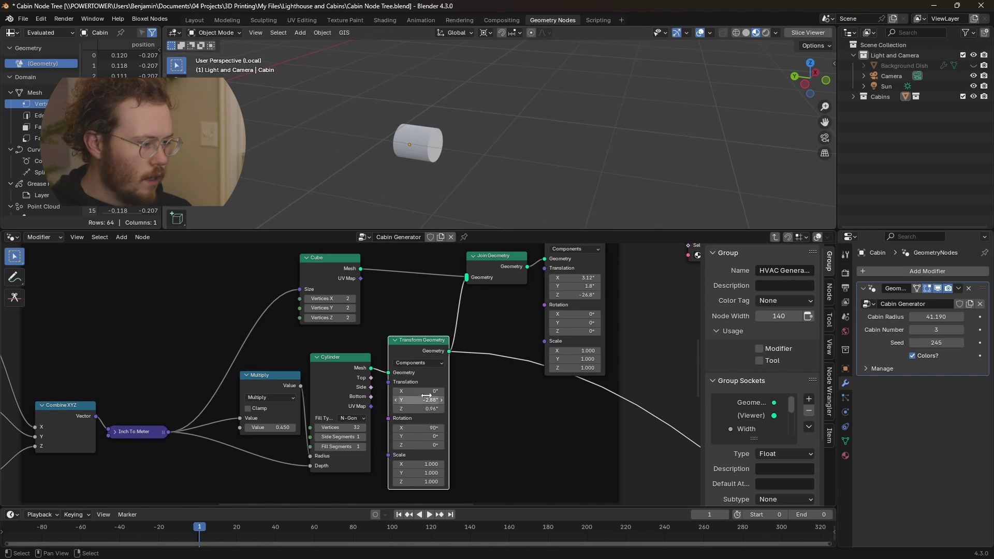
Preview the Exhaust frame's Join Geometry node and the Transform Geometry node that offsets the joined exhaust.
middle_drag(436, 314, 213, 394)
ctrl+shift+click(460, 305)
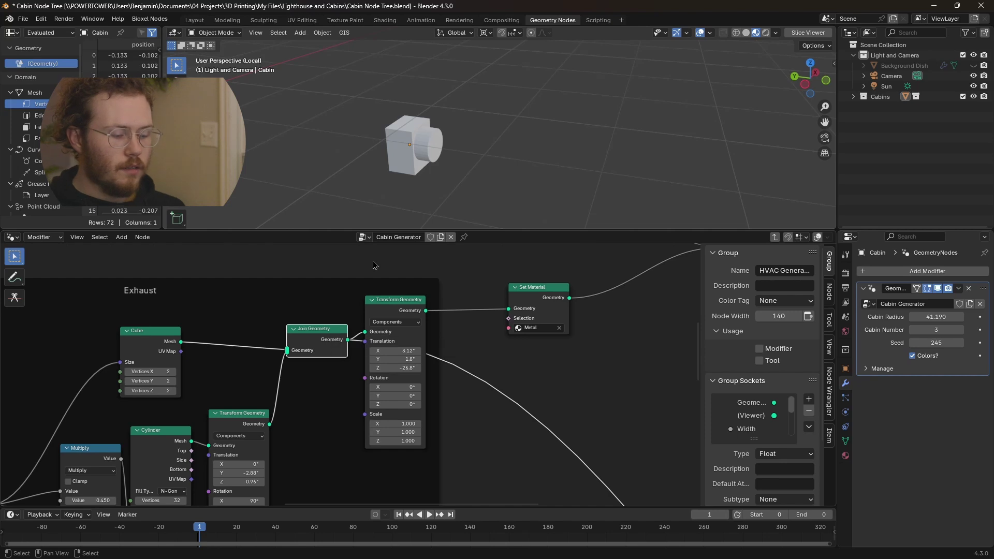
middle_drag(468, 277, 447, 303)
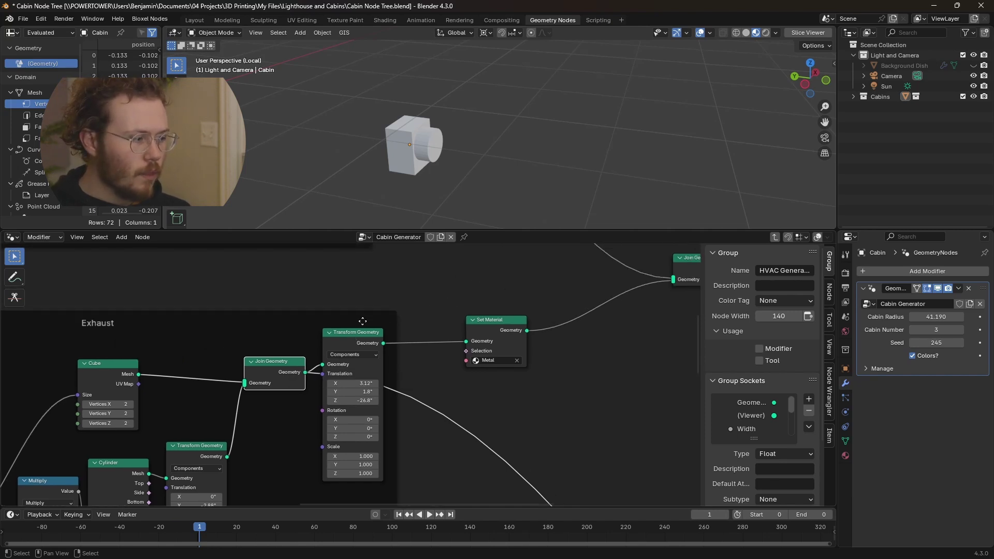
ctrl+shift+click(355, 339)
scroll(437, 178, down, 3)
middle_drag(438, 178, 417, 160)
ctrl+scroll(336, 369, down, 3)
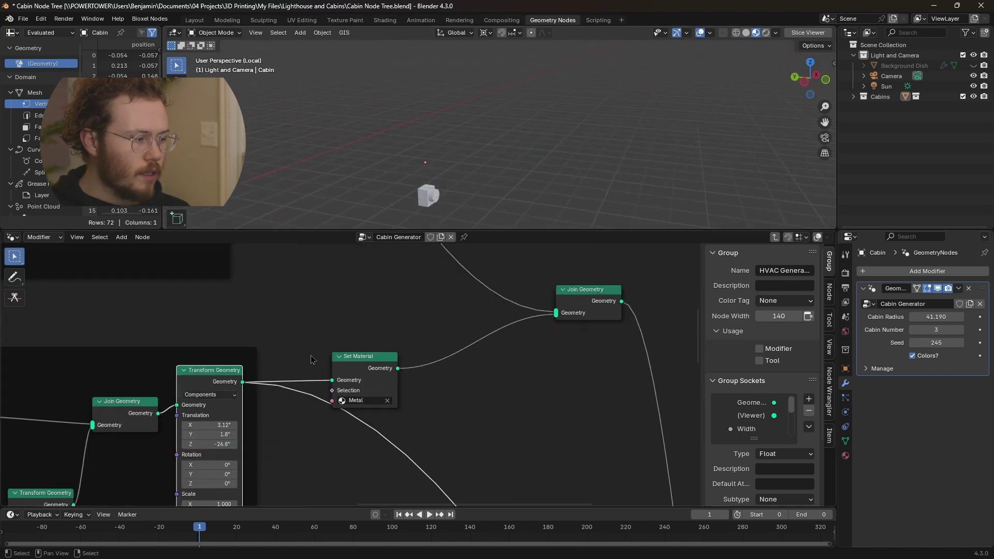
Compare the positions of the two units by previewing the Radiator's Mesh Boolean and the Exhaust's final Transform Geometry.
scroll(334, 357, down, 2)
shift+scroll(311, 320, up, 3)
ctrl+scroll(351, 421, up, 2)
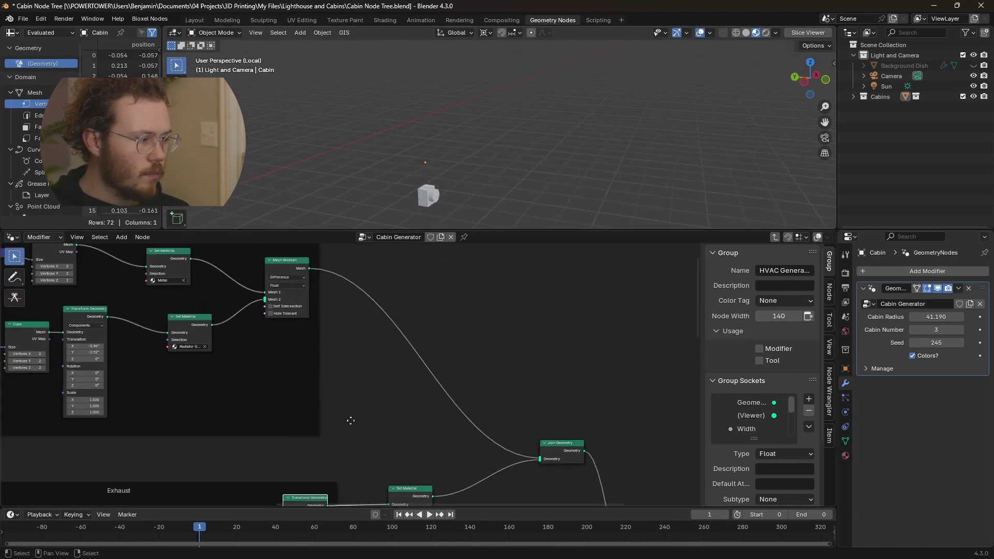
ctrl+shift+click(291, 272)
shift+scroll(285, 331, down, 2)
ctrl+scroll(285, 331, right, 1)
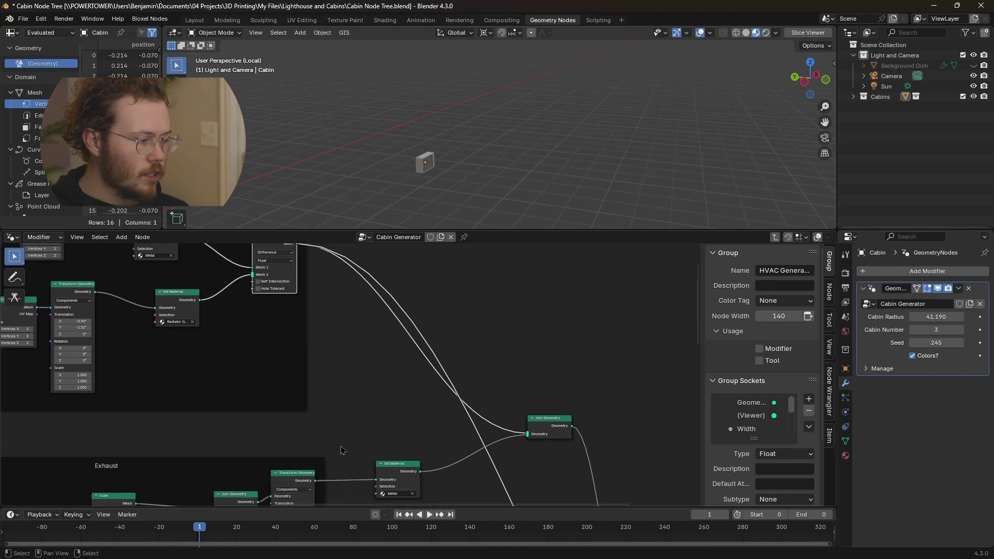
ctrl+shift+click(298, 474)
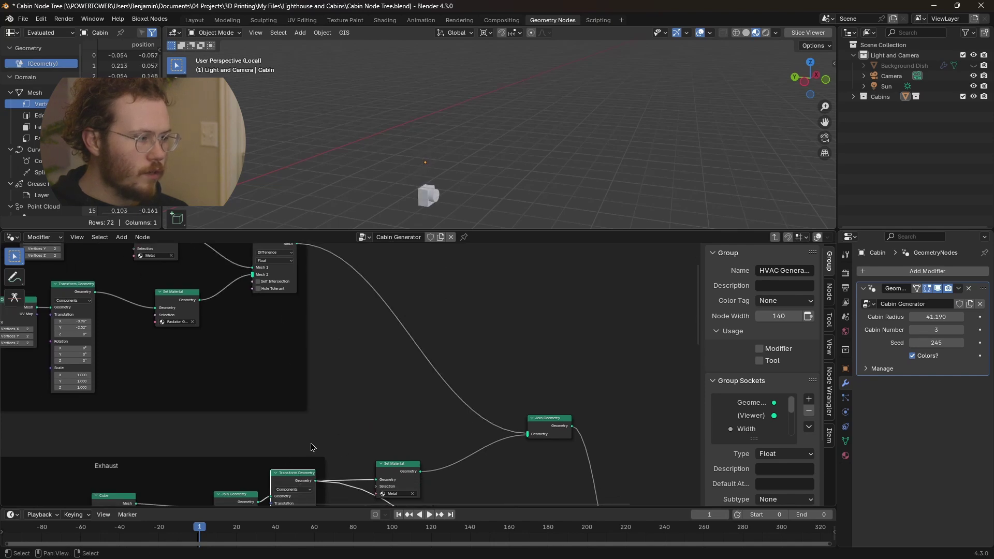
Preview the exhaust's Metal Set Material node and the Join Geometry node that combines the radiator and exhaust.
shift+scroll(332, 394, down, 4)
ctrl+scroll(341, 362, right, 2)
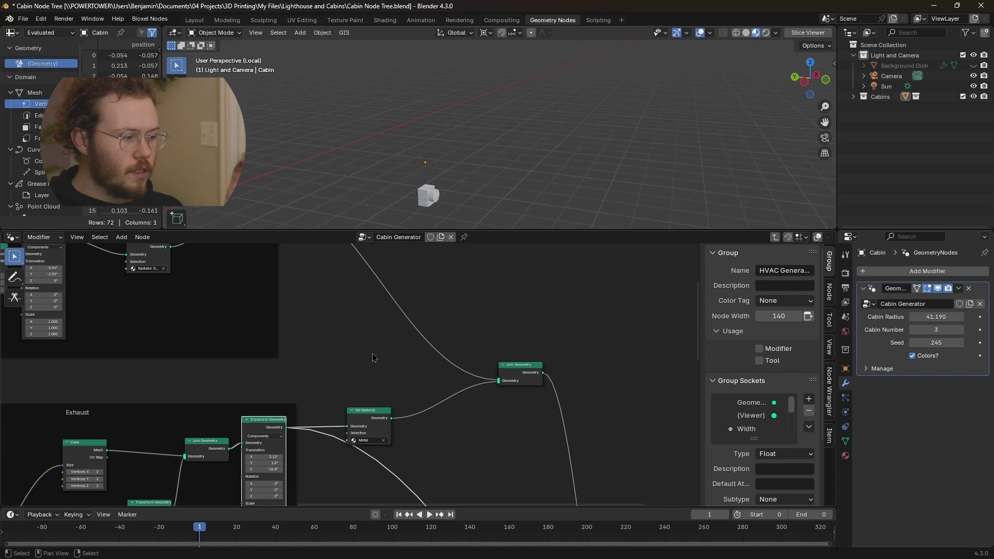
ctrl+shift+click(381, 424)
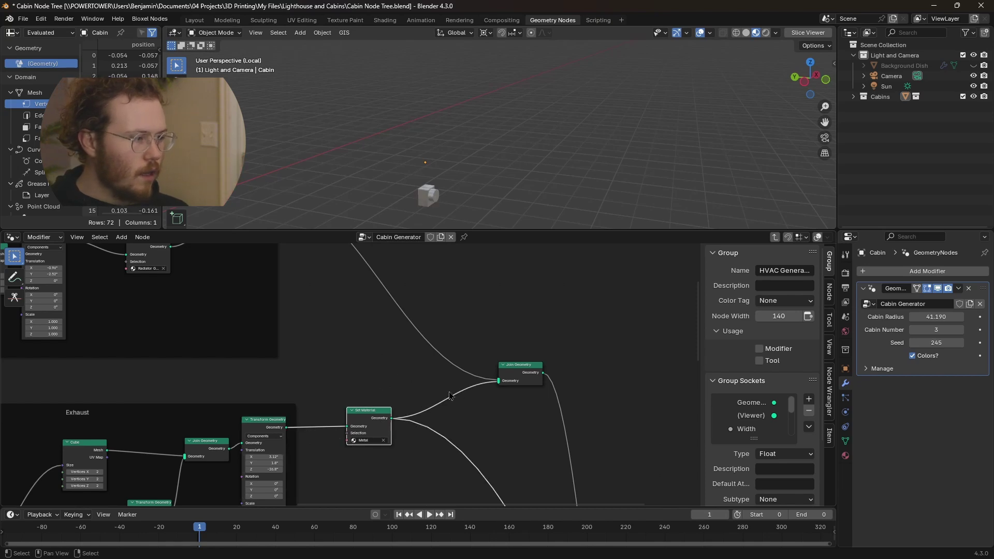
shift+scroll(394, 394, down, 2)
ctrl+scroll(394, 394, right, 2)
ctrl+shift+click(454, 333)
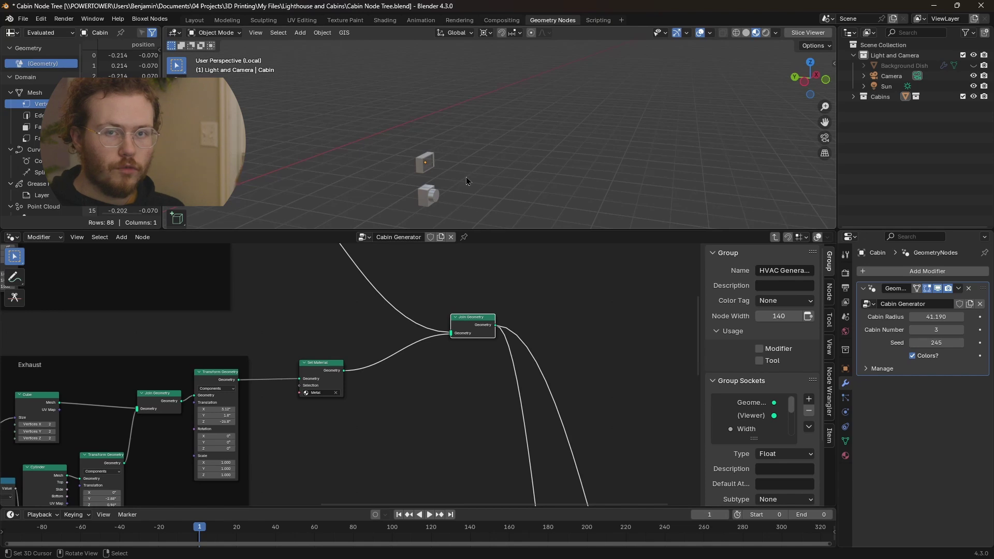
scroll(338, 430, down, 5)
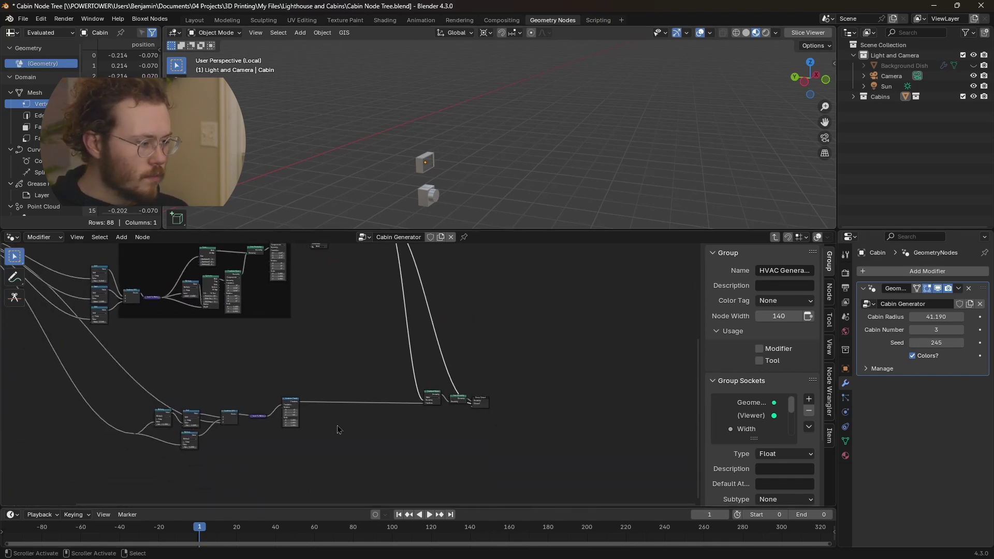
Examine the Multiply, Add and Combine XYZ placement nodes and trace their inputs back to the Group Input's Elevation and Cabin Radius sockets.
ctrl+scroll(307, 467, right, 1)
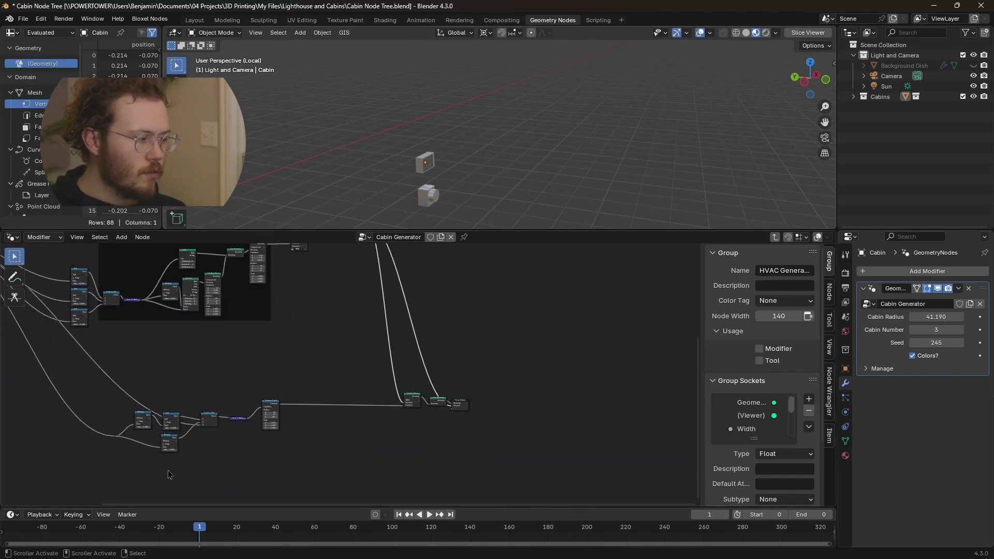
scroll(160, 419, up, 7)
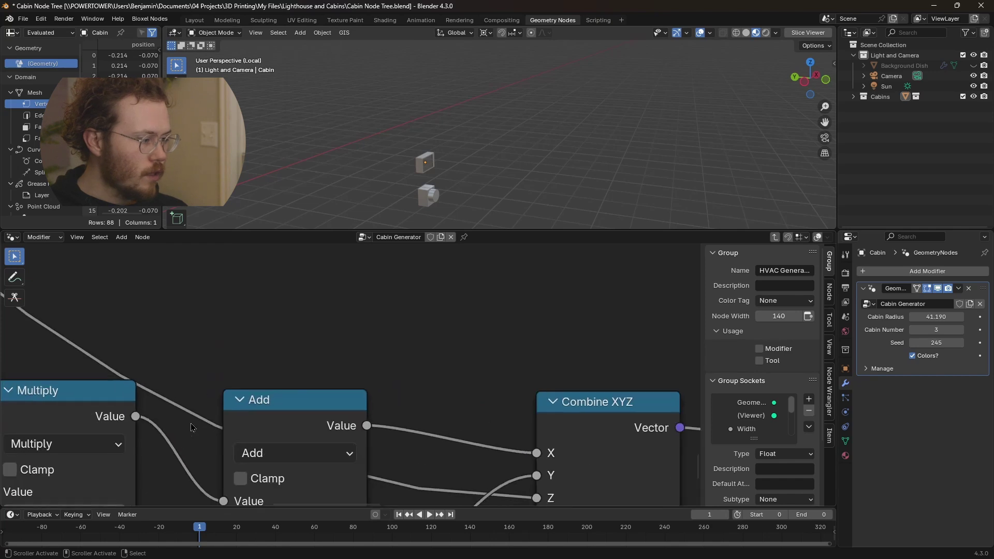
shift+scroll(214, 336, down, 1)
scroll(166, 375, down, 3)
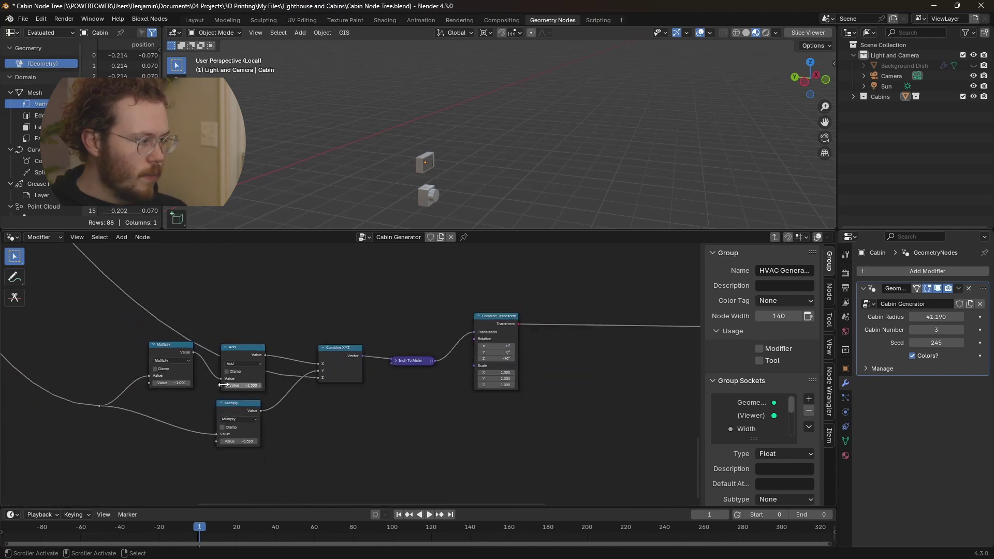
middle_drag(166, 376, 324, 386)
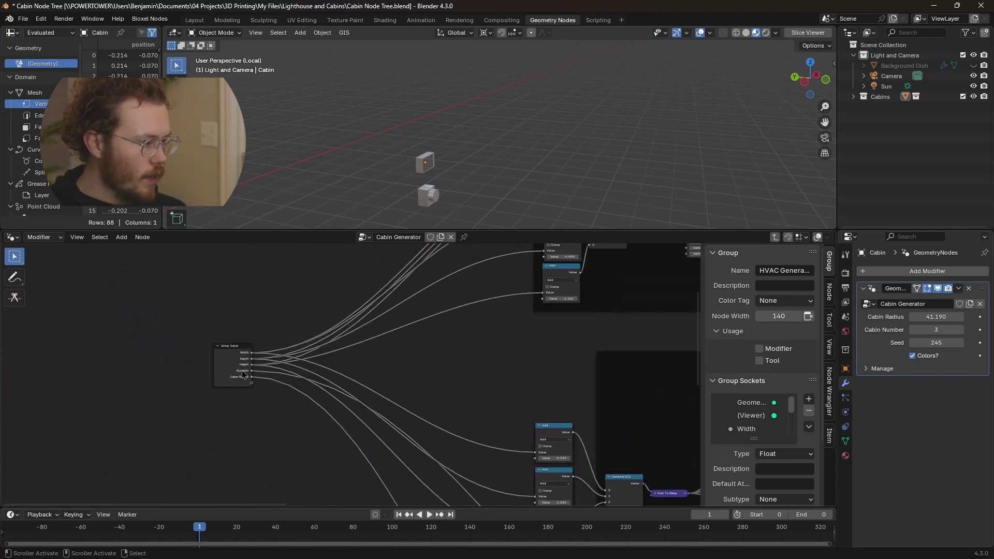
scroll(244, 374, up, 4)
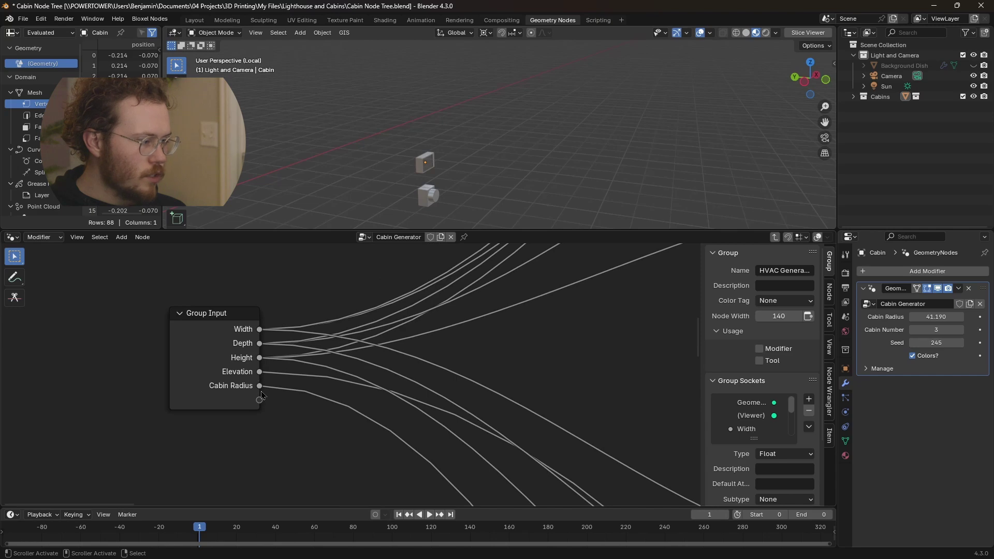
scroll(412, 435, down, 4)
middle_drag(486, 315, 268, 289)
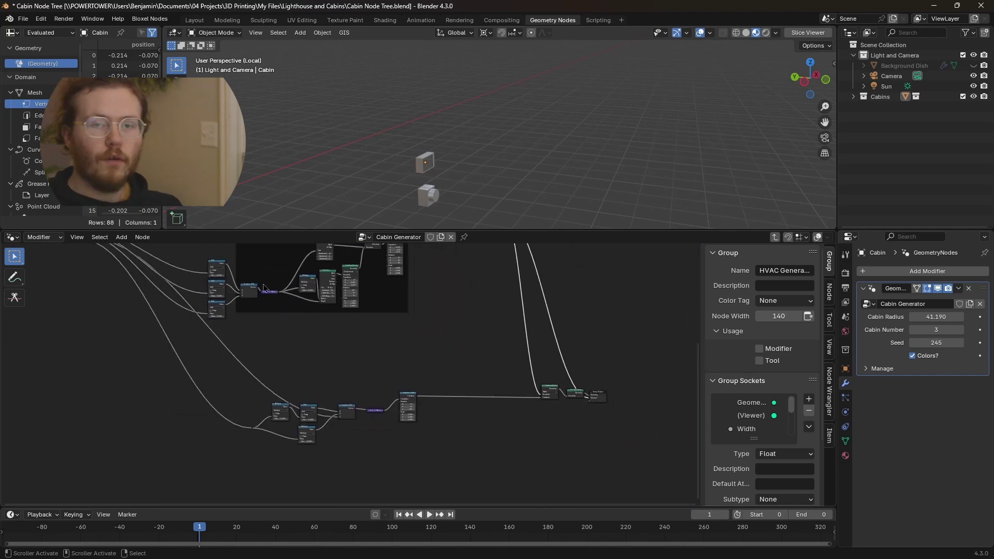
Follow the Combine Transform node to the matrix-mode Transform Geometry node, then preview that node and the final Join Geometry node.
scroll(377, 412, up, 4)
ctrl+scroll(318, 402, right, 10)
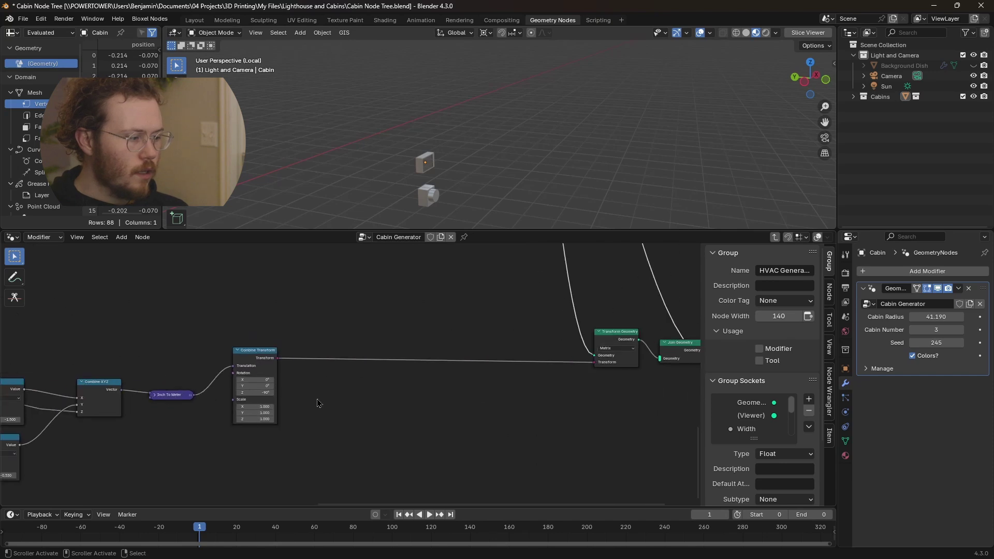
scroll(339, 347, up, 5)
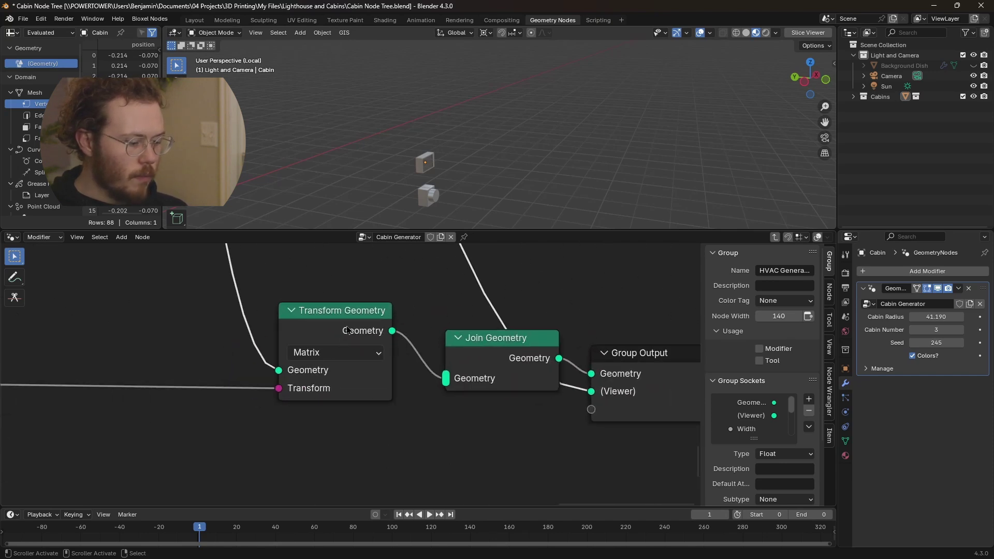
ctrl+shift+click(347, 330)
ctrl+shift+click(522, 358)
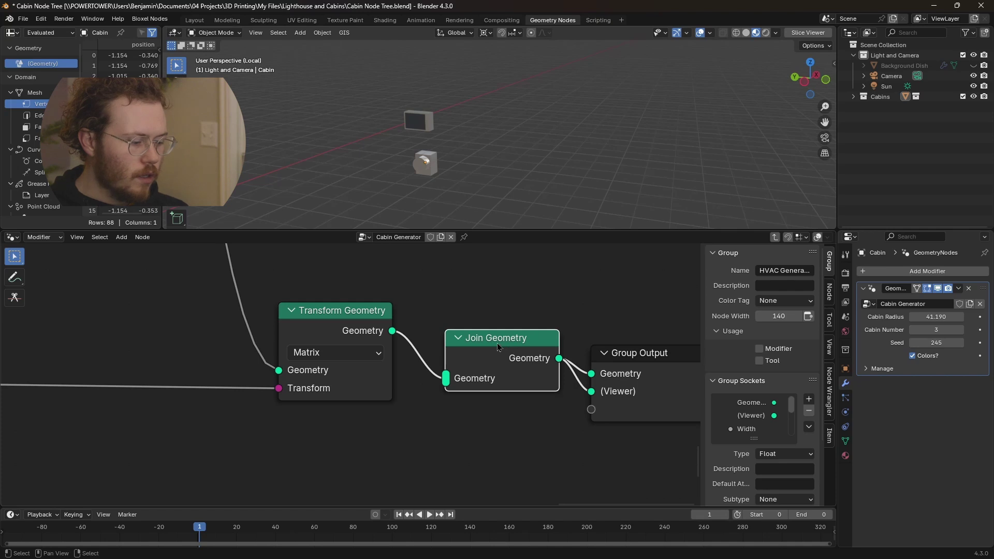
Dissolve the Join Geometry node before the Group Output, keeping Transform Geometry linked to the output.
key(ctrl+z)
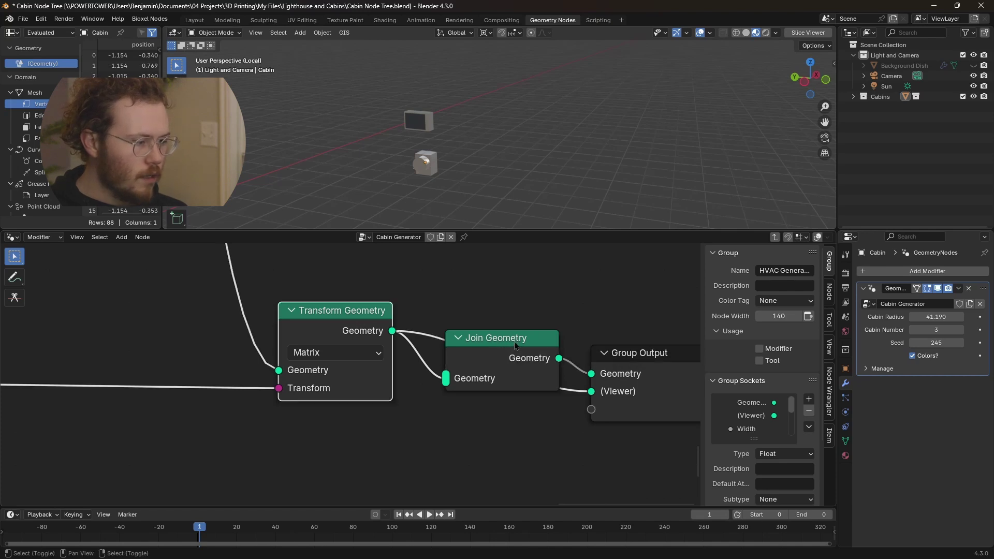
click(516, 345)
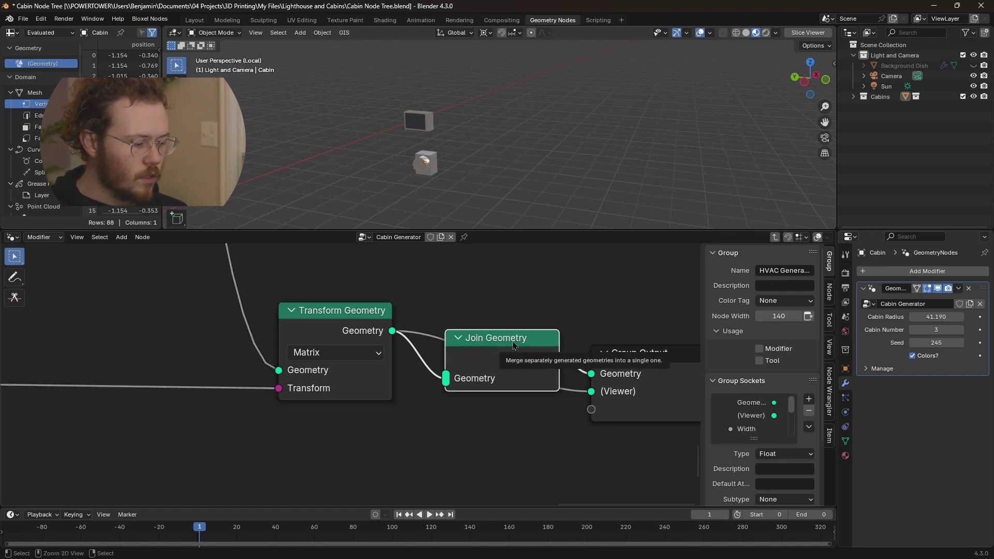
key(ctrl+x)
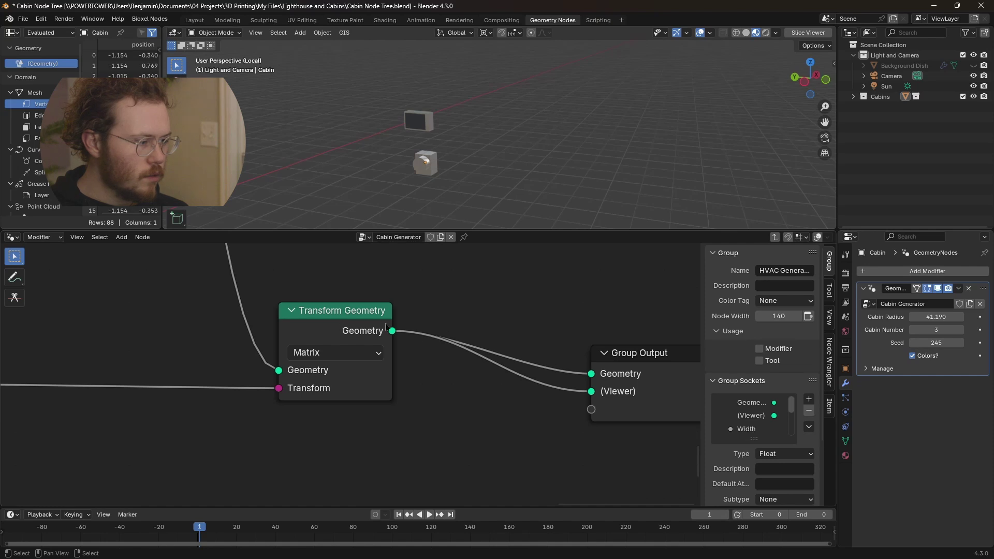
Look over the whole HVAC generator node group and its model, and return to the parent Cabin Generator tree.
scroll(386, 328, down, 5)
middle_drag(440, 377, 455, 398)
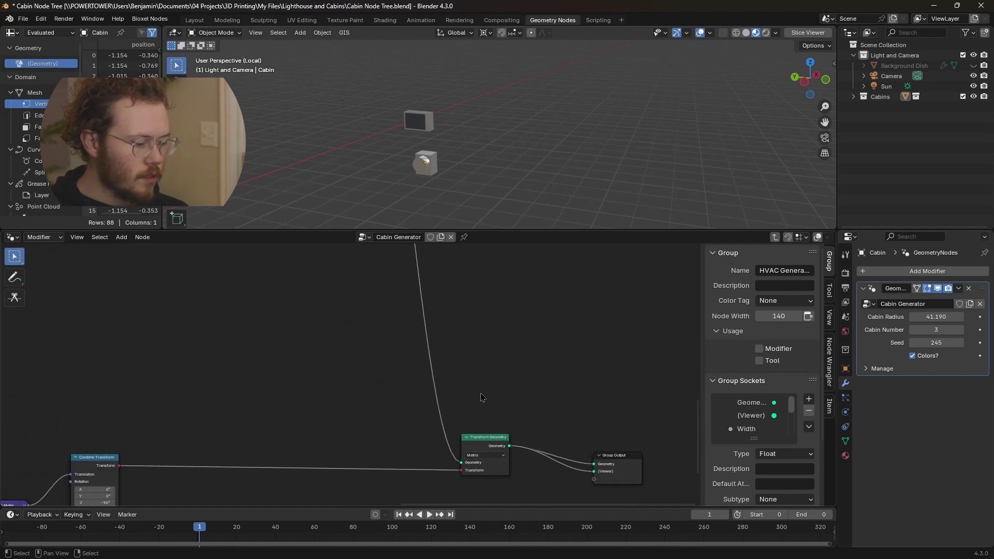
scroll(545, 378, down, 4)
middle_drag(378, 337, 401, 404)
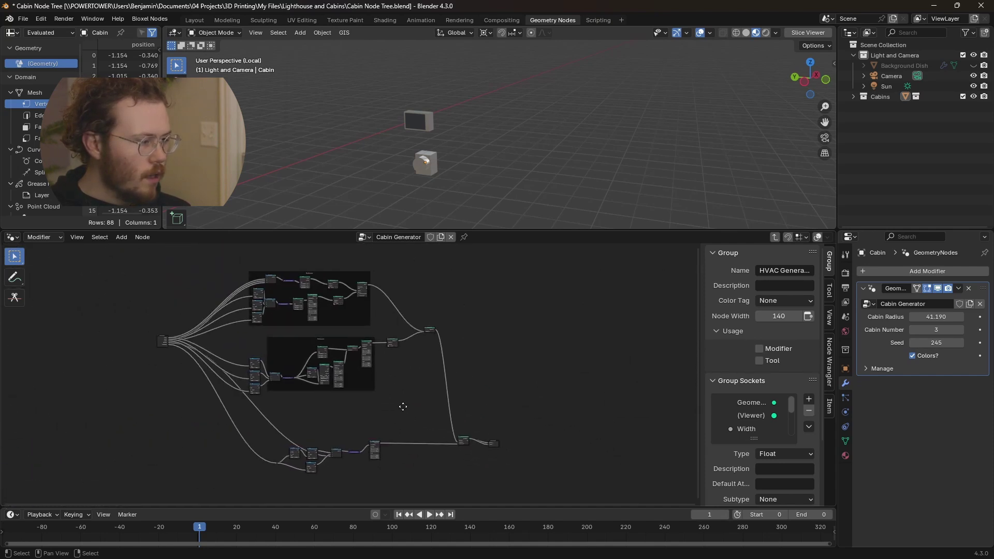
scroll(422, 128, up, 5)
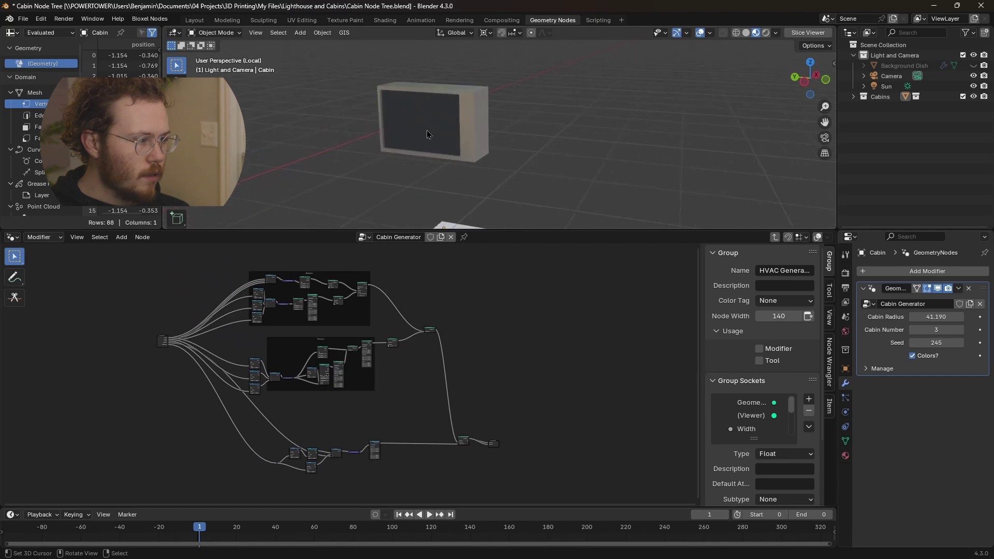
scroll(456, 176, down, 5)
key(Tab)
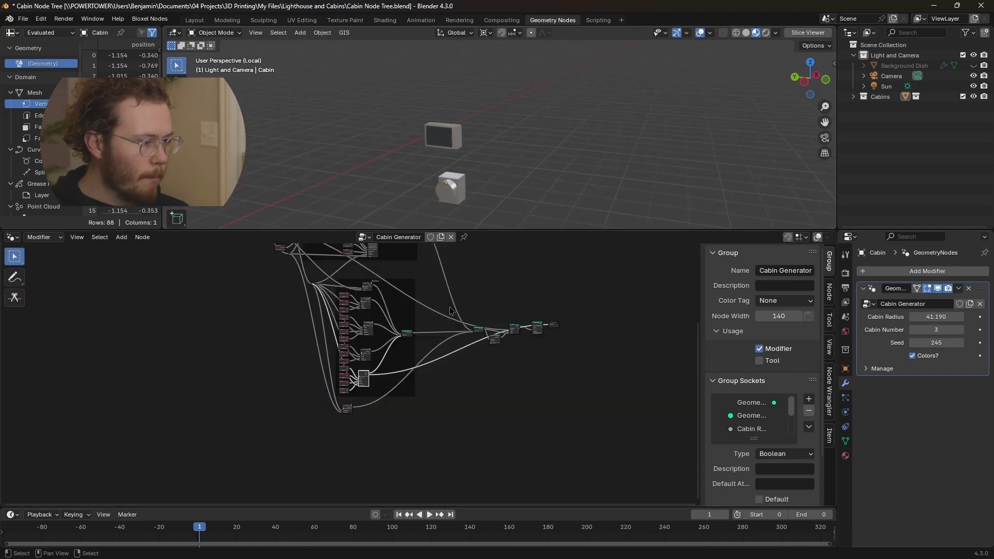
Preview the Grass Circle node's output in the 3D viewport with the overlays hidden, and inspect it up close.
scroll(453, 310, up, 3)
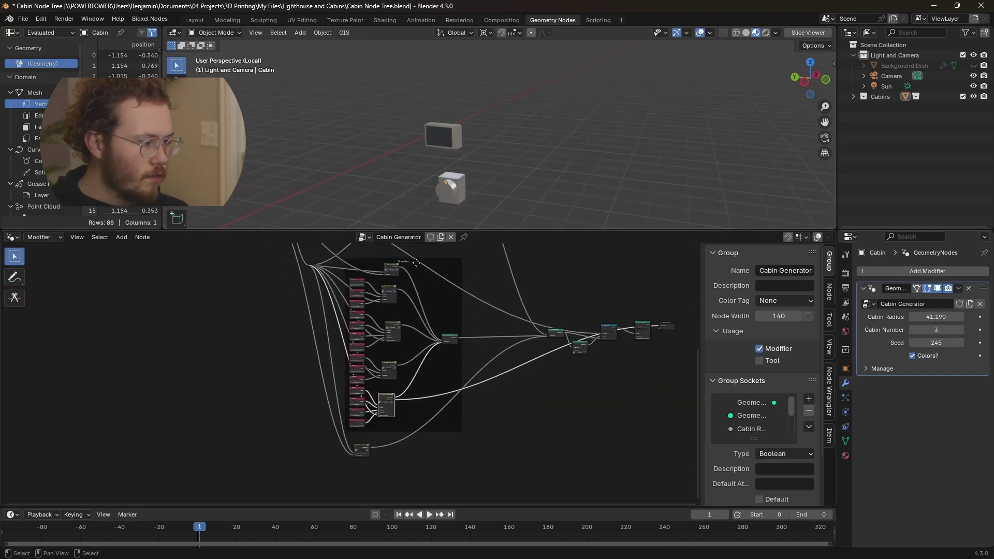
scroll(405, 352, up, 2)
scroll(374, 488, up, 8)
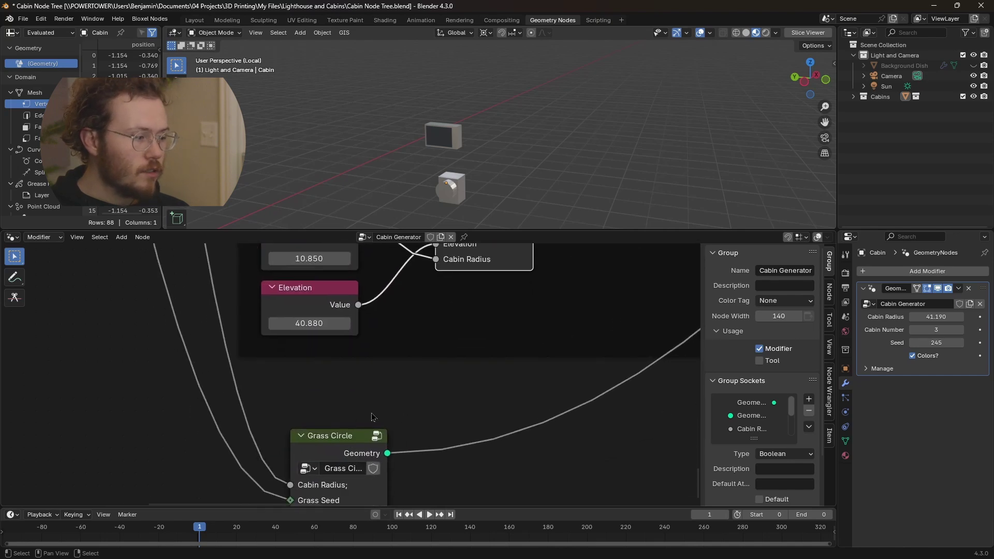
ctrl+shift+click(355, 435)
middle_drag(496, 209, 529, 192)
key(shift+alt+z)
middle_drag(474, 209, 469, 139)
scroll(471, 145, up, 3)
scroll(487, 142, up, 4)
scroll(490, 148, down, 4)
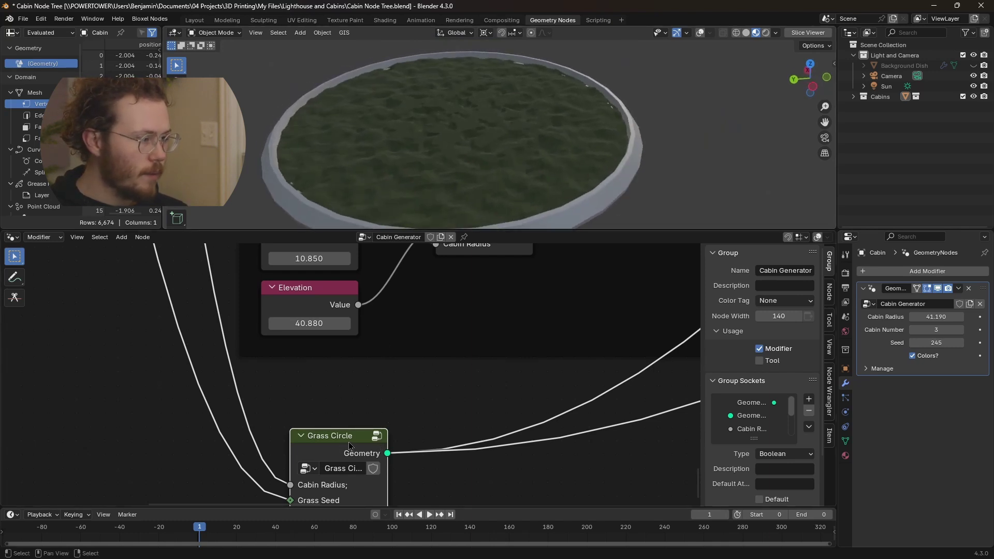
Open the Grass Circle node group for editing and examine its Group Input node with the Grass Seed socket.
click(384, 436)
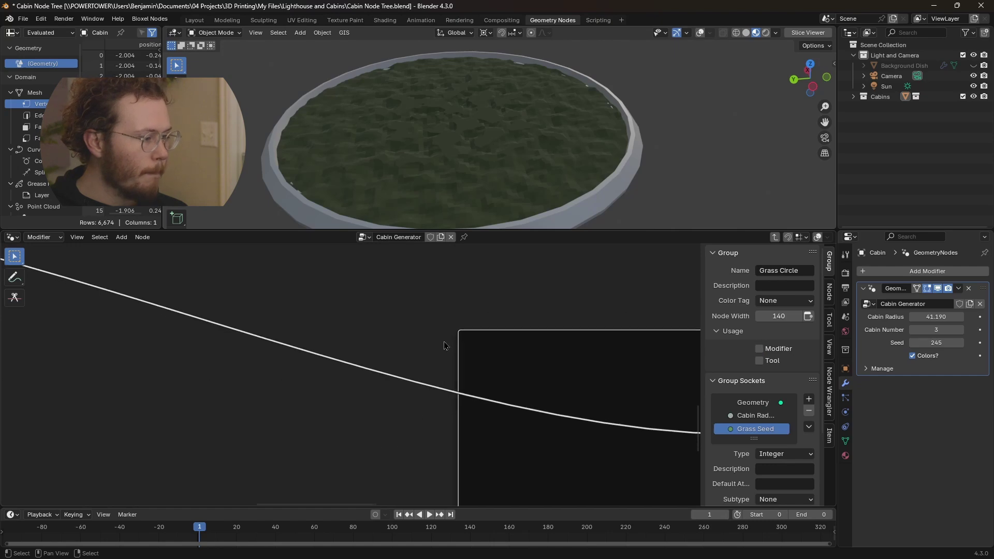
key(Home)
scroll(420, 402, up, 7)
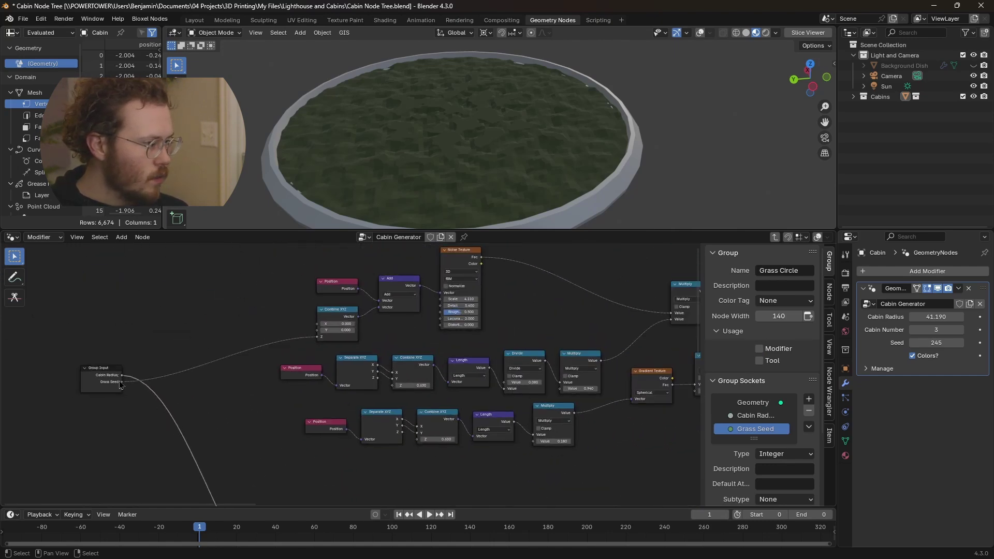
scroll(107, 387, up, 4)
scroll(188, 378, up, 2)
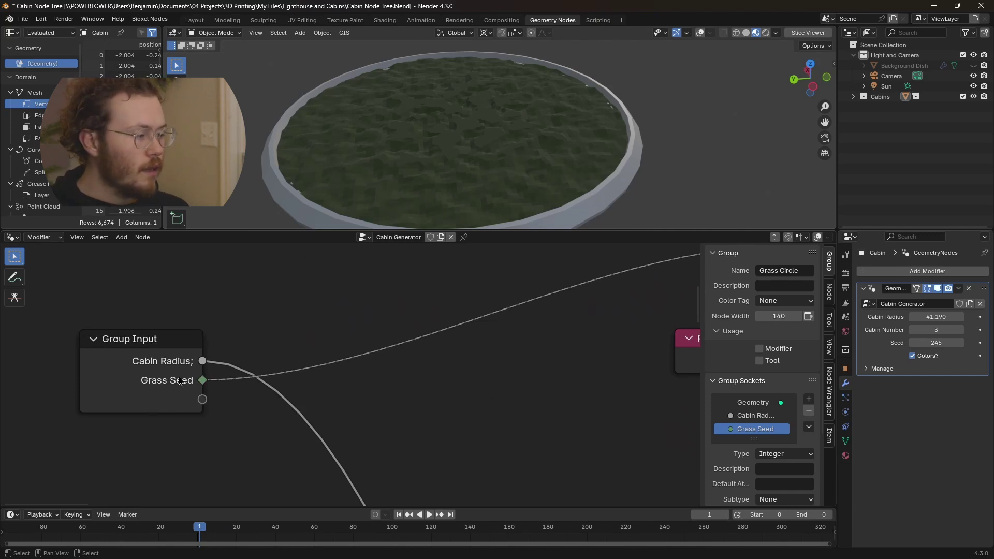
mouse_move(203, 383)
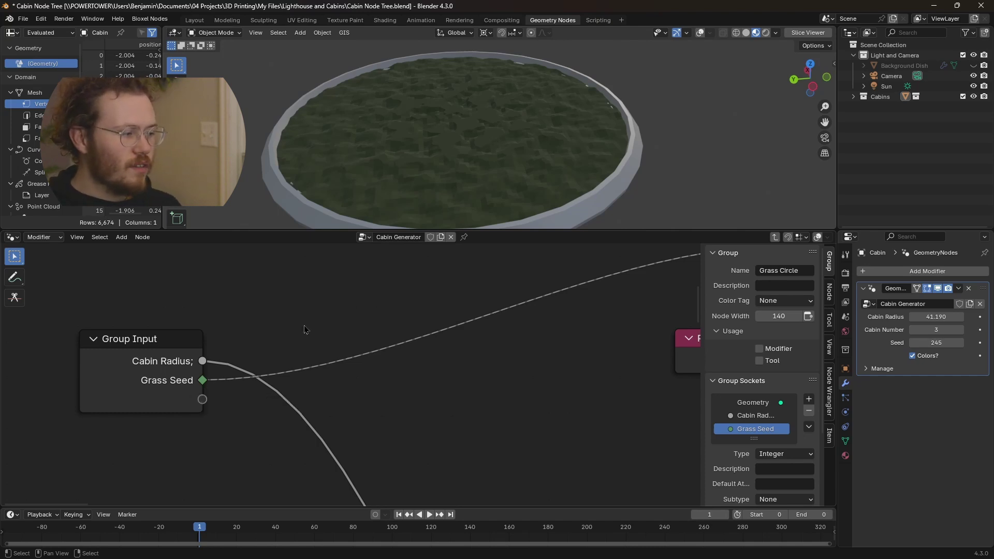
Try cutting the Grass Seed link and varying the Combine XYZ node's Z value by hand, and undo the test.
scroll(267, 362, down, 3)
middle_drag(462, 300, 293, 340)
ctrl+right_drag(294, 324, 222, 411)
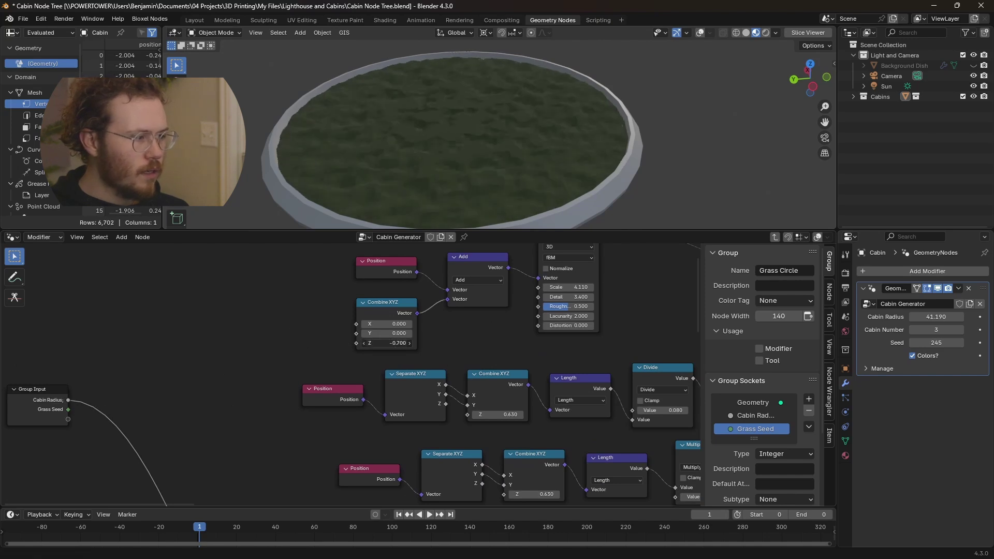
key(BackSpace)
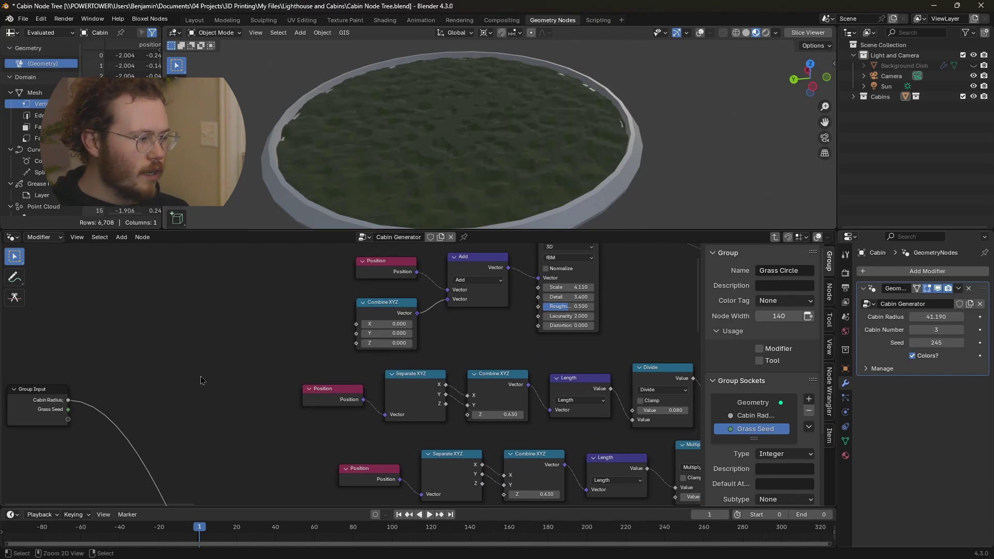
key(ctrl+z)
Try other Scale values on the grass Noise Texture, such as 5.510, and restore the original scale.
scroll(238, 367, up, 2)
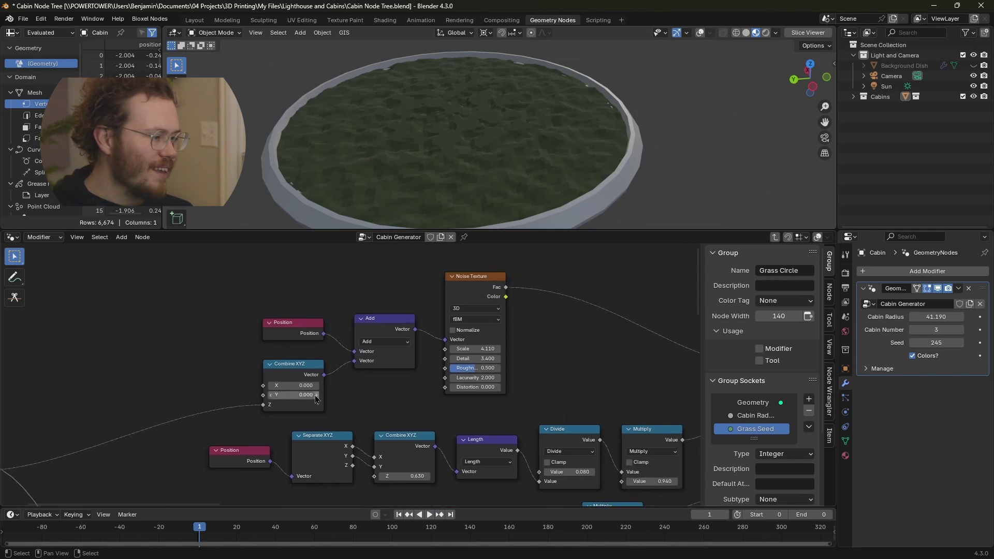
scroll(286, 384, down, 1)
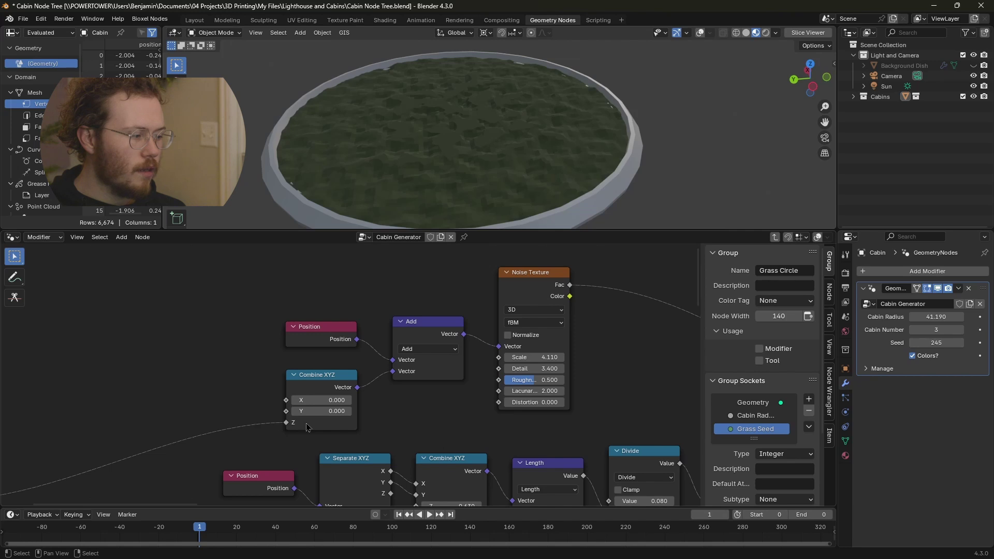
middle_drag(533, 321, 465, 318)
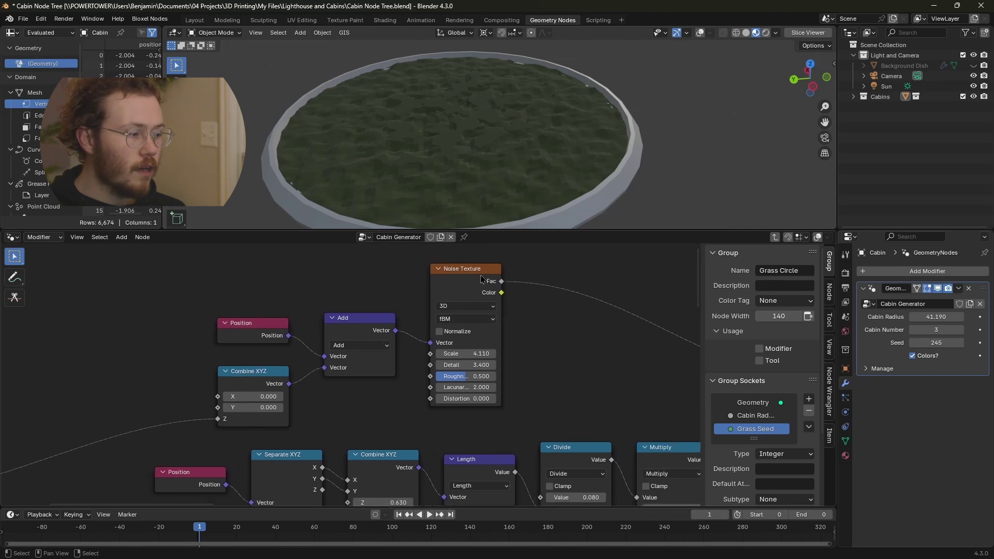
click(468, 289)
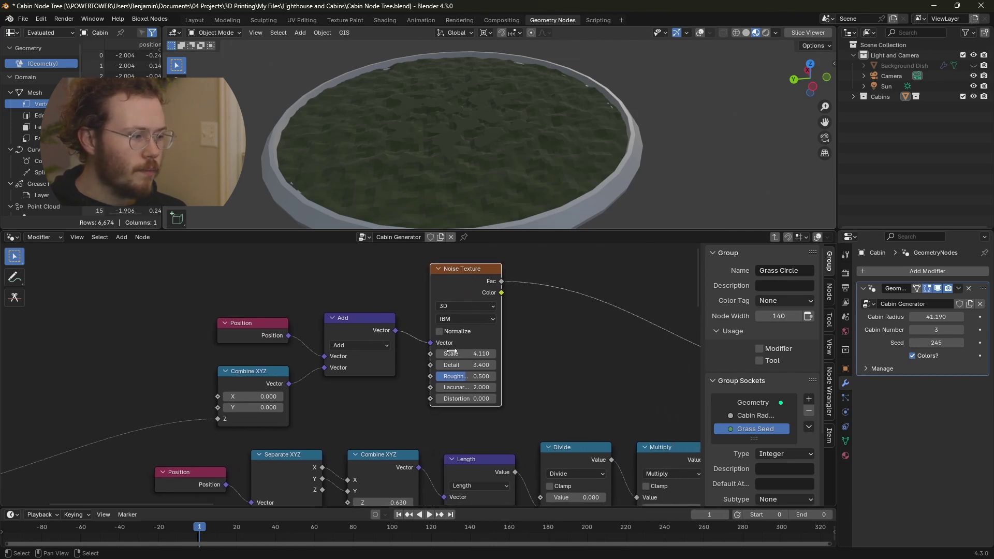
mouse_move(451, 353)
mouse_down()
mouse_move(416, 353)
mouse_move(466, 352)
mouse_up()
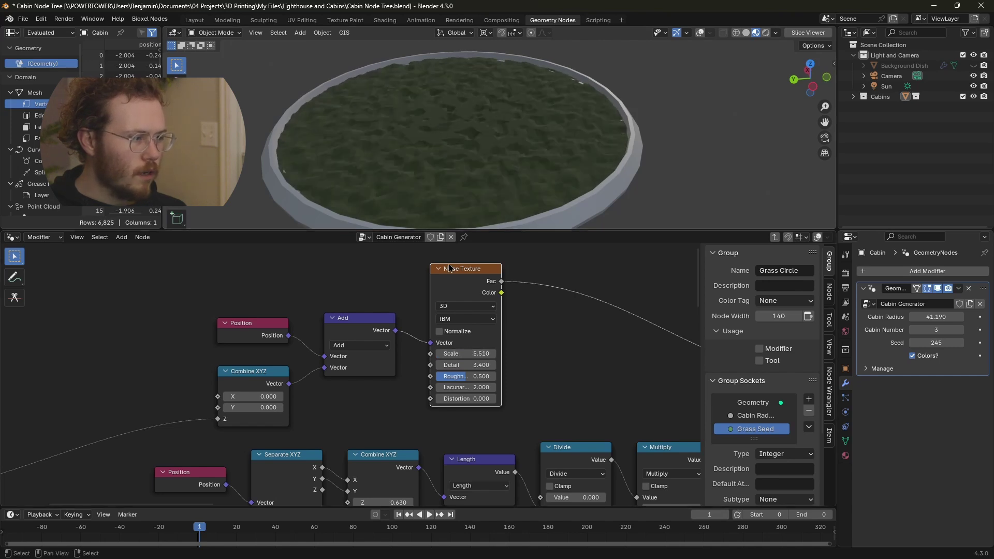
key(ctrl+z)
middle_drag(473, 353, 409, 361)
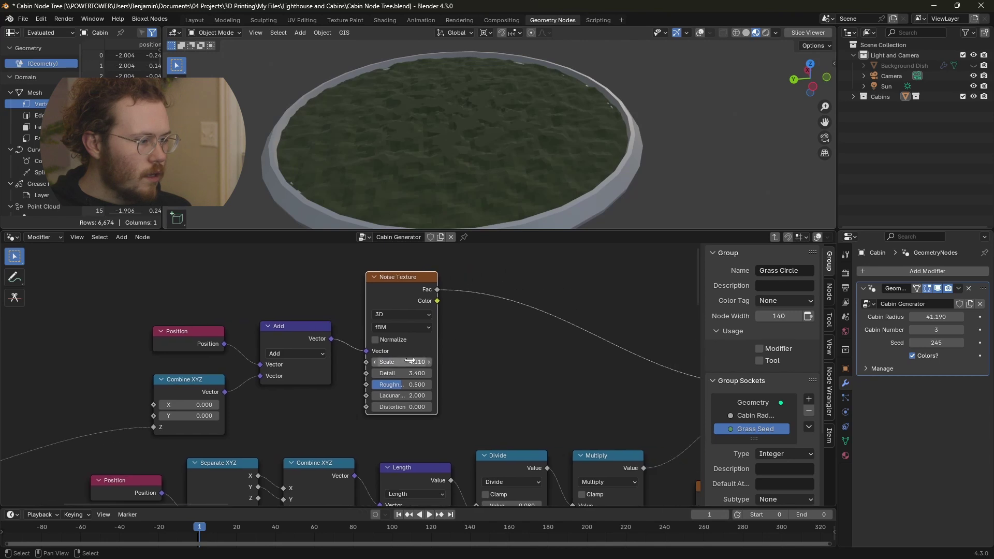
drag(409, 362, 467, 362)
Examine how the noise branch and the Separate XYZ, Combine XYZ, Length, Divide and Multiply chain feed the shared Multiply node.
scroll(292, 359, down, 1)
scroll(291, 360, up, 1)
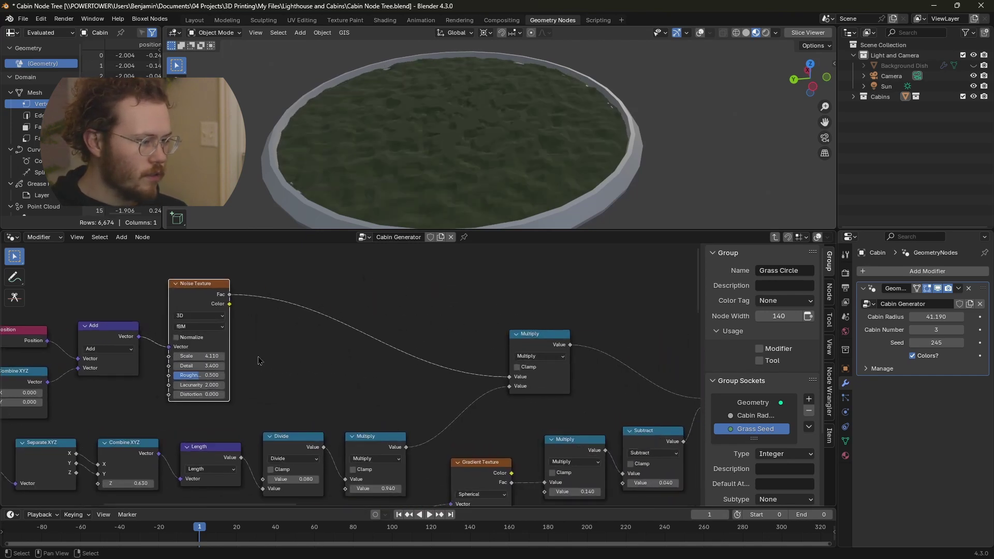
middle_drag(262, 355, 389, 336)
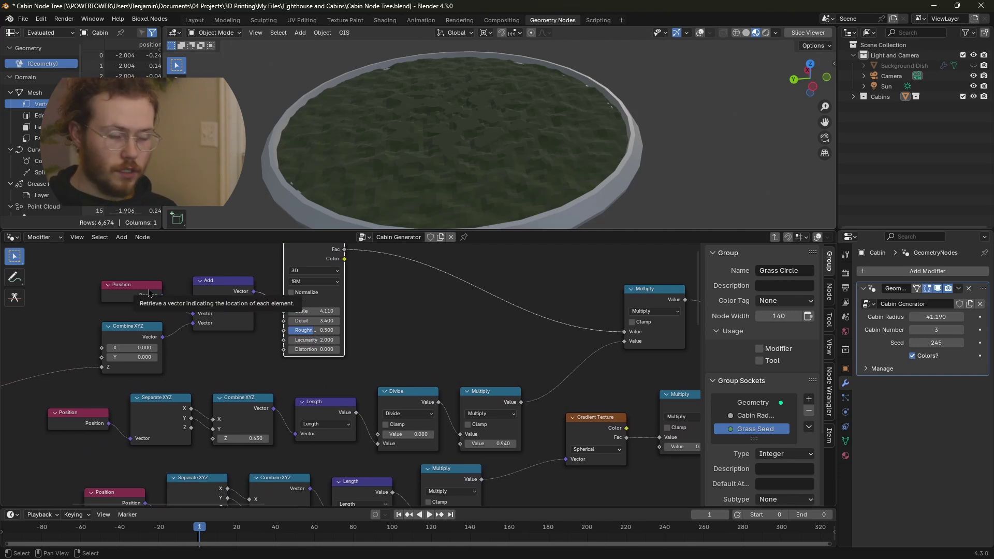
scroll(223, 385, down, 4)
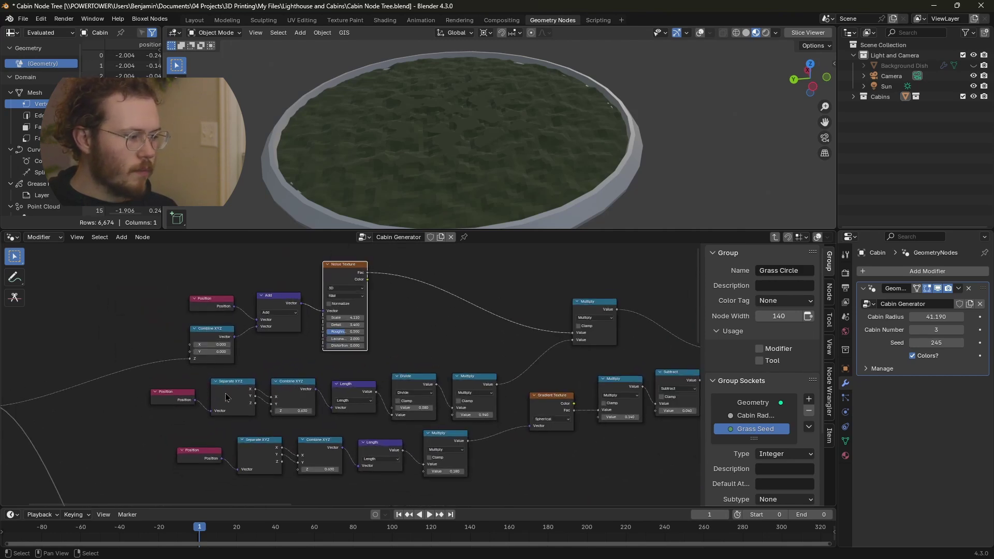
scroll(225, 397, up, 2)
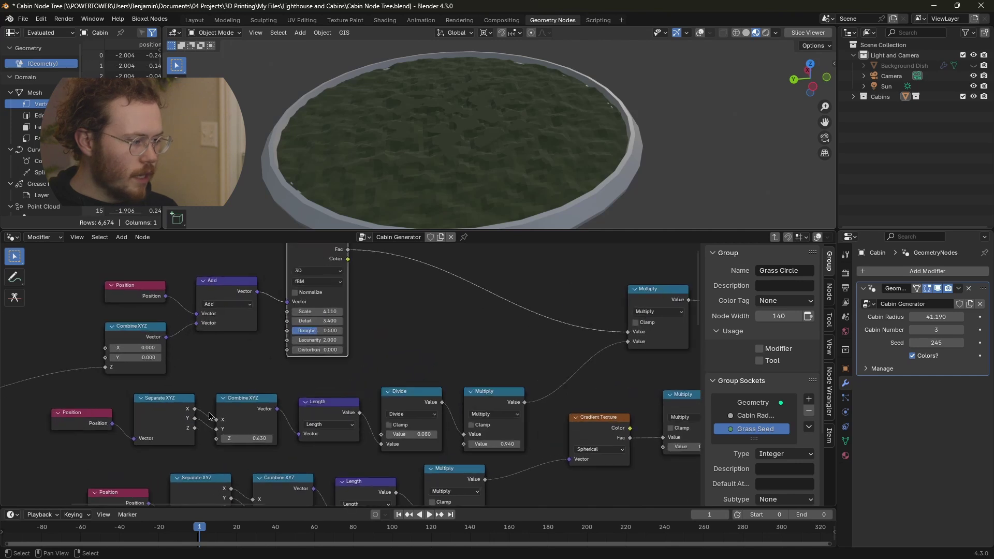
scroll(210, 416, up, 2)
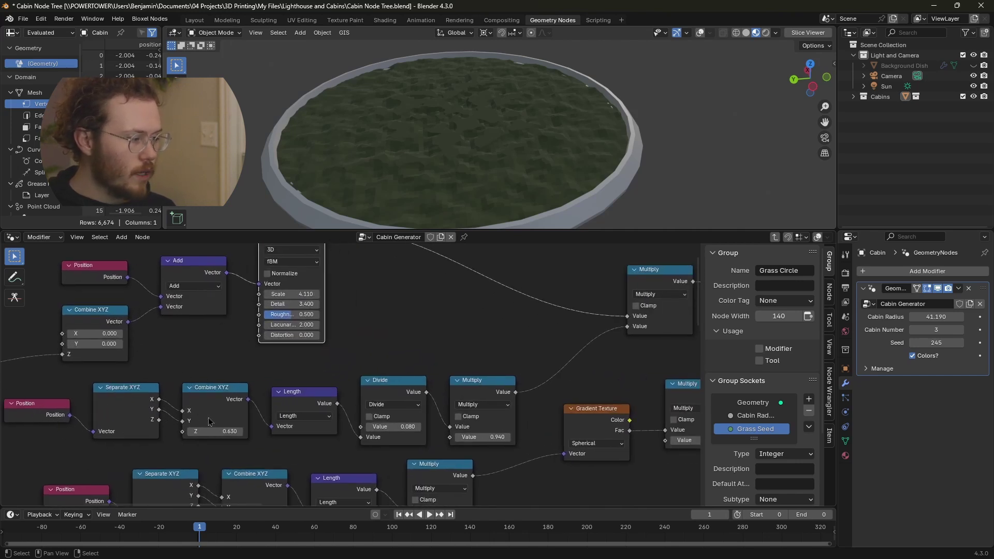
middle_drag(254, 418, 341, 423)
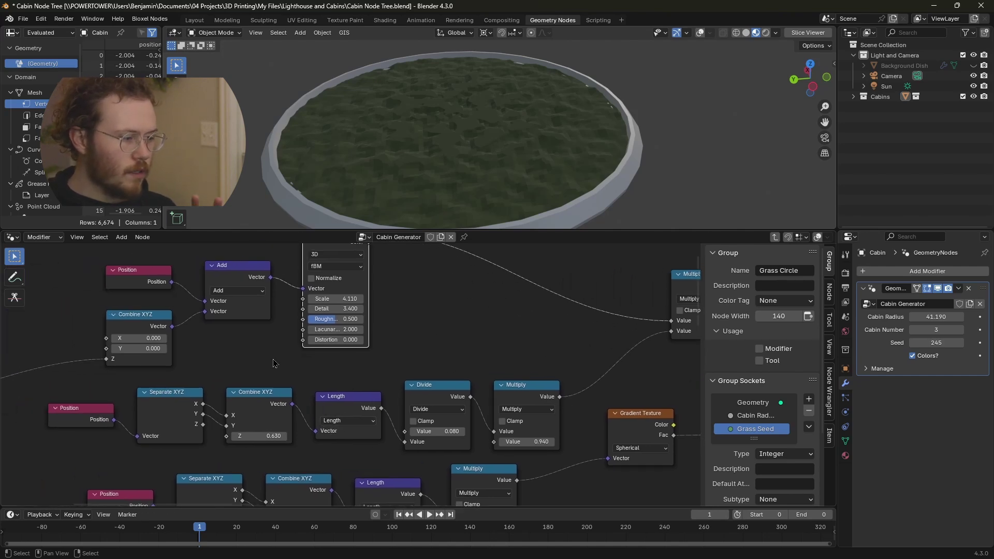
scroll(341, 362, down, 3)
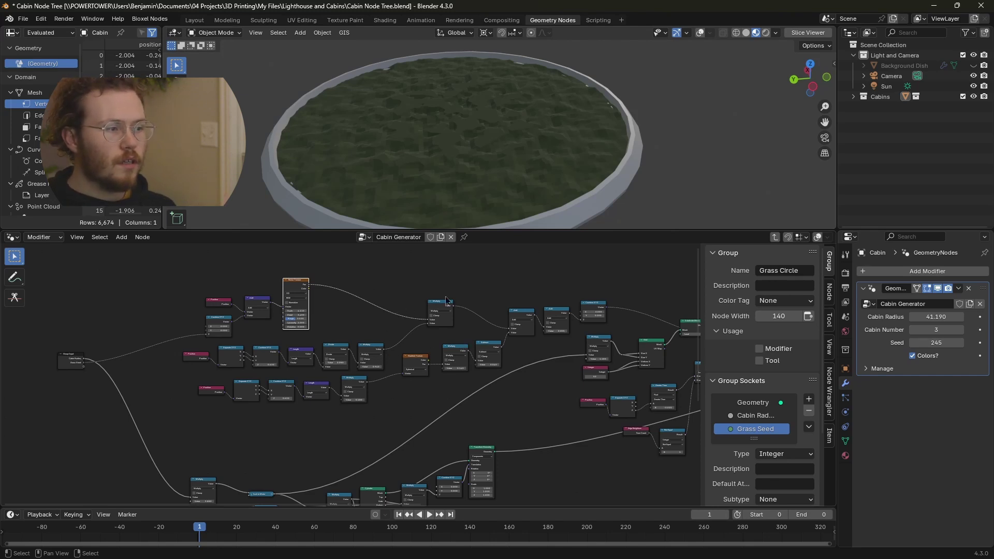
Preview the Subdivide Mesh node's output in the 3D viewport as a wireframe and view the grid at an angle.
middle_drag(401, 374, 233, 376)
scroll(560, 343, up, 4)
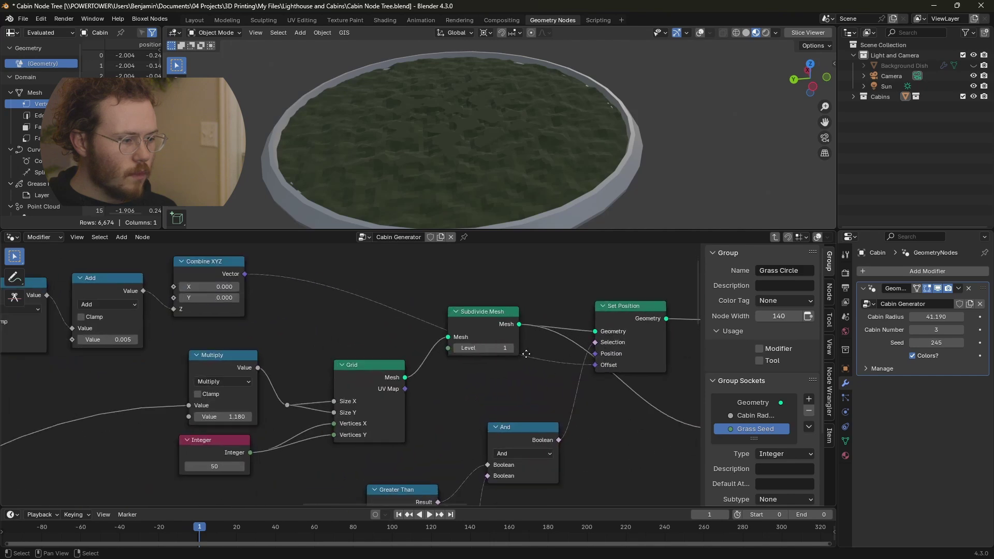
middle_drag(435, 346, 394, 347)
scroll(392, 348, up, 1)
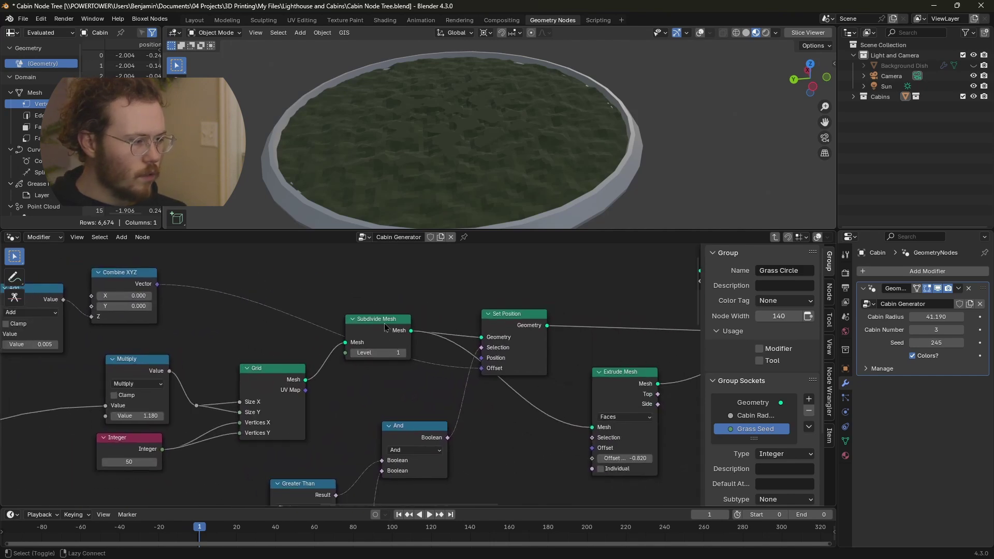
ctrl+shift+click(392, 348)
key(shift+z)
mouse_move(503, 175)
middle_down()
mouse_move(442, 163)
mouse_move(483, 158)
middle_up()
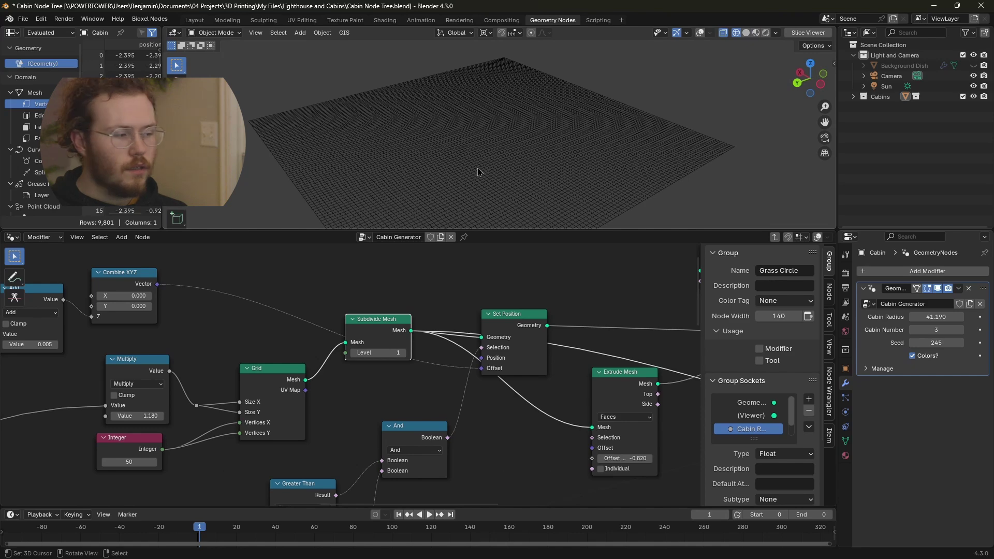
Examine the Noise Texture branch and the Position, Separate XYZ, Combine XYZ and Length nodes beneath it.
scroll(238, 321, down, 5)
scroll(181, 329, up, 5)
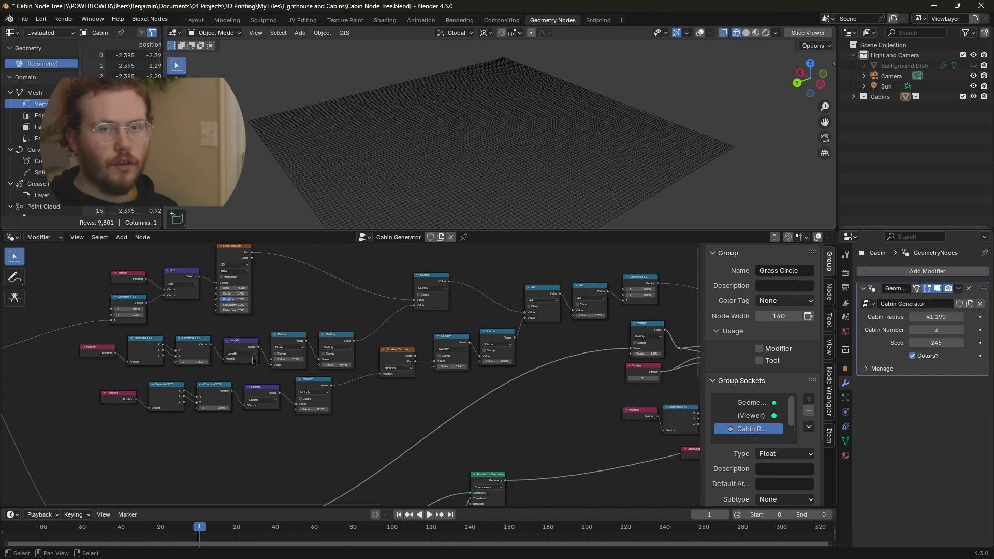
scroll(120, 348, up, 3)
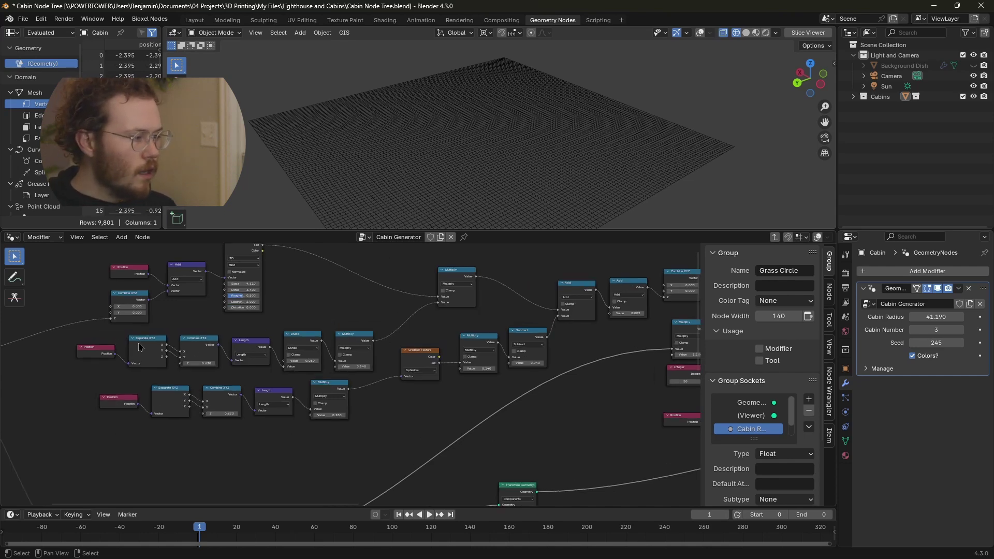
middle_drag(195, 368, 155, 440)
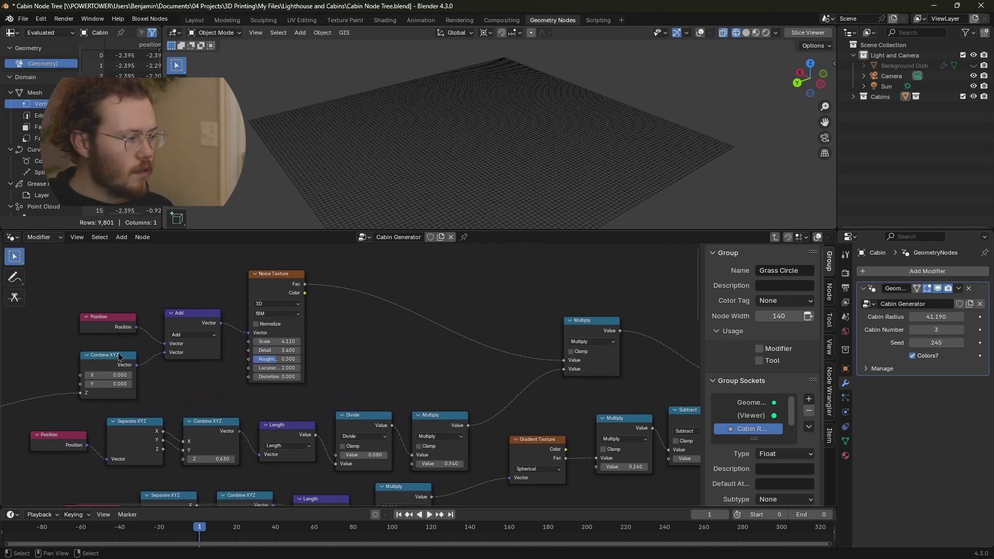
middle_drag(122, 356, 167, 376)
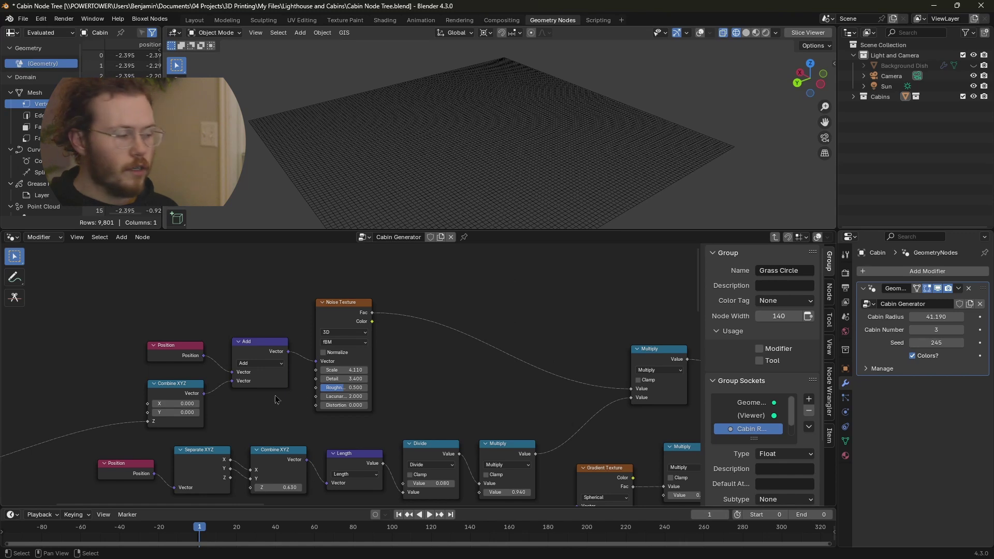
middle_drag(274, 396, 212, 333)
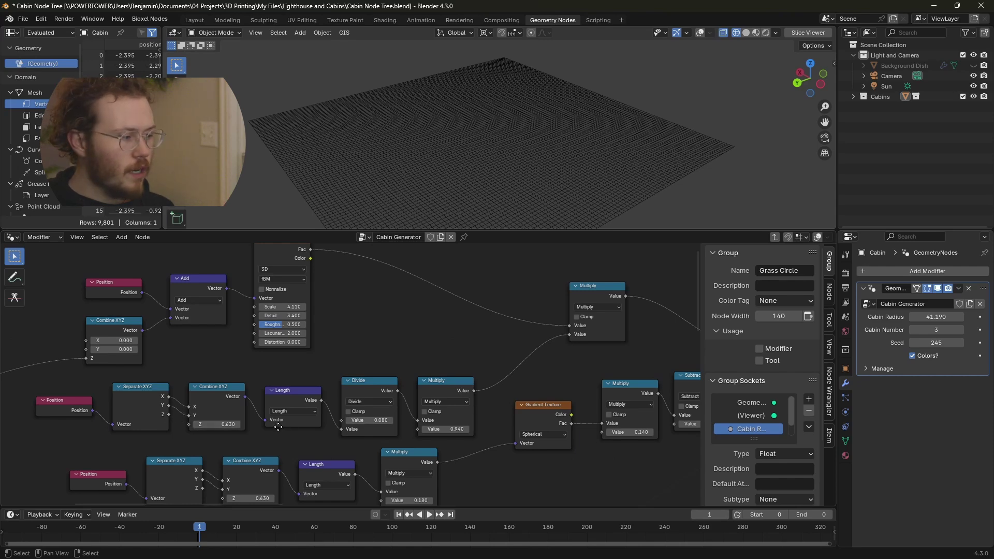
middle_drag(282, 428, 253, 426)
mouse_move(253, 421)
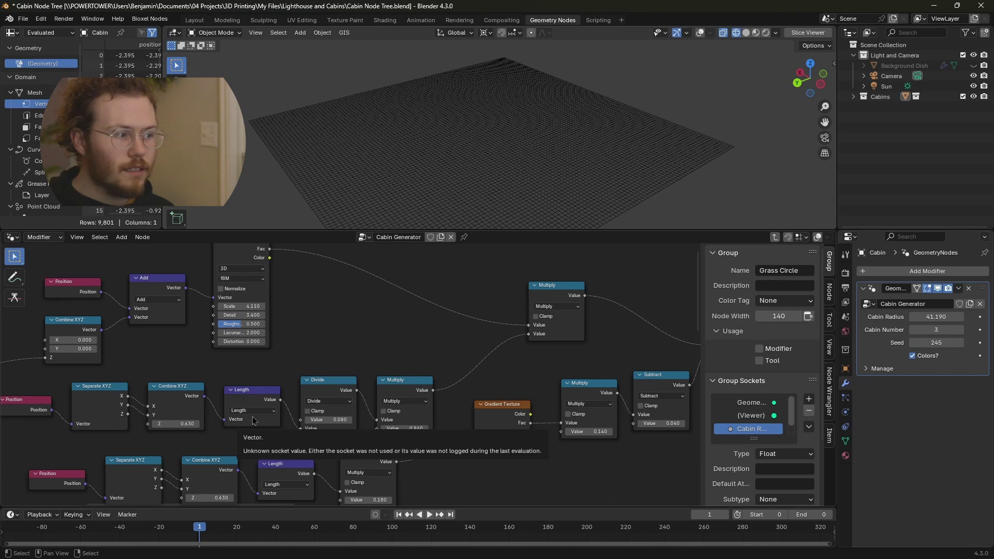
Show the viewport overlays to locate the grid's origin from a higher angle, and hide them again.
middle_drag(487, 145, 477, 166)
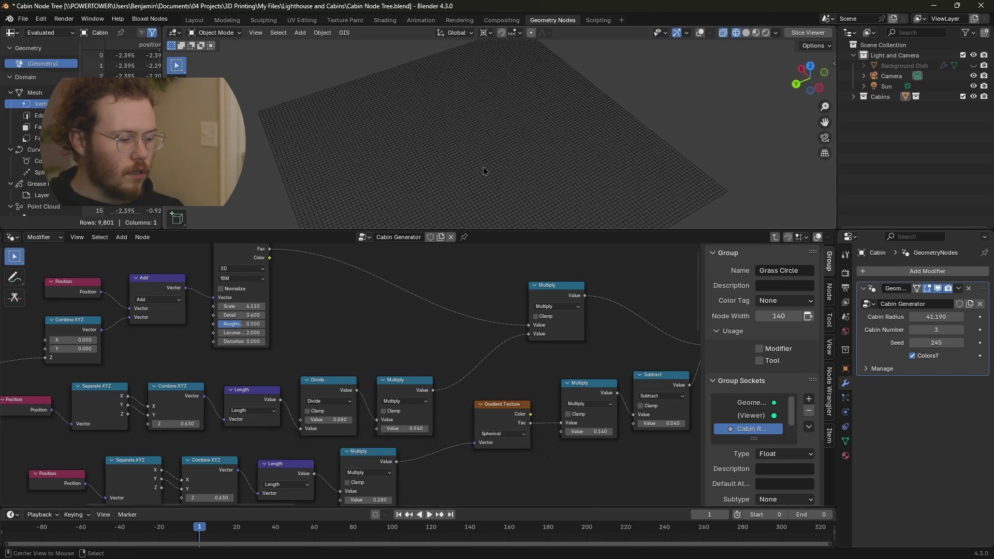
key(shift+alt+z)
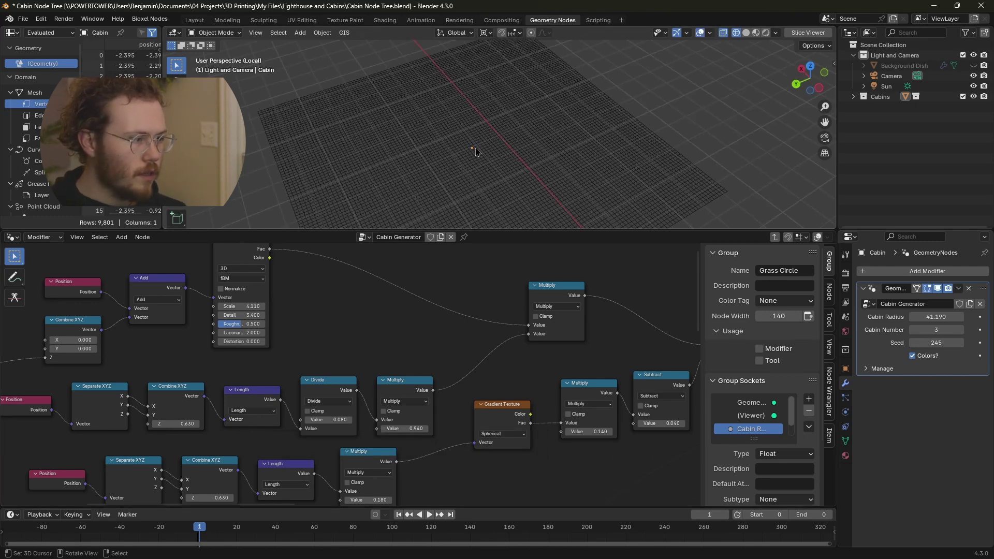
middle_drag(475, 147, 471, 171)
key(shift+alt+z)
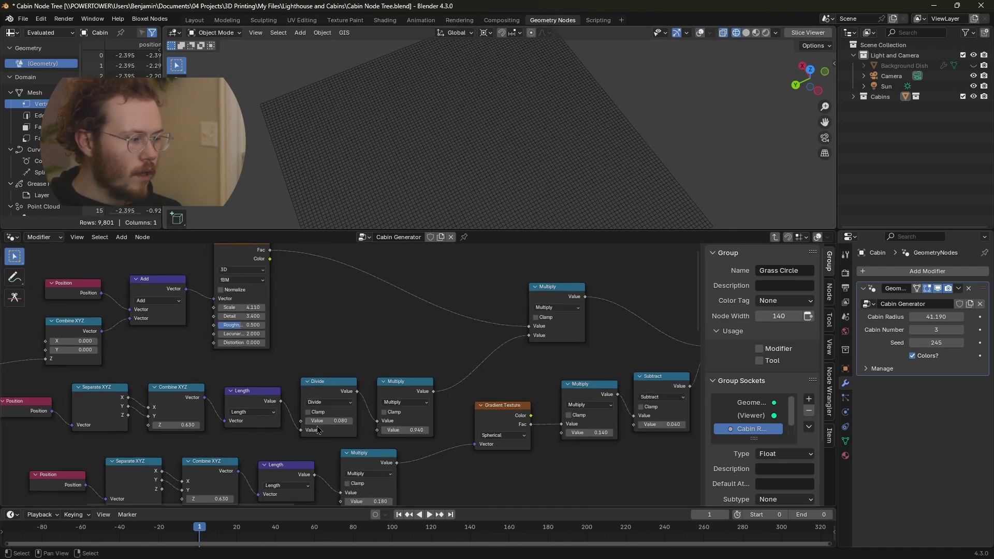
Examine how the Length output passes through Divide and Multiply into the Multiply node shared with the noise.
middle_drag(348, 381, 285, 356)
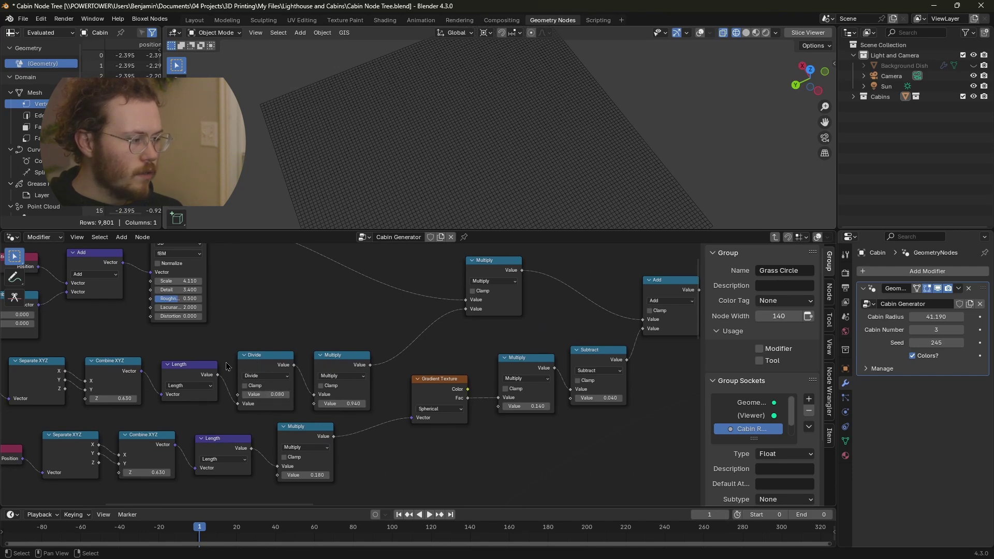
scroll(275, 370, up, 2)
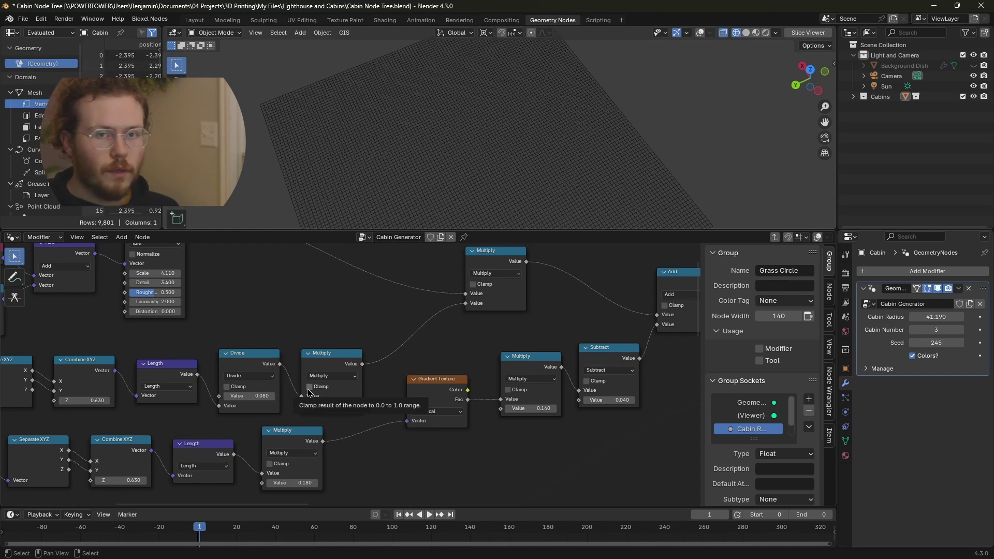
scroll(311, 394, down, 4)
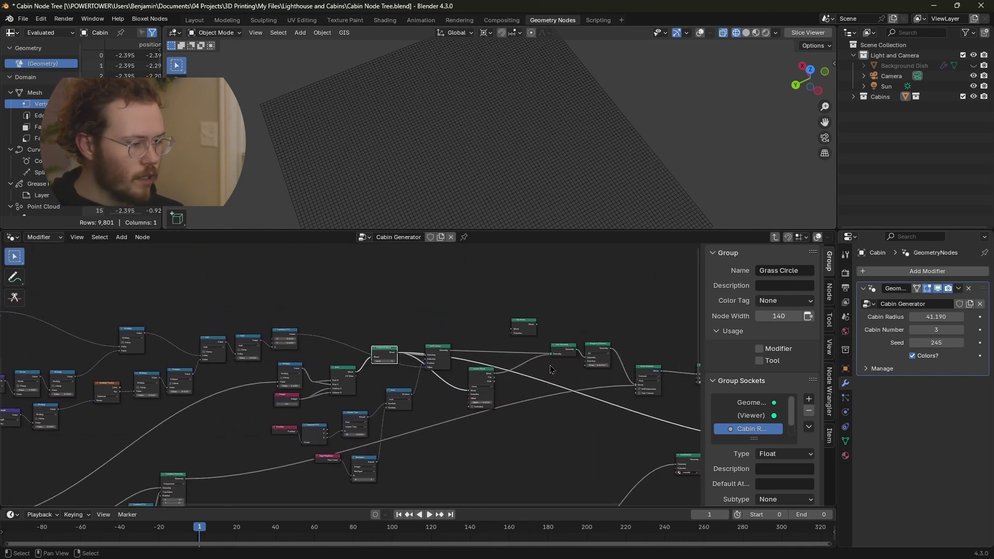
scroll(286, 391, up, 4)
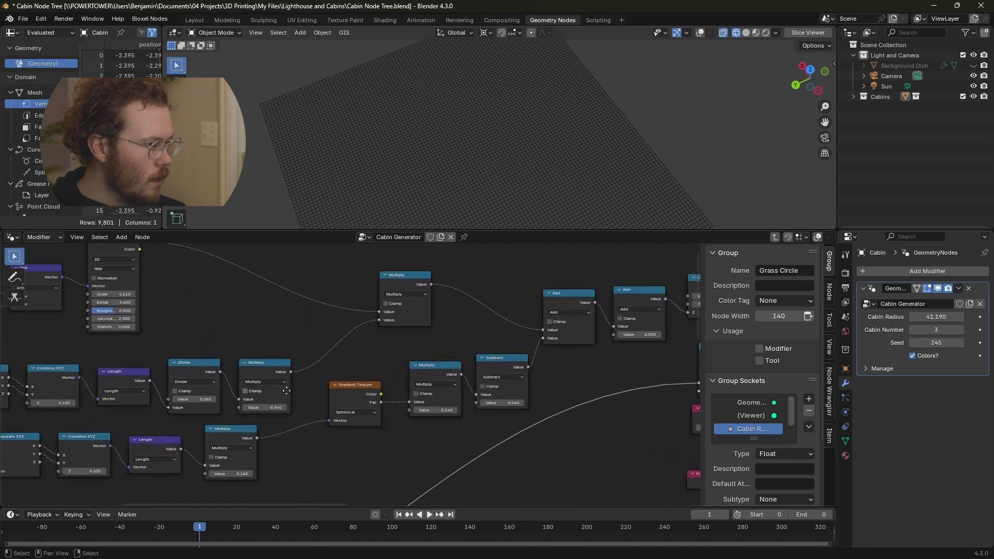
middle_drag(287, 391, 352, 377)
middle_drag(473, 355, 507, 407)
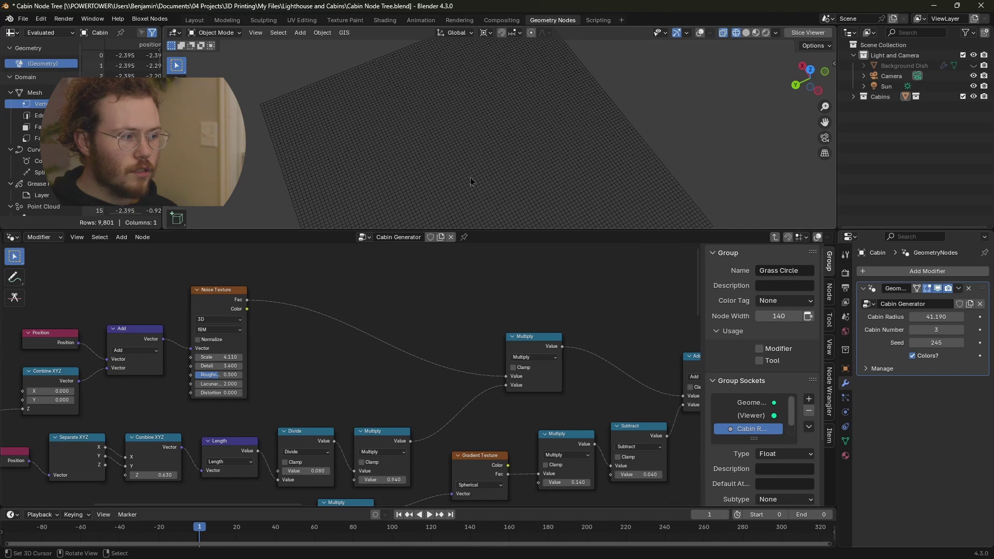
Preview the final Join Geometry node's output in solid shading and view the circular grass terrain up close at an angle.
scroll(269, 336, down, 3)
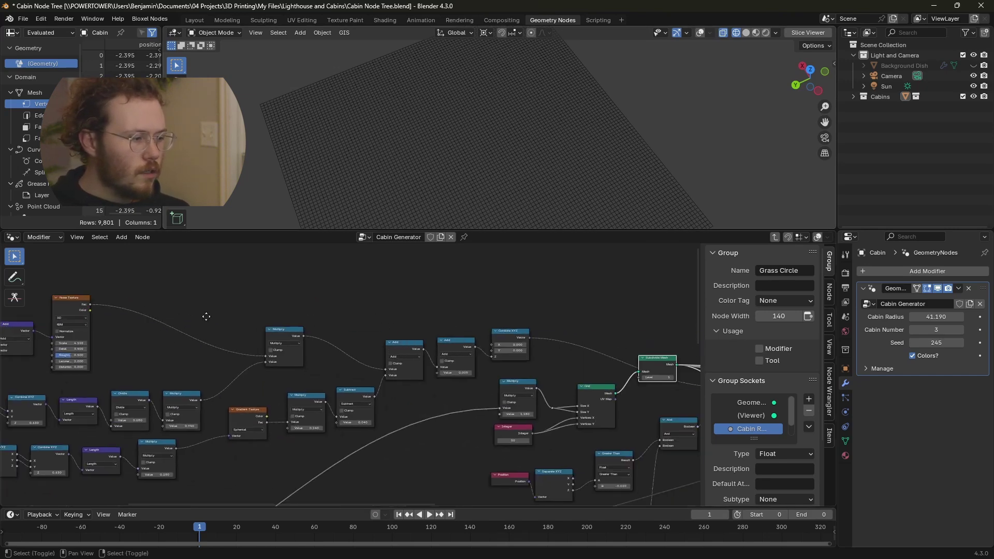
middle_drag(269, 342, 152, 327)
middle_drag(529, 349, 78, 342)
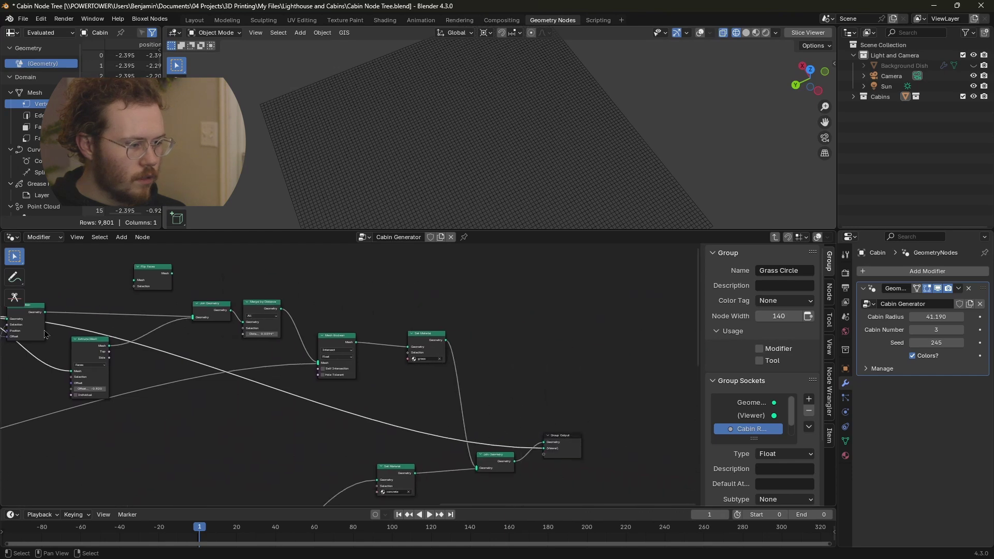
ctrl+shift+click(501, 462)
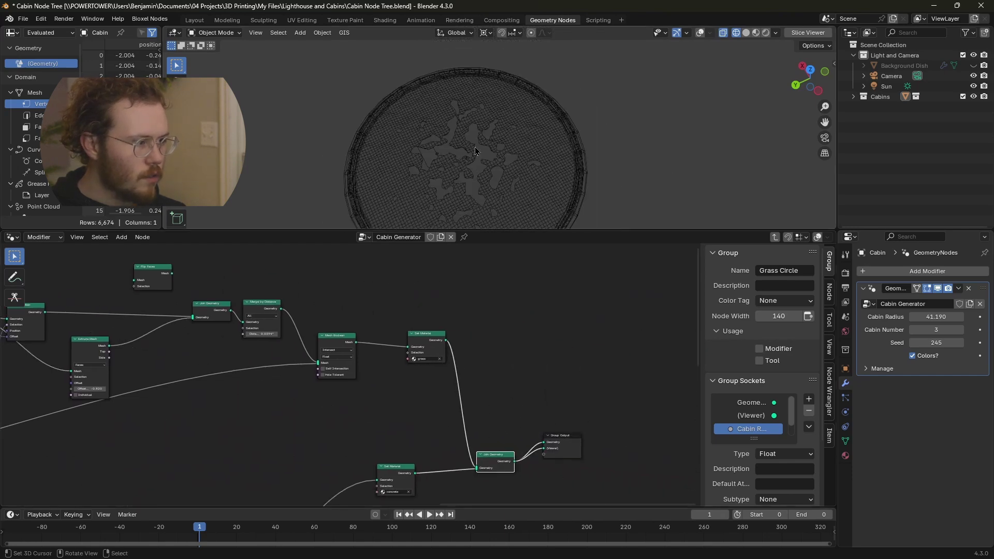
key(shift+z)
mouse_move(446, 163)
middle_down()
mouse_move(504, 124)
mouse_move(466, 140)
middle_up()
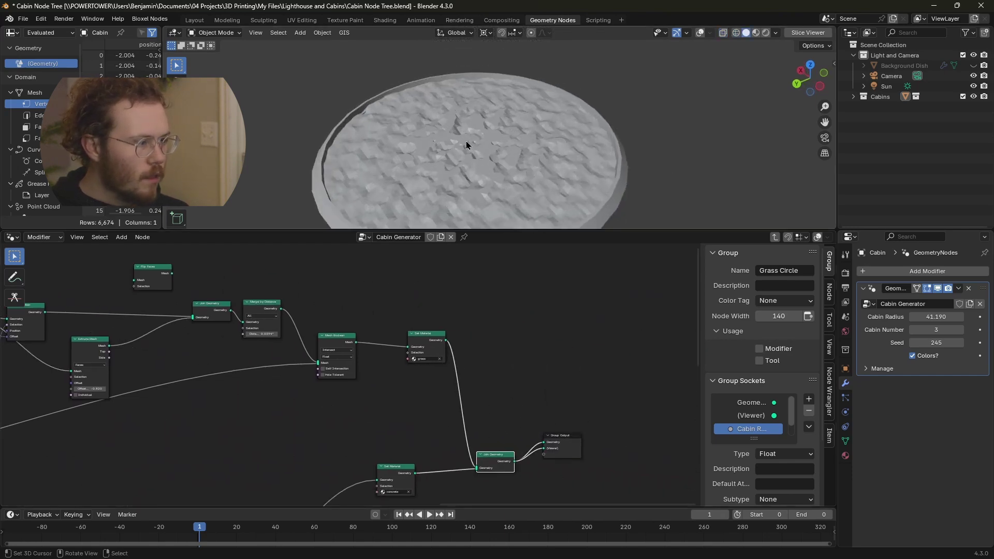
scroll(327, 141, up, 3)
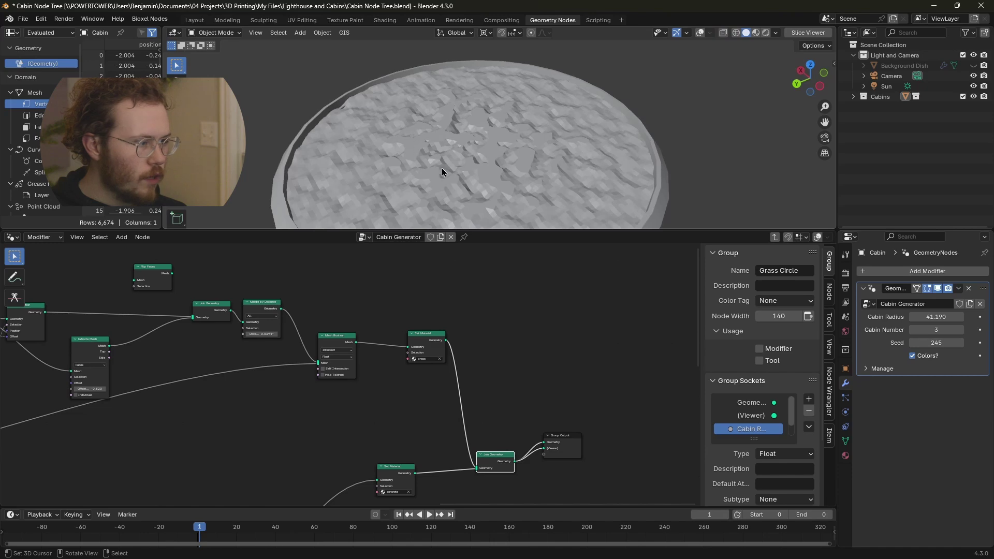
Examine the lower Position, Separate XYZ, Combine XYZ, Length and Multiply chain that feeds the Gradient Texture.
middle_drag(10, 339, 384, 345)
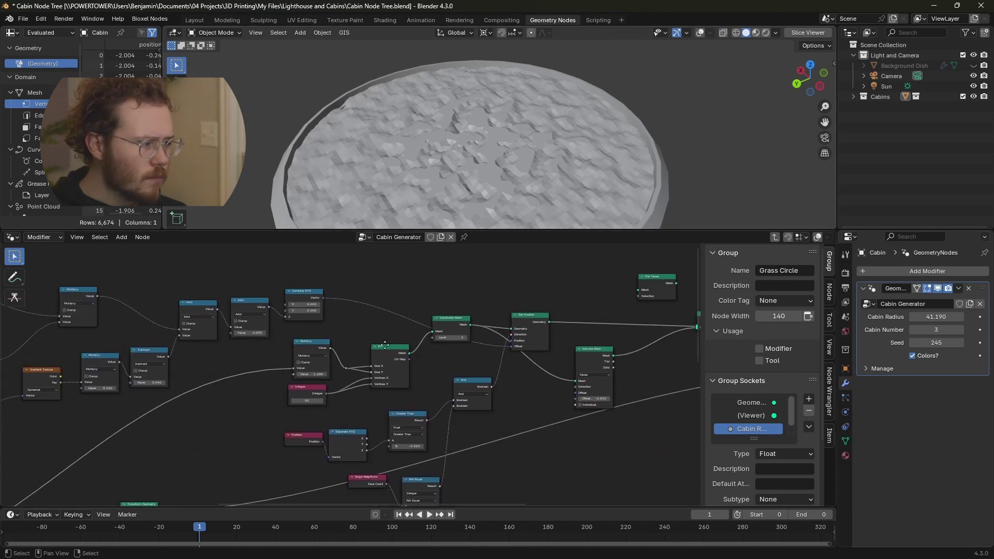
ctrl+scroll(393, 345, left, 10)
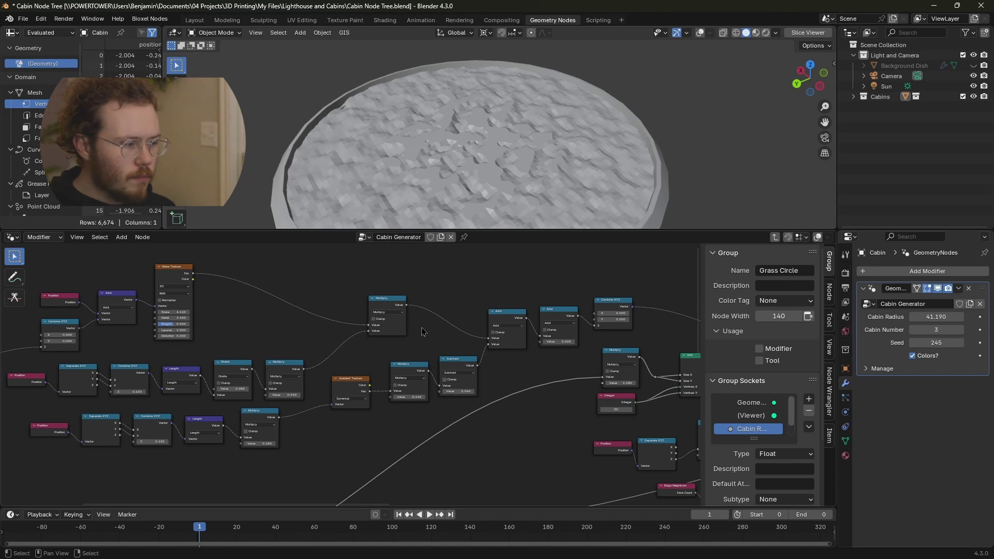
ctrl+scroll(162, 437, left, 1)
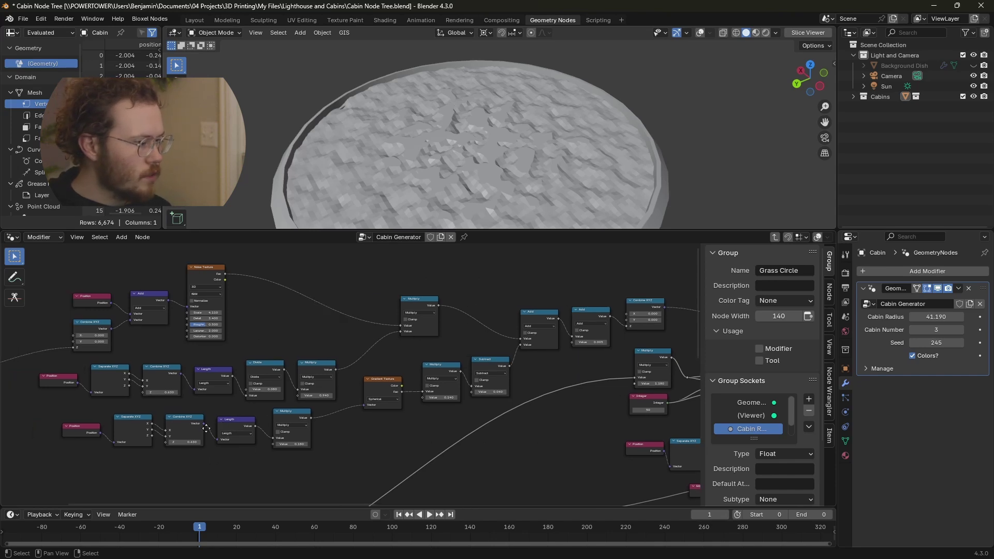
scroll(330, 415, up, 2)
middle_drag(330, 416, 89, 425)
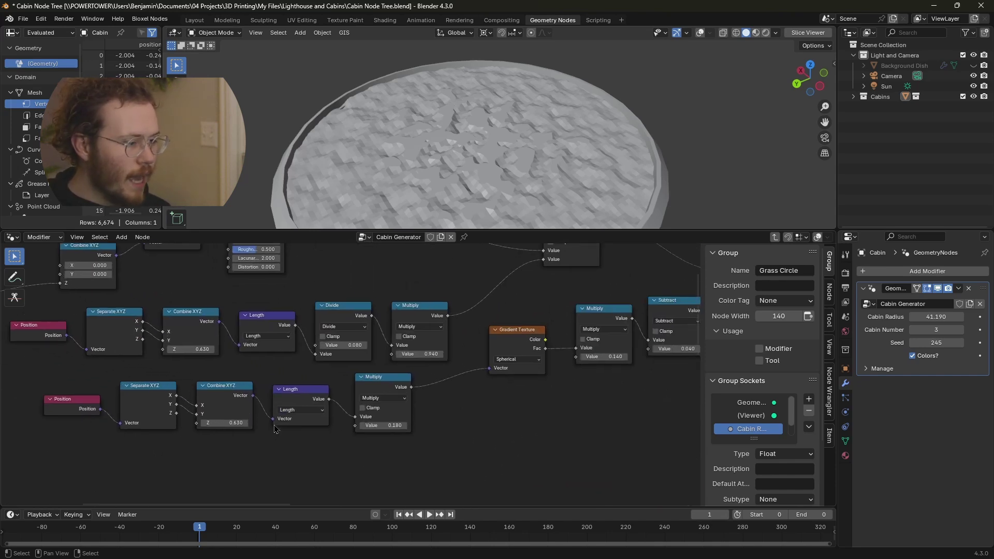
mouse_move(430, 422)
middle_down()
mouse_move(338, 430)
mouse_move(425, 416)
middle_up()
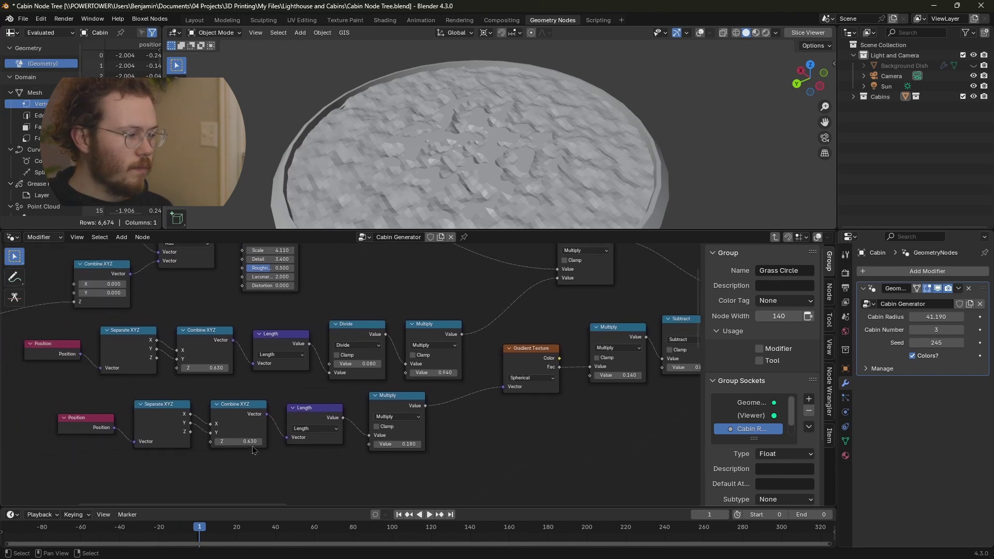
mouse_move(413, 438)
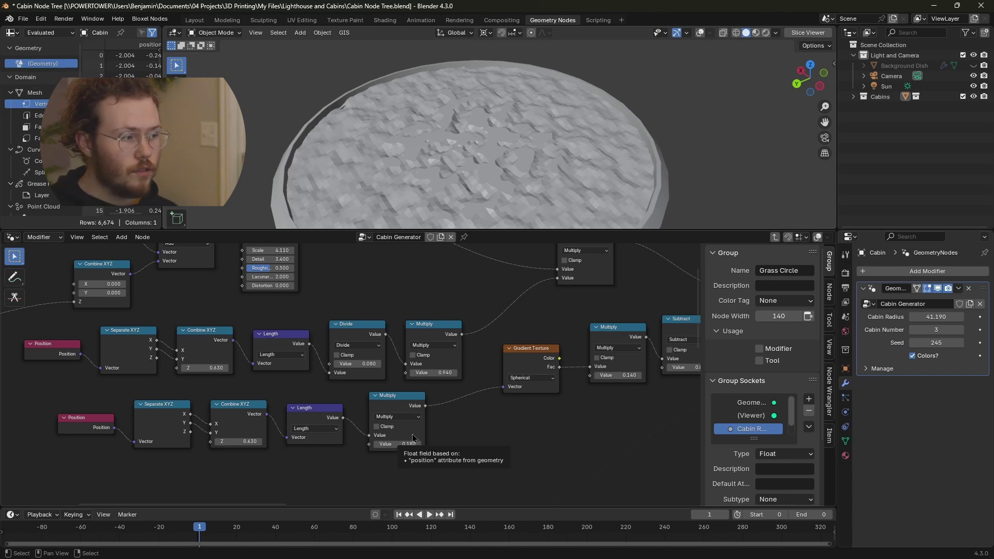
Examine how the spherical Gradient Texture passes through Multiply and Subtract into the Add nodes before the Combine XYZ.
ctrl+scroll(414, 438, right, 8)
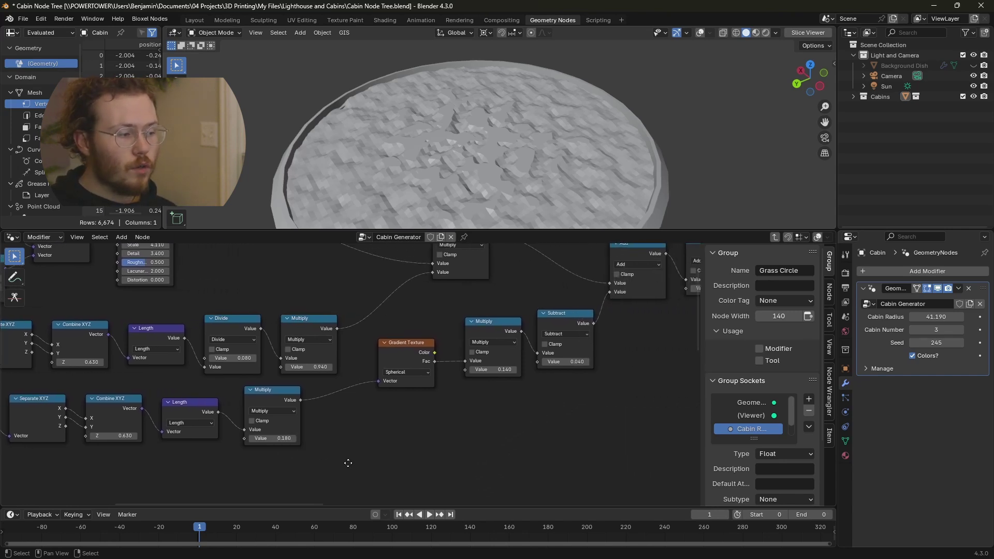
middle_drag(337, 396, 305, 432)
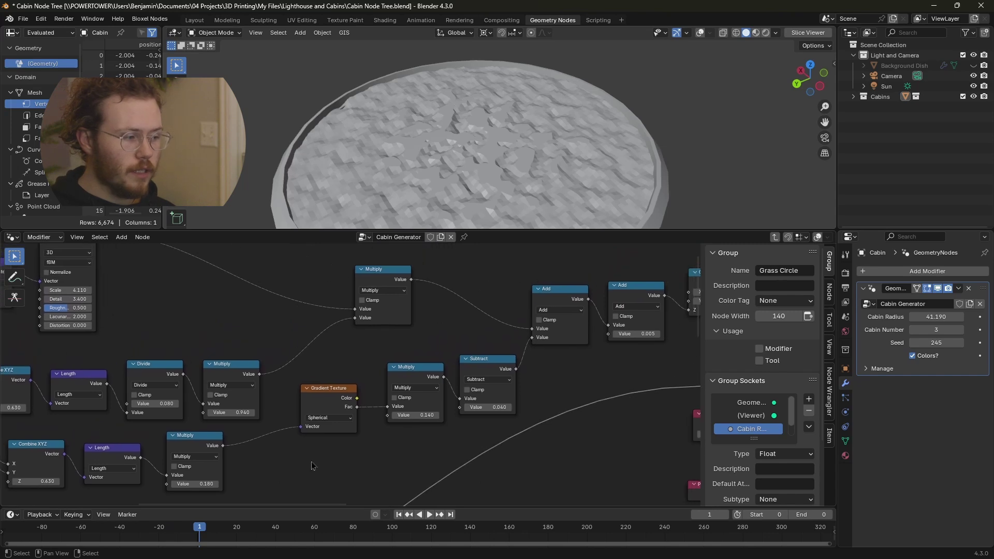
shift+scroll(312, 462, up, 1)
ctrl+scroll(383, 440, right, 3)
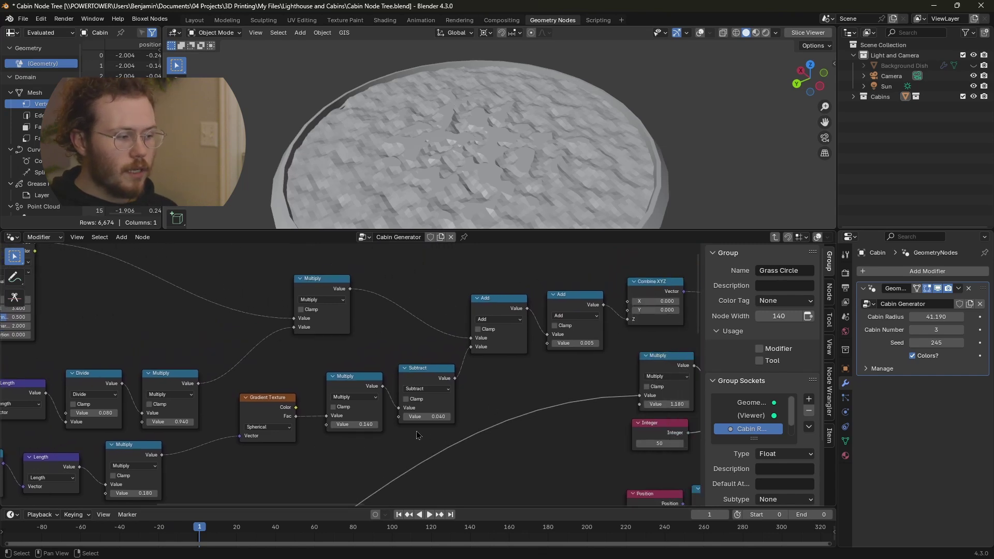
ctrl+scroll(427, 420, right, 2)
scroll(355, 449, up, 2)
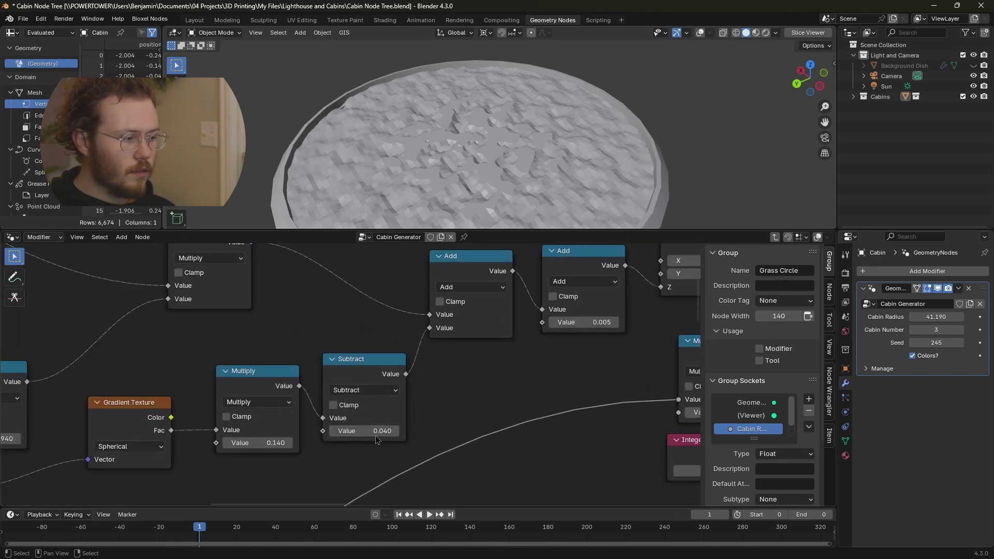
scroll(426, 354, down, 1)
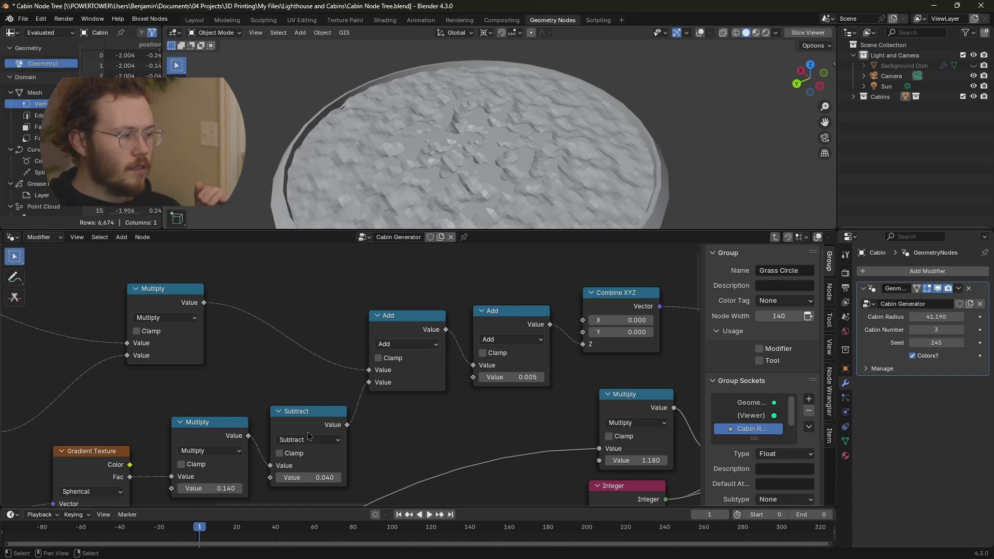
scroll(309, 437, down, 1)
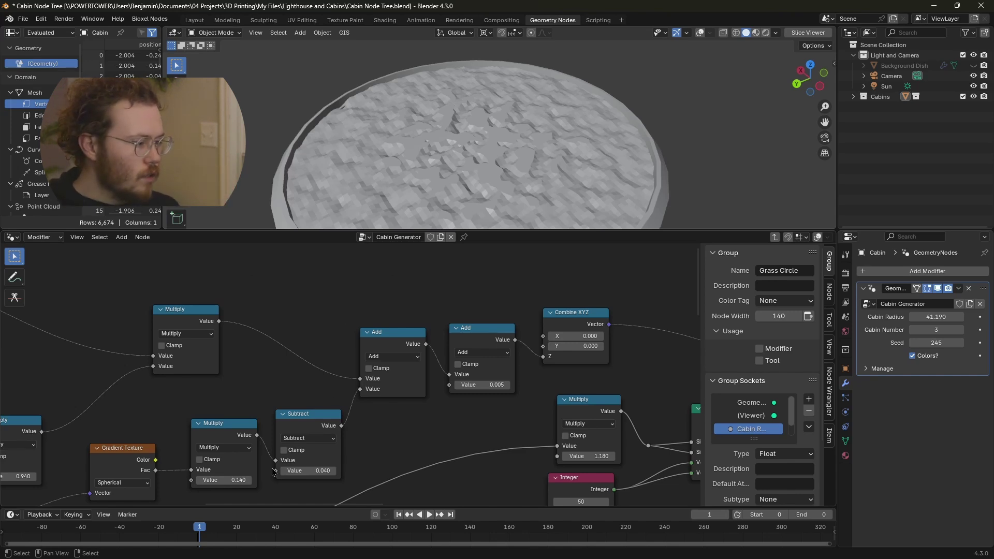
drag(238, 480, 212, 480)
Mute the Mesh Boolean node between Merge by Distance and the grass Set Material node.
scroll(442, 342, down, 3)
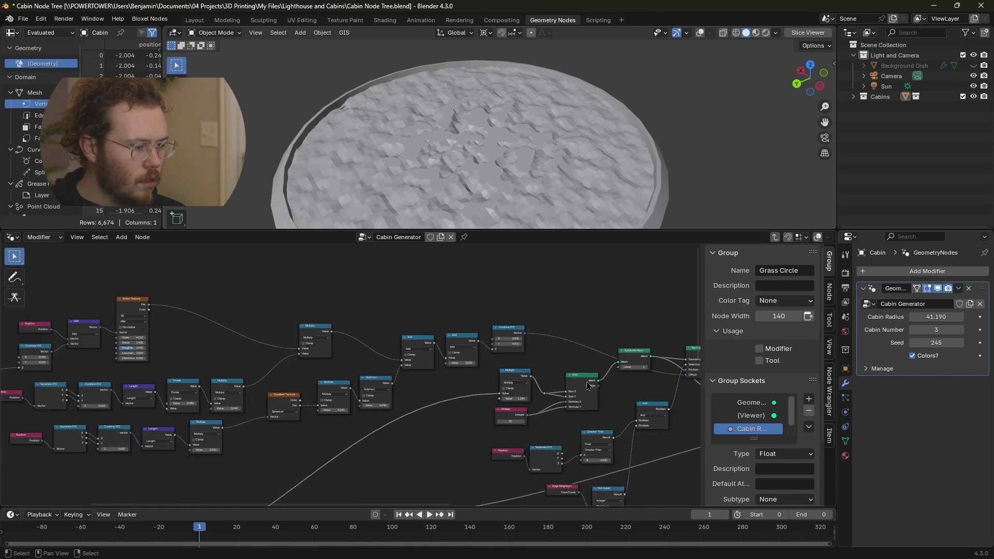
middle_drag(589, 386, 292, 390)
scroll(293, 389, up, 3)
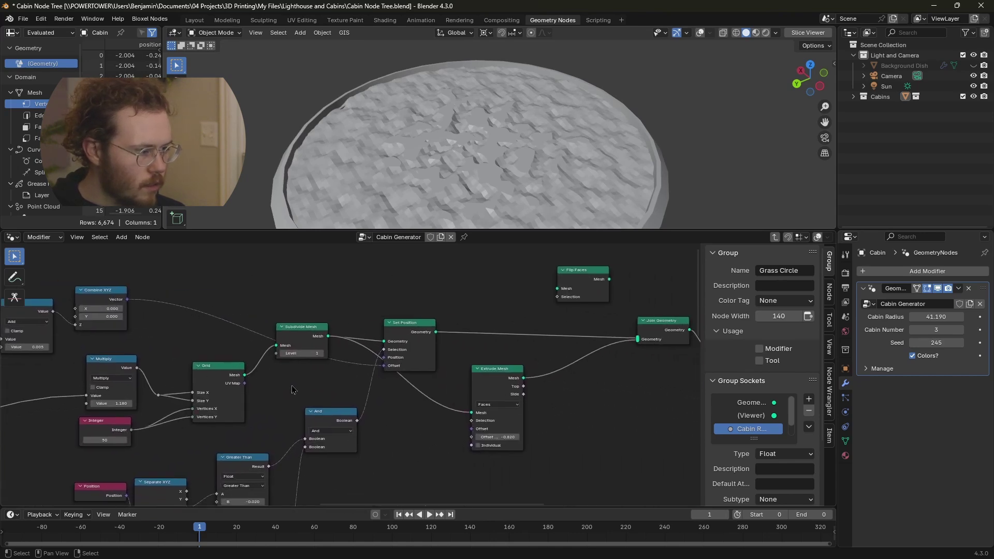
middle_drag(425, 391, 514, 336)
scroll(212, 378, down, 2)
scroll(514, 335, up, 3)
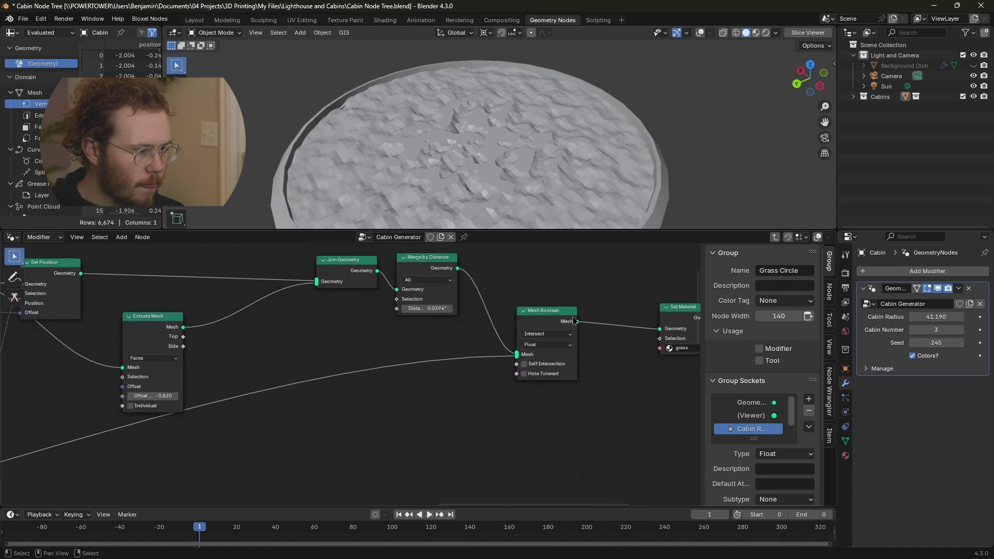
key(m)
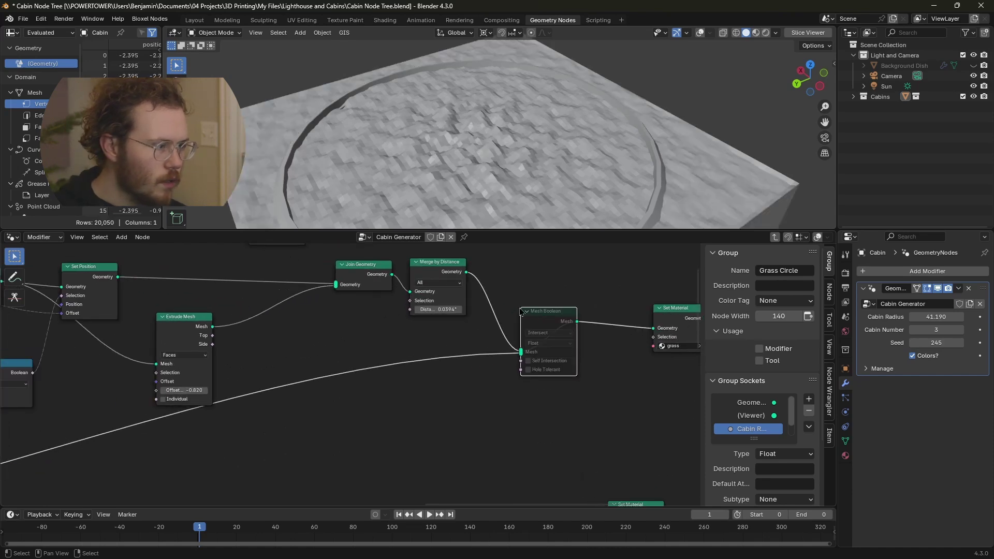
Try a Multiply value of 2.340 on the Gradient Texture's output, and undo the change.
middle_drag(270, 259, 695, 308)
scroll(321, 444, up, 2)
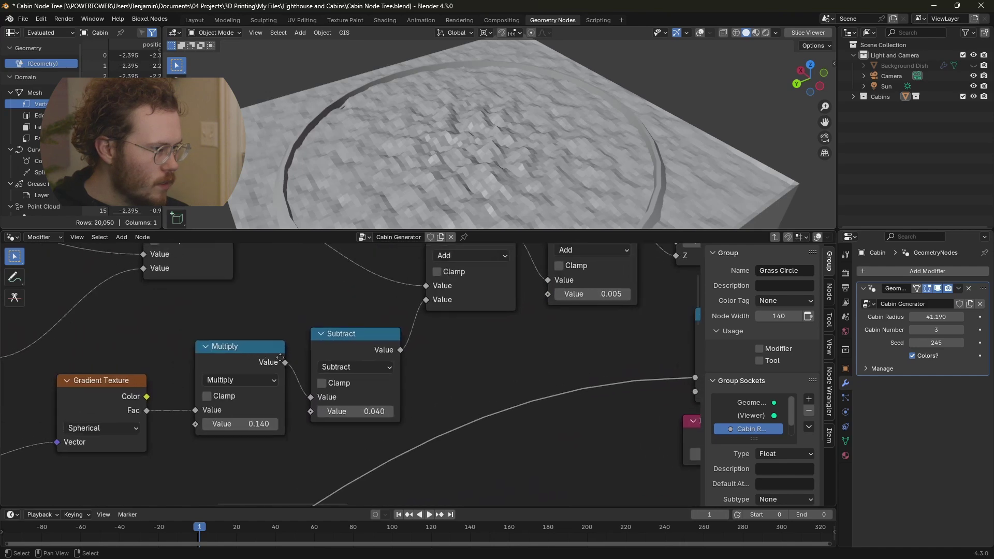
drag(321, 444, 455, 126)
drag(316, 444, 243, 445)
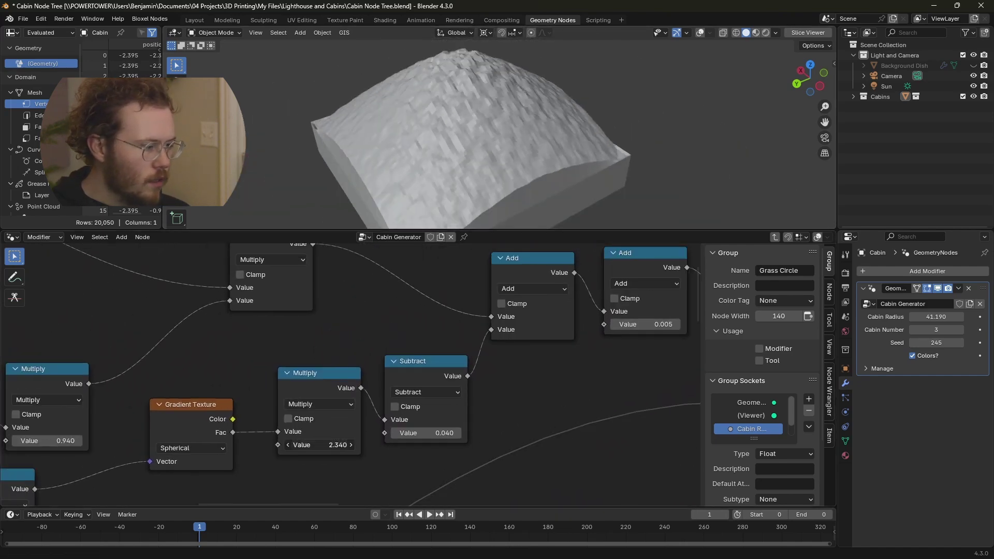
key(ctrl+z)
Try a different value on the Multiply node following Divide in the Length chain, and undo it.
middle_drag(186, 357, 466, 354)
key(ctrl+z)
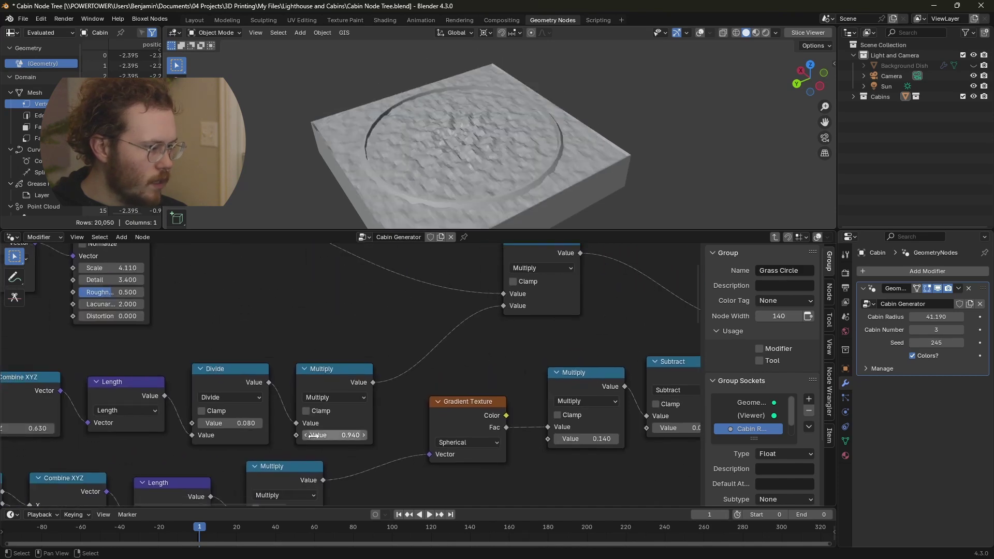
drag(331, 435, 466, 435)
key(ctrl+z)
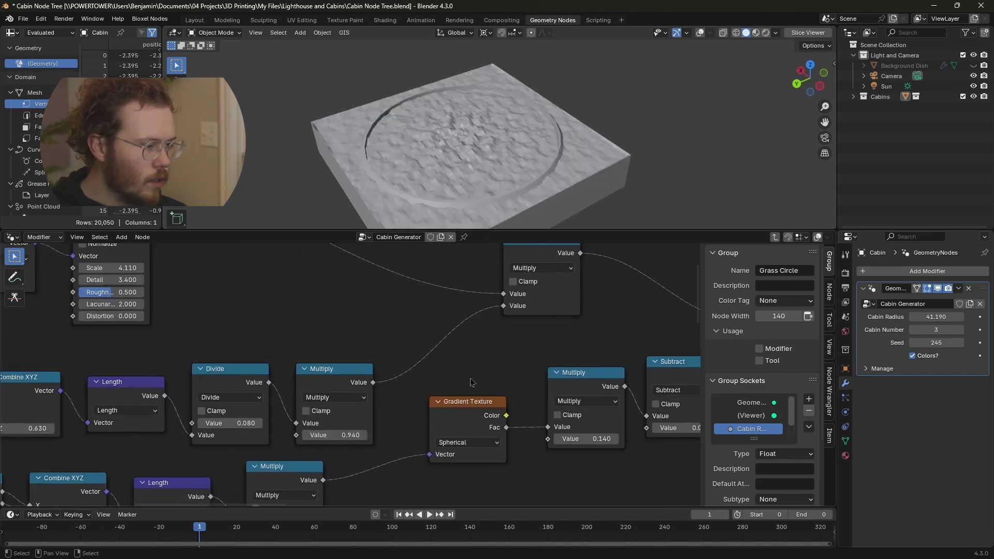
Try different Scale and Detail values on the Noise Texture, with Detail at 9.000.
middle_drag(476, 355, 807, 428)
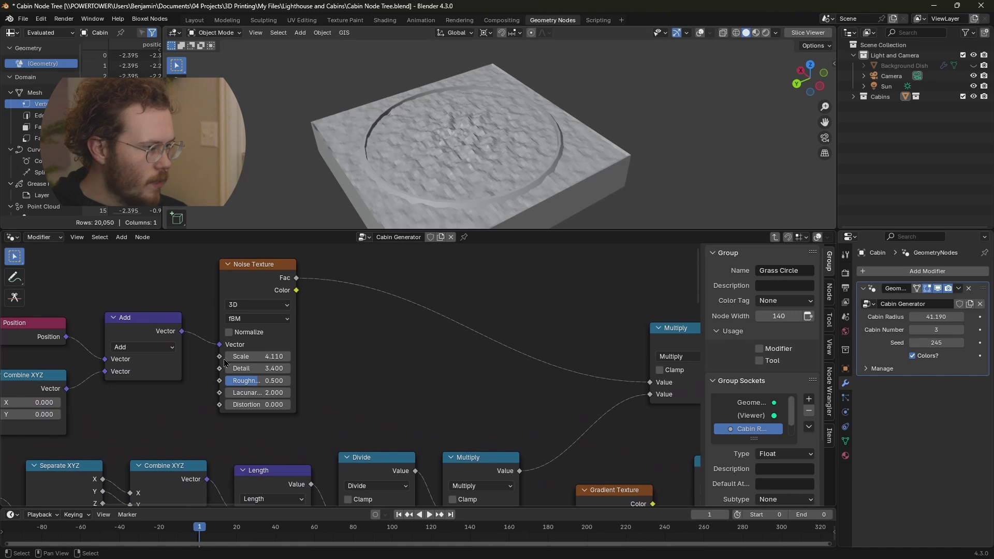
mouse_move(258, 357)
mouse_down()
mouse_move(280, 356)
mouse_move(241, 356)
mouse_up()
middle_drag(477, 374, 407, 354)
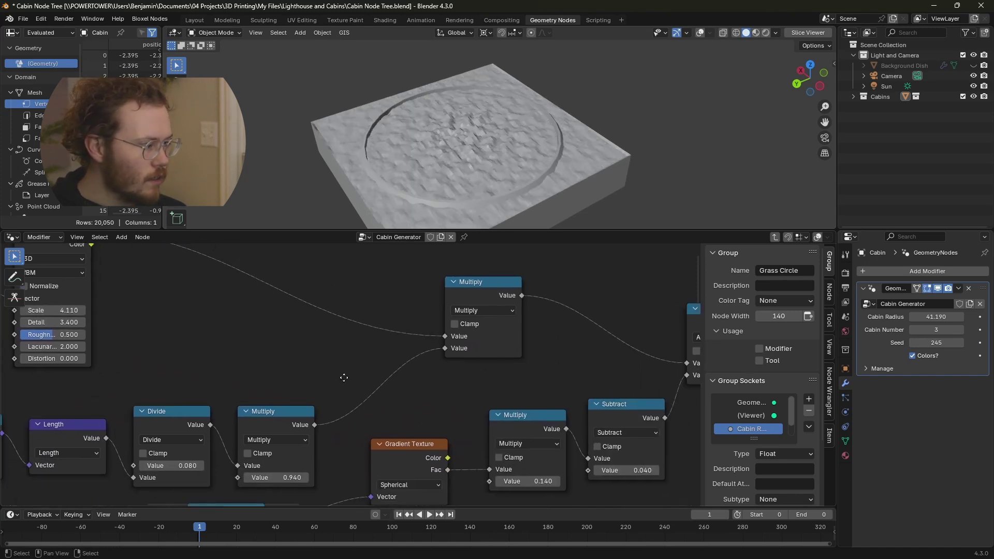
middle_drag(463, 418, 329, 391)
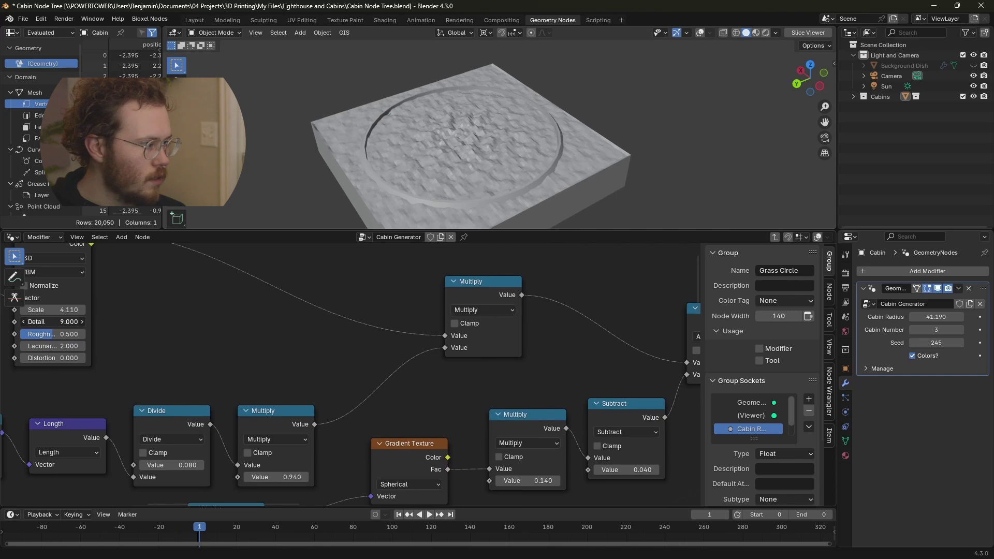
Examine the Subtract and Add node values and how they feed the Z input of Combine XYZ.
middle_drag(459, 398, 234, 368)
middle_drag(494, 324, 428, 317)
mouse_move(334, 443)
mouse_down()
mouse_move(308, 443)
mouse_move(331, 439)
mouse_up()
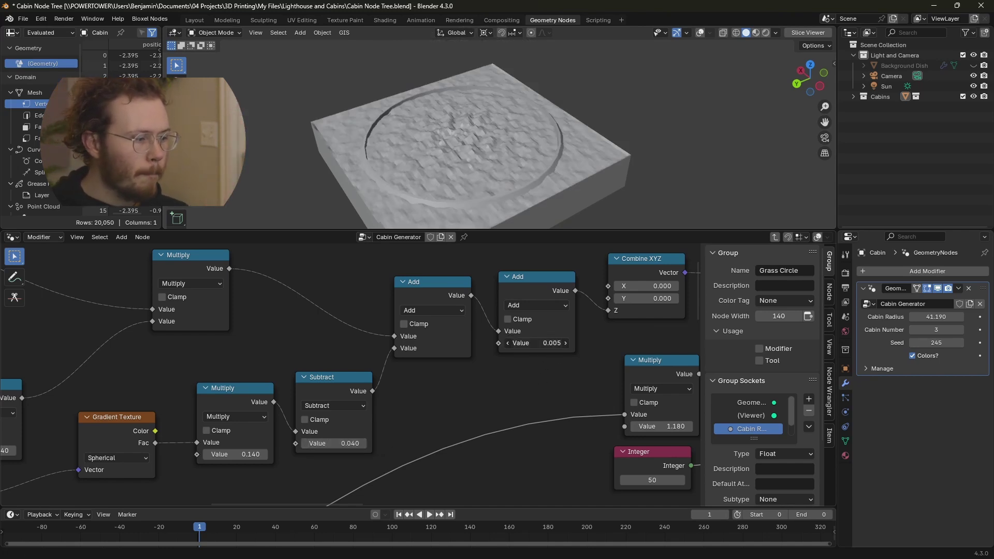
mouse_move(537, 343)
mouse_down()
mouse_move(564, 342)
mouse_move(537, 343)
mouse_up()
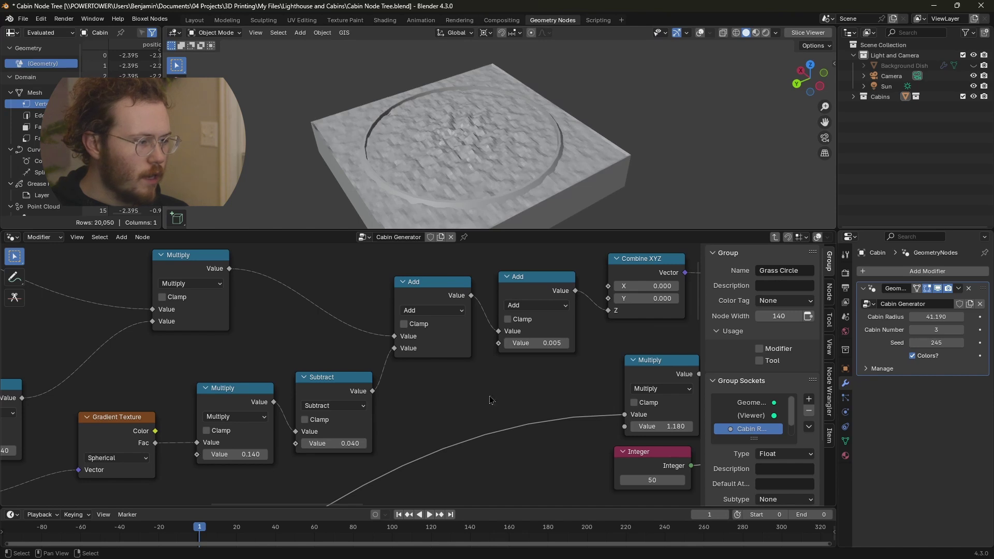
middle_drag(487, 171, 474, 154)
middle_drag(645, 283, 474, 311)
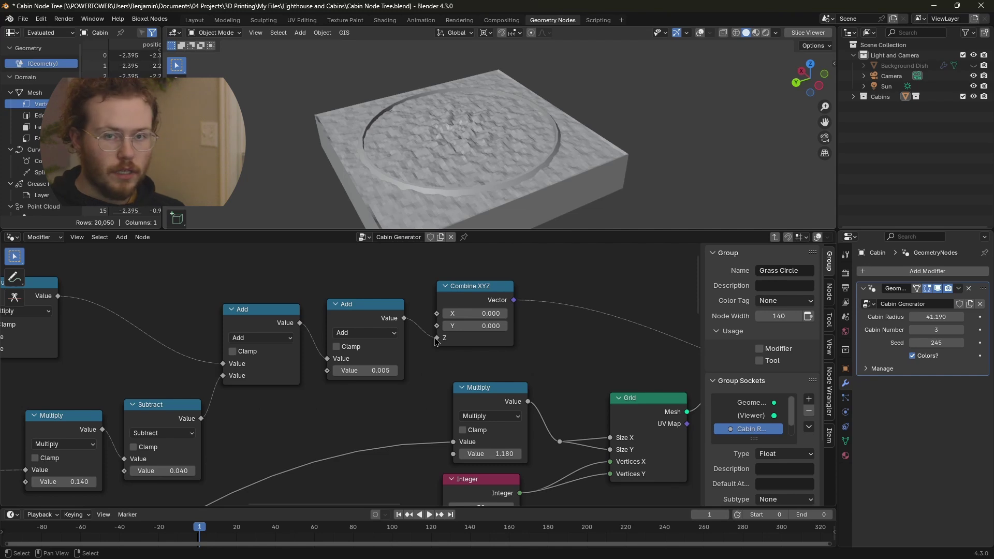
mouse_move(436, 342)
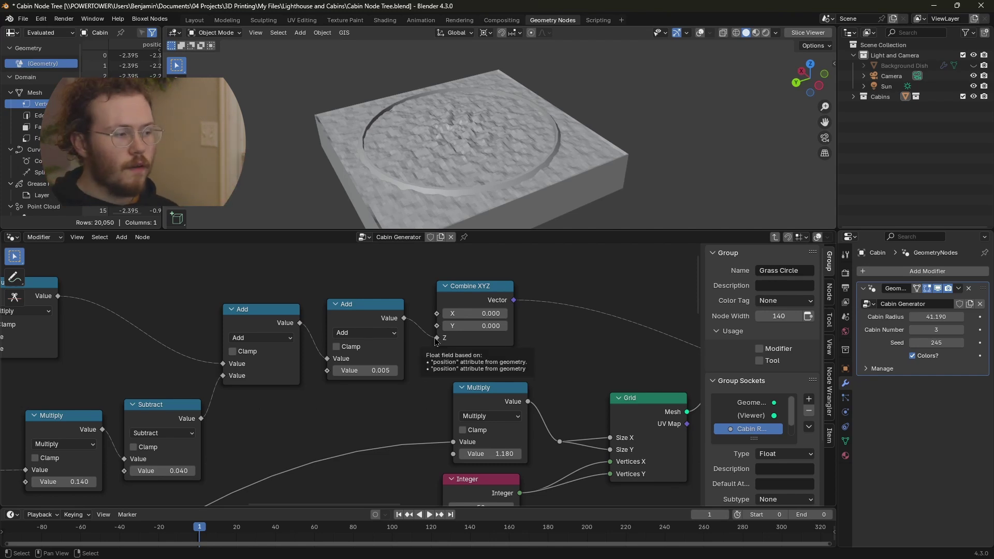
Preview the output of the Grid node and of the Subdivide Mesh node that follows it.
scroll(471, 338, down, 3)
ctrl+scroll(456, 342, right, 5)
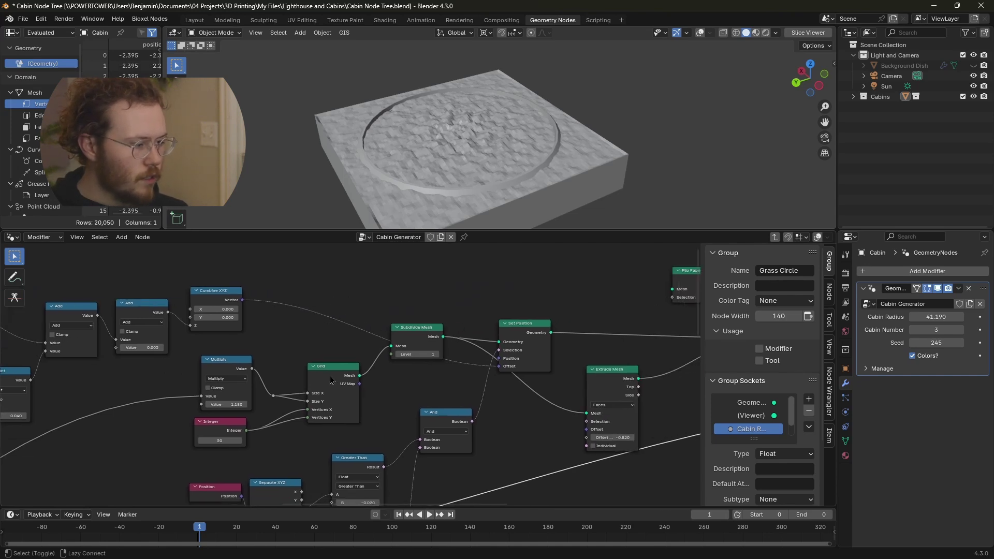
ctrl+shift+click(331, 379)
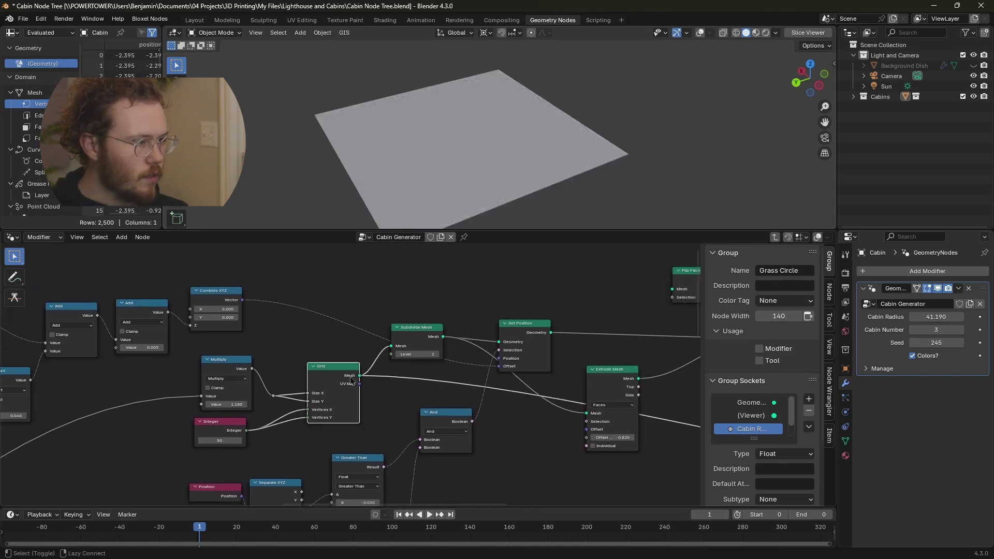
ctrl+shift+click(419, 338)
Compare the Grid, Subdivide Mesh and Set Position outputs in wireframe, and return the viewport to solid shading.
key(z)
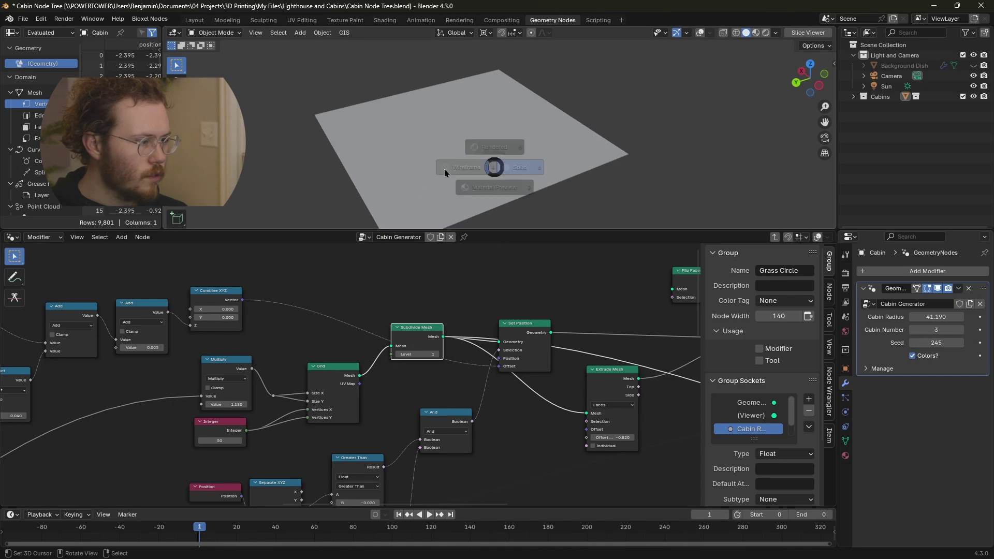
click(445, 173)
ctrl+shift+click(332, 384)
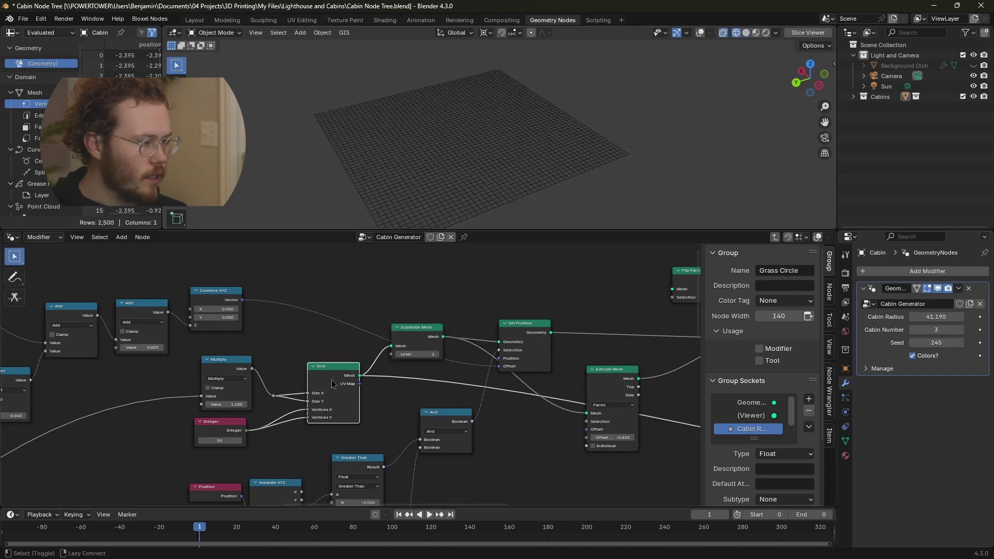
ctrl+shift+click(421, 339)
ctrl+shift+click(526, 332)
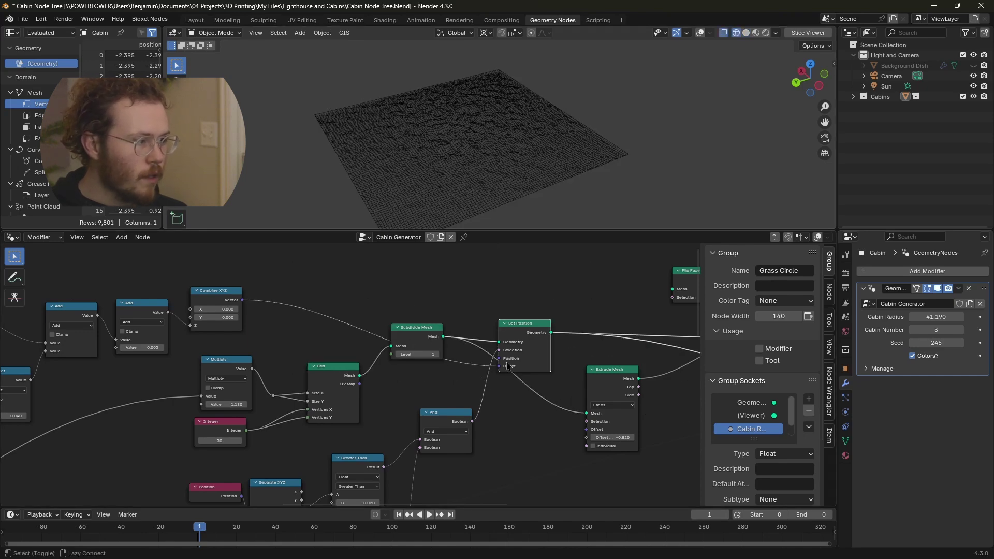
mouse_move(533, 197)
middle_down()
mouse_move(525, 131)
mouse_move(474, 178)
middle_up()
key(shift+z)
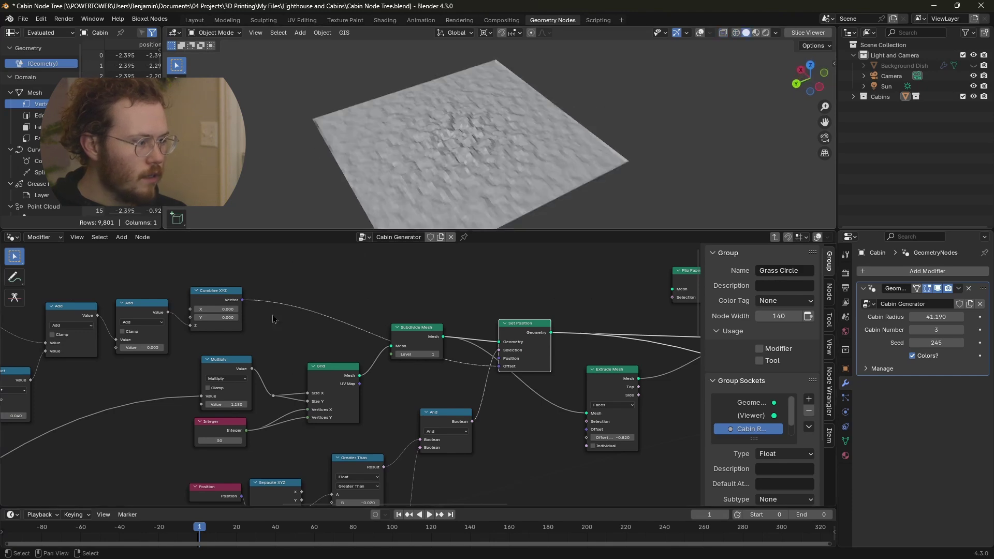
Try cutting the link from the And node to Set Position's Selection, inspect the terrain's outer edge, and restore the link.
middle_drag(202, 302, 172, 293)
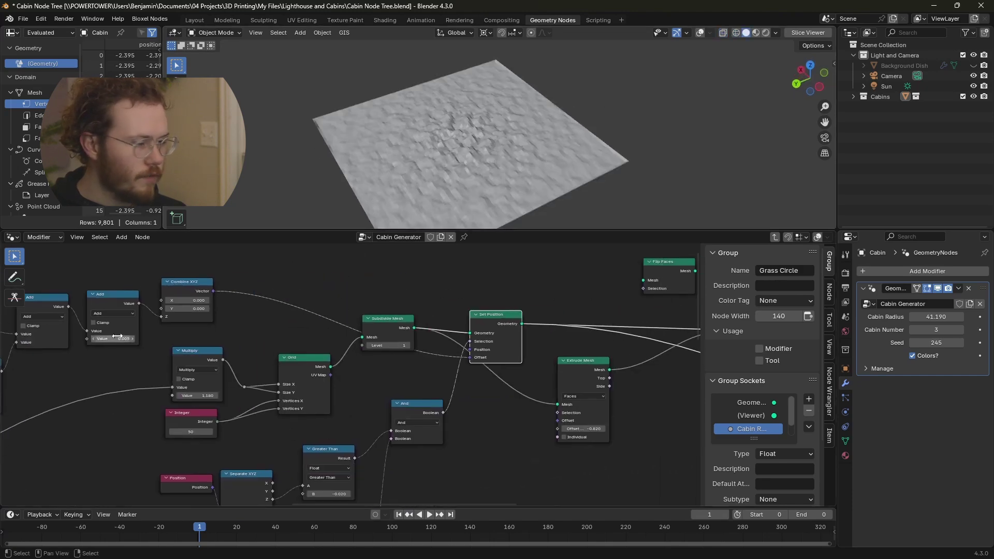
middle_drag(373, 356, 371, 334)
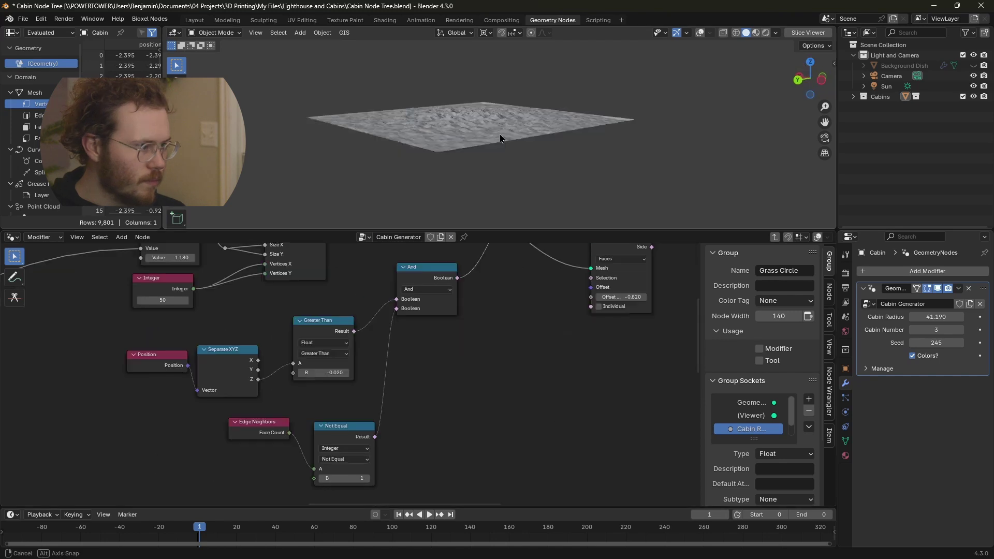
middle_drag(247, 370, 187, 430)
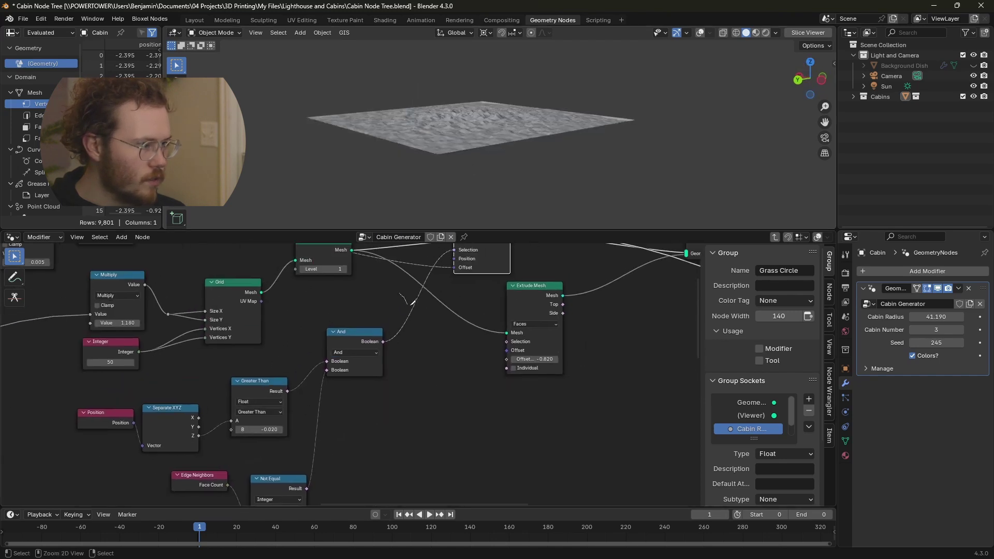
scroll(447, 124, up, 2)
scroll(447, 124, up, 1)
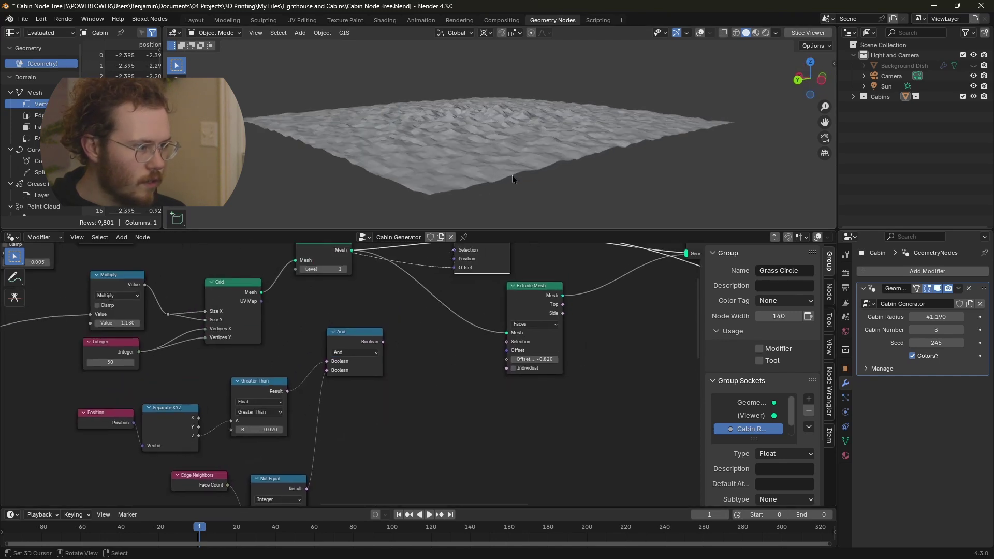
middle_drag(297, 415, 296, 390)
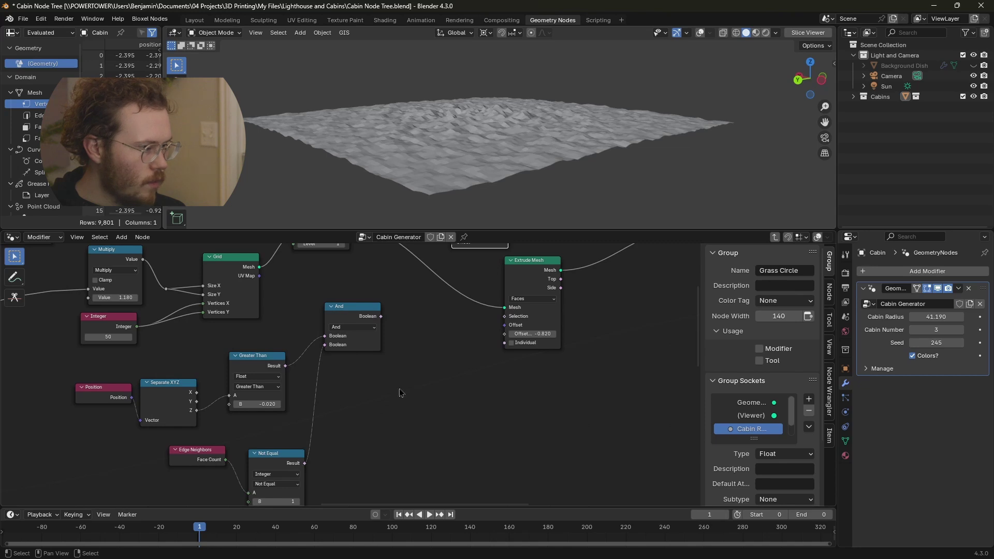
middle_drag(400, 395, 449, 324)
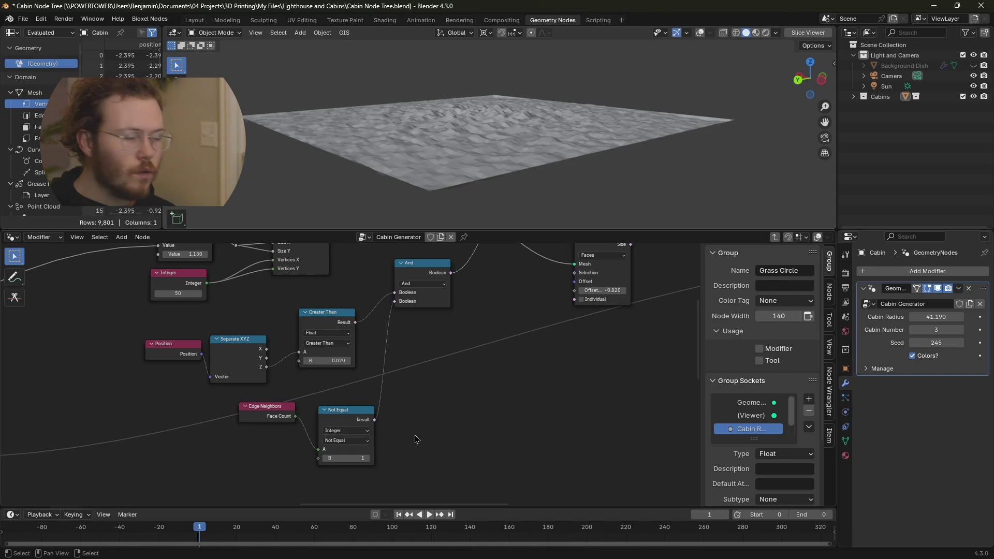
Examine the displaced grid from a higher angle and trace Set Position and Extrude Mesh through Join Geometry to Set Material.
middle_drag(461, 357, 414, 490)
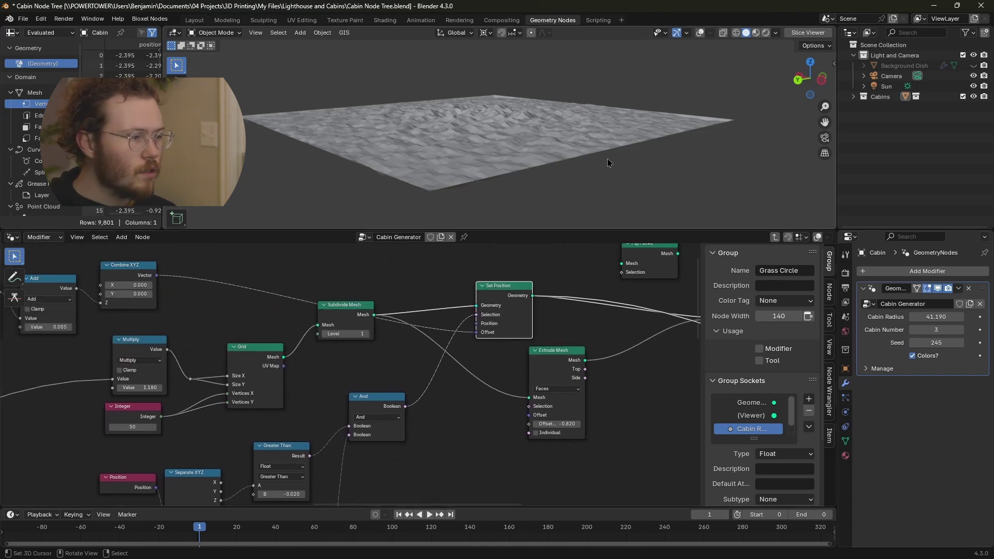
middle_drag(607, 159, 646, 188)
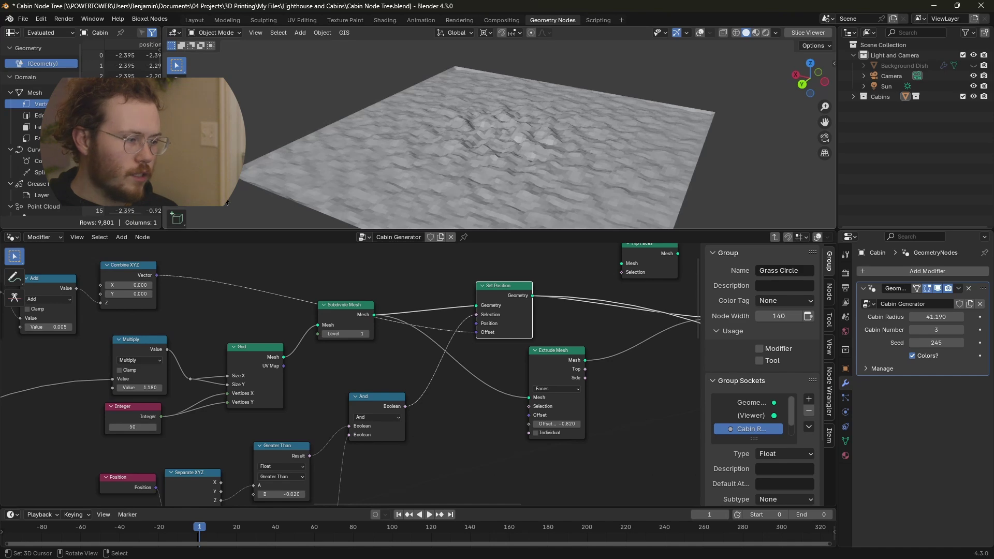
middle_drag(456, 373, 347, 381)
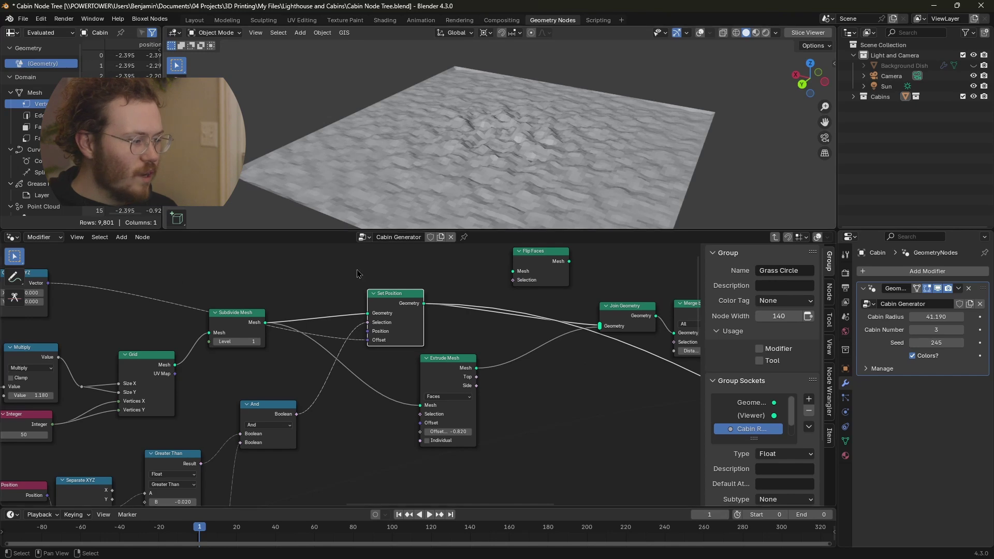
mouse_move(291, 403)
middle_down()
mouse_move(298, 399)
mouse_move(304, 417)
middle_up()
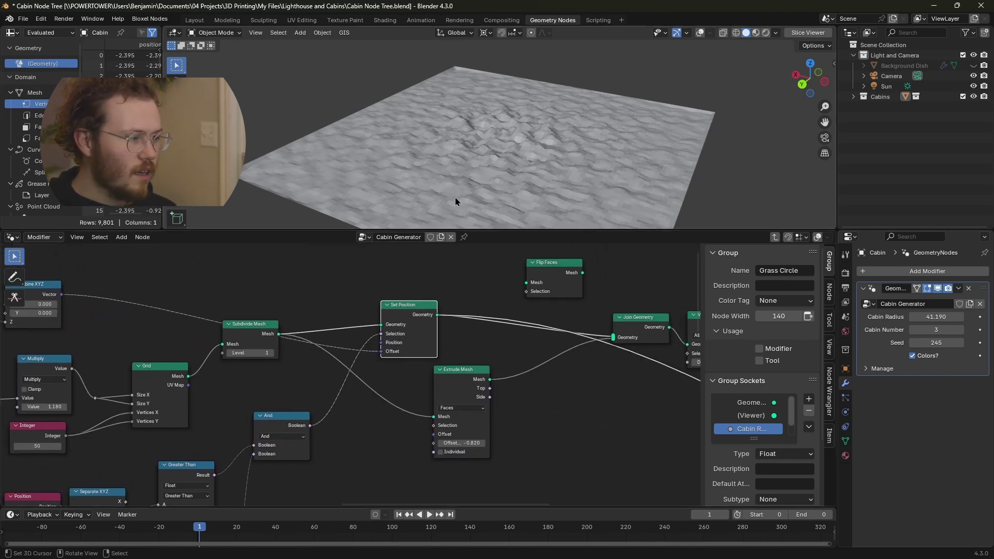
middle_drag(312, 414, 325, 383)
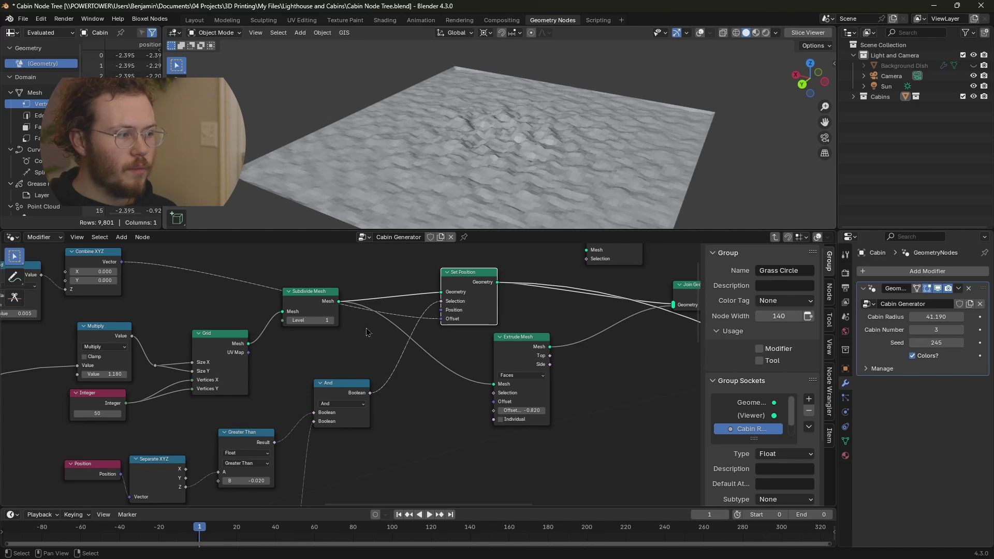
middle_drag(408, 358, 268, 399)
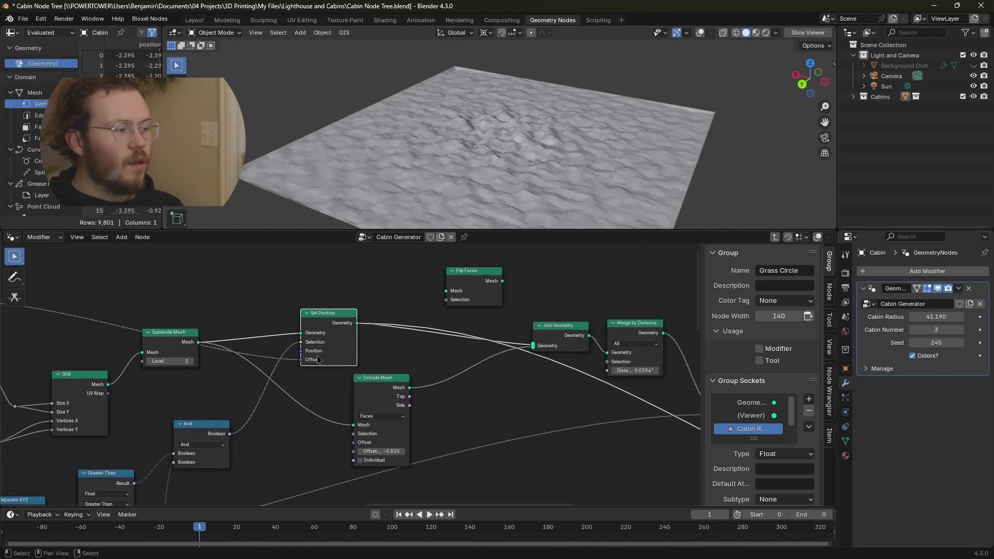
middle_drag(353, 345, 346, 306)
scroll(443, 346, down, 2)
middle_drag(448, 335, 387, 320)
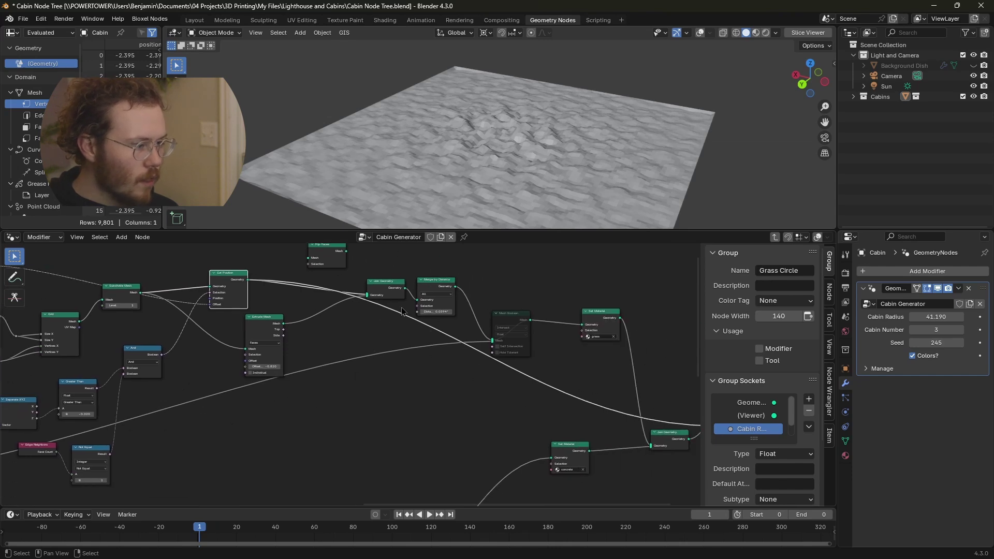
Preview the Subdivide Mesh output and the Extrude Mesh output, and view the extruded box at a lower angle.
scroll(403, 311, up, 2)
middle_drag(41, 285, 191, 321)
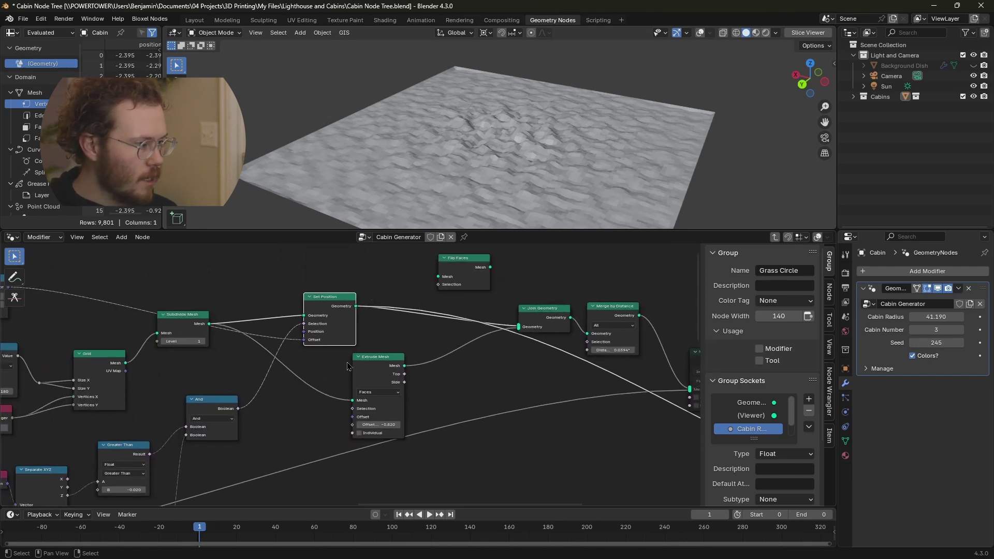
click(192, 321)
ctrl+shift+click(197, 328)
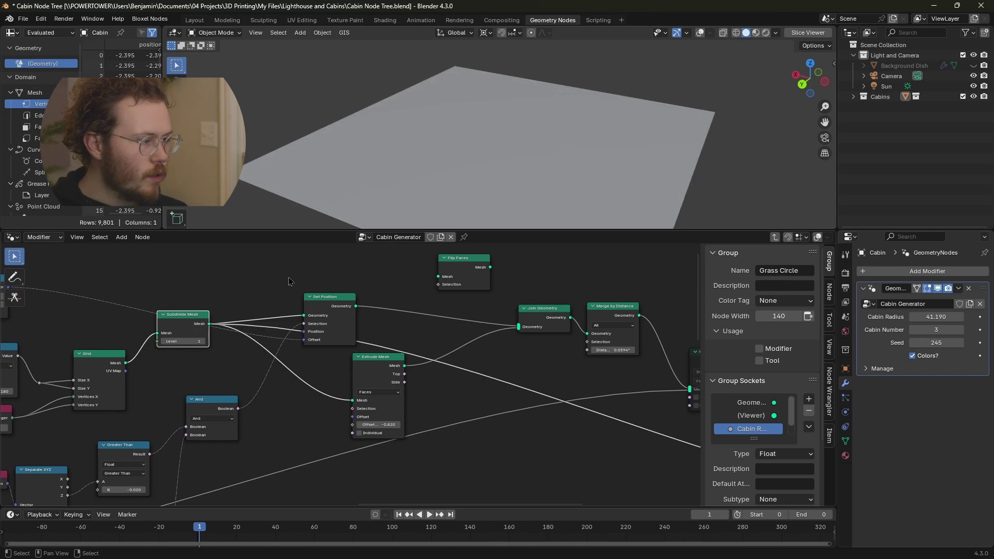
middle_drag(318, 316, 298, 325)
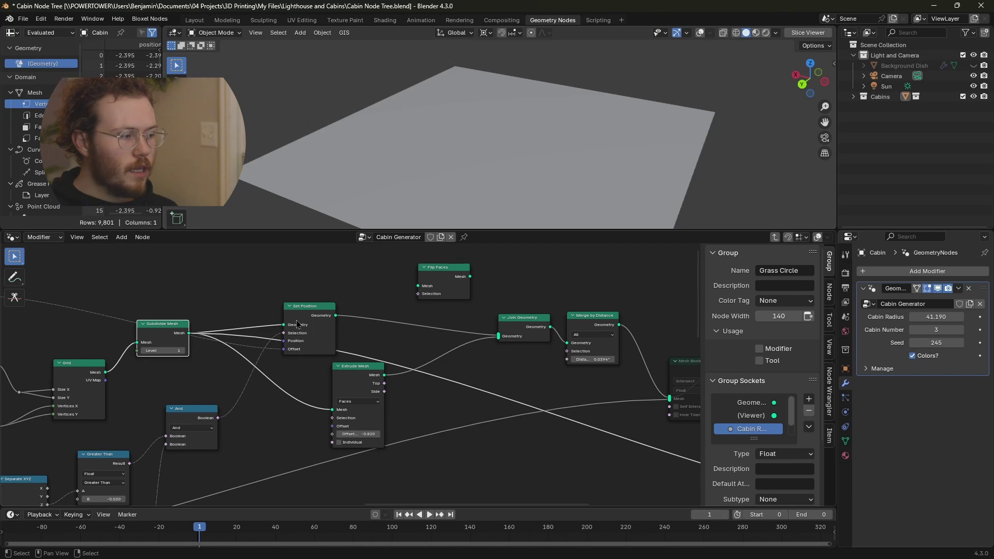
ctrl+shift+click(355, 377)
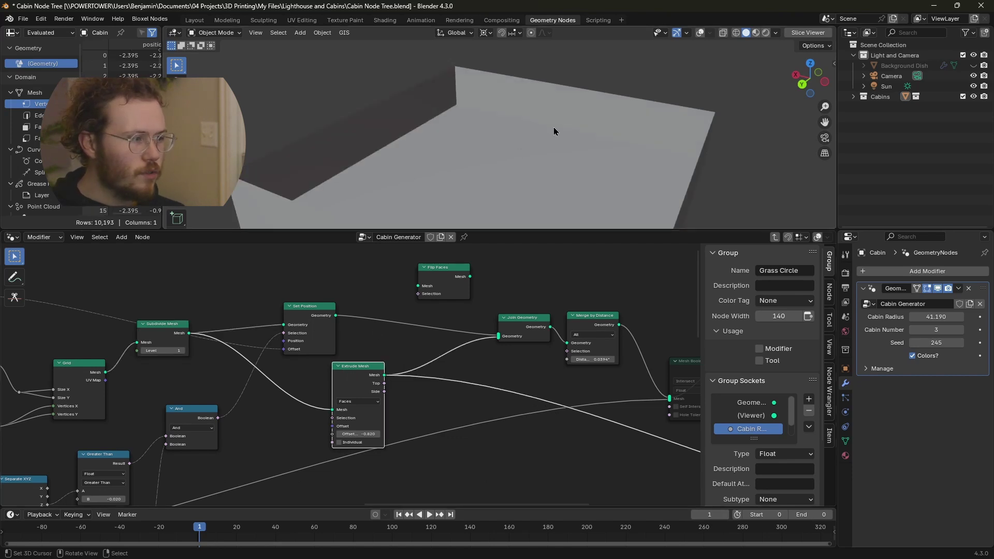
middle_drag(554, 127, 570, 120)
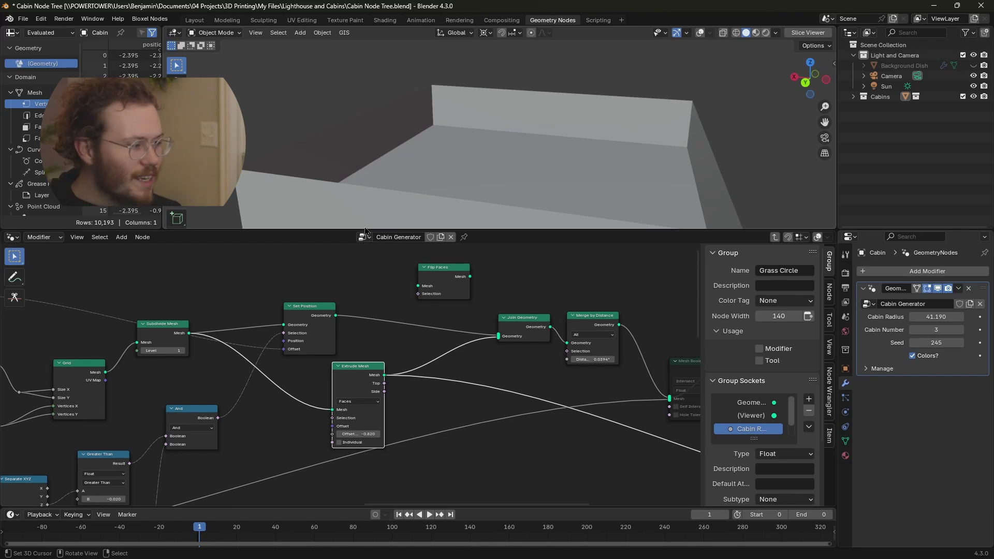
Compare the Set Position, Subdivide Mesh and Extrude Mesh outputs by previewing each node in turn.
ctrl+shift+click(310, 326)
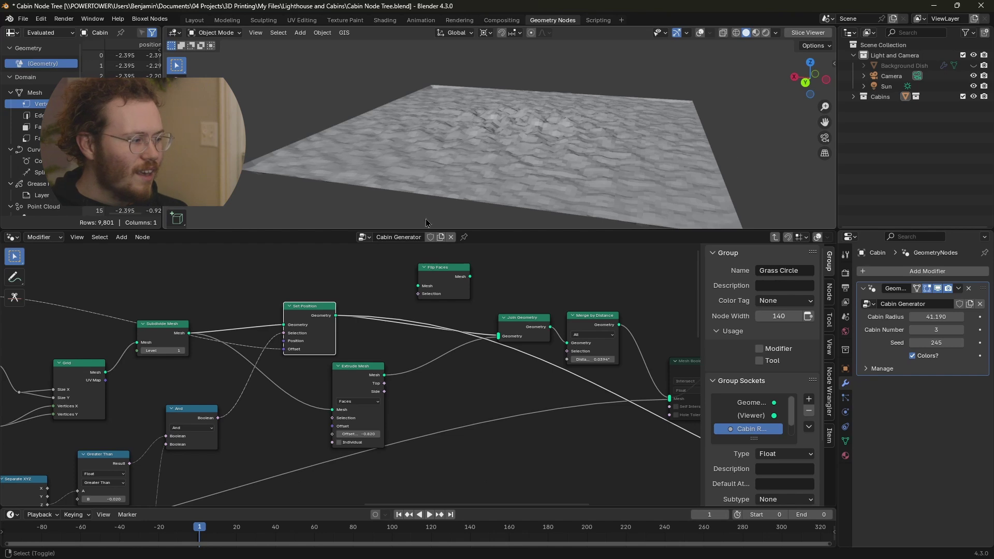
ctrl+shift+click(160, 334)
ctrl+shift+click(311, 315)
ctrl+shift+click(151, 332)
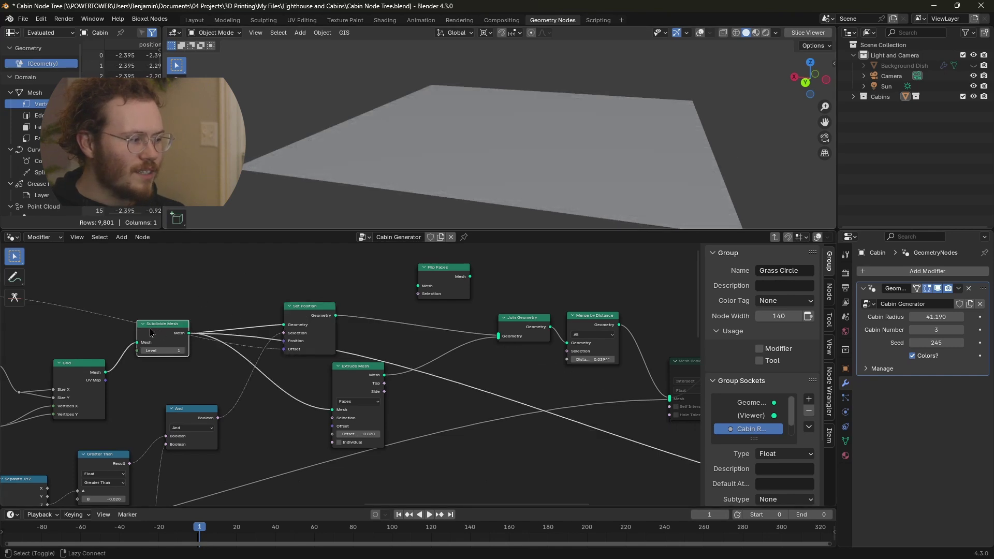
ctrl+shift+click(361, 377)
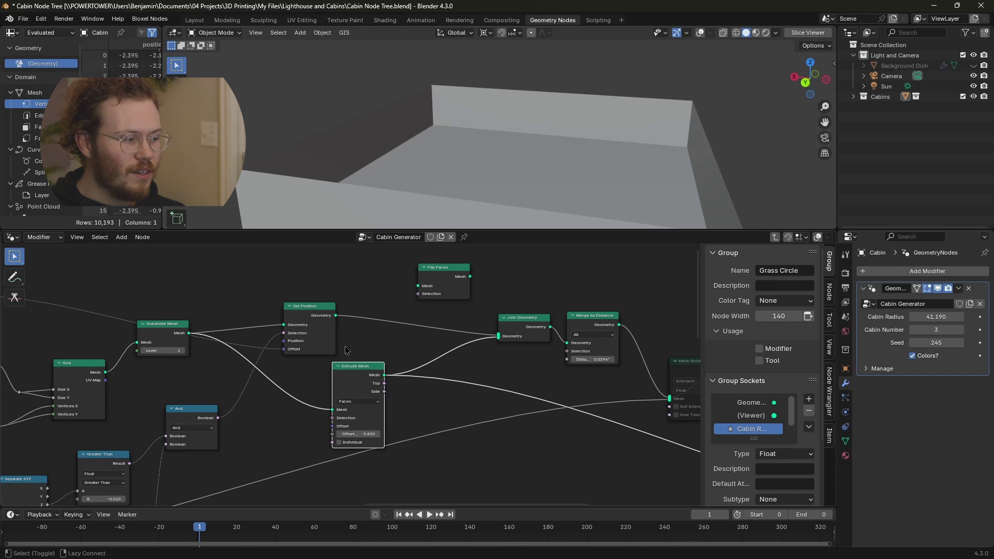
Inspect the extruded box in wireframe, and preview the Join Geometry and Merge by Distance outputs in solid shading.
key(z)
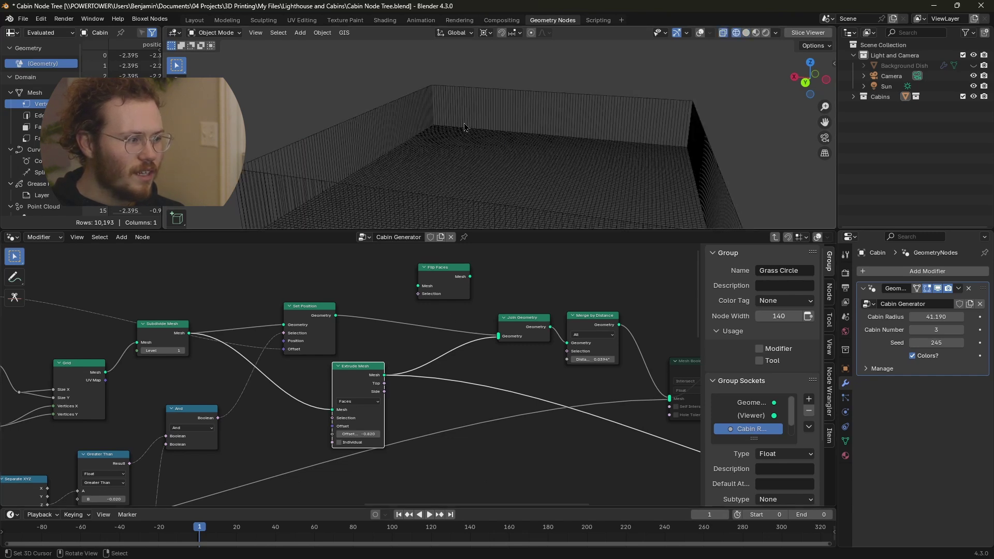
ctrl+shift+click(541, 334)
key(z)
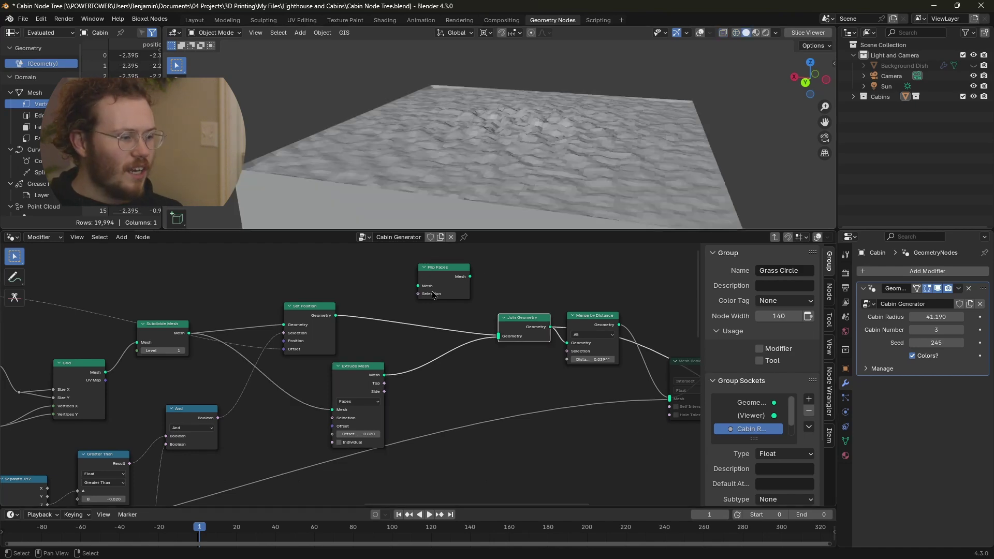
middle_drag(524, 310, 420, 315)
ctrl+shift+click(489, 331)
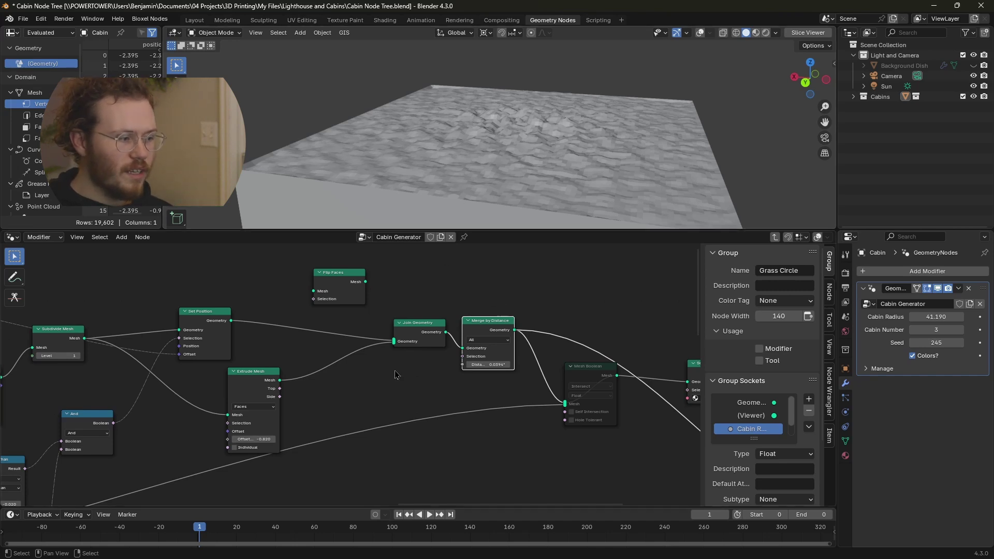
View the joined terrain from above, and preview the Transform Geometry output of the Cylinder branch from a low angle.
scroll(396, 376, down, 3)
middle_drag(353, 423, 248, 501)
scroll(565, 124, down, 4)
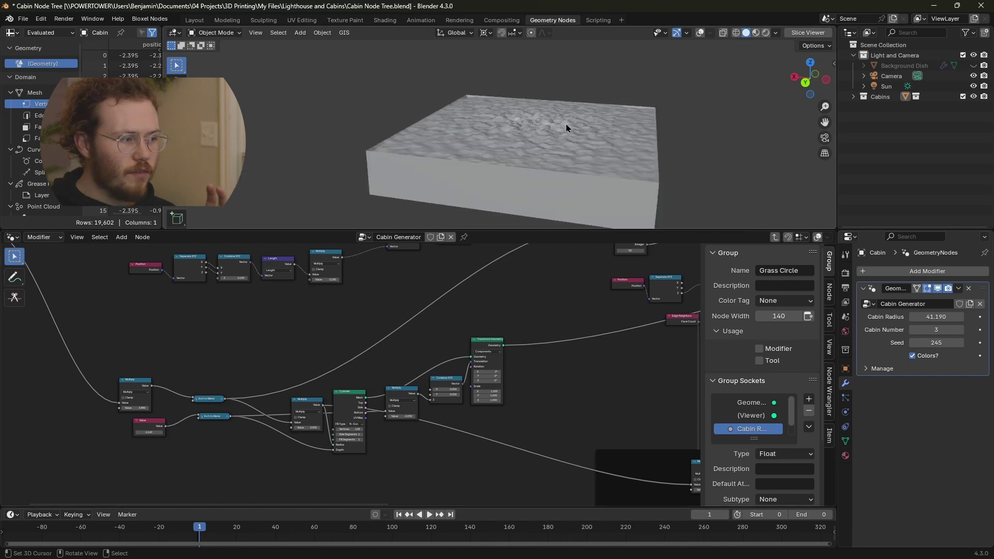
middle_drag(564, 124, 513, 184)
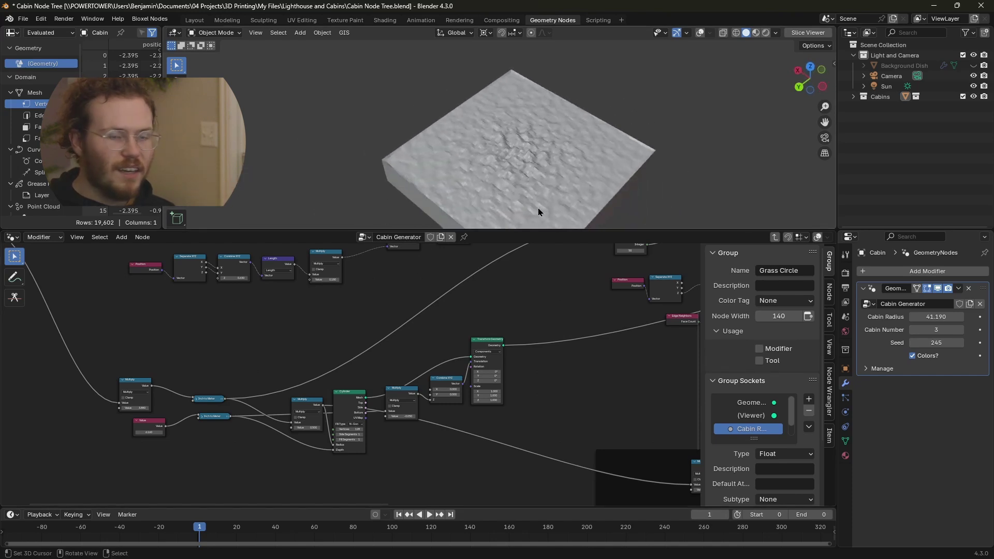
scroll(238, 397, up, 2)
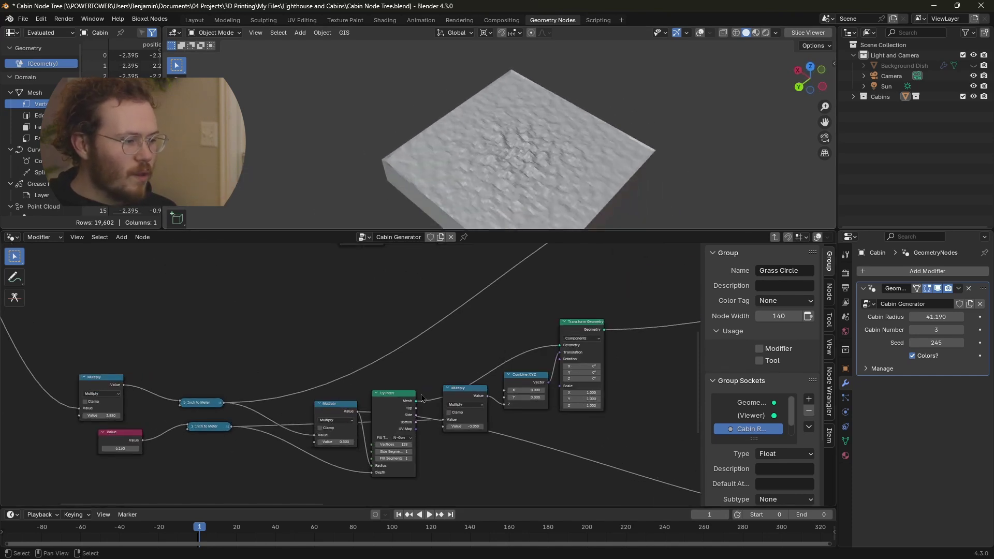
ctrl+shift+click(593, 352)
middle_drag(544, 150, 552, 123)
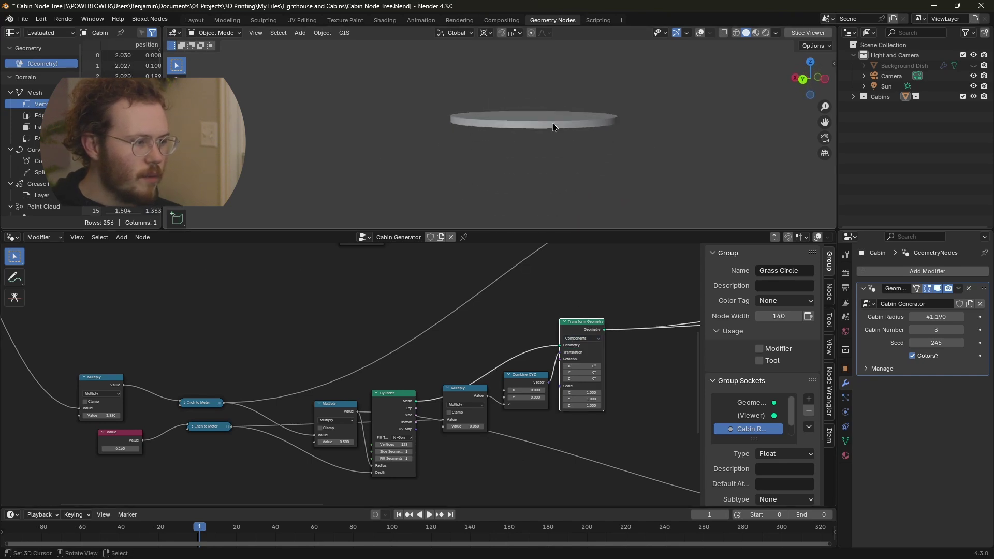
scroll(555, 125, up, 2)
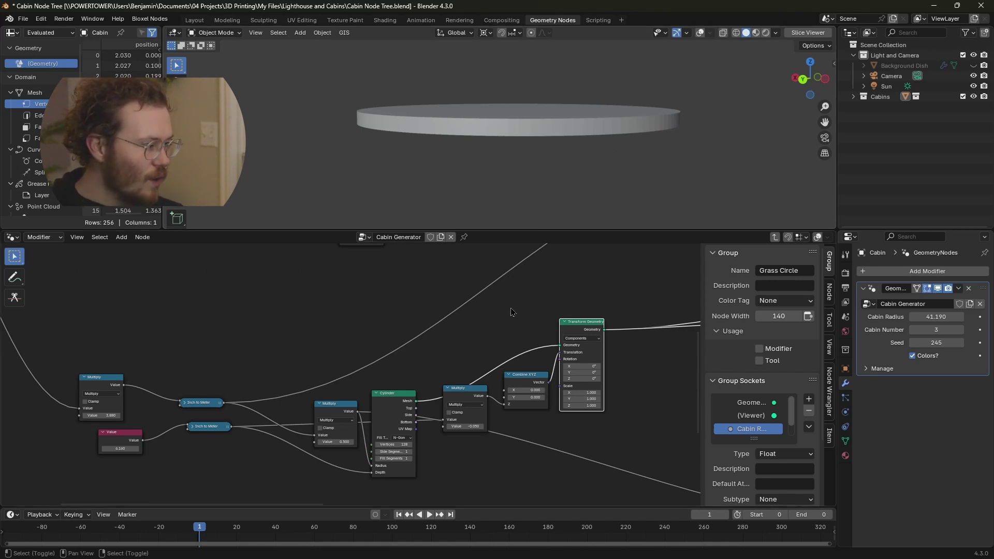
Preview the Cylinder node's output and trace the Multiply, Value and Inch to Meter nodes feeding its radius and depth.
middle_drag(511, 312, 525, 327)
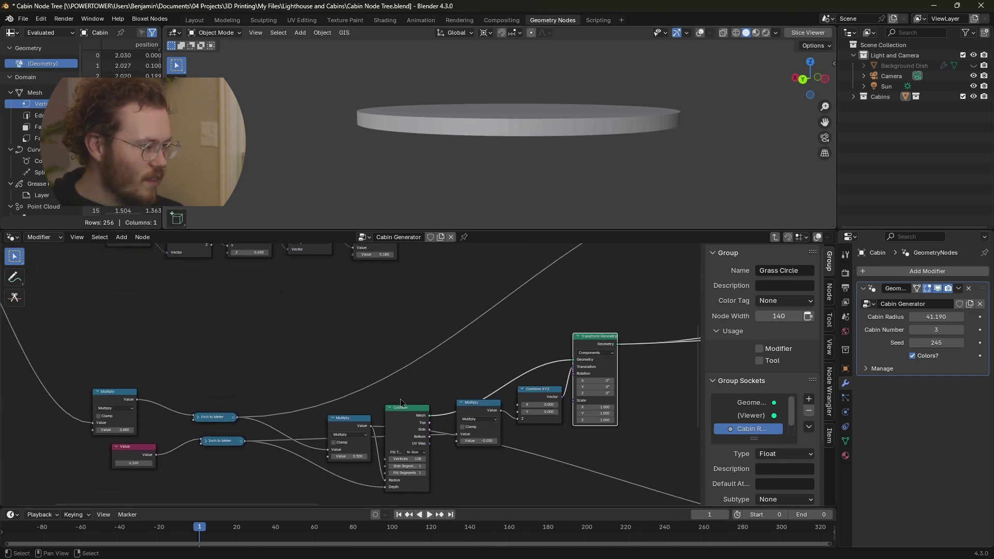
middle_drag(149, 417, 426, 502)
middle_drag(177, 286, 169, 257)
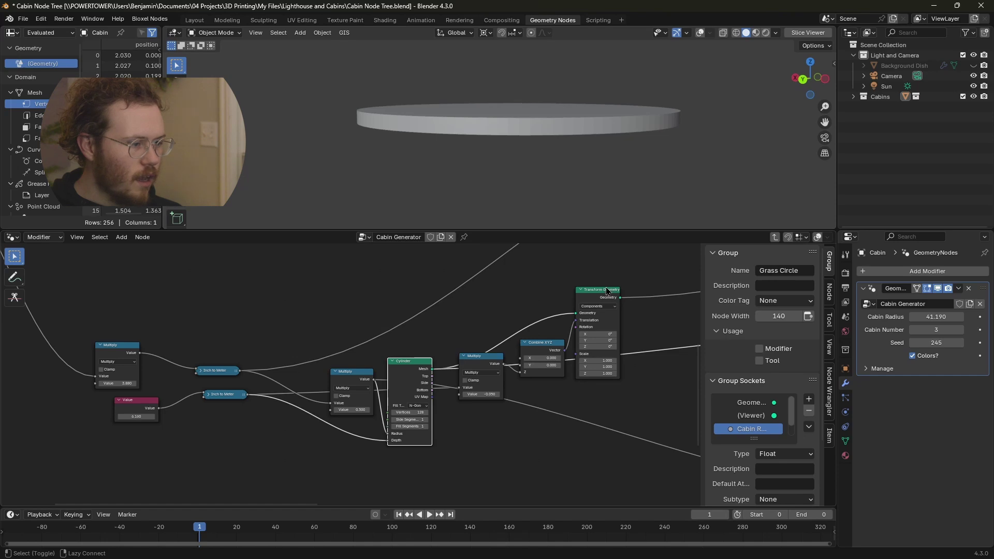
Preview the Mesh Boolean node and unmute it to intersect the terrain block with the cylinder.
middle_drag(516, 333, 106, 447)
ctrl+shift+click(426, 339)
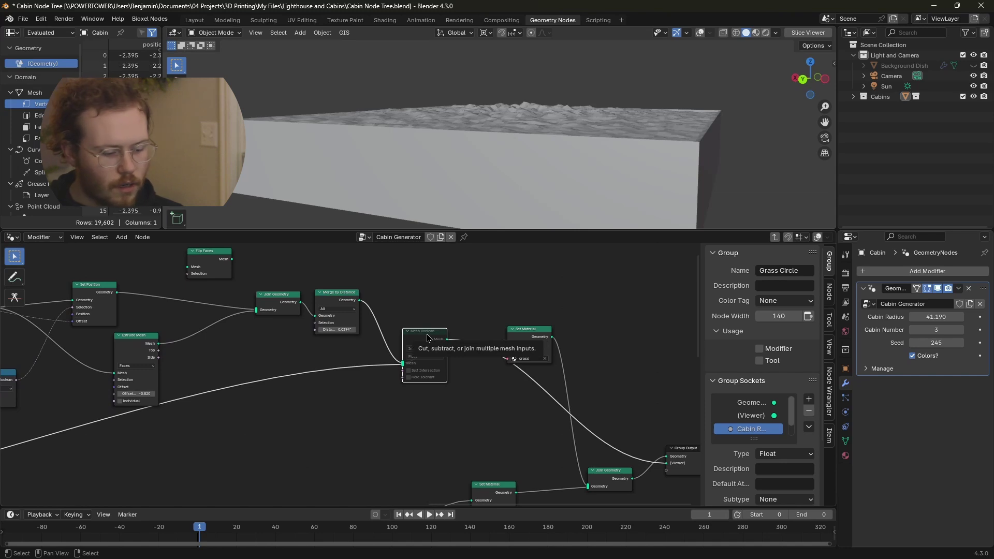
middle_drag(510, 136, 558, 150)
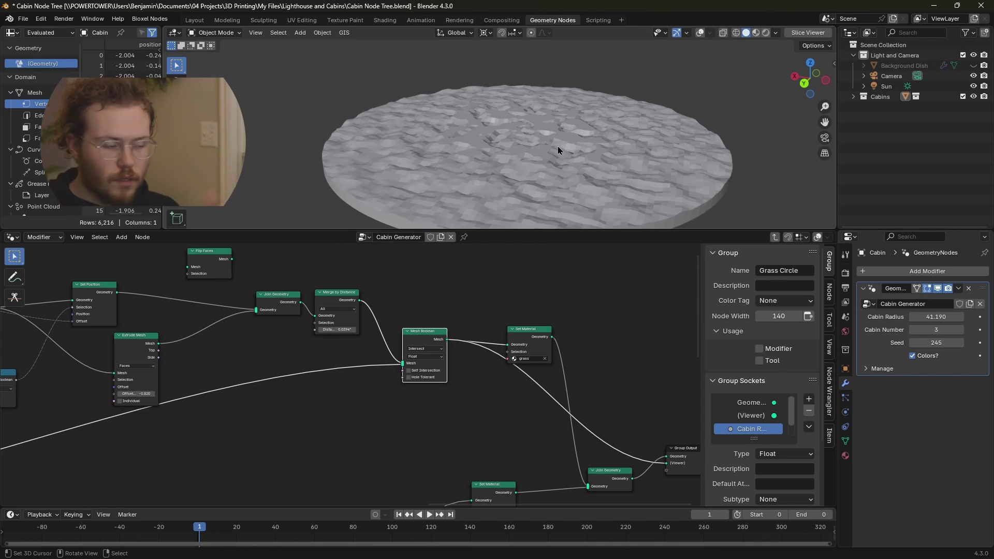
Switch the viewport to Material Preview shading and preview the Set Material node that assigns the grass material.
middle_drag(494, 409, 456, 389)
key(z)
click(561, 265)
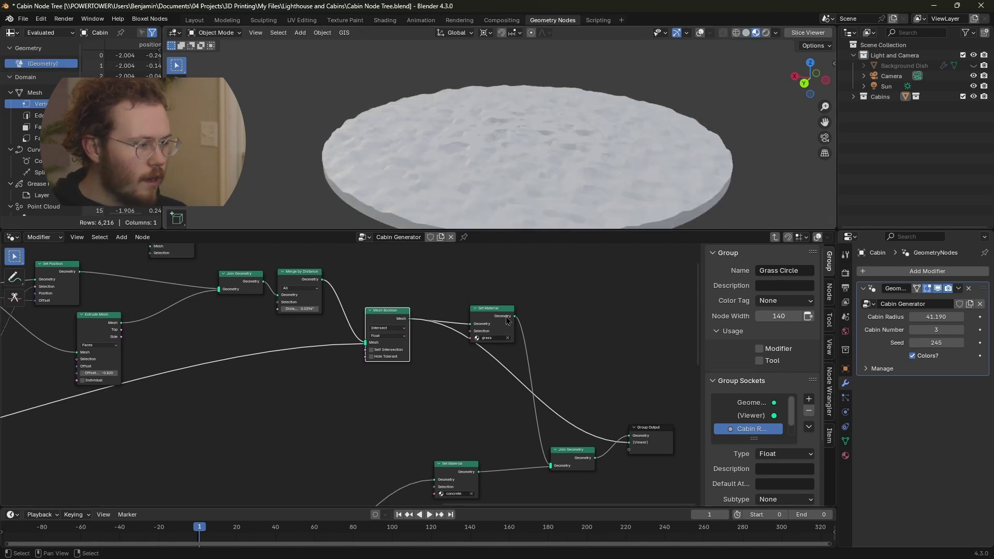
ctrl+shift+click(496, 317)
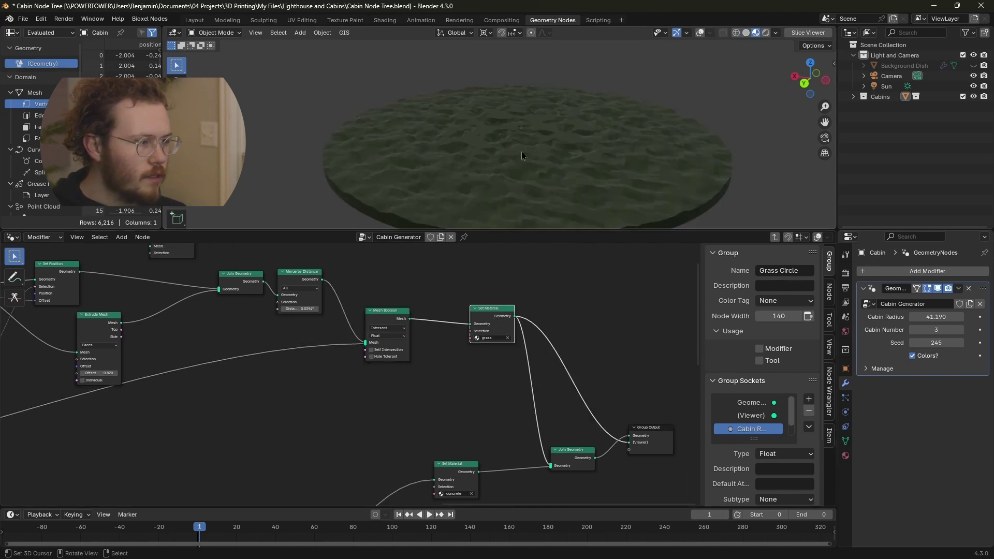
scroll(476, 375, down, 3)
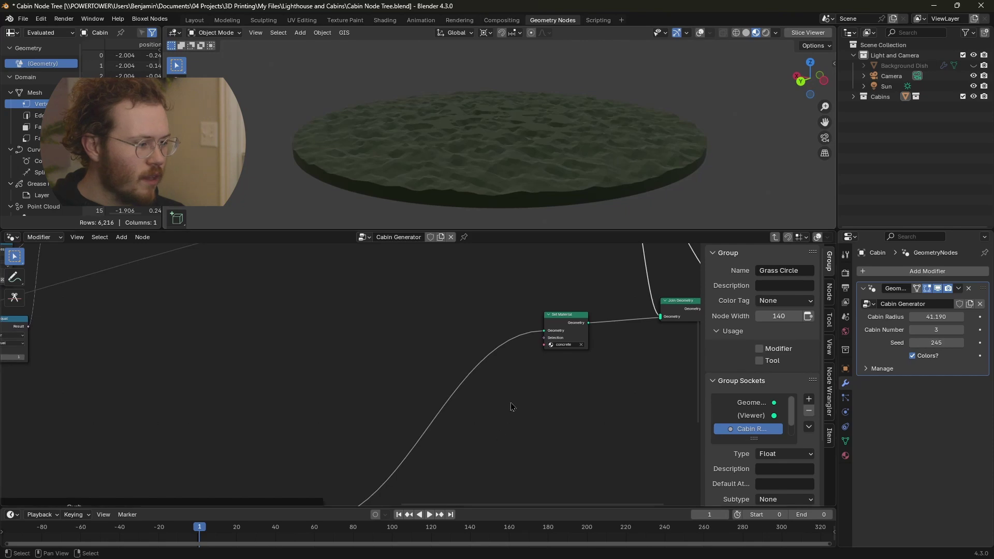
Locate the Curb frame in the full node tree and preview its String to Curves output close up with viewport overlays on.
key(Home)
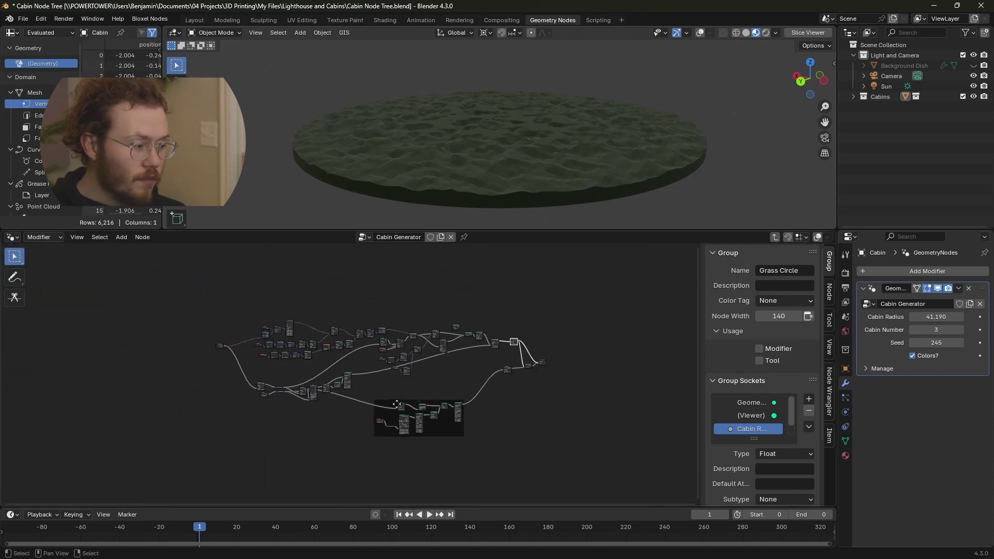
scroll(396, 405, up, 8)
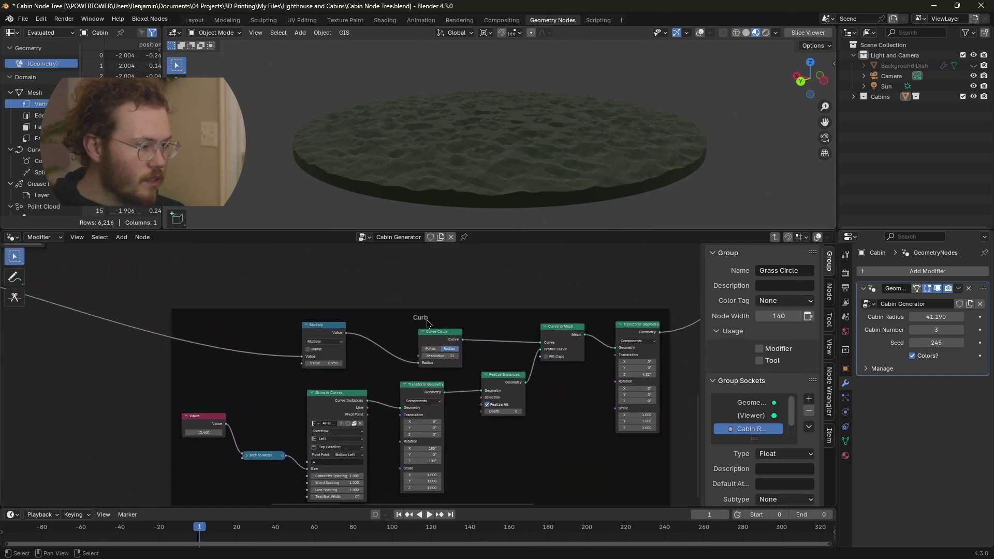
scroll(428, 323, down, 1)
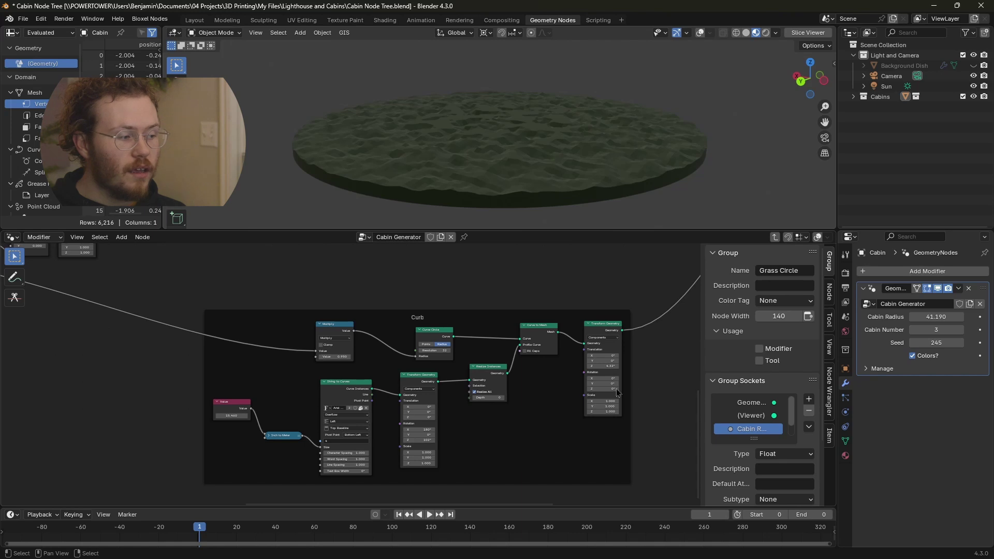
scroll(372, 393, up, 1)
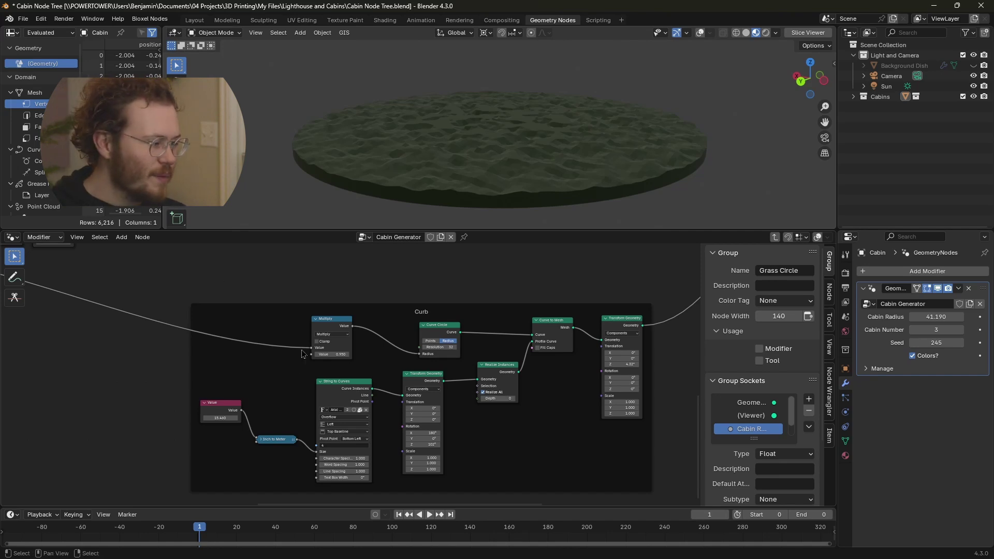
scroll(342, 396, up, 2)
ctrl+shift+click(345, 376)
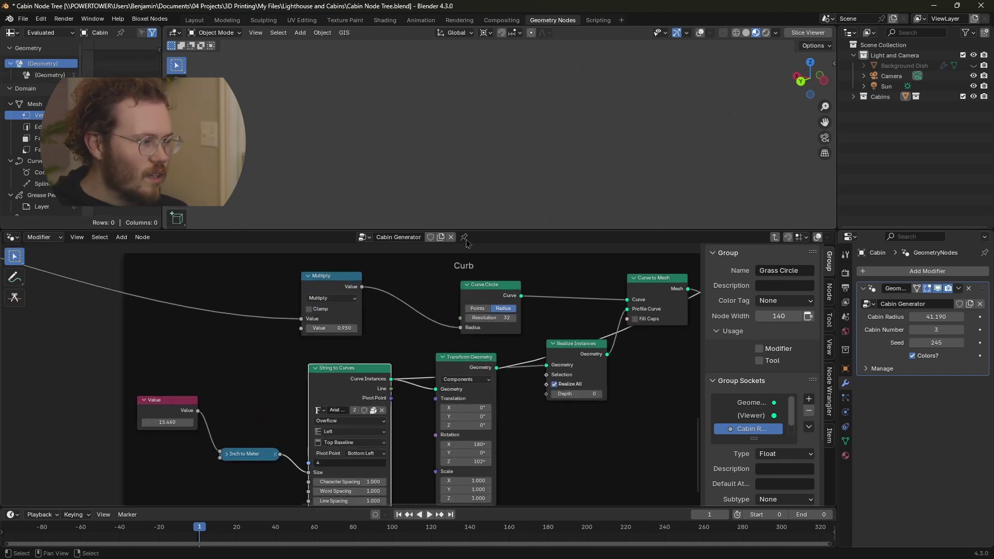
key(shift+alt+z)
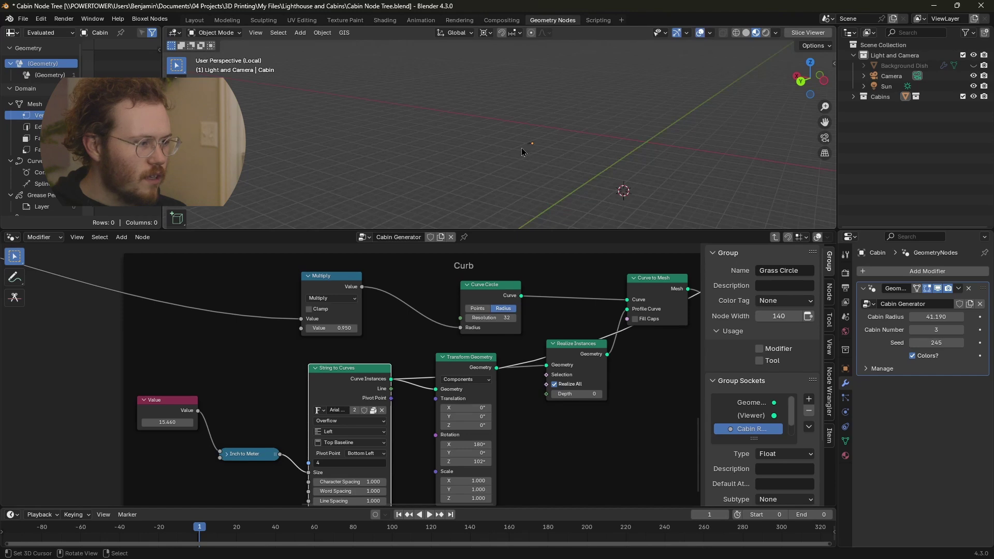
scroll(518, 153, up, 15)
shift+middle_drag(517, 153, 608, 141)
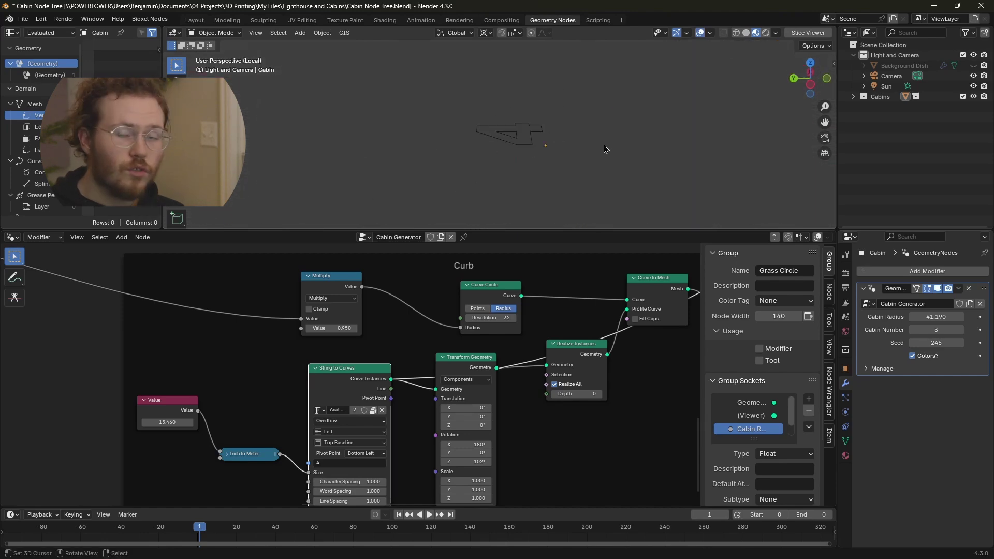
Compare the String to Curves outline with the rotated Transform Geometry and Realize Instances outputs in the Curb frame.
middle_drag(398, 345, 328, 317)
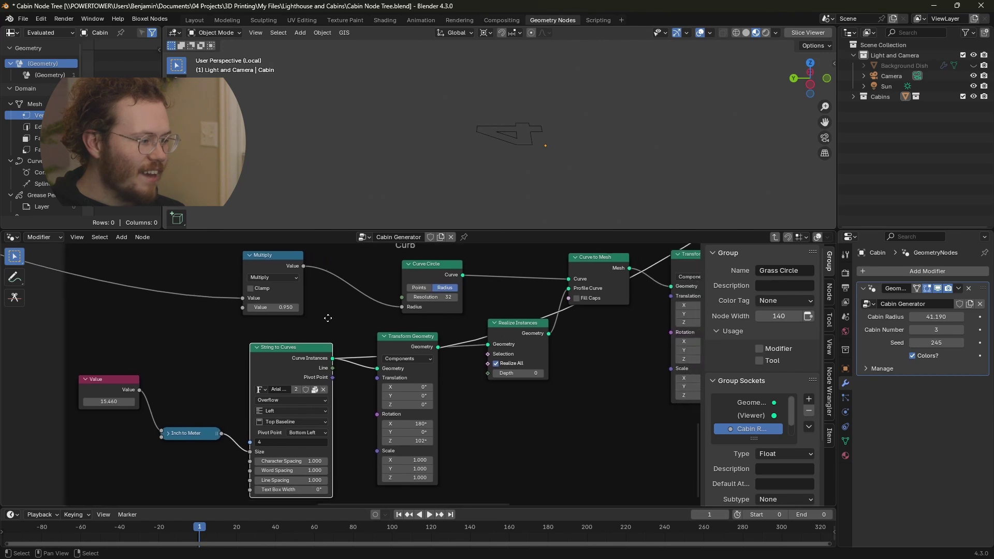
click(412, 353)
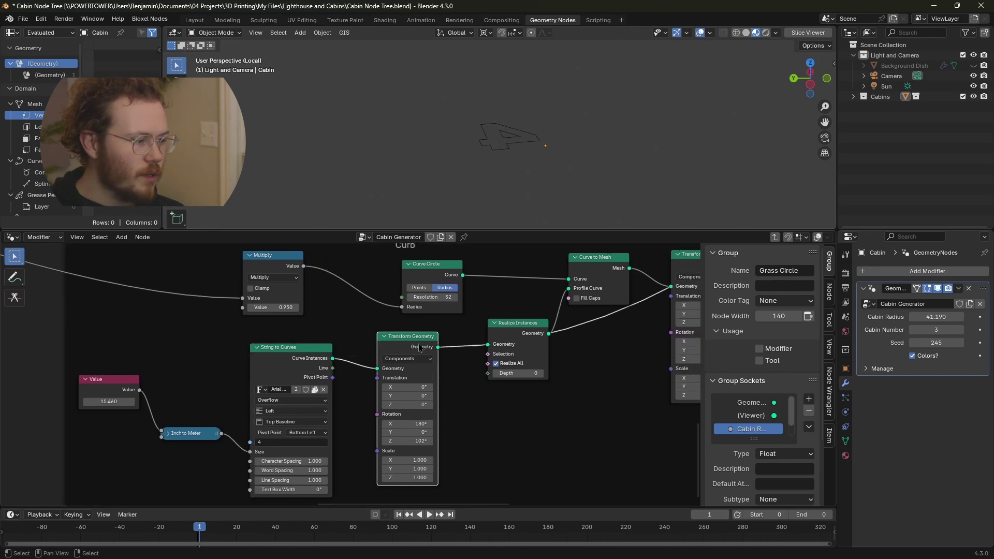
middle_drag(533, 156, 587, 181)
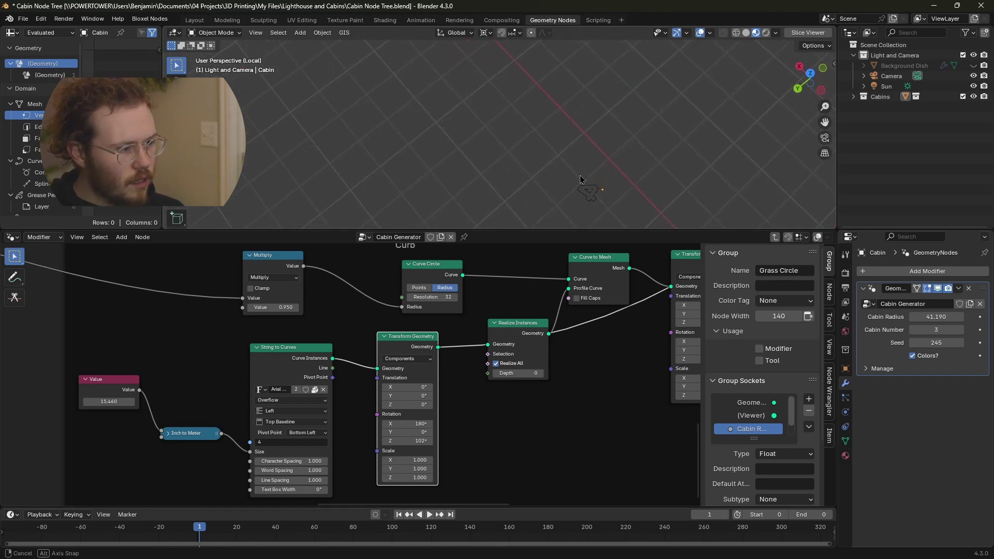
click(302, 359)
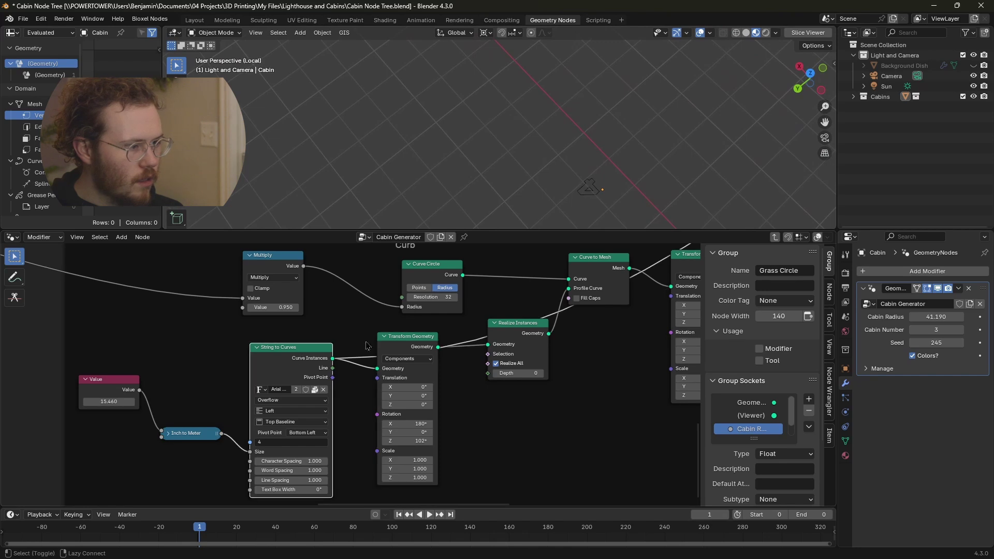
click(402, 343)
middle_drag(466, 322, 327, 341)
click(364, 350)
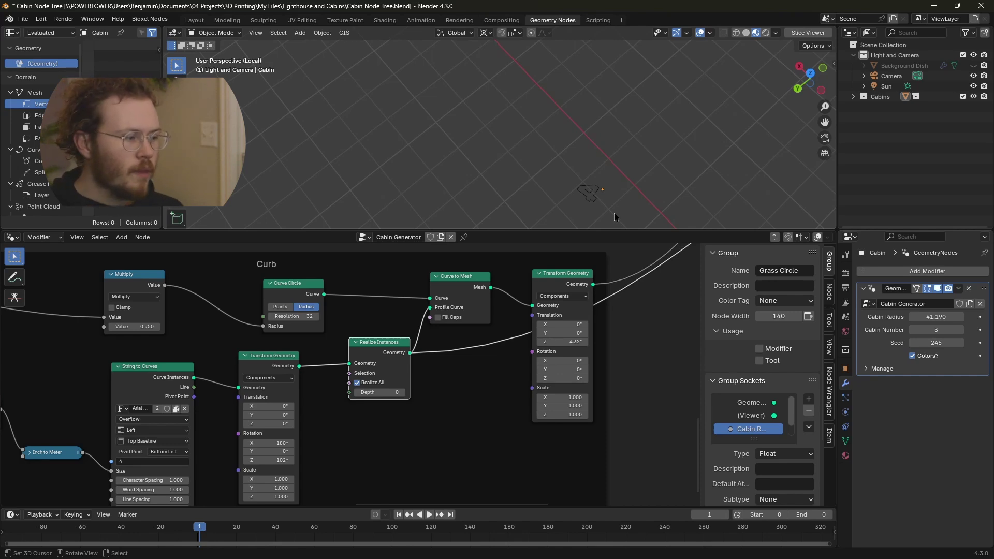
Preview the Curve Circle output in the Curb frame and view the circle at a lower angle.
middle_drag(311, 296, 351, 318)
ctrl+shift+click(350, 318)
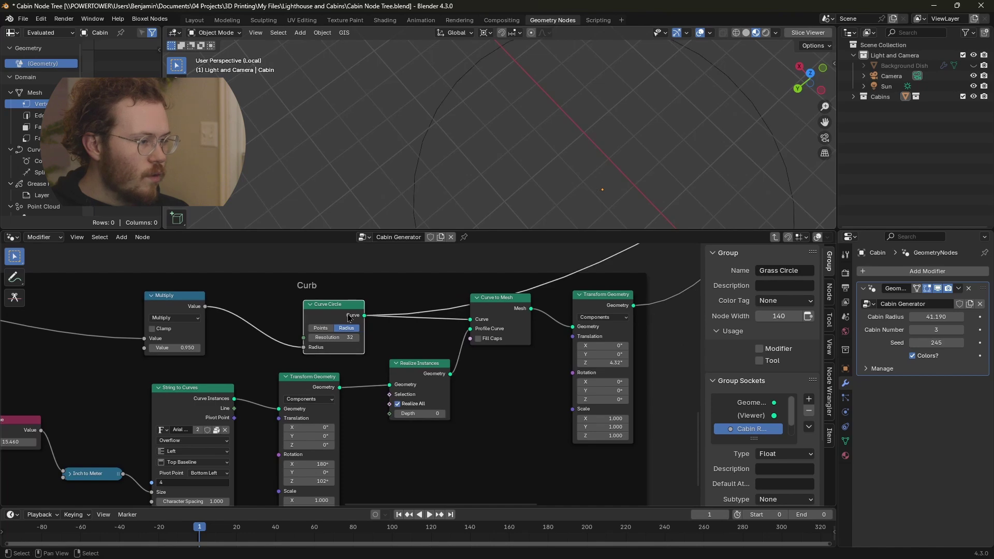
middle_drag(518, 171, 517, 145)
scroll(424, 293, down, 4)
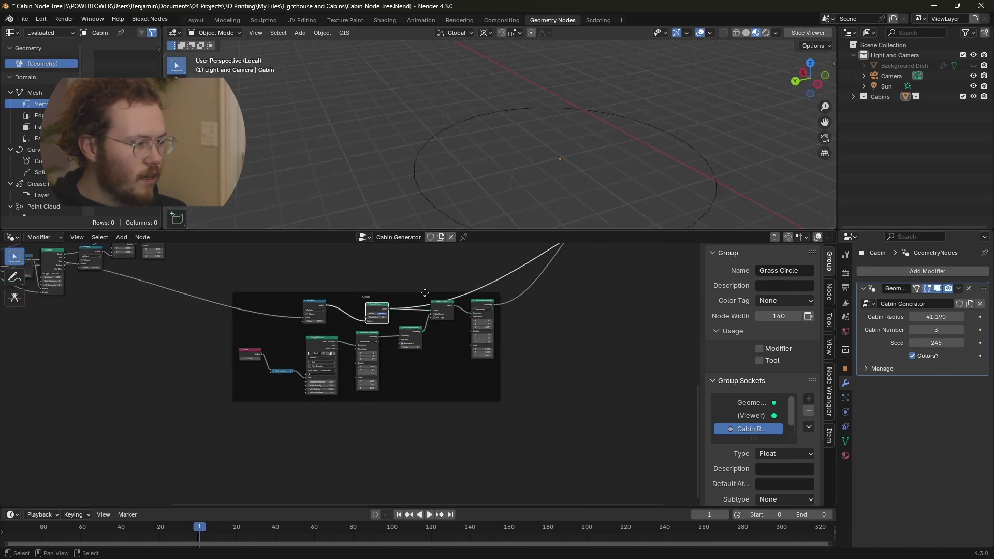
Compare the Mesh Boolean grass disc with the Curb frame's Curve Circle by previewing one after the other.
shift+scroll(424, 293, up, 6)
ctrl+scroll(445, 316, right, 4)
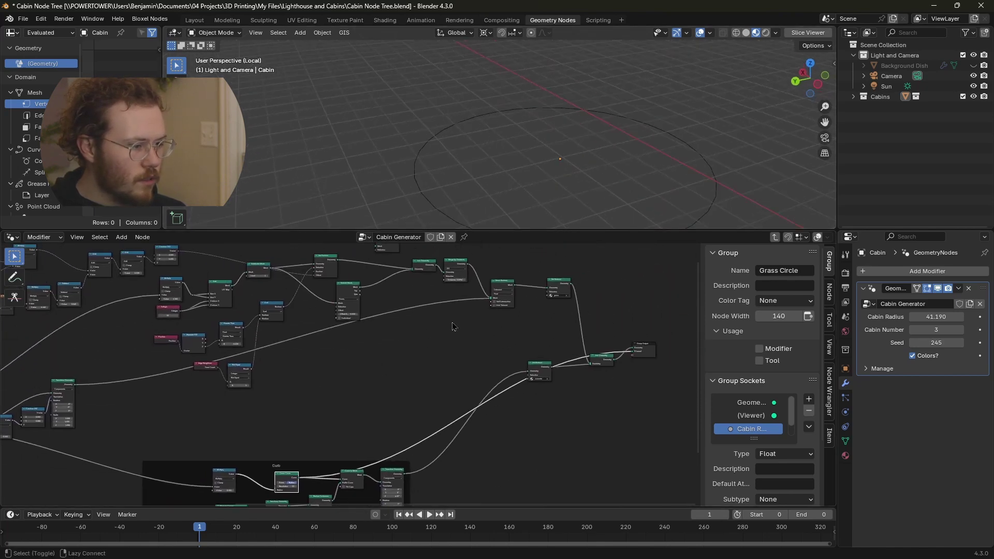
ctrl+shift+click(501, 285)
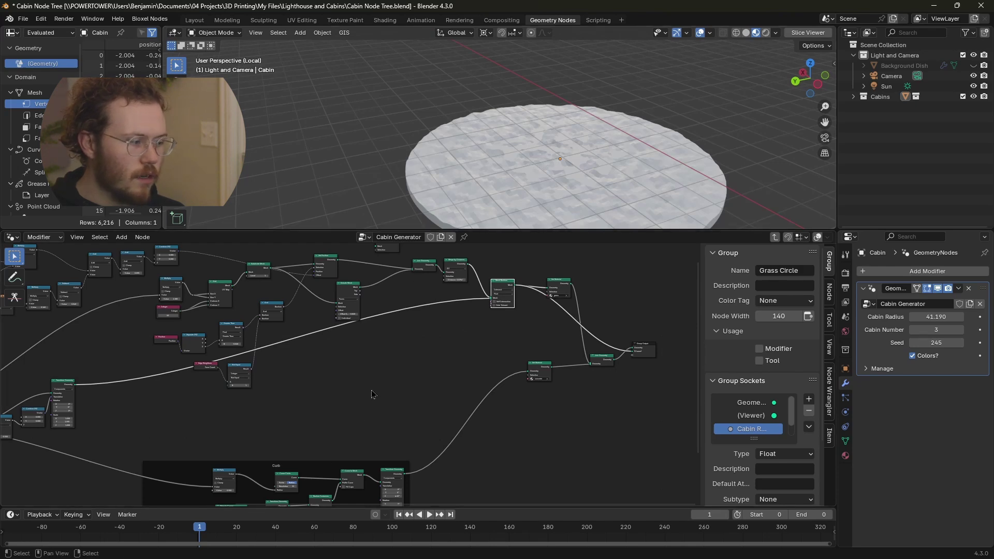
ctrl+shift+click(292, 481)
ctrl+scroll(321, 362, right, 4)
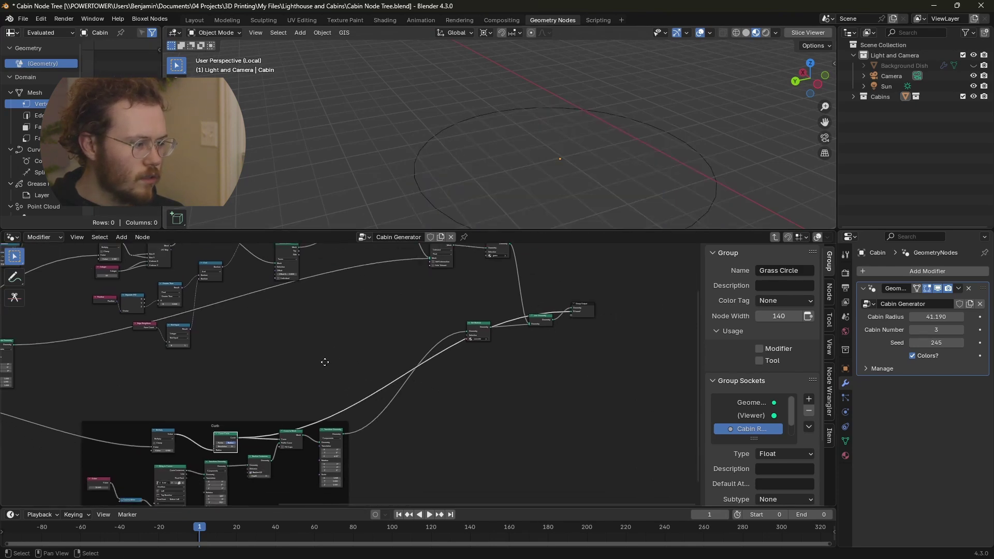
Preview the Curb frame's profile from its Transform Geometry node, followed by the Curve to Mesh output.
shift+scroll(310, 361, down, 2)
scroll(272, 422, up, 4)
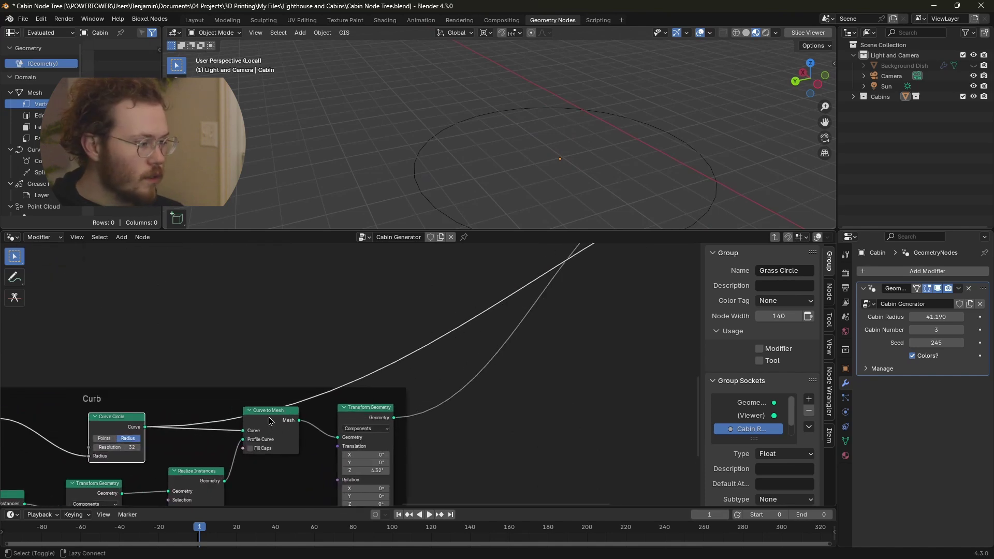
shift+scroll(269, 422, down, 3)
ctrl+scroll(288, 356, left, 4)
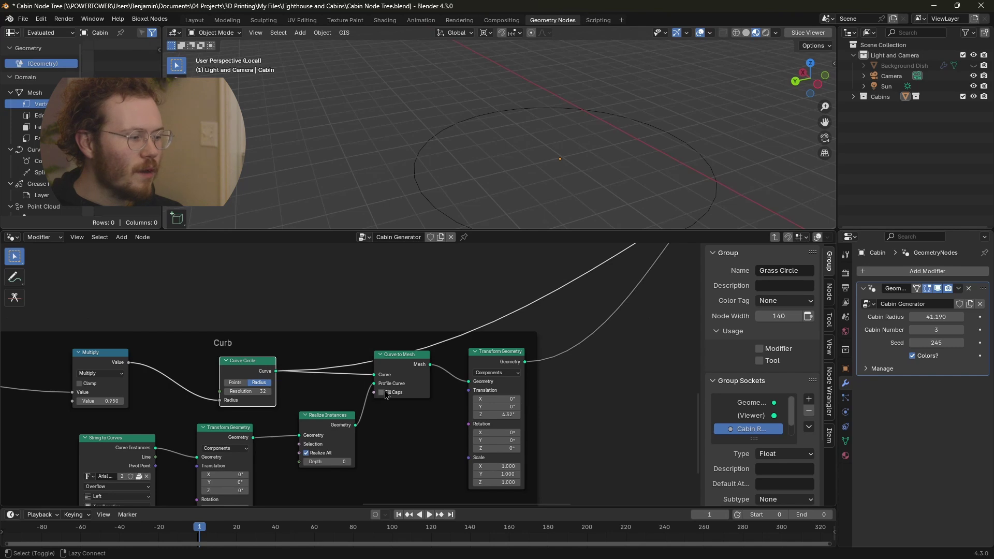
mouse_move(334, 433)
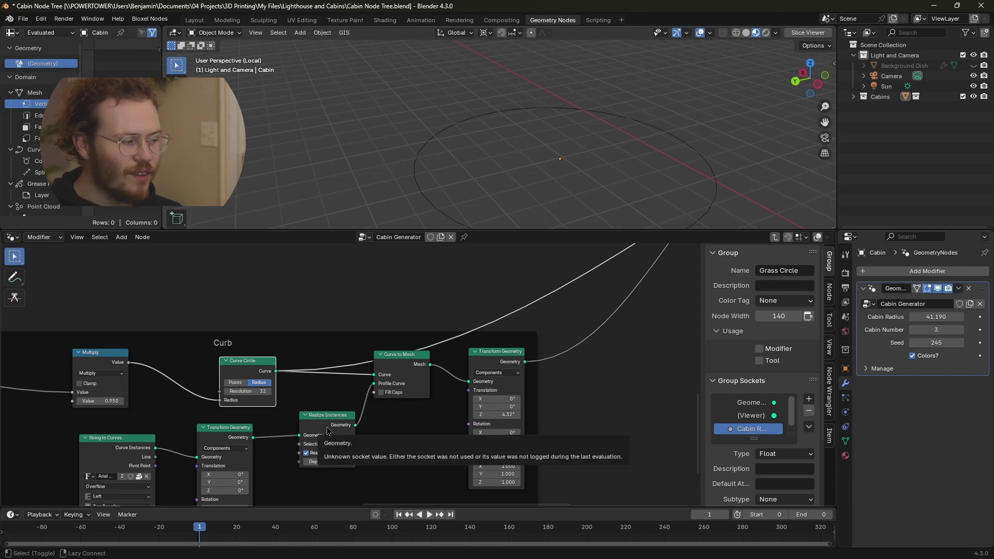
ctrl+shift+click(339, 414)
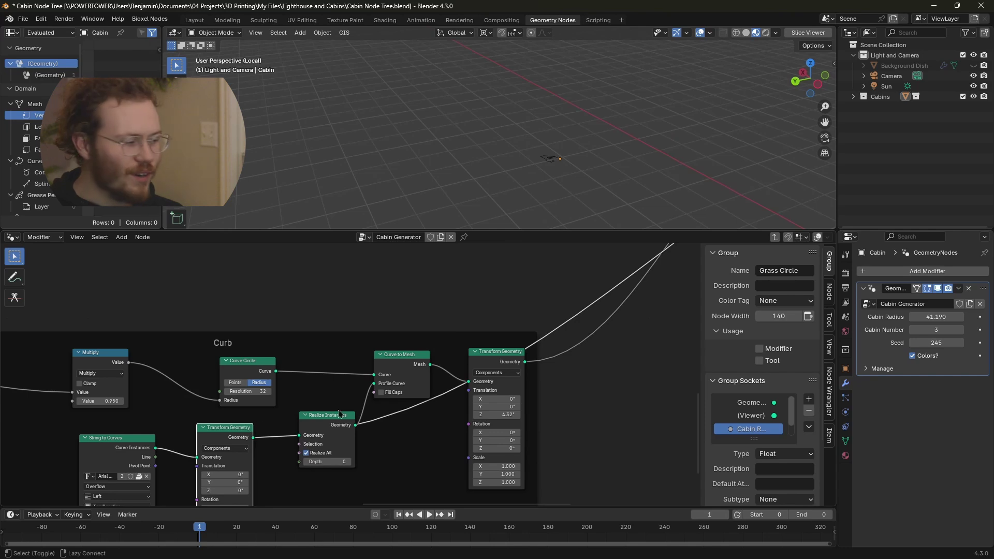
ctrl+shift+click(409, 372)
Examine the Curve to Mesh curb ring from a low angle in wireframe and in solid shading.
middle_drag(497, 186, 704, 138)
key(shift+z)
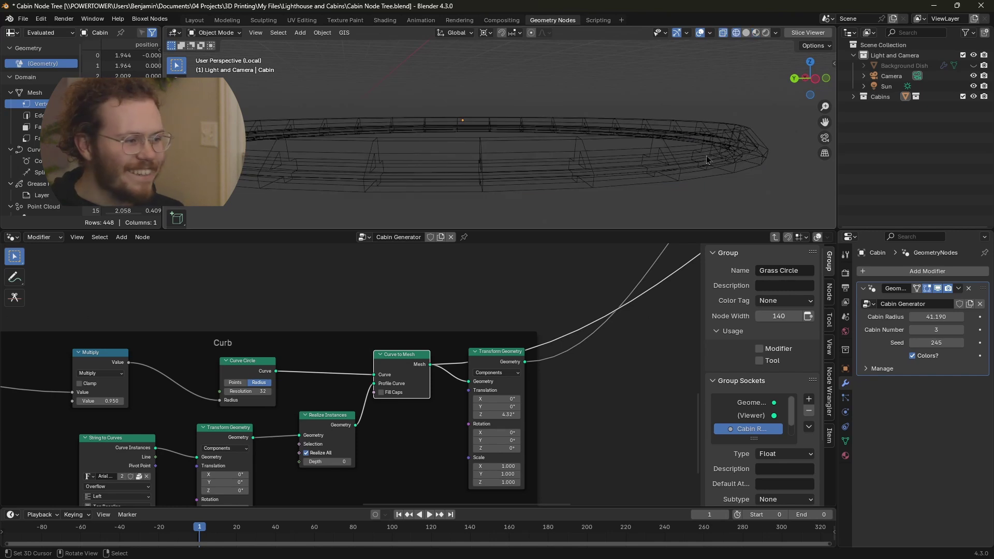
key(z)
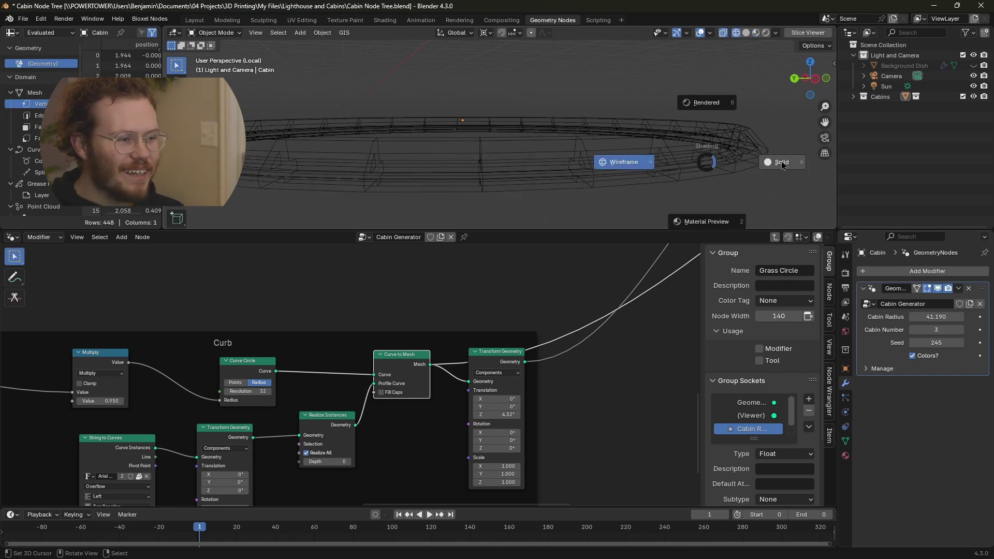
click(782, 163)
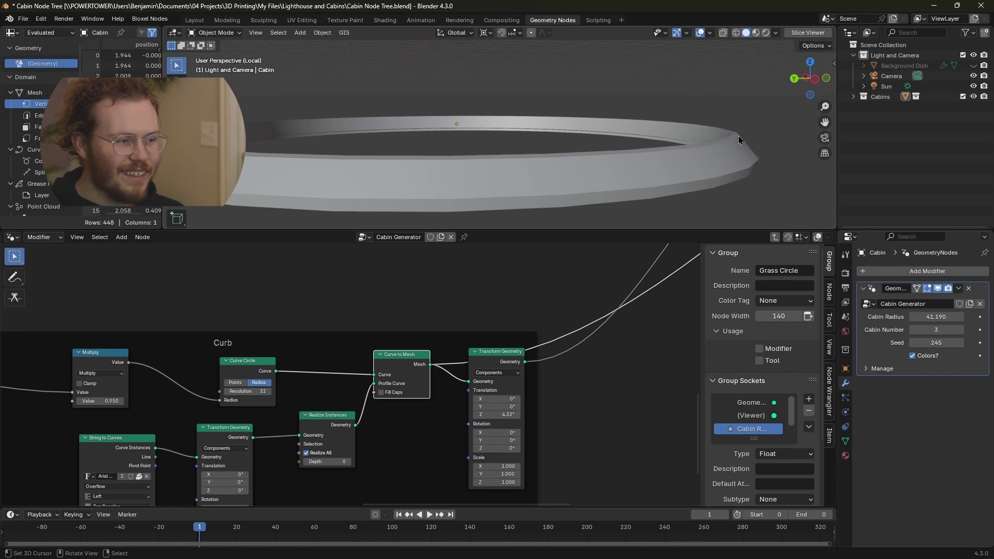
middle_drag(738, 185, 693, 171)
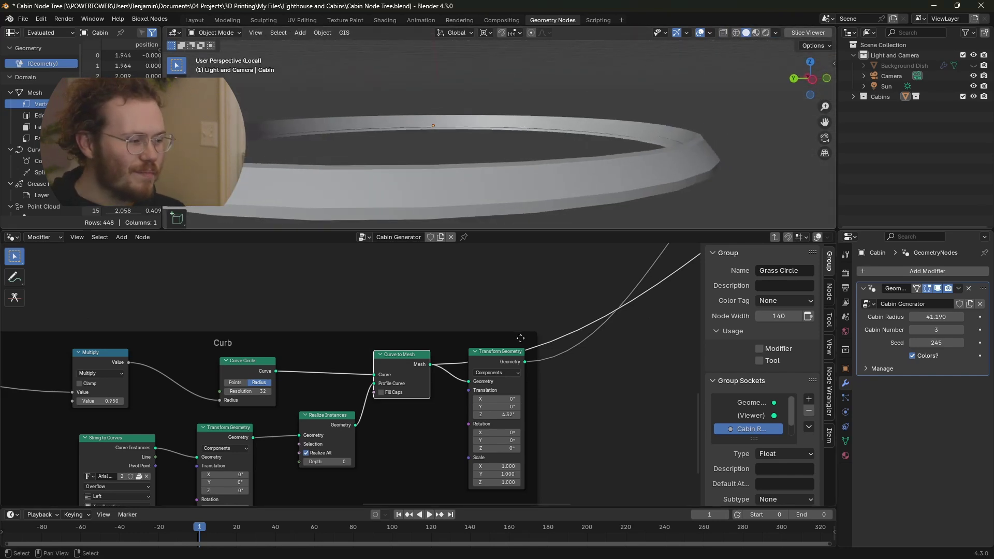
Preview the curb's concrete Set Material node and the Join Geometry node combining curb and grass, with materials shown.
middle_drag(521, 339, 425, 381)
scroll(445, 371, down, 3)
scroll(425, 381, up, 3)
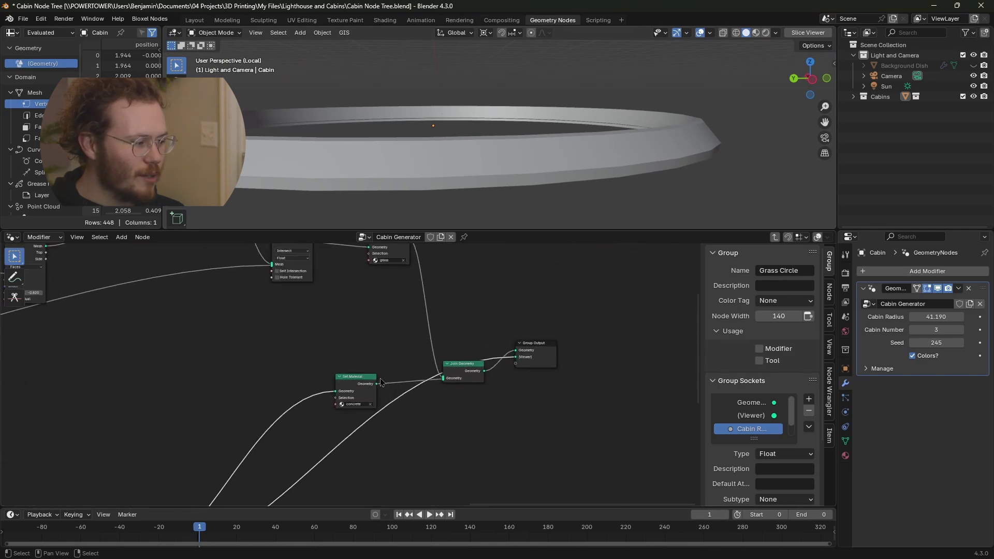
click(346, 375)
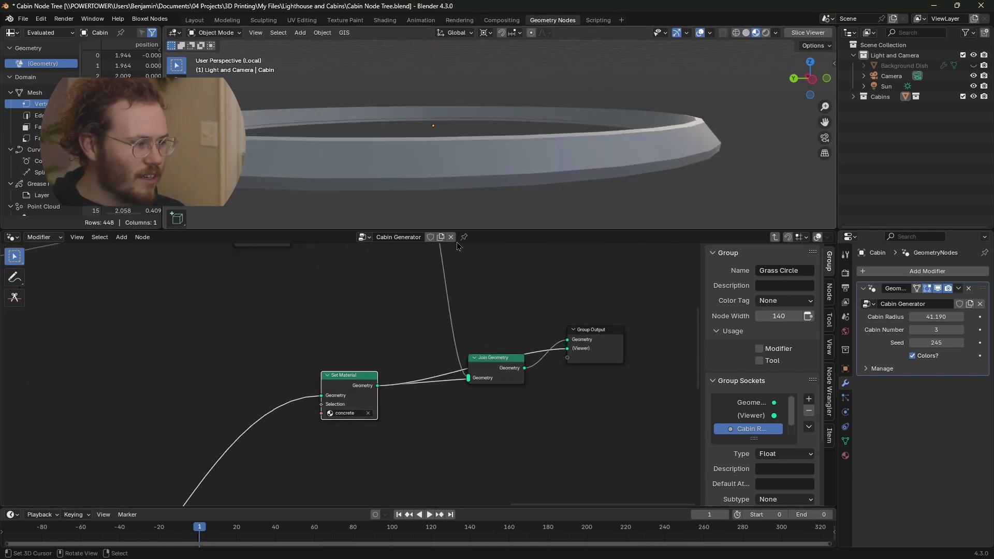
middle_drag(616, 136, 623, 153)
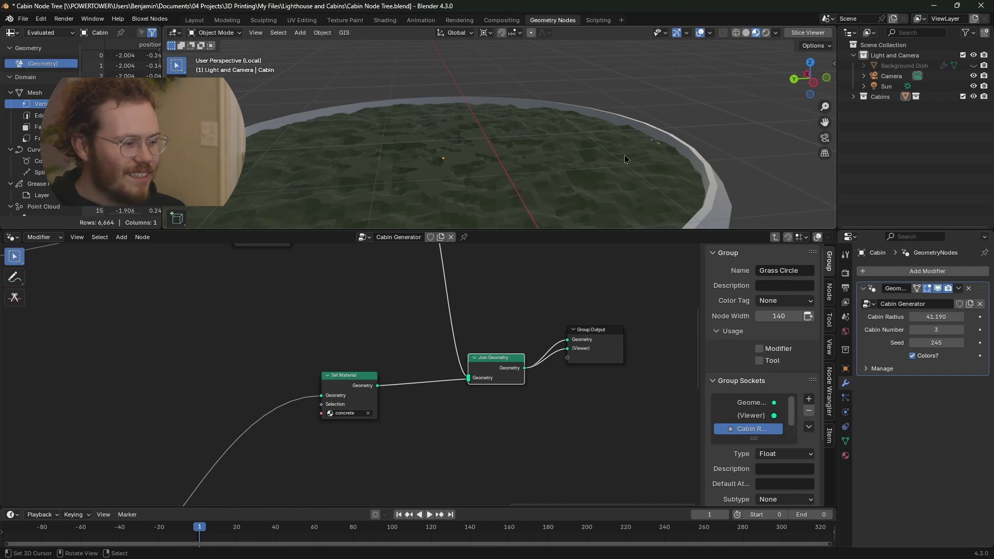
Leave the Grass Circle group and preview the main tree's final Join Geometry node with the whole cabin framed.
key(Home)
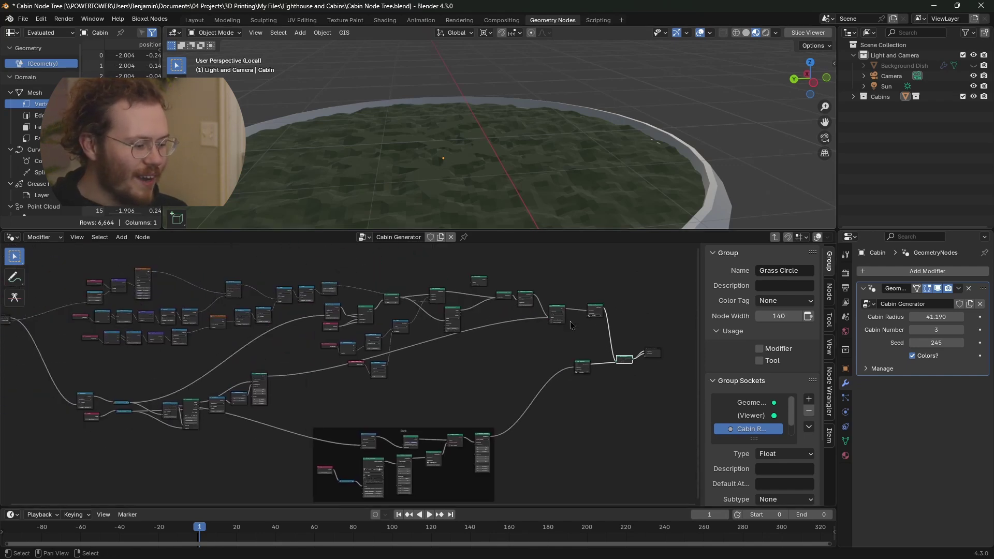
key(Tab)
scroll(472, 348, up, 2)
middle_drag(443, 346, 437, 378)
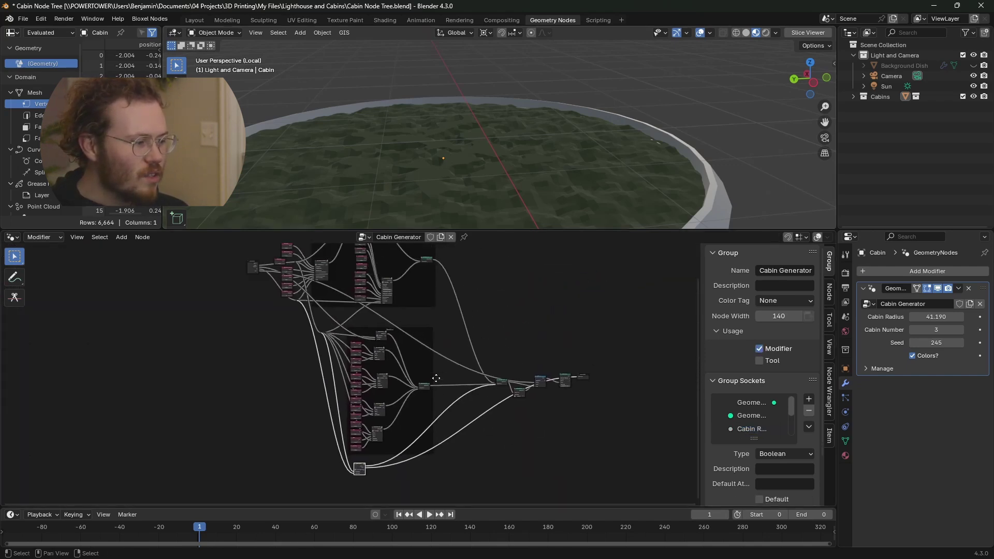
scroll(437, 378, up, 7)
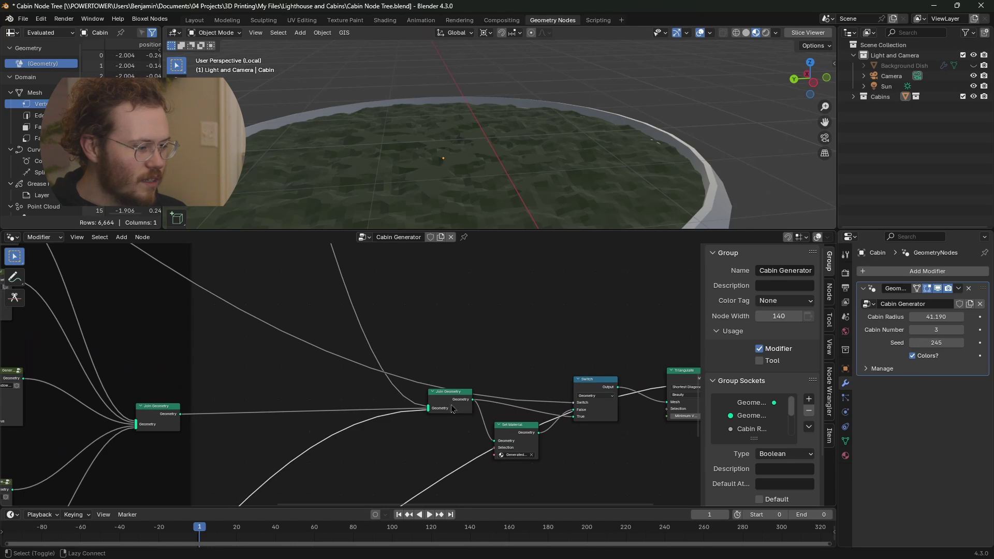
click(452, 409)
key(Home)
scroll(558, 160, up, 4)
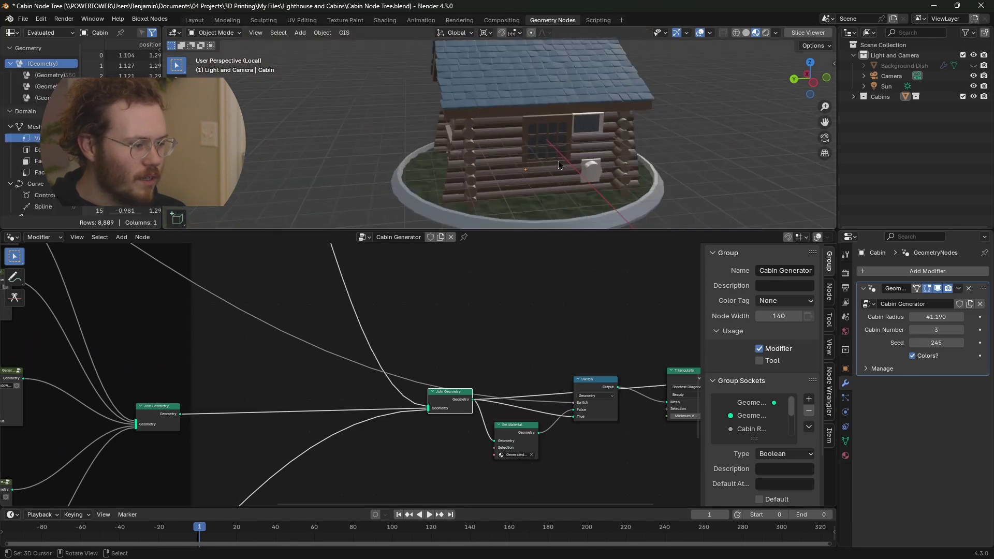
Preview the Set Material node after the final Join Geometry and check its material choice, keeping Generated Cabin.
scroll(459, 397, down, 1)
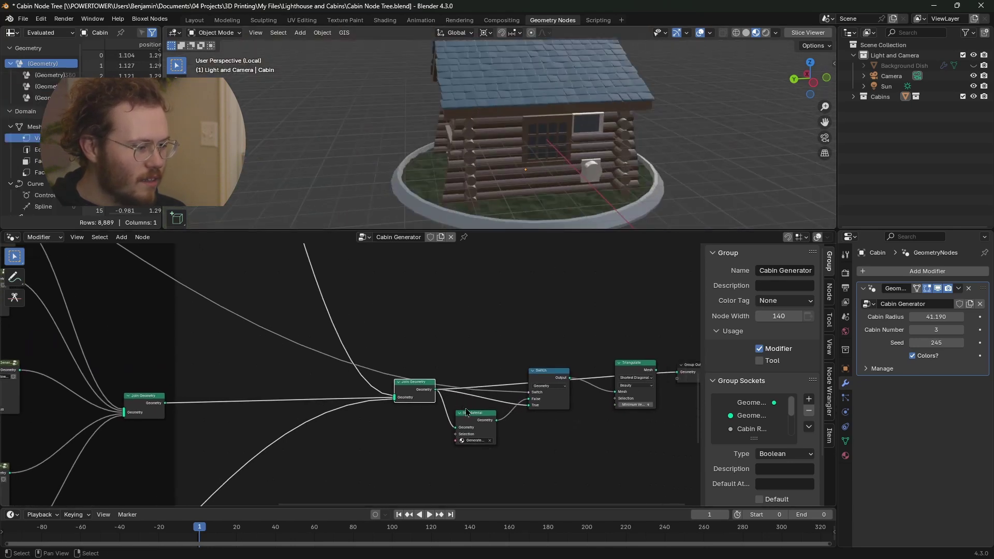
scroll(502, 400, up, 2)
drag(583, 372, 604, 392)
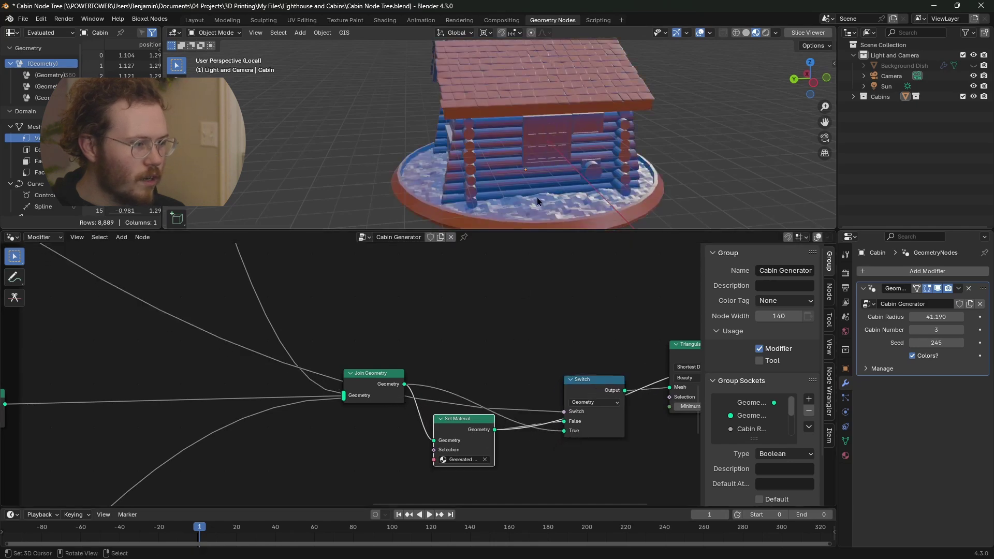
middle_drag(537, 197, 600, 194)
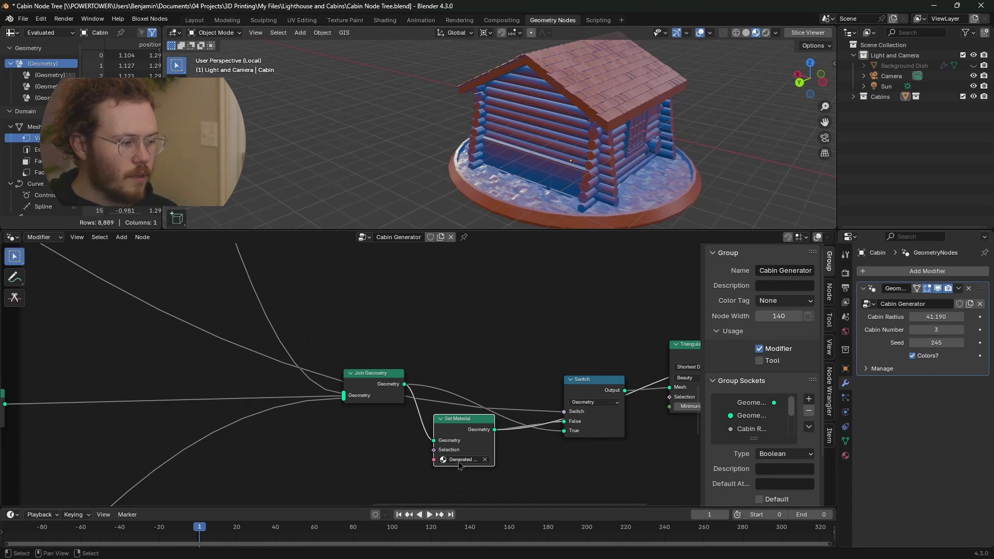
click(460, 459)
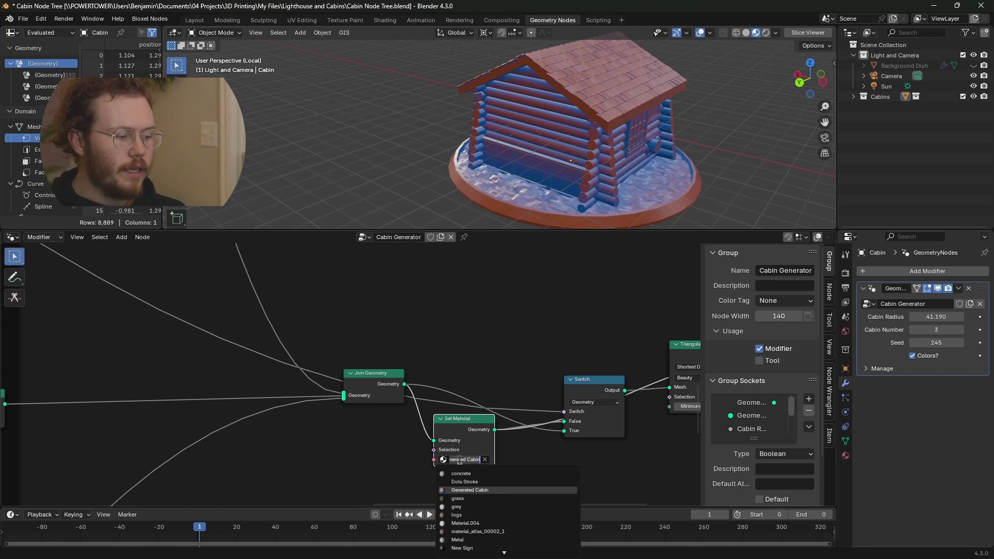
click(468, 490)
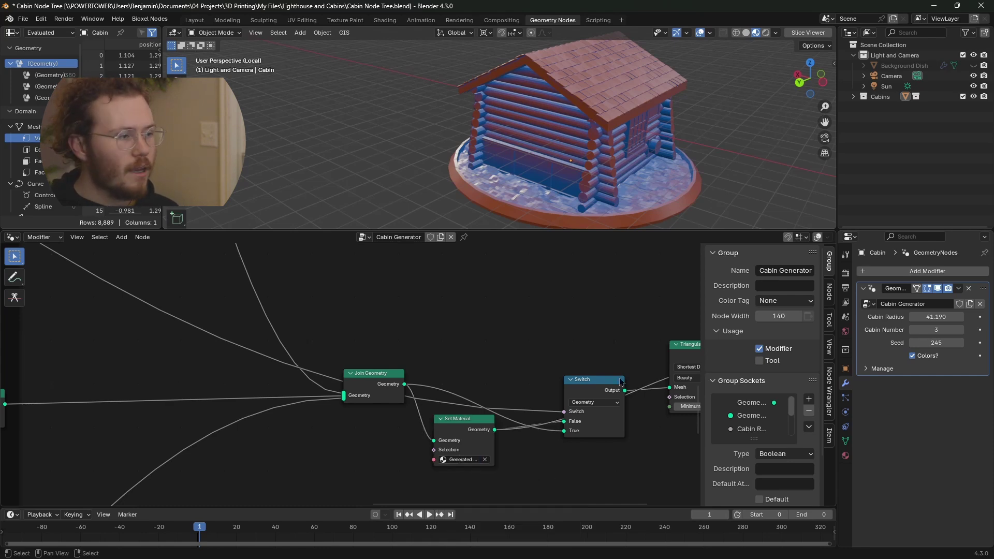
Open the Generated Cabin material from Slot 1 in the Shading workspace and examine its nodes and effect on the cabin.
click(385, 21)
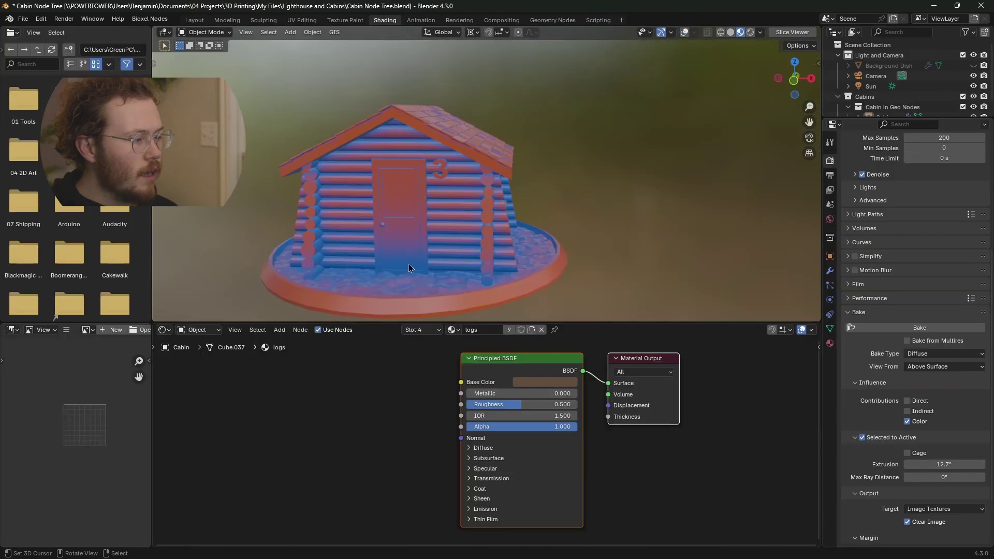
click(415, 330)
click(405, 353)
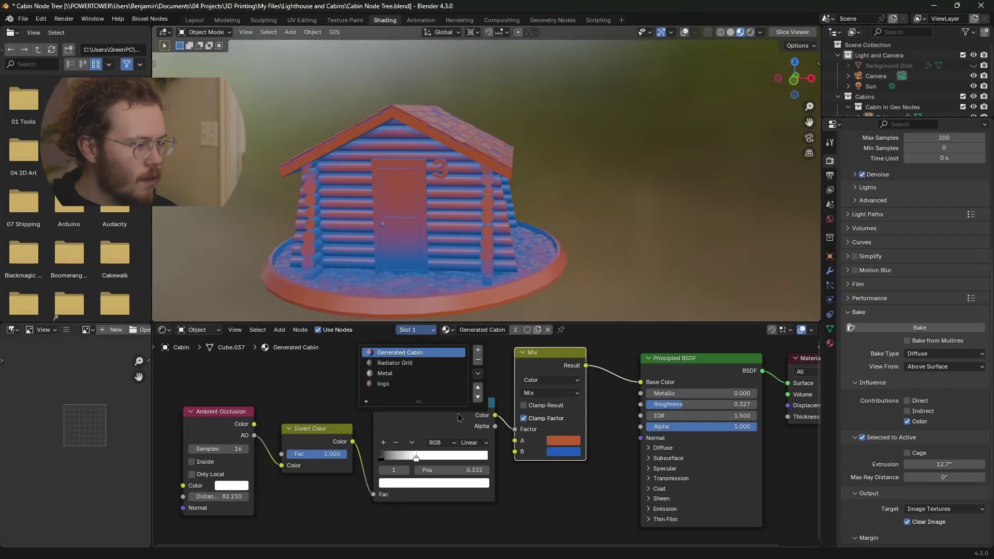
key(Home)
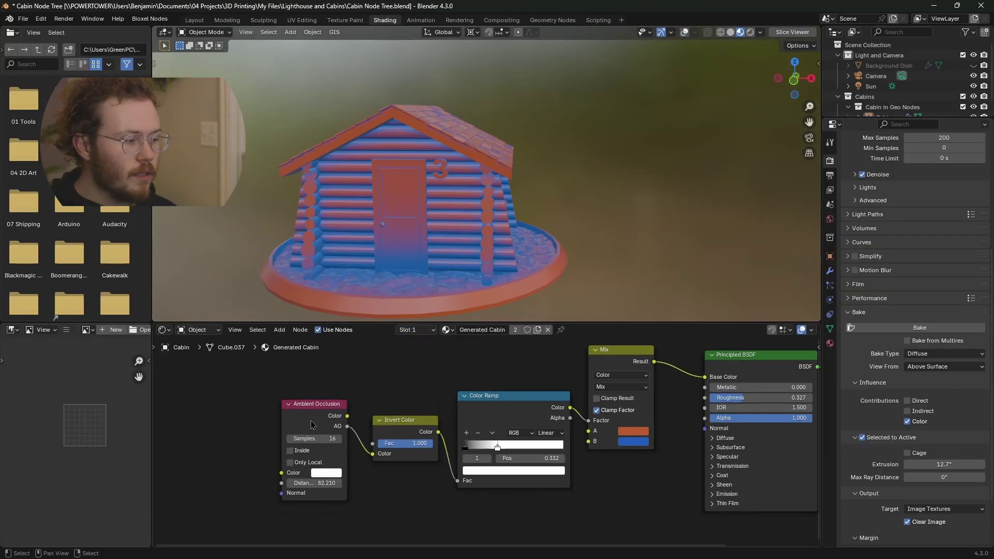
middle_drag(452, 434, 357, 447)
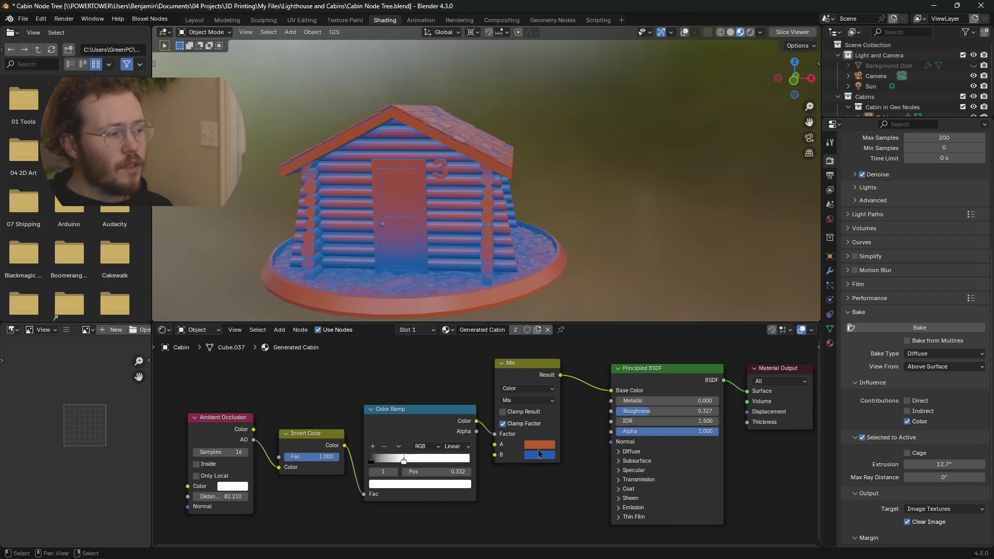
middle_drag(448, 243, 486, 244)
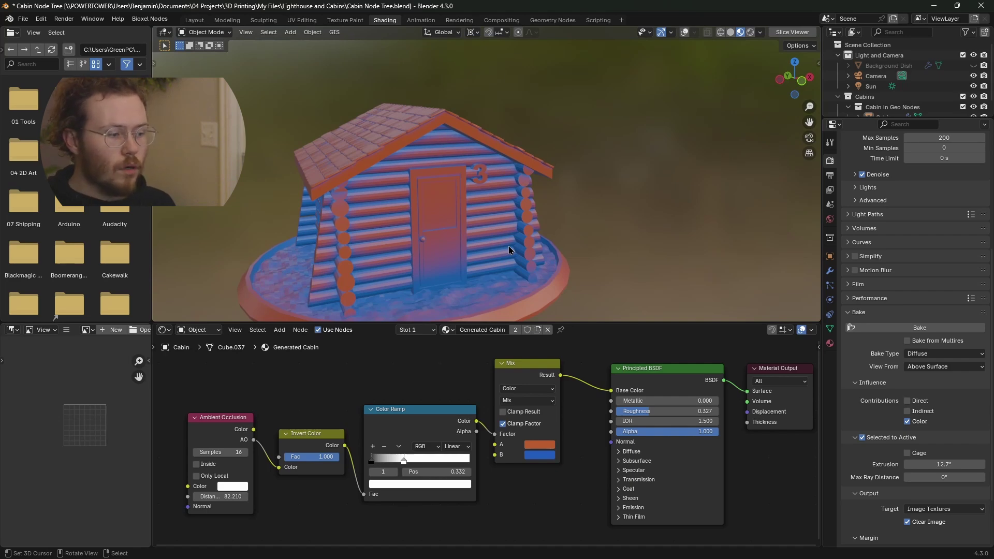
middle_drag(509, 250, 538, 155)
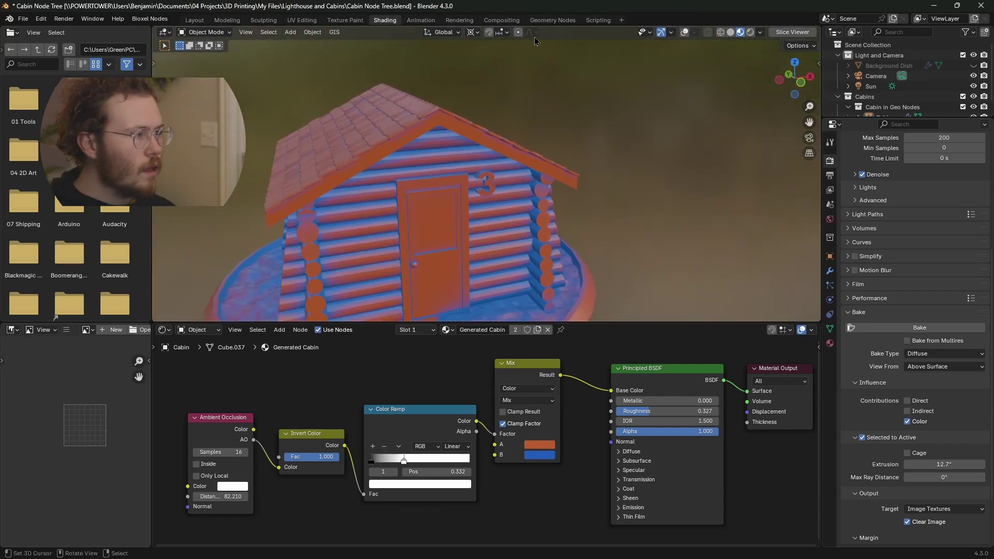
Return to the Geometry Nodes workspace and preview the Switch node's output, viewing the cabin from the window and door sides.
click(552, 20)
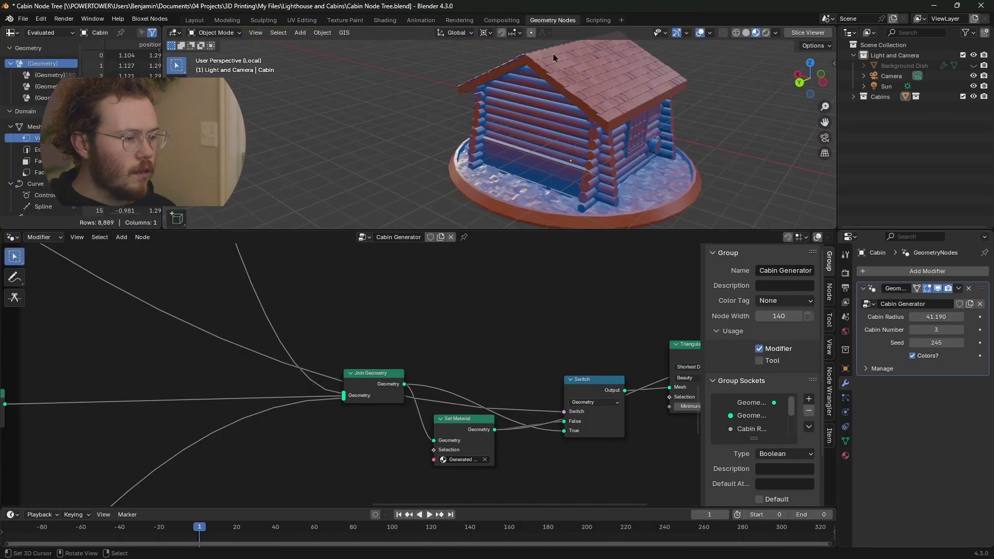
middle_drag(622, 357, 450, 347)
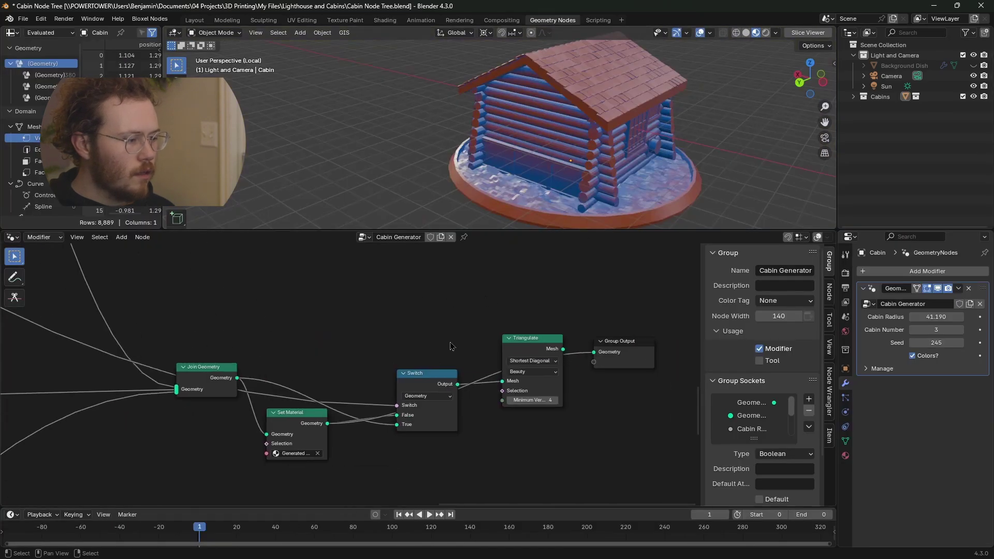
click(406, 405)
scroll(412, 396, up, 1)
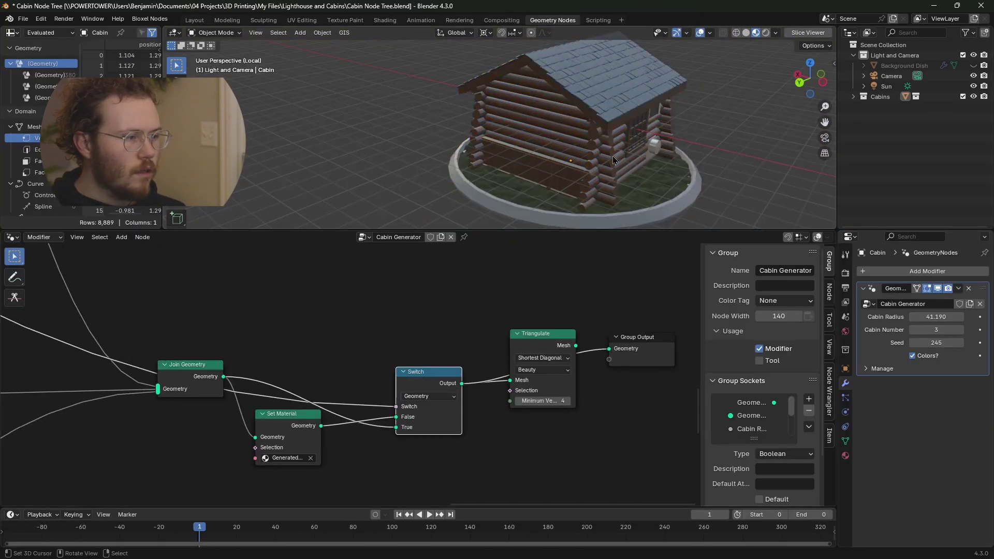
middle_drag(613, 156, 511, 142)
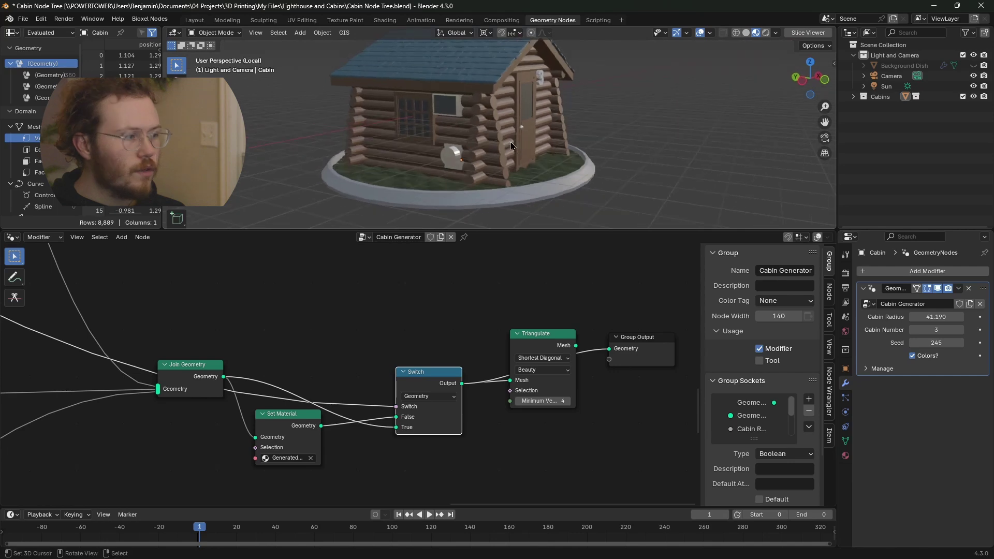
mouse_move(526, 103)
middle_down()
mouse_move(527, 132)
mouse_move(527, 115)
middle_up()
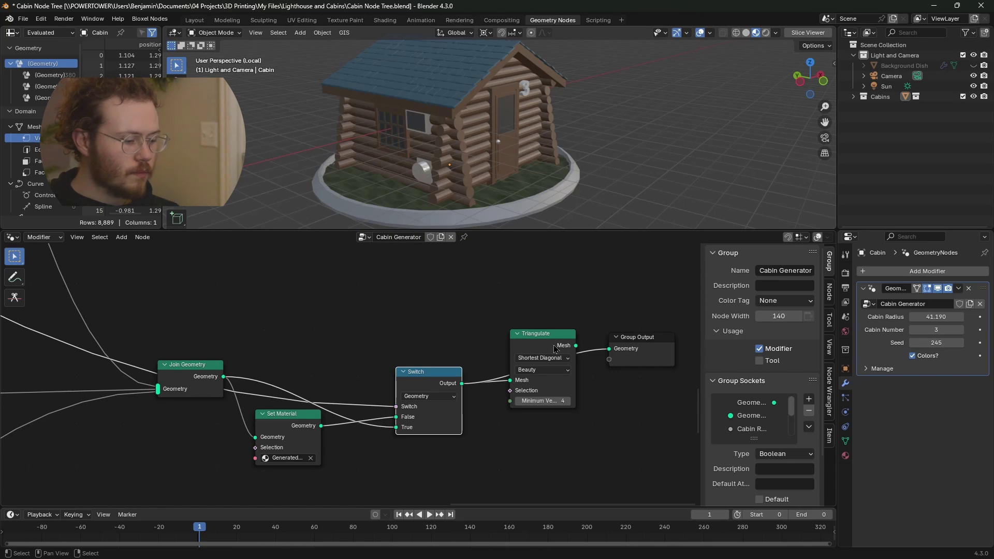
Compare the Triangulate and Switch outputs in wireframe, ending with Triangulate previewed in solid shading.
click(540, 334)
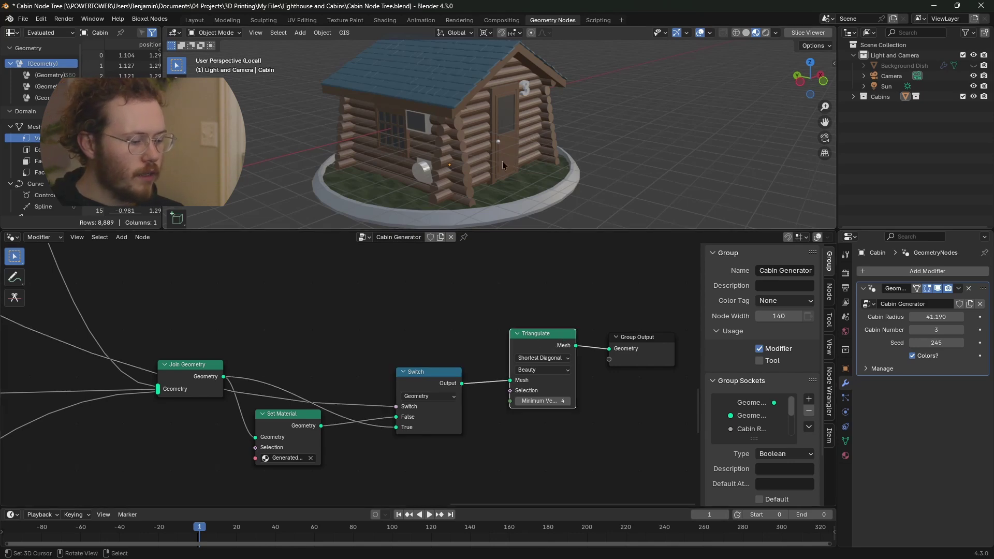
key(z)
click(544, 151)
key(shift+z)
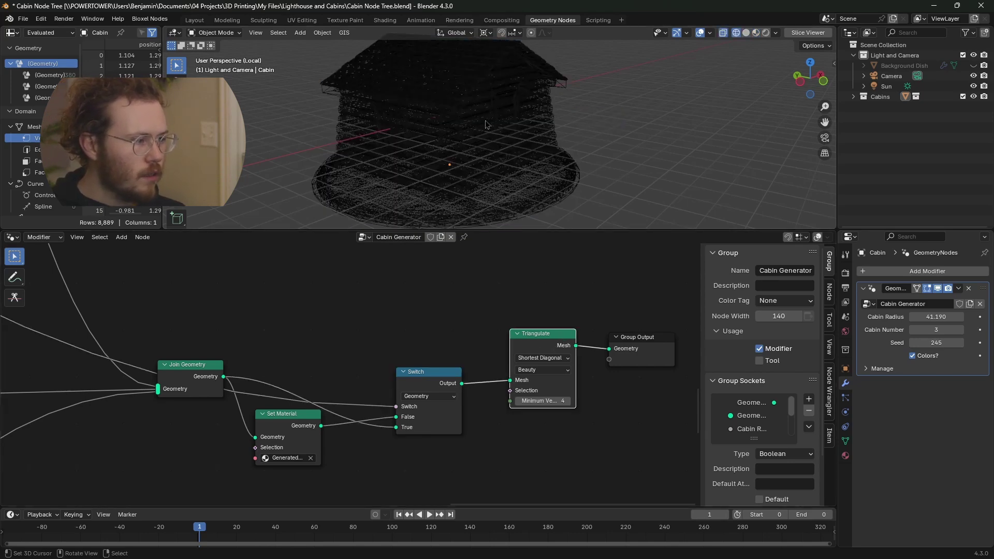
middle_drag(513, 125, 489, 130)
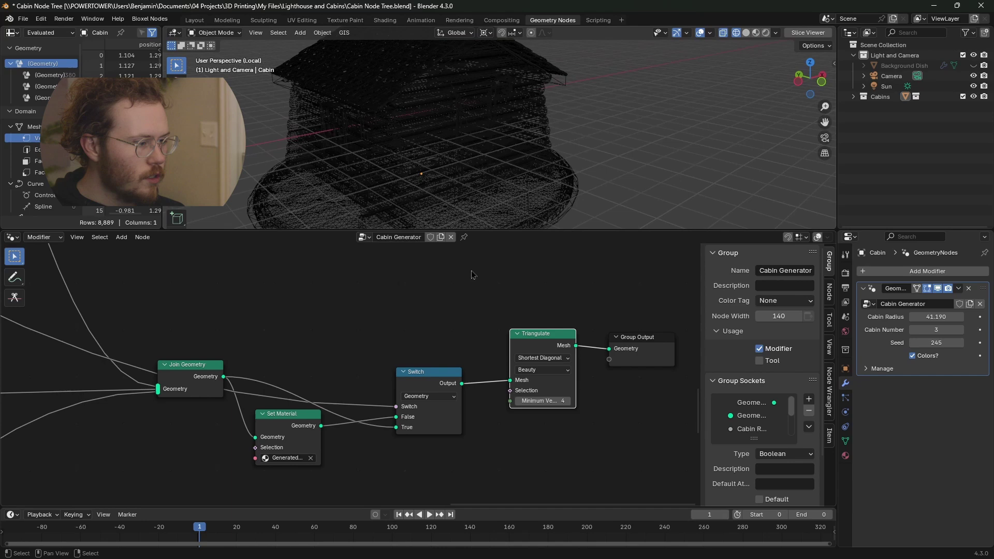
ctrl+shift+click(444, 382)
ctrl+shift+click(539, 347)
key(shift+z)
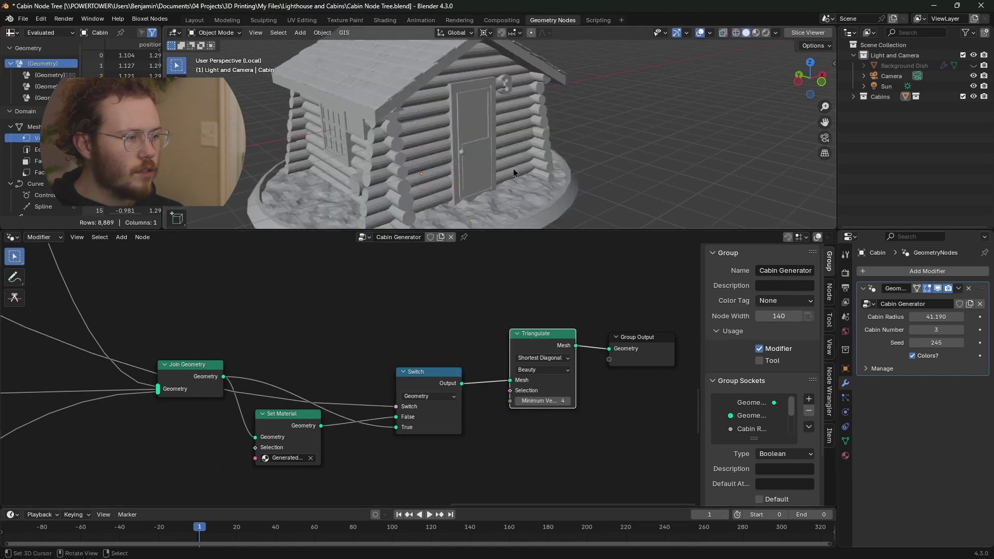
Examine the end of the cabin node tree and the node groups feeding into the final Join Geometry.
click(828, 237)
click(595, 279)
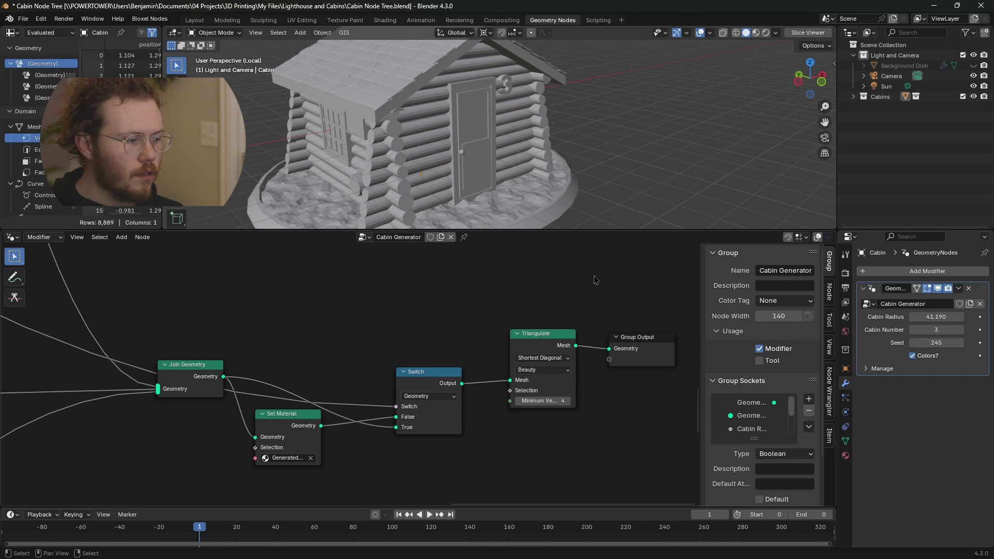
middle_drag(468, 283, 513, 289)
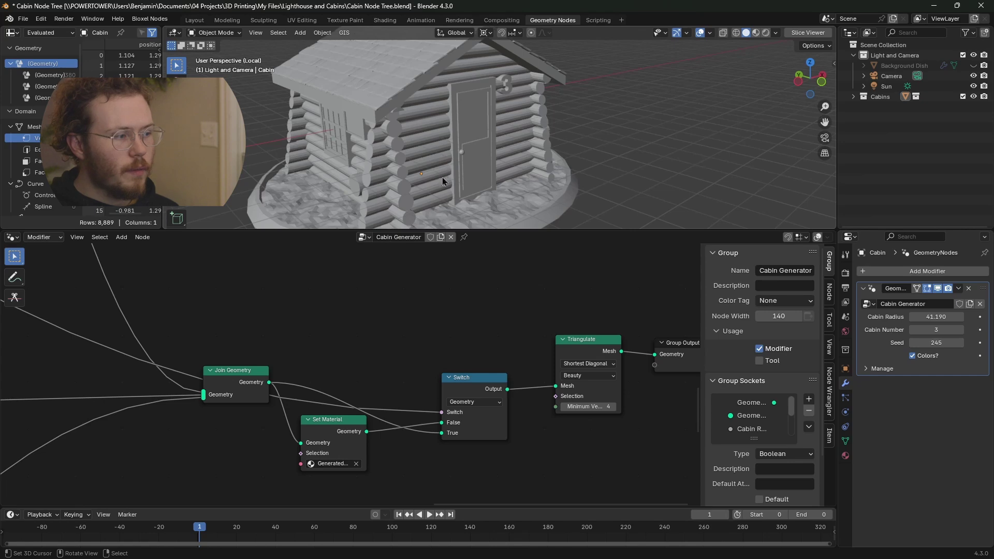
middle_drag(592, 297, 548, 295)
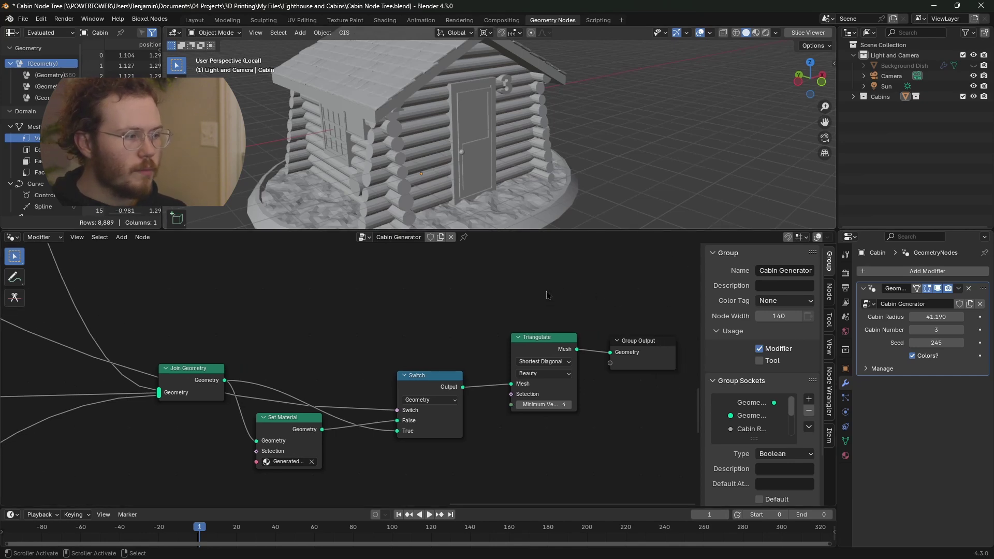
scroll(520, 305, down, 1)
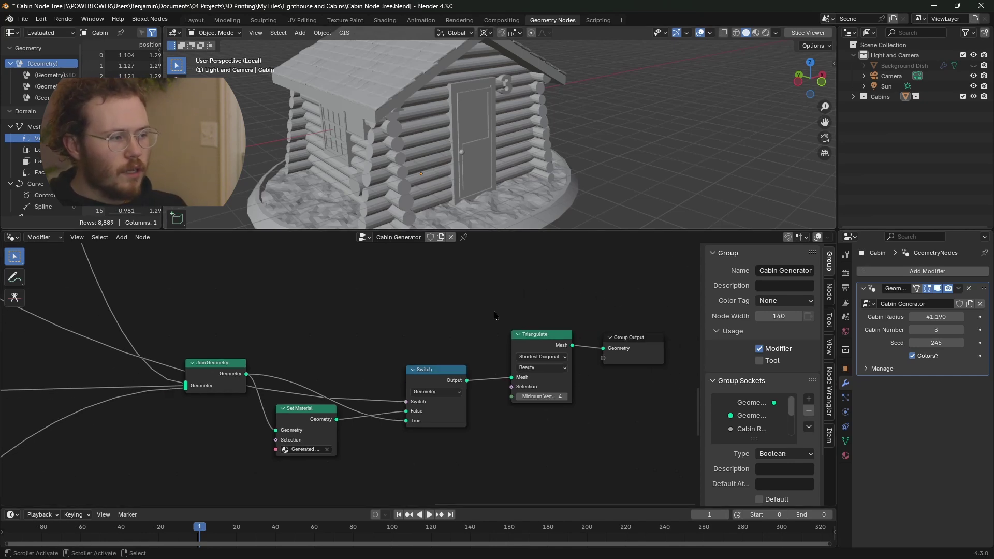
scroll(492, 311, down, 5)
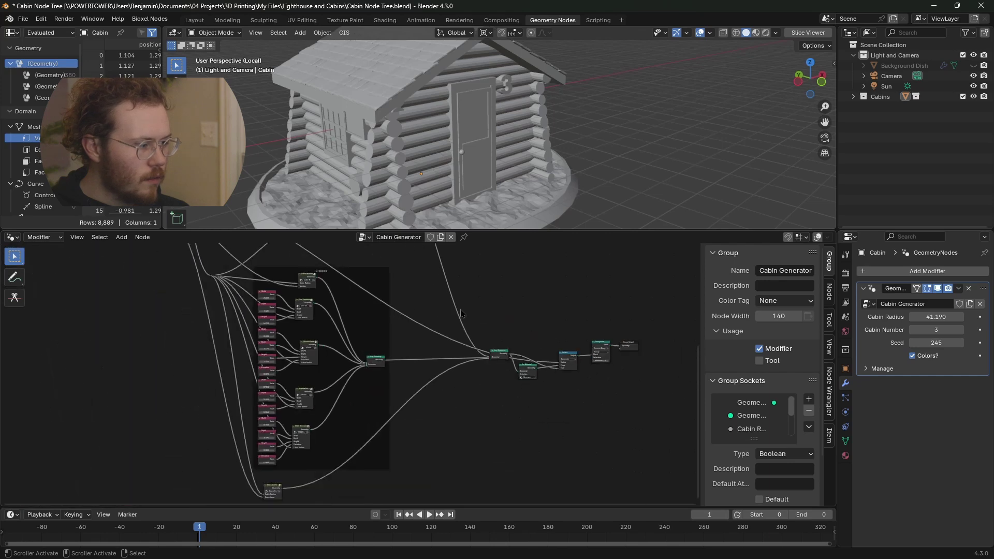
middle_drag(423, 314, 468, 407)
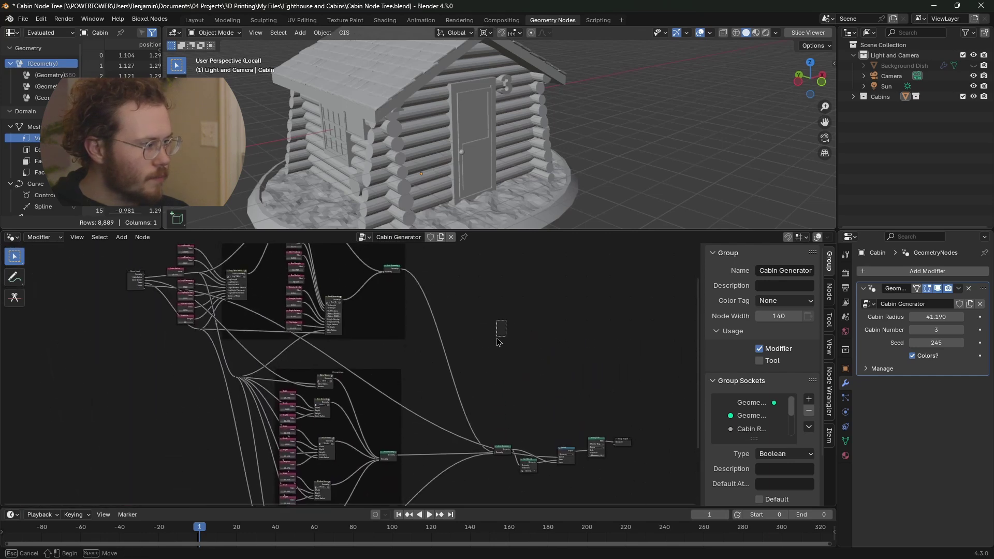
middle_drag(506, 330, 492, 346)
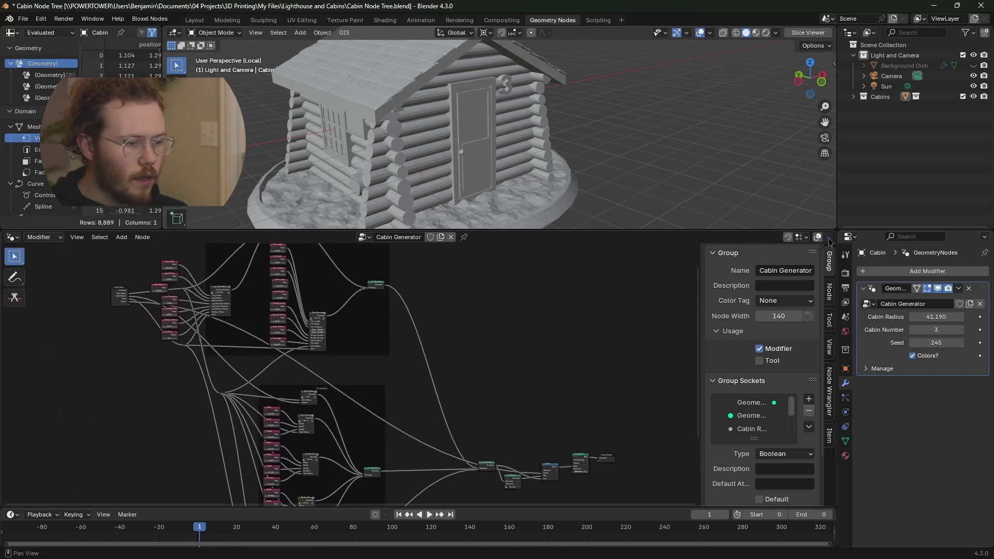
middle_drag(581, 315, 576, 248)
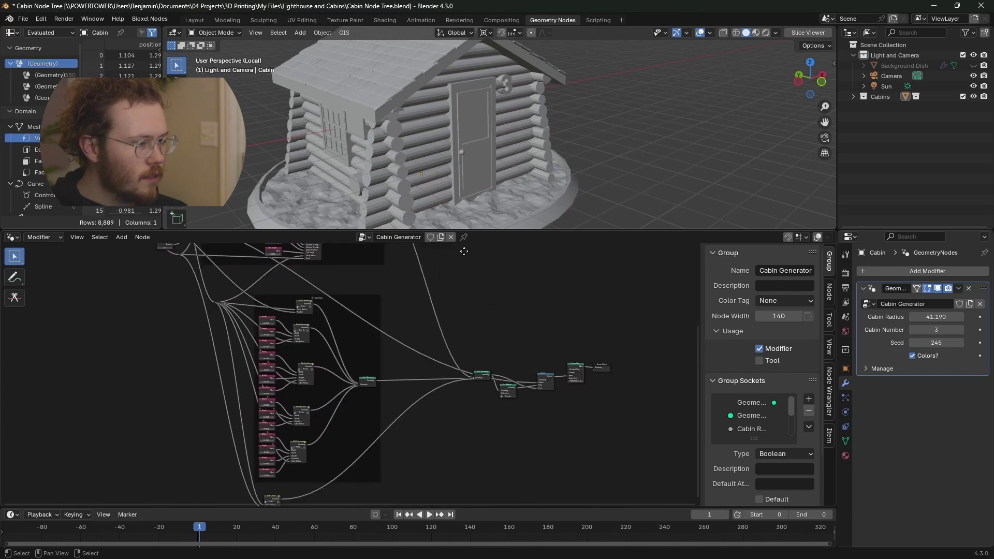
Show the cabin in rendered shading without overlays in the Layout workspace, viewed from the window and door side, and save the file.
key(z)
key(z)
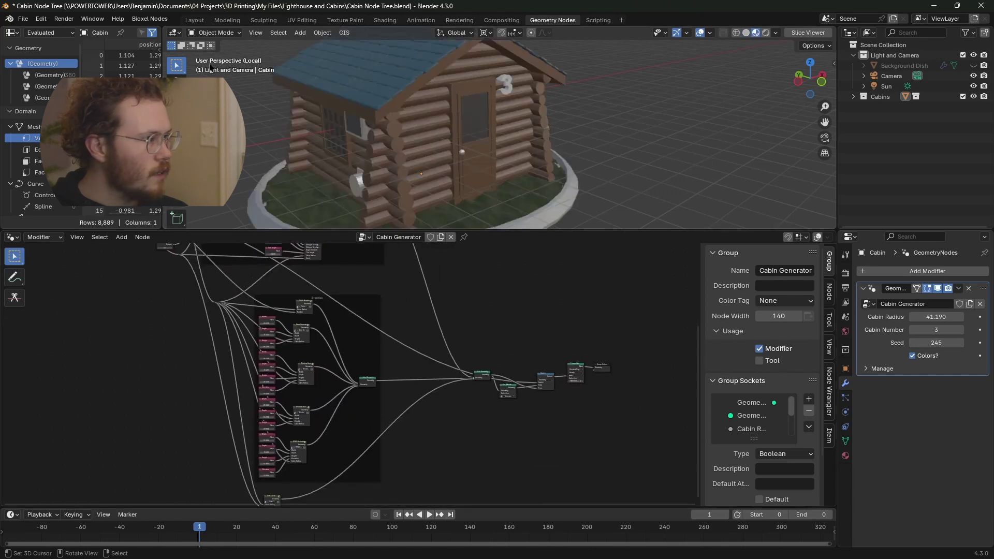
click(194, 20)
middle_drag(366, 197, 349, 235)
key(shift+alt+z)
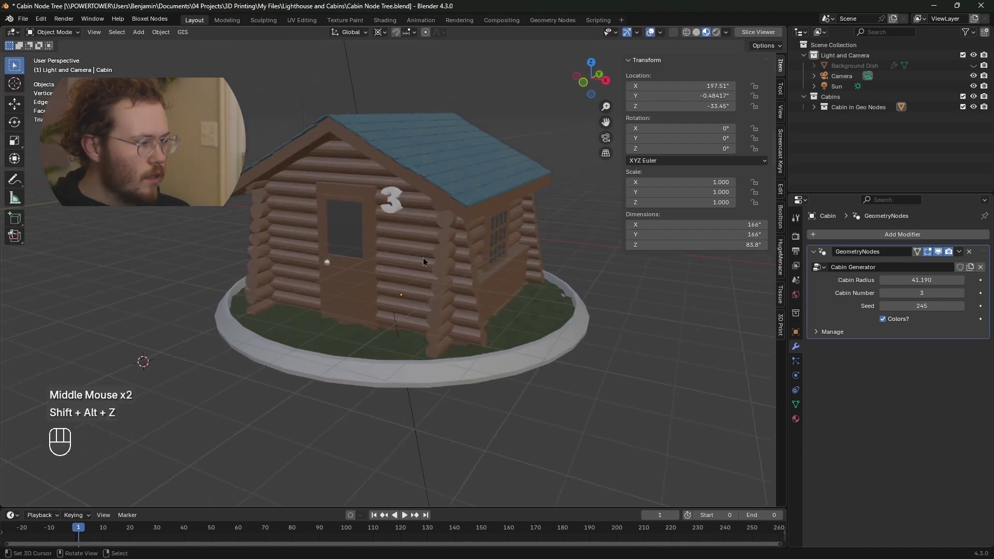
key(z)
key(z)
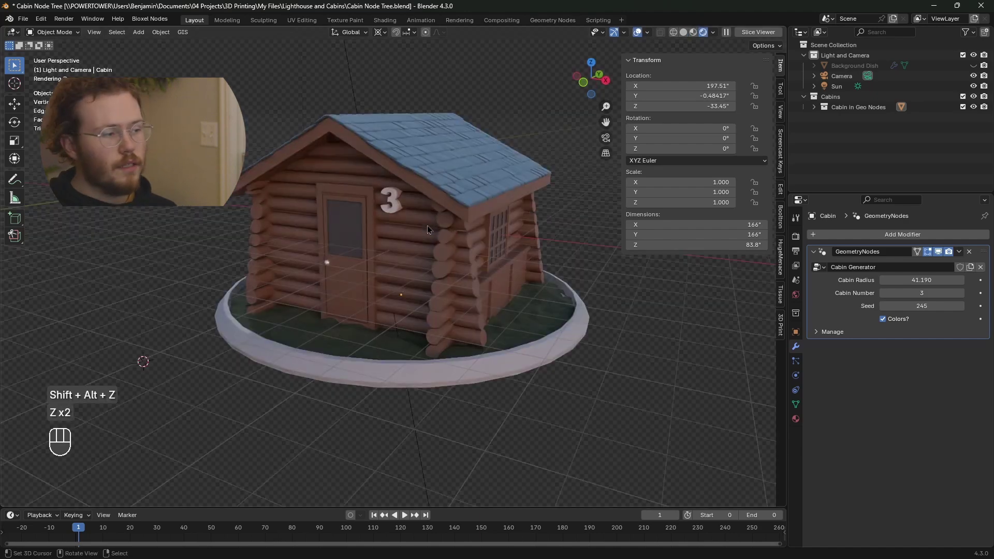
mouse_move(375, 254)
middle_down()
mouse_move(480, 231)
mouse_move(468, 233)
middle_up()
key(shift+alt+z)
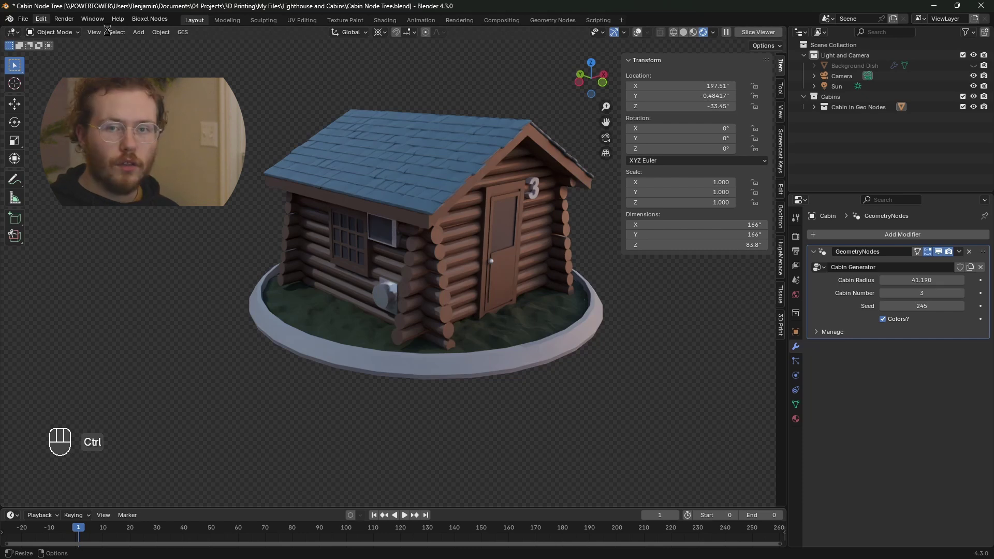
key(ctrl+s)
click(23, 19)
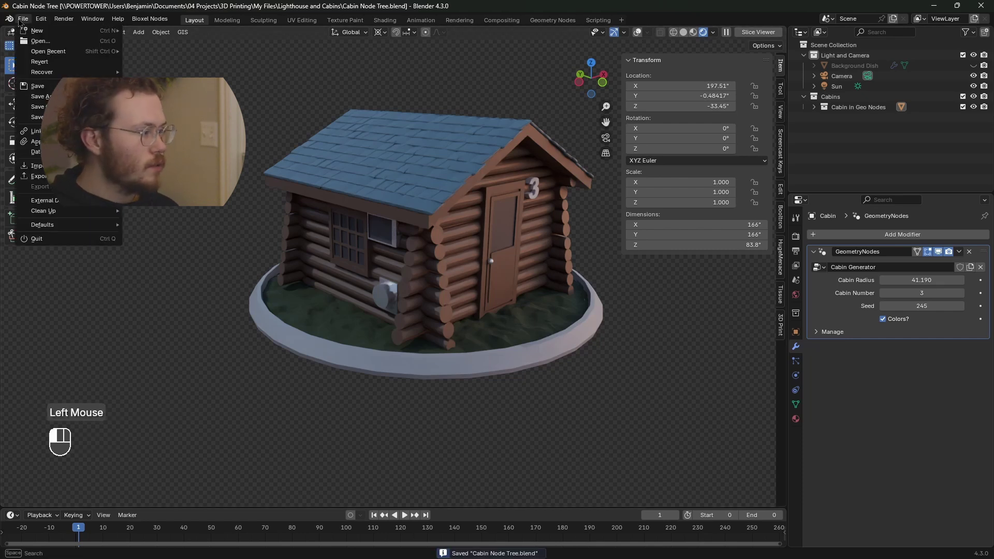
mouse_move(36, 176)
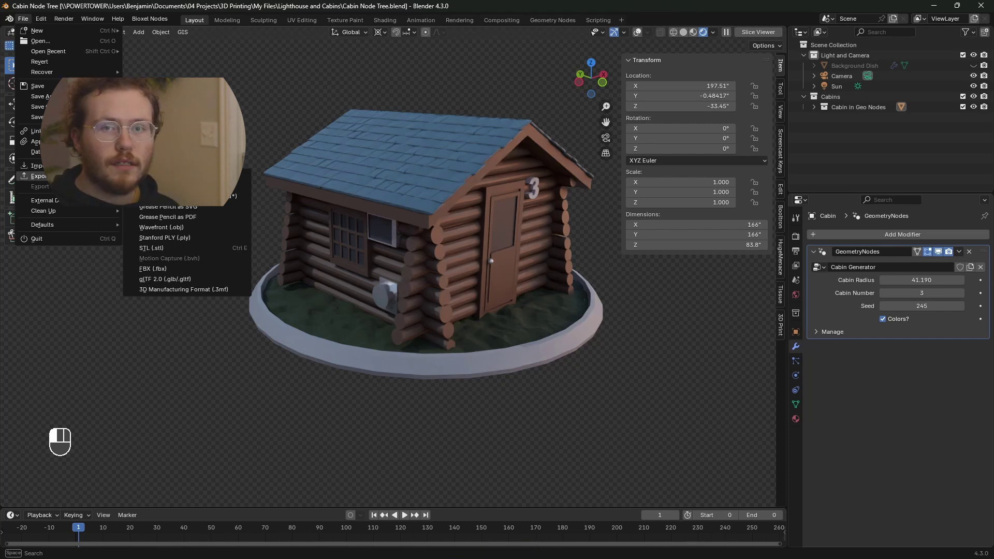
click(187, 232)
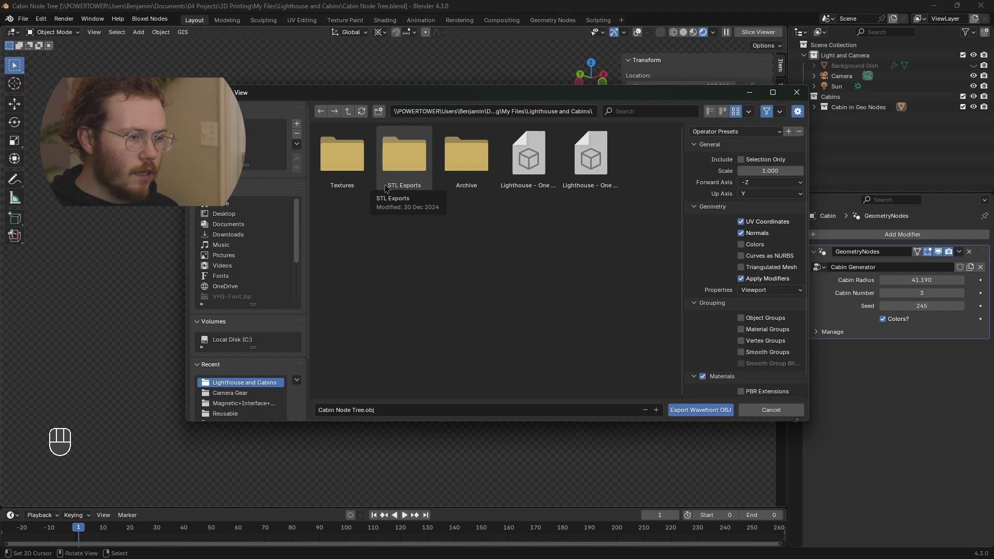
click(756, 160)
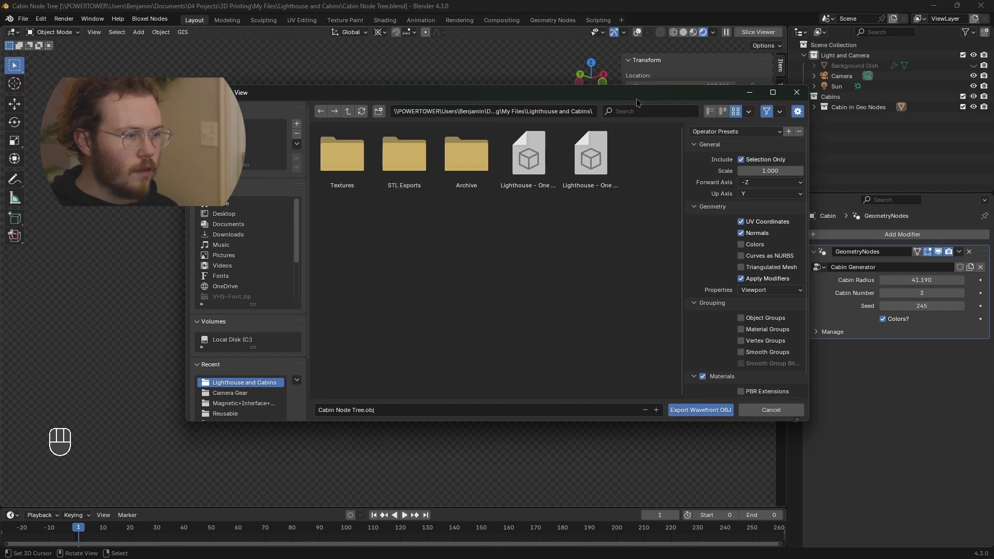
mouse_move(637, 102)
mouse_down()
mouse_move(650, 263)
mouse_move(645, 107)
mouse_move(622, 104)
mouse_up()
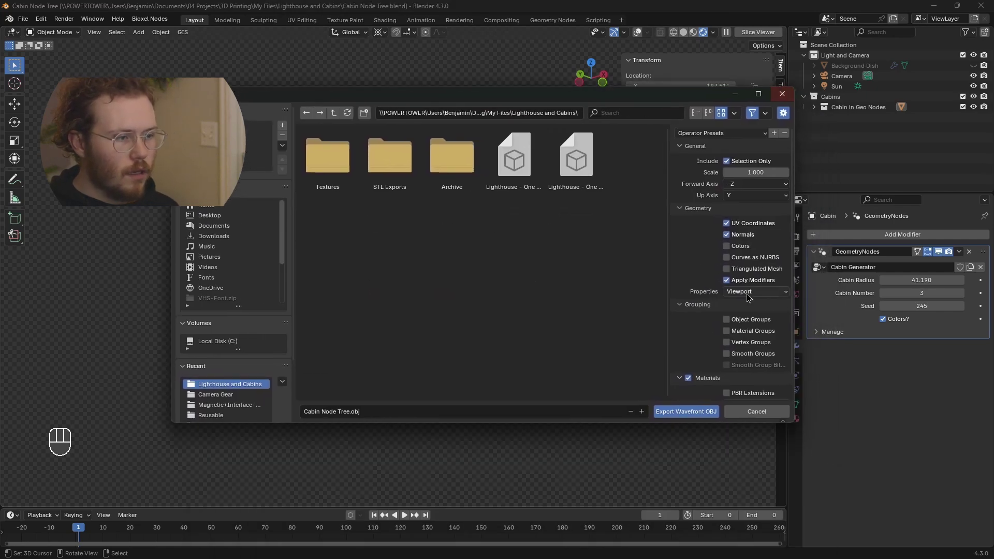
click(756, 412)
Select the cabin with overlays shown and prepare a Wavefront (.obj) export named Cabin Node Tree Output.obj in the Lighthouse and Cabins folder.
scroll(440, 165, up, 2)
key(shift+alt+z)
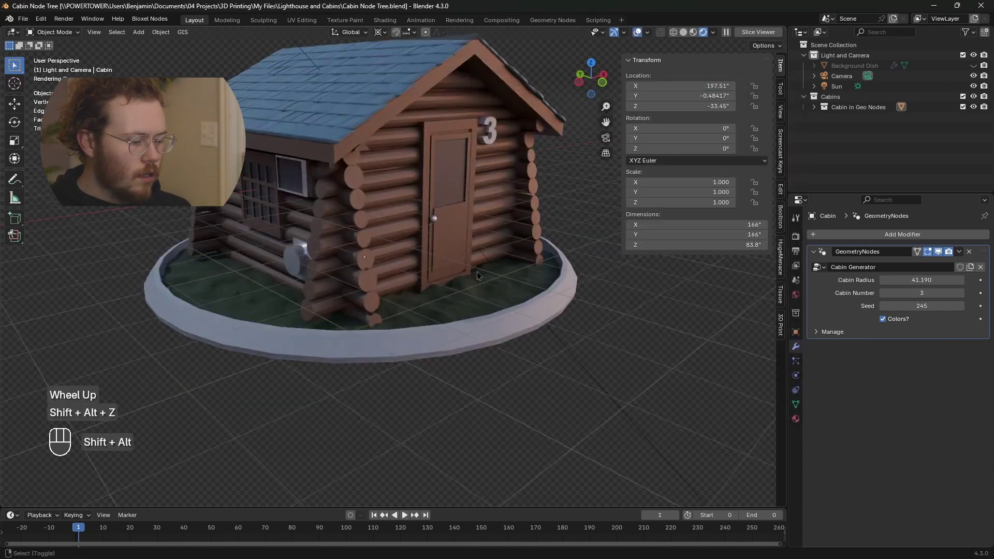
right_click(440, 166)
click(22, 19)
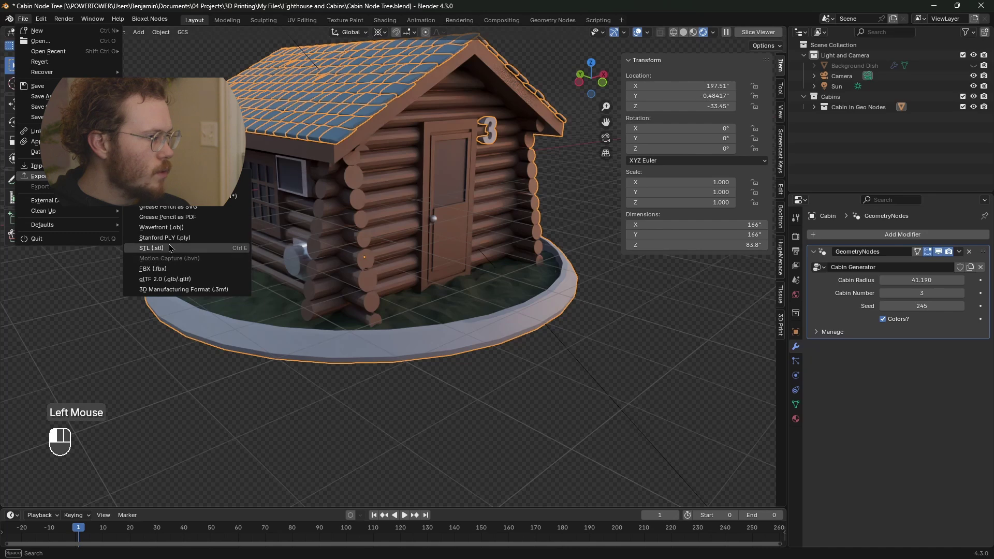
click(161, 227)
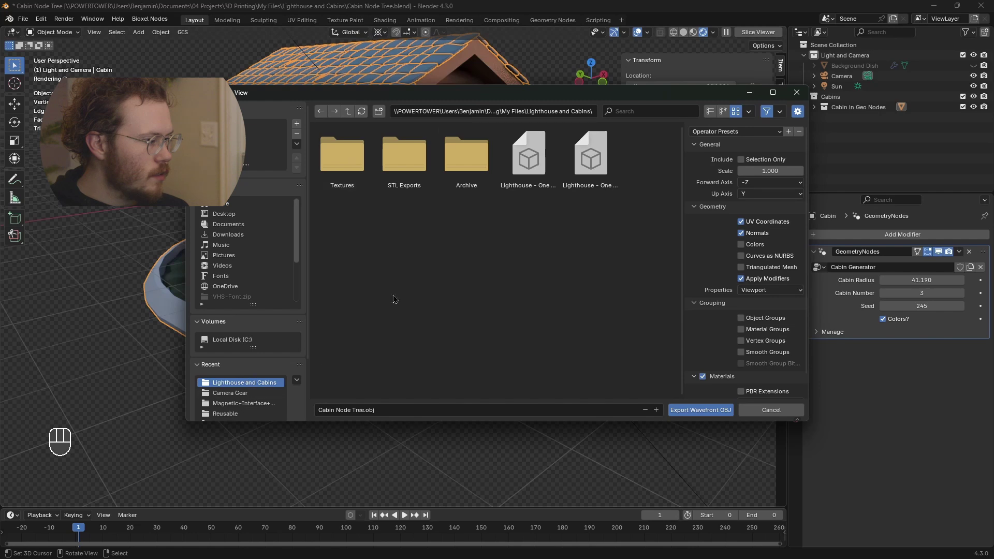
click(361, 409)
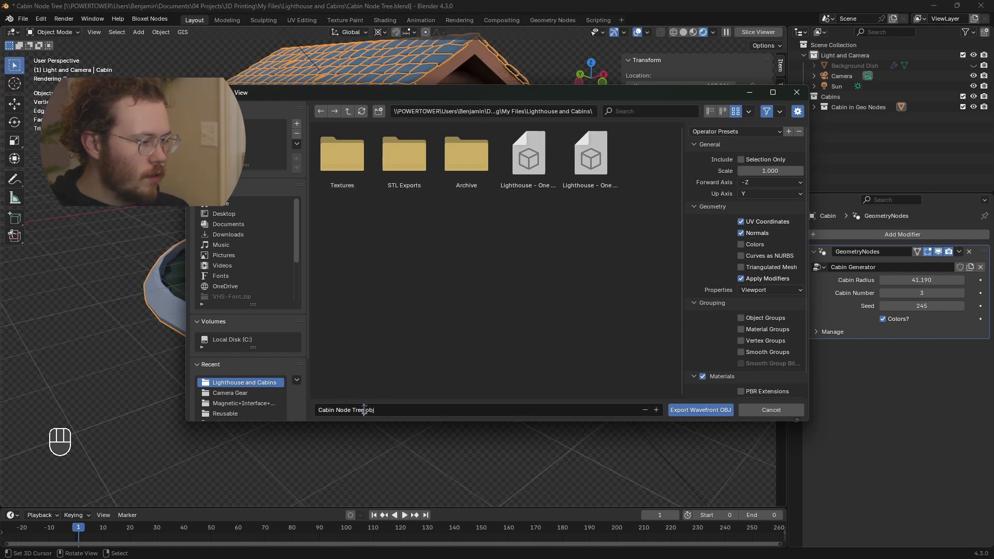
text(.)
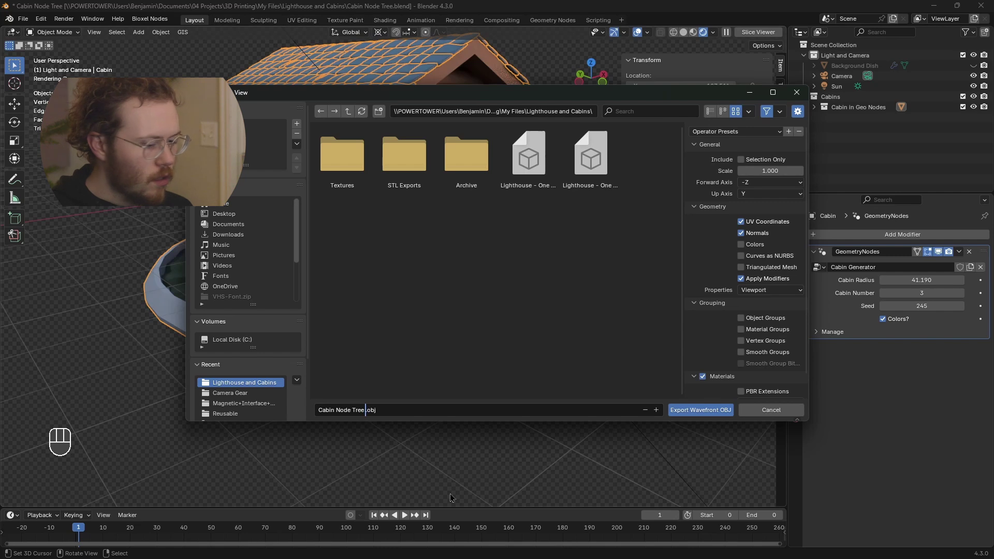
text( Outpu)
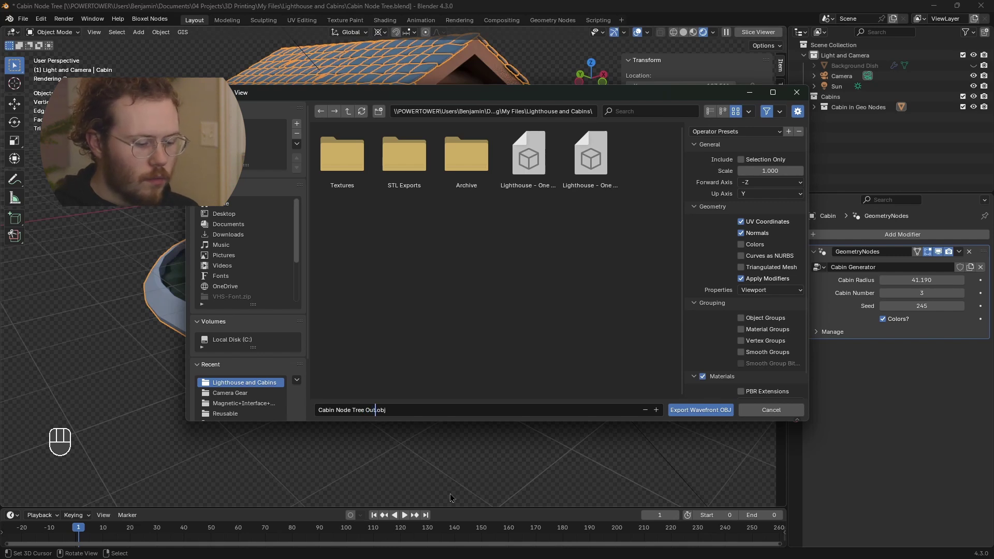
text(t)
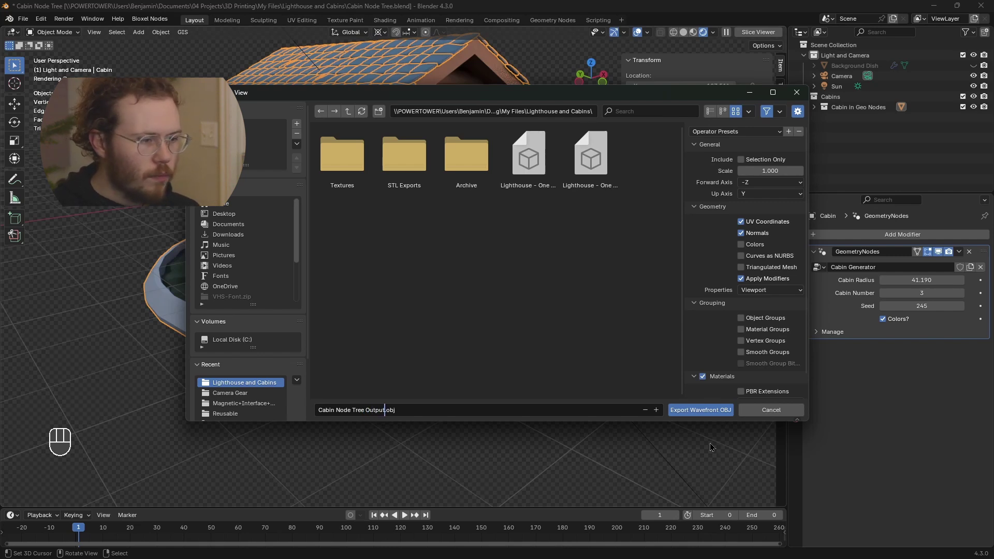
Limit the OBJ export to Selection Only and set its scale to 1000.
click(741, 159)
click(757, 171)
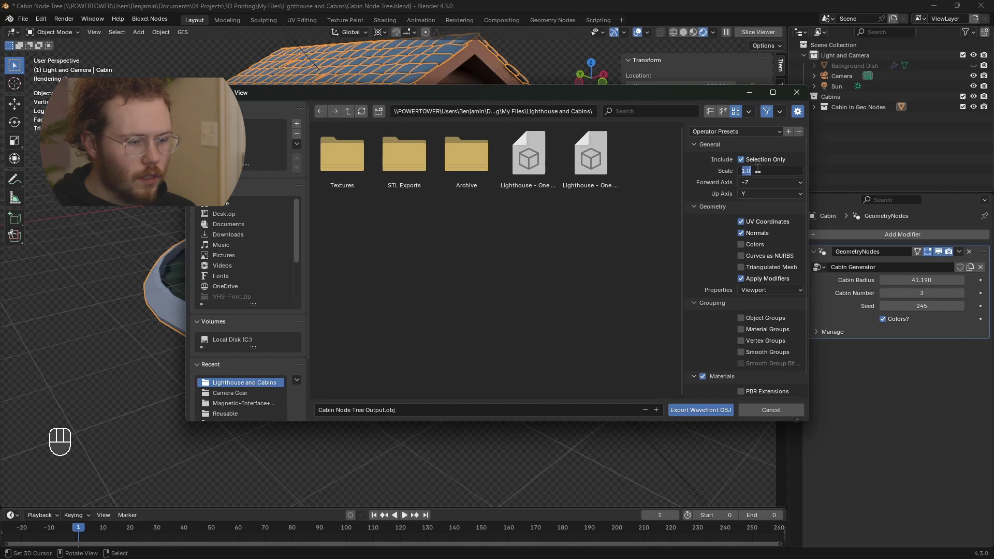
text(1)
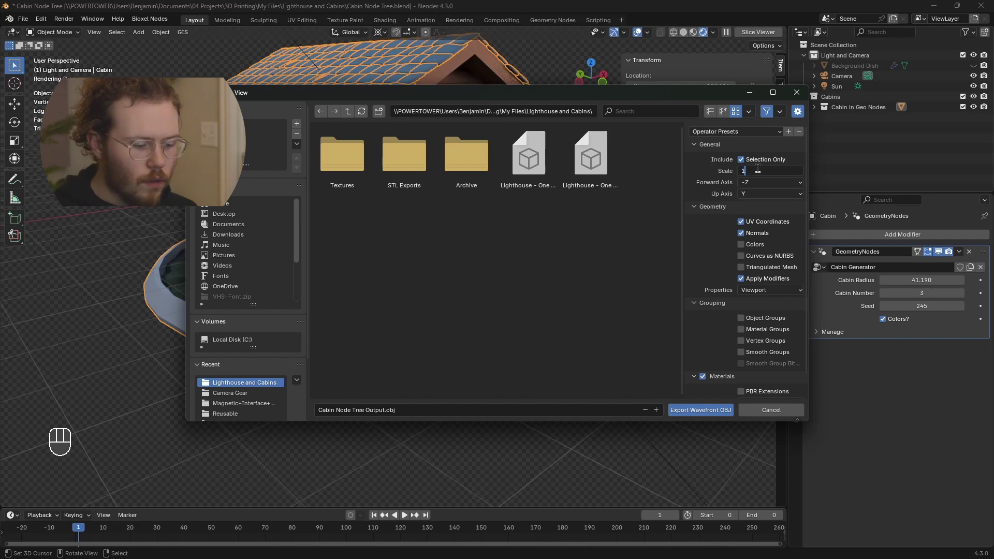
text(000)
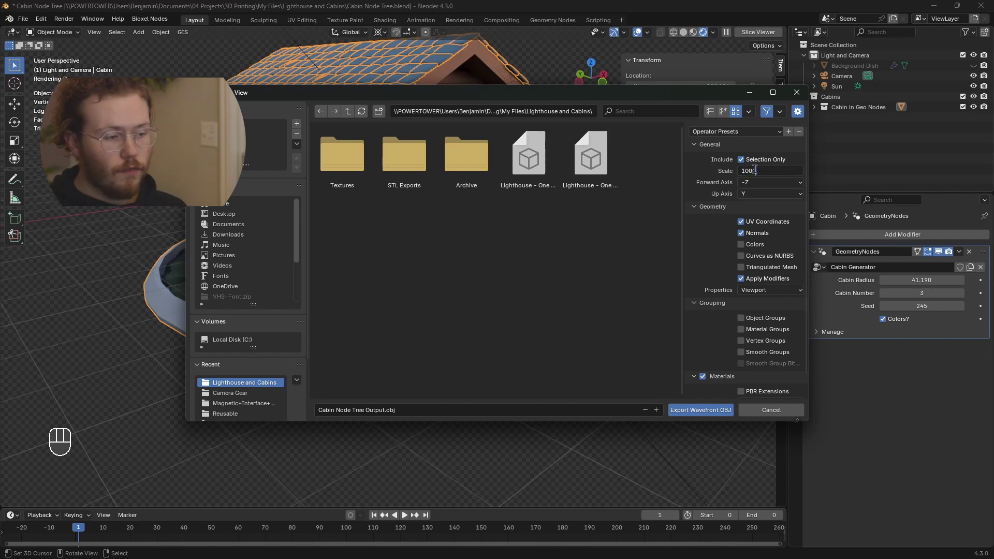
key(Return)
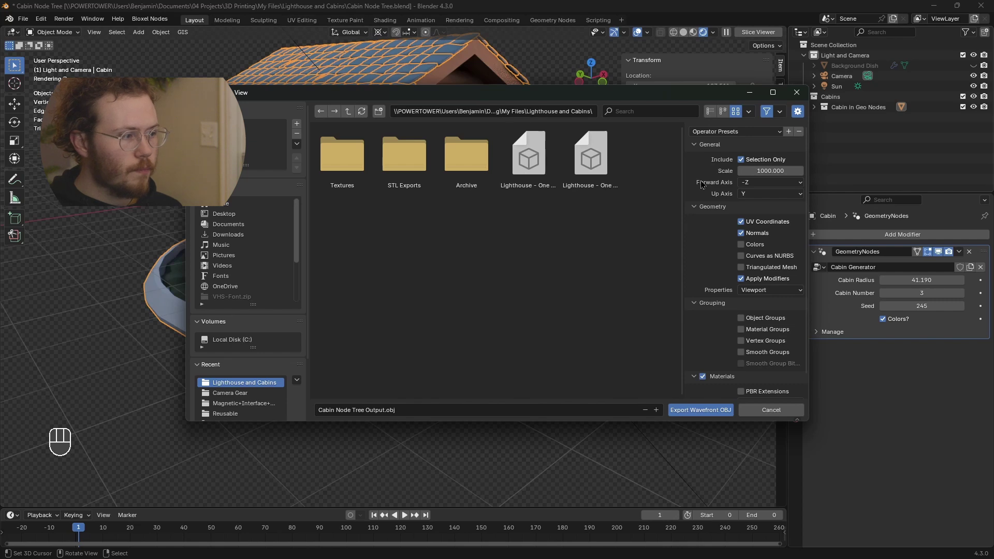
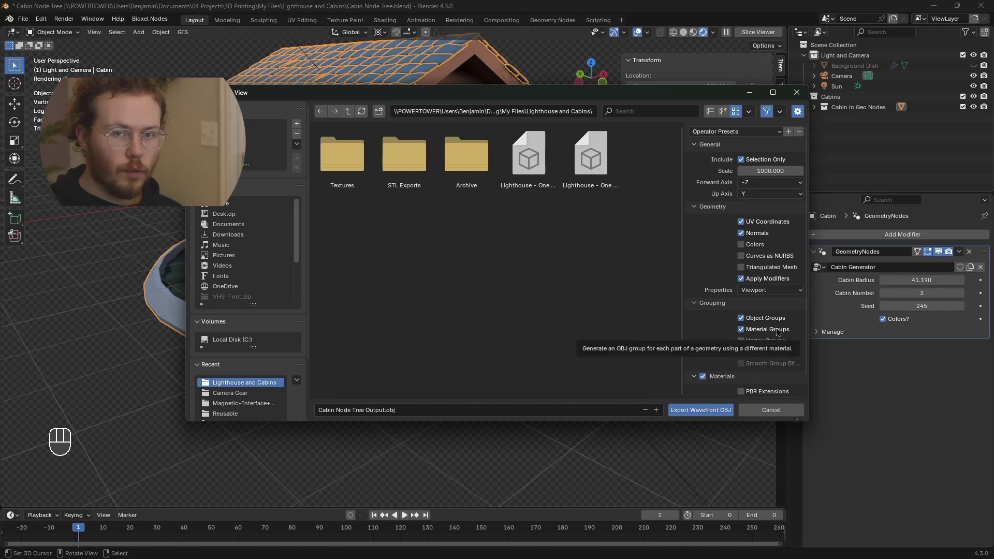
Export the cabin as Wavefront OBJ with Object Groups and Material Groups enabled.
drag(574, 93, 734, 198)
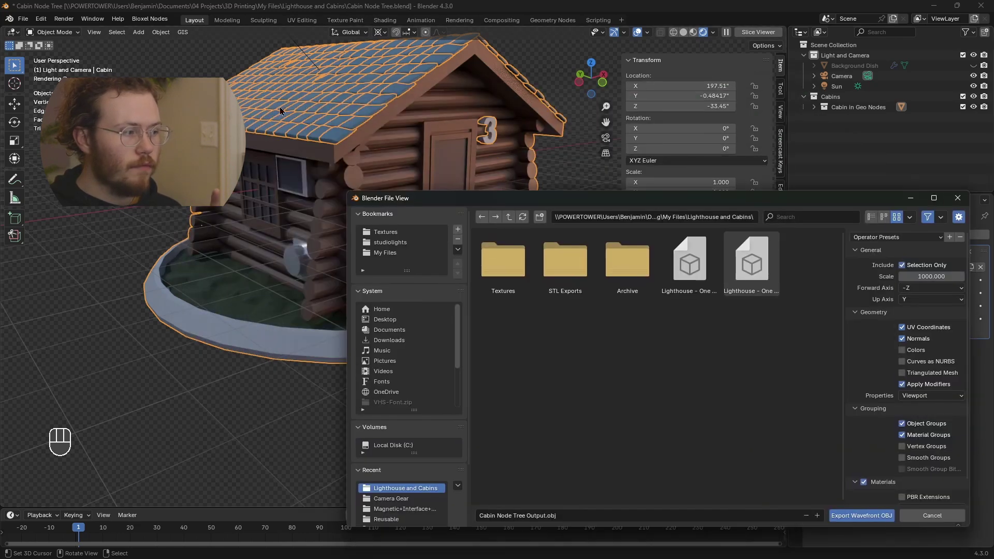
drag(575, 198, 436, 118)
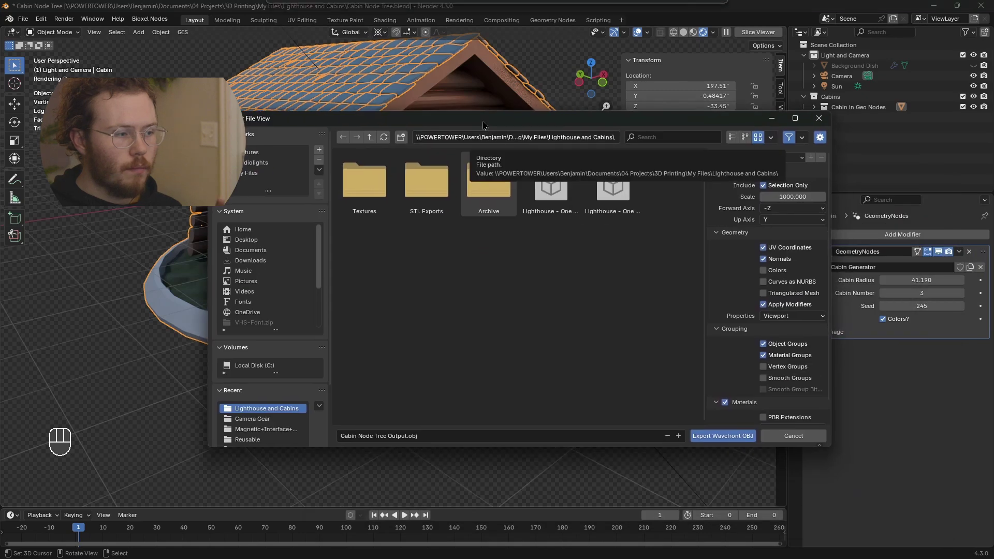
click(724, 435)
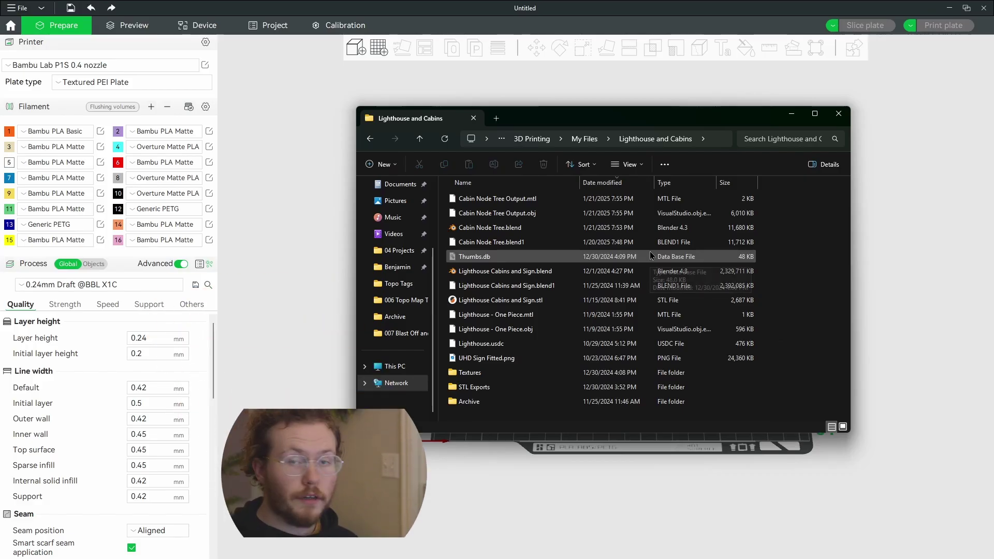
Import Cabin Node Tree Output.obj into Bambu Studio and review the cluster colors offered for filament mapping.
drag(507, 219, 308, 222)
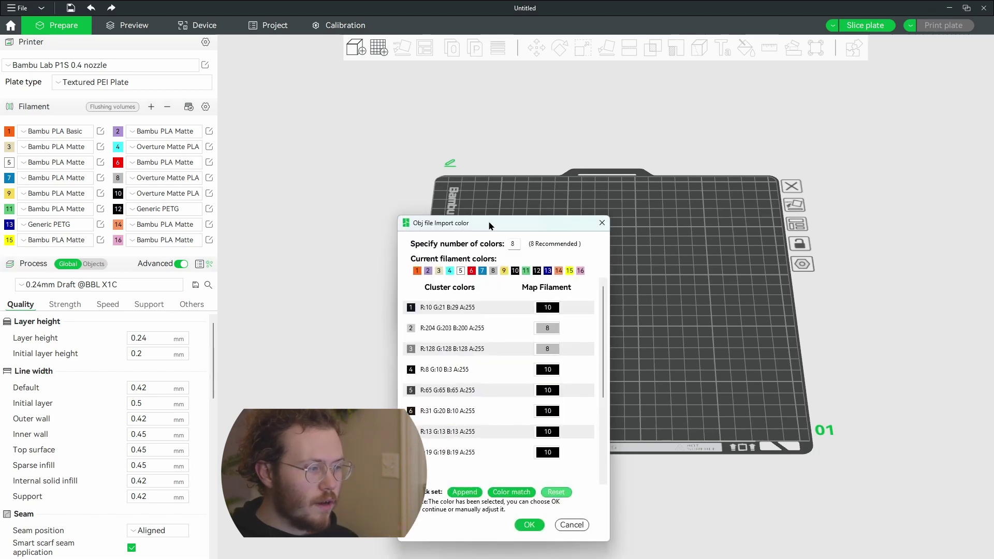
drag(490, 227, 610, 102)
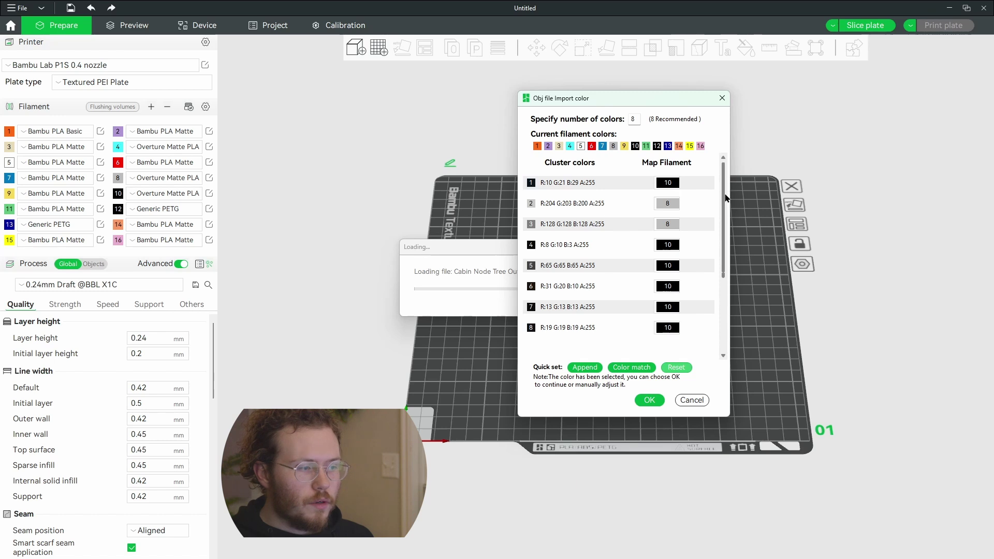
scroll(725, 198, down, 5)
scroll(720, 187, up, 5)
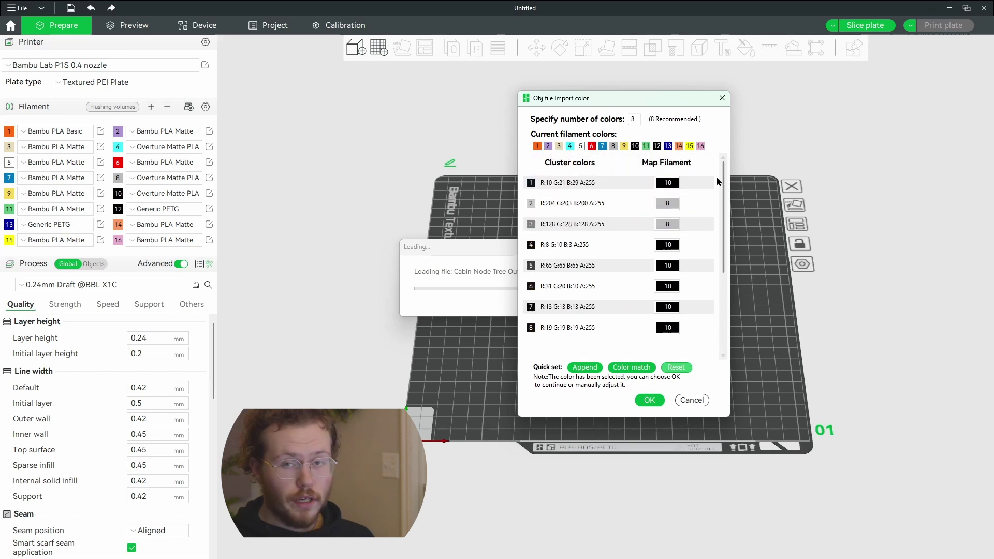
Map cluster colors 1, 2, 3 and 4 to filaments 1, 2, 3 and 4 respectively.
click(667, 182)
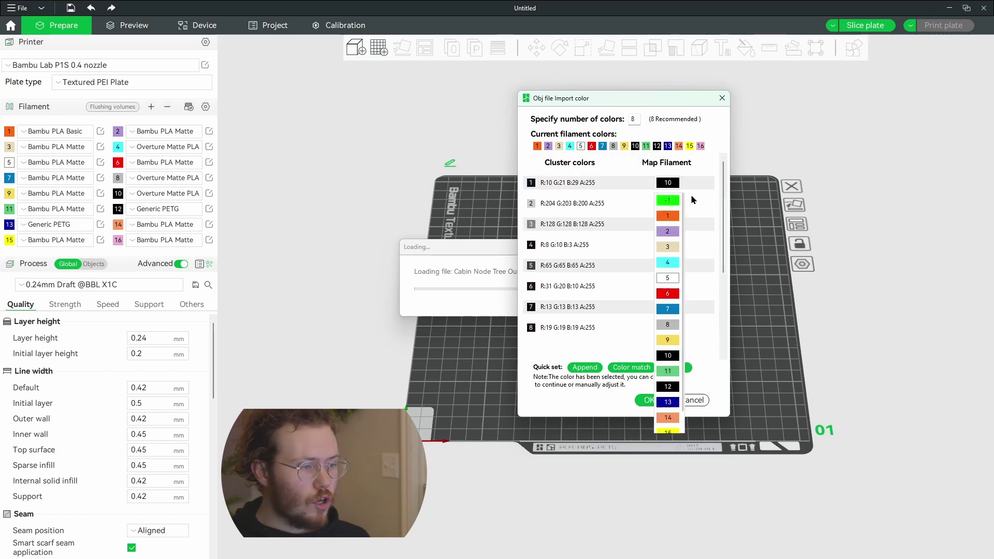
click(669, 215)
click(668, 204)
click(668, 252)
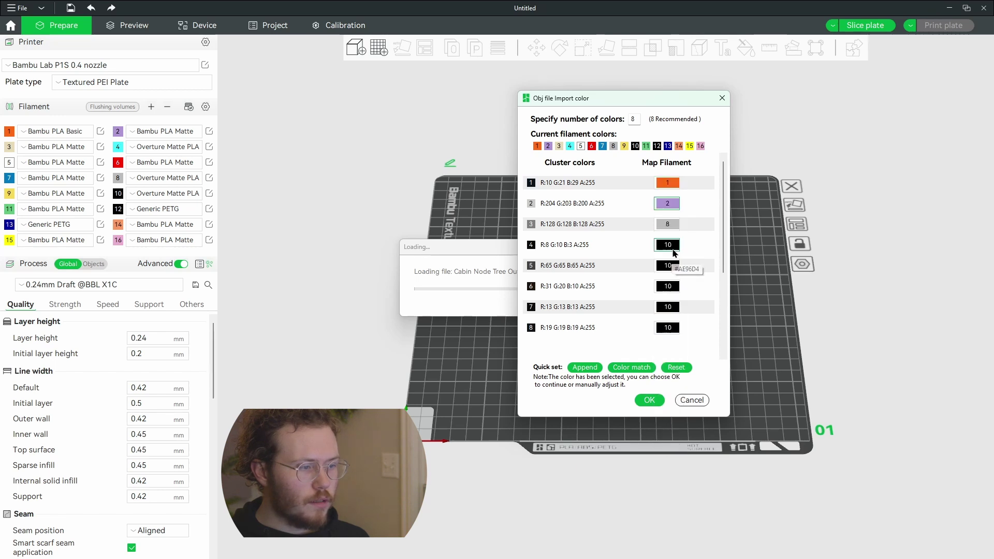
click(668, 224)
click(668, 365)
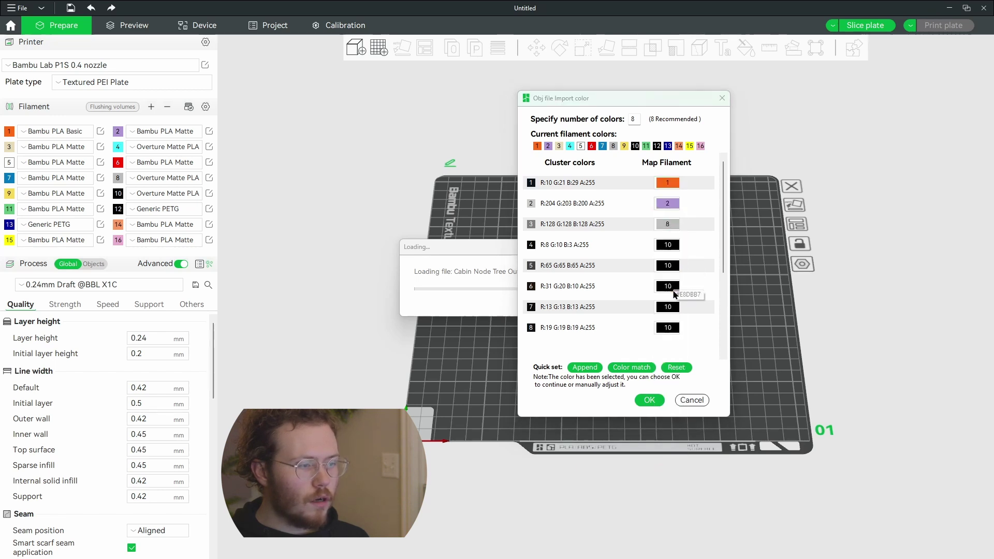
click(668, 245)
click(671, 226)
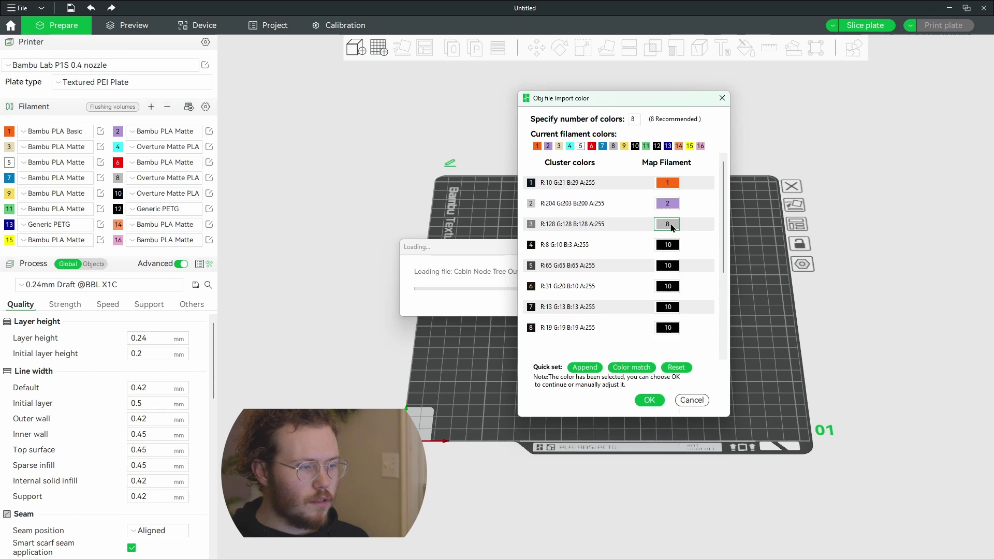
click(668, 224)
click(667, 293)
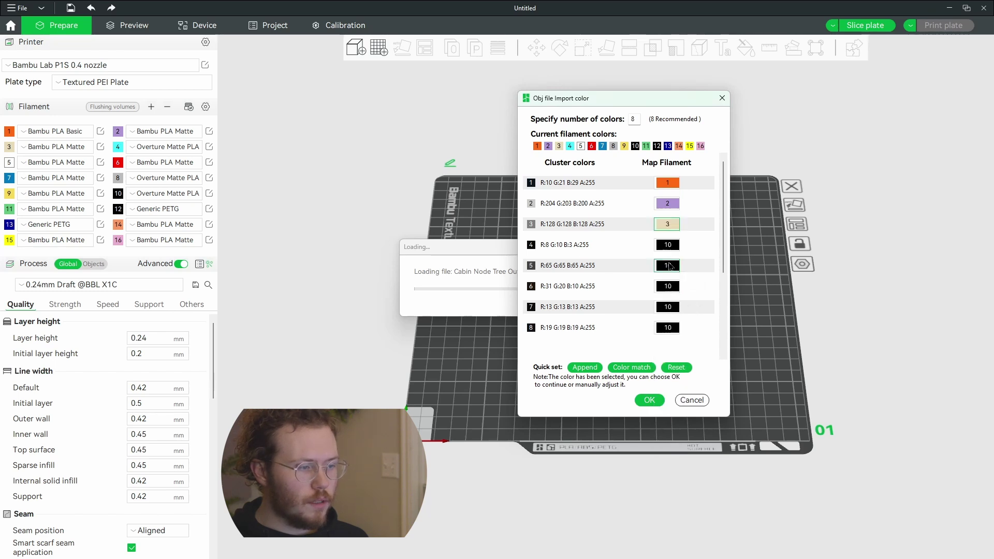
click(670, 244)
click(667, 324)
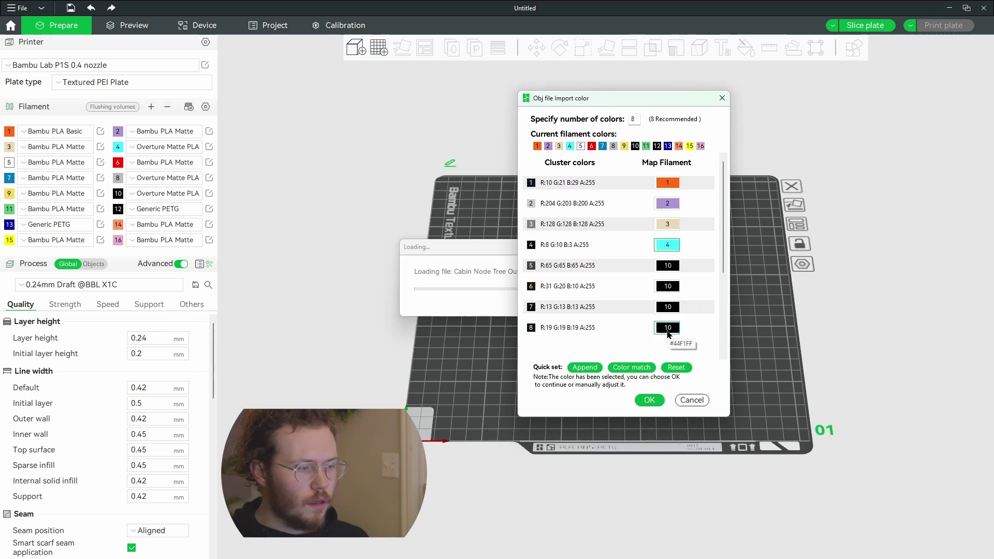
Map cluster colors 5 through 8 to filaments 5 through 8 and import the cabin, automatically scaled down to fit the heat bed.
click(668, 265)
click(668, 362)
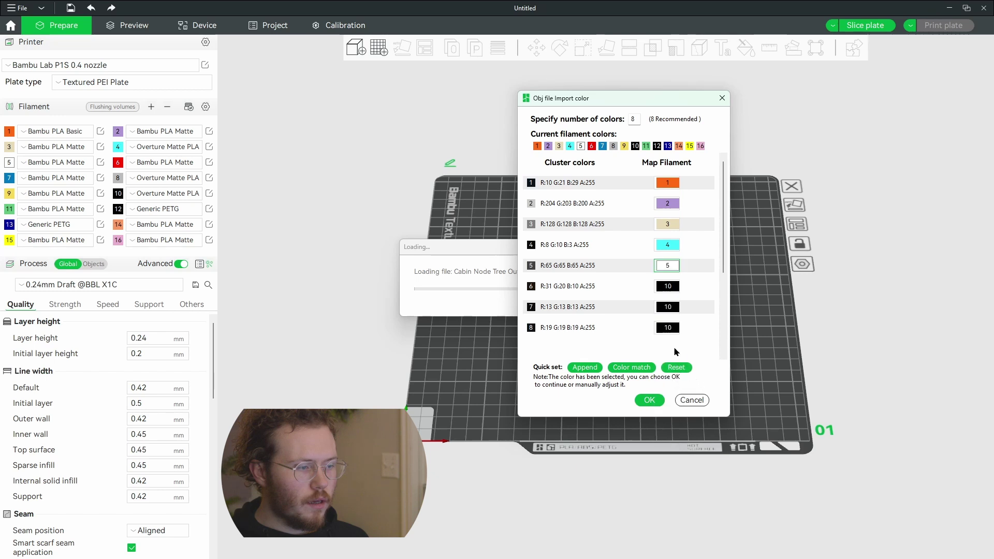
click(668, 285)
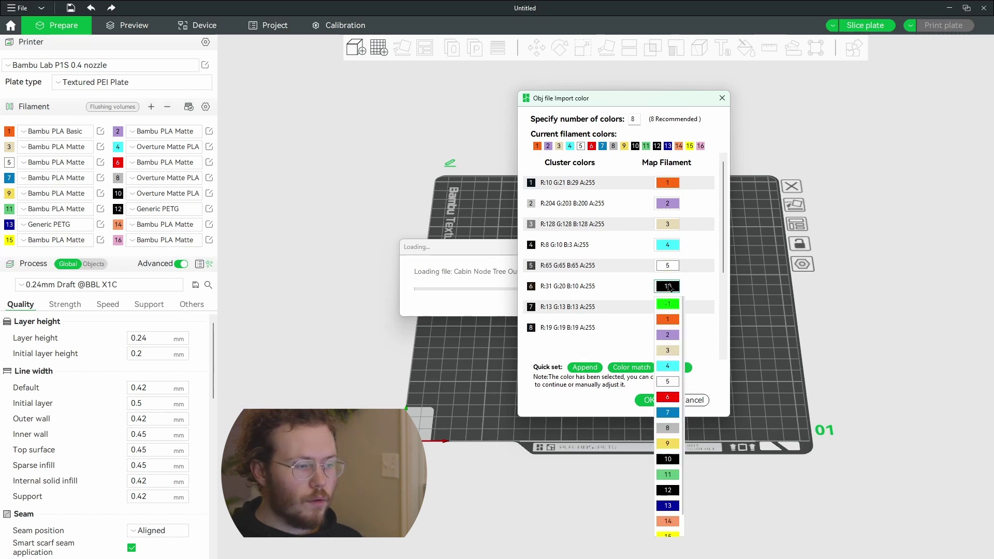
click(672, 395)
click(668, 307)
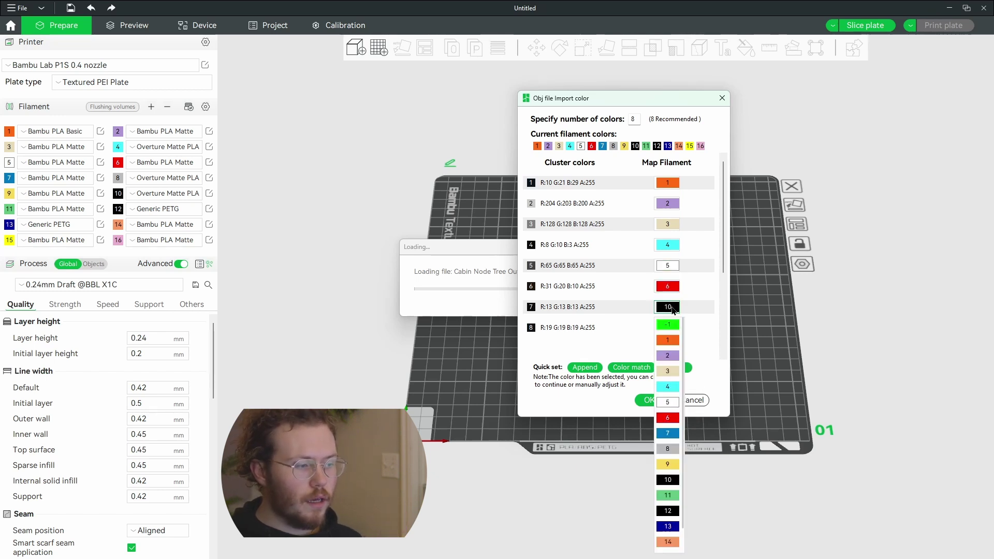
click(670, 433)
click(675, 330)
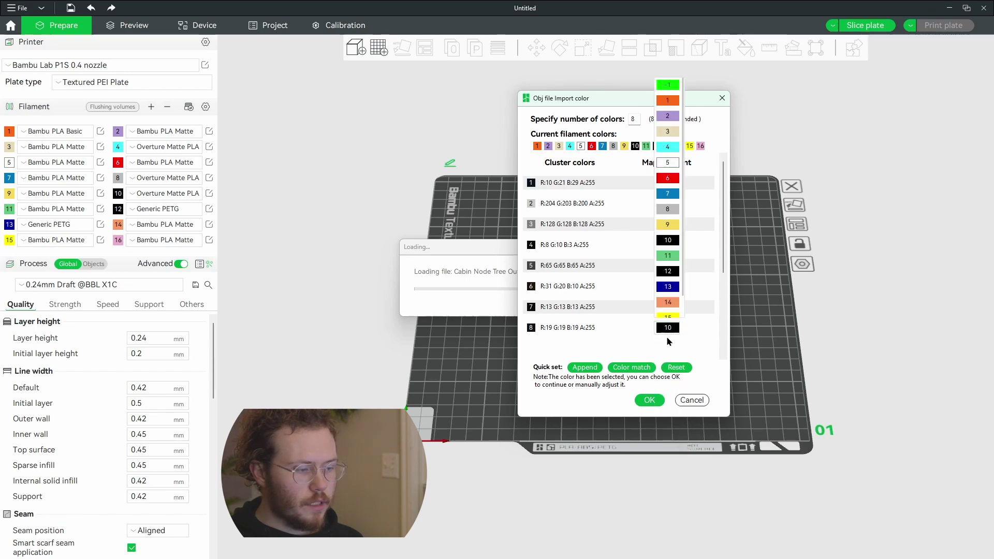
click(669, 210)
click(649, 398)
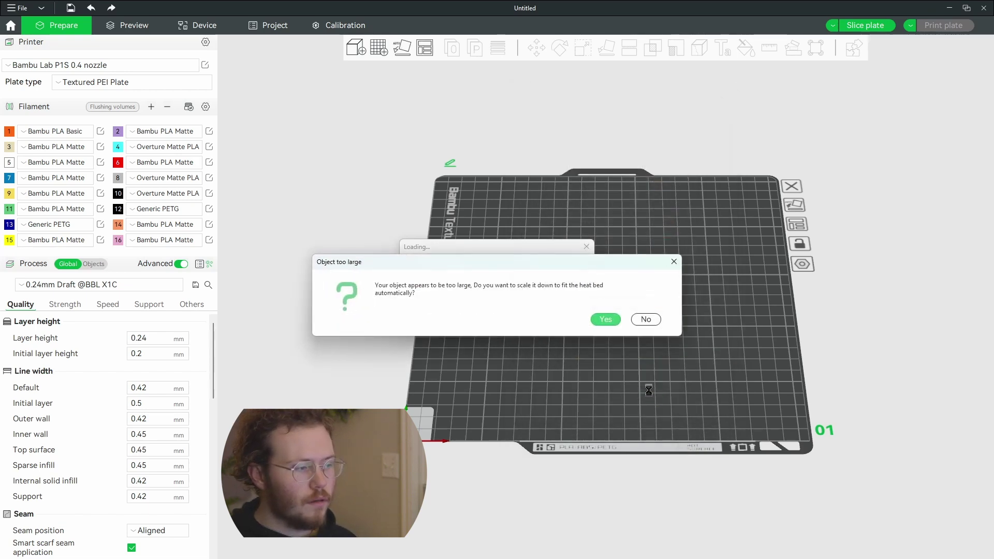
click(604, 319)
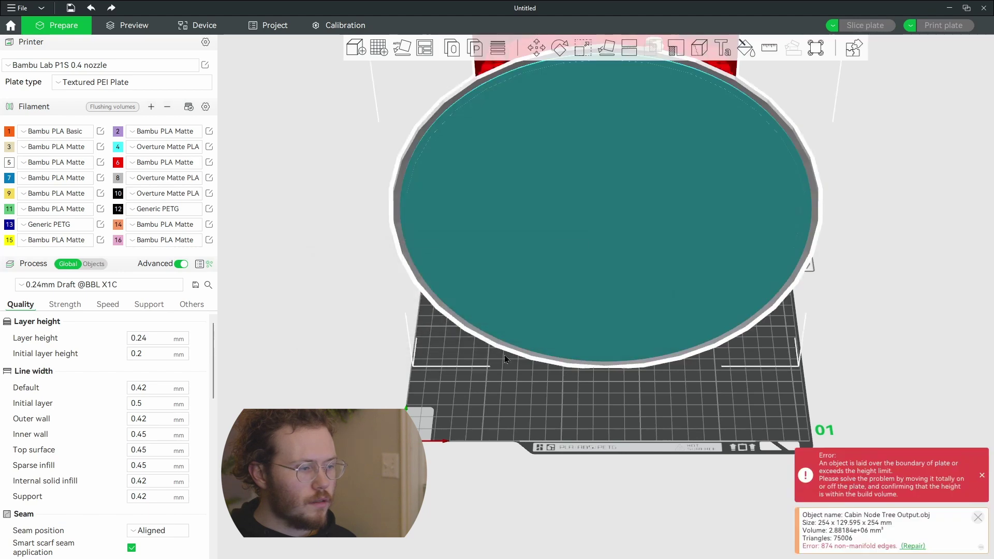
Scale the imported cabin uniformly to 4%.
drag(625, 293, 712, 165)
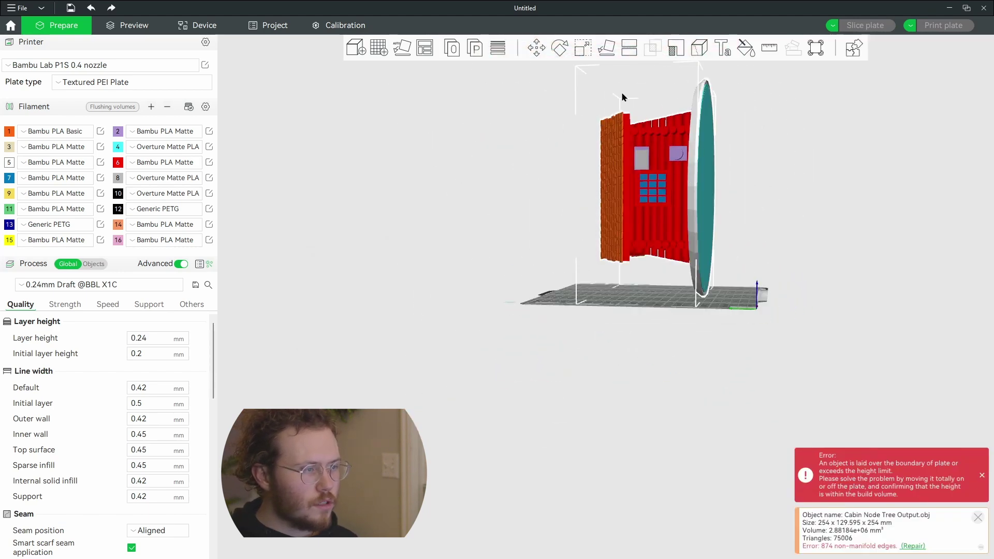
click(583, 48)
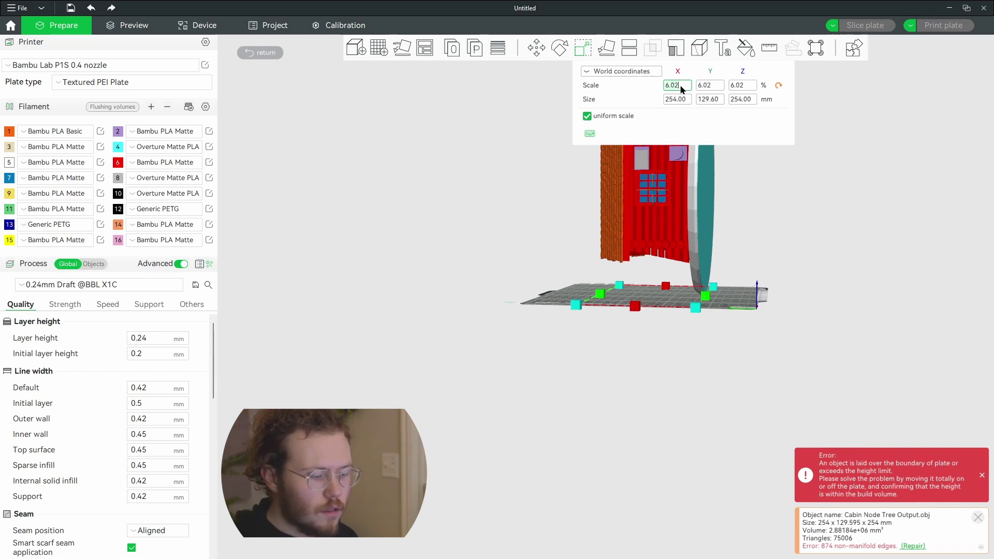
text(4)
key(Return)
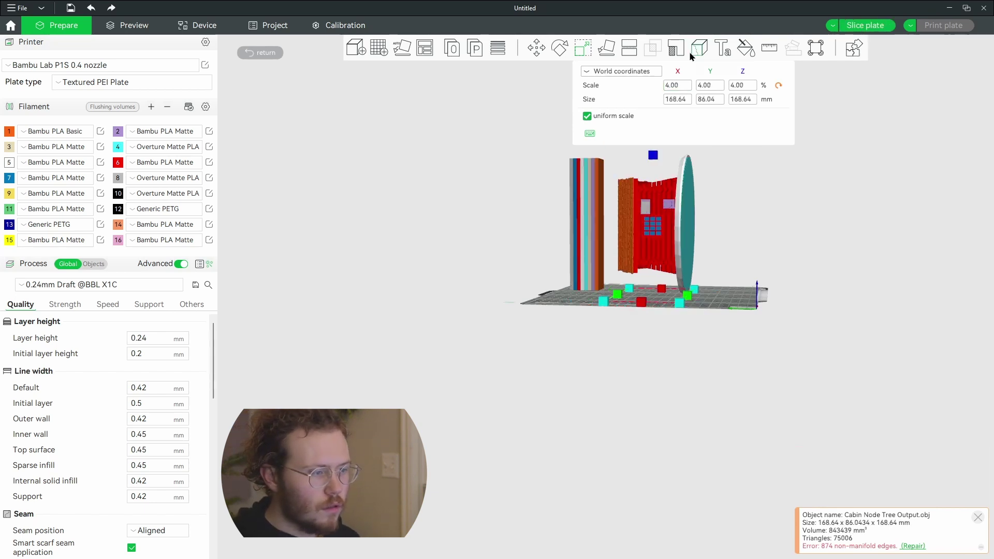
Lay the cabin upright on the build plate, resting on the underside of its round base.
click(743, 234)
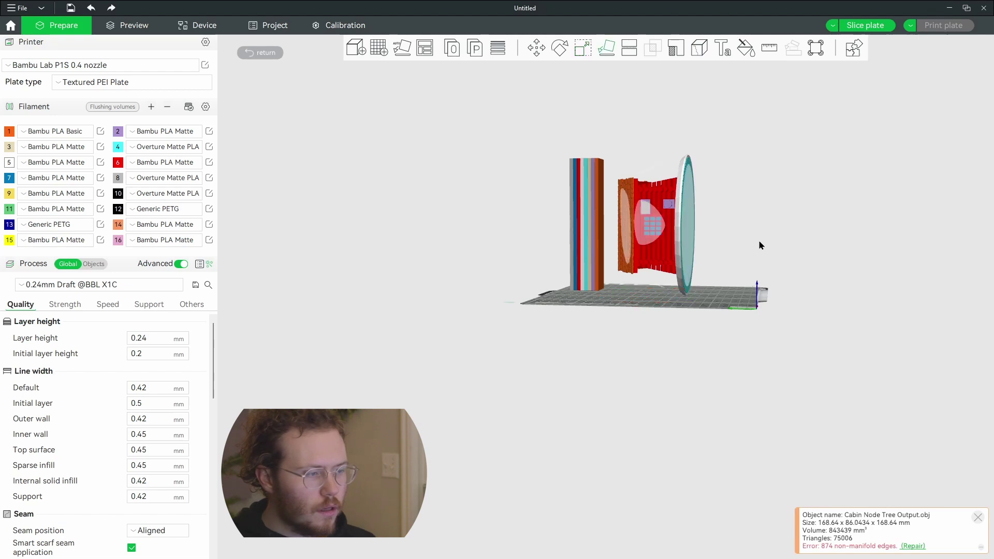
key(0)
drag(717, 257, 682, 257)
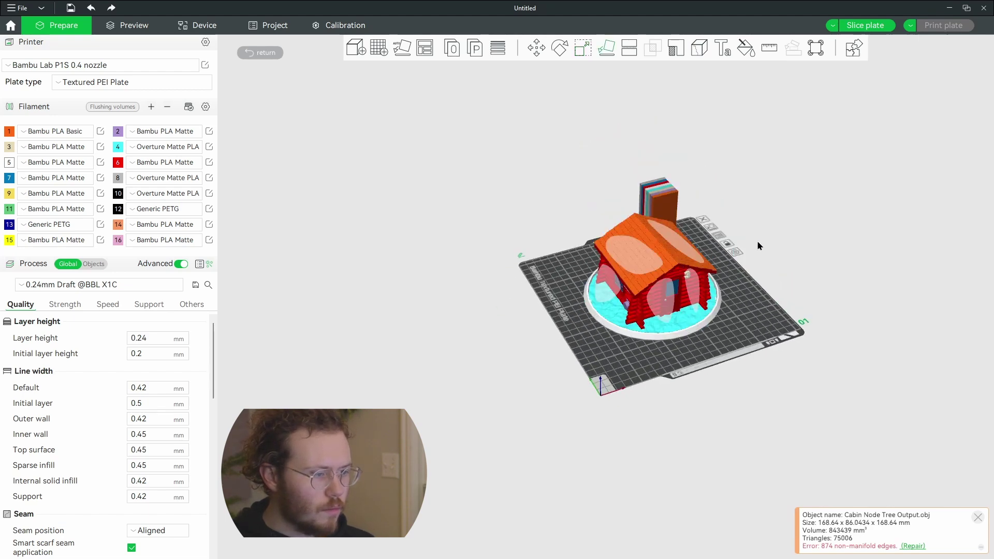
drag(761, 246, 766, 275)
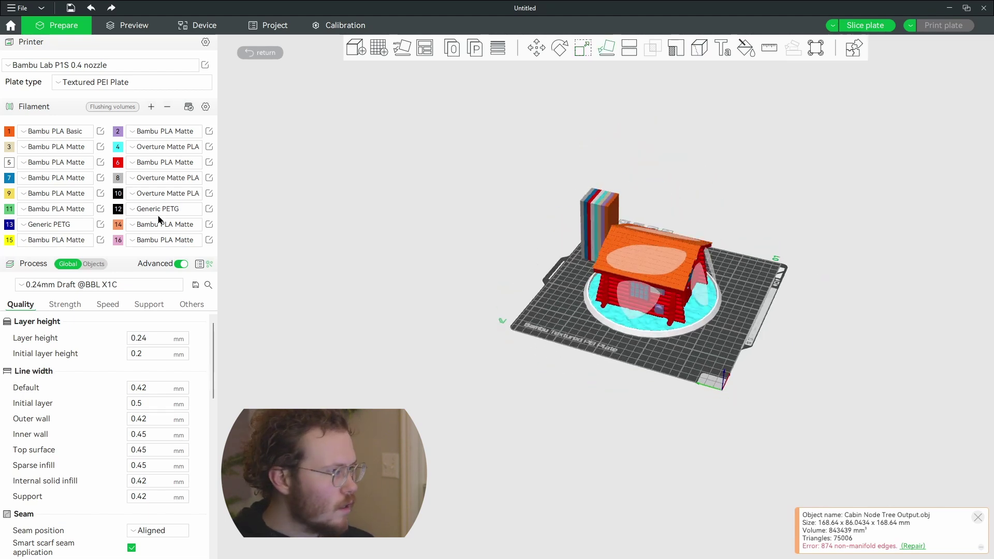
Disable the prime tower in the process settings.
click(191, 307)
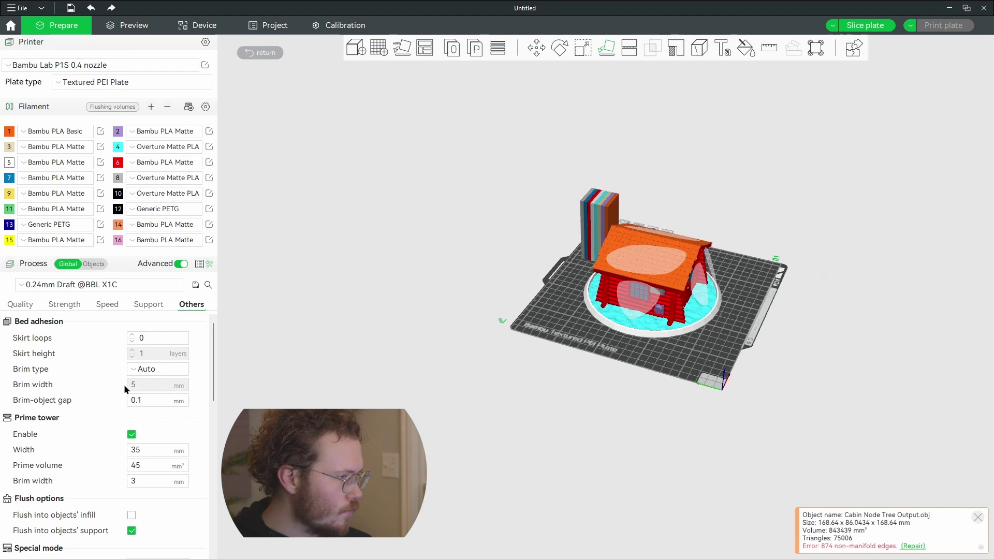
click(132, 435)
scroll(597, 286, up, 4)
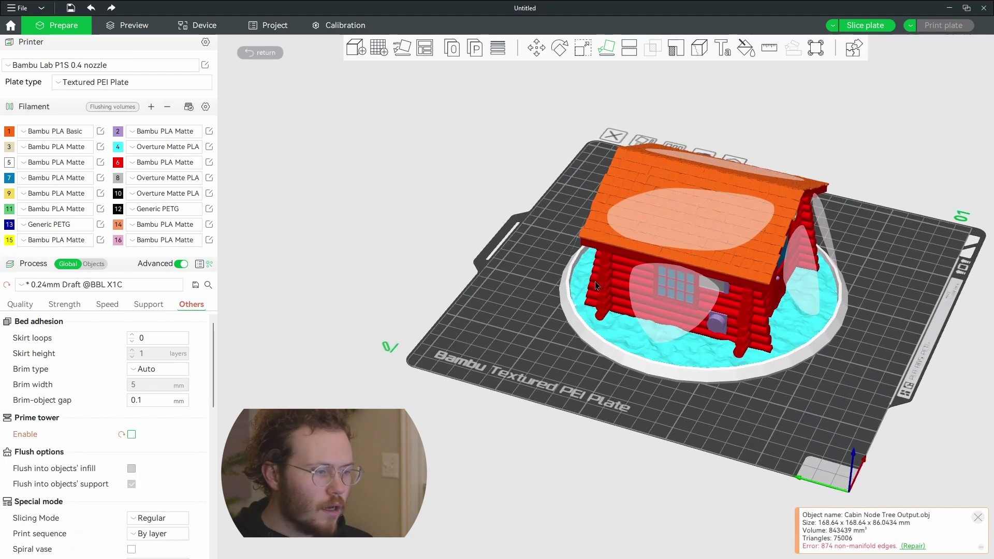
drag(517, 324, 511, 304)
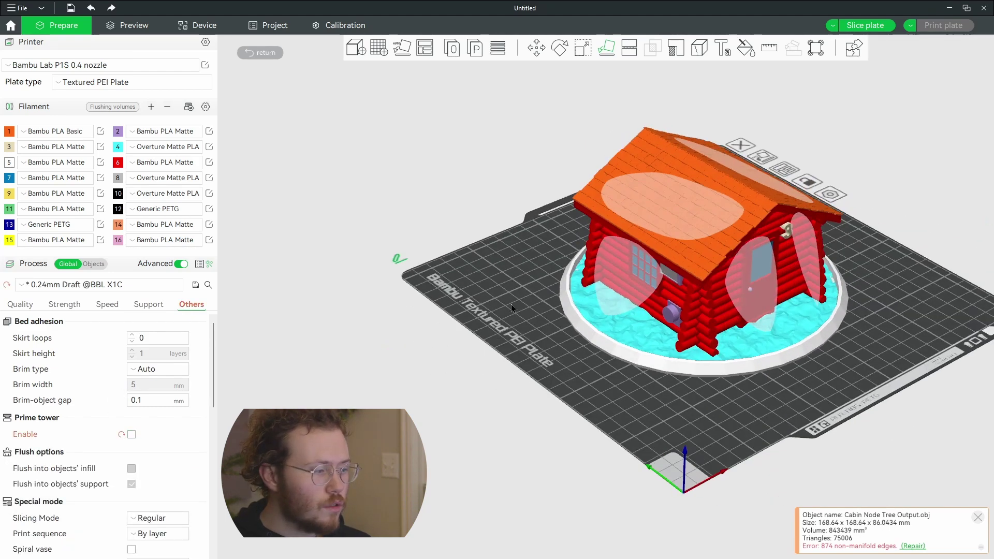
Deselect the cabin and examine its mapped colors on the roof, door, windows and base from both sides.
click(511, 304)
right_click(502, 255)
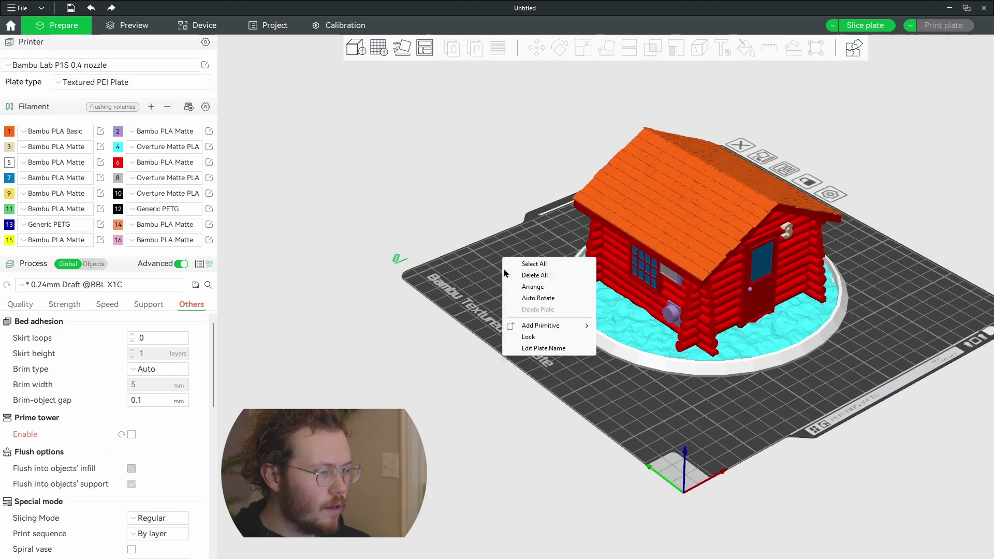
click(537, 299)
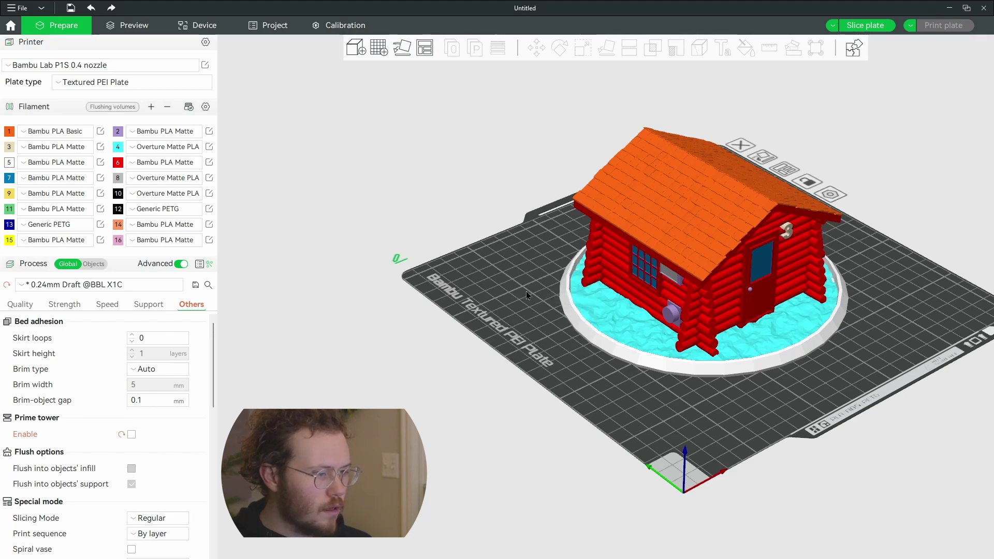
mouse_move(527, 291)
mouse_down()
mouse_move(490, 289)
mouse_move(489, 266)
mouse_move(446, 269)
mouse_move(495, 269)
mouse_move(517, 250)
mouse_move(509, 284)
mouse_move(521, 284)
mouse_up()
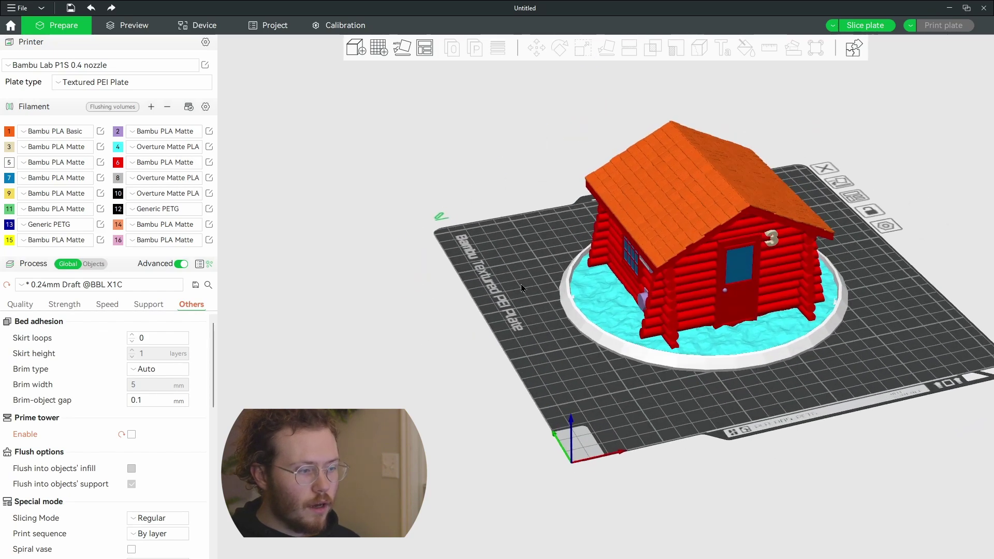
scroll(732, 275, up, 3)
right_drag(562, 292, 376, 244)
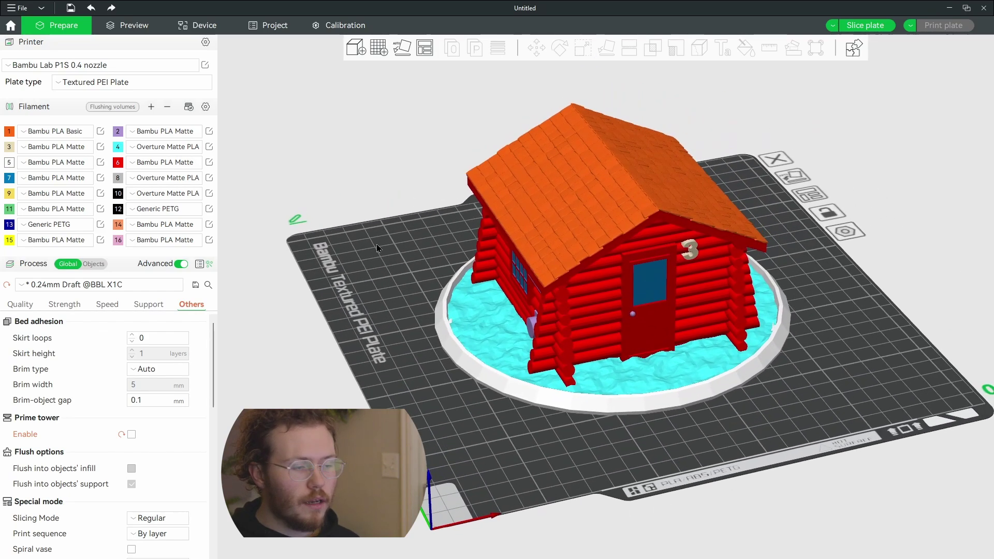
drag(861, 294, 834, 286)
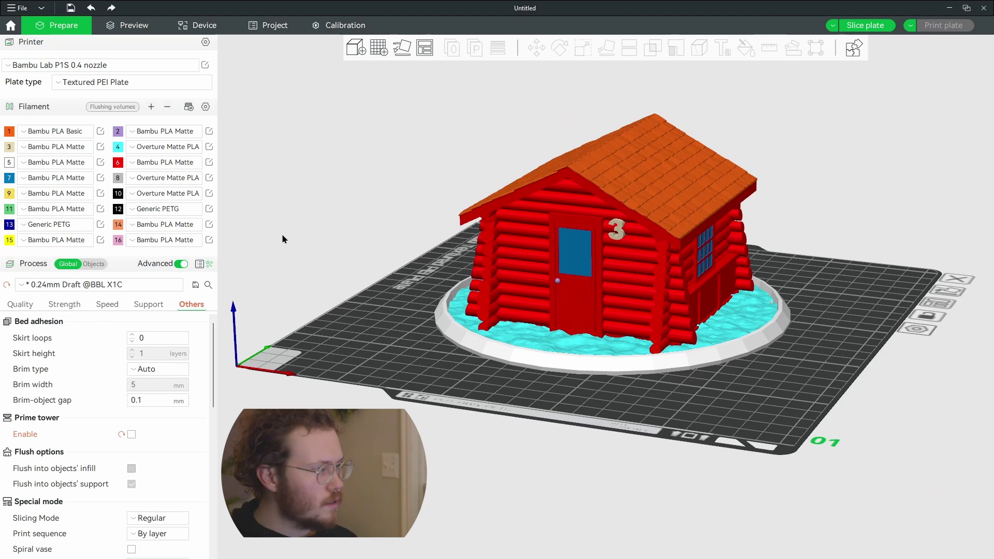
Enable supports in the process settings with the tree(auto) type, keeping the Default style.
click(157, 307)
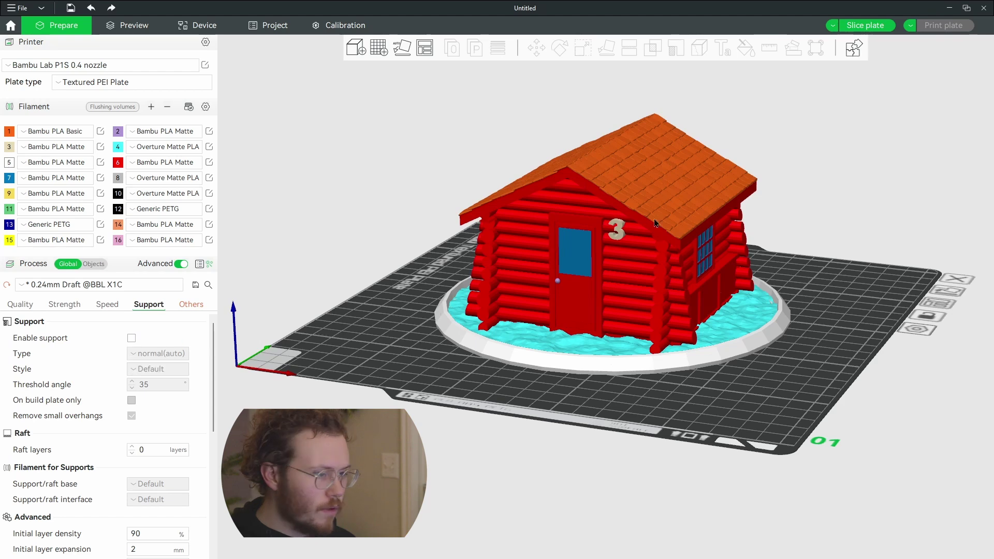
click(131, 337)
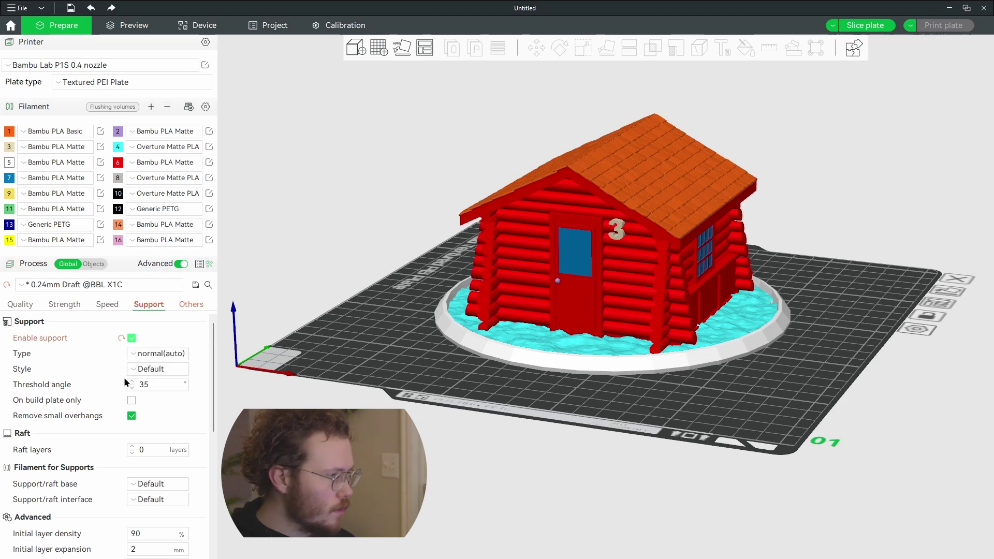
click(155, 354)
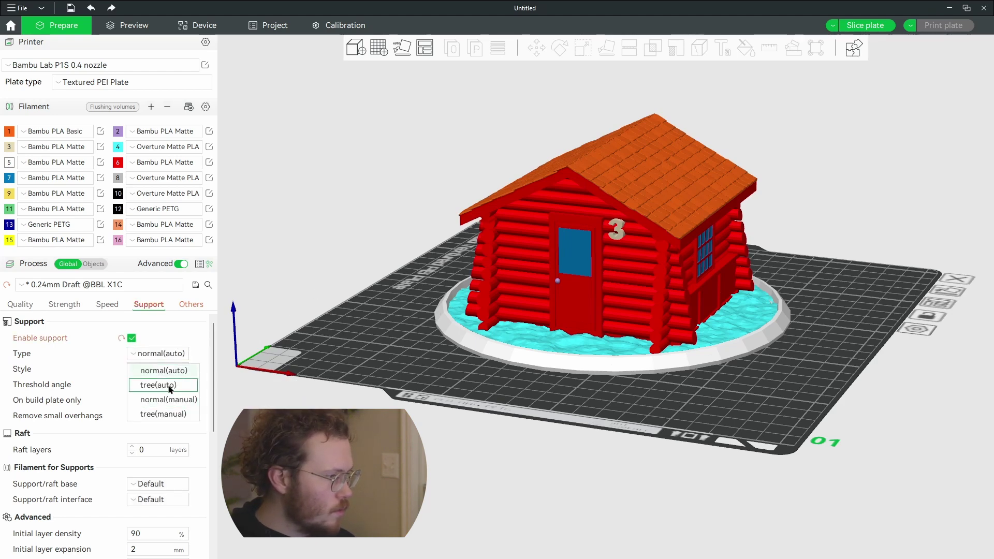
click(155, 386)
click(164, 369)
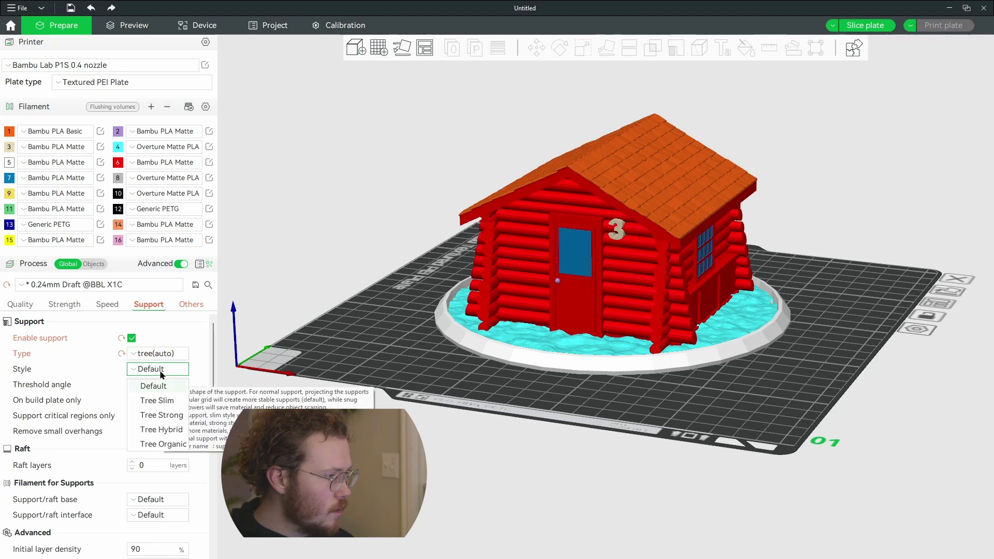
click(160, 374)
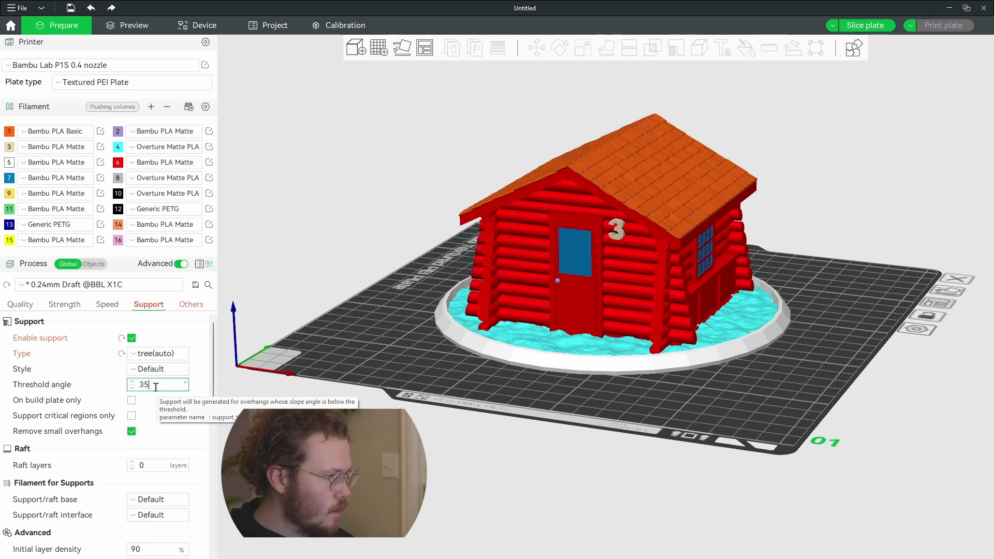
click(169, 368)
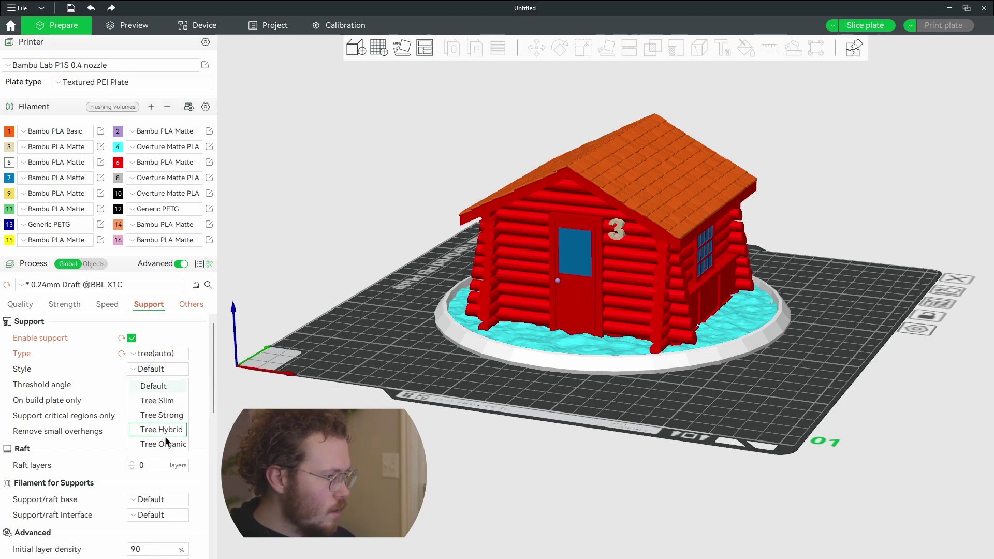
click(163, 373)
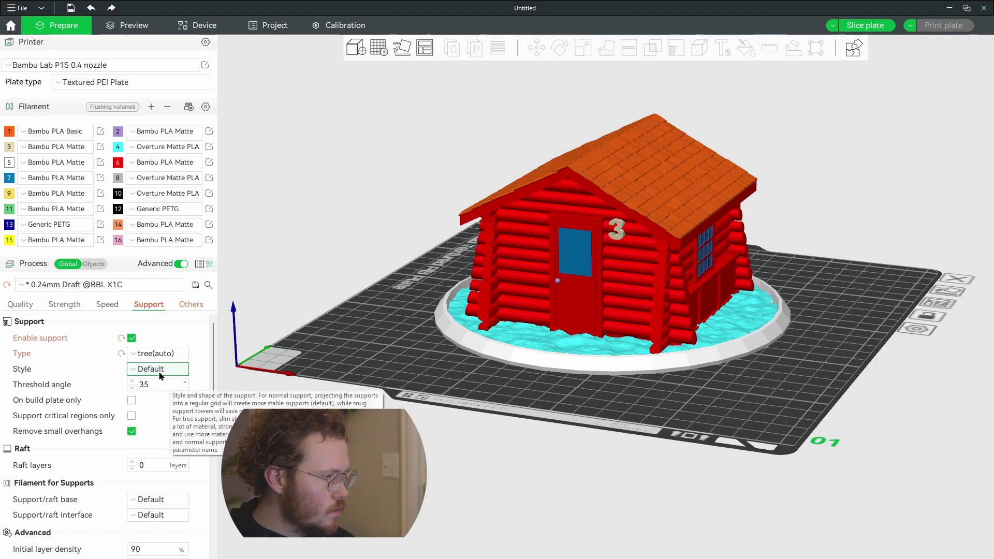
Restrict the supports to the build plate only and slice the plate.
click(132, 401)
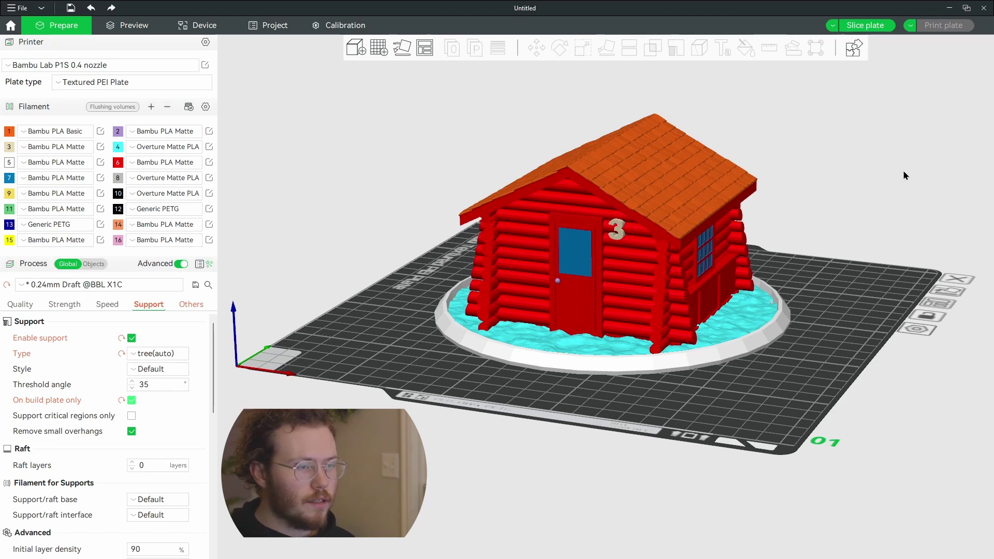
click(866, 25)
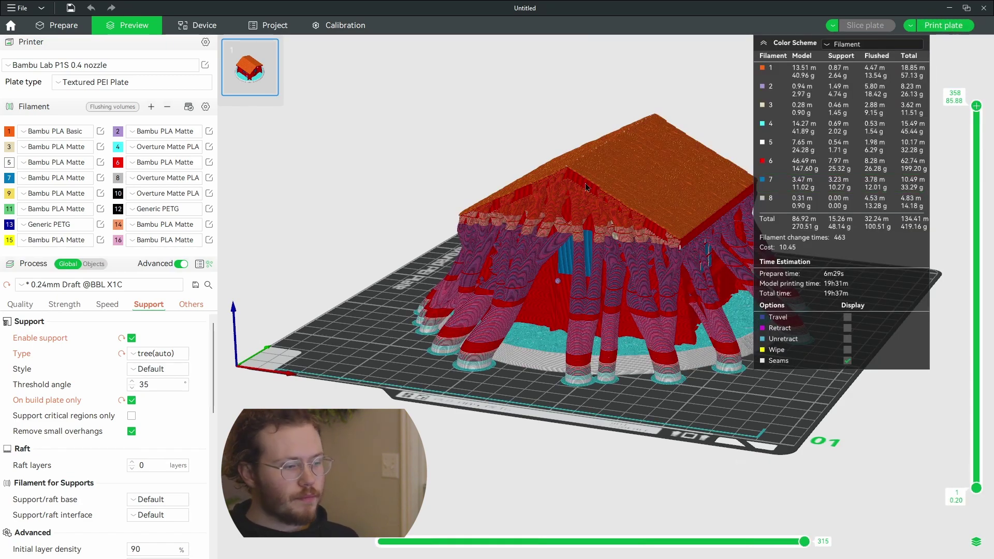
Examine the sliced cabin's tree supports, its interior at layer 238, and the window side with its small wall parts.
scroll(701, 98, up, 8)
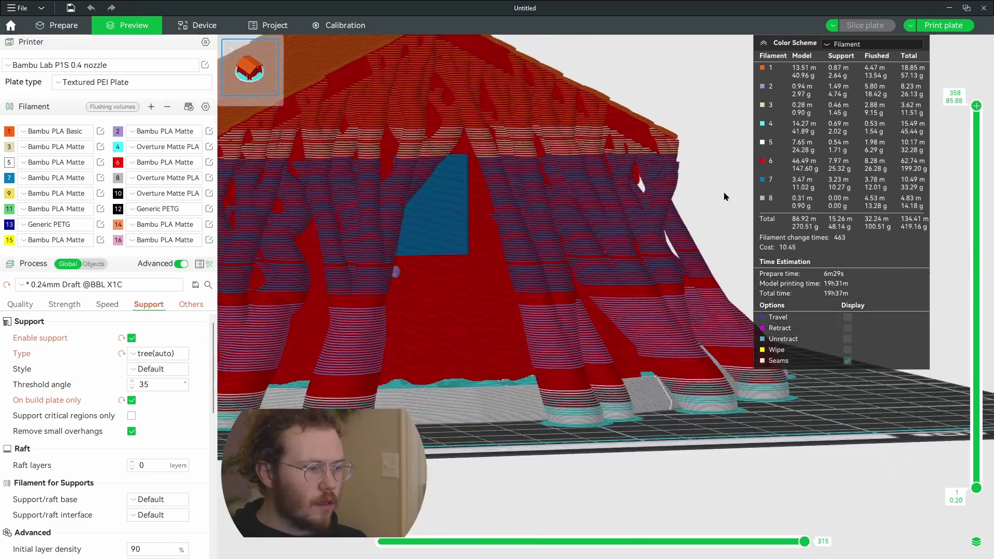
drag(726, 197, 870, 166)
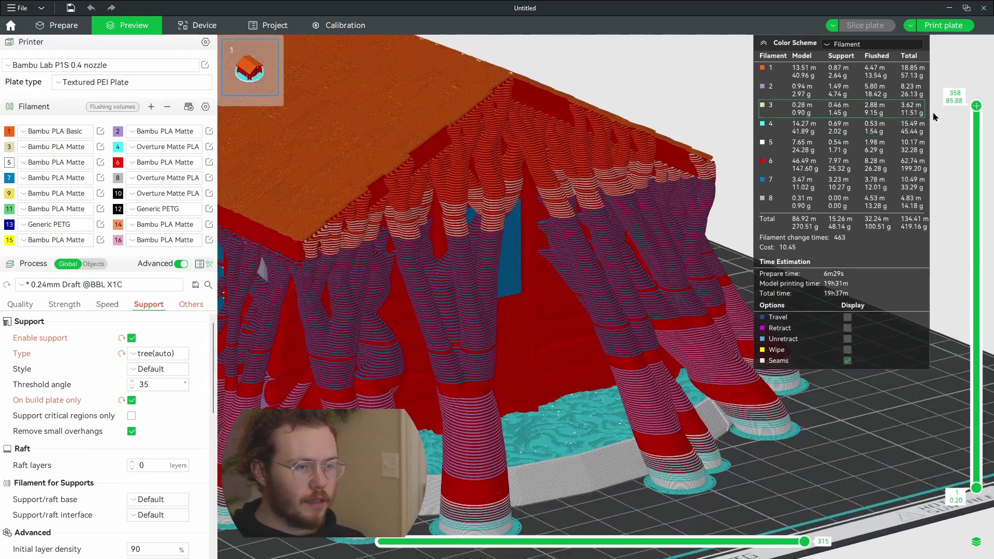
drag(976, 107, 976, 234)
drag(855, 210, 663, 99)
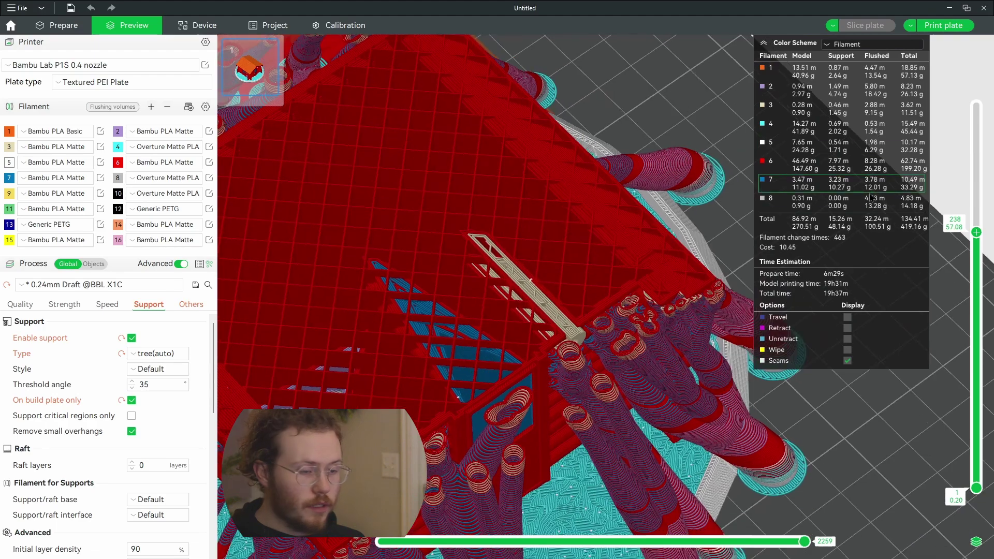
scroll(973, 236, up, 3)
drag(974, 237, 904, 107)
scroll(630, 173, down, 5)
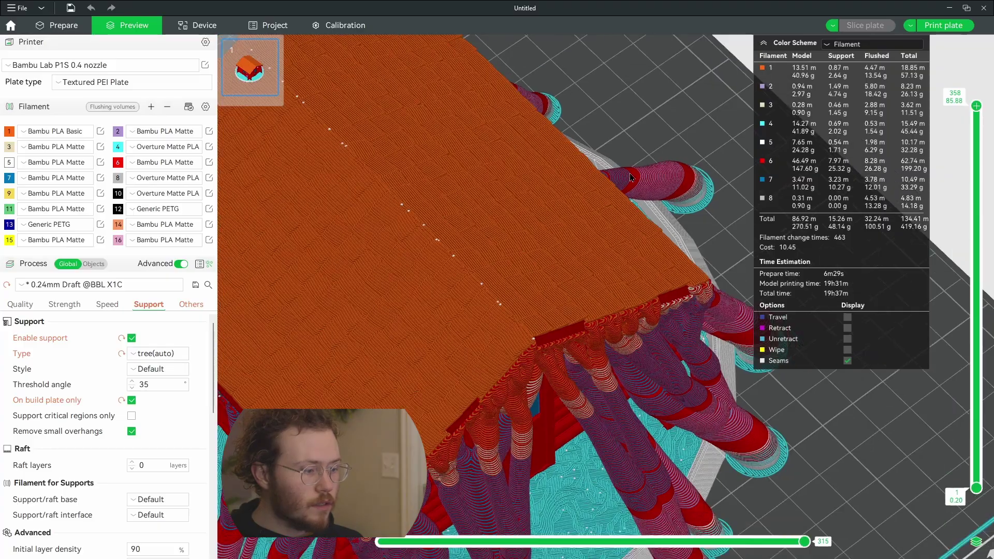
drag(647, 165, 642, 244)
scroll(584, 359, up, 3)
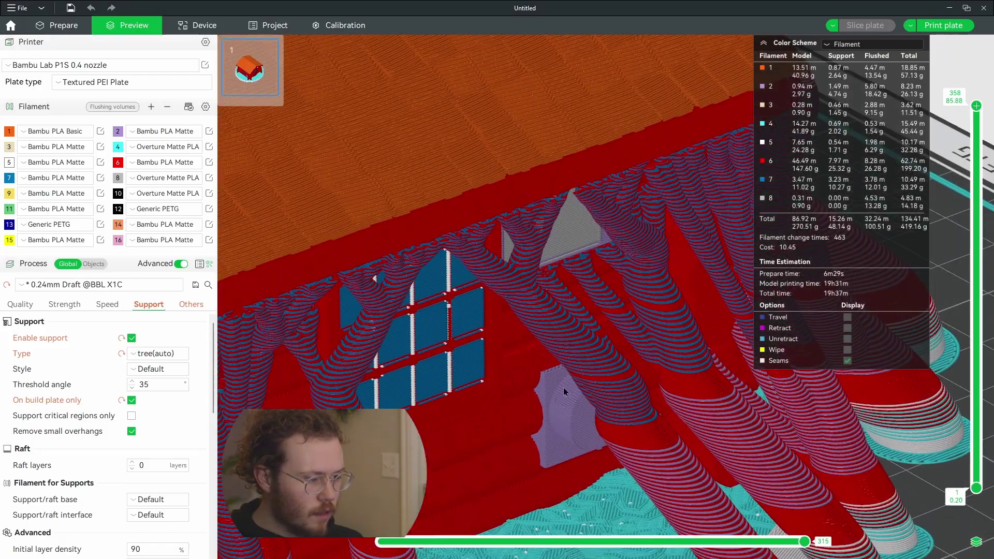
drag(564, 392, 573, 359)
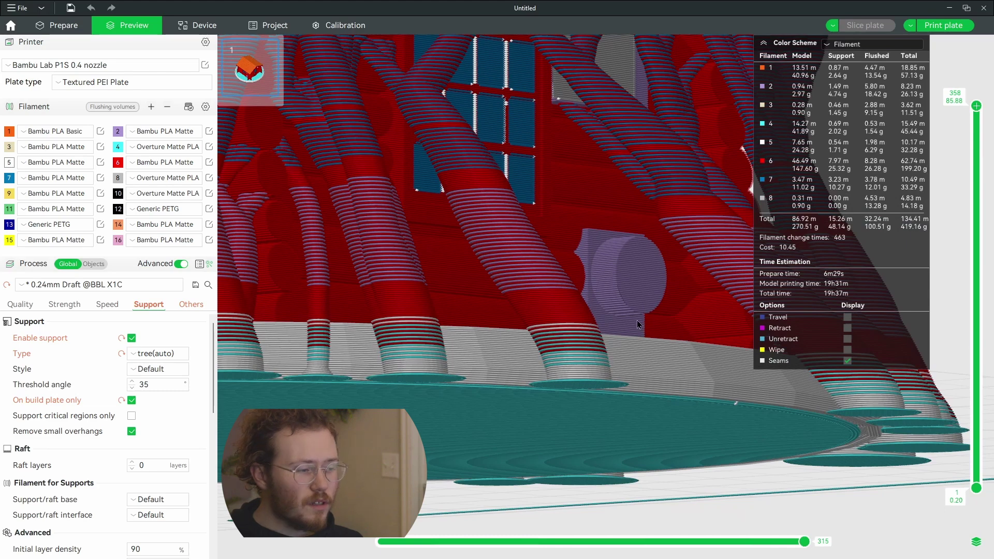
drag(621, 284, 616, 295)
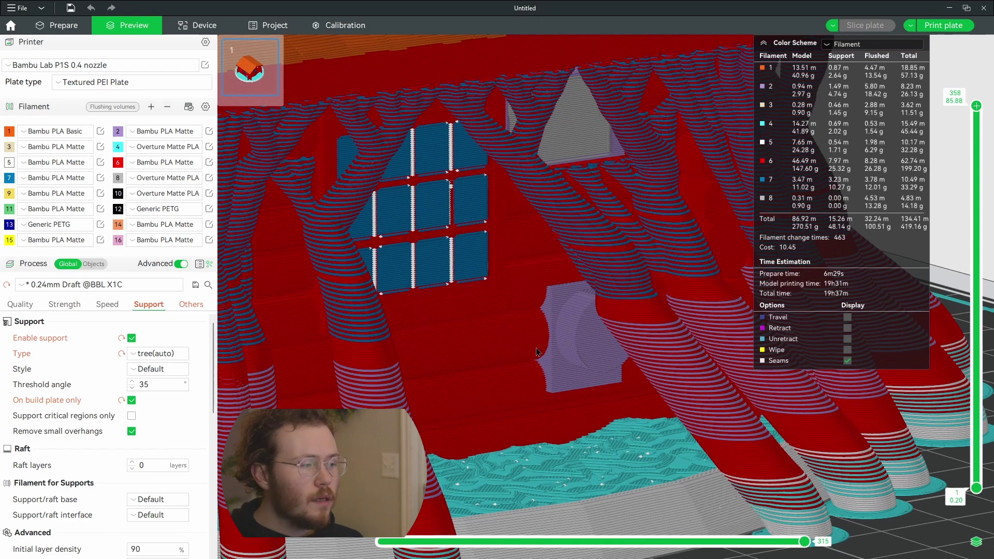
scroll(537, 352, down, 4)
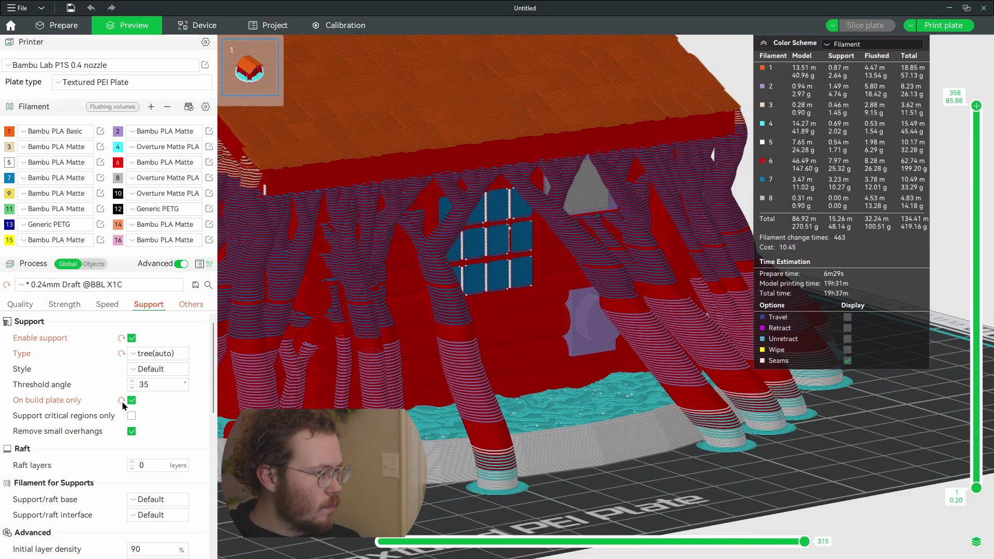
Turn off the build-plate-only support restriction and re-slice the plate to inspect the supports around the cabin.
click(131, 400)
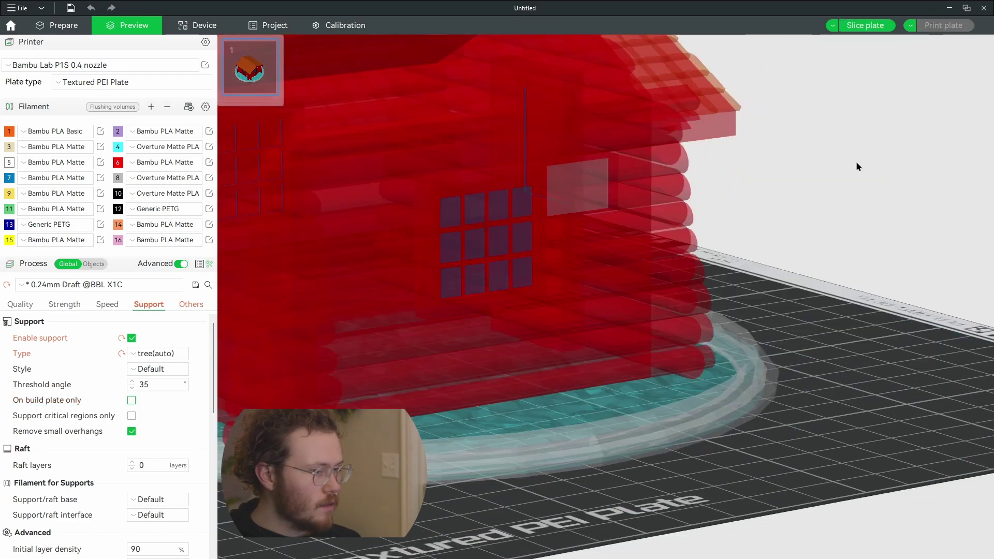
click(864, 25)
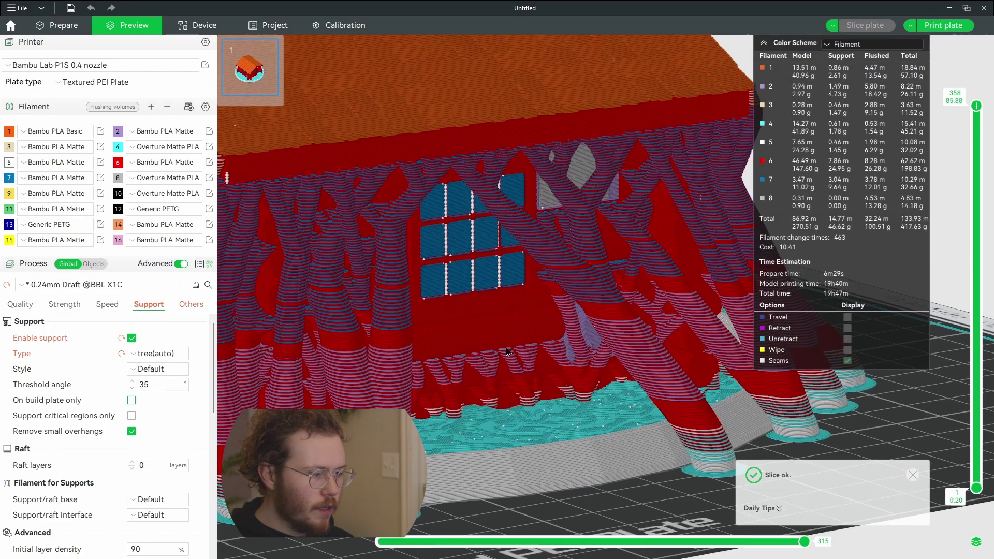
scroll(527, 369, up, 3)
mouse_move(527, 368)
mouse_down()
mouse_move(532, 362)
mouse_move(515, 367)
mouse_up()
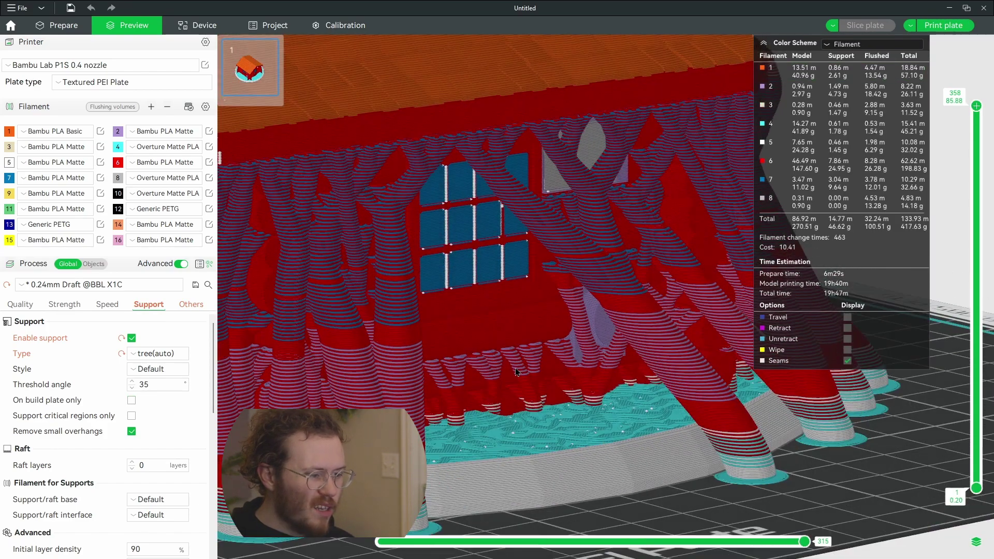
scroll(507, 369, down, 5)
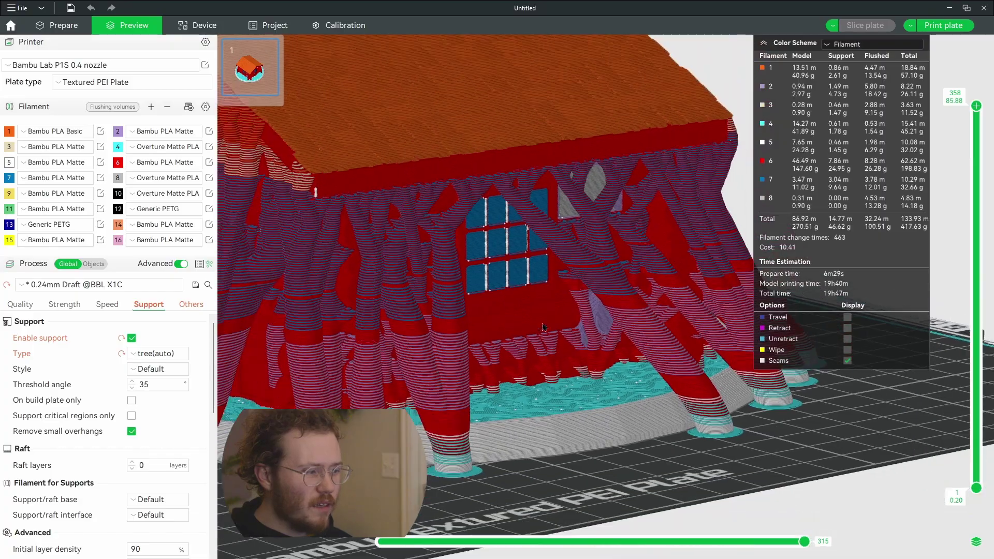
drag(546, 326, 472, 343)
scroll(471, 340, down, 3)
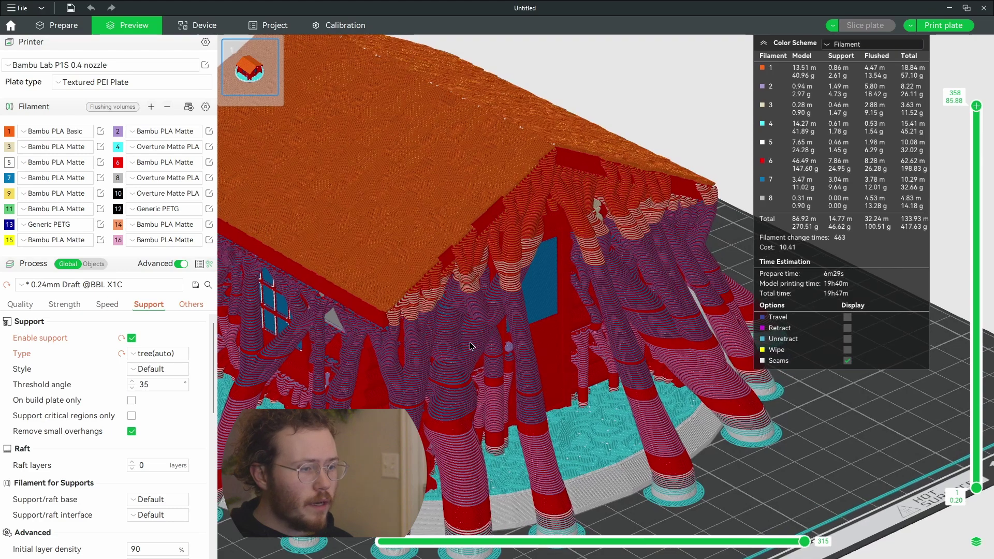
scroll(634, 309, down, 2)
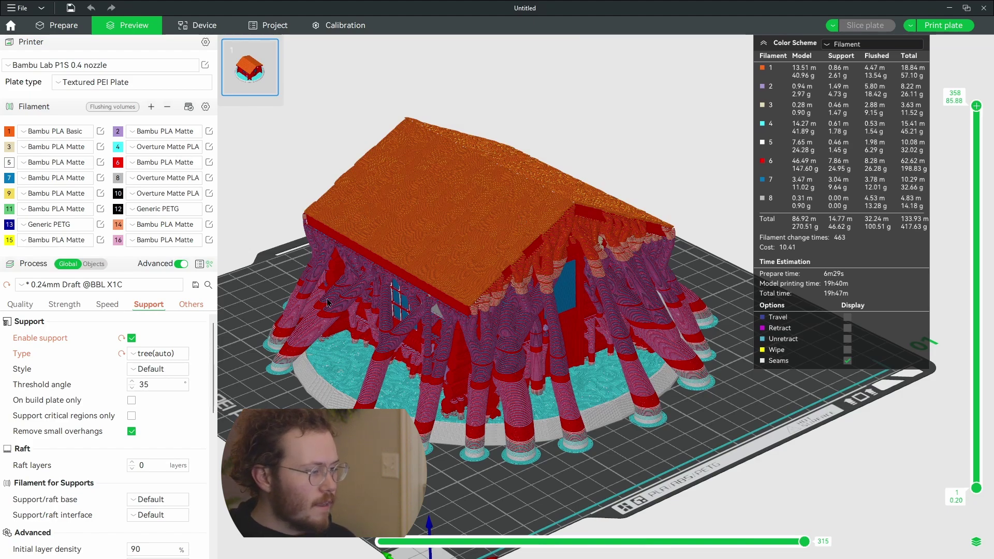
drag(521, 216, 513, 311)
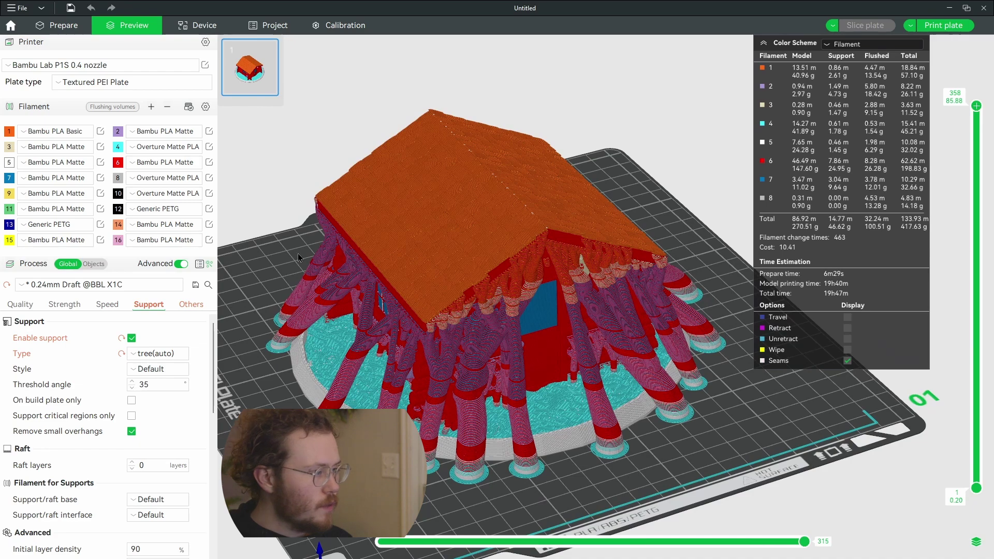
click(57, 25)
click(428, 230)
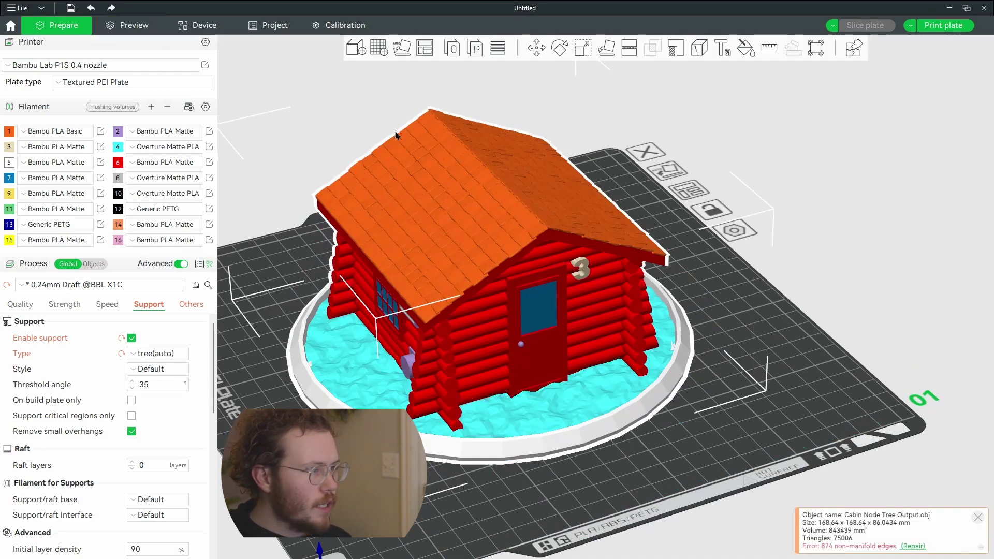
right_drag(465, 202, 557, 206)
right_click(558, 206)
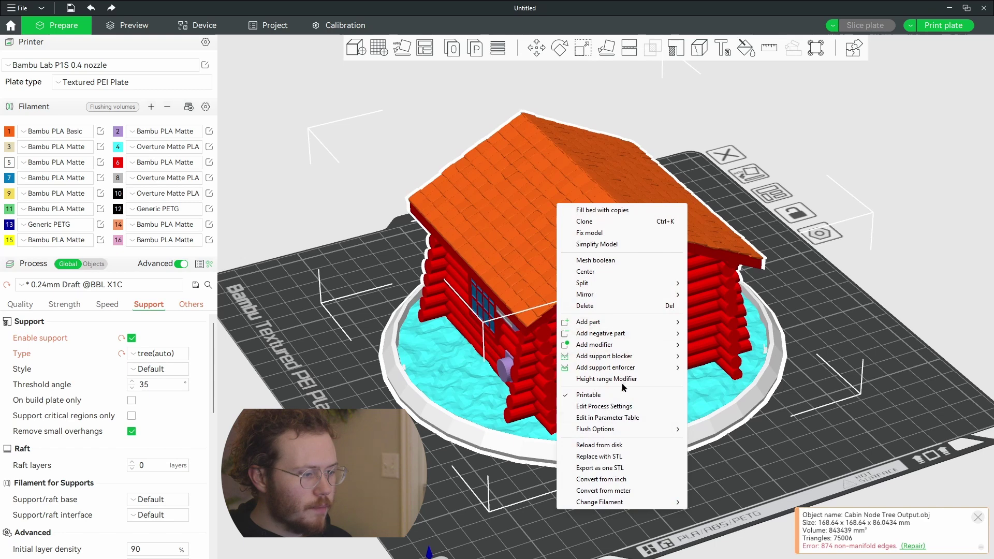
mouse_move(622, 501)
click(705, 479)
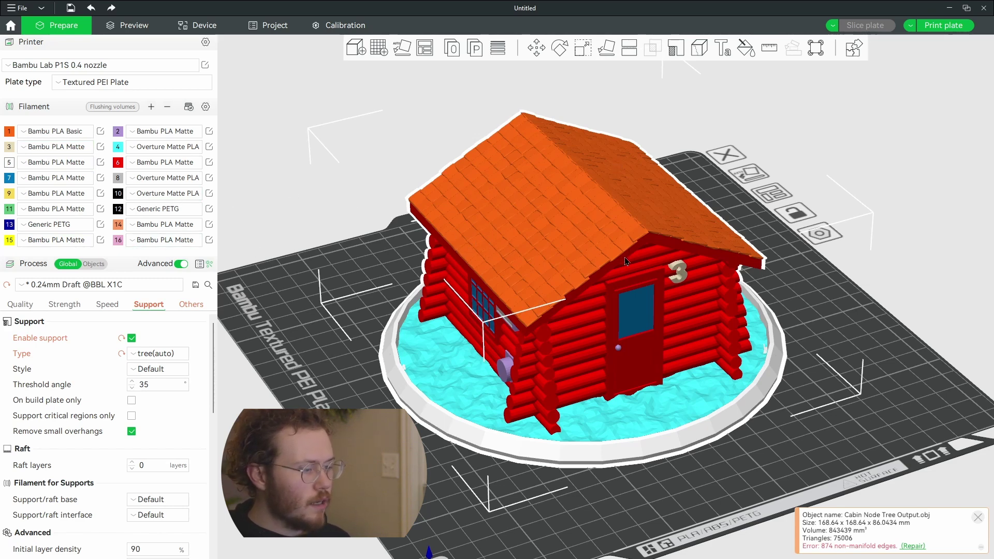
Set filament 1's color to pink (RGB 255, 128, 192) and re-slice the plate.
click(9, 131)
click(96, 33)
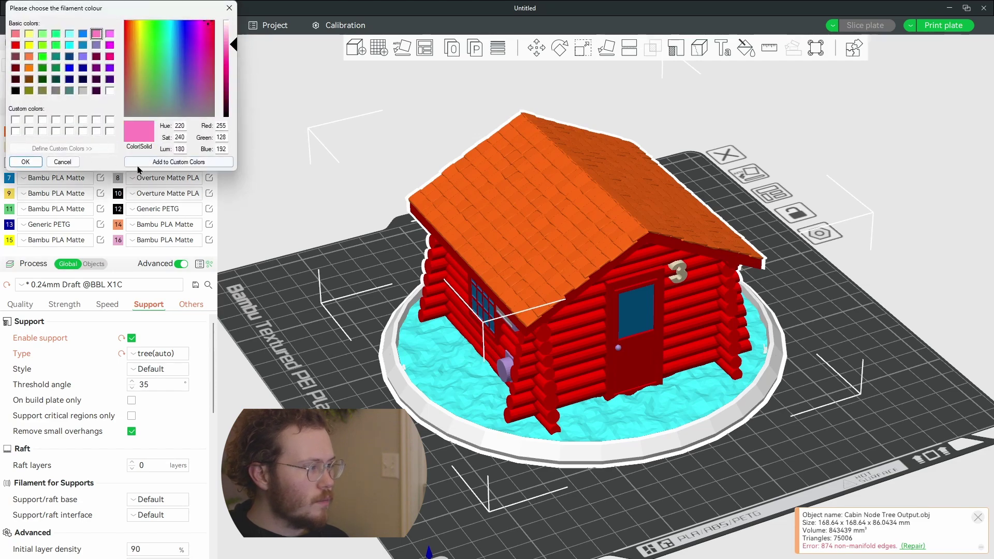
click(25, 162)
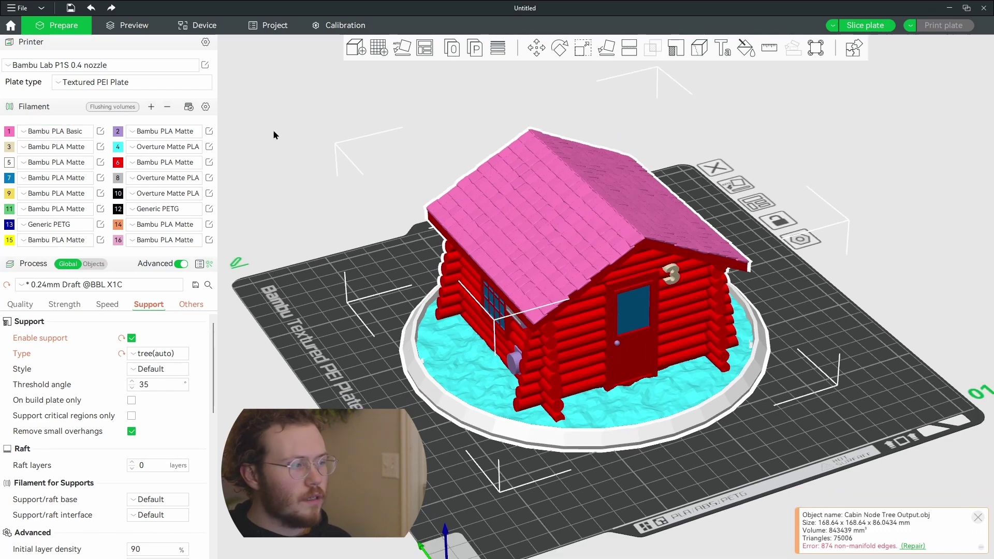
scroll(466, 181, down, 1)
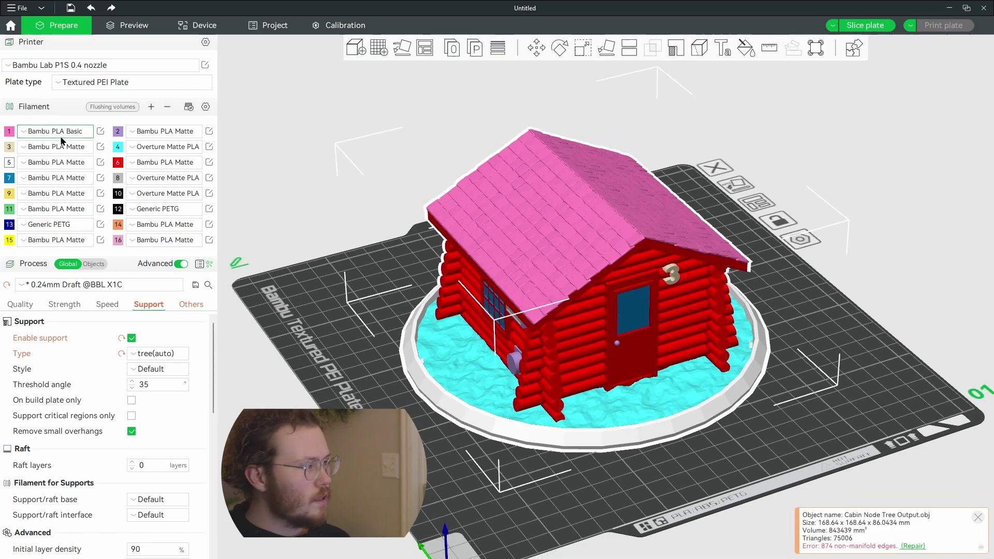
click(874, 27)
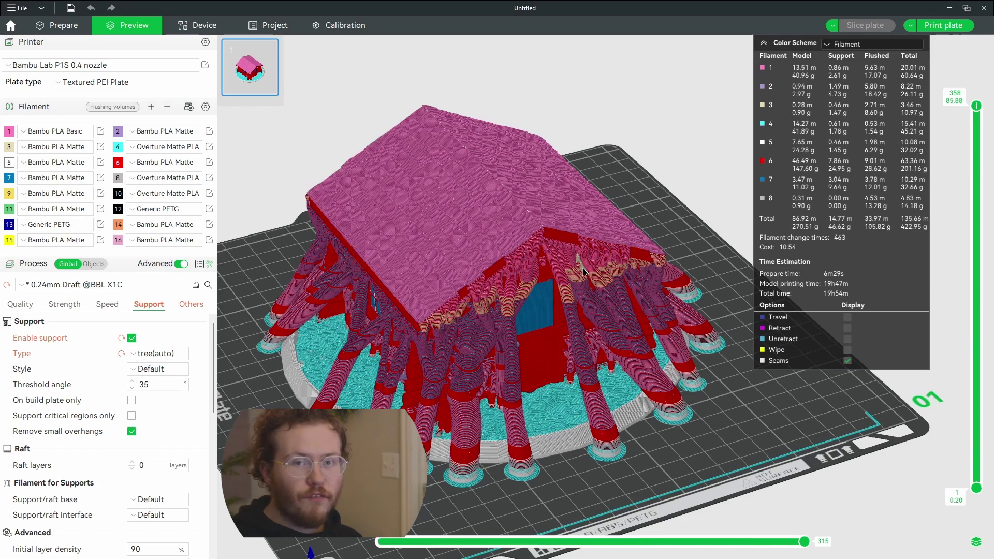
Set filament 1, used for the roof, to orange and re-slice the plate.
click(9, 131)
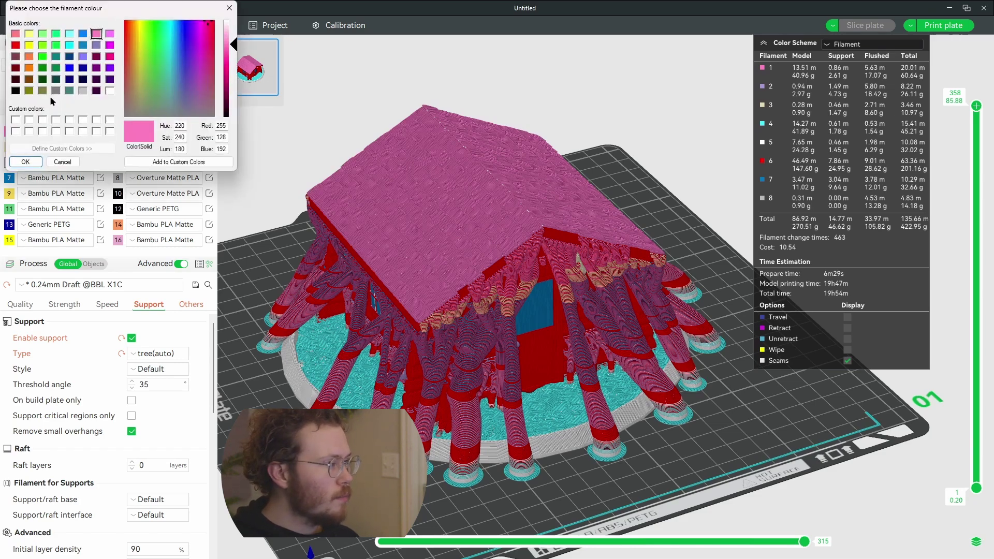
click(30, 58)
click(24, 162)
key(ctrl+r)
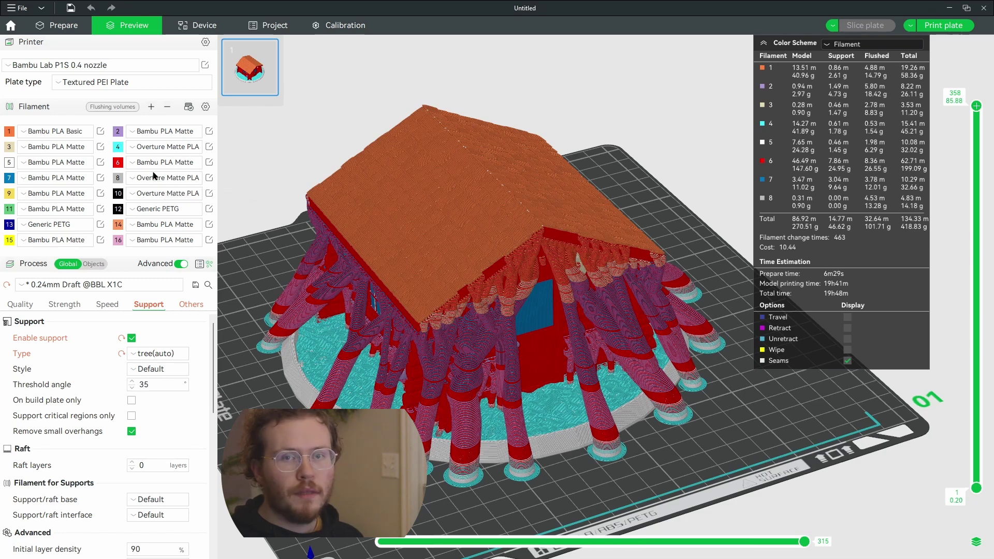
Open the print job for the sliced plate and map the orange filament to AMS slot A4 and the purple one to A3.
click(939, 27)
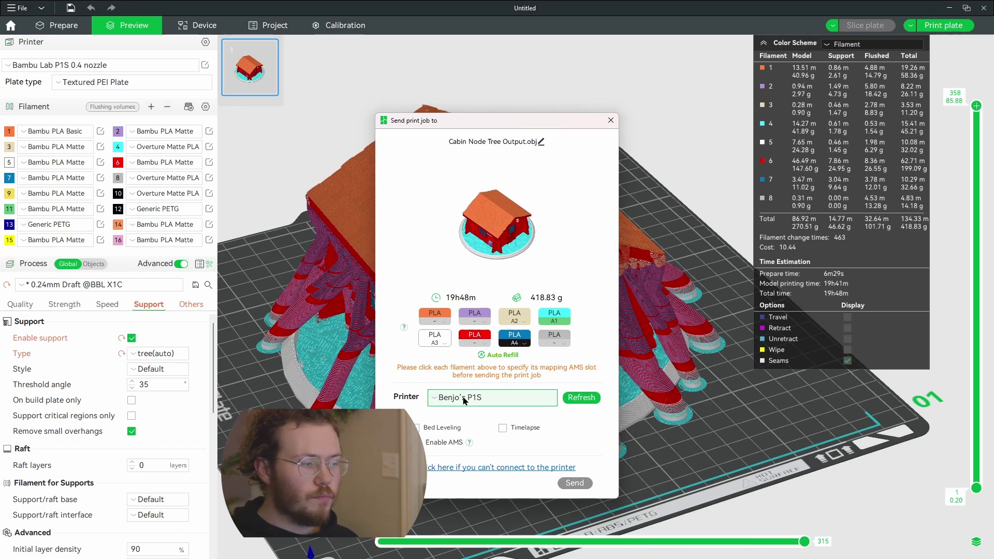
click(441, 323)
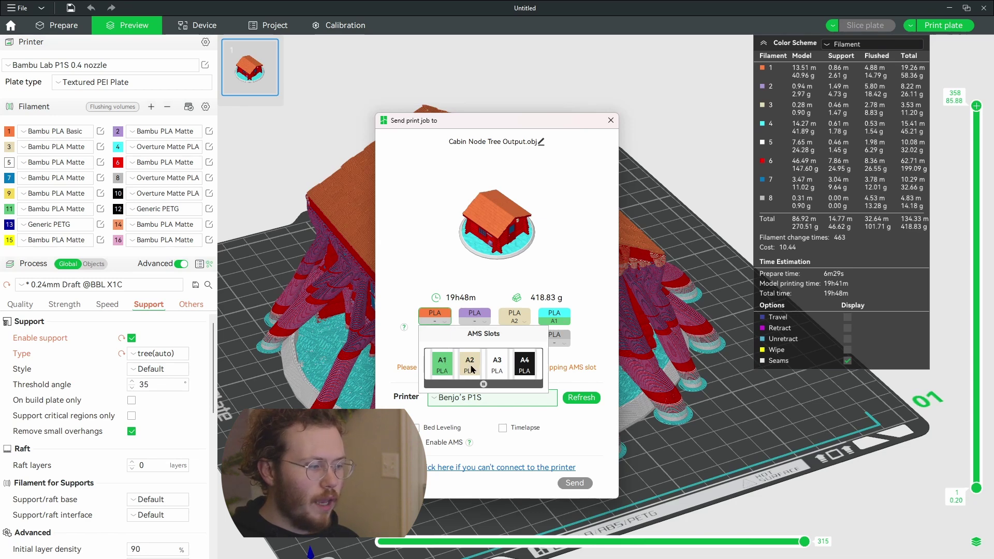
drag(517, 122, 835, 102)
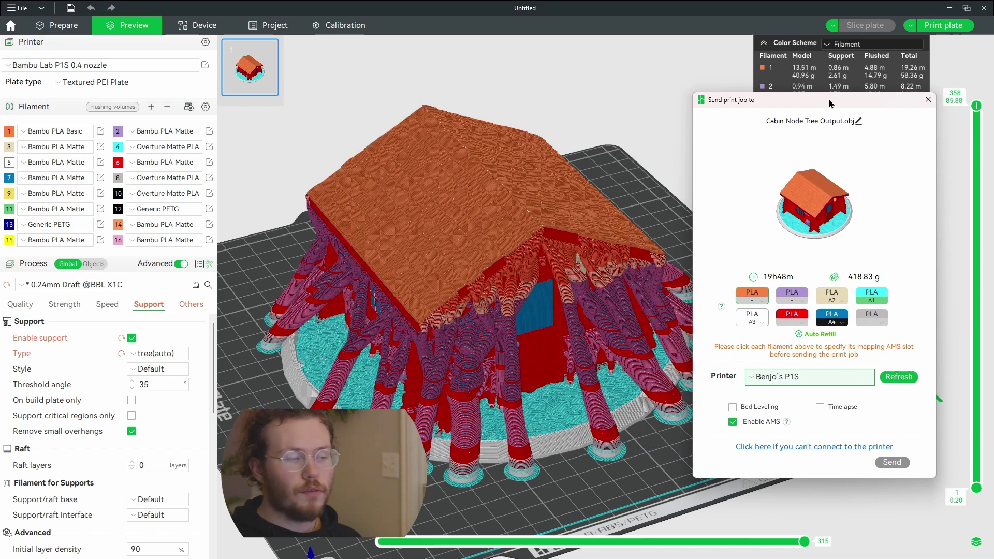
click(752, 302)
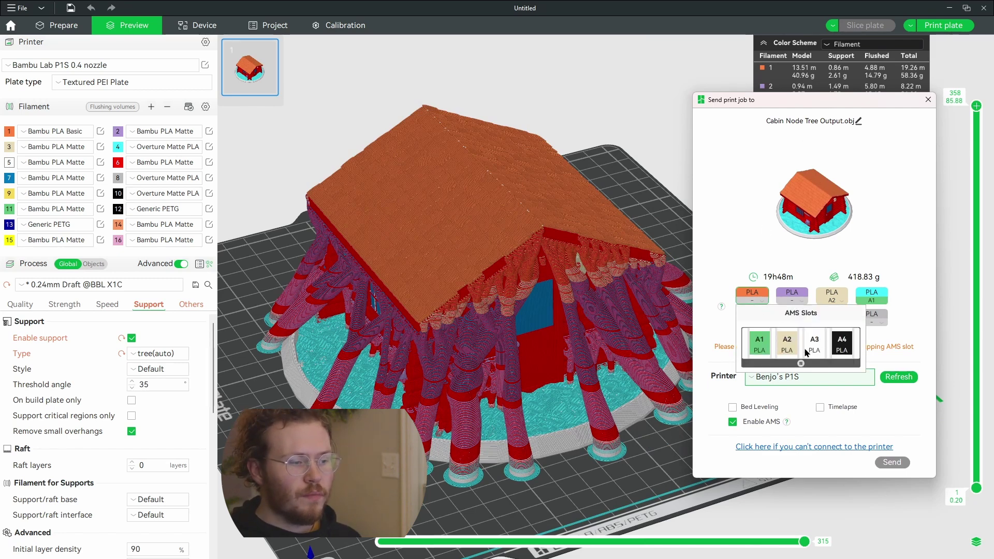
click(842, 344)
click(794, 300)
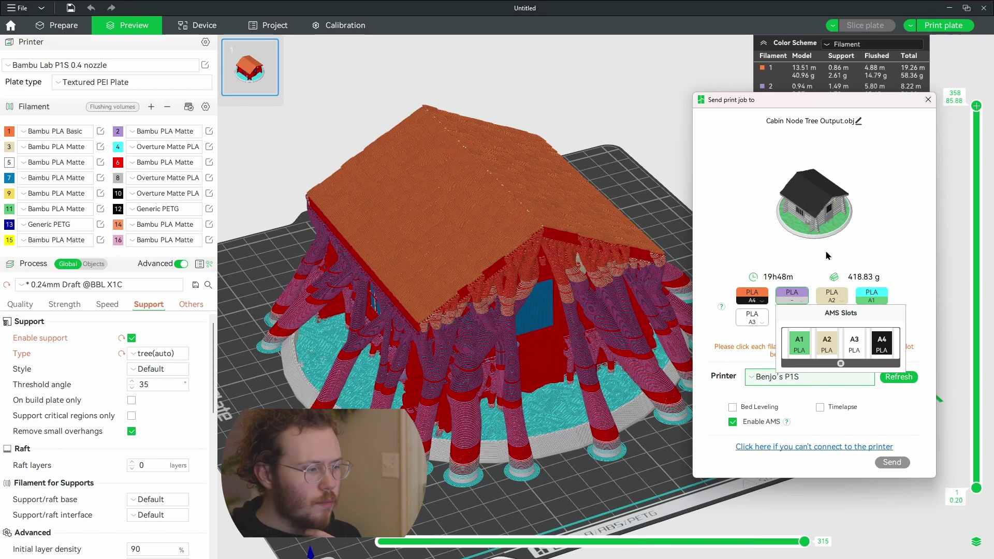
click(854, 346)
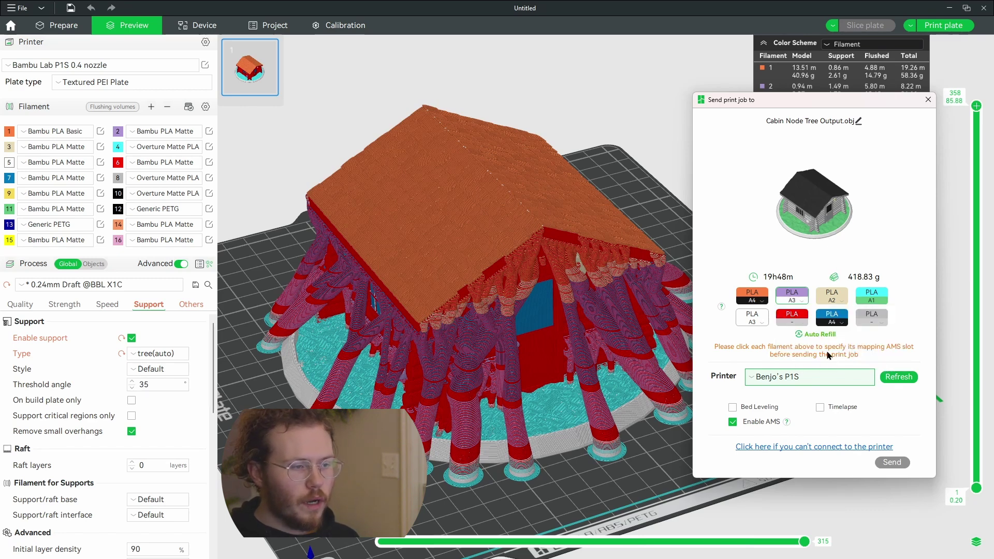
Map the gray filament to AMS slot A2, the beige one to A3 and the cyan one to A1.
click(838, 304)
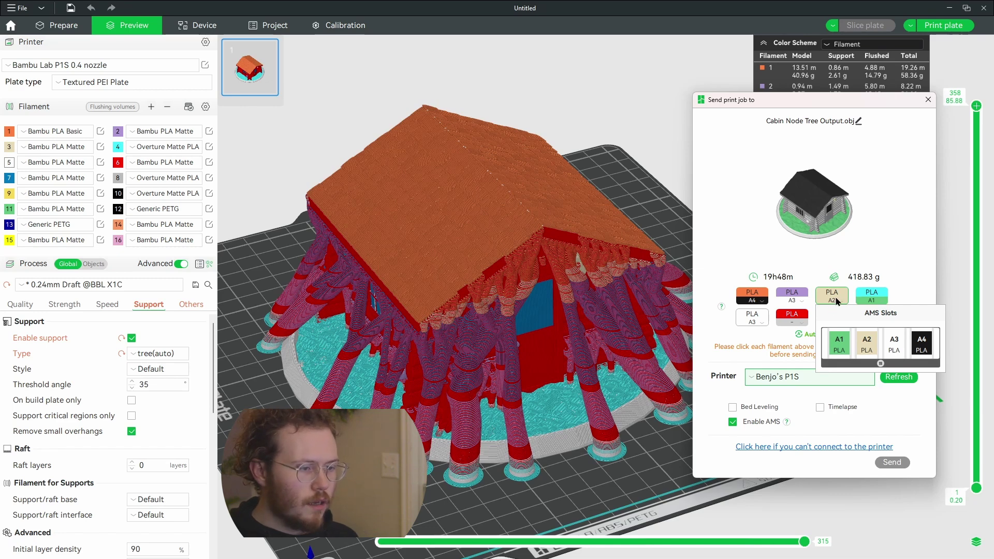
click(853, 292)
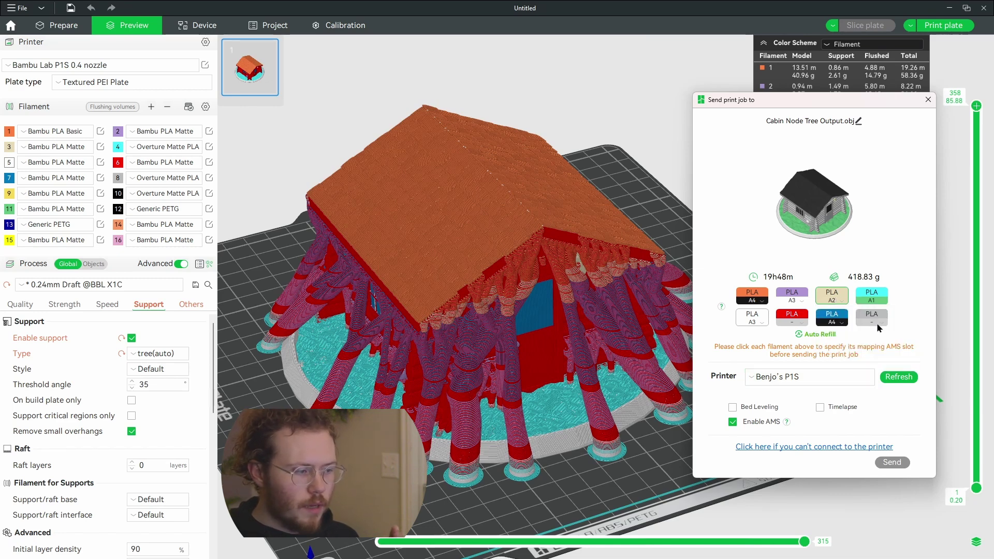
click(879, 328)
click(906, 365)
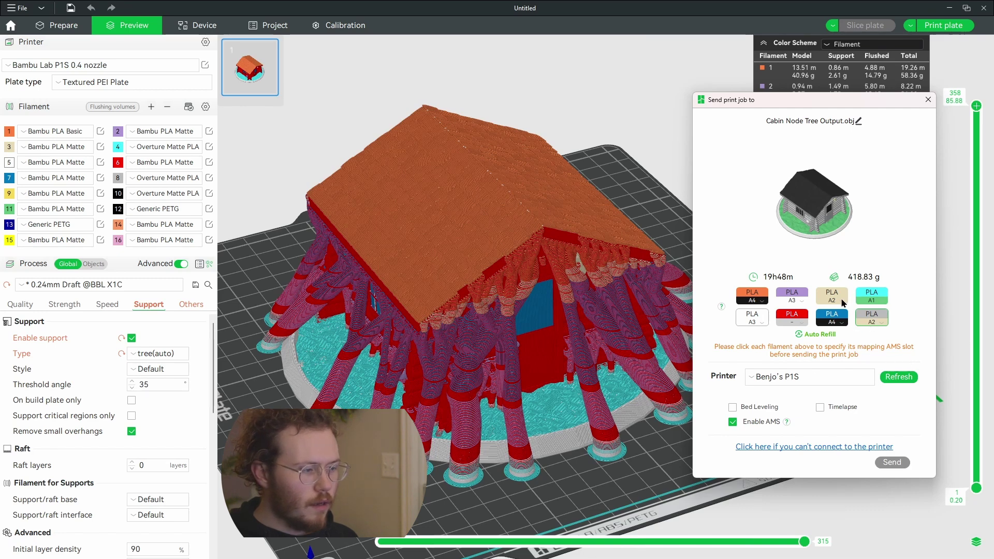
click(842, 303)
click(901, 344)
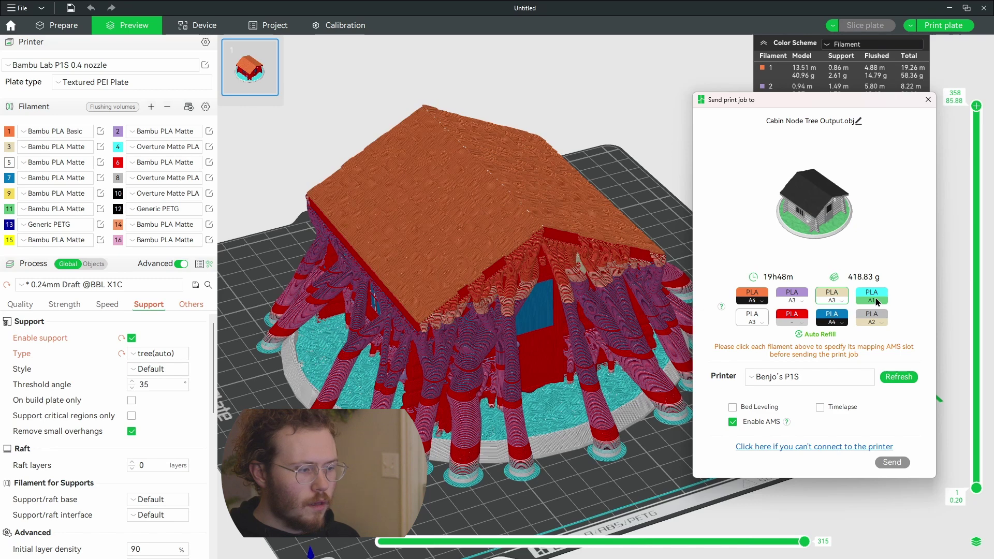
click(876, 302)
click(882, 348)
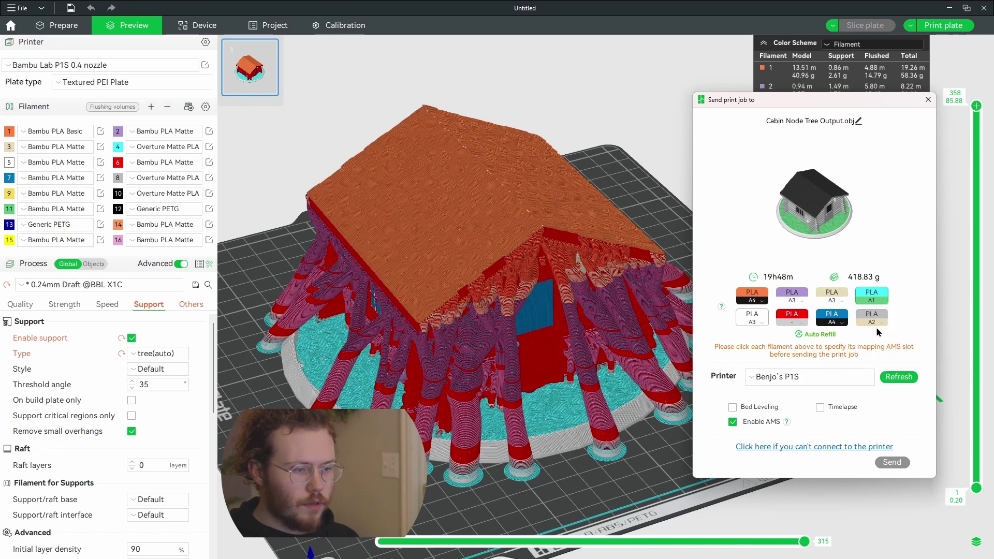
Map the red filament, used for the cabin walls, to AMS slot A2.
click(762, 324)
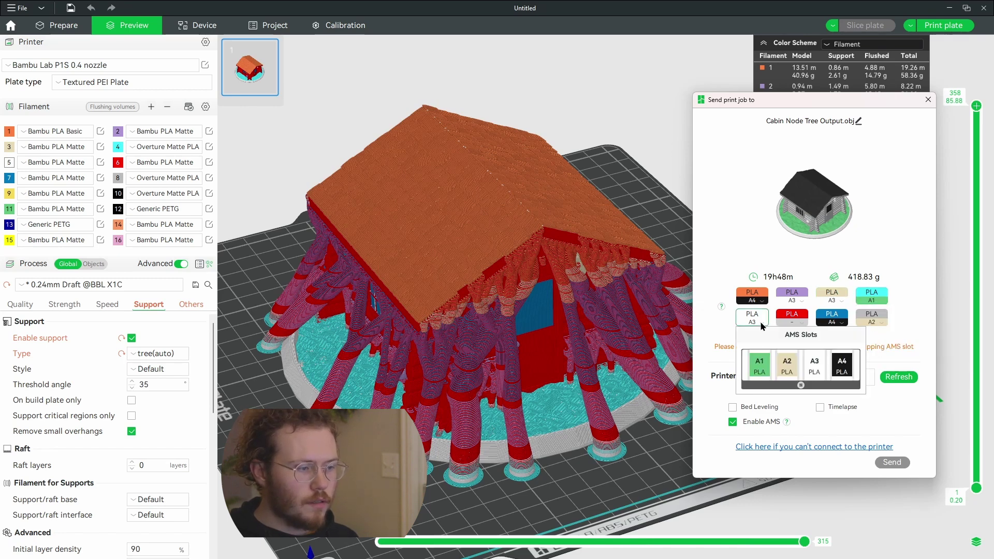
click(792, 323)
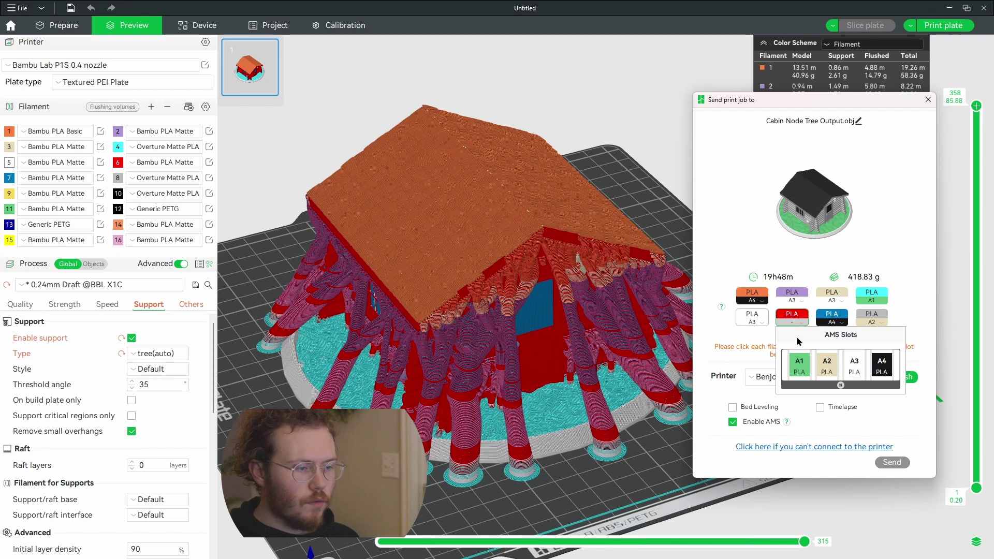
click(826, 362)
click(794, 322)
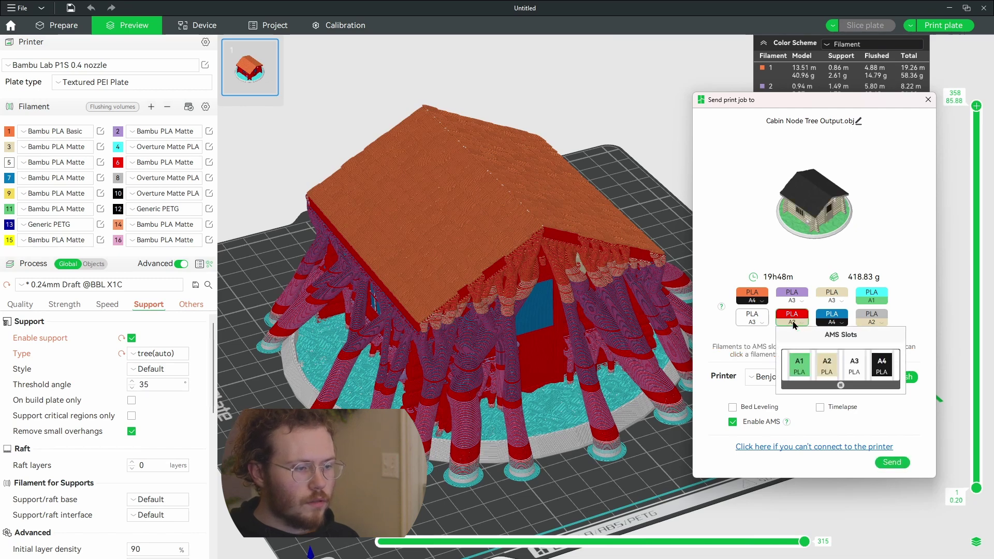
click(793, 322)
click(793, 322)
click(827, 362)
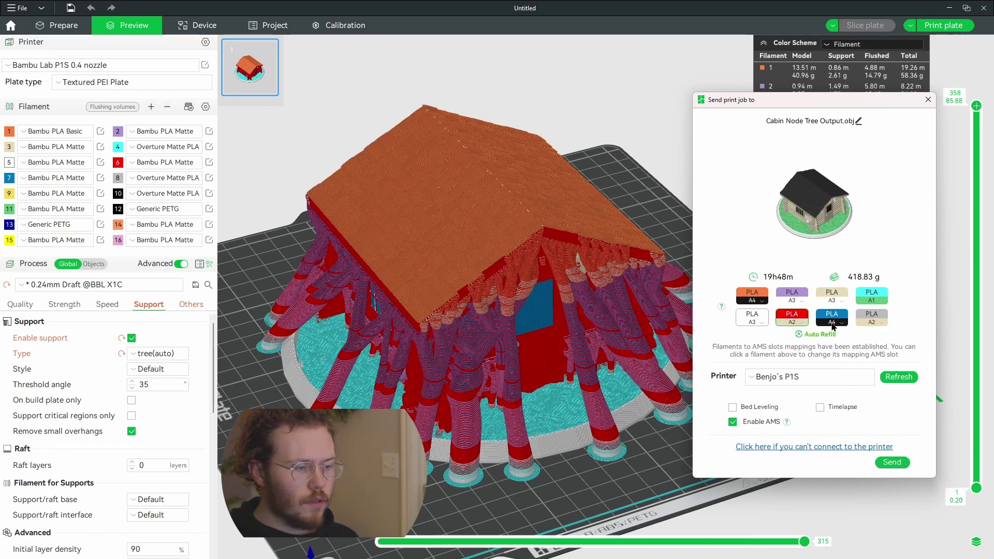
Try AMS slot A3 for the blue filament and set its mapping back to A4.
click(834, 321)
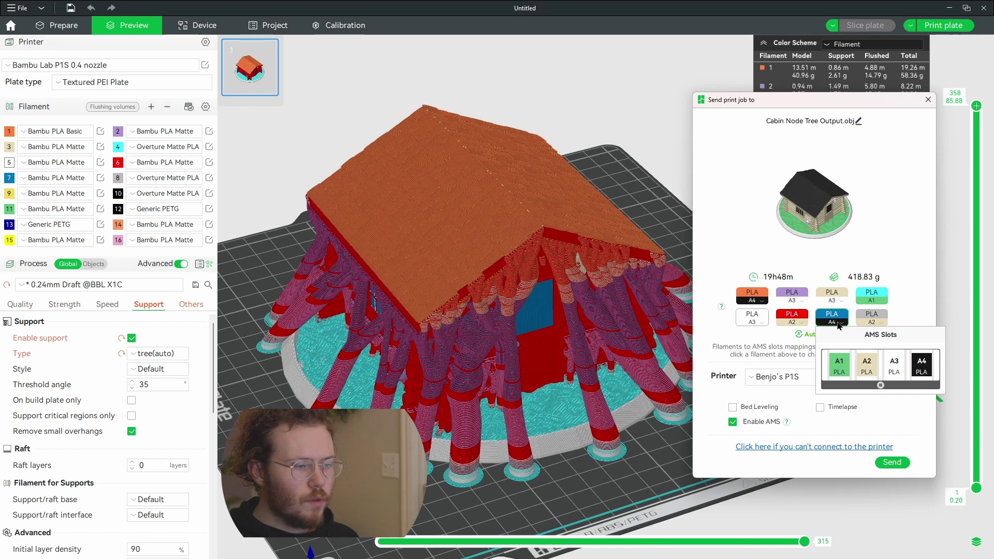
click(911, 363)
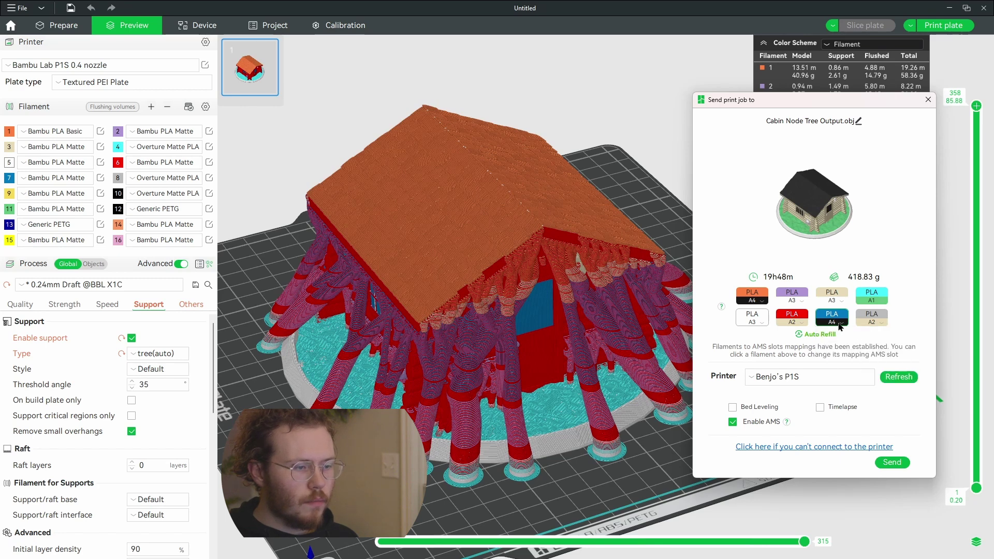
click(840, 322)
click(896, 362)
click(840, 322)
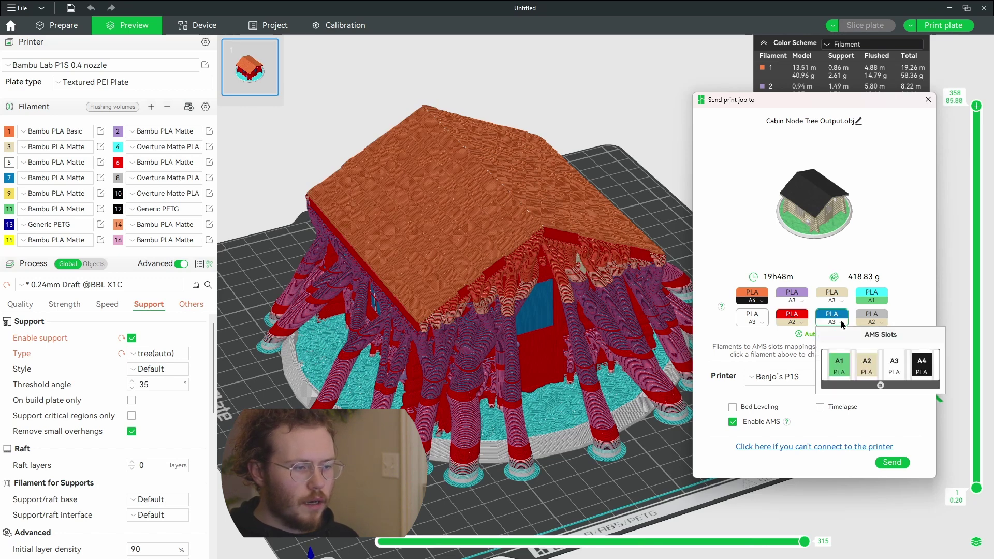
click(896, 361)
click(837, 322)
click(918, 367)
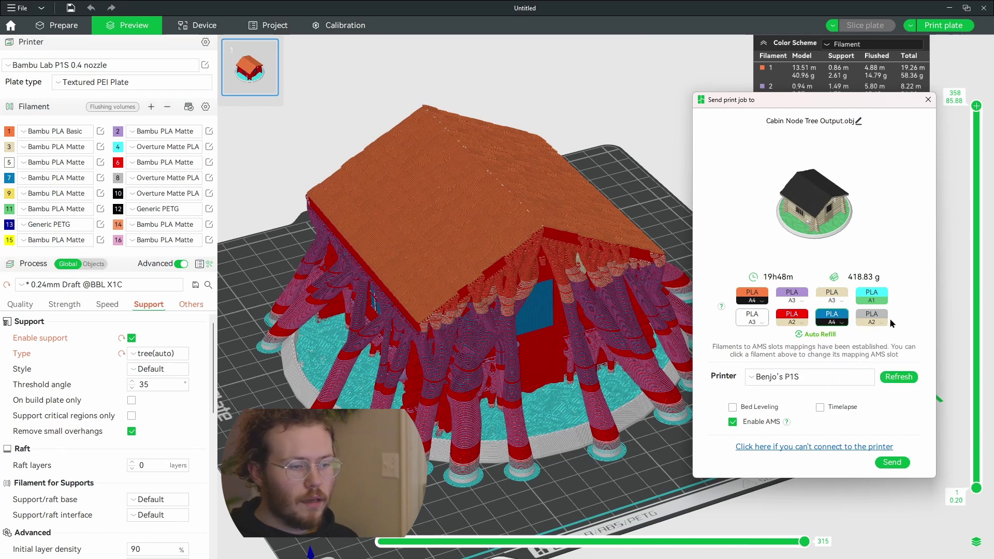